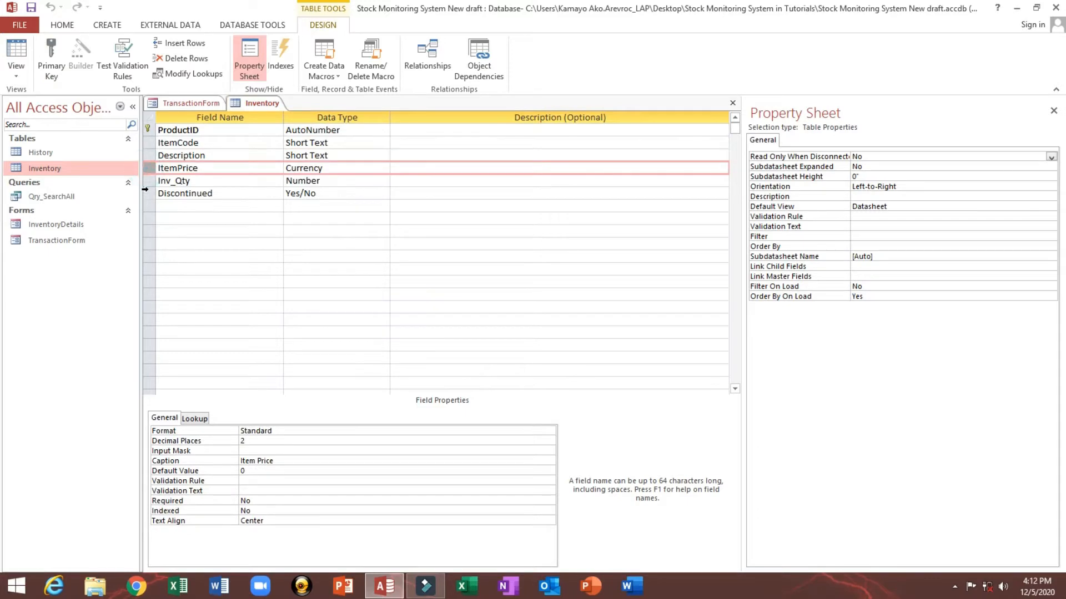
# Step: Review the Discontinued field of the Inventory table design and close the Inventory table
pyautogui.click(146, 194)
pyautogui.click(733, 103)
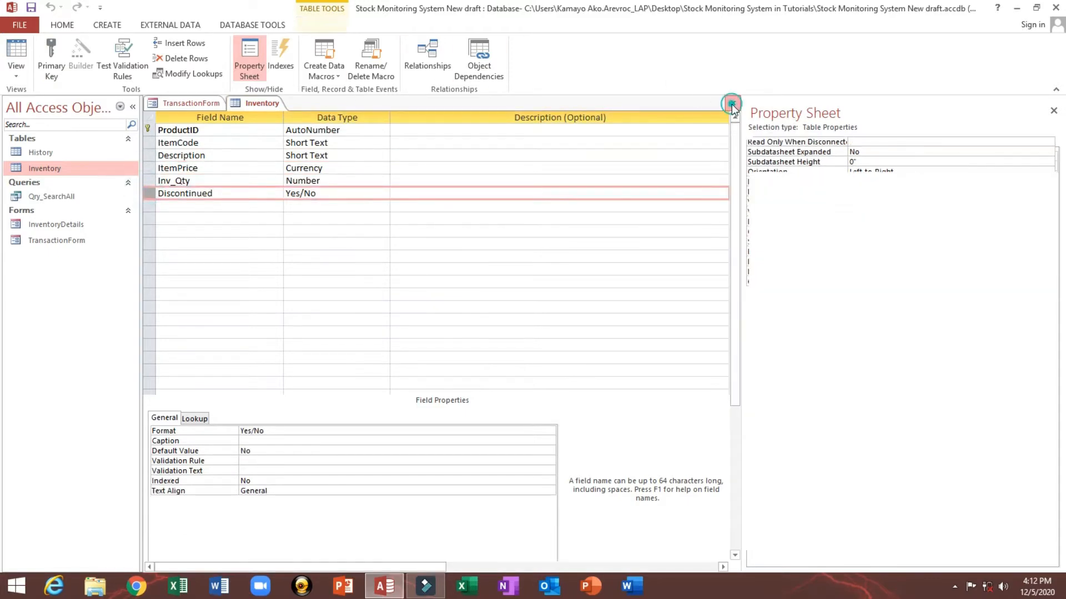
# Step: Open the History table in Design View, step through its fields to review their properties, and close it
pyautogui.rightClick(52, 152)
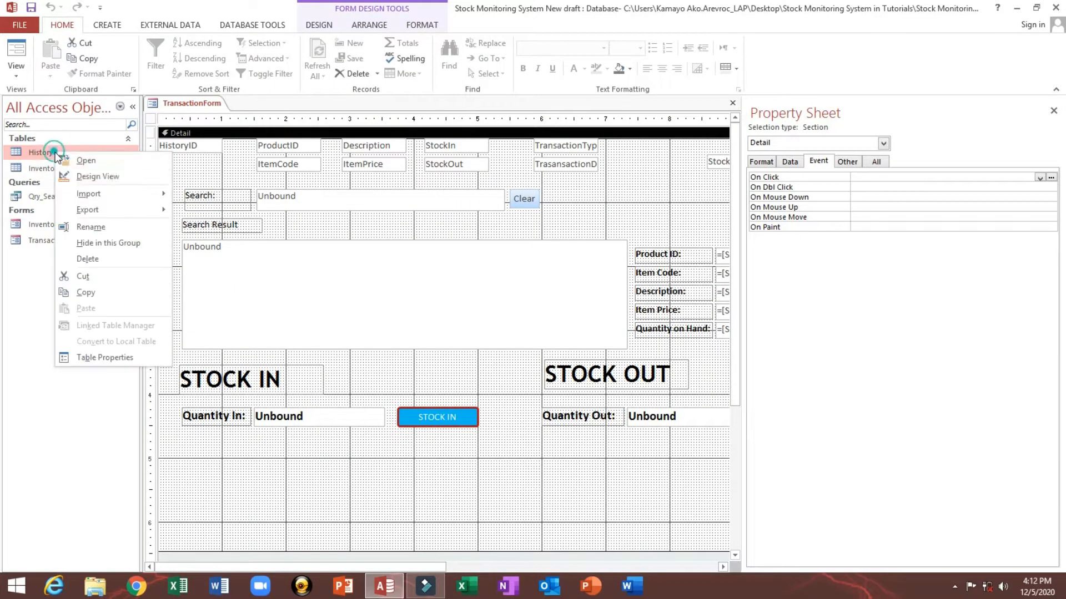
pyautogui.click(72, 173)
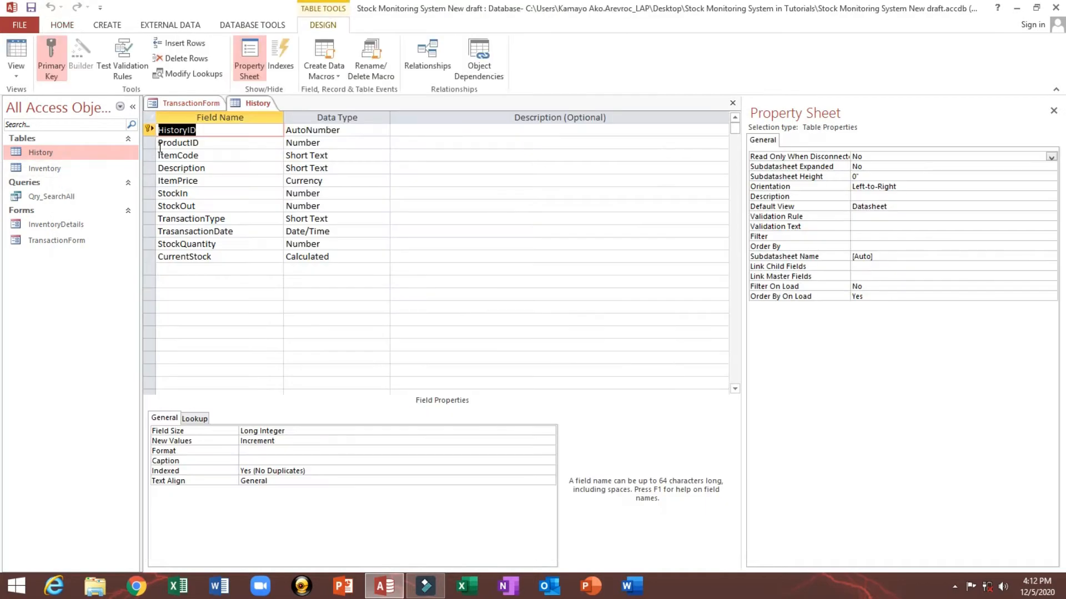
pyautogui.click(148, 143)
pyautogui.click(147, 156)
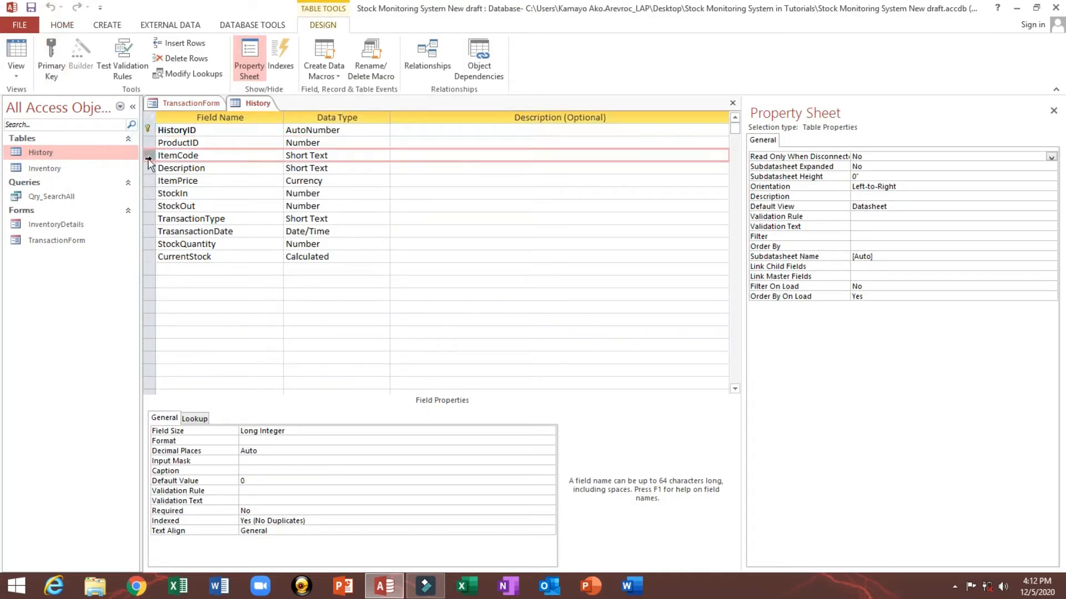
pyautogui.click(146, 168)
pyautogui.click(148, 181)
pyautogui.click(148, 193)
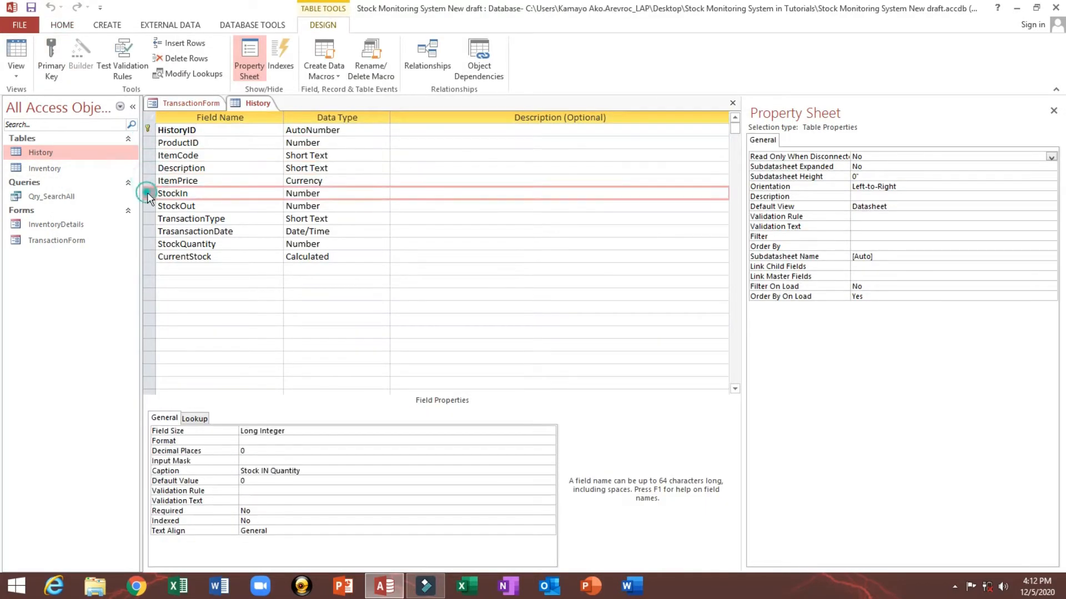
pyautogui.click(147, 206)
pyautogui.click(146, 218)
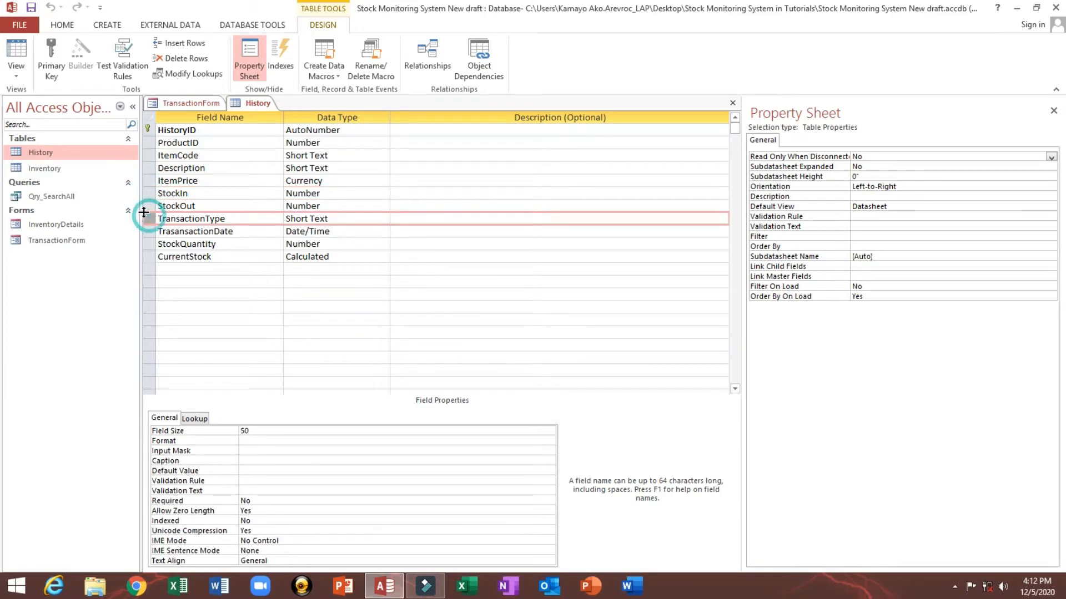
pyautogui.click(733, 103)
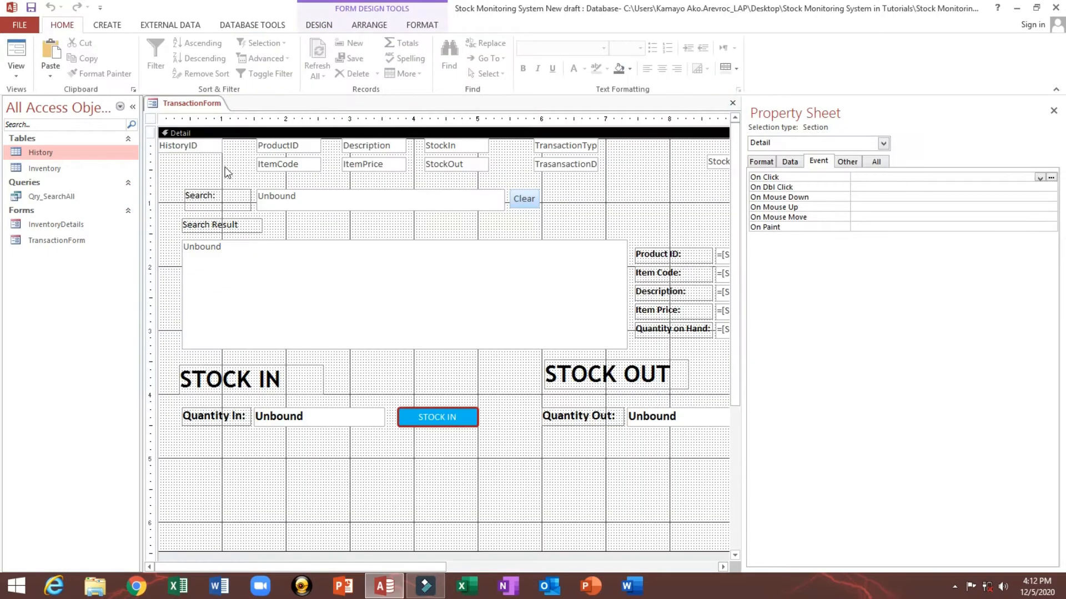
# Step: Open the InventoryDetails form, reposition its window, and switch it to Design View
pyautogui.doubleClick(59, 227)
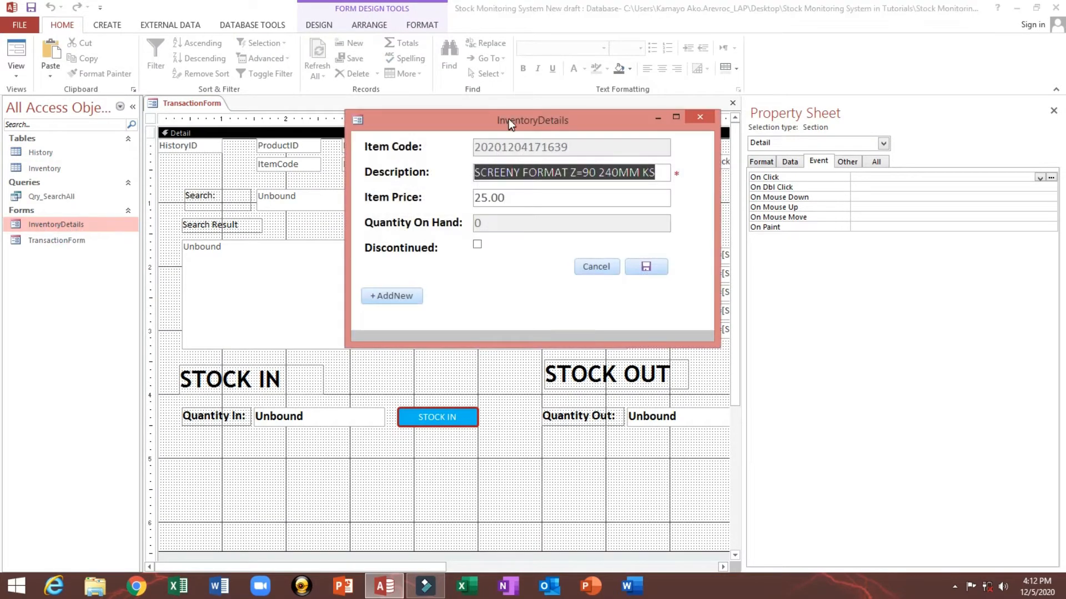
pyautogui.moveTo(508, 119); pyautogui.dragTo(355, 139)
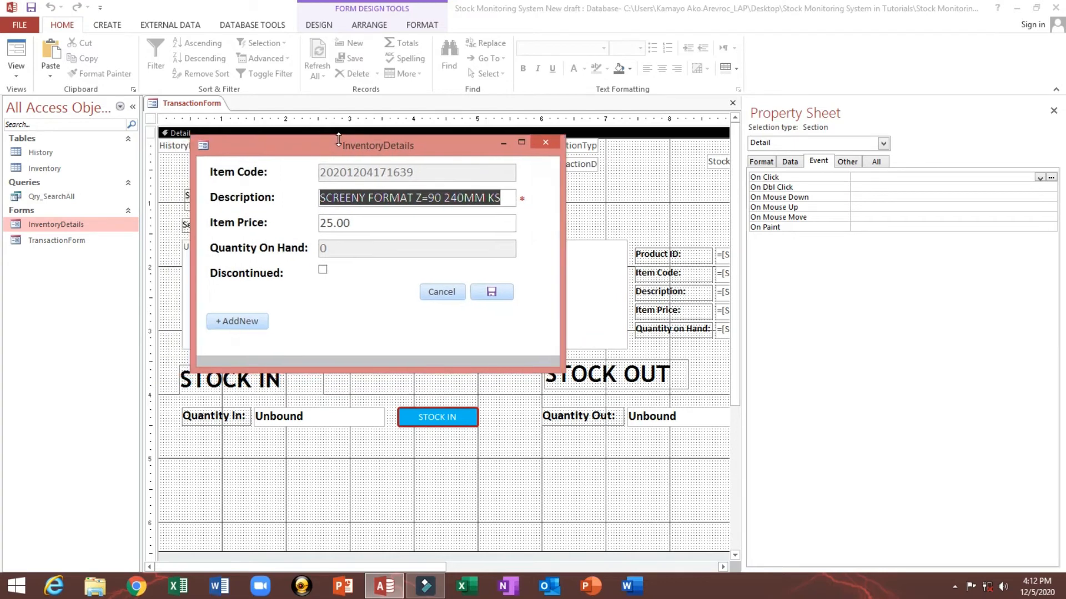
pyautogui.rightClick(346, 142)
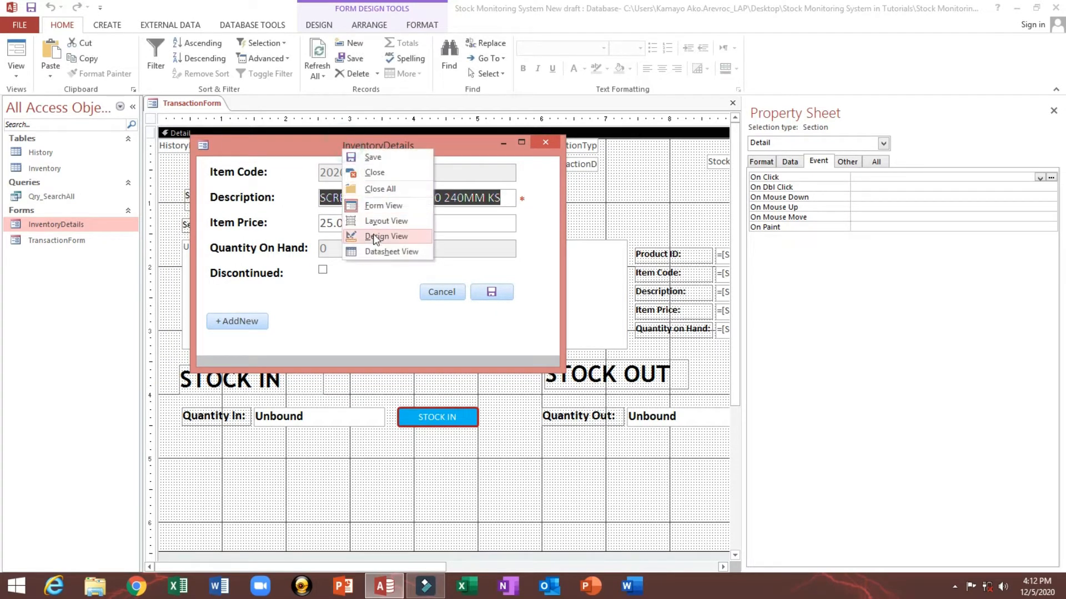
pyautogui.click(372, 238)
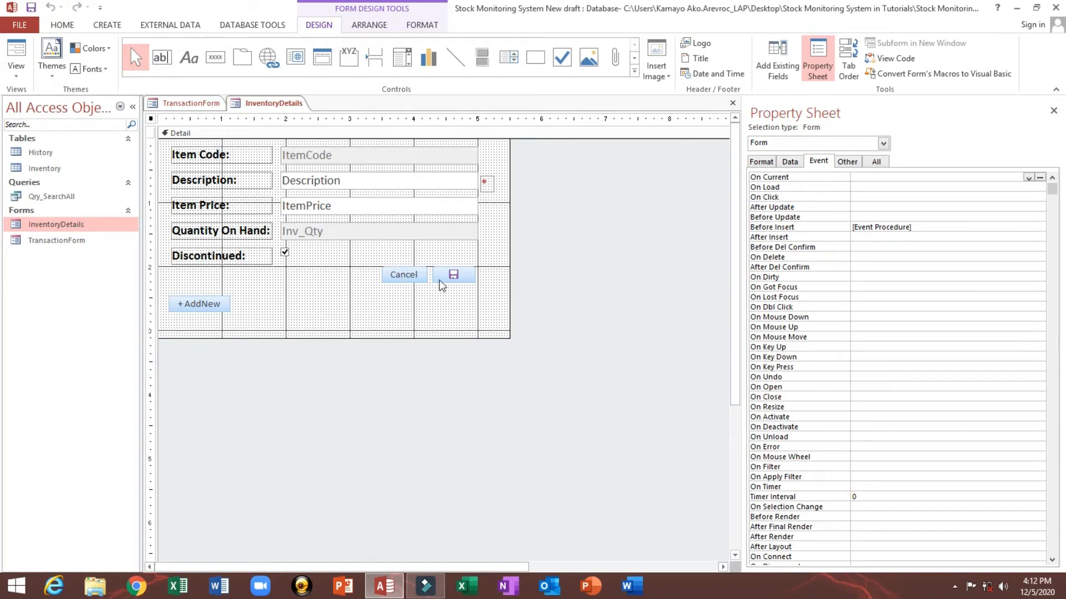
# Step: Open the form's Before Insert event procedure code, review the ItemCode format line, and close the code editor
pyautogui.click(150, 119)
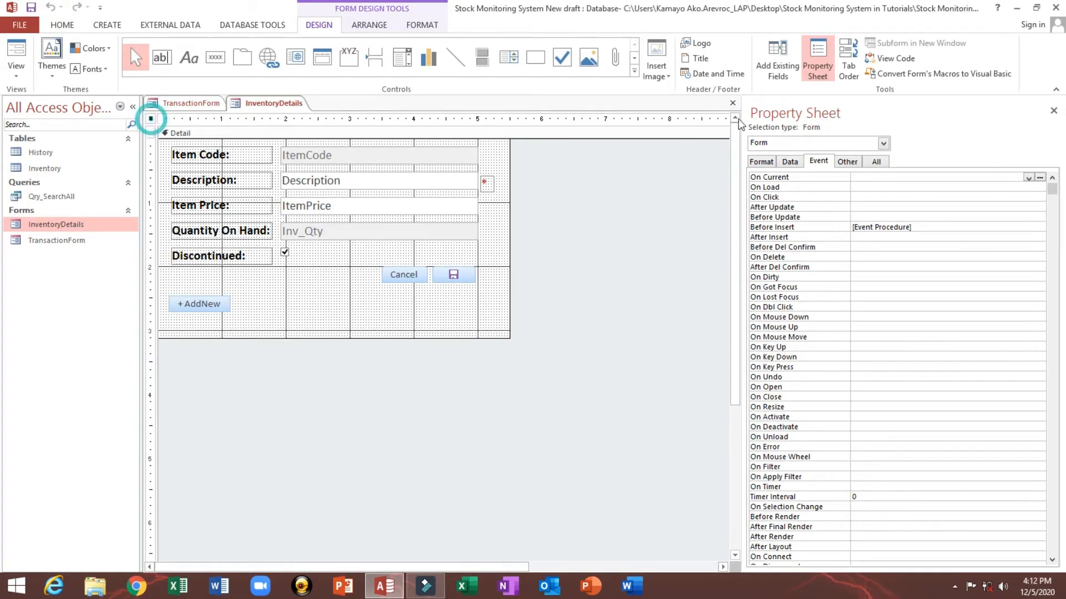
pyautogui.click(774, 228)
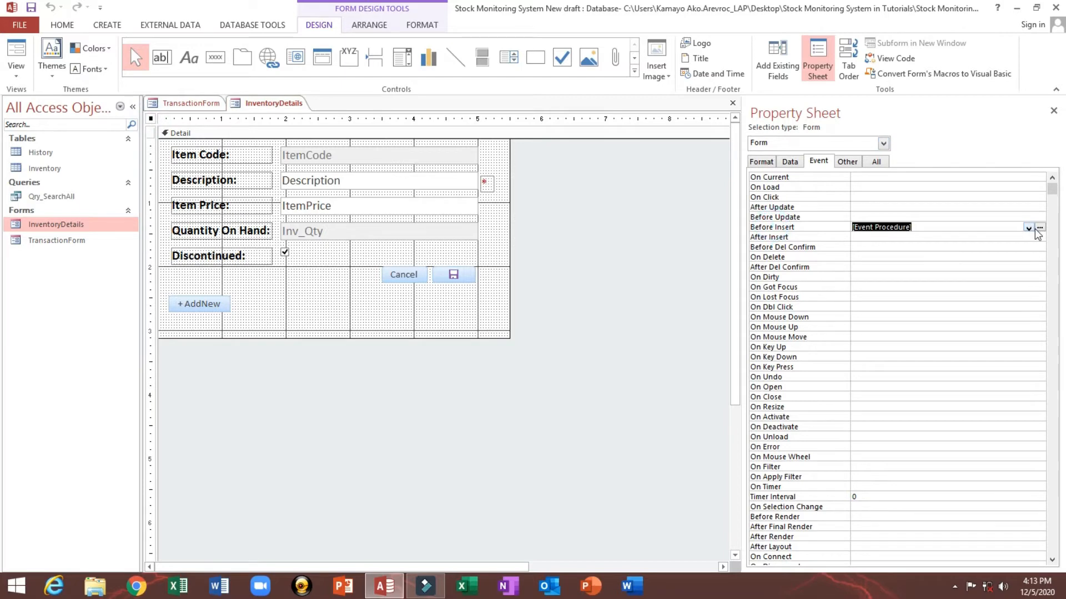
pyautogui.click(1039, 227)
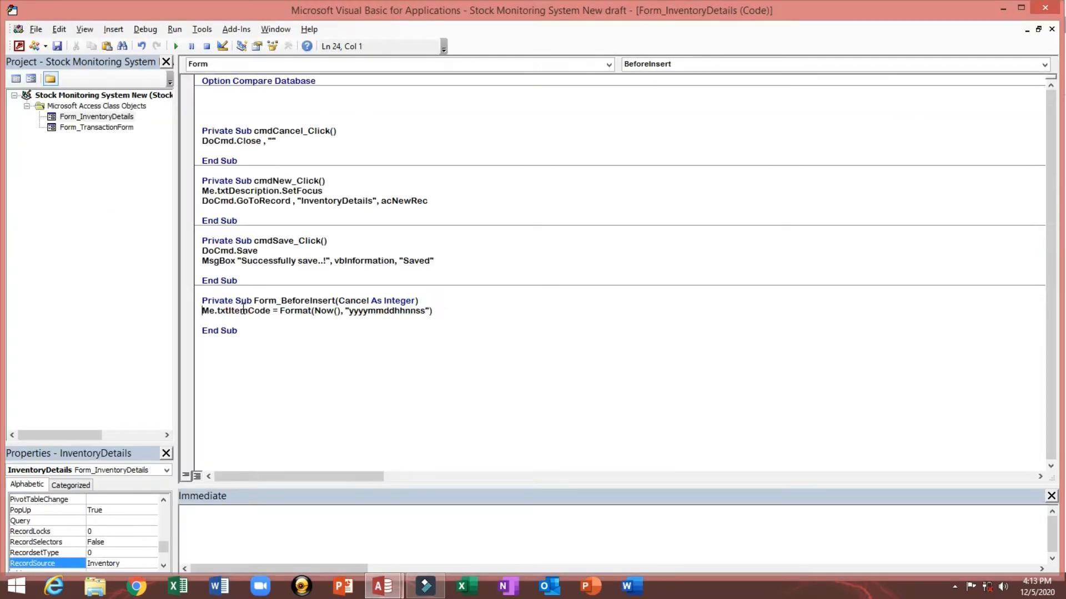
pyautogui.moveTo(205, 311); pyautogui.dragTo(404, 311)
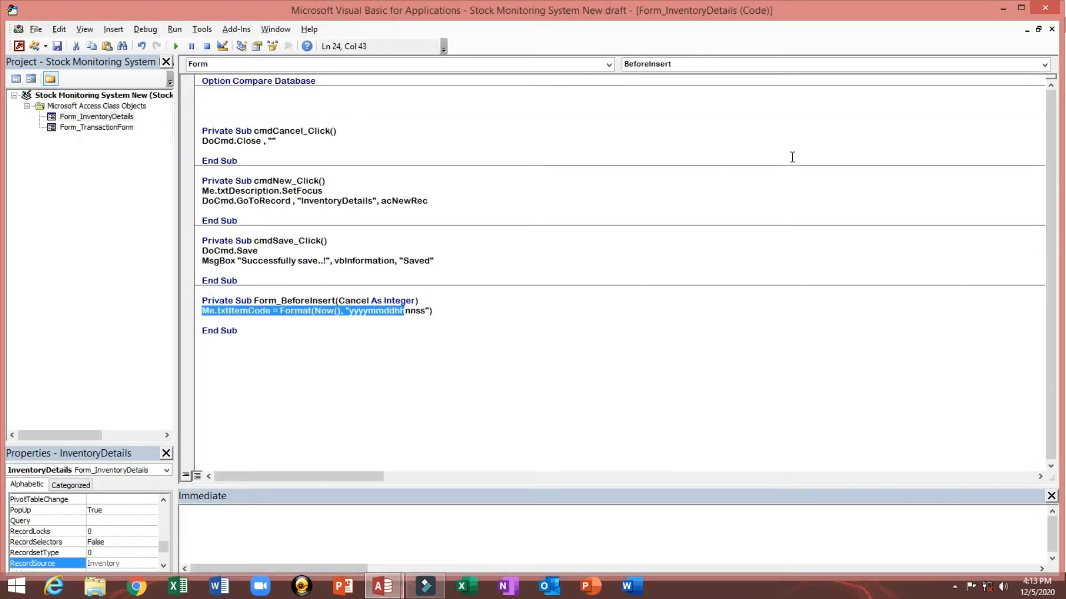
pyautogui.click(1045, 8)
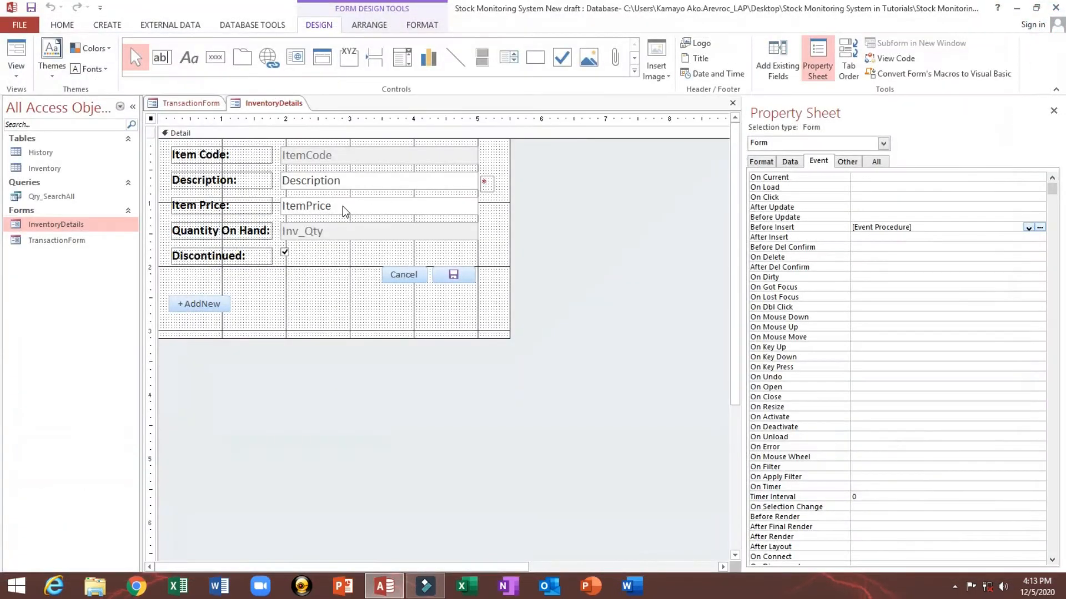
# Step: Inspect the Description and Item Code text boxes' event properties, then reselect the whole form
pyautogui.click(338, 185)
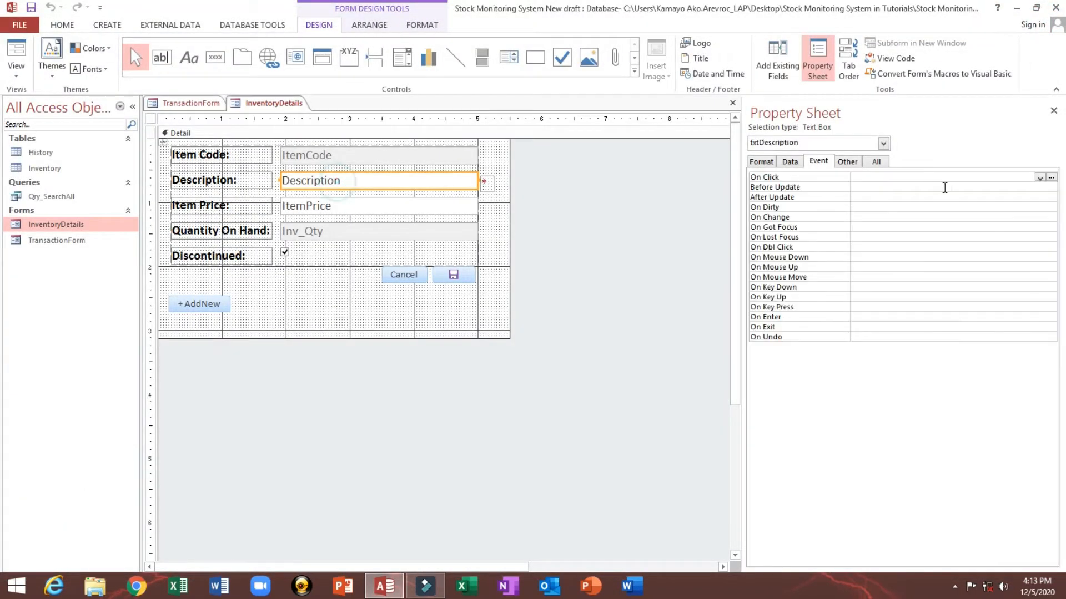
pyautogui.click(150, 119)
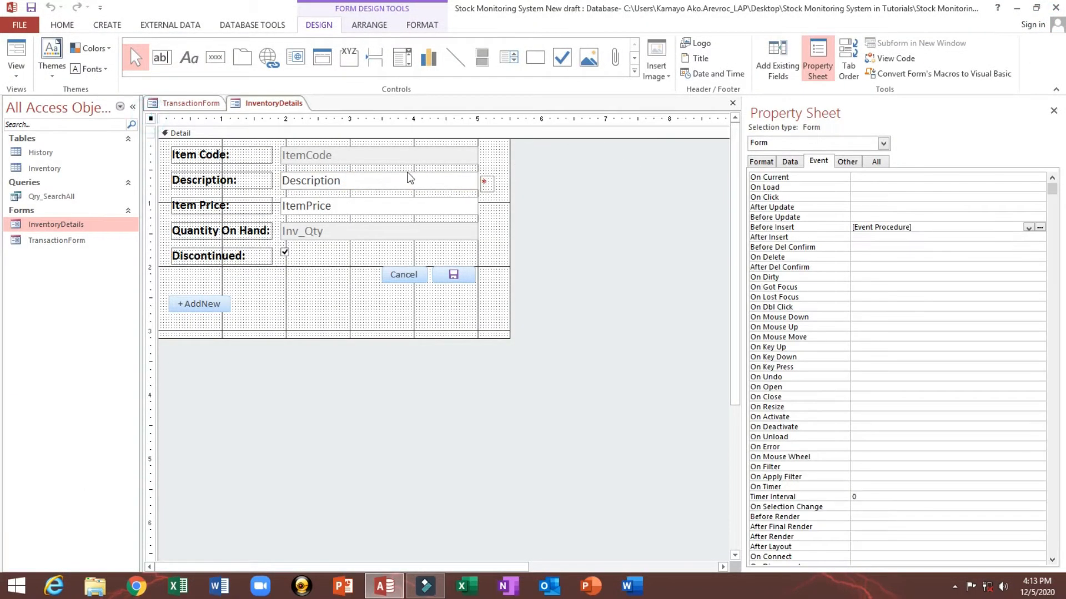
pyautogui.click(382, 157)
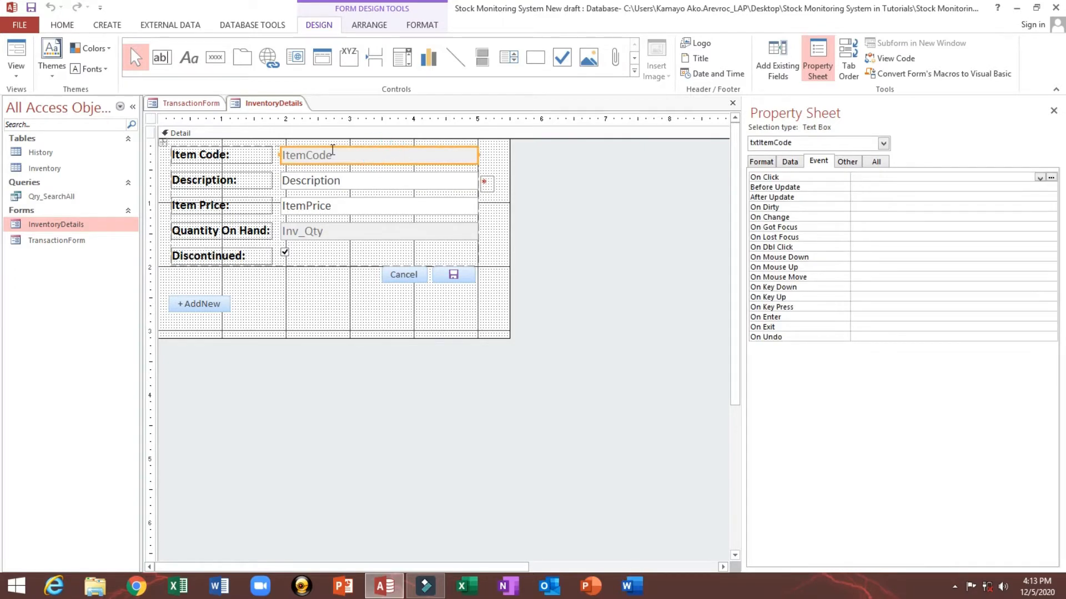
pyautogui.click(150, 118)
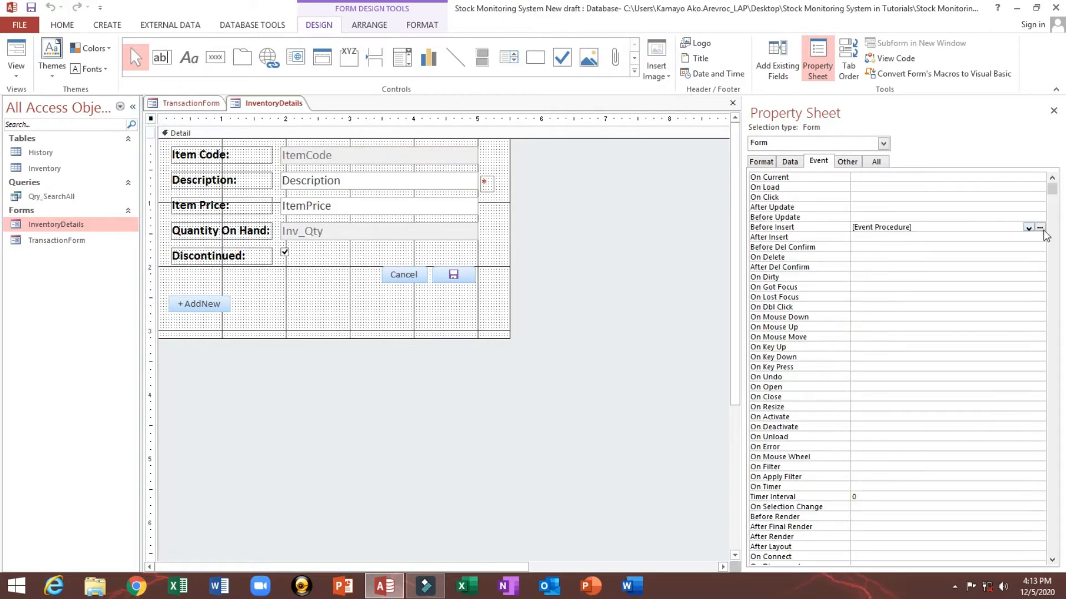
# Step: Reopen the Before Insert event code, examine the date-time format string for the item code, and close the editor
pyautogui.click(1040, 228)
pyautogui.click(293, 332)
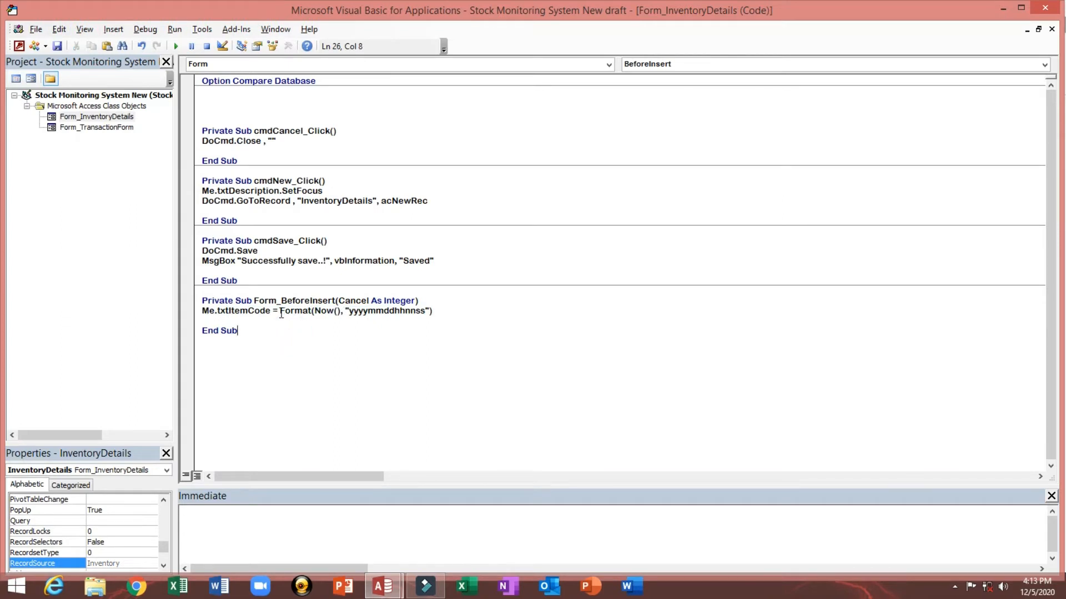
pyautogui.moveTo(279, 312); pyautogui.dragTo(414, 314)
pyautogui.click(314, 324)
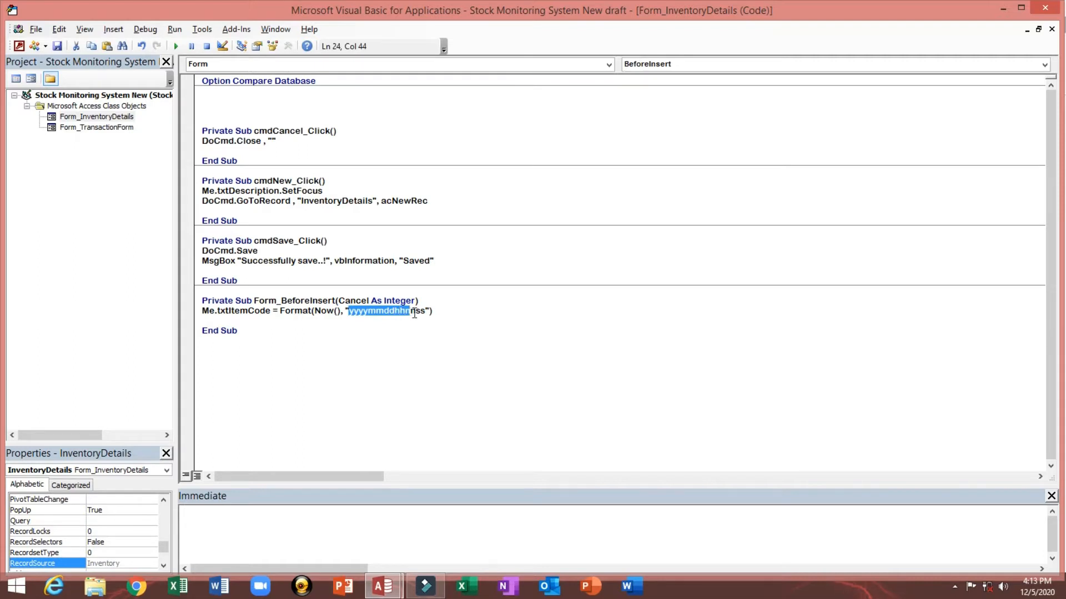
pyautogui.click(399, 314)
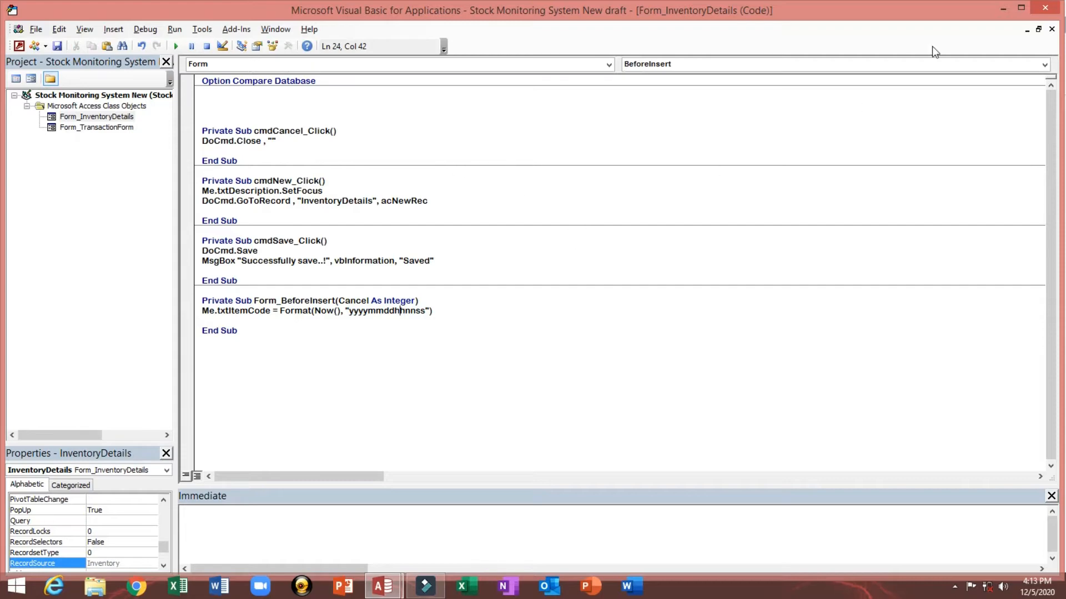
pyautogui.click(1044, 8)
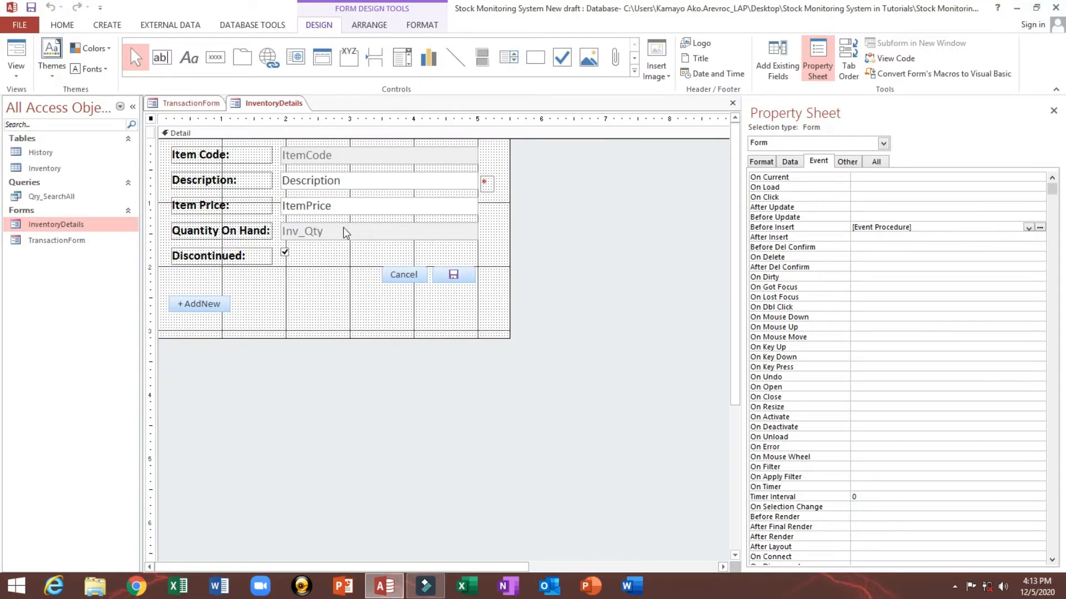
# Step: Open the save button's On Click event code, review the Cancel and Save procedures, and close the editor
pyautogui.click(456, 278)
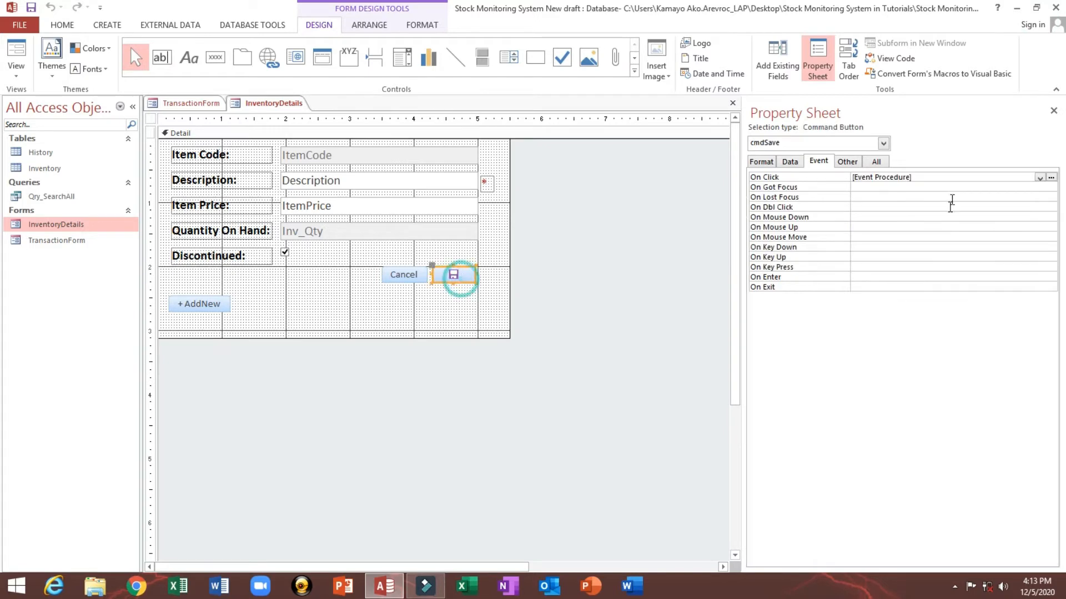
pyautogui.click(1050, 178)
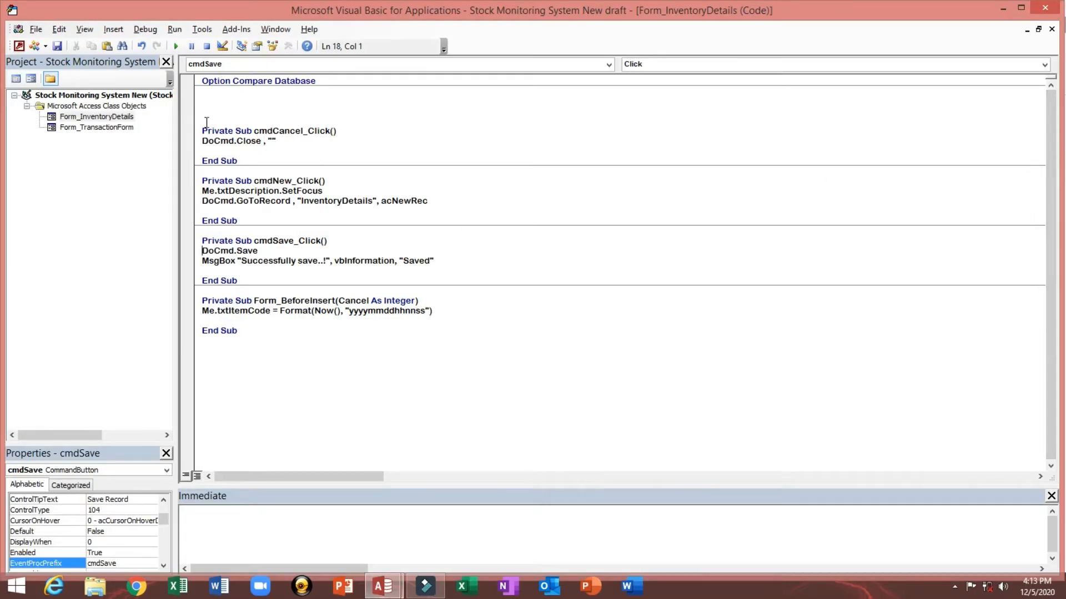
pyautogui.moveTo(206, 122); pyautogui.dragTo(263, 156)
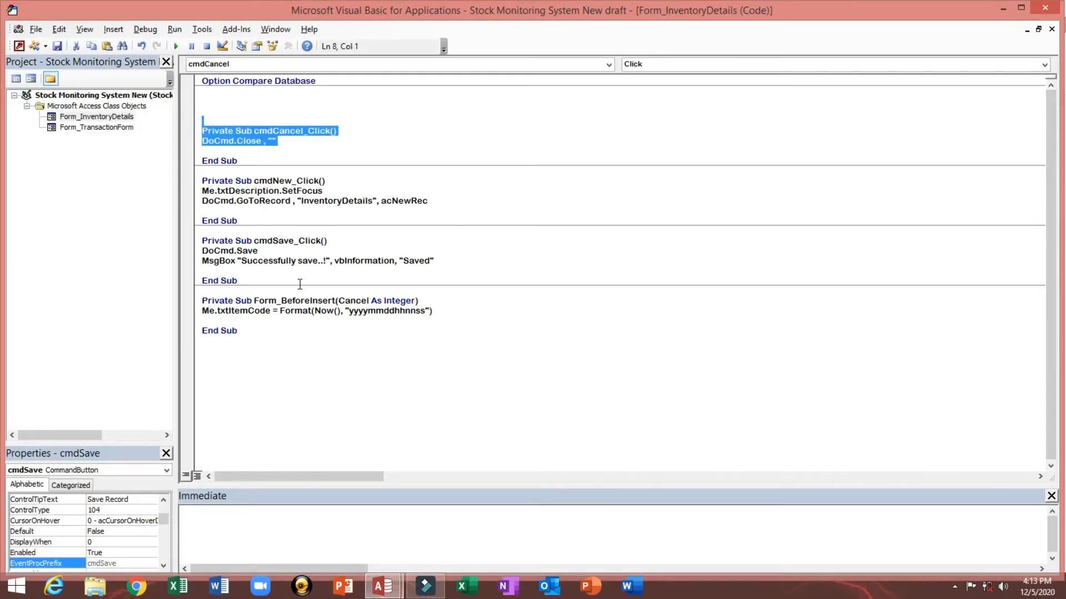
pyautogui.moveTo(202, 239); pyautogui.dragTo(273, 279)
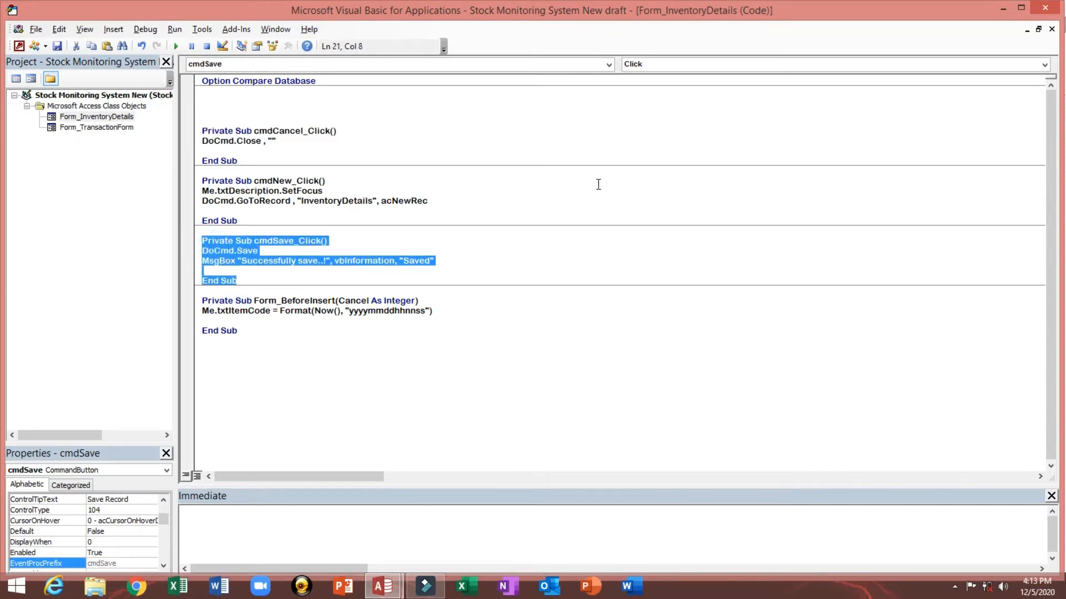
pyautogui.click(1045, 8)
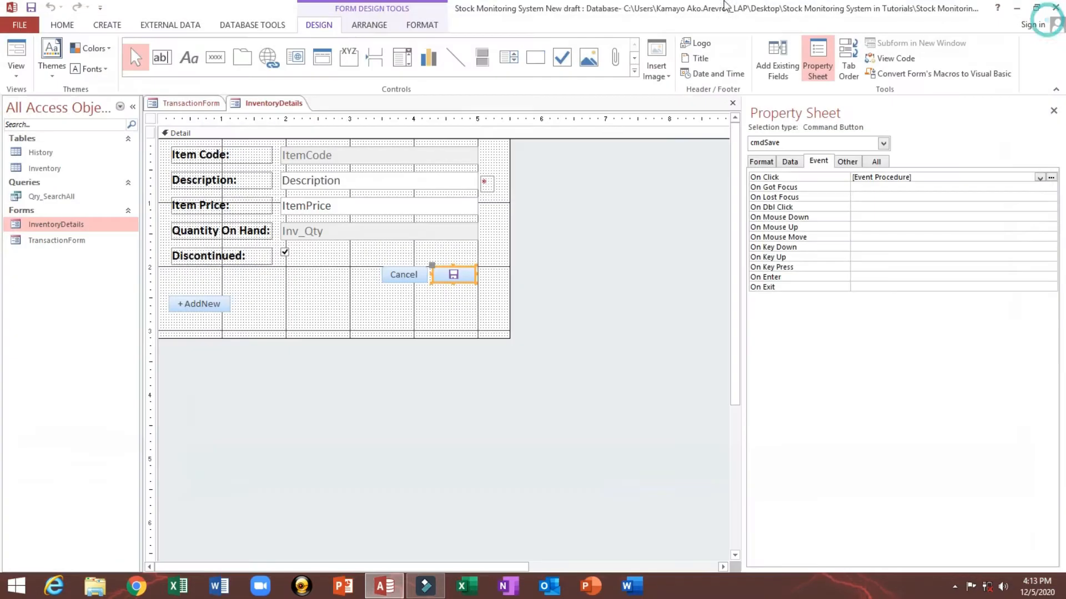
# Step: Close the InventoryDetails form, saving the design changes
pyautogui.click(732, 103)
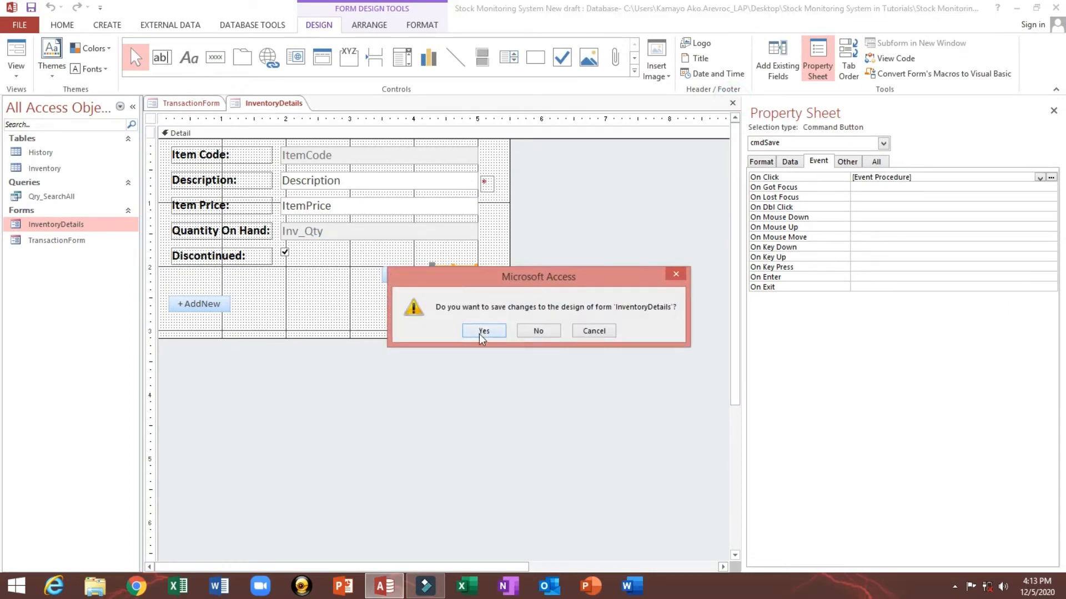
pyautogui.click(484, 330)
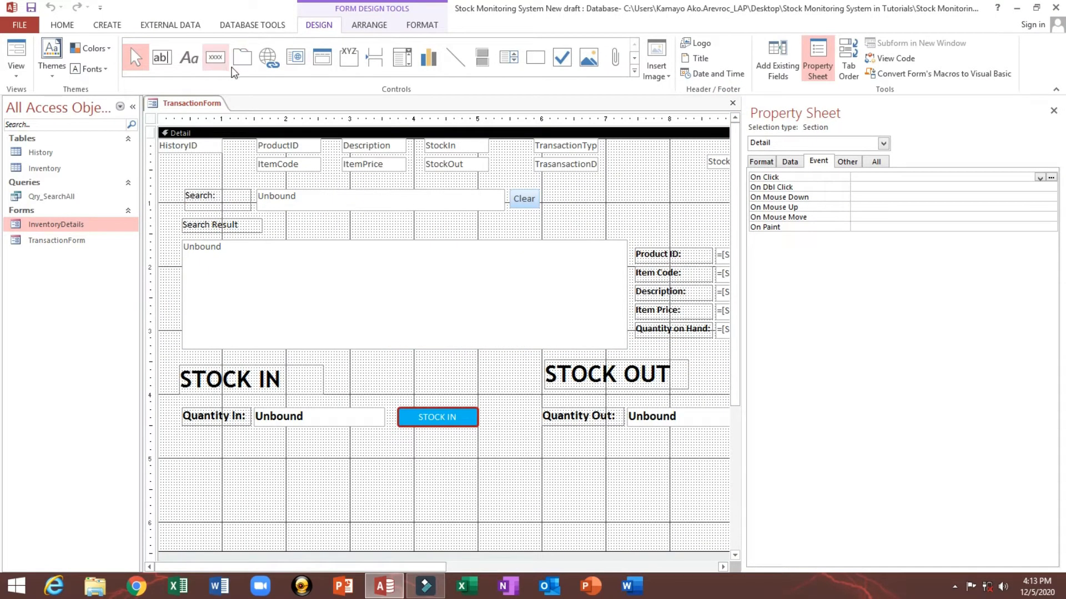
# Step: Preview TransactionForm in Form View, return to Design View, and show the form's data properties
pyautogui.click(9, 48)
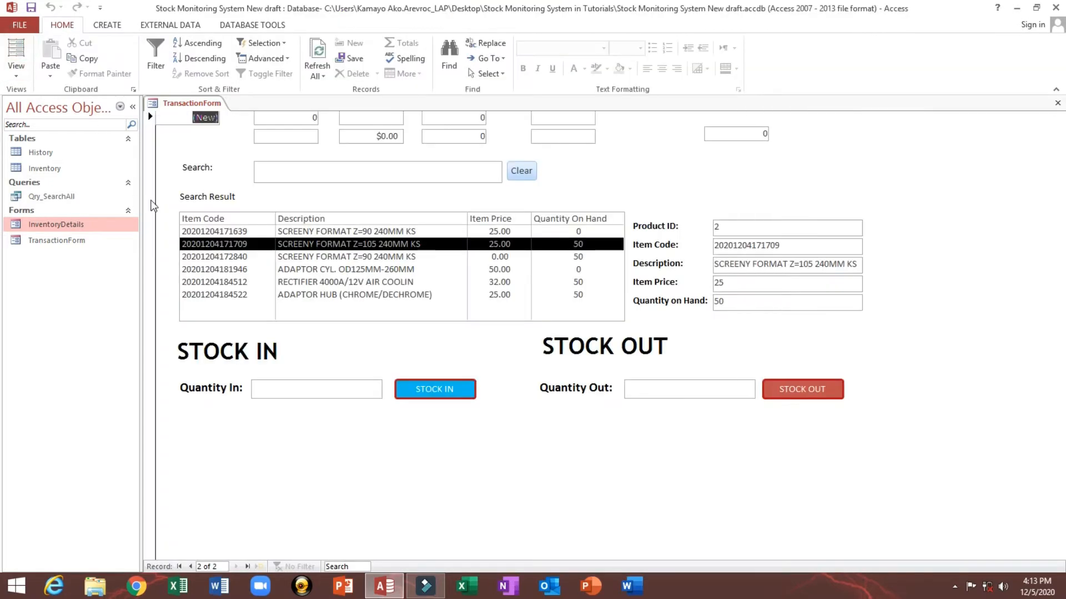
pyautogui.rightClick(600, 147)
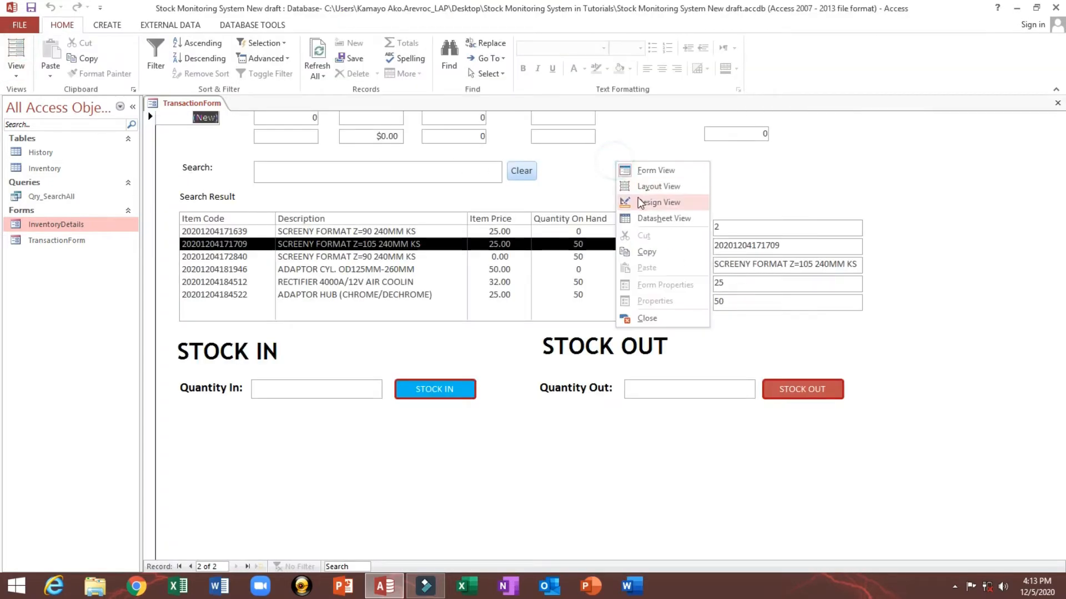
pyautogui.click(642, 202)
pyautogui.click(151, 118)
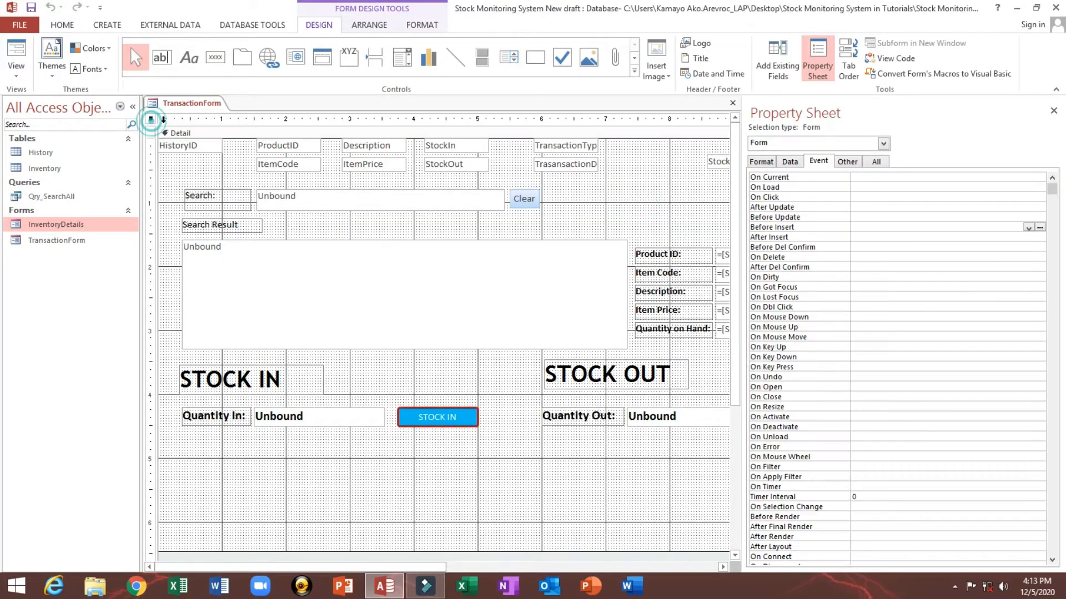
pyautogui.click(790, 162)
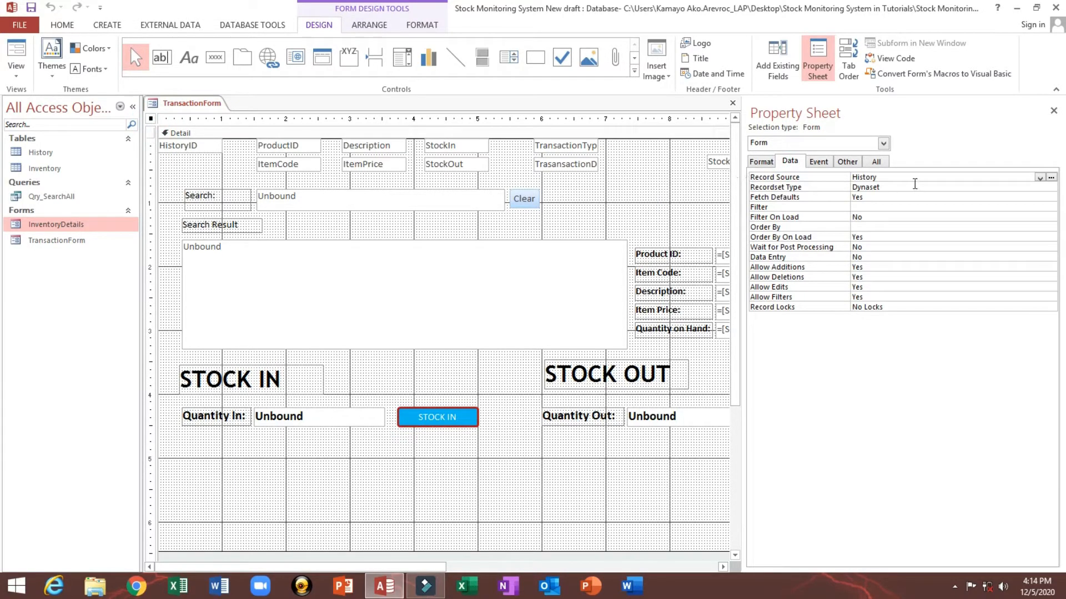
# Step: Inspect the form's record source and bound fields' data properties, preview the form in Form View, and return to Design View
pyautogui.click(908, 177)
pyautogui.click(261, 147)
pyautogui.click(265, 164)
pyautogui.click(371, 146)
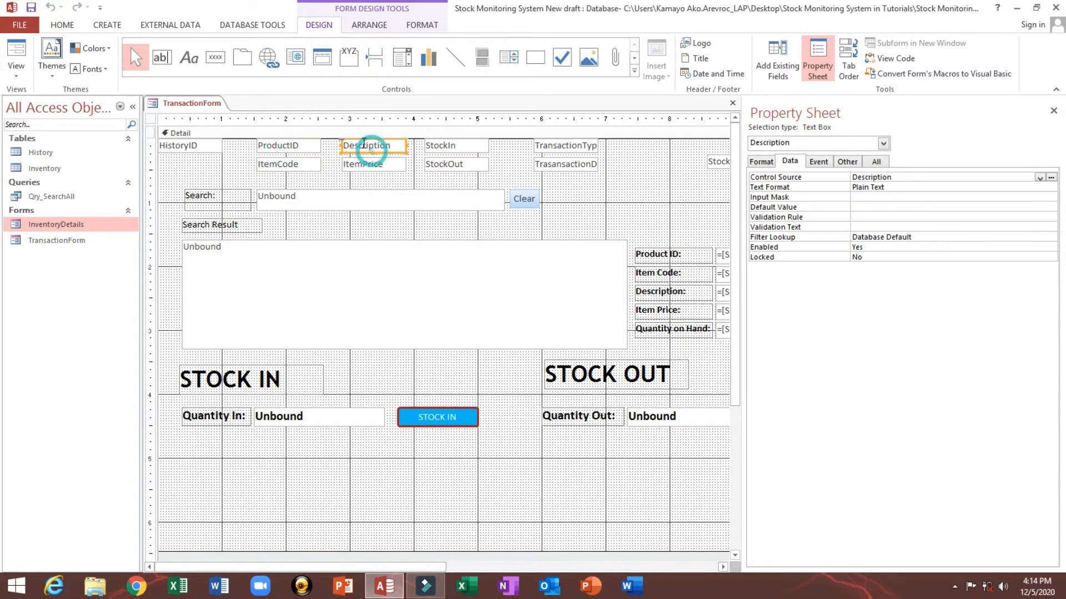
pyautogui.click(16, 51)
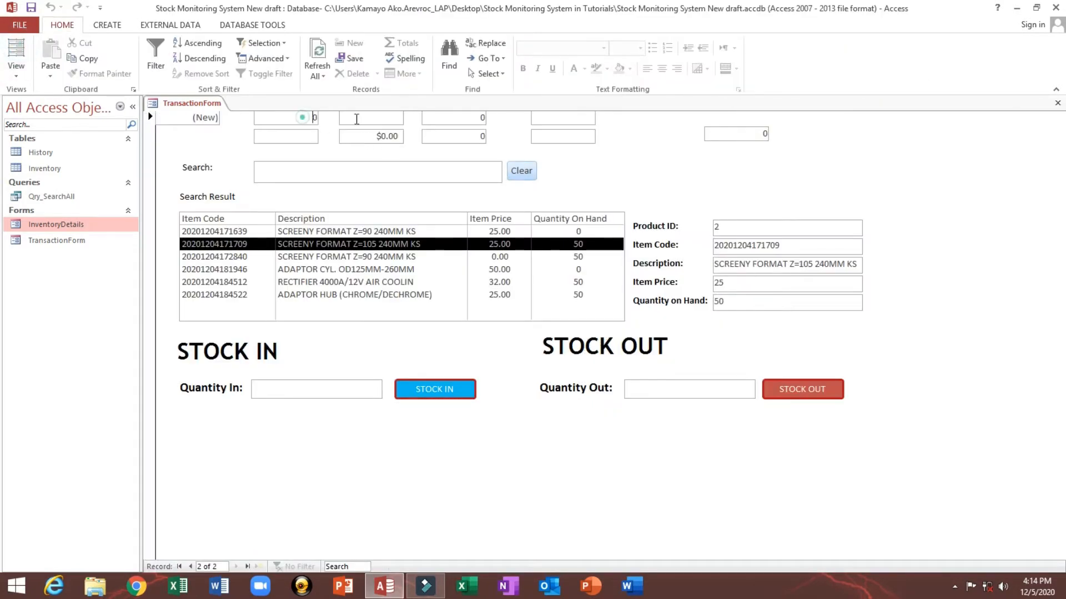
pyautogui.click(355, 136)
pyautogui.click(454, 136)
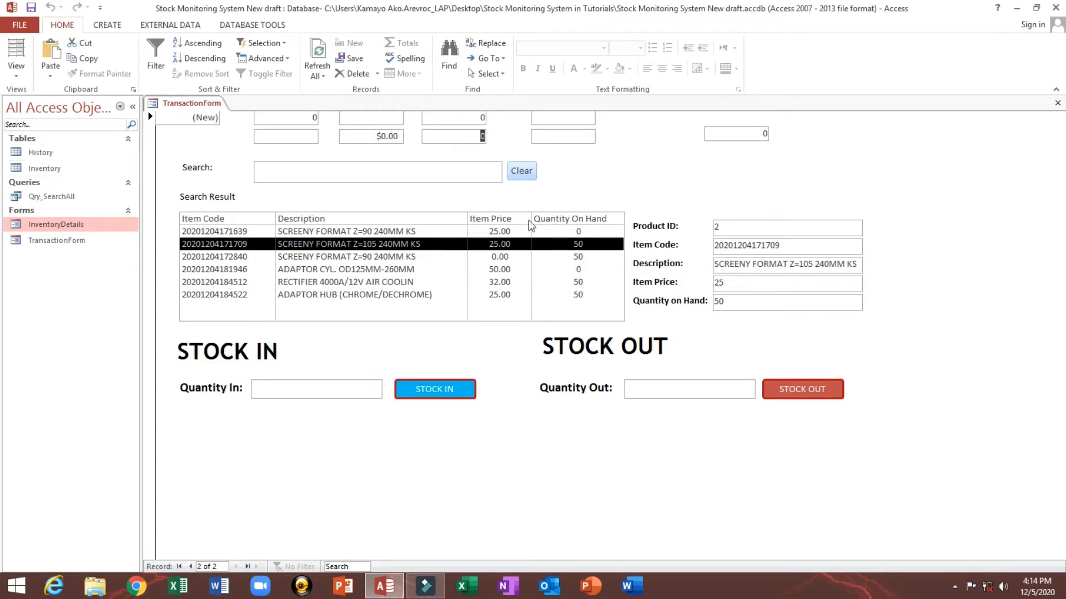
pyautogui.click(732, 246)
pyautogui.rightClick(703, 182)
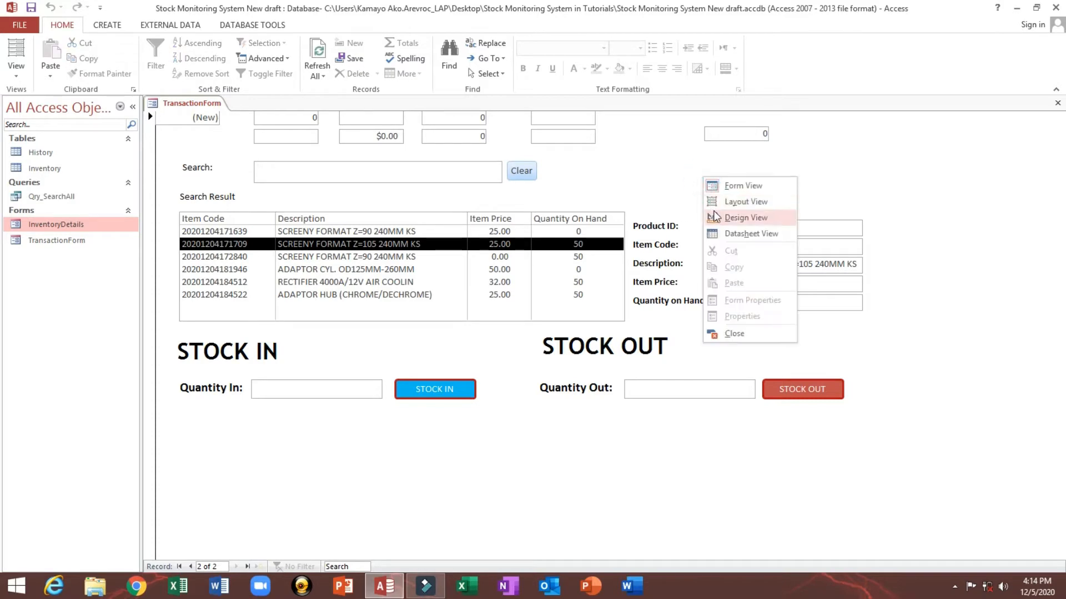
pyautogui.click(713, 215)
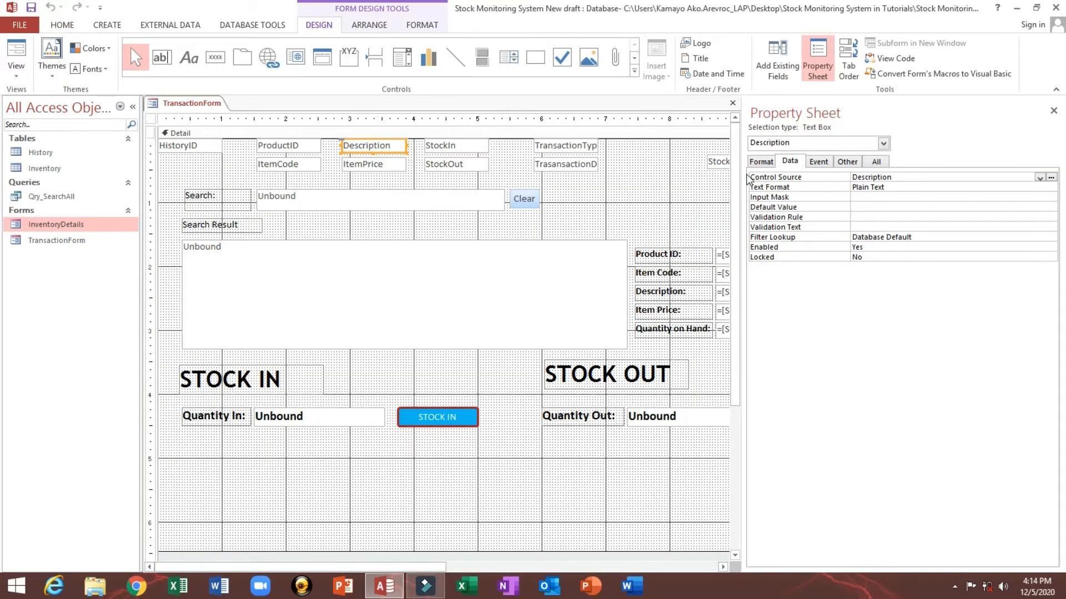
# Step: Examine the control sources of the Product ID and Item Code text boxes and the search results list box
pyautogui.moveTo(744, 173); pyautogui.dragTo(882, 173)
pyautogui.click(765, 257)
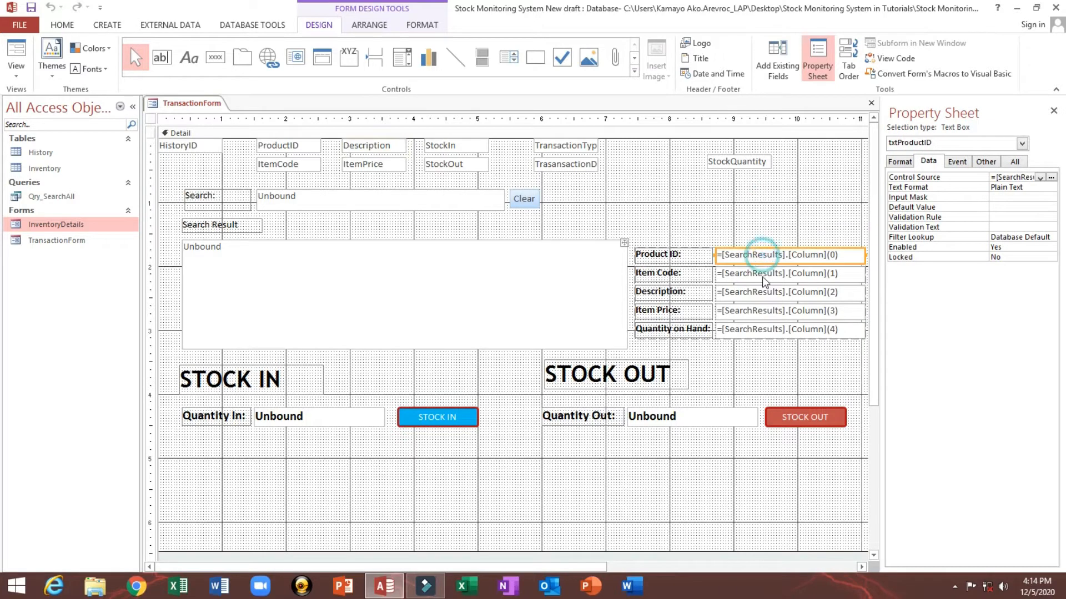
pyautogui.click(766, 274)
pyautogui.click(423, 264)
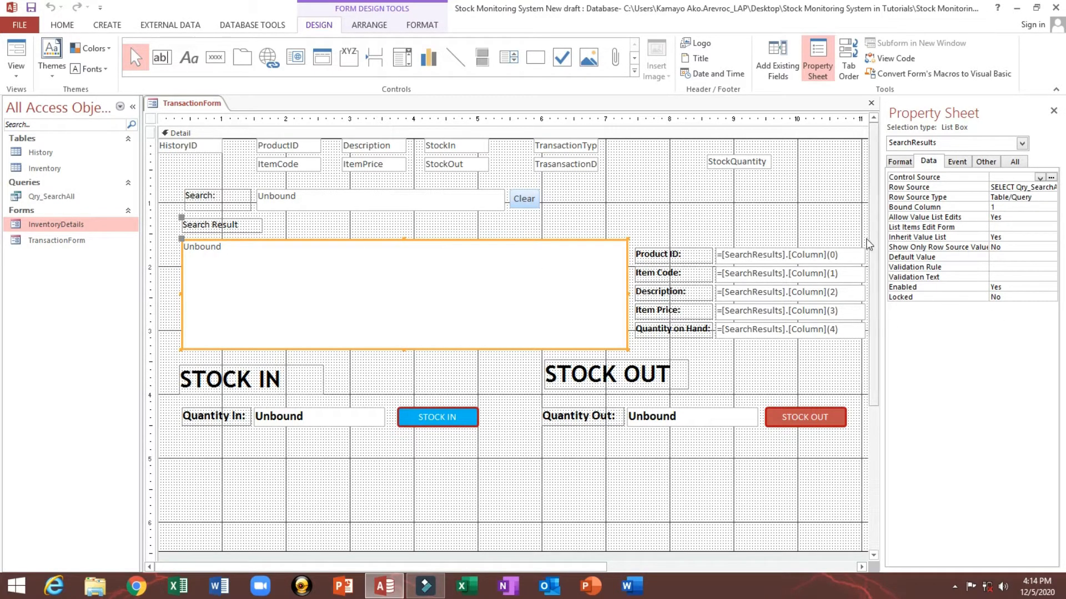
pyautogui.click(805, 256)
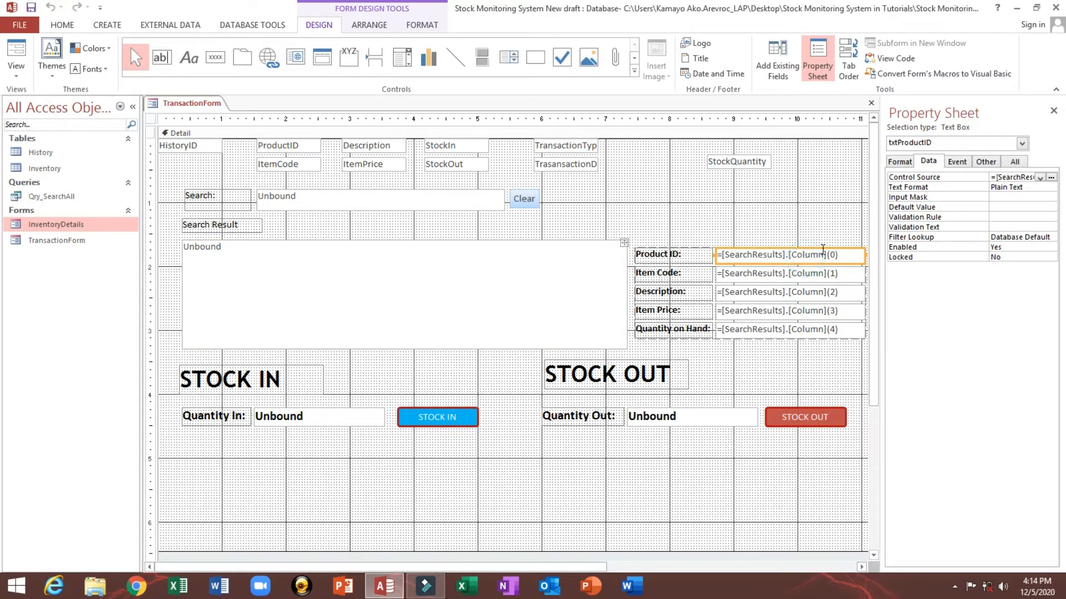
# Step: Open the SearchResults list box's Row Source query in the Query Builder, review its fields, and close it
pyautogui.moveTo(882, 186); pyautogui.dragTo(635, 187)
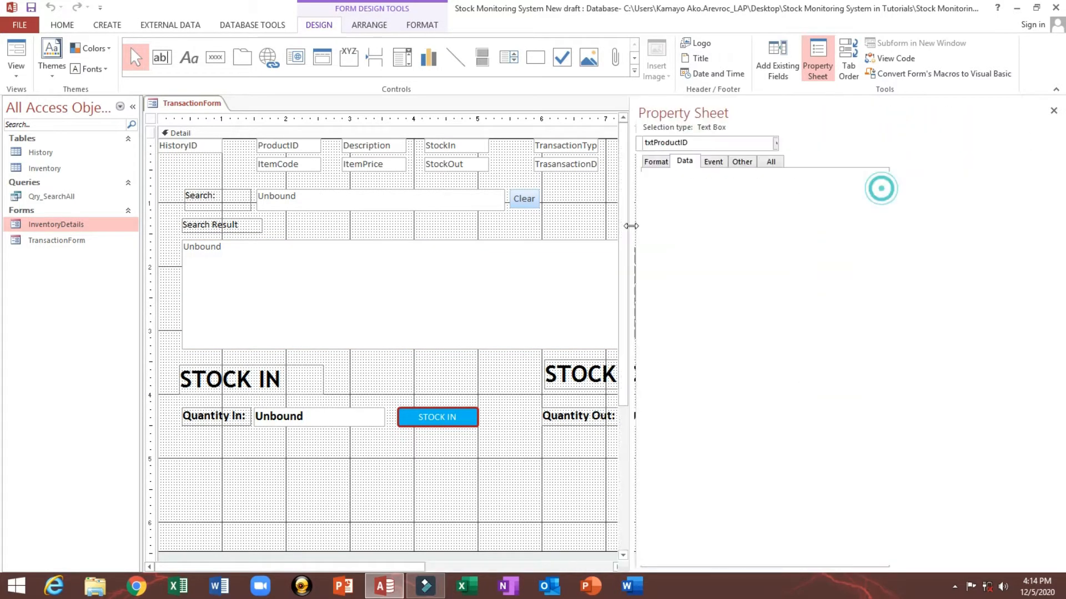
pyautogui.click(487, 264)
pyautogui.click(875, 187)
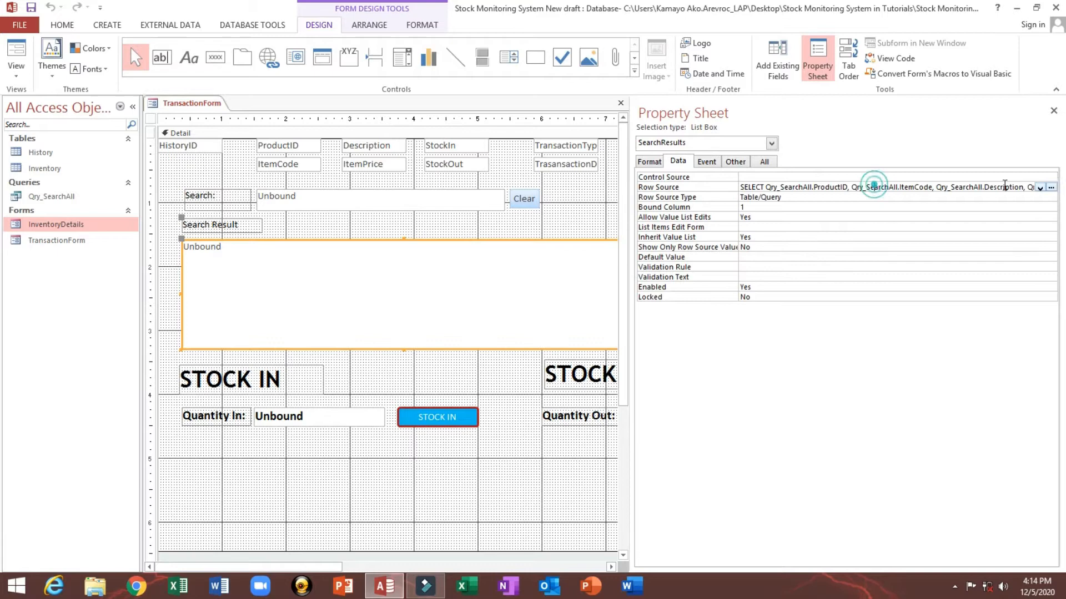
pyautogui.click(1050, 187)
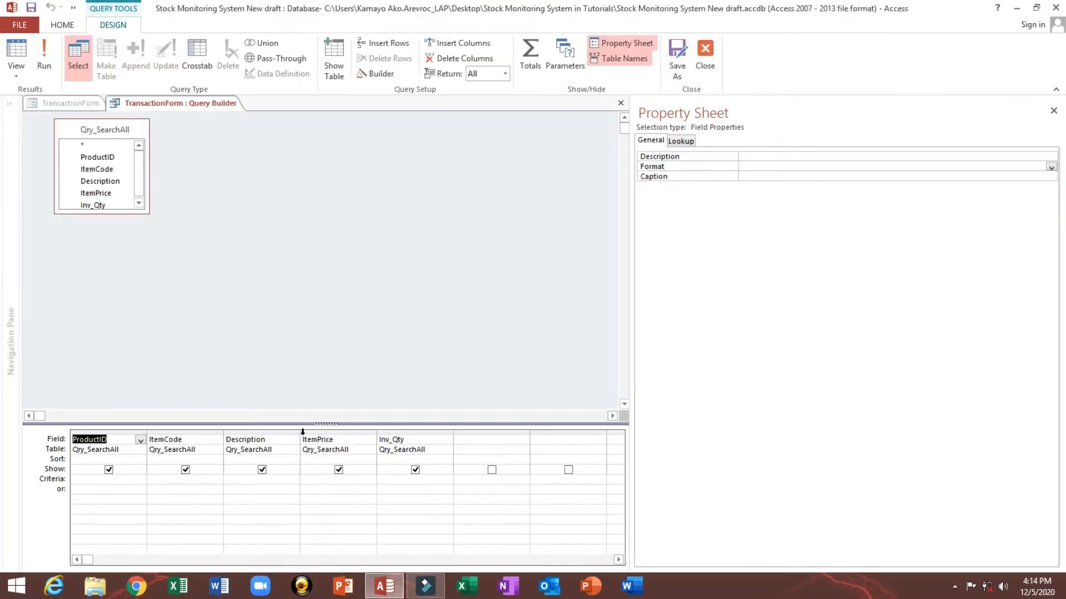
pyautogui.click(705, 53)
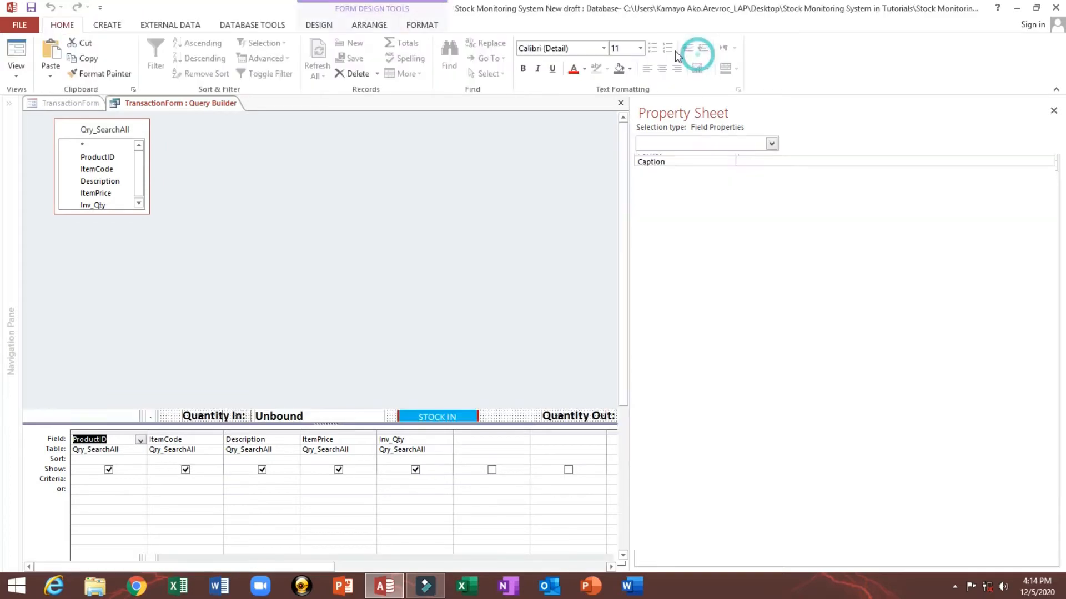
pyautogui.moveTo(630, 203); pyautogui.dragTo(891, 213)
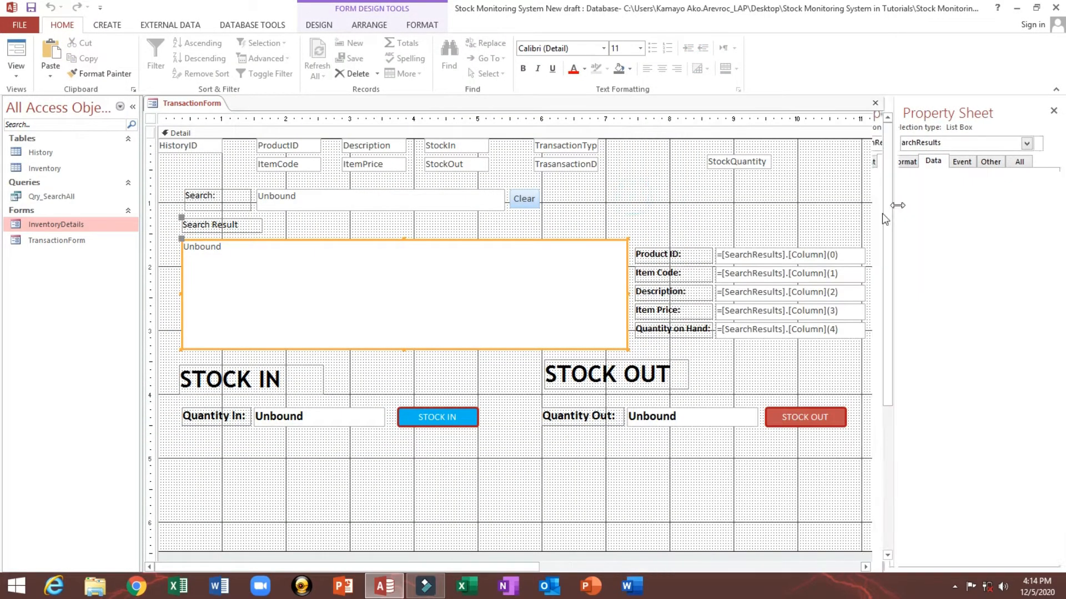
# Step: Review the control sources of the Product ID, Item Code, Description and Item Price text boxes
pyautogui.click(771, 256)
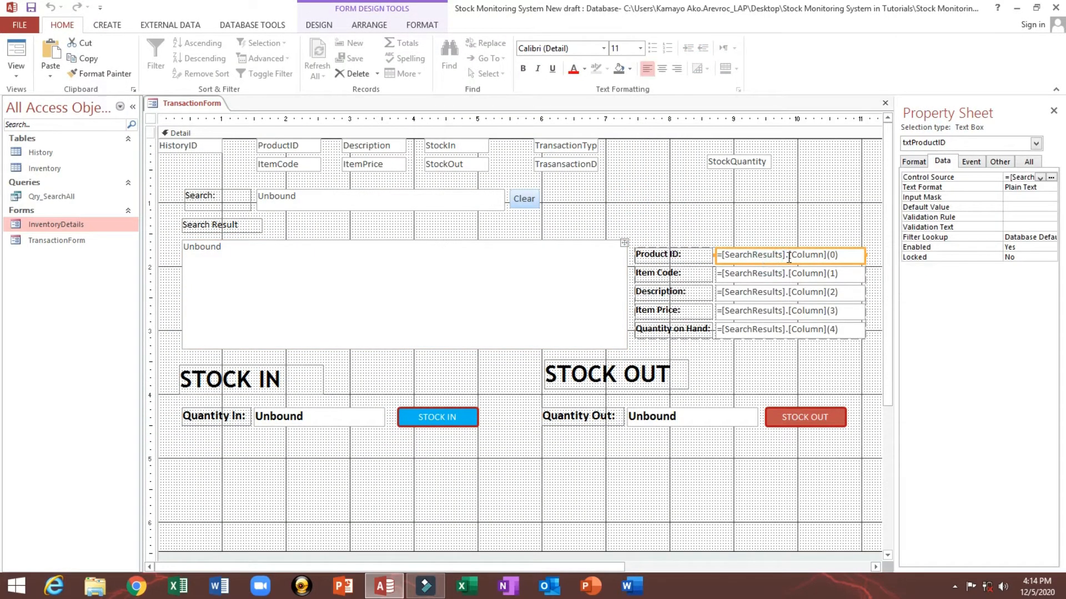
pyautogui.click(808, 274)
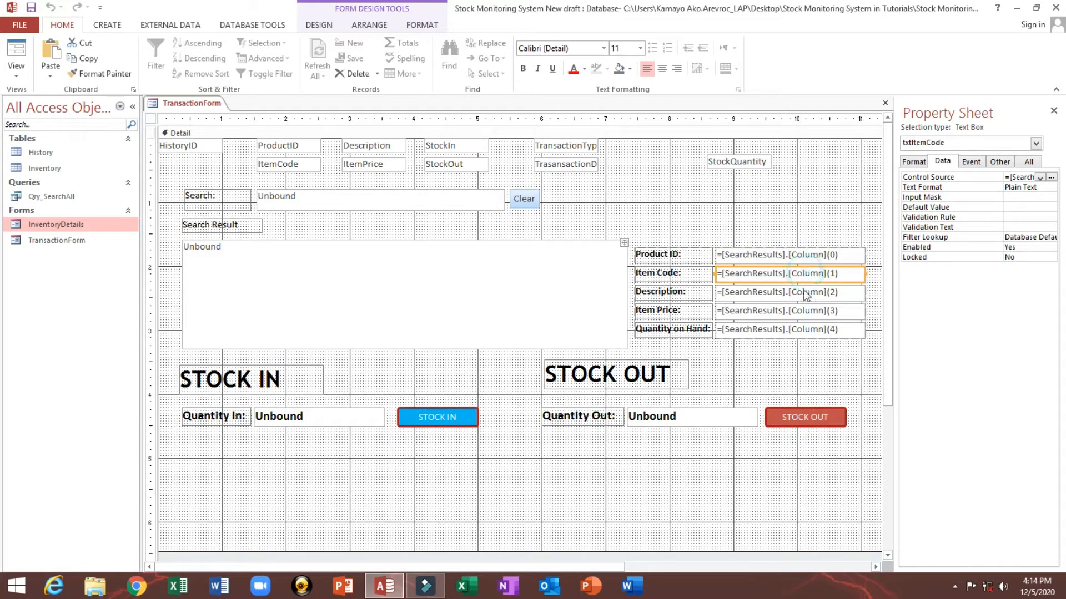
pyautogui.click(801, 292)
pyautogui.click(797, 311)
pyautogui.click(132, 107)
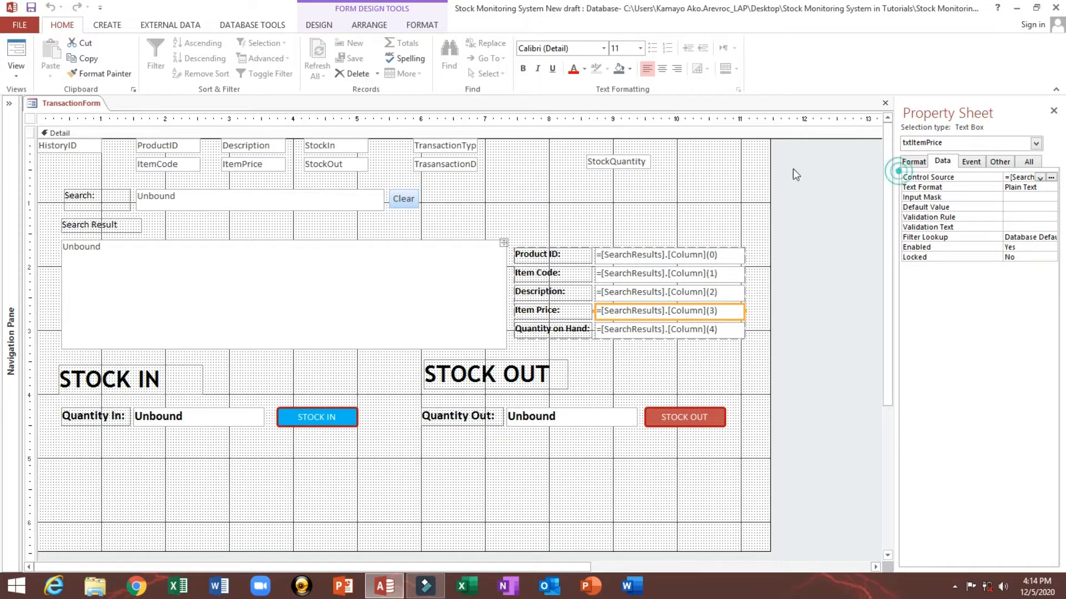
pyautogui.moveTo(897, 159); pyautogui.dragTo(759, 159)
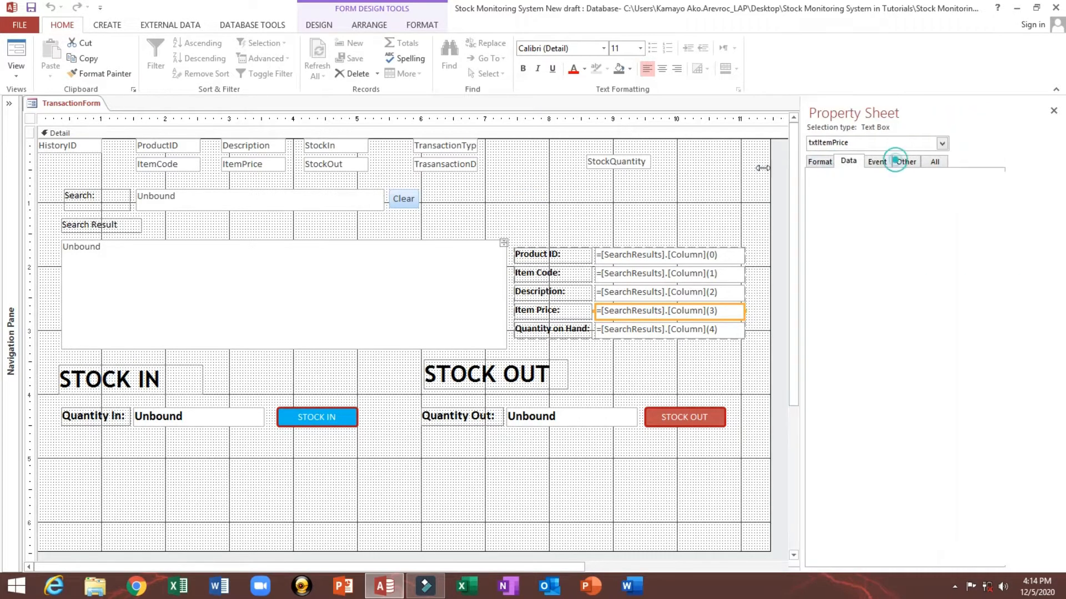
# Step: Check the Other properties of each detail text box to see the names of the Product ID through Quantity on Hand boxes
pyautogui.click(658, 252)
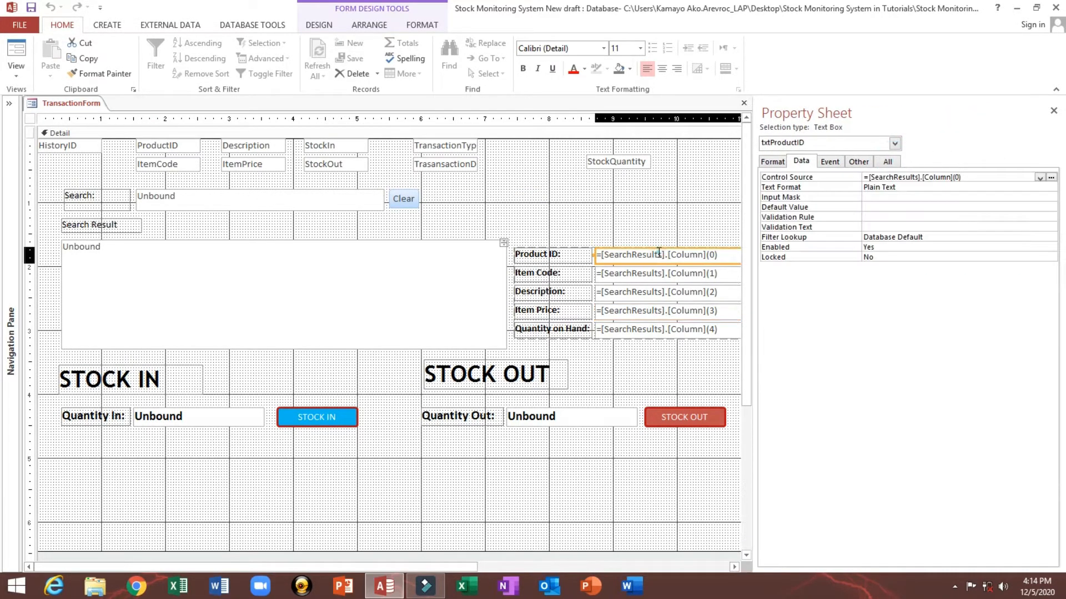
pyautogui.click(860, 163)
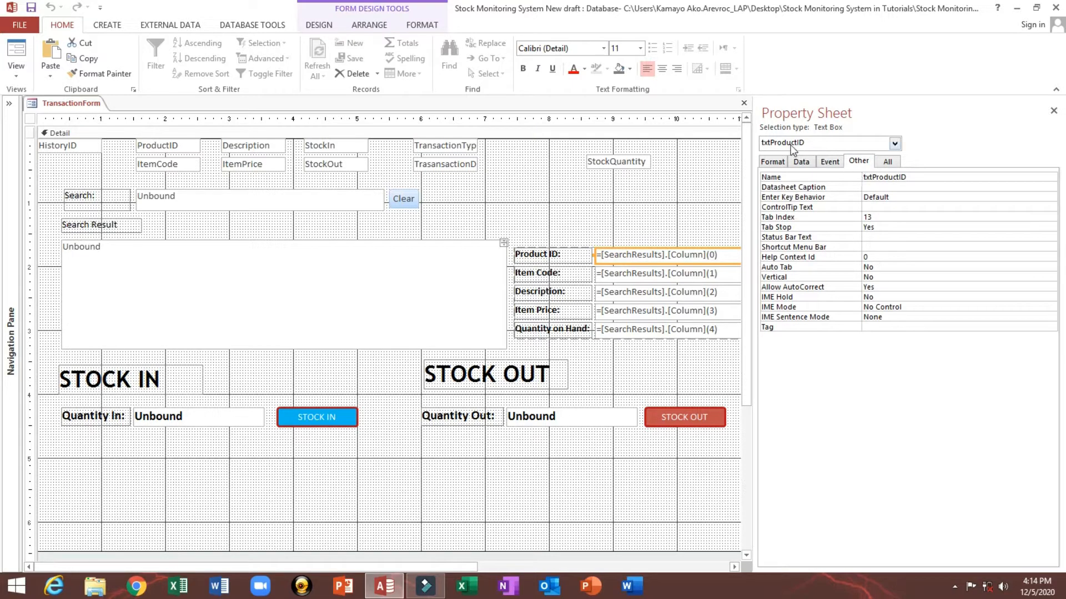
pyautogui.click(677, 211)
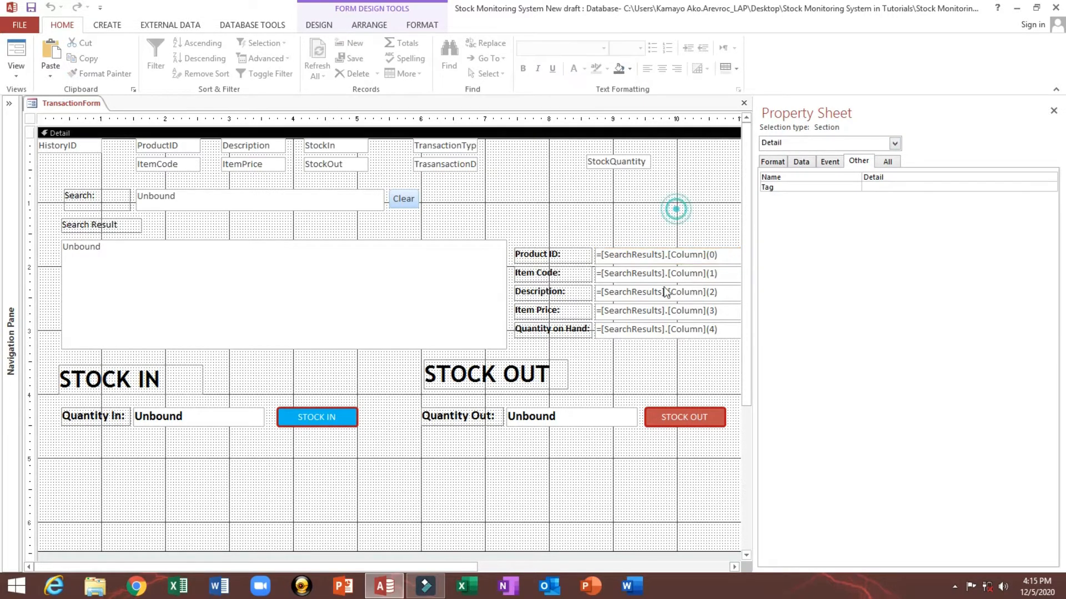
pyautogui.click(661, 258)
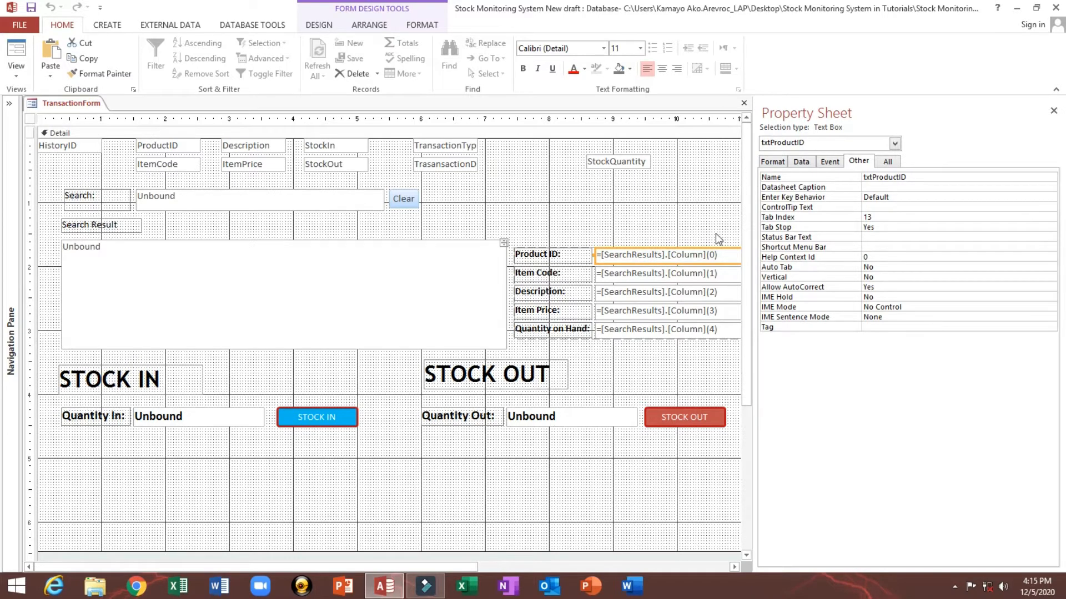
pyautogui.click(688, 275)
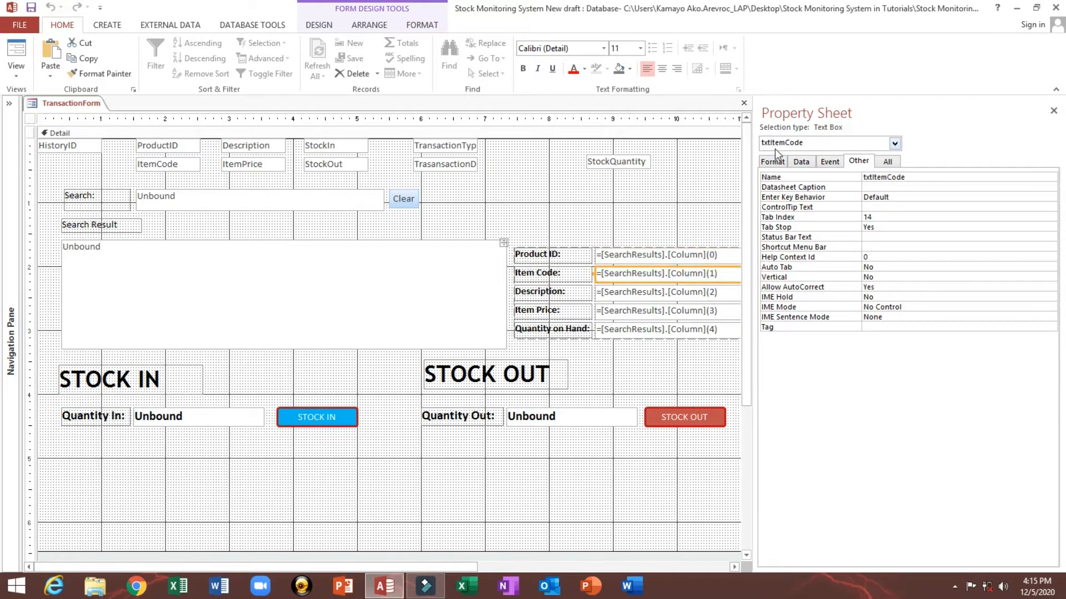
pyautogui.click(691, 295)
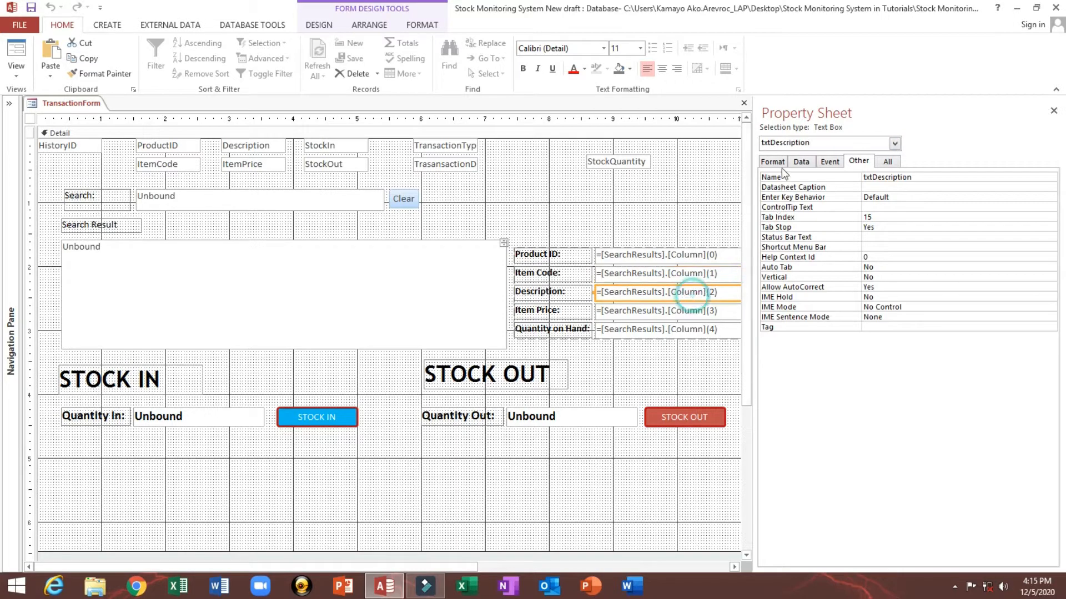
pyautogui.click(652, 314)
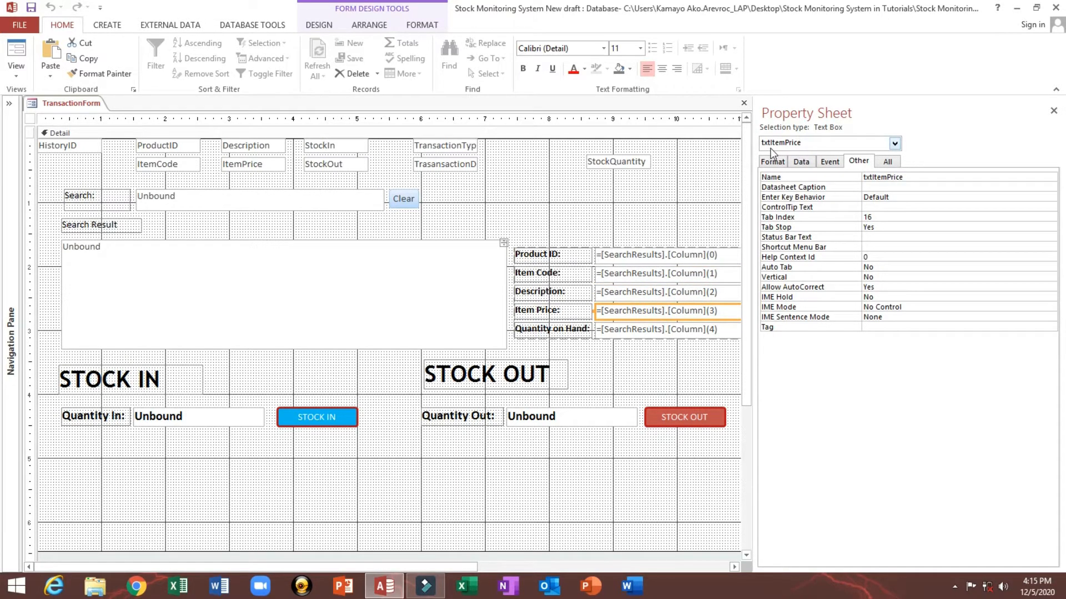
pyautogui.click(647, 332)
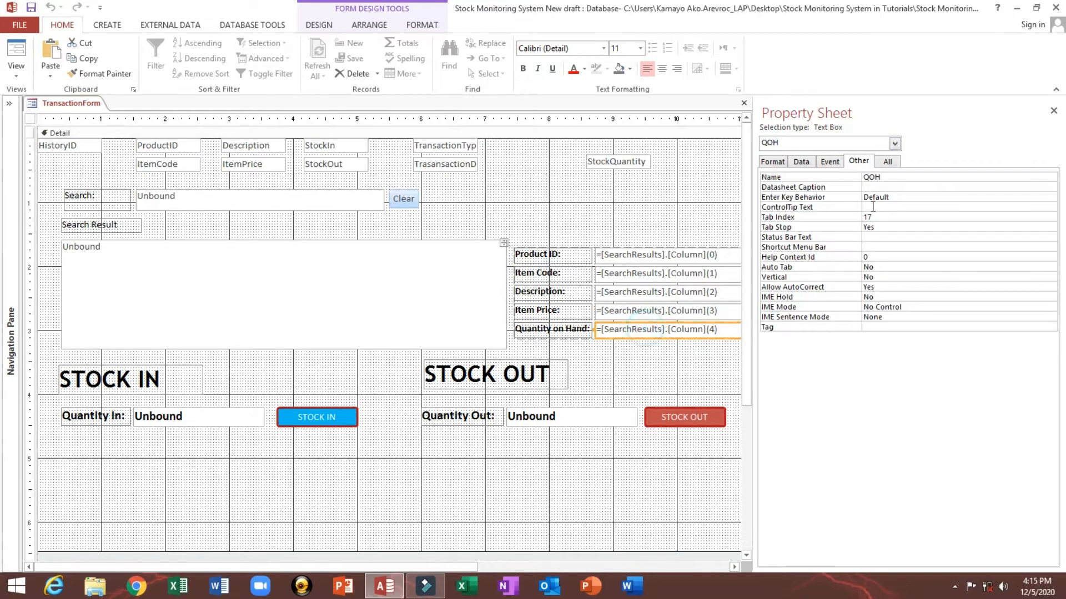
pyautogui.doubleClick(895, 177)
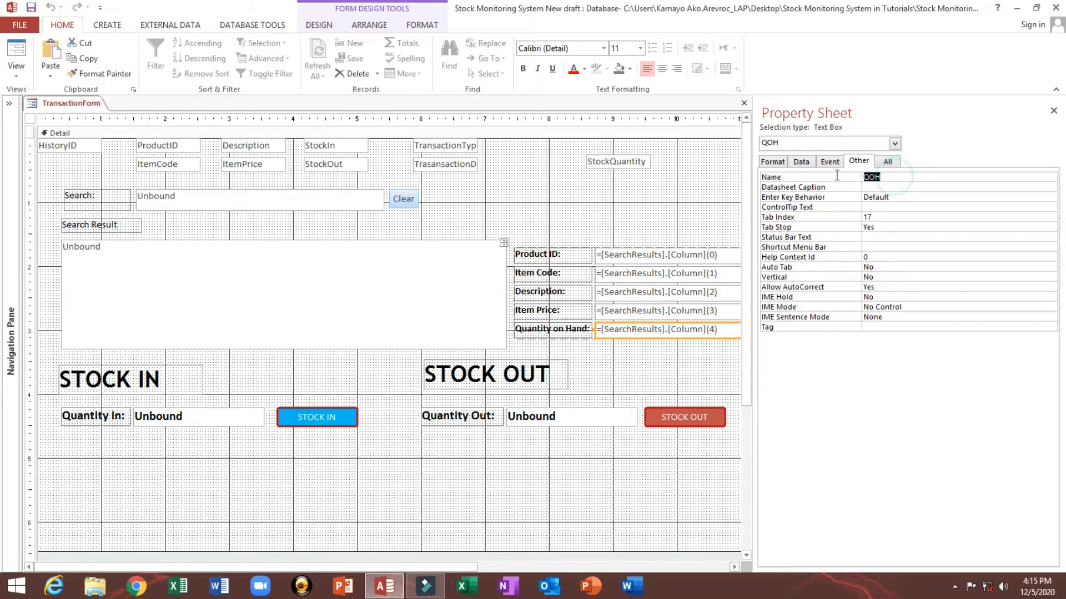
pyautogui.click(902, 176)
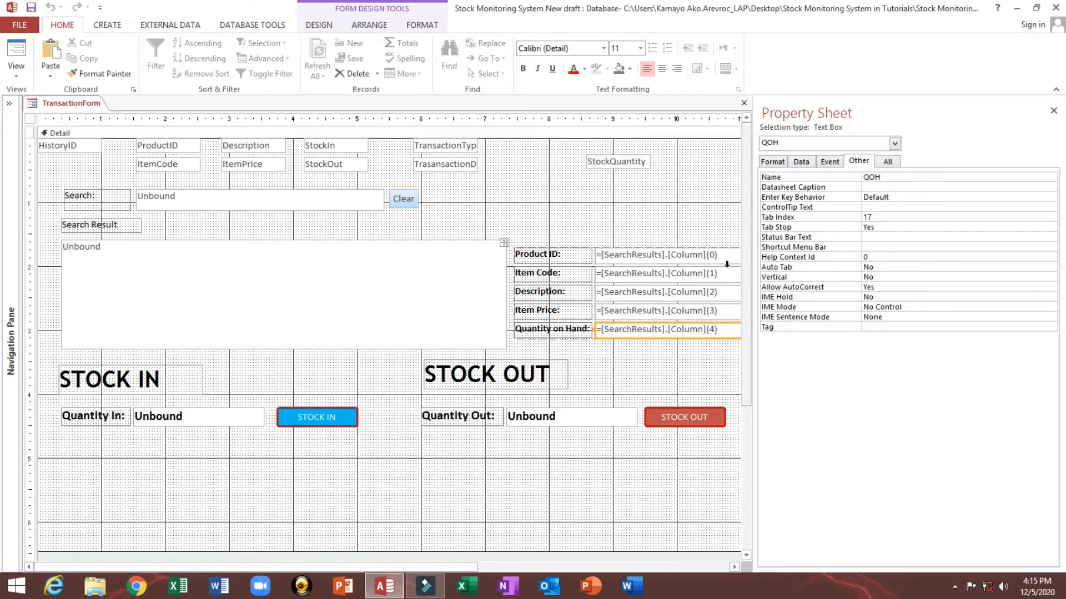
pyautogui.moveTo(645, 222); pyautogui.dragTo(642, 335)
# Step: Check the names of the search results list box and the search text box
pyautogui.click(417, 317)
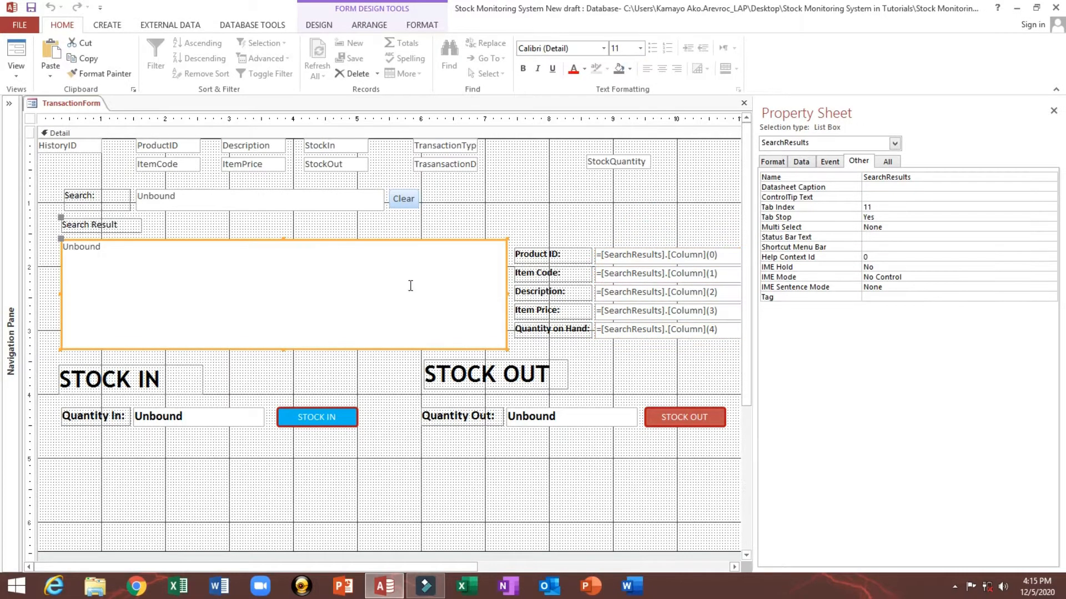
pyautogui.click(251, 199)
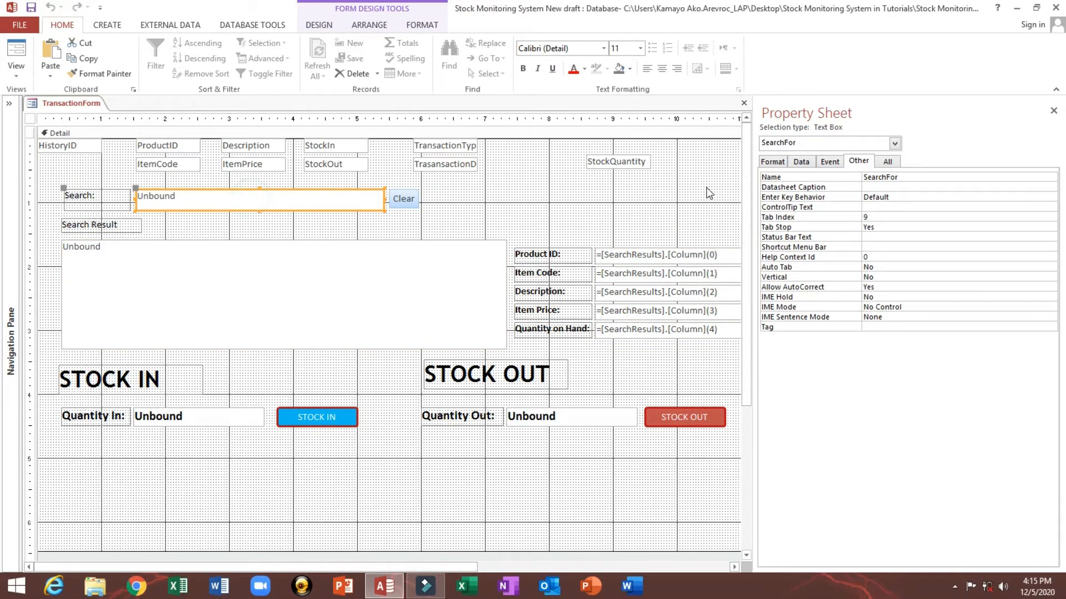
pyautogui.moveTo(755, 186); pyautogui.dragTo(572, 186)
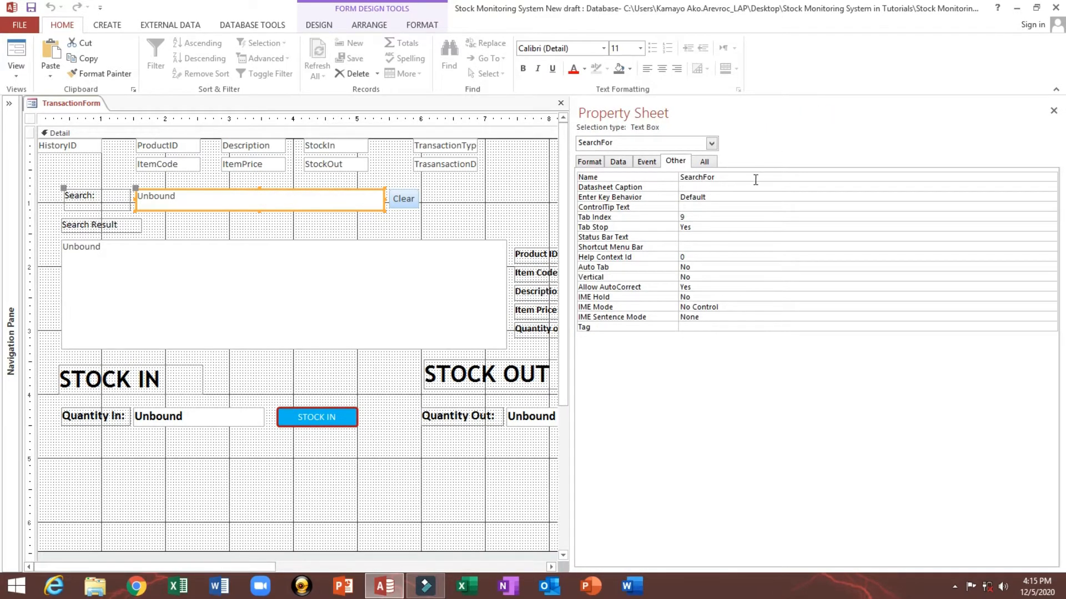
pyautogui.click(756, 177)
pyautogui.click(473, 194)
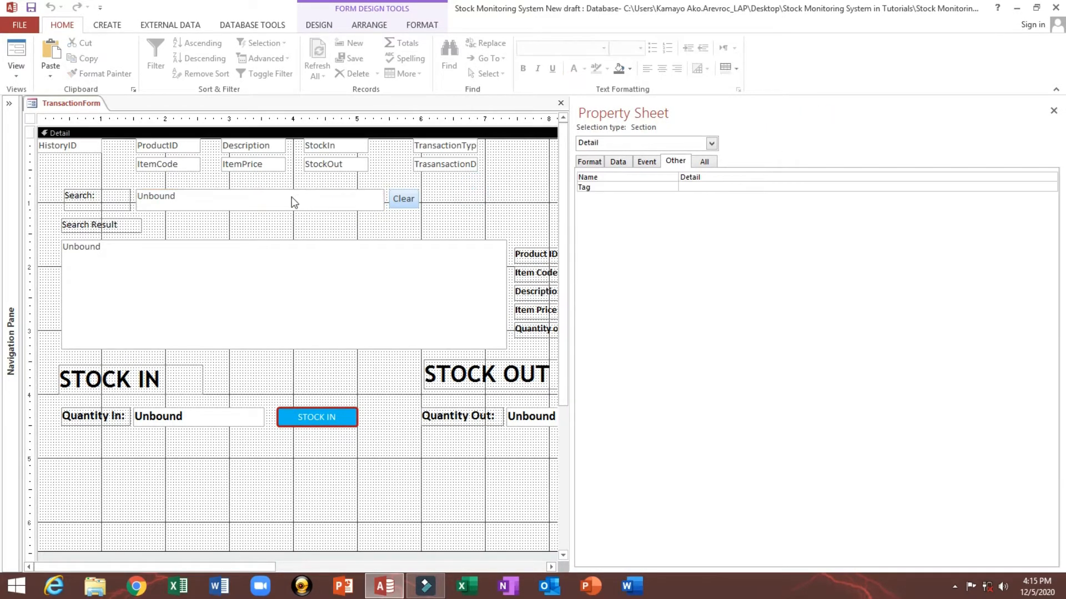
pyautogui.click(281, 200)
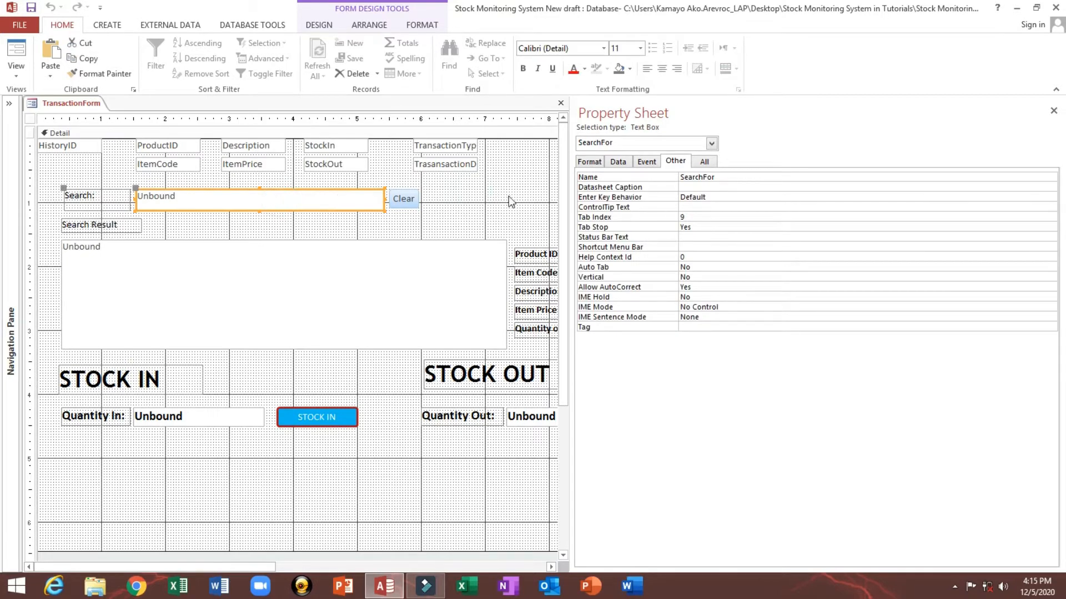
# Step: Open the On Change event procedure code of the SearchFor text box
pyautogui.click(617, 162)
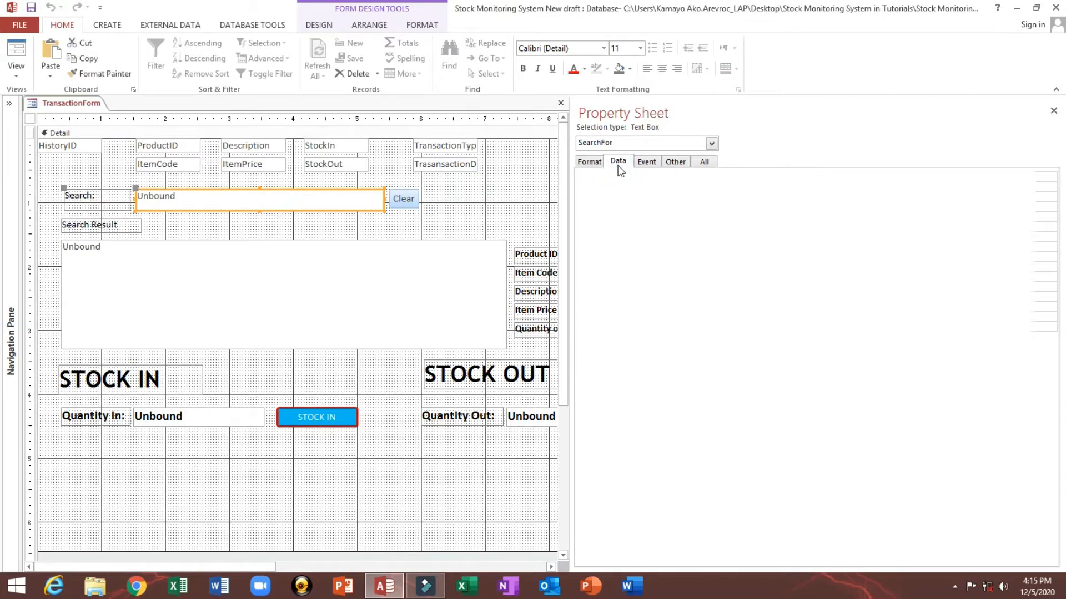
pyautogui.click(648, 161)
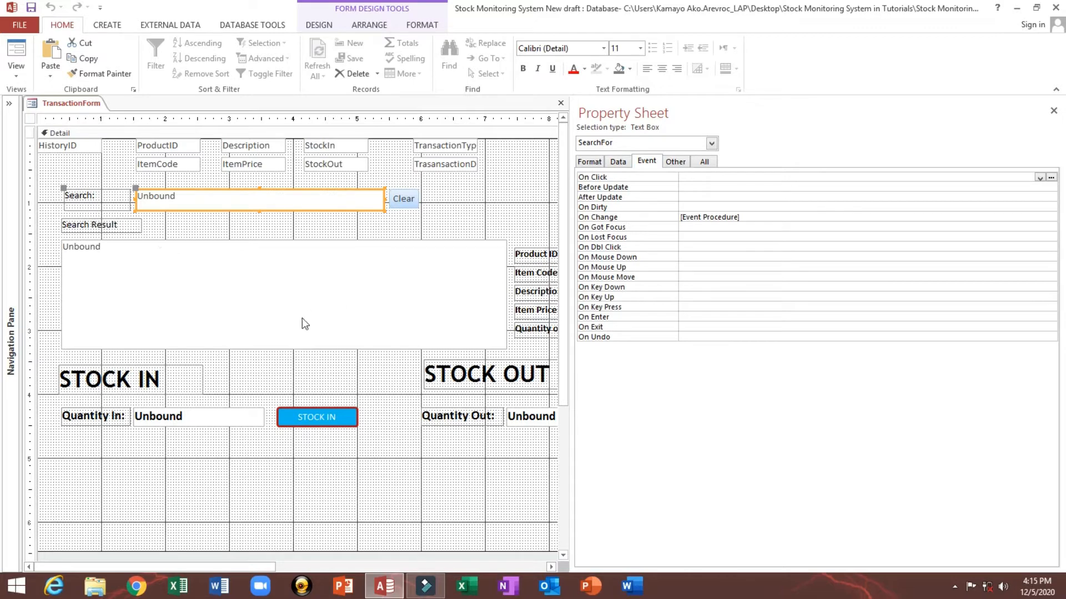
pyautogui.click(766, 217)
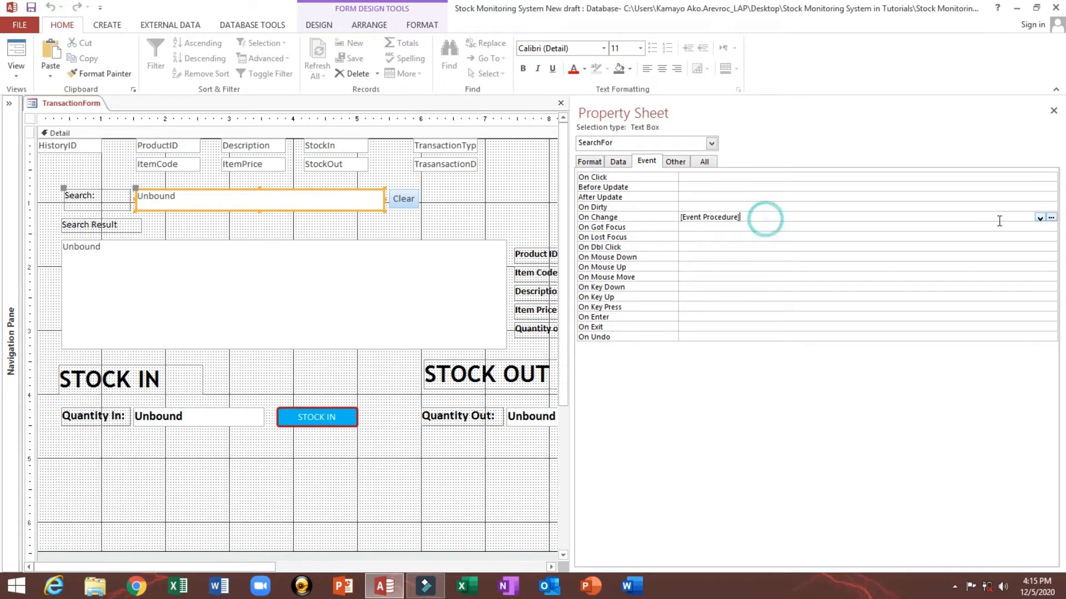
pyautogui.click(1052, 217)
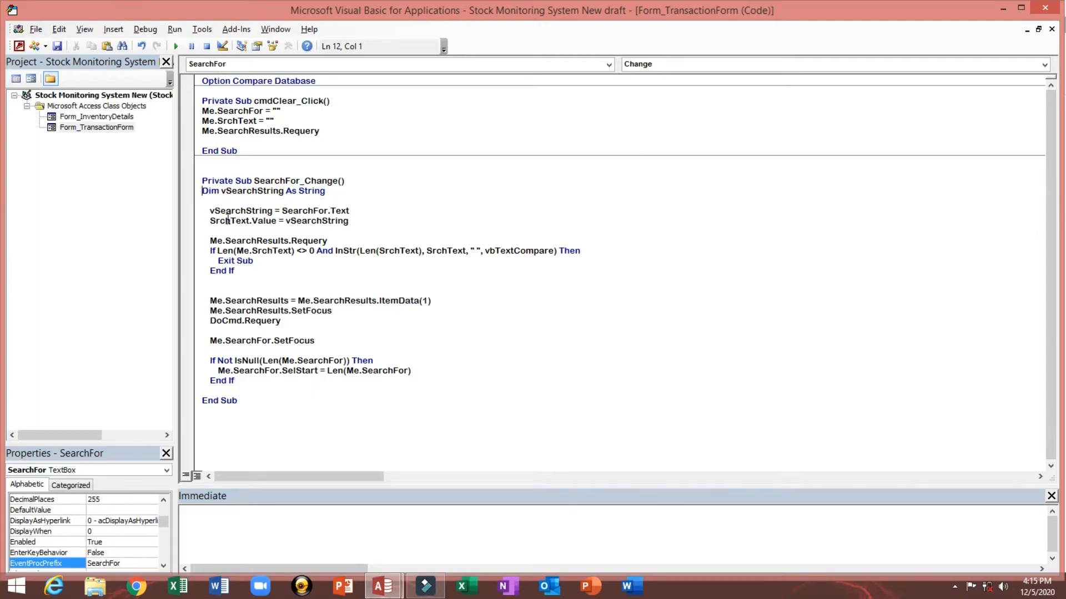
# Step: Review the SearchFor_Change event procedure code and close the VBA editor
pyautogui.moveTo(203, 193); pyautogui.dragTo(259, 393)
pyautogui.moveTo(203, 181); pyautogui.dragTo(195, 229)
pyautogui.click(547, 343)
pyautogui.click(1052, 13)
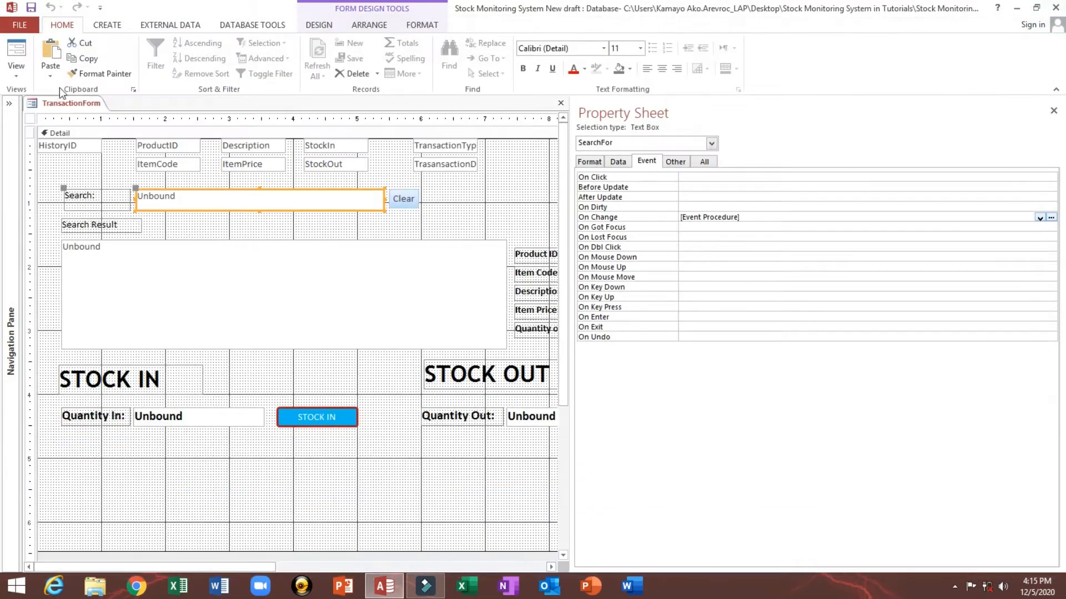
# Step: Switch to Form view, search for 197 in the search box, then clear the search
pyautogui.click(16, 53)
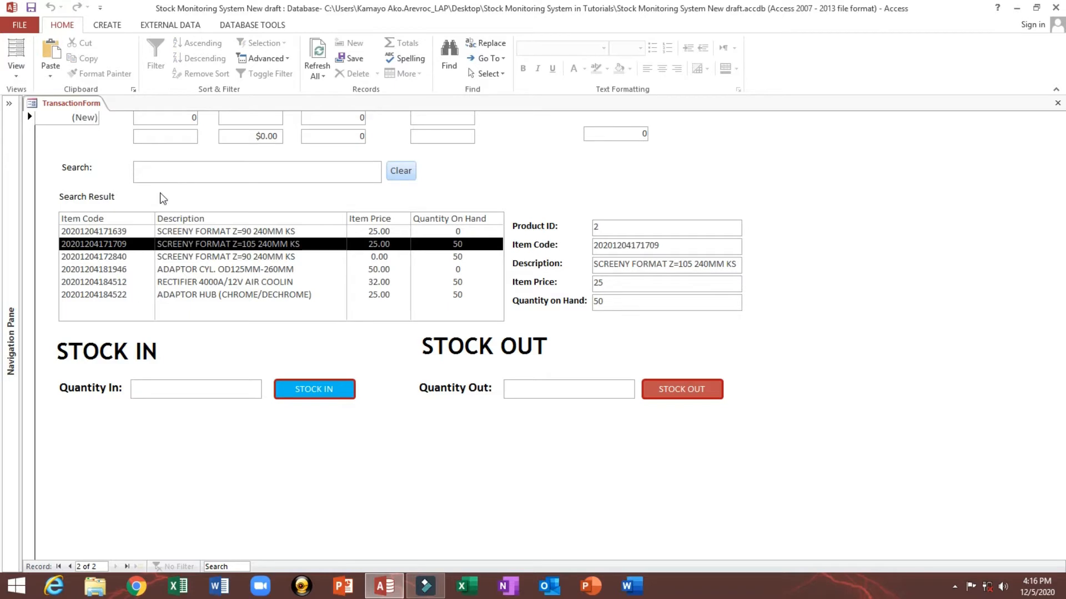
pyautogui.write('19')
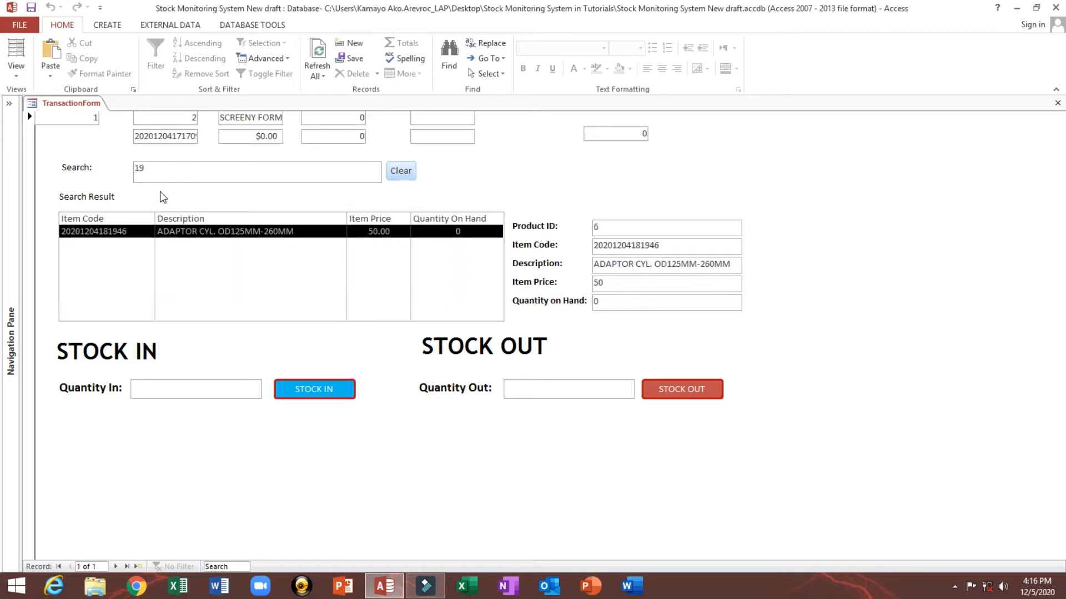
pyautogui.write('7')
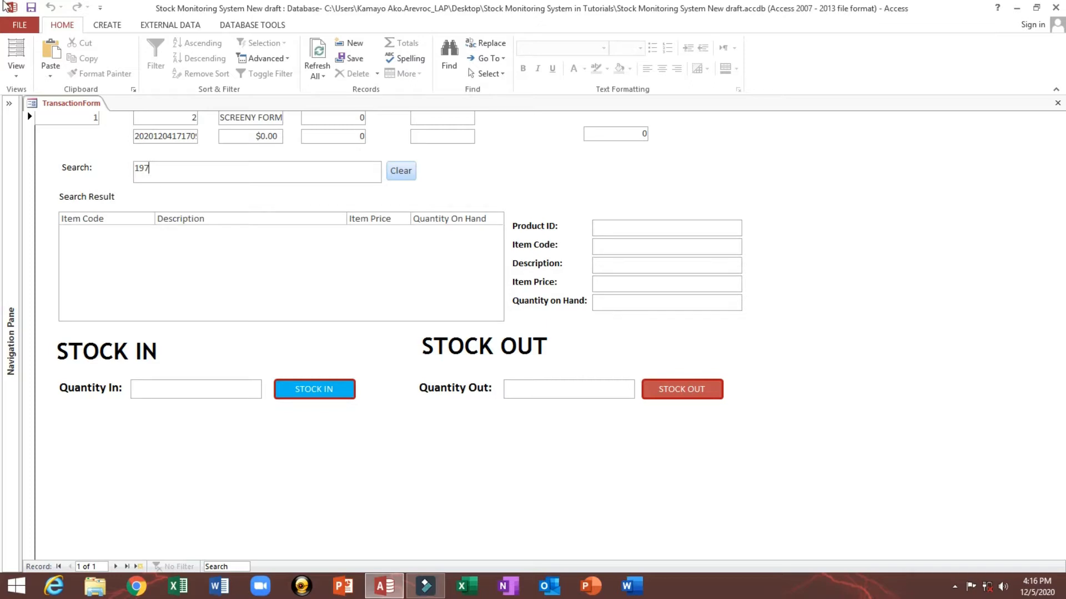
pyautogui.click(400, 173)
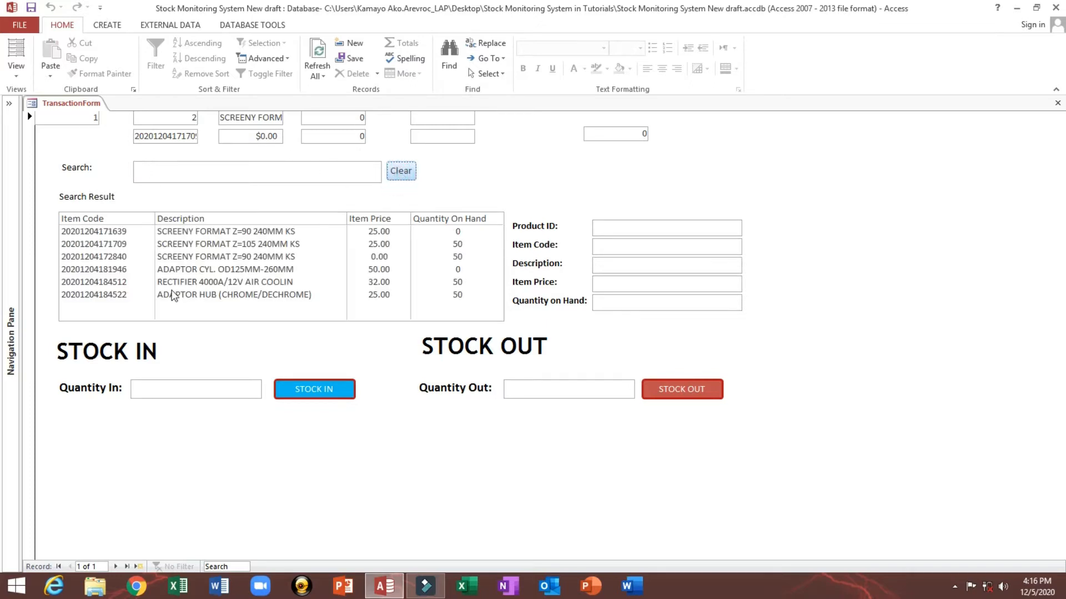
# Step: Select several items in the search results list and inspect the values in the detail text boxes
pyautogui.click(166, 178)
pyautogui.click(203, 260)
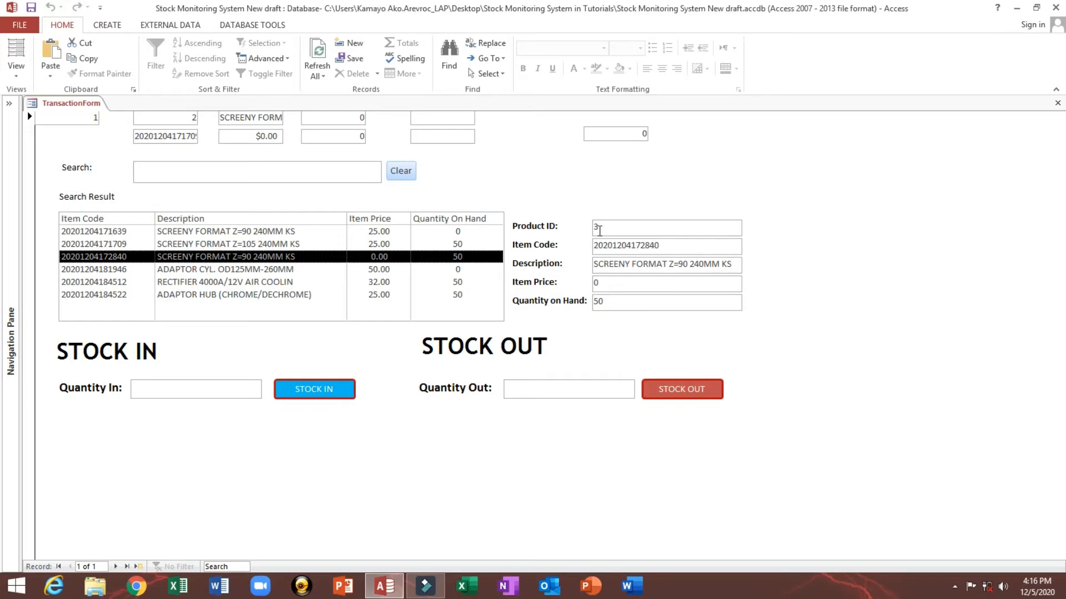
pyautogui.moveTo(602, 231); pyautogui.dragTo(577, 229)
pyautogui.moveTo(685, 245); pyautogui.dragTo(542, 245)
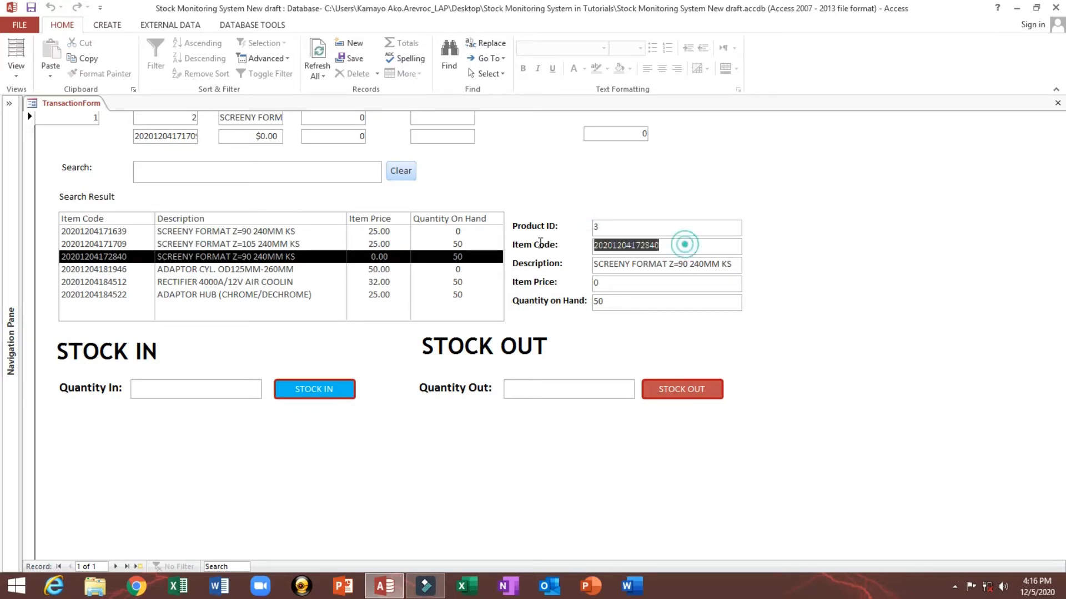
pyautogui.click(677, 270)
pyautogui.click(260, 296)
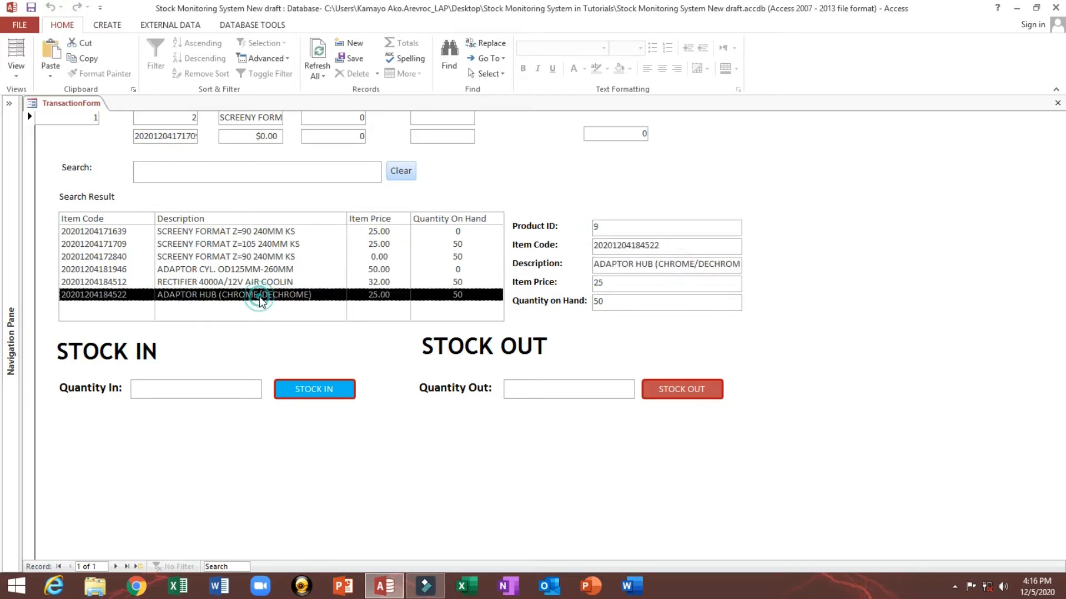
pyautogui.moveTo(667, 247); pyautogui.dragTo(593, 245)
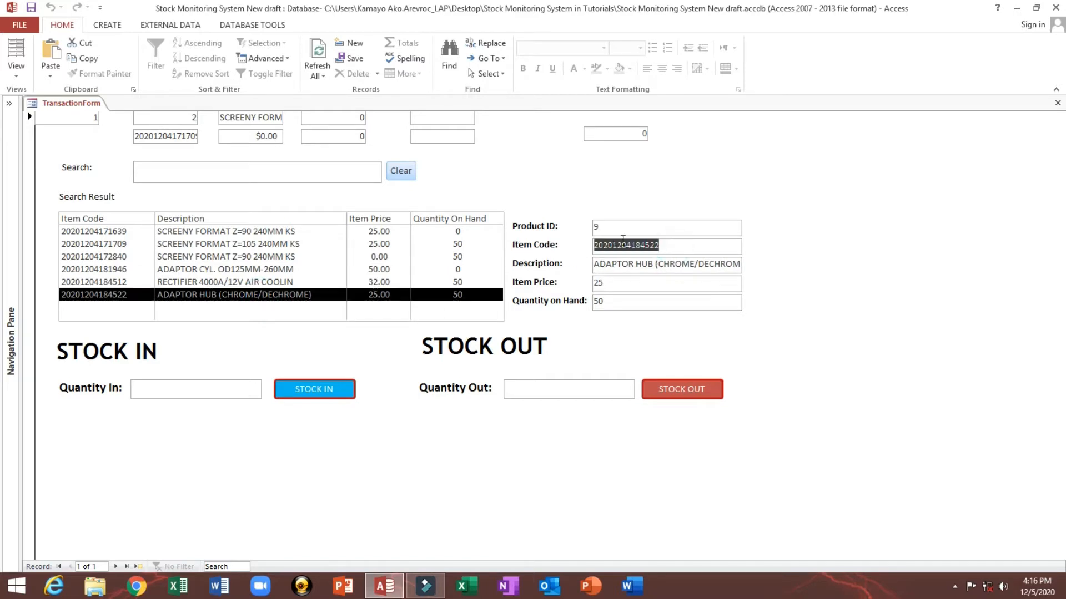
pyautogui.moveTo(694, 265); pyautogui.dragTo(594, 265)
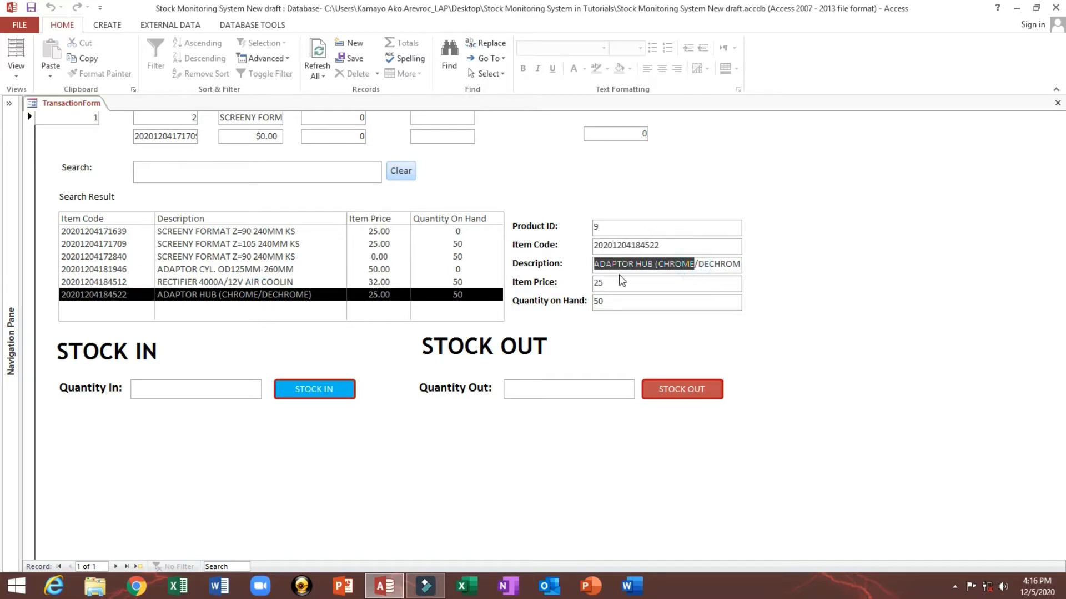
pyautogui.click(307, 258)
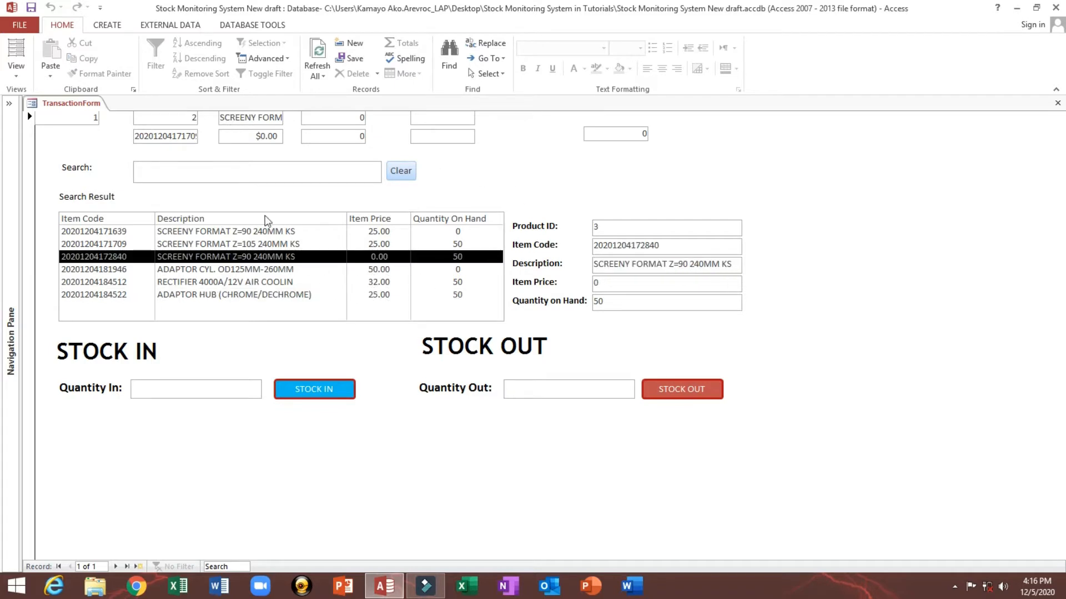
pyautogui.rightClick(666, 204)
pyautogui.click(690, 238)
pyautogui.click(16, 45)
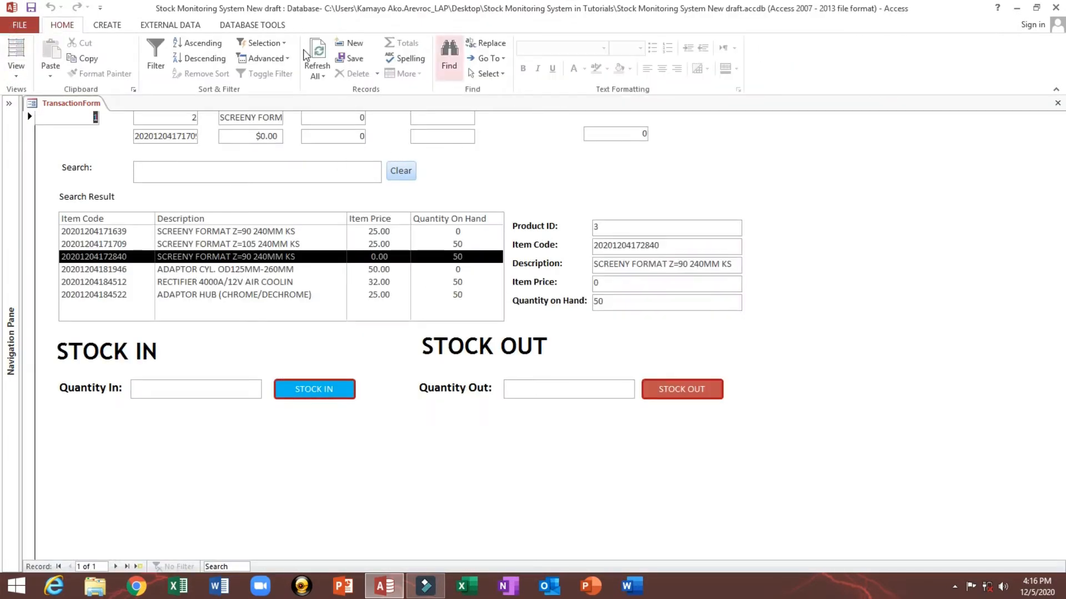
# Step: Open the History table from the navigation pane, select all its records, and close it
pyautogui.click(10, 130)
pyautogui.doubleClick(56, 152)
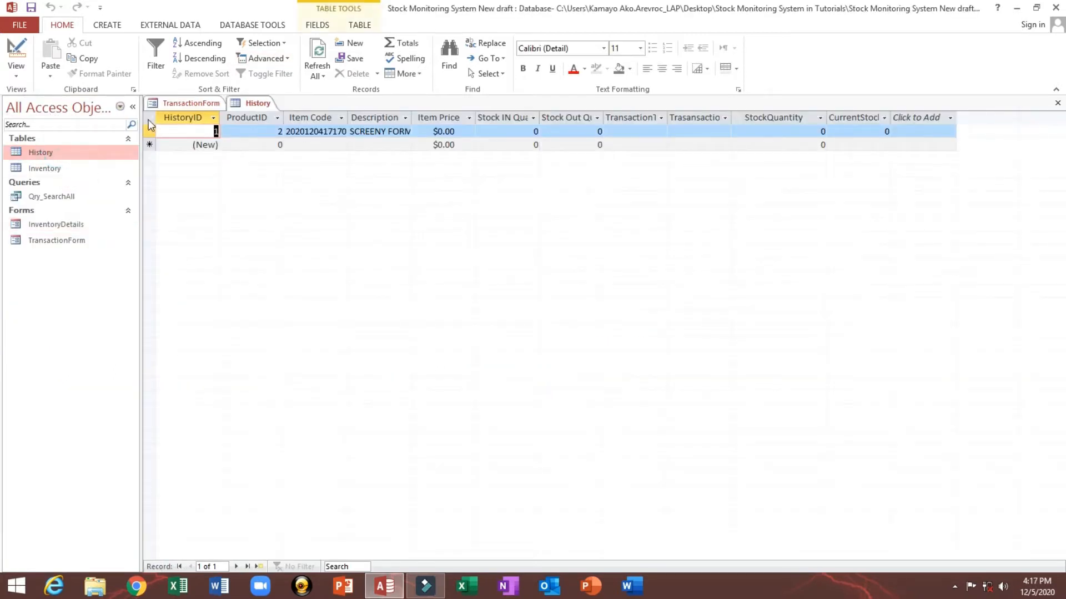
pyautogui.click(148, 118)
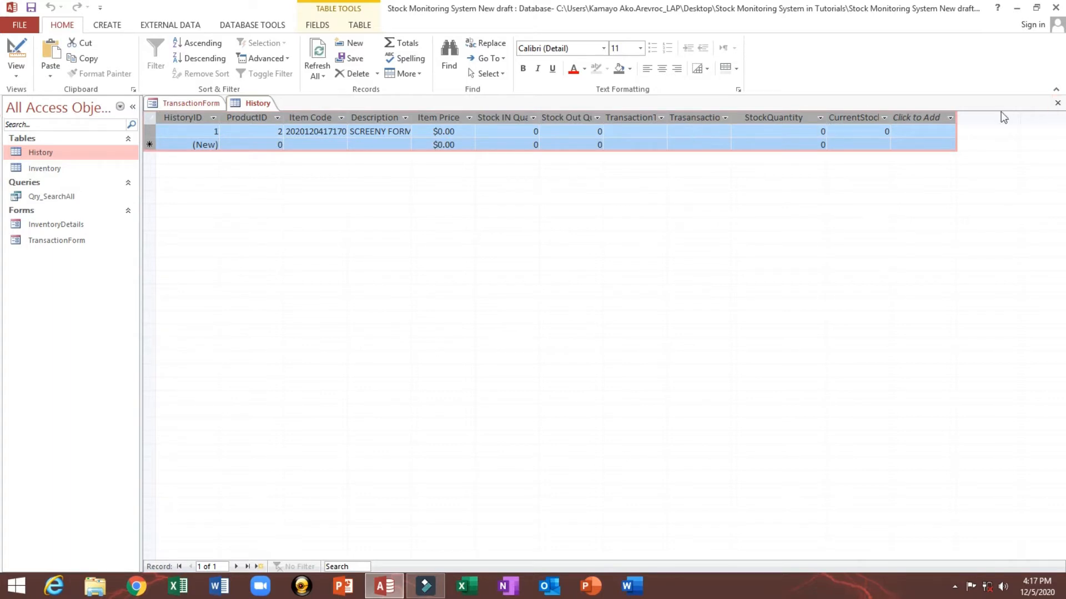
pyautogui.click(1057, 102)
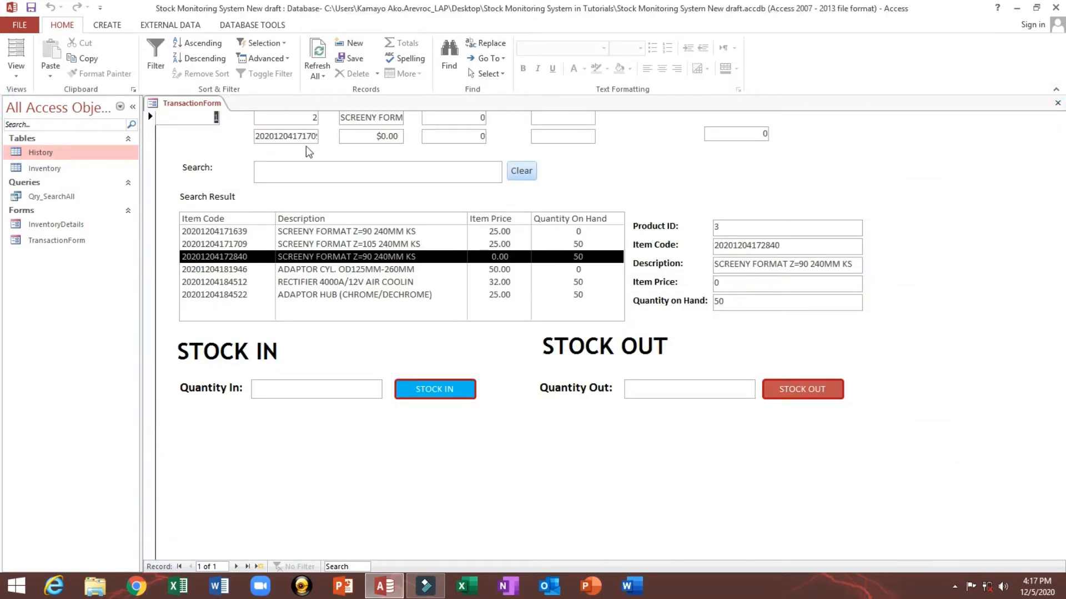
# Step: Collapse the navigation pane and select several search result items to check their details
pyautogui.click(132, 107)
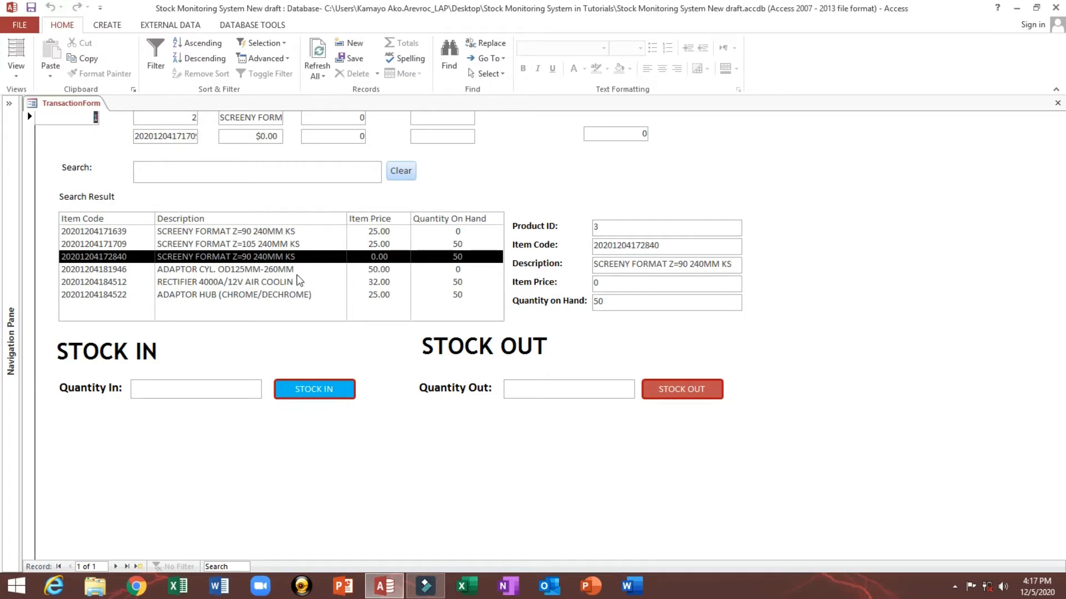
pyautogui.click(296, 281)
pyautogui.click(276, 244)
pyautogui.click(275, 270)
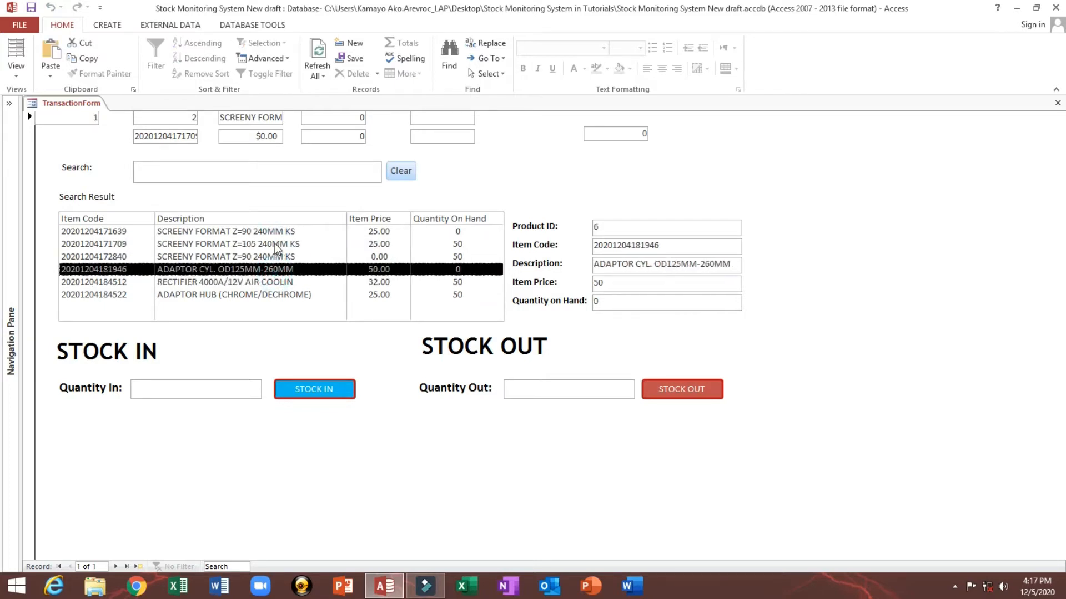
pyautogui.click(273, 282)
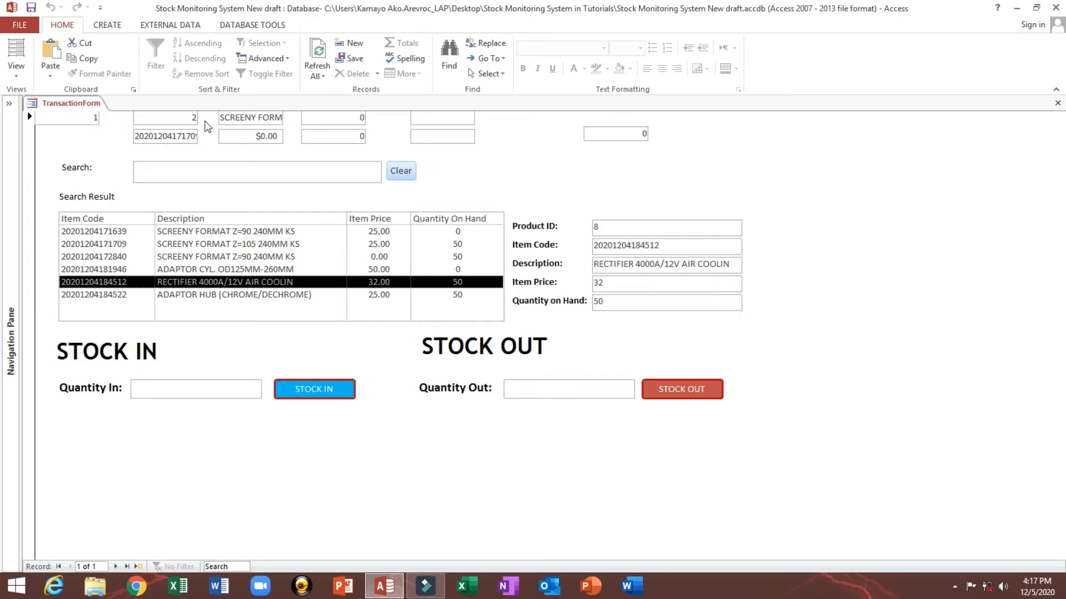
# Step: Switch the TransactionForm to Design view and narrow the property sheet to enlarge the design area
pyautogui.rightClick(559, 162)
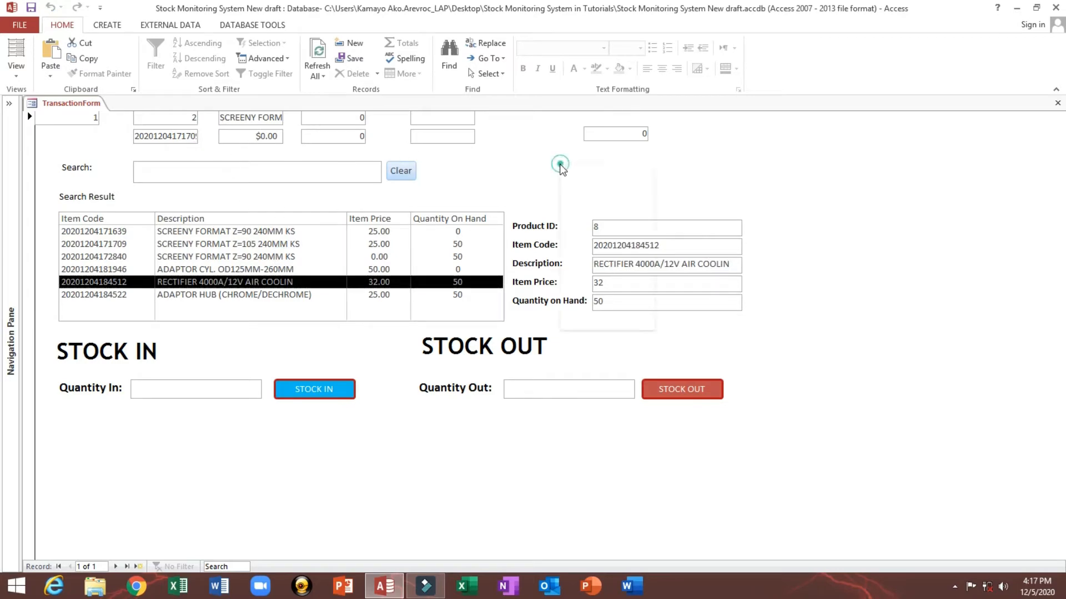
pyautogui.click(583, 206)
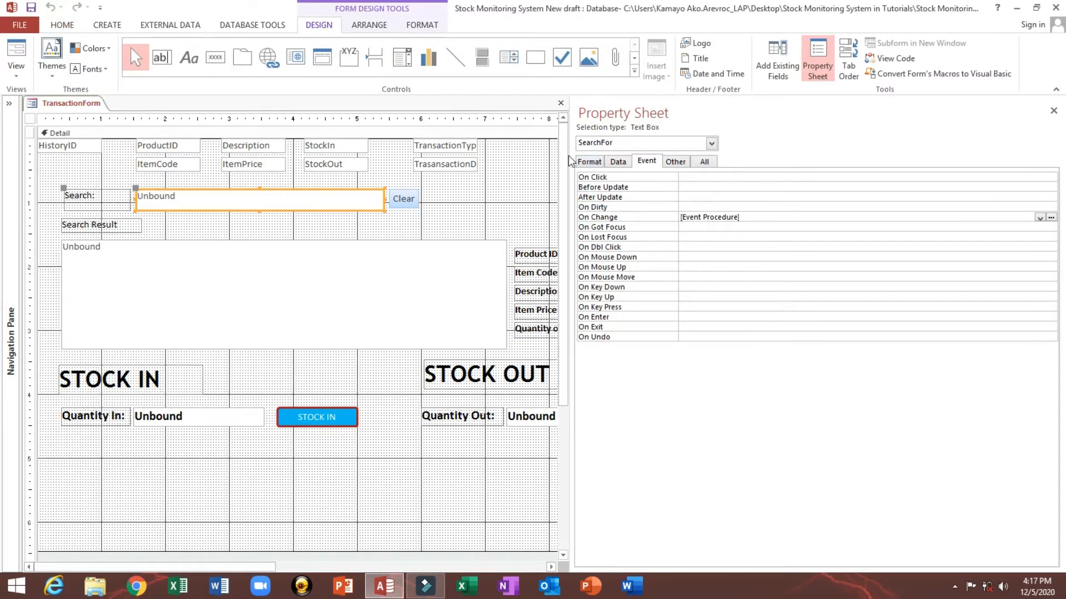
pyautogui.moveTo(572, 154); pyautogui.dragTo(839, 159)
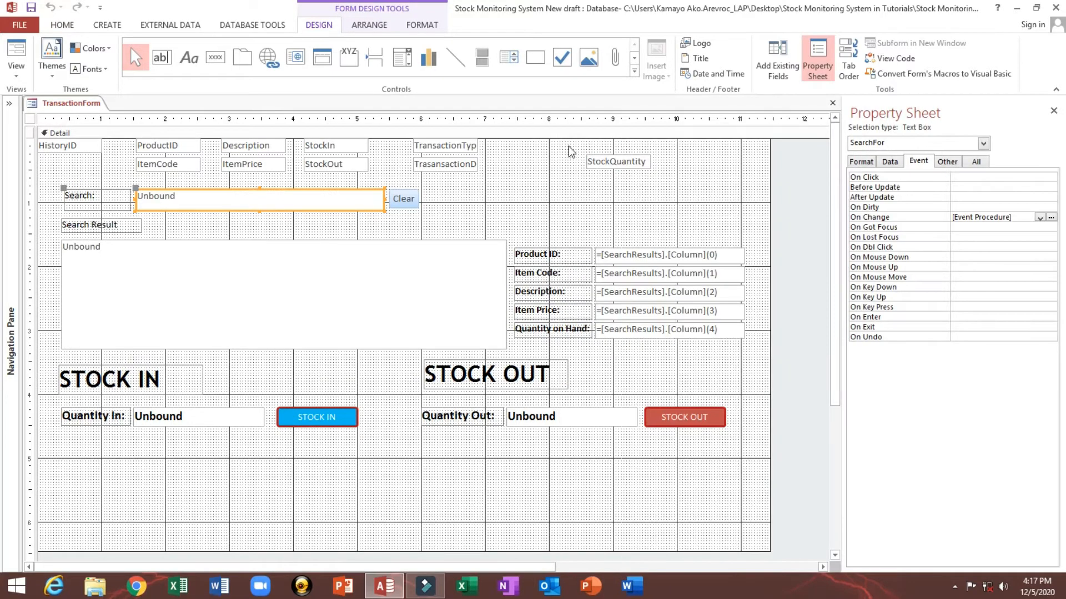
# Step: Rearrange the top bound boxes, moving StockQuantity, transaction and stock boxes right and widening Description and ItemPrice
pyautogui.moveTo(569, 147); pyautogui.dragTo(679, 151)
pyautogui.moveTo(468, 173); pyautogui.dragTo(596, 151)
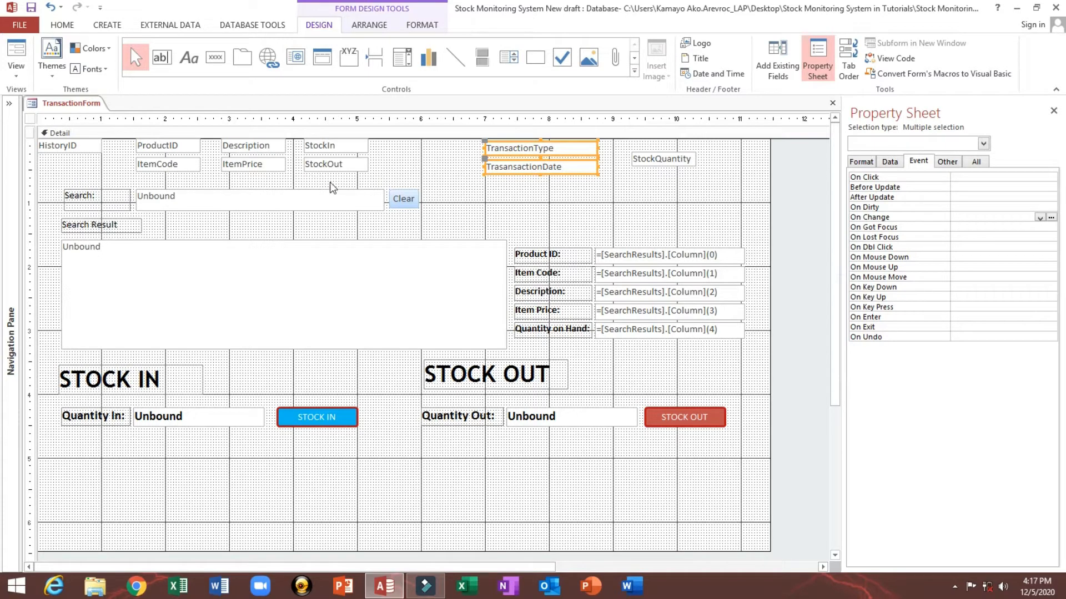
pyautogui.moveTo(331, 182); pyautogui.dragTo(467, 148)
pyautogui.moveTo(267, 178); pyautogui.dragTo(333, 151)
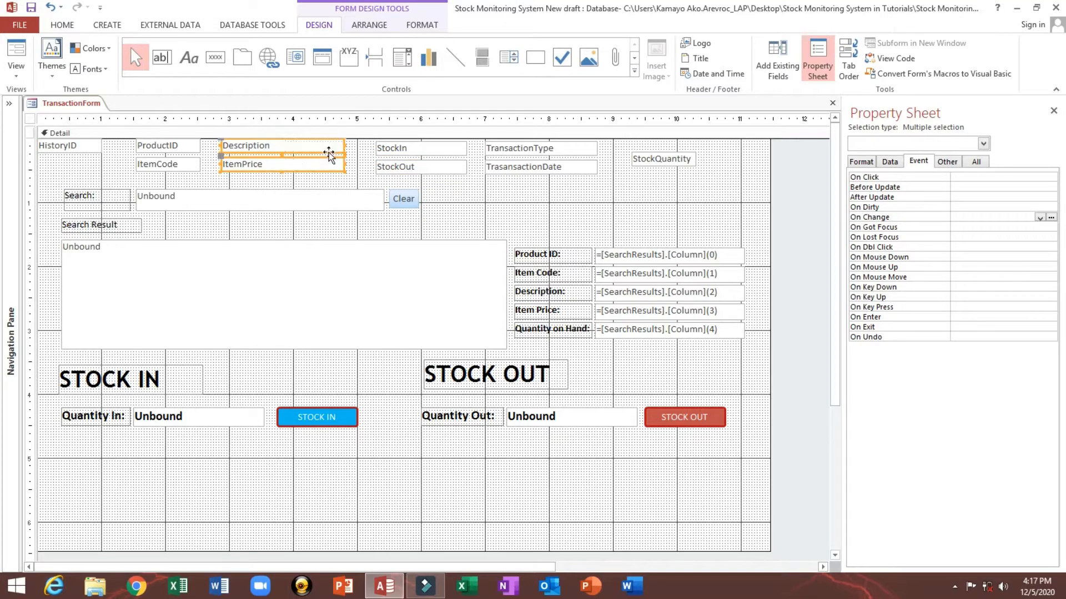
# Step: Select the top bound boxes and the five detail text boxes in turn to check the layout
pyautogui.click(269, 178)
pyautogui.click(270, 166)
pyautogui.click(275, 145)
pyautogui.click(273, 179)
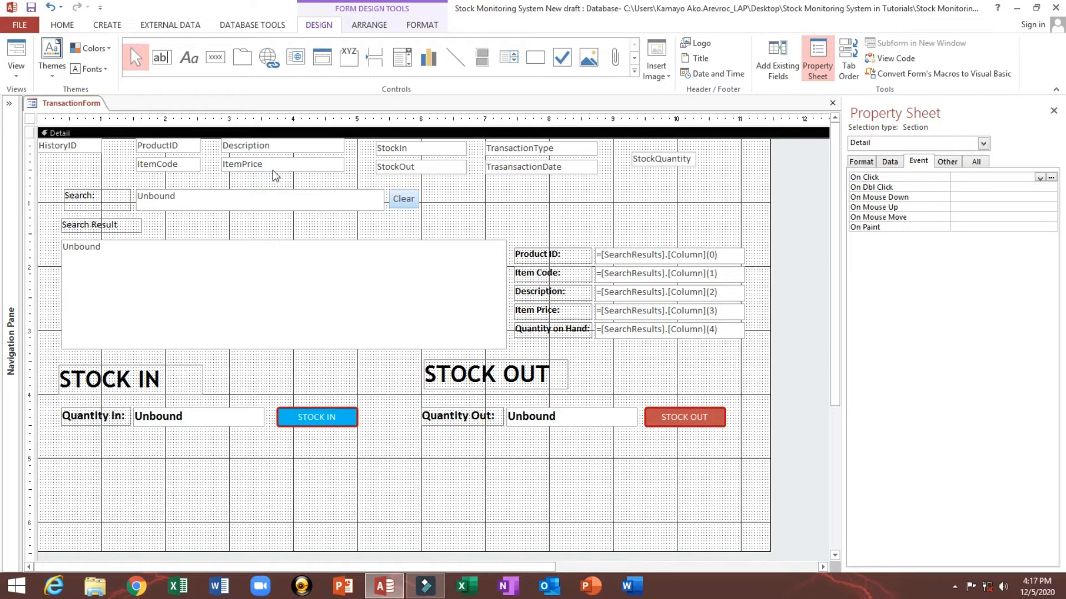
pyautogui.click(268, 163)
pyautogui.click(264, 147)
pyautogui.click(349, 150)
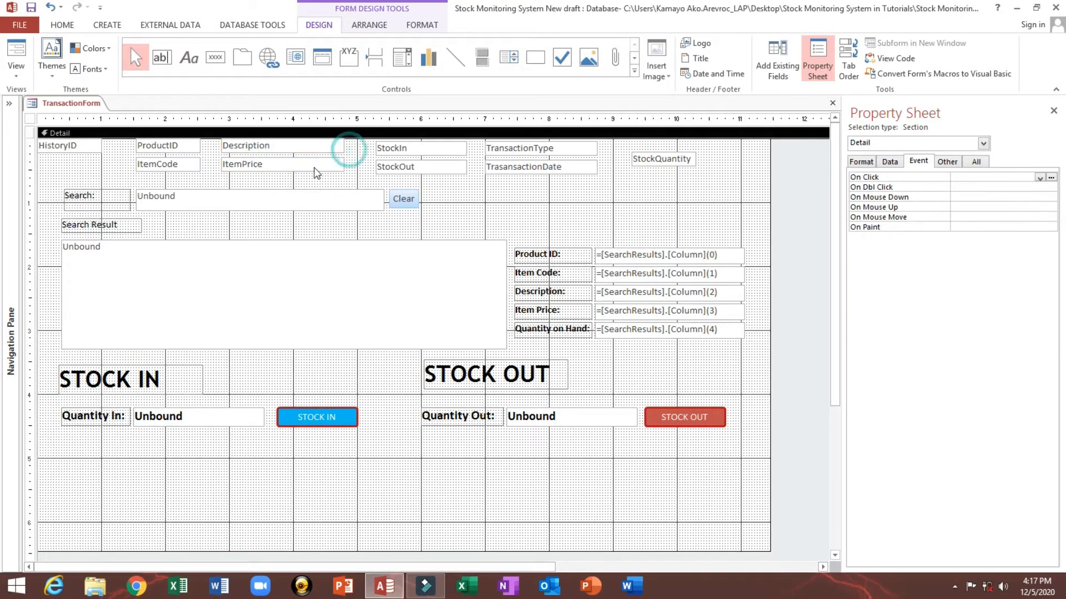
pyautogui.moveTo(638, 220); pyautogui.dragTo(644, 351)
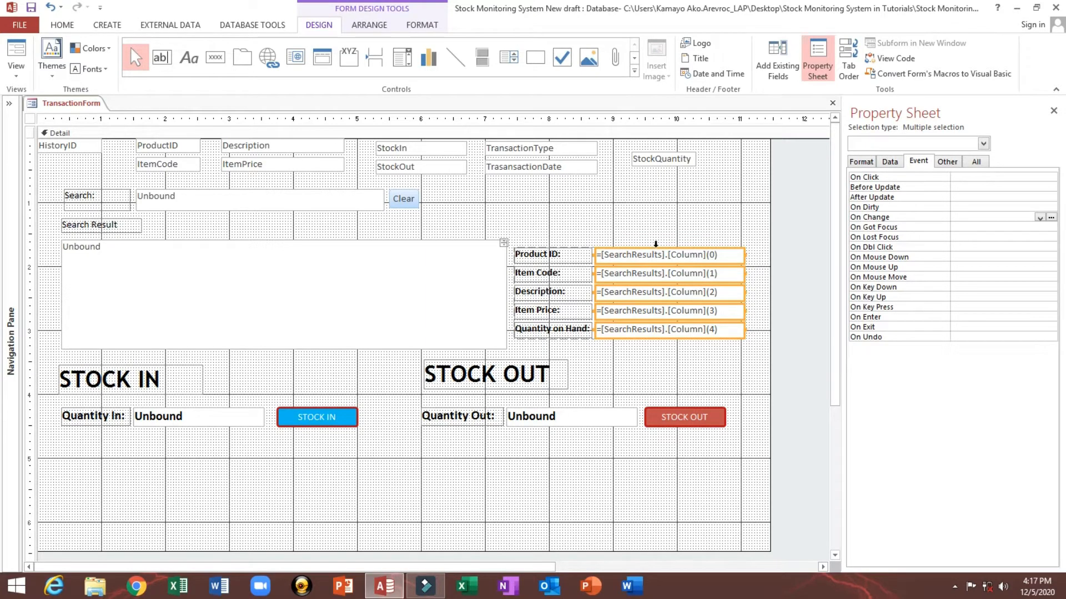
pyautogui.click(654, 229)
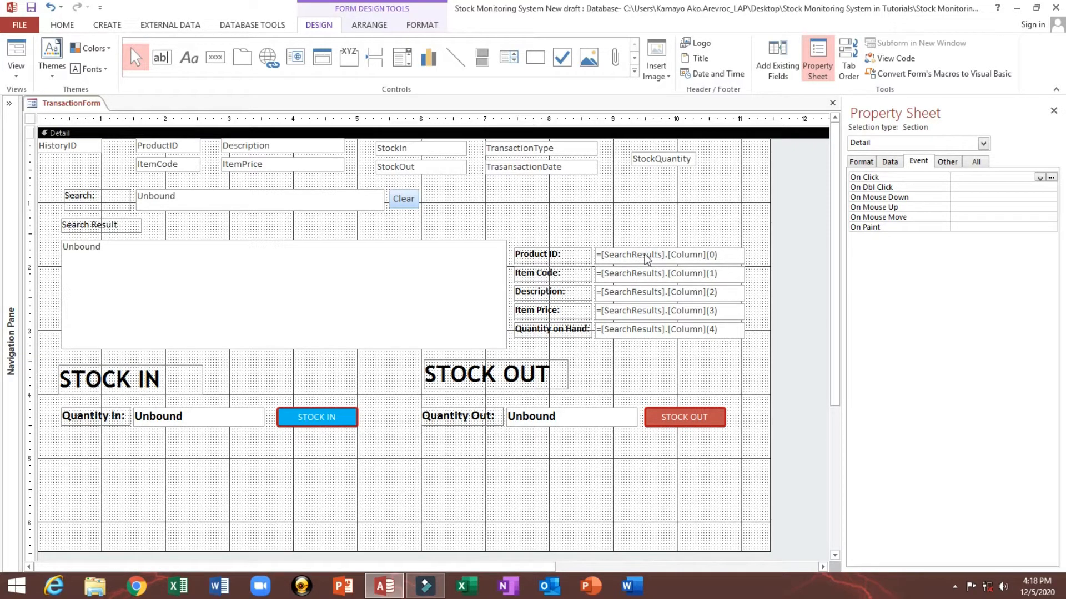
# Step: Switch to Form view, select the second search result, and try the STOCK IN button
pyautogui.click(16, 55)
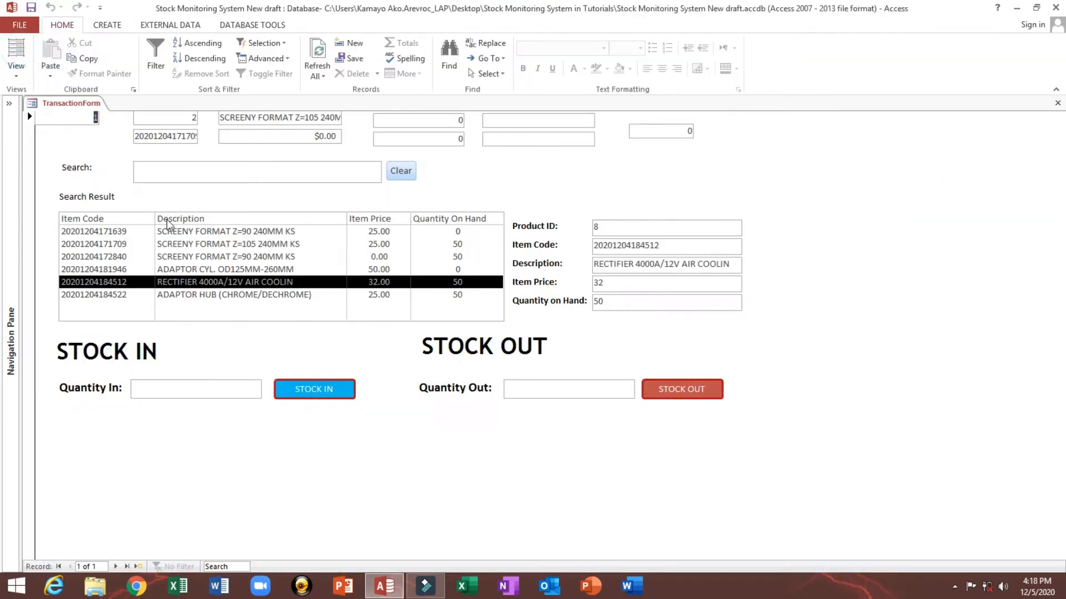
pyautogui.click(228, 244)
pyautogui.doubleClick(594, 227)
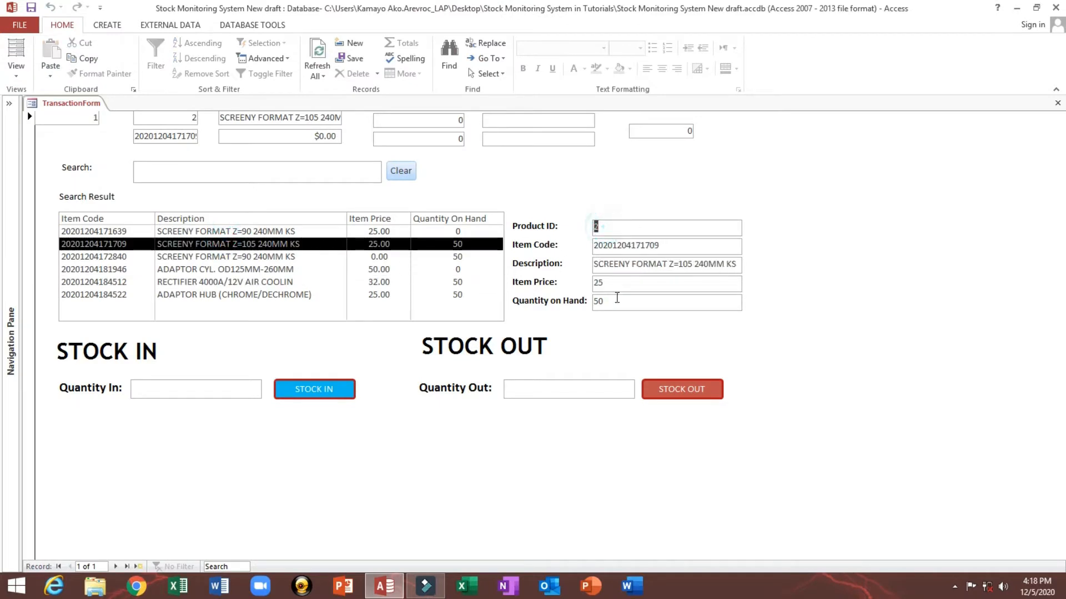
pyautogui.click(319, 391)
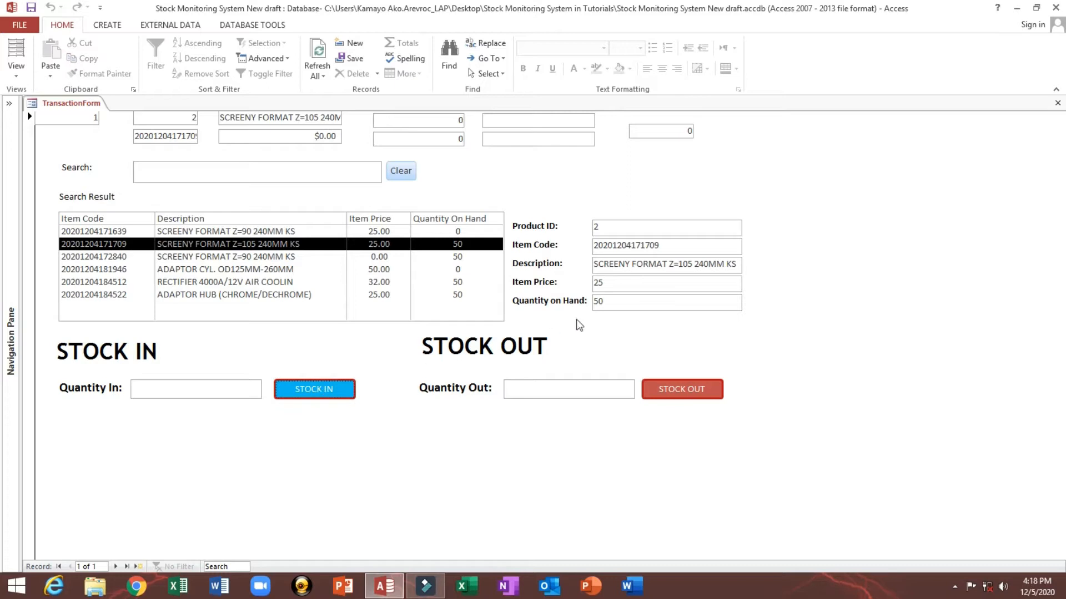
# Step: Inspect the selected item's detail text boxes and the StockIn and StockOut boxes at the top
pyautogui.doubleClick(672, 245)
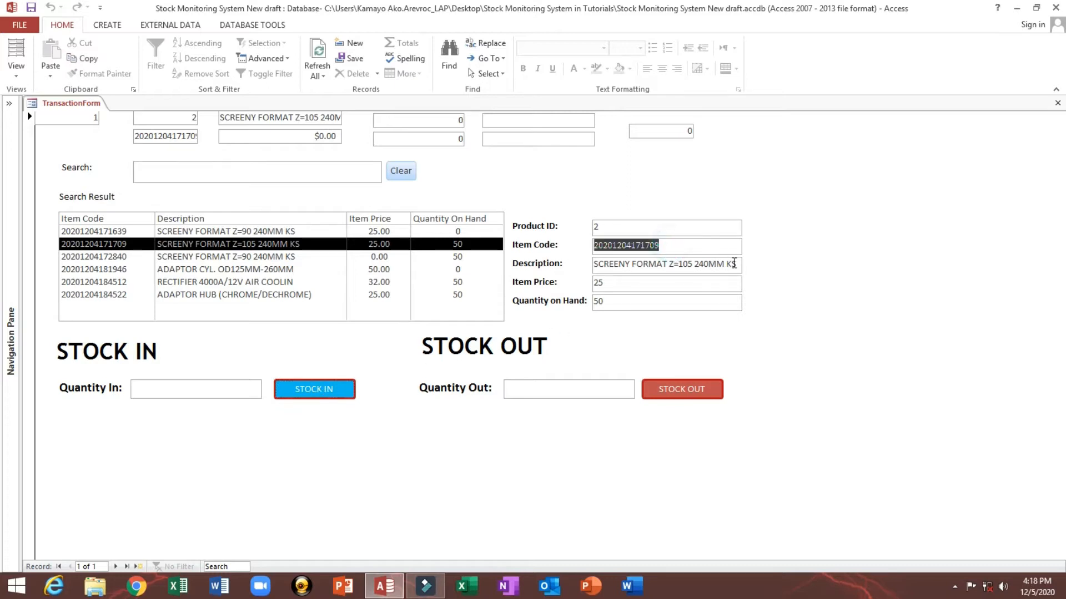
pyautogui.moveTo(736, 264); pyautogui.dragTo(557, 266)
pyautogui.doubleClick(622, 286)
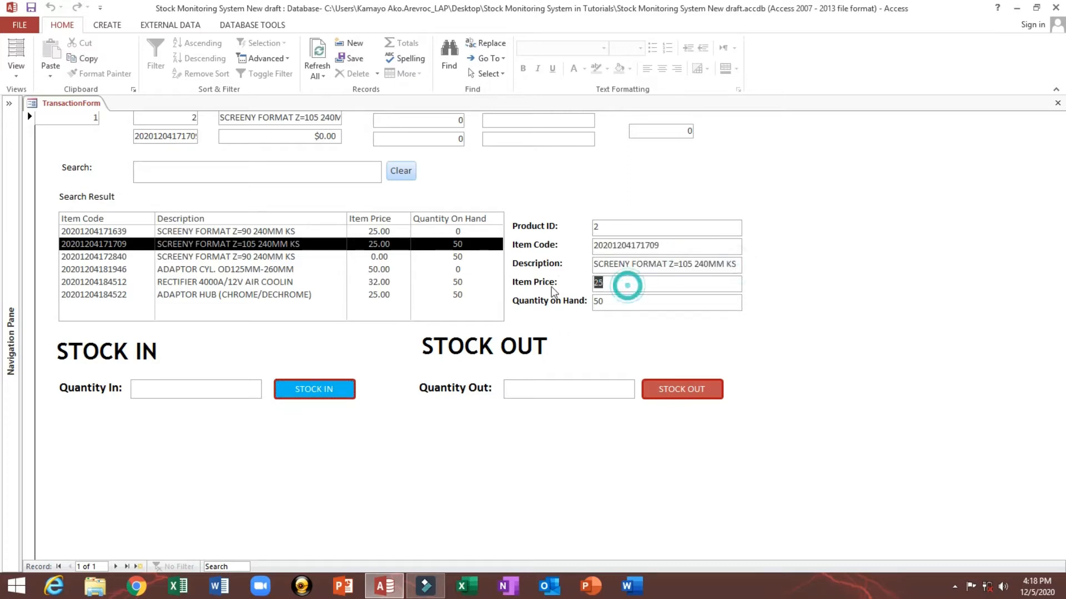
pyautogui.doubleClick(623, 302)
pyautogui.doubleClick(632, 267)
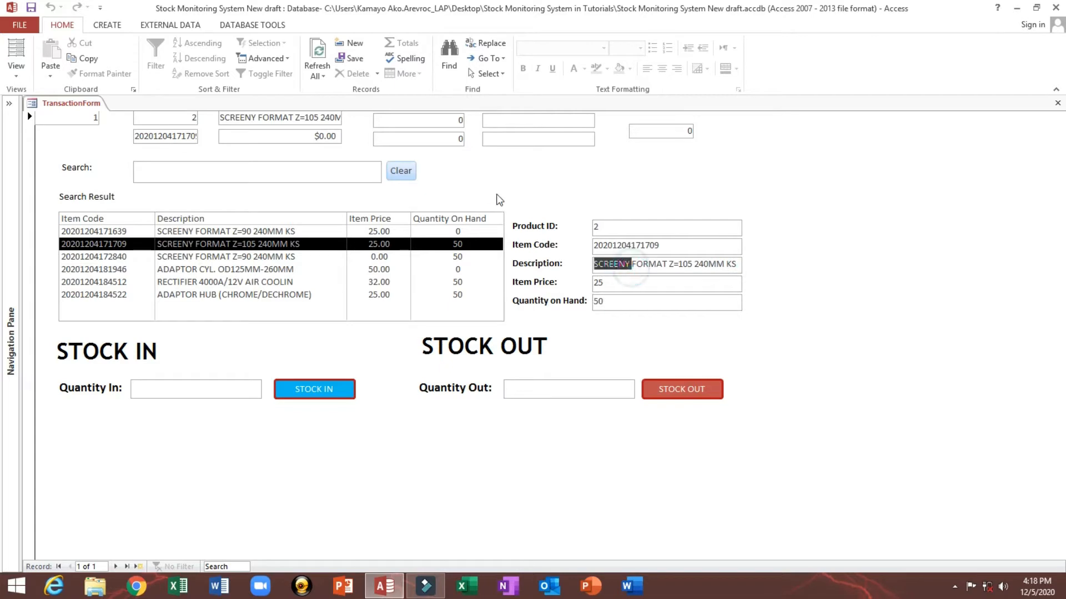
pyautogui.click(383, 119)
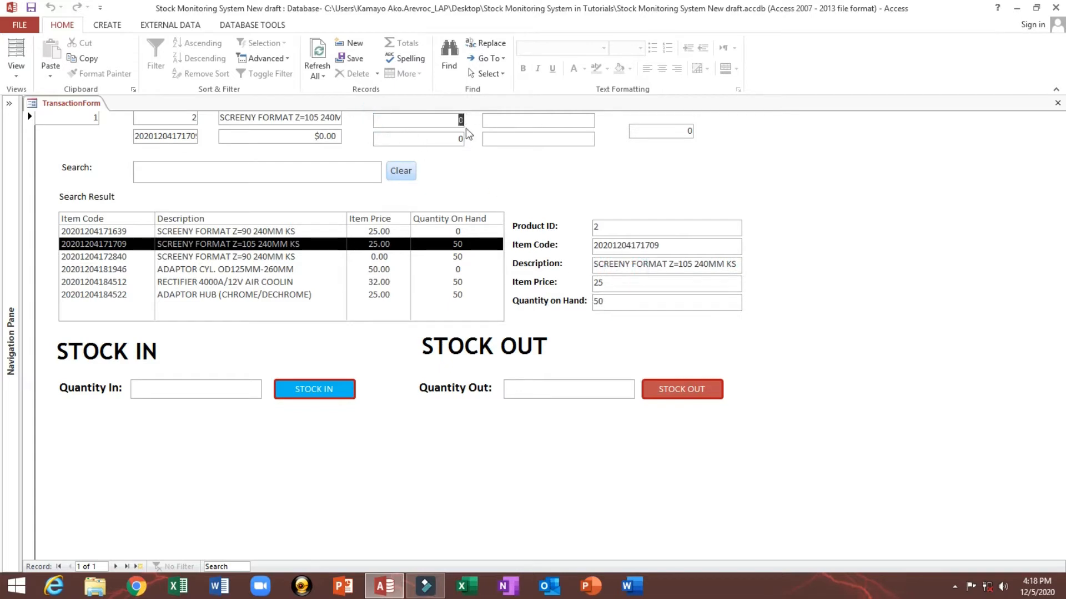
pyautogui.click(423, 136)
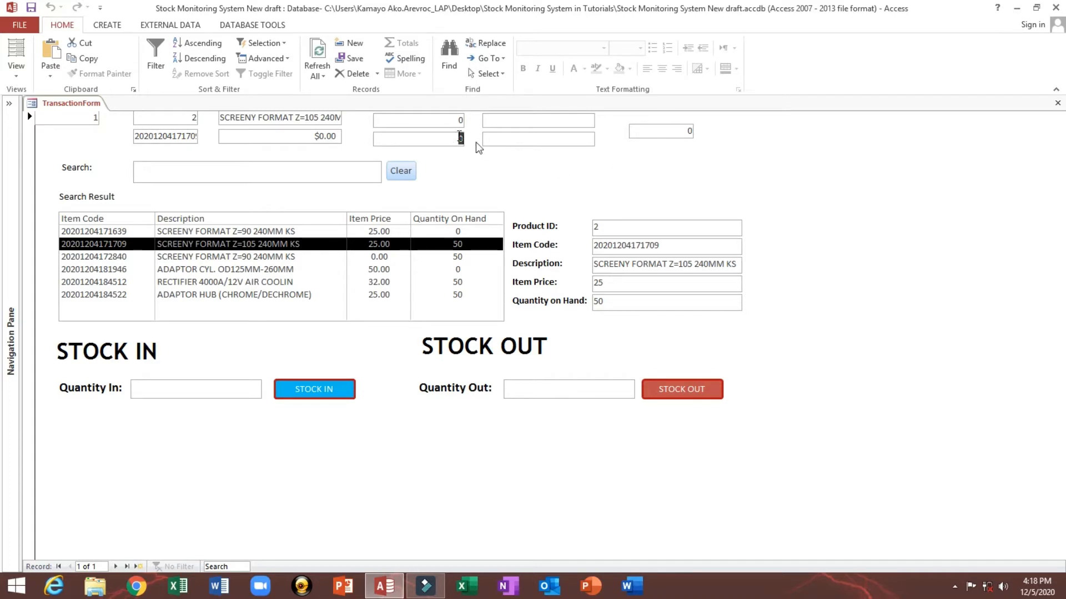
# Step: Switch the transaction form to Design view and check the Quantity on Hand box's name in the property sheet
pyautogui.rightClick(561, 172)
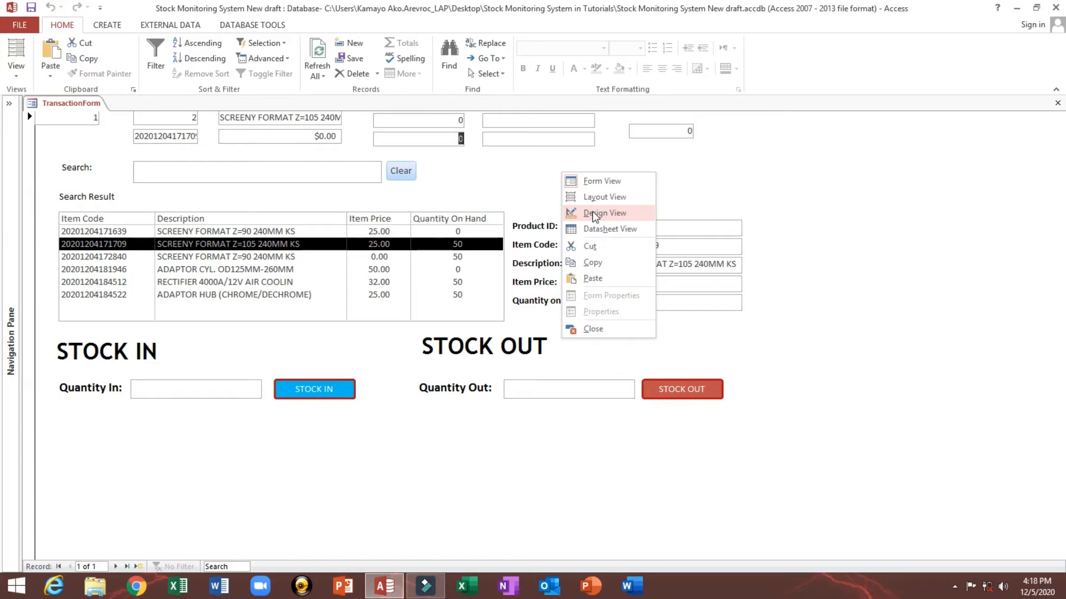
pyautogui.click(594, 213)
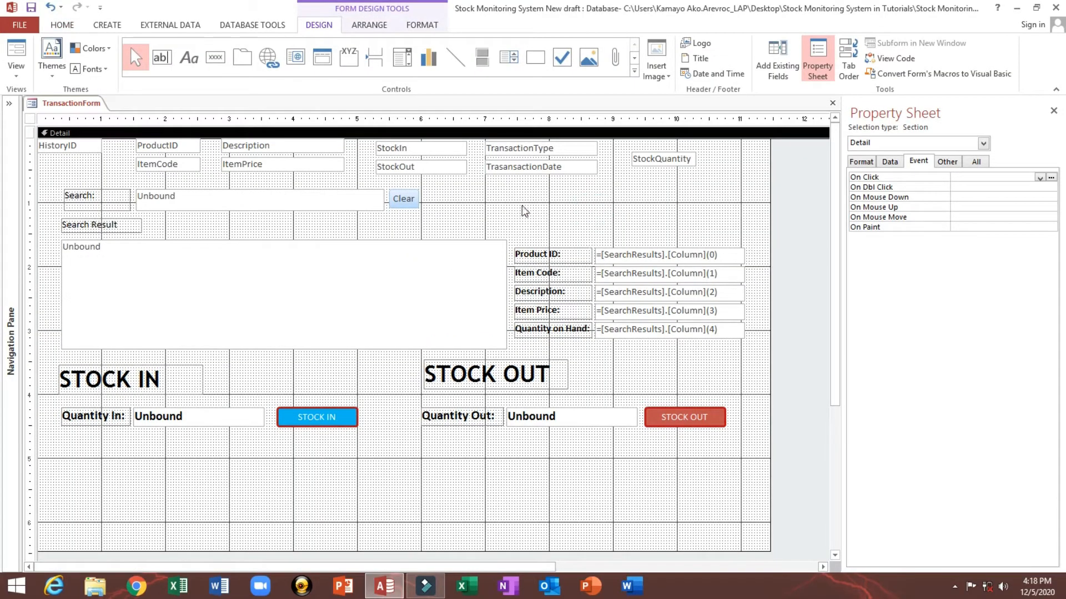
pyautogui.moveTo(841, 184); pyautogui.dragTo(779, 184)
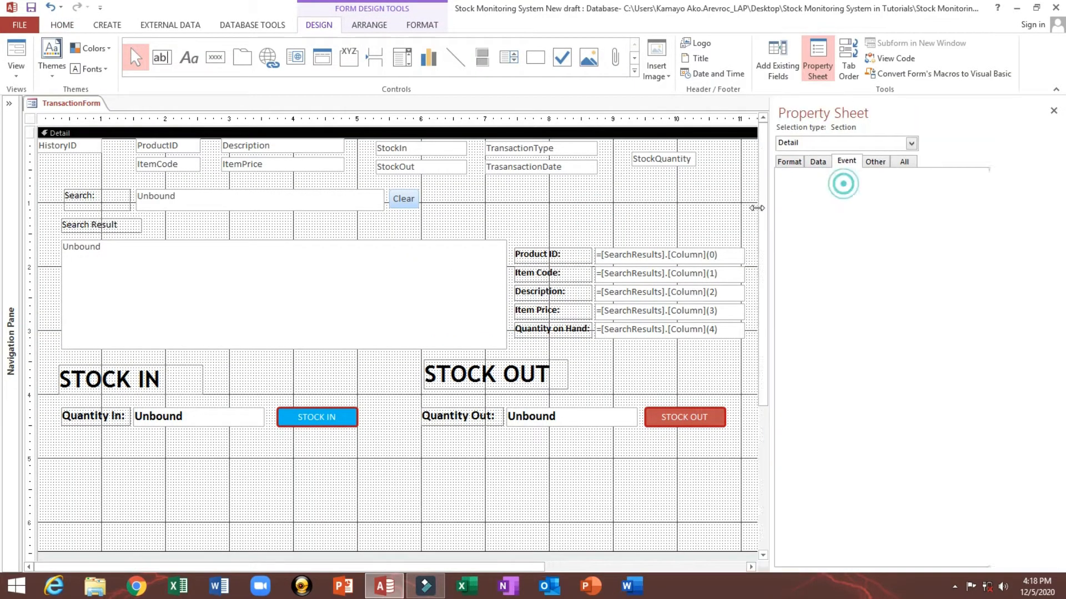
pyautogui.click(638, 333)
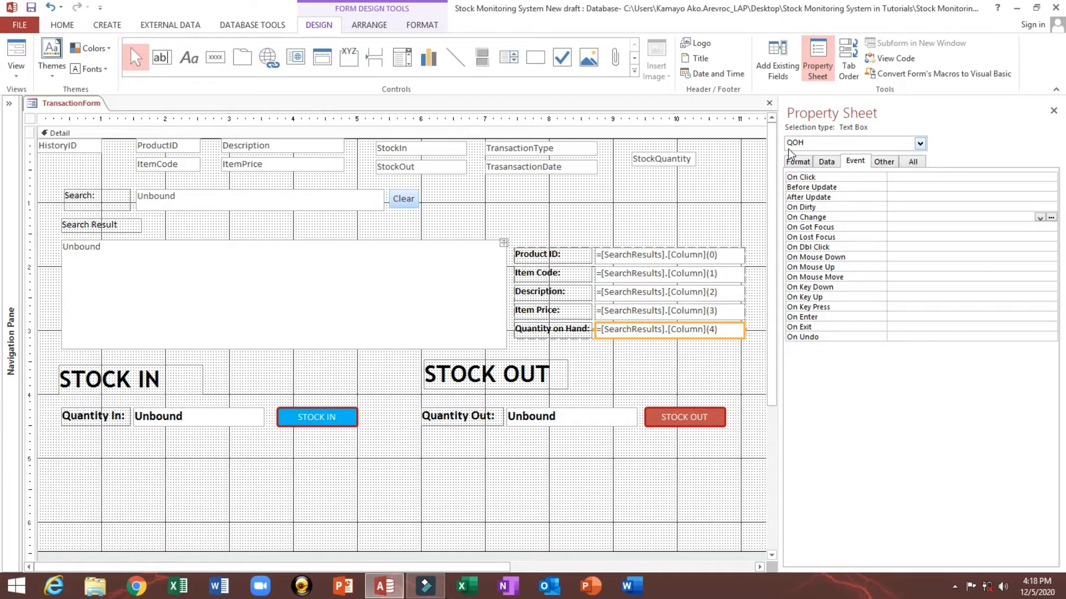
pyautogui.click(884, 162)
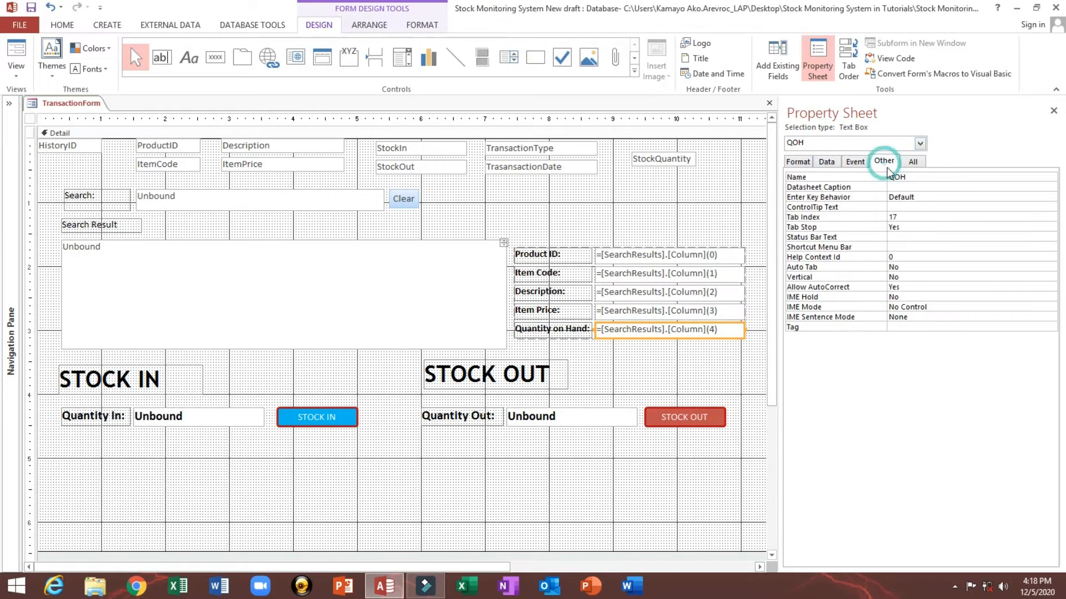
pyautogui.moveTo(918, 177); pyautogui.dragTo(888, 177)
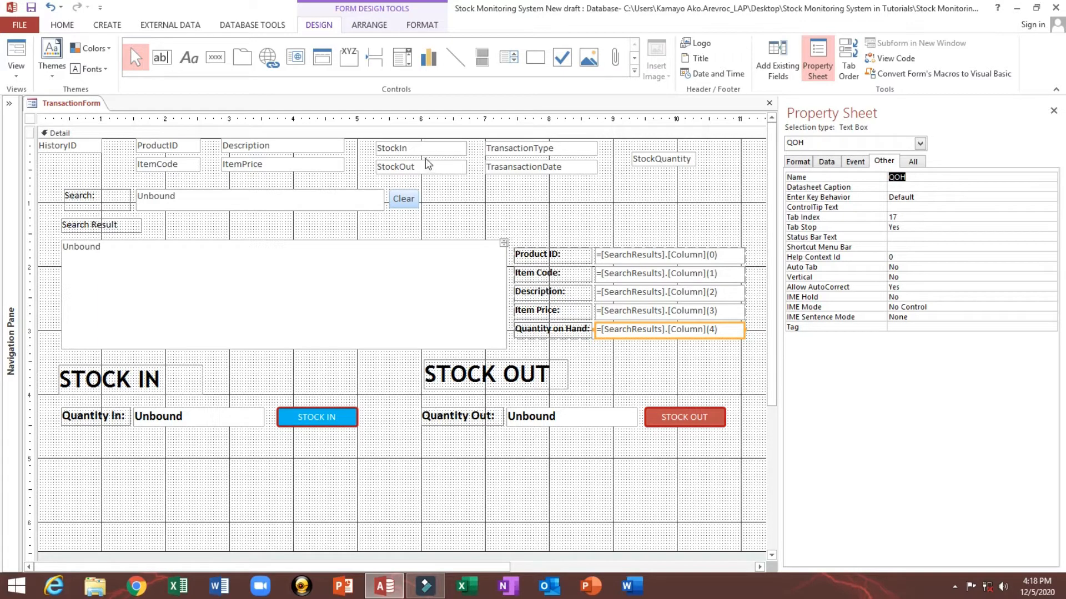
# Step: Inspect the StockIn box's and the form's properties, including the form's data source, in the property sheet
pyautogui.click(409, 147)
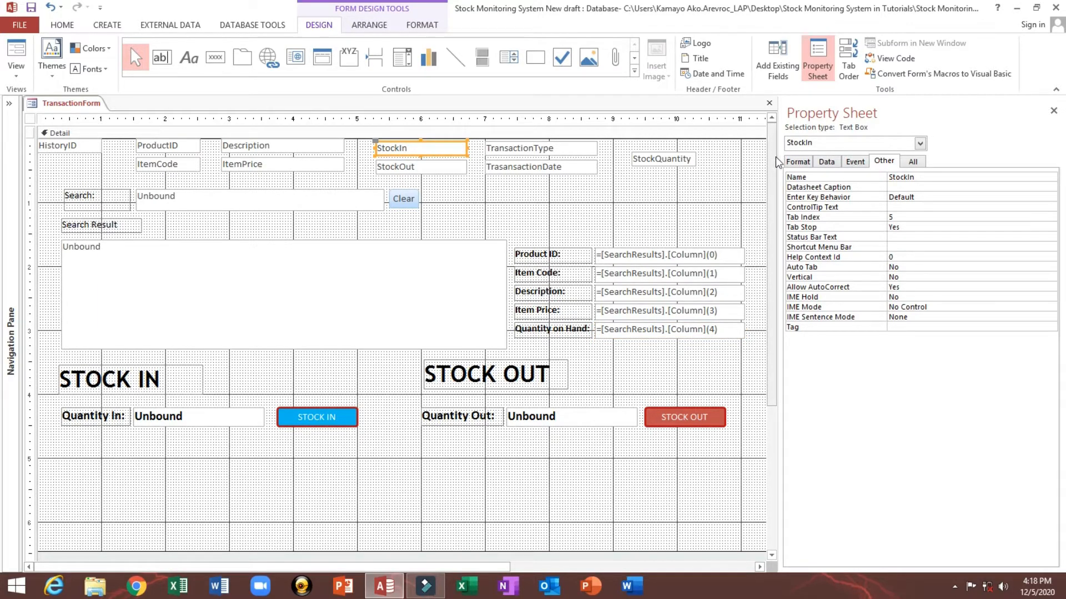
pyautogui.moveTo(777, 161); pyautogui.dragTo(684, 158)
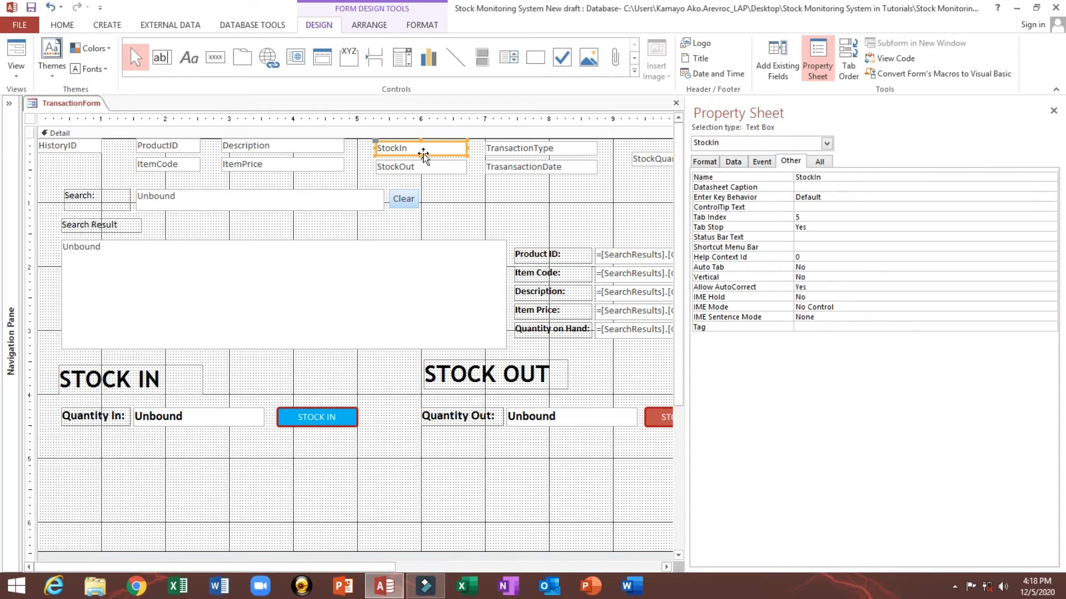
pyautogui.click(31, 118)
pyautogui.click(731, 162)
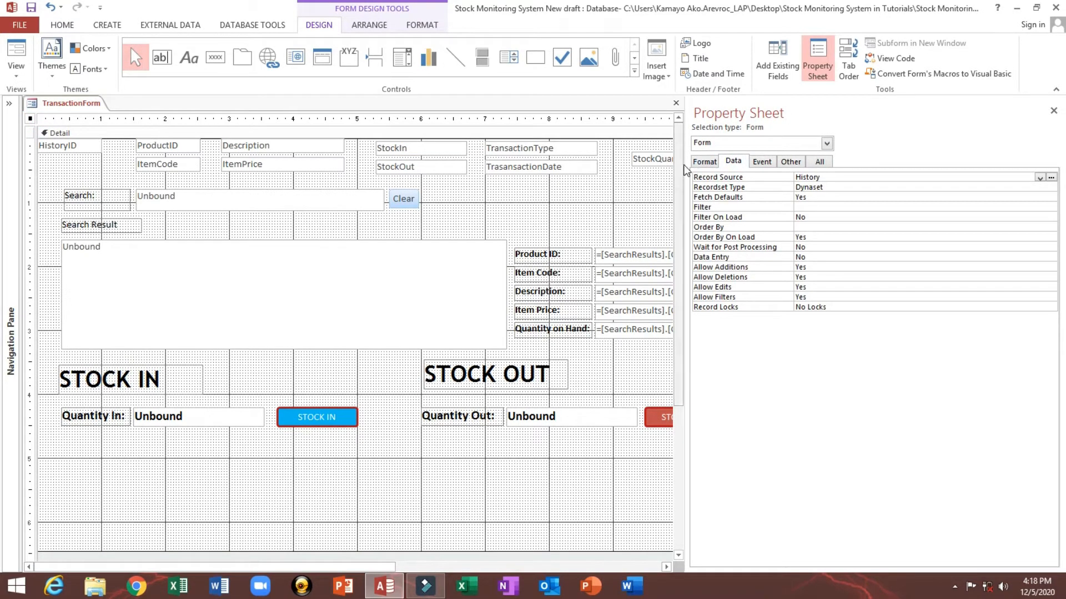
pyautogui.click(290, 438)
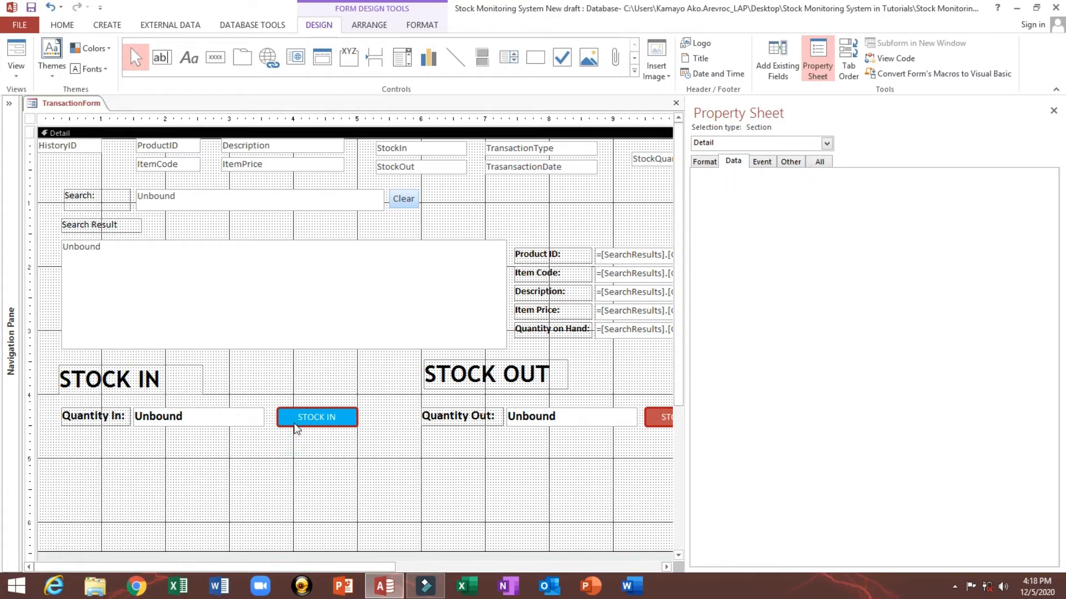
pyautogui.click(295, 425)
pyautogui.click(320, 459)
pyautogui.moveTo(686, 172); pyautogui.dragTo(718, 181)
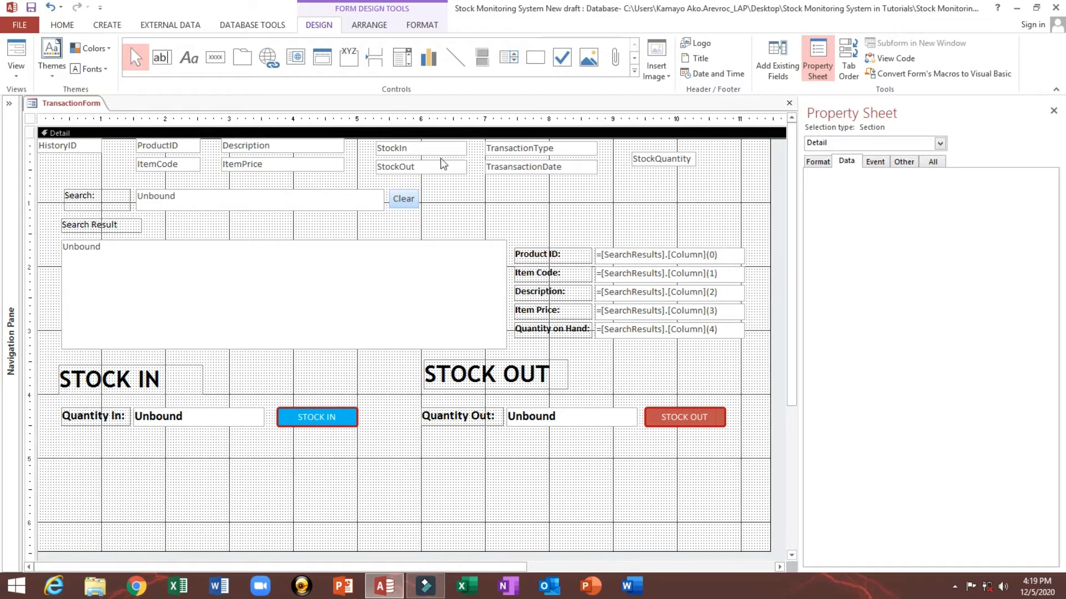
pyautogui.click(429, 152)
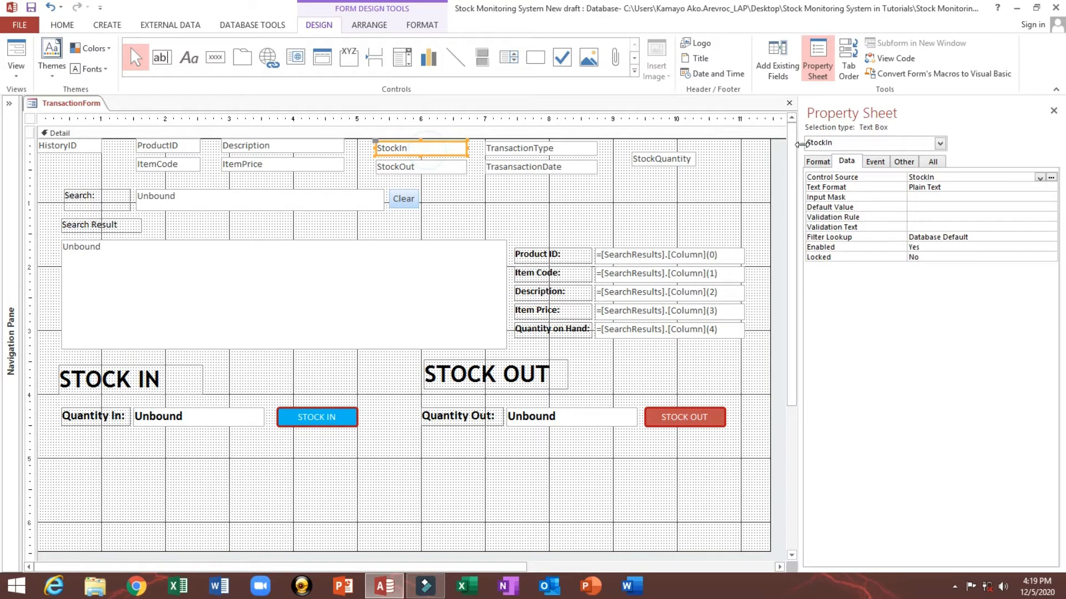
pyautogui.moveTo(799, 144); pyautogui.dragTo(757, 146)
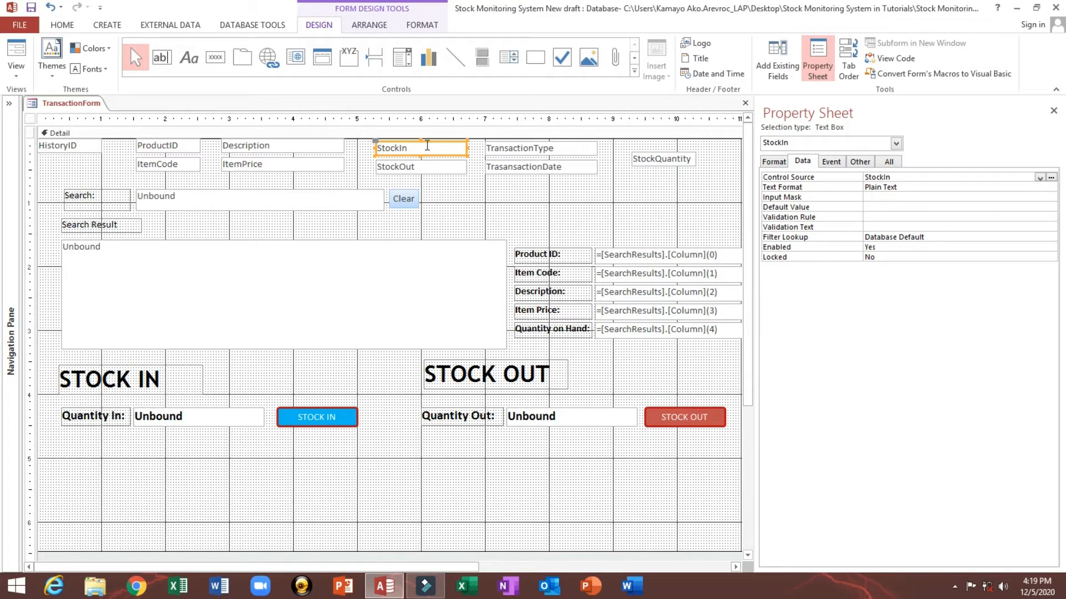
pyautogui.click(888, 162)
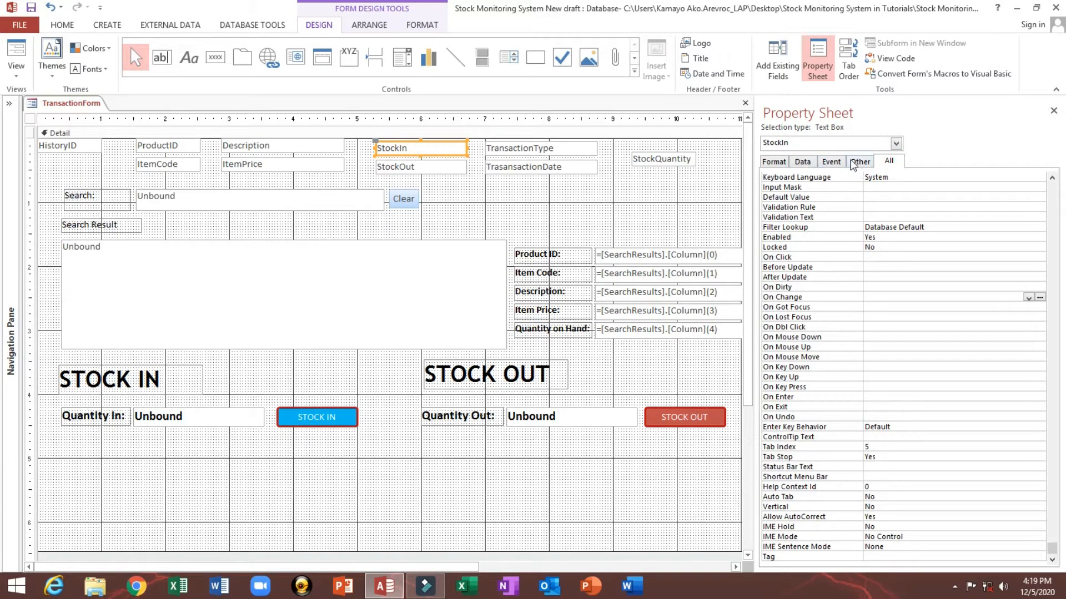
pyautogui.click(866, 162)
# Step: Try to rename the StockIn box to txtStockIn
pyautogui.click(867, 176)
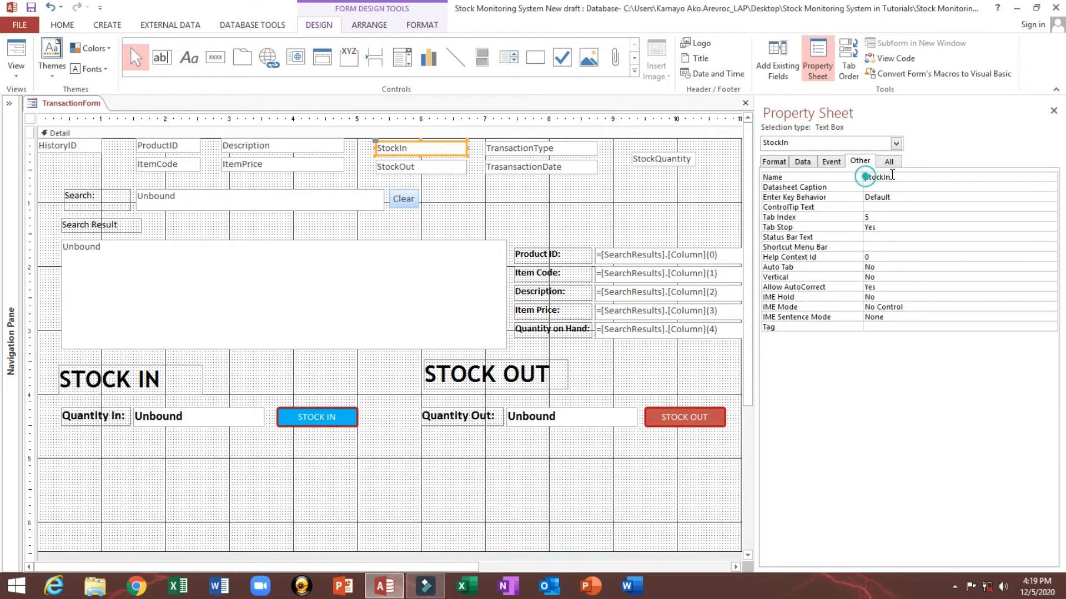
pyautogui.write('tx')
pyautogui.press('BackSpace')
pyautogui.click(904, 186)
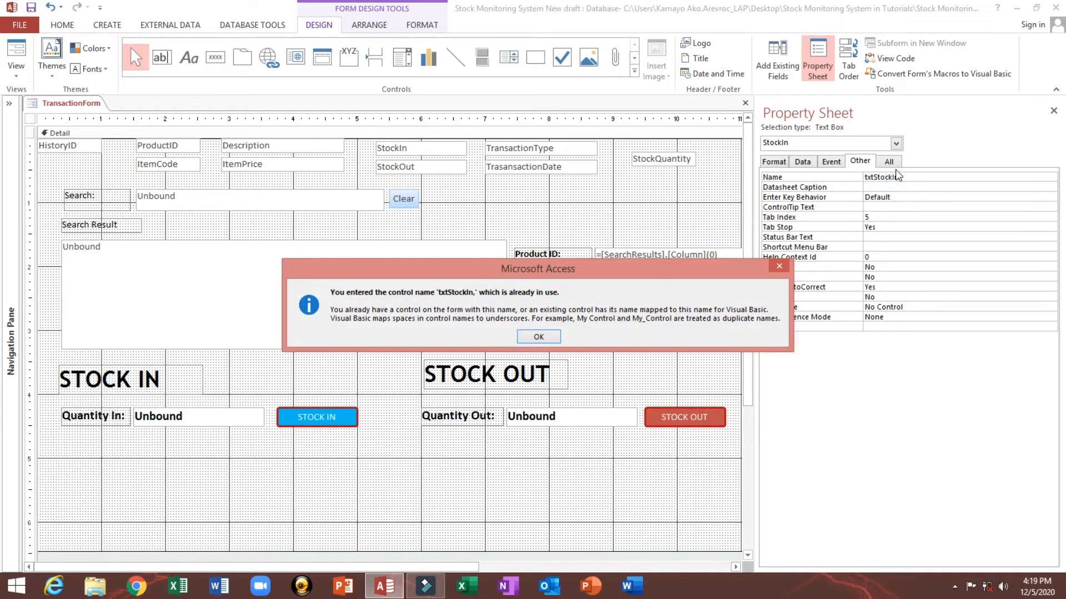
pyautogui.press('Return')
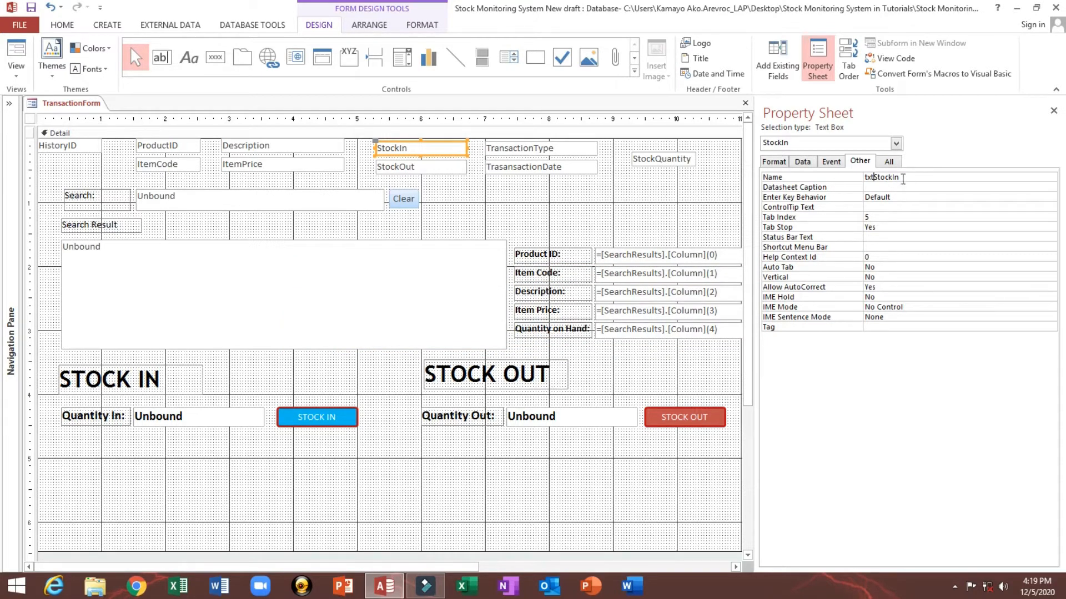
pyautogui.press('Escape')
# Step: Rename the Quantity In text box to QuantityIN
pyautogui.click(229, 417)
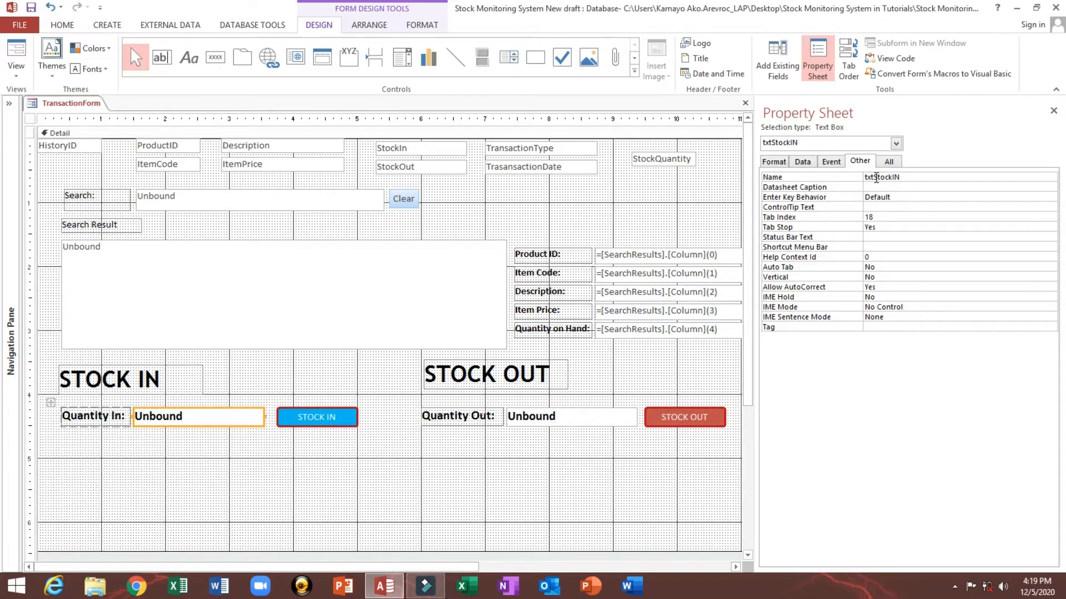
pyautogui.doubleClick(875, 178)
pyautogui.write('Quantity')
# Step: Rename the Quantity Out text box to QuantityOut
pyautogui.click(522, 415)
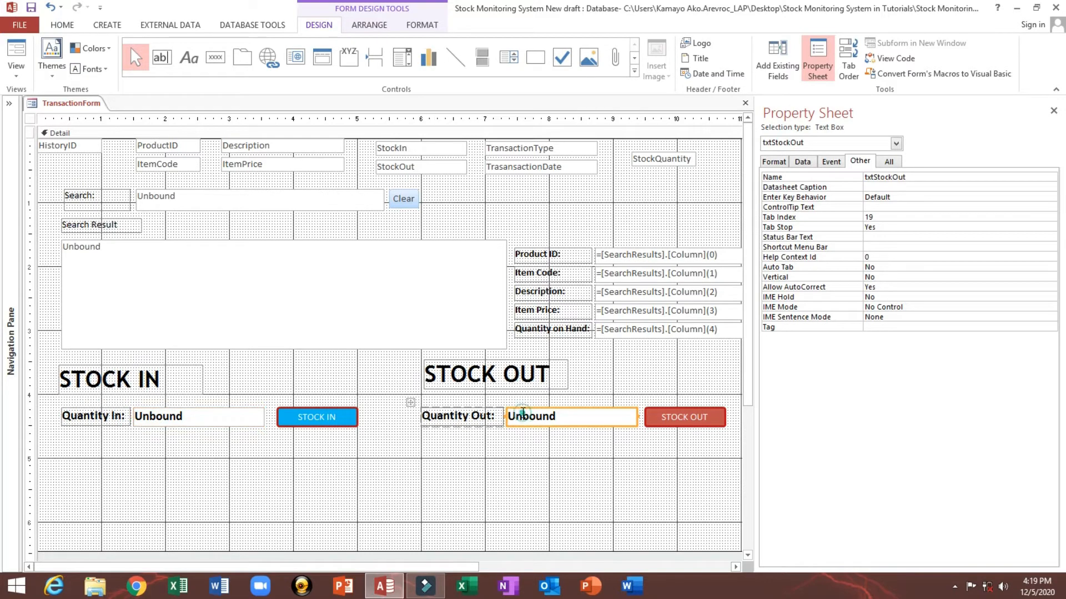
pyautogui.doubleClick(935, 175)
pyautogui.write('QuantityOut')
pyautogui.click(204, 429)
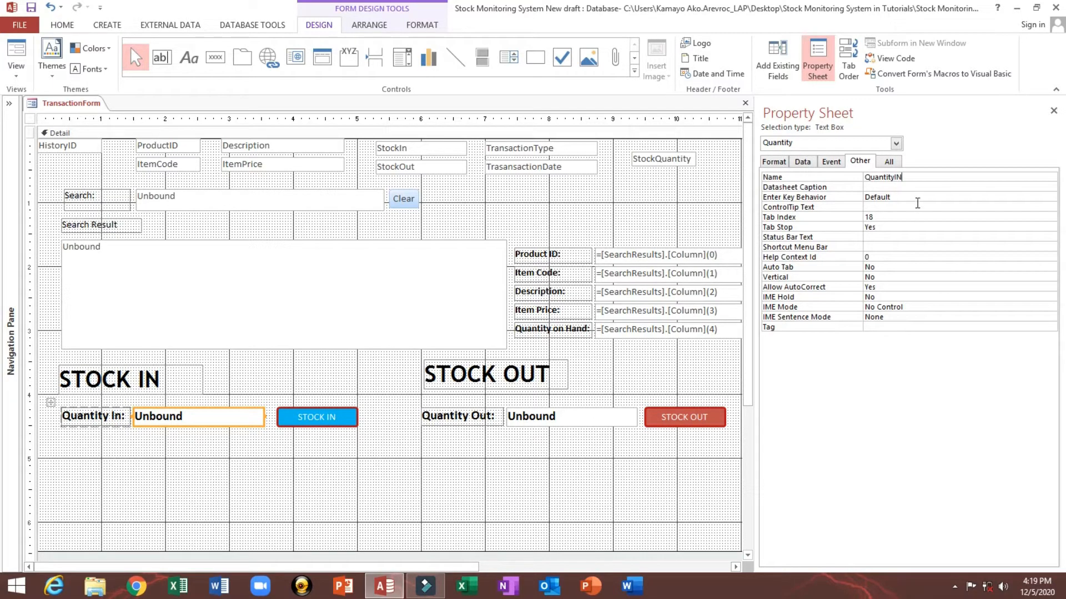
pyautogui.press('Return')
pyautogui.click(608, 398)
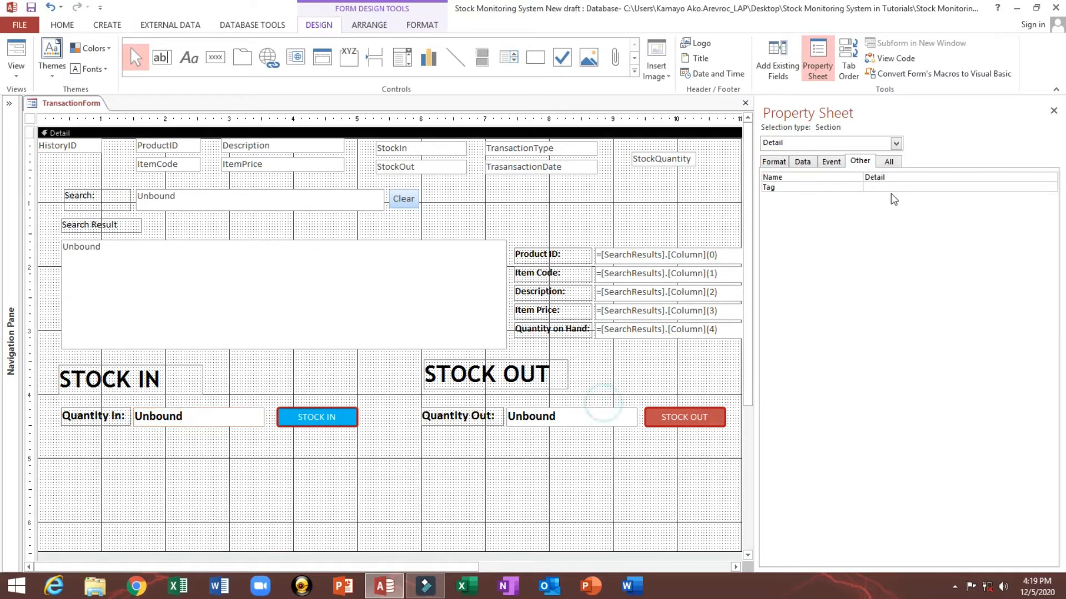
pyautogui.click(595, 417)
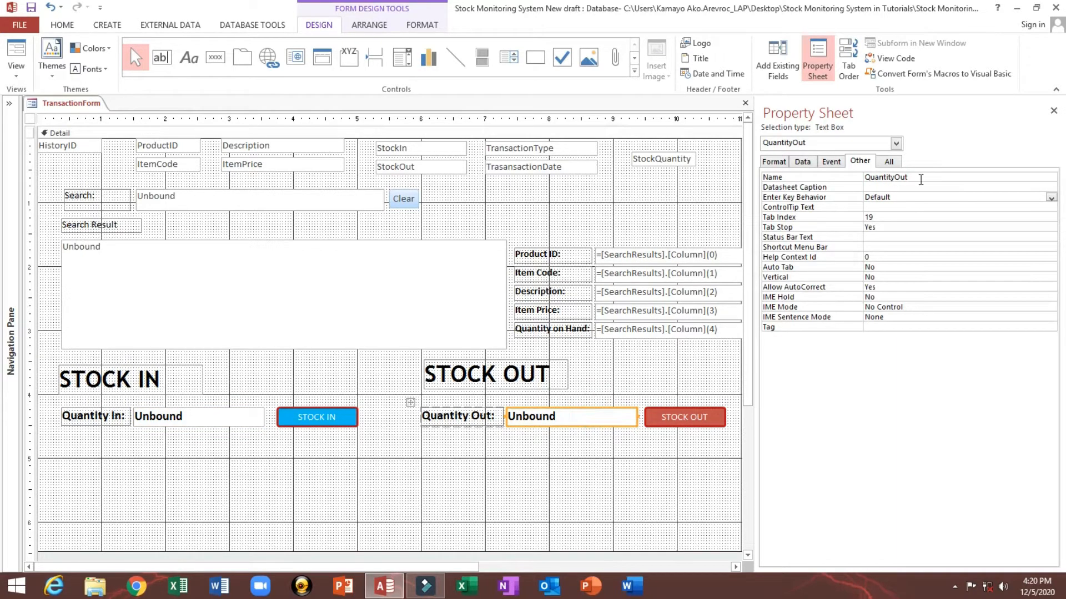
# Step: Rename the StockIn box to txtStockIn and open the StockOut box's name for editing
pyautogui.click(425, 154)
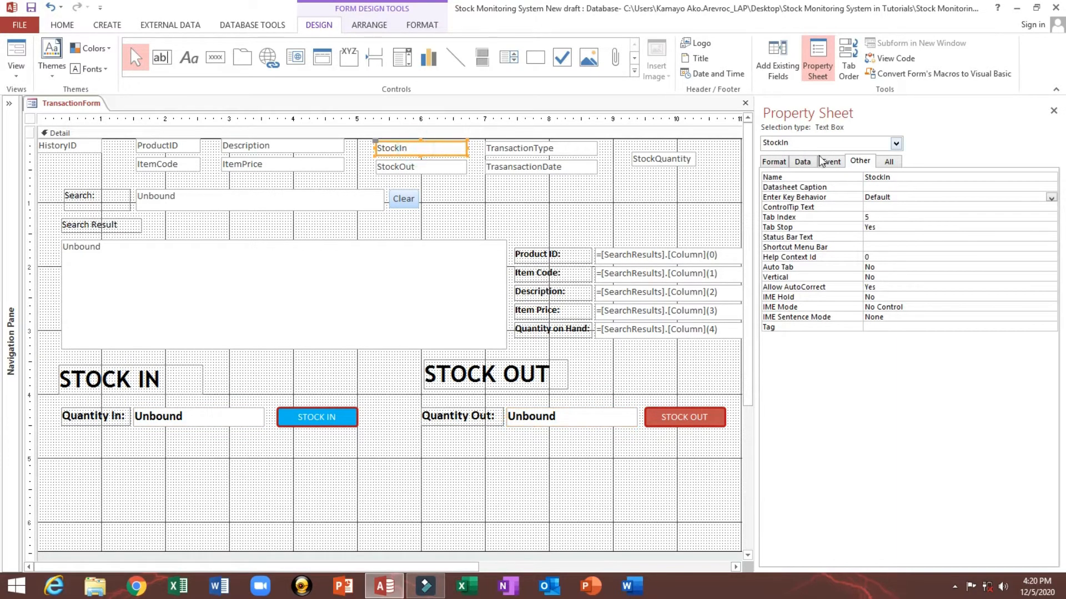
pyautogui.click(866, 177)
pyautogui.write('txt')
pyautogui.click(903, 184)
pyautogui.click(411, 167)
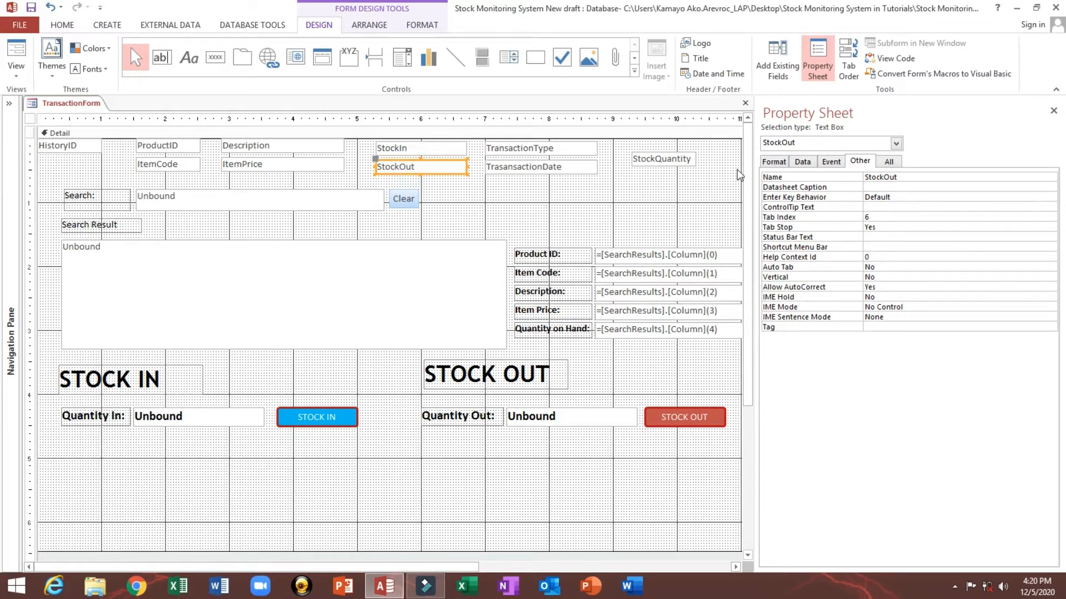
pyautogui.click(868, 177)
pyautogui.click(917, 186)
# Step: Rename the TransactionType box to txtTransactionType
pyautogui.click(505, 151)
pyautogui.click(865, 177)
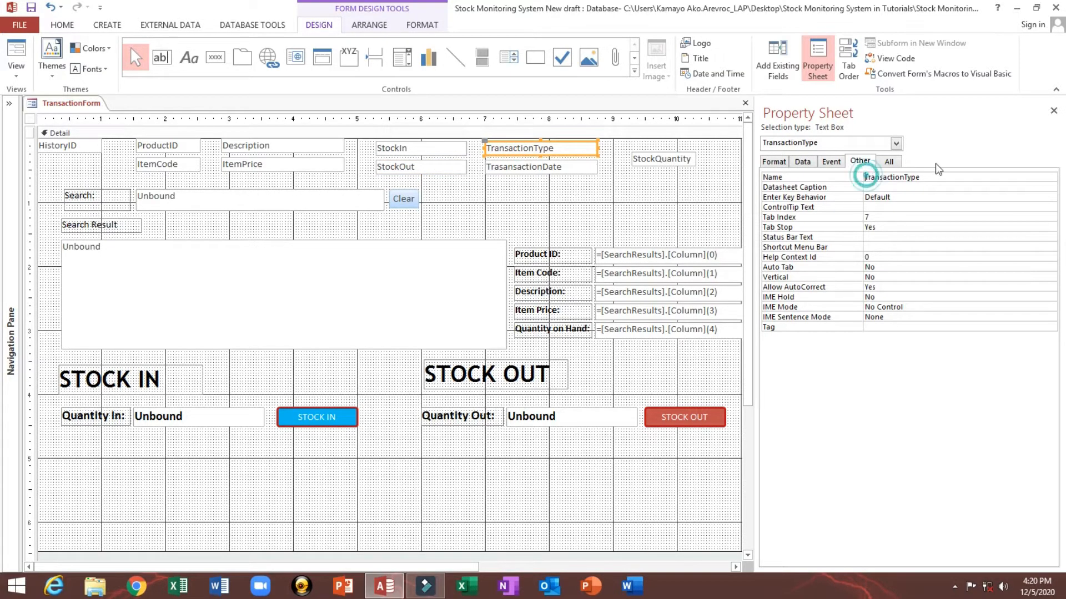
pyautogui.write('tx')
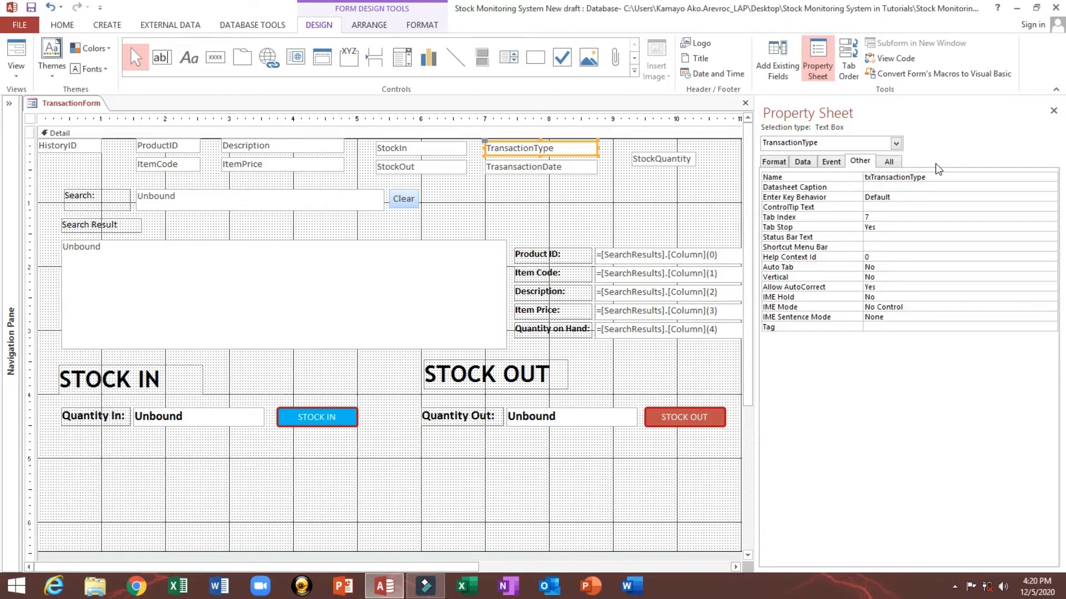
pyautogui.write('t')
# Step: Rename the TrasansactionDate box to txtTrasansactionDate
pyautogui.click(562, 168)
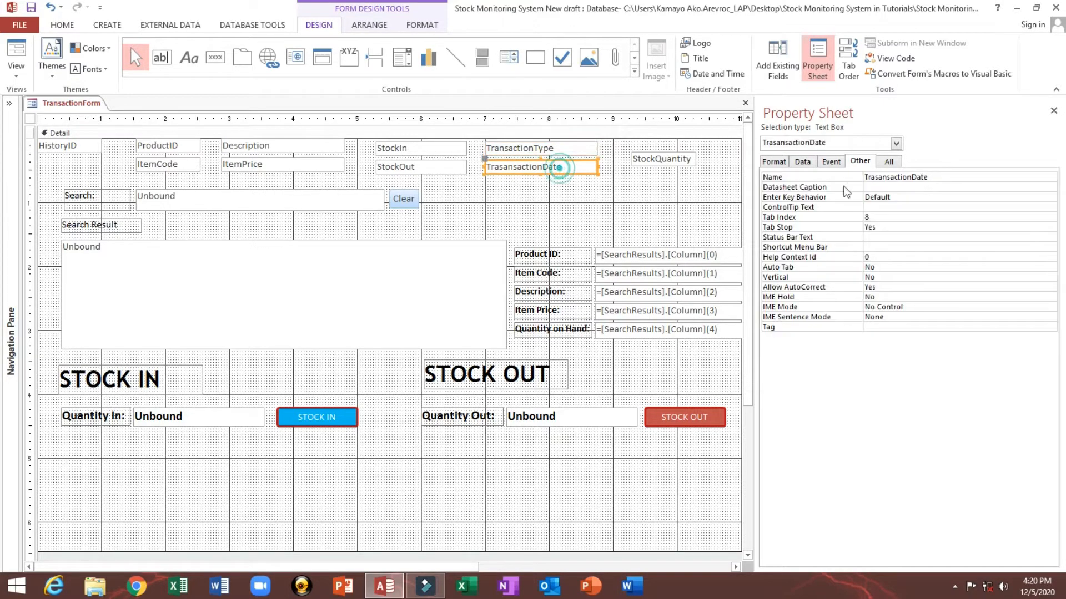
pyautogui.click(866, 176)
pyautogui.write('txt')
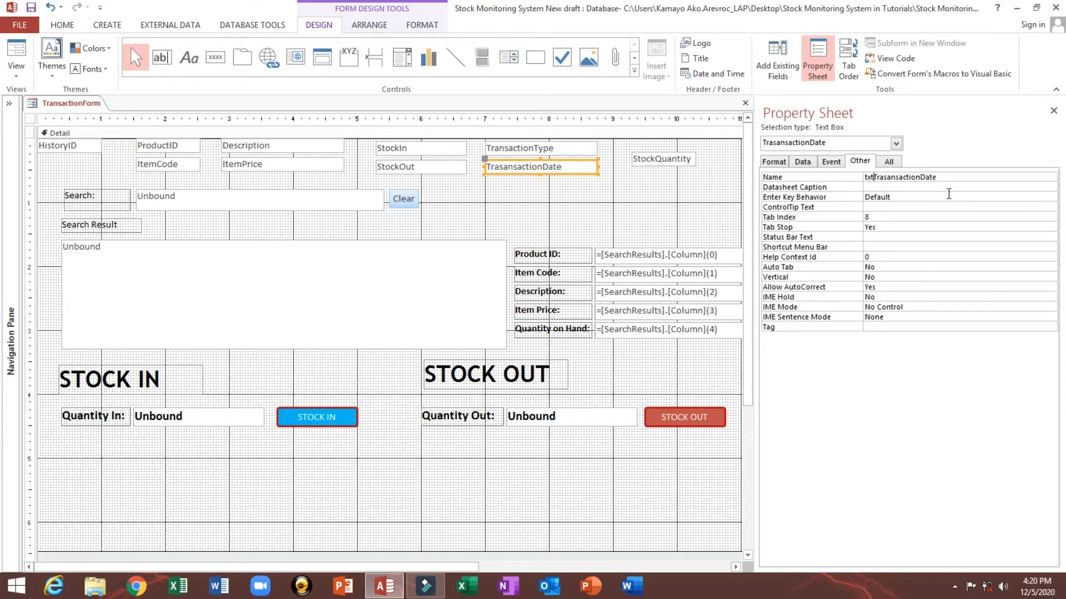
# Step: Show the navigation pane, open the Inventory table in Design view, and close it again
pyautogui.click(9, 104)
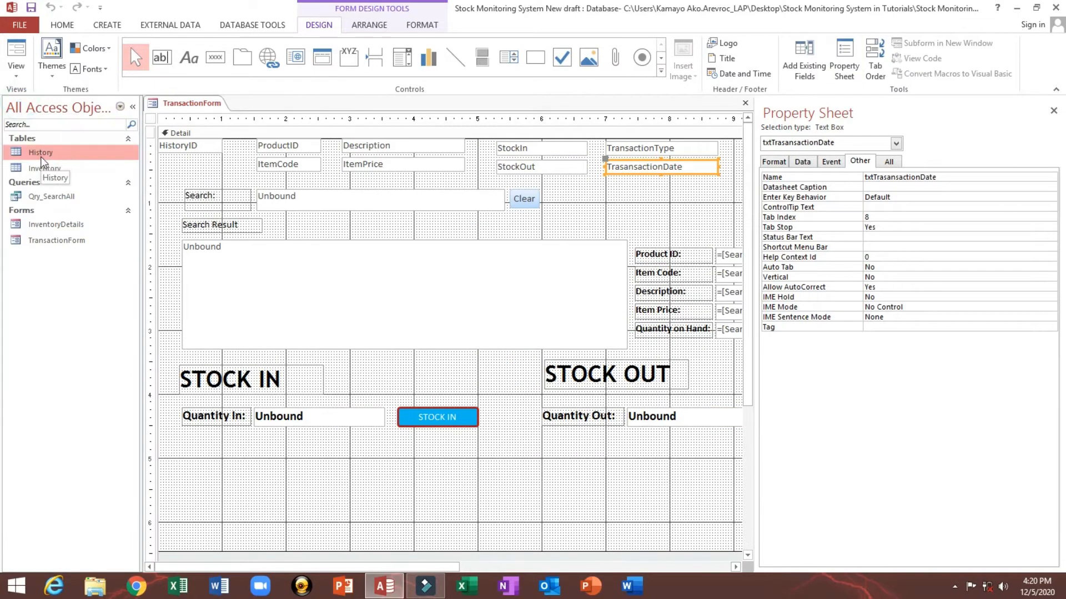
pyautogui.rightClick(48, 168)
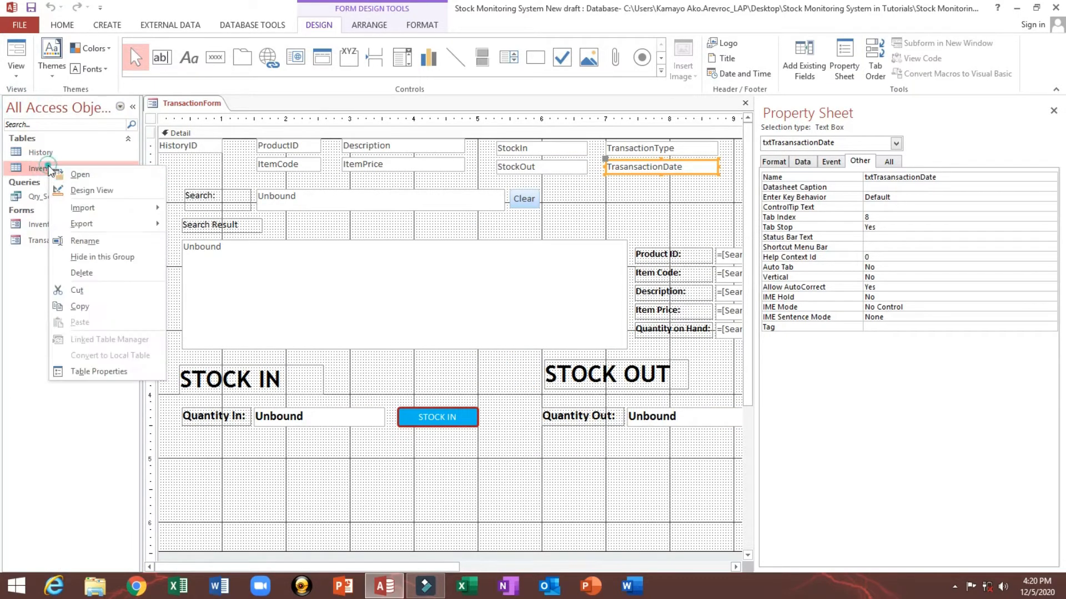
pyautogui.click(92, 191)
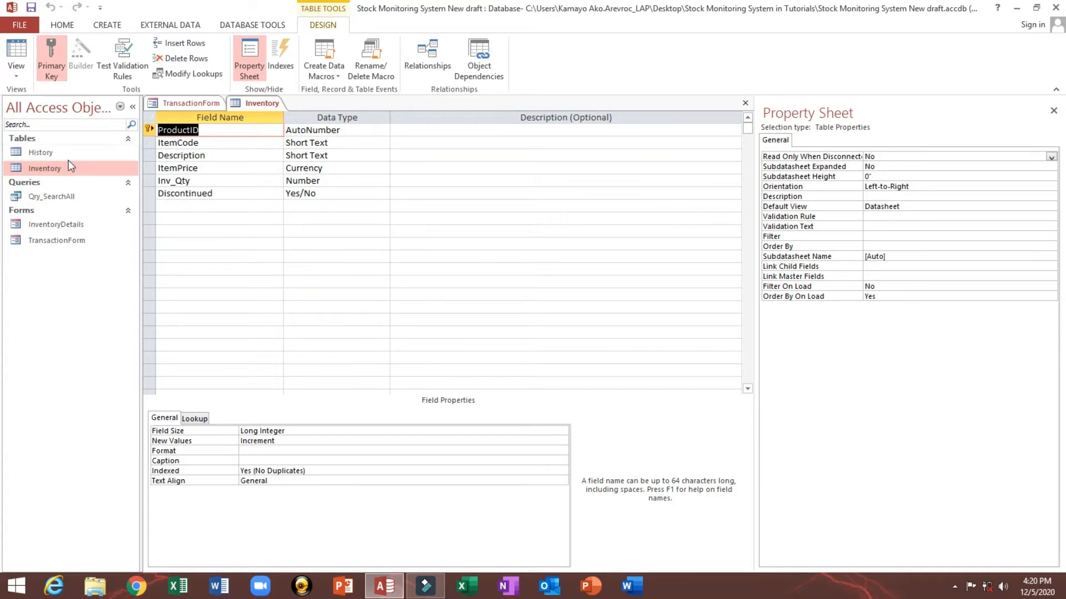
pyautogui.rightClick(281, 102)
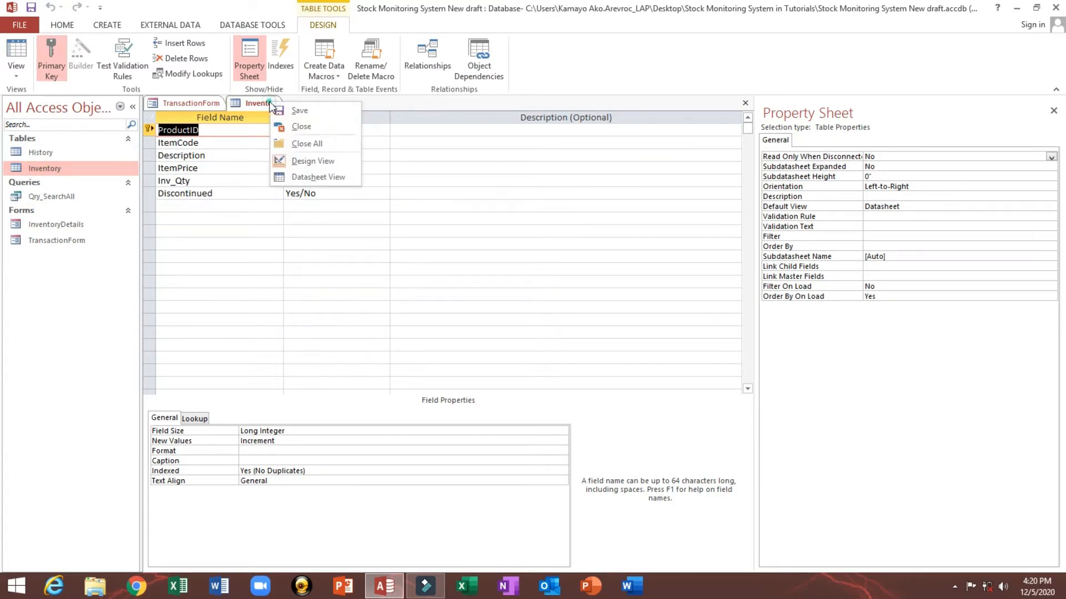
pyautogui.click(285, 127)
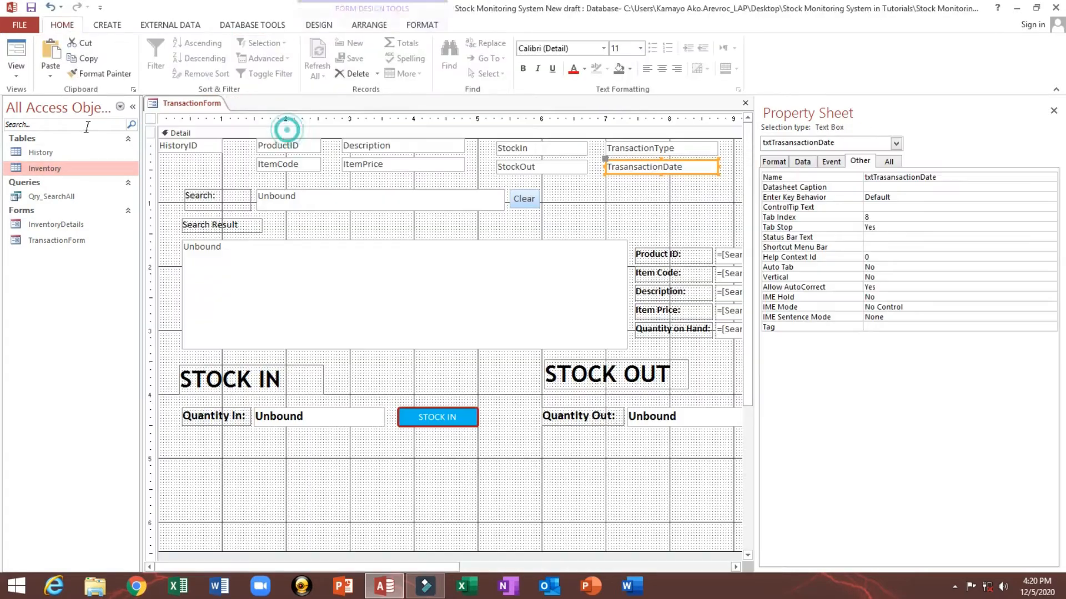
# Step: Open the History table in Design view and select the TransactionDate field
pyautogui.rightClick(66, 151)
pyautogui.click(84, 175)
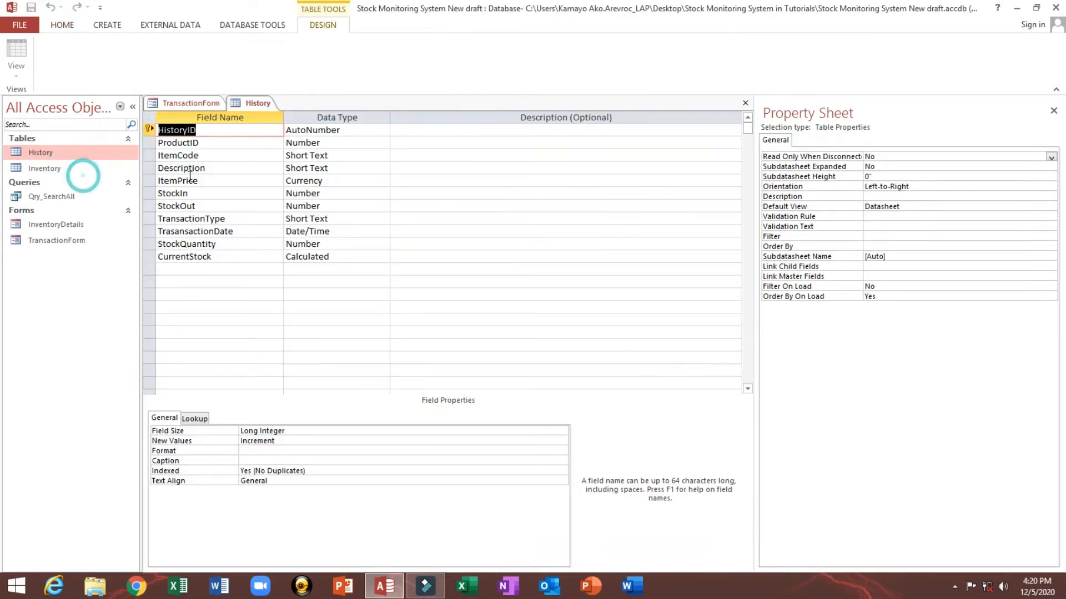
pyautogui.click(176, 231)
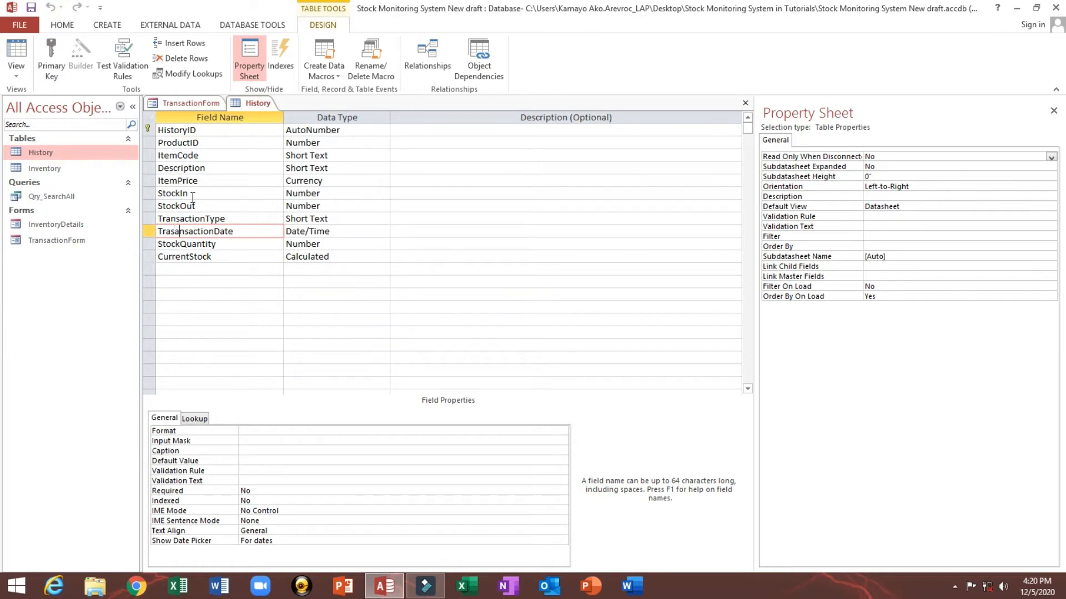
# Step: Correct the TrasansactionDate field name to TransactionDate in the History table, save, and close the table
pyautogui.press('BackSpace')
pyautogui.press('BackSpace')
pyautogui.press('Tab')
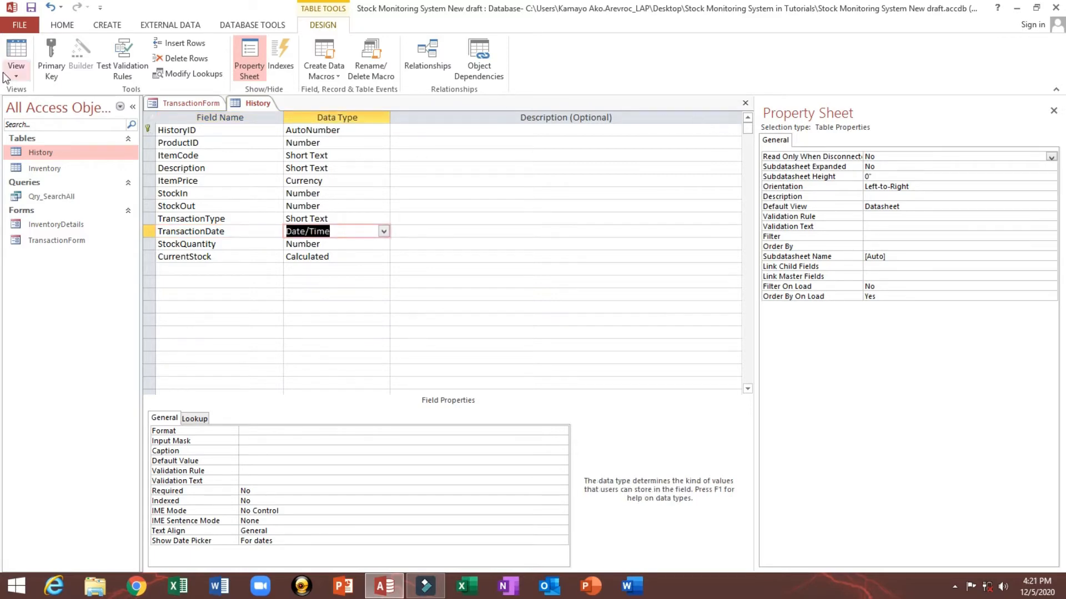
pyautogui.click(32, 11)
pyautogui.click(744, 103)
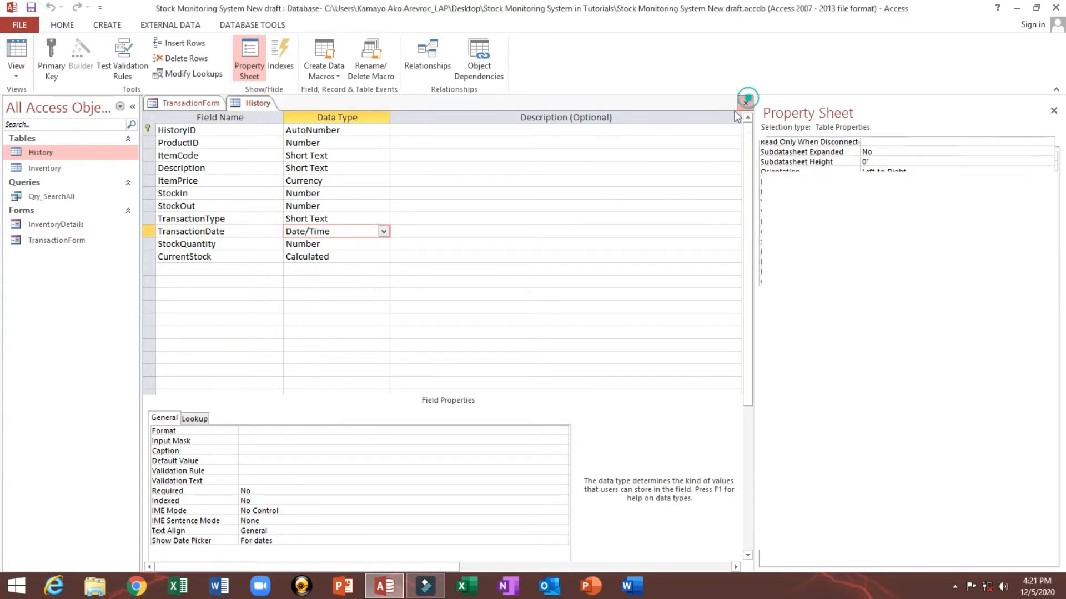
# Step: Select the transaction date box on TransactionForm and close the form
pyautogui.click(591, 202)
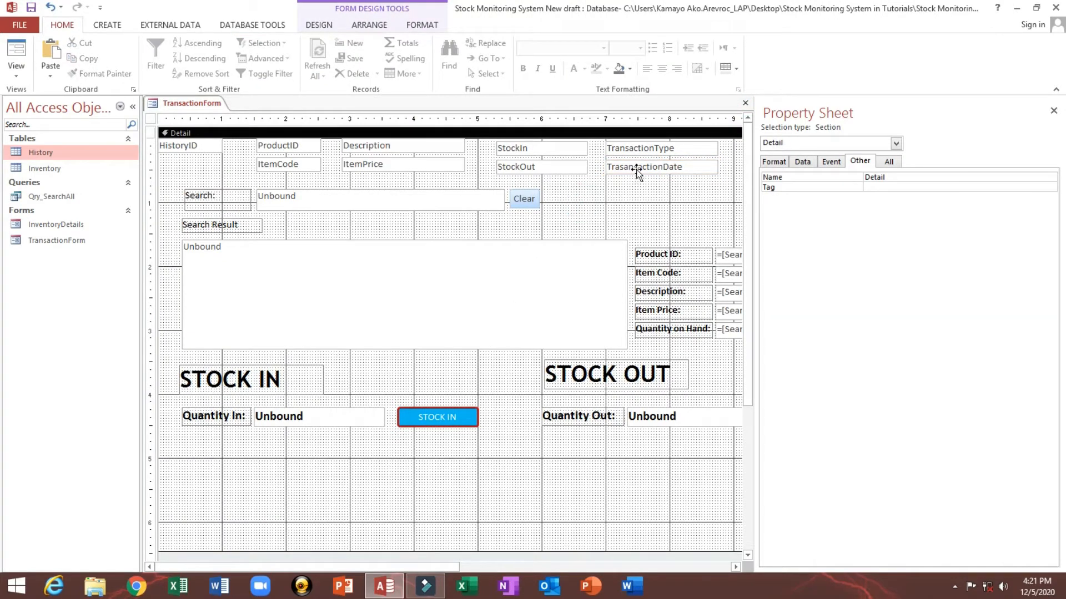
pyautogui.moveTo(636, 169); pyautogui.dragTo(636, 166)
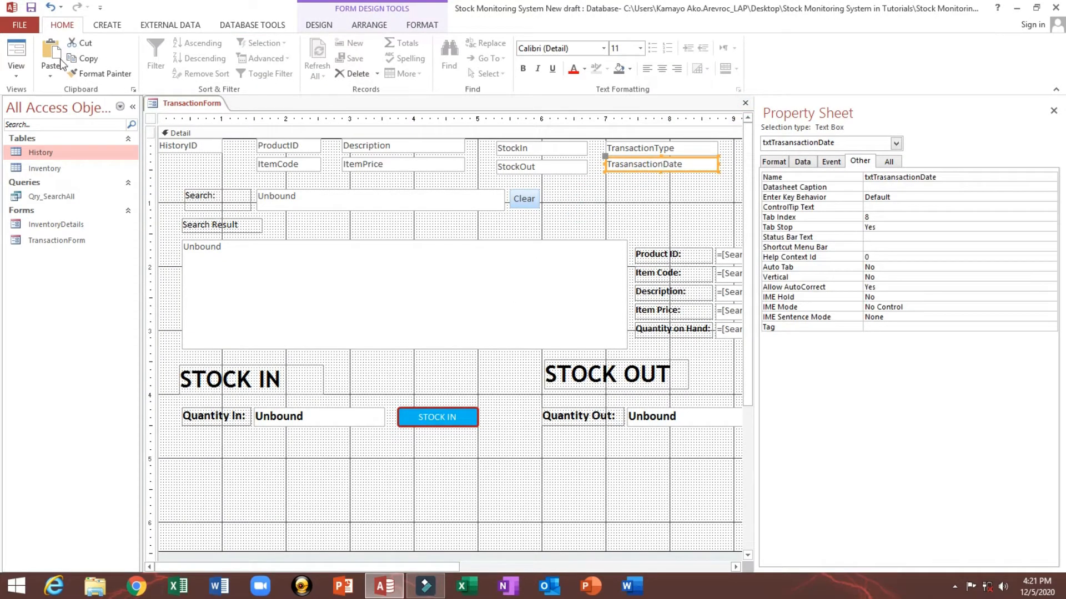
pyautogui.rightClick(191, 103)
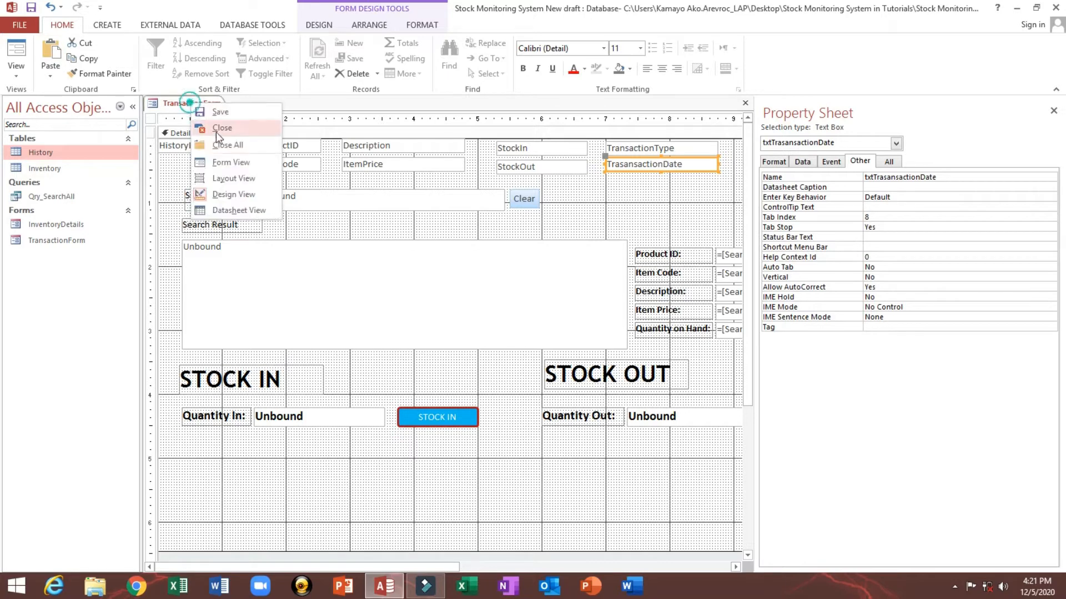
pyautogui.click(219, 128)
pyautogui.click(490, 332)
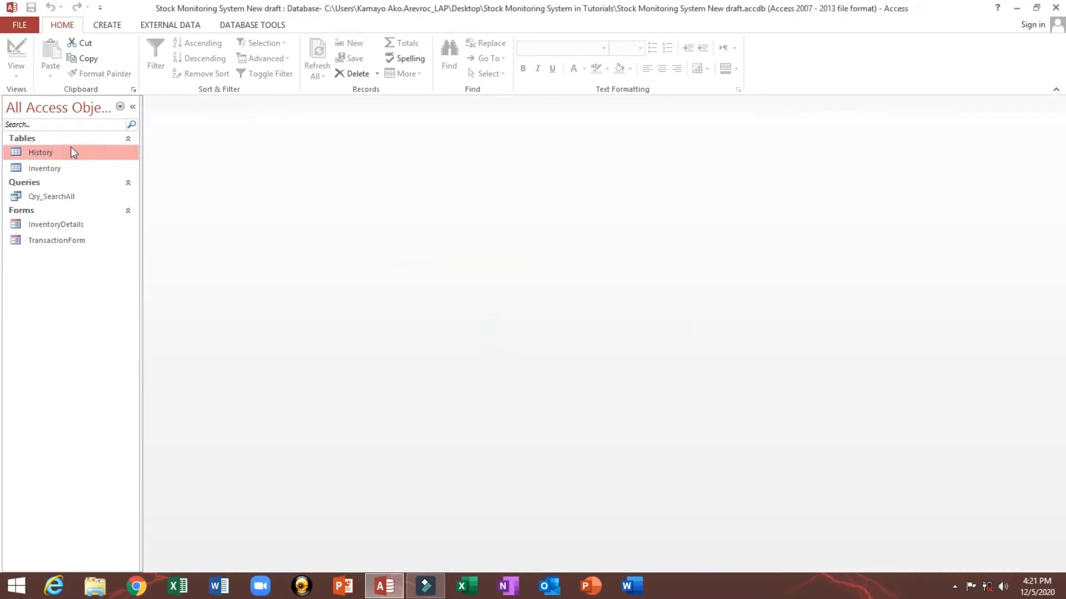
# Step: Open the History table in Design view and close it again
pyautogui.rightClick(55, 152)
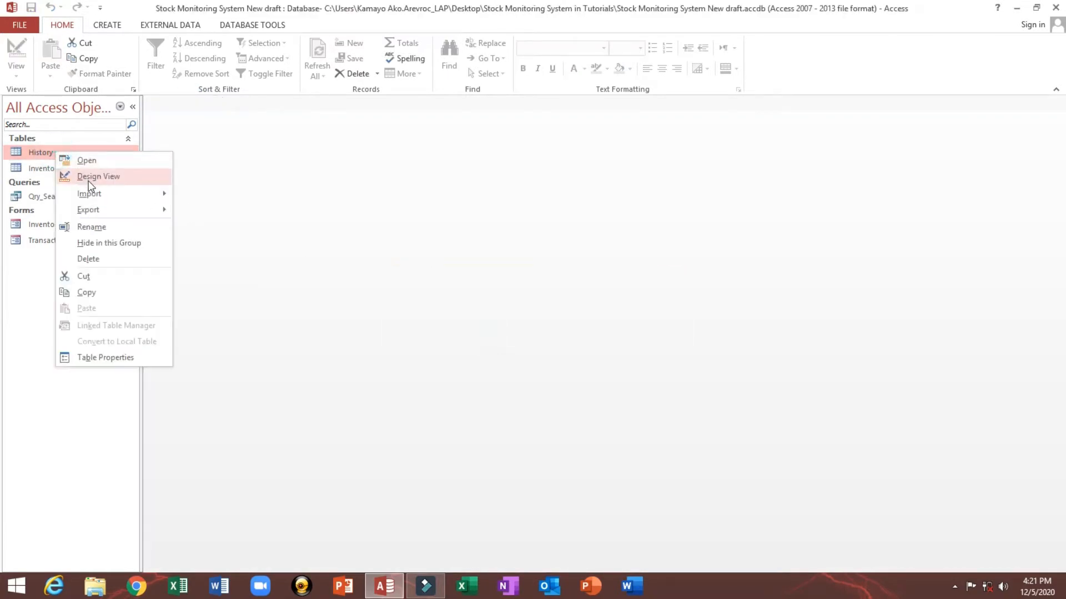
pyautogui.click(89, 175)
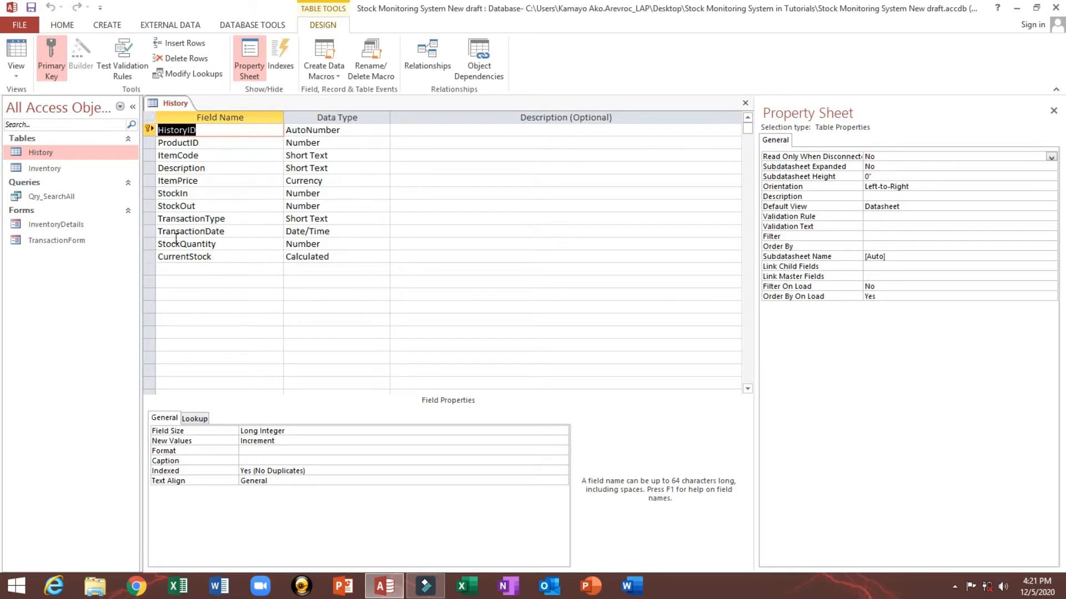
pyautogui.rightClick(177, 104)
pyautogui.click(188, 124)
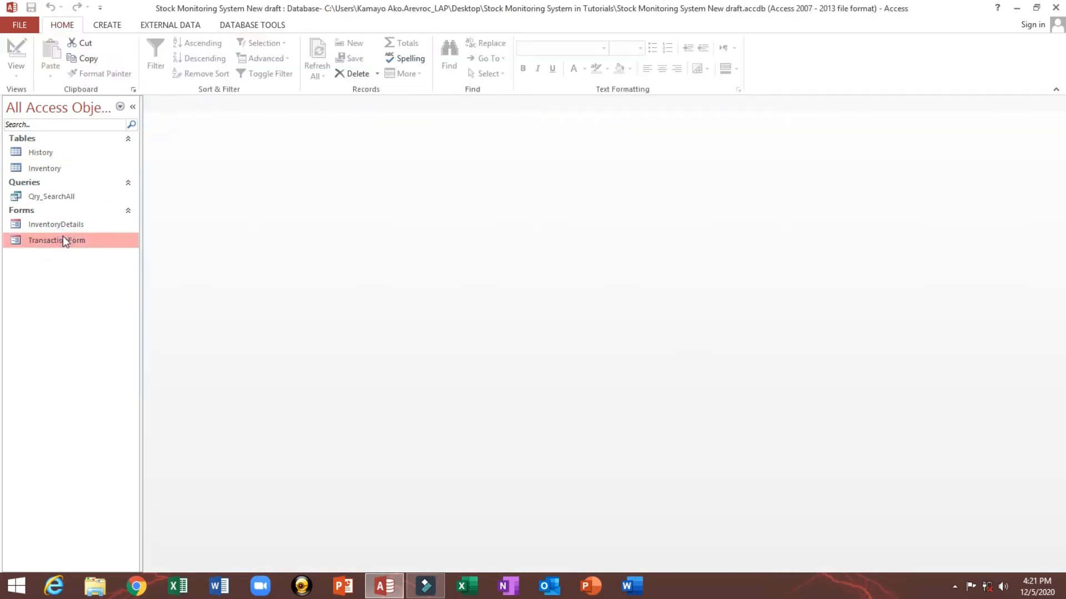
# Step: Reopen TransactionForm in Design view and rename the transaction date box to txtTransactionDate
pyautogui.rightClick(62, 240)
pyautogui.click(105, 277)
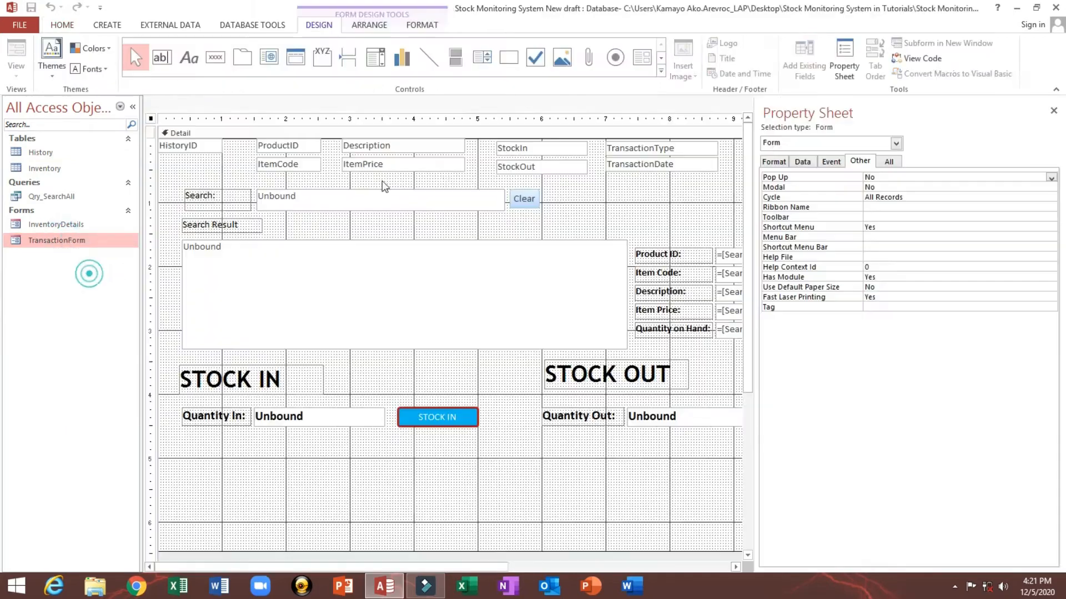
pyautogui.click(625, 170)
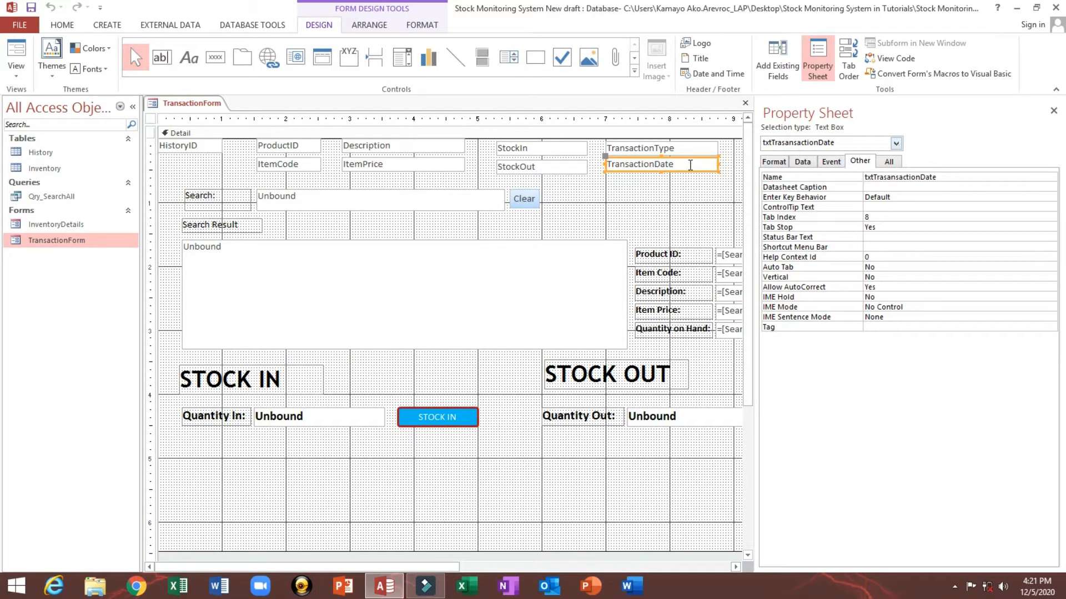
pyautogui.moveTo(690, 166); pyautogui.dragTo(568, 167)
pyautogui.hotkey('ctrl', 'c')
pyautogui.doubleClick(982, 178)
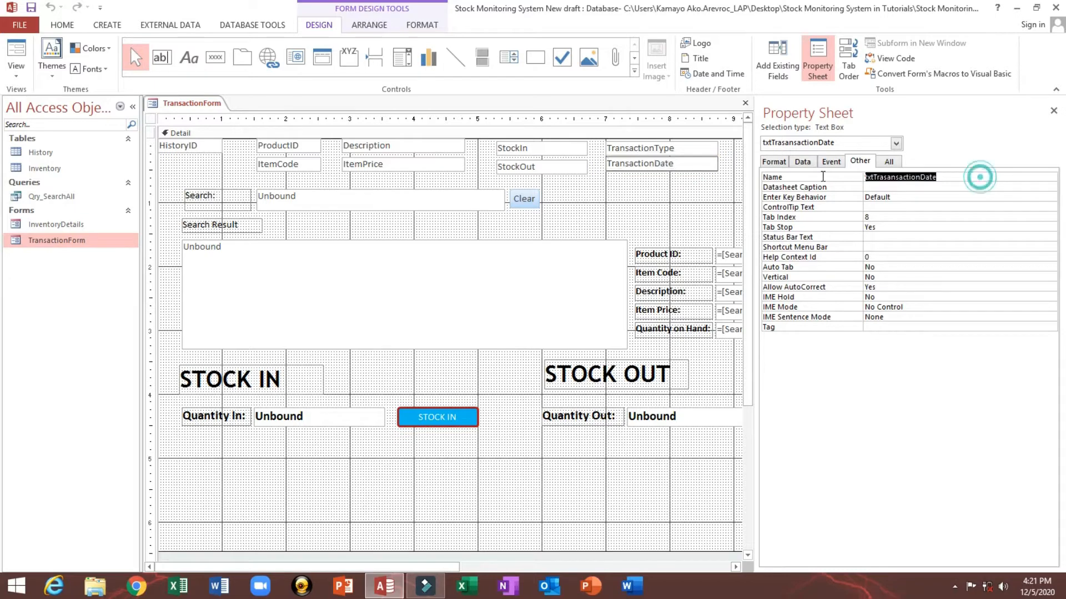
pyautogui.hotkey('ctrl', 'v')
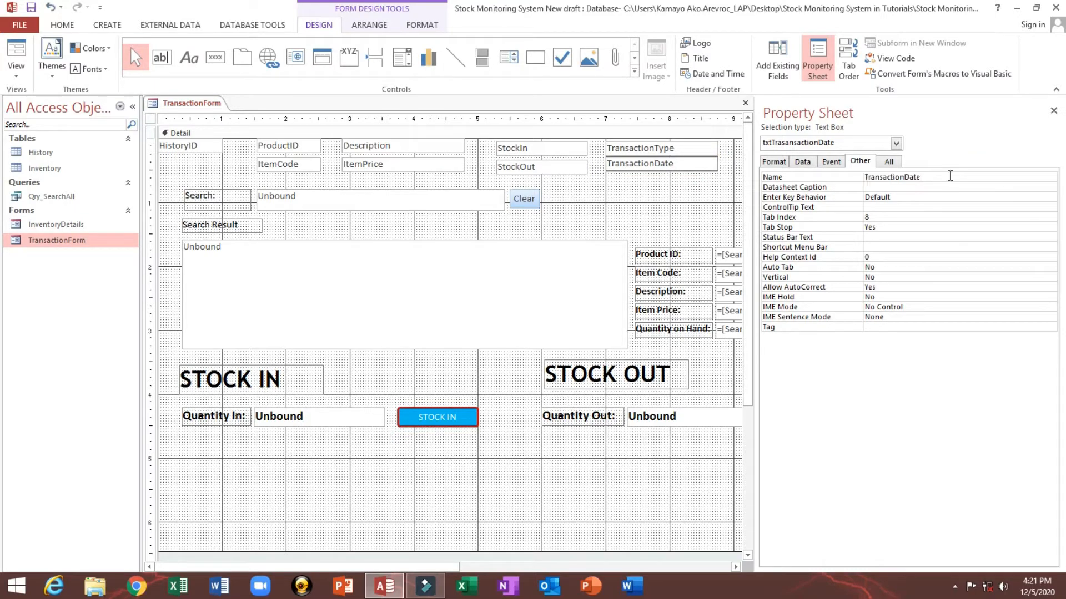
pyautogui.press('Return')
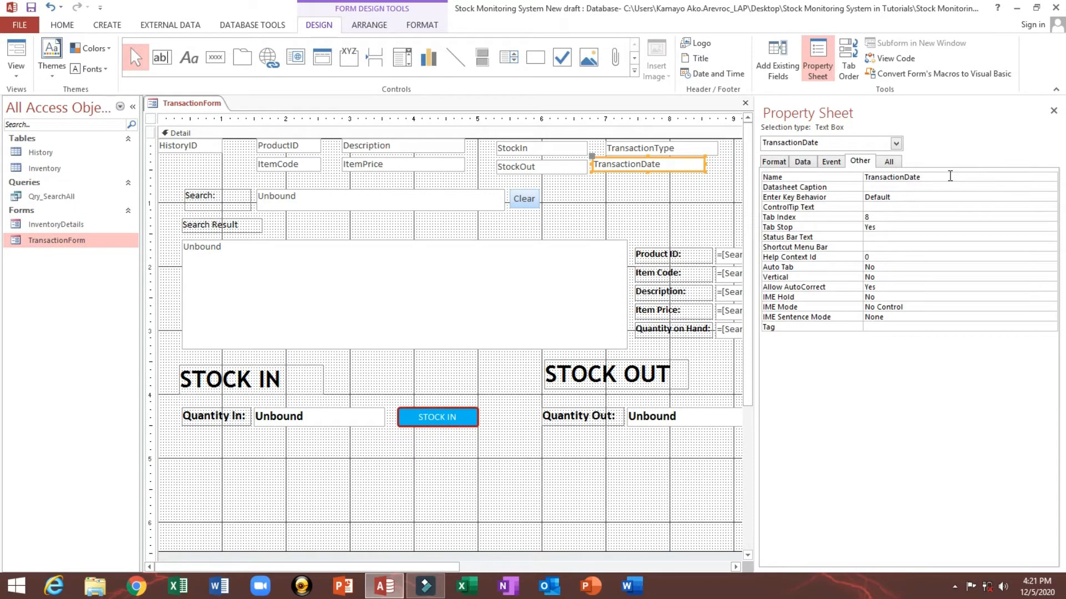
pyautogui.hotkey('ctrl', 'z')
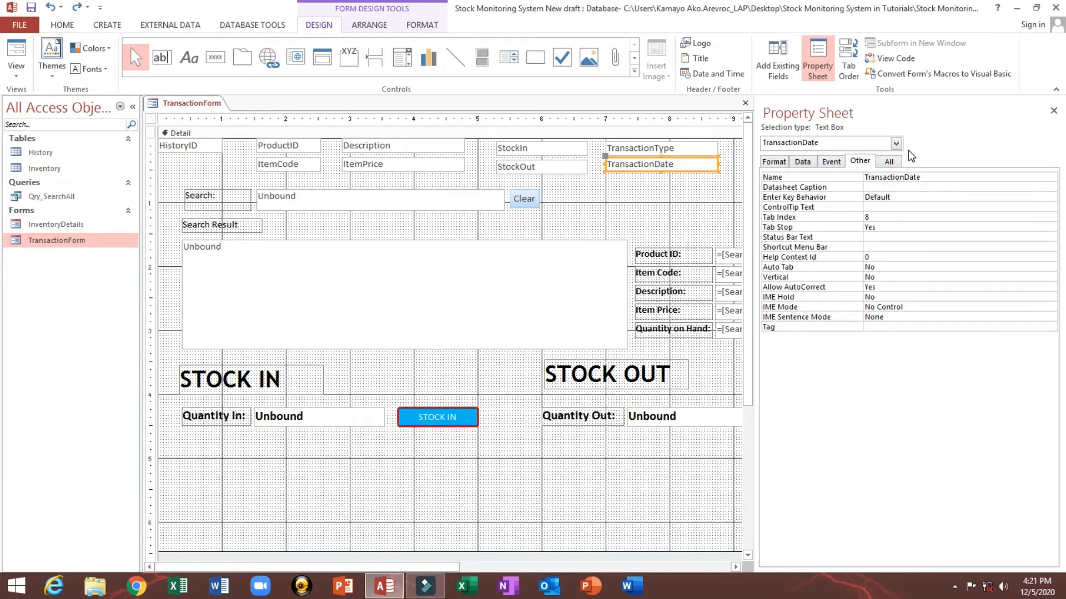
pyautogui.write('txt')
pyautogui.click(937, 187)
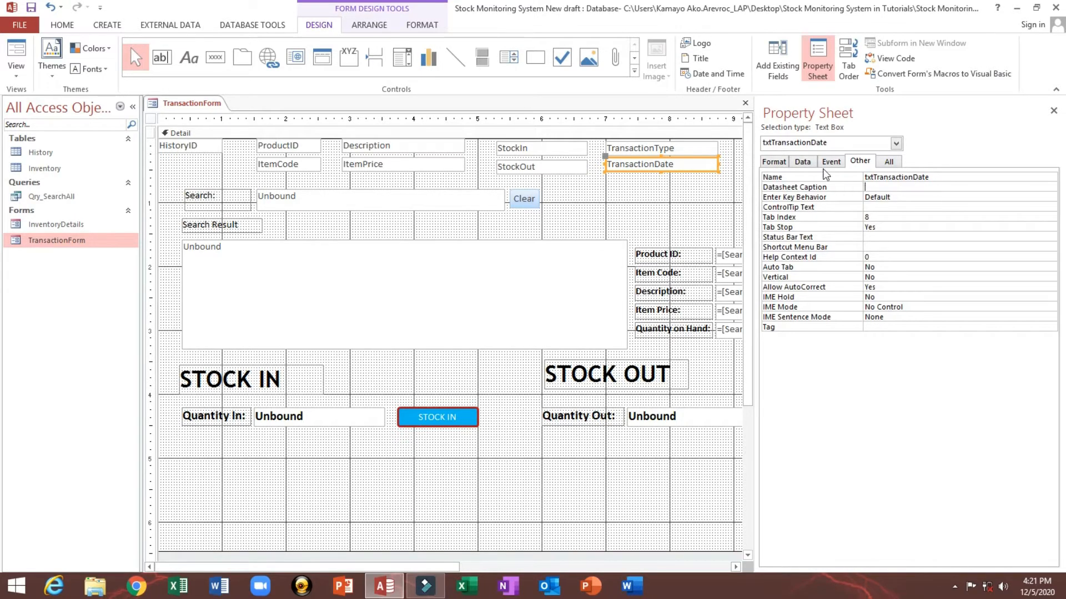
# Step: Collapse the navigation pane, check the StockIn and StockOut boxes, and switch the form to Form view
pyautogui.click(624, 181)
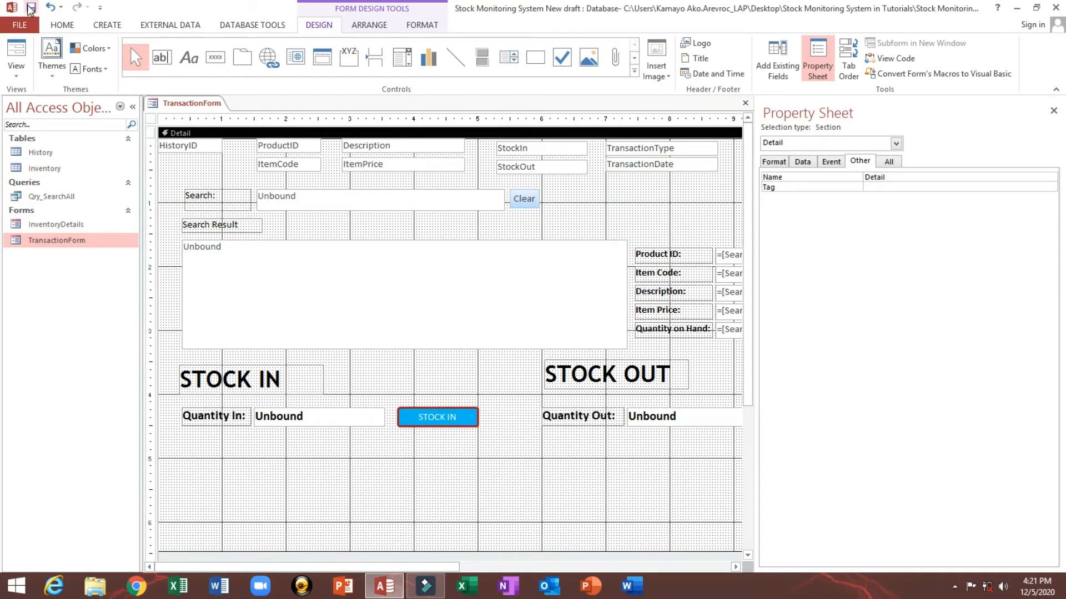
pyautogui.click(132, 106)
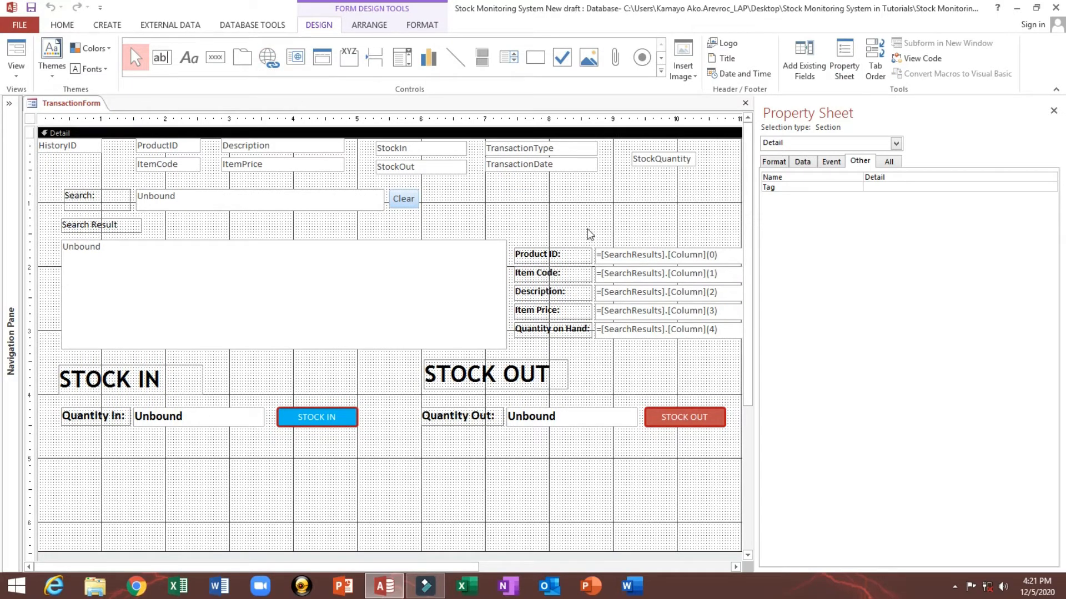
pyautogui.click(415, 168)
pyautogui.click(409, 149)
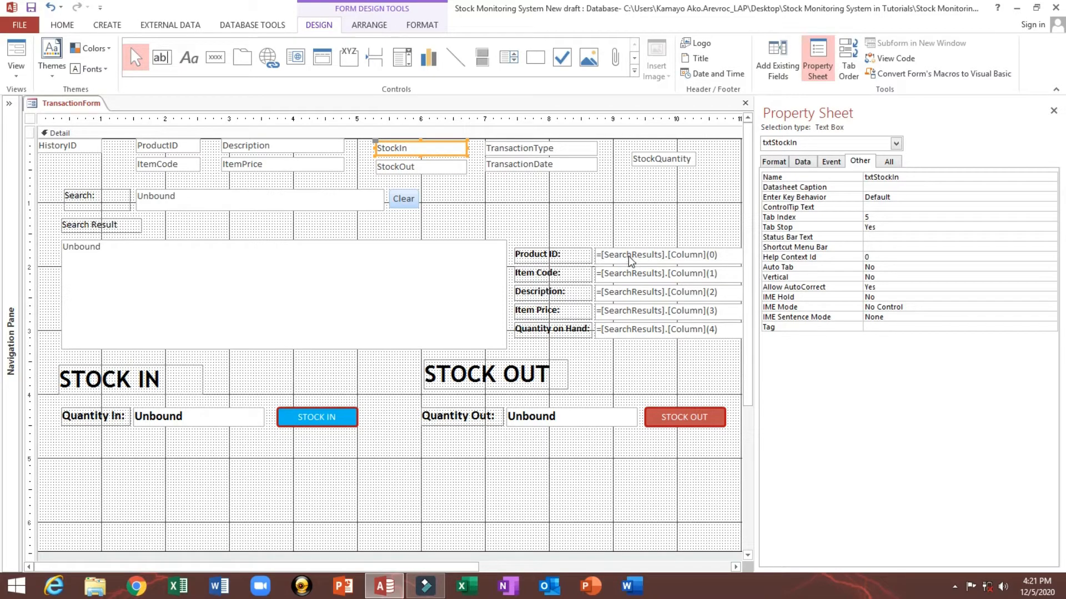
pyautogui.click(629, 255)
pyautogui.click(16, 53)
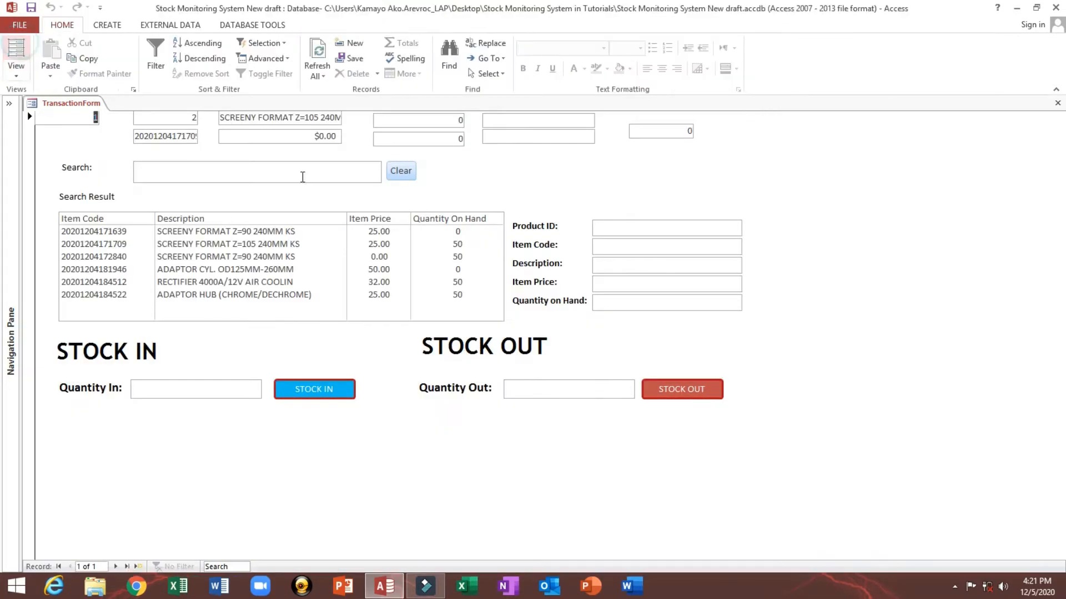
# Step: Select items in the search results and inspect the bound and detail fields in Form view
pyautogui.click(253, 244)
pyautogui.click(257, 269)
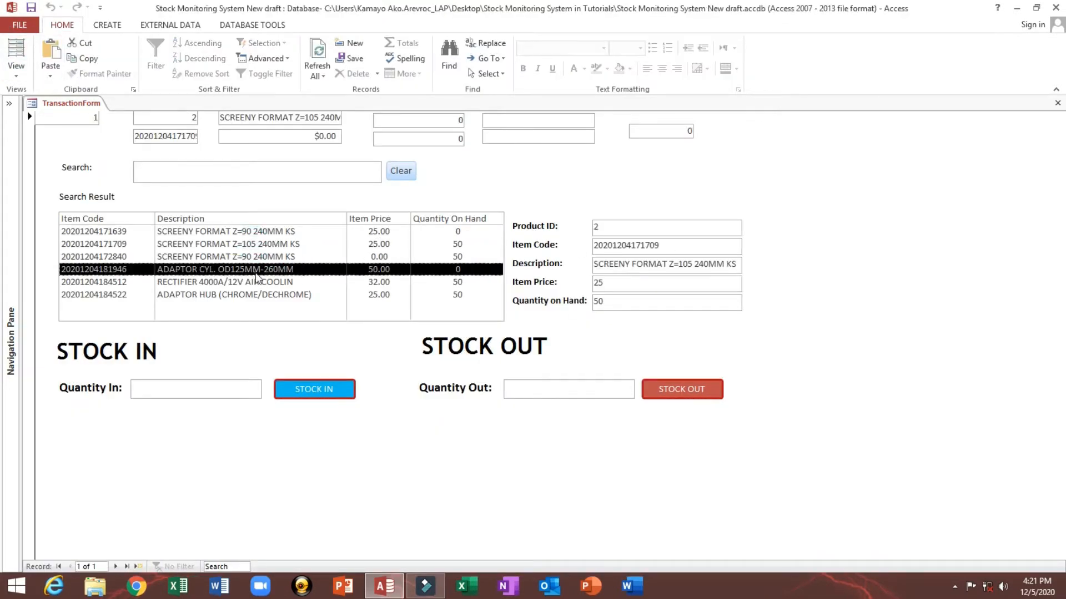
pyautogui.click(247, 244)
pyautogui.click(310, 391)
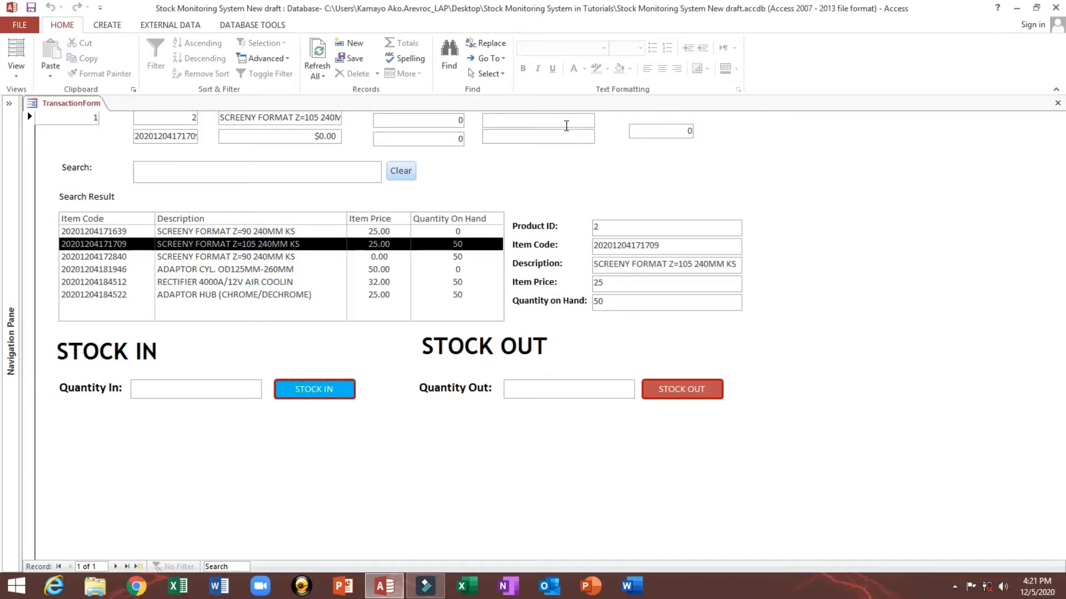
pyautogui.click(565, 122)
pyautogui.click(436, 118)
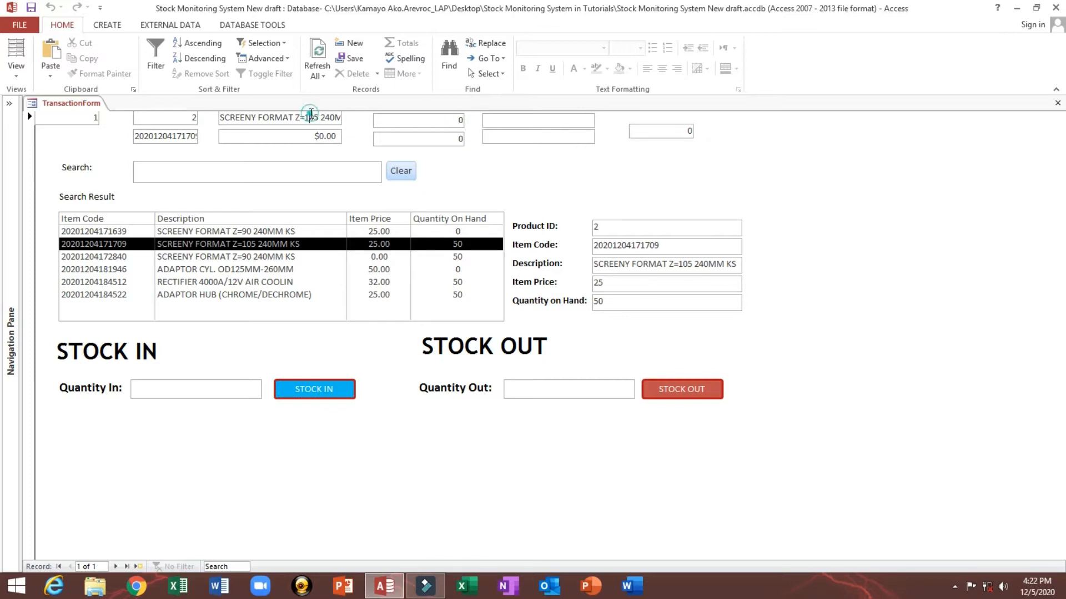
pyautogui.click(309, 118)
pyautogui.click(87, 117)
pyautogui.moveTo(87, 117); pyautogui.dragTo(113, 117)
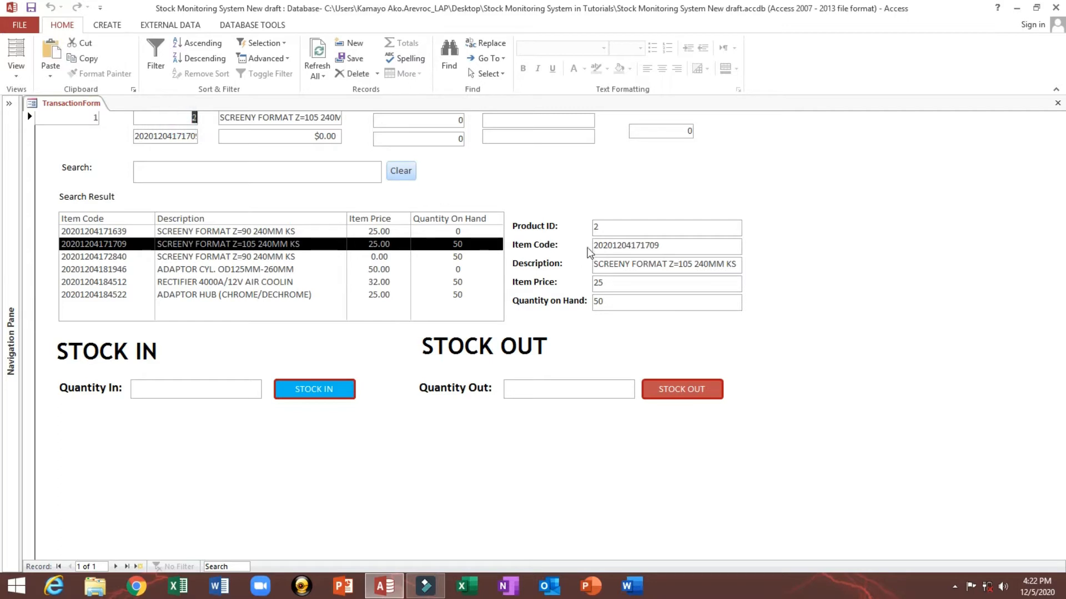
pyautogui.click(644, 229)
pyautogui.moveTo(251, 117); pyautogui.dragTo(348, 118)
pyautogui.moveTo(222, 118); pyautogui.dragTo(334, 117)
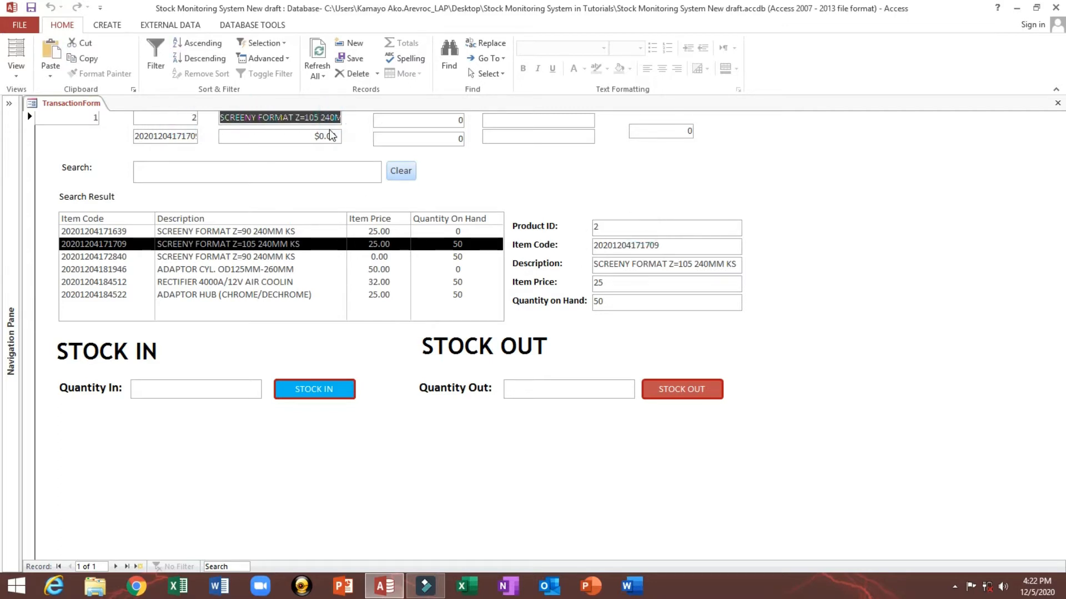
pyautogui.doubleClick(618, 283)
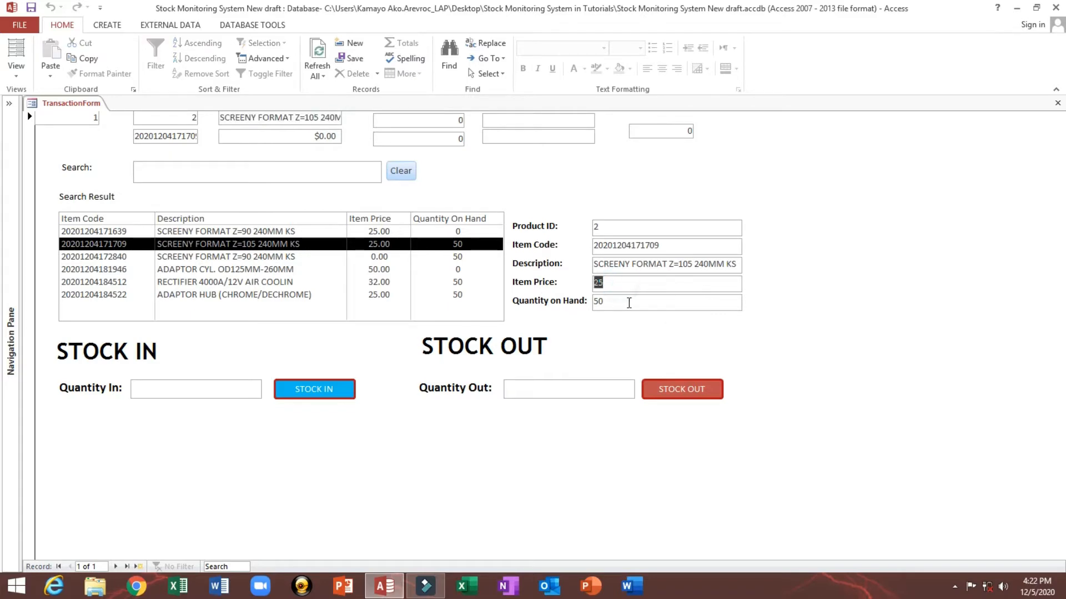
pyautogui.doubleClick(626, 300)
# Step: Return to Design view and review the names of the quantity, stock, transaction and search-result text boxes
pyautogui.rightClick(556, 174)
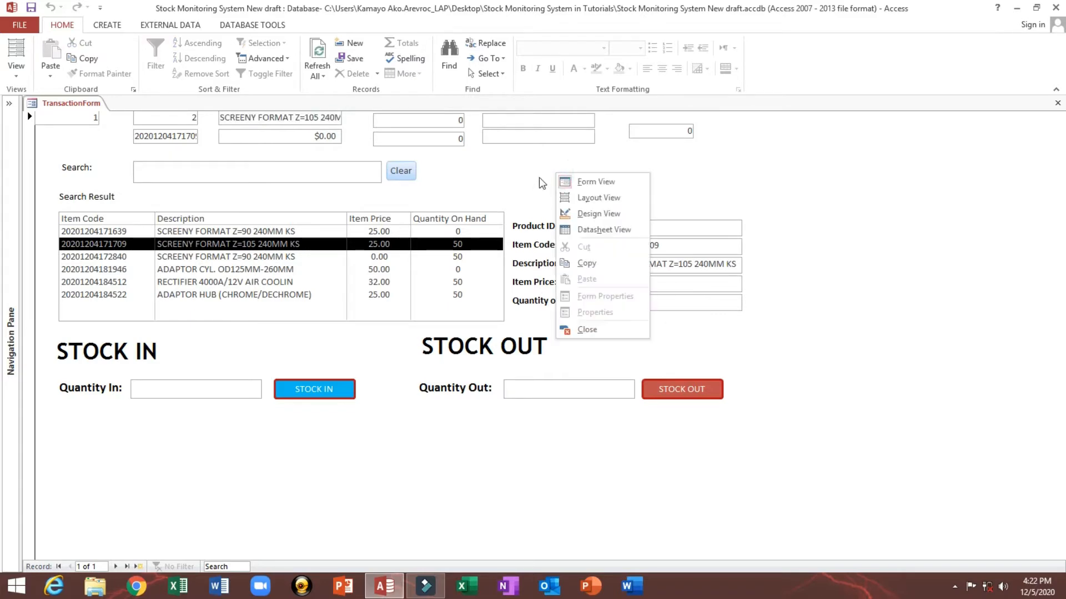
pyautogui.click(586, 217)
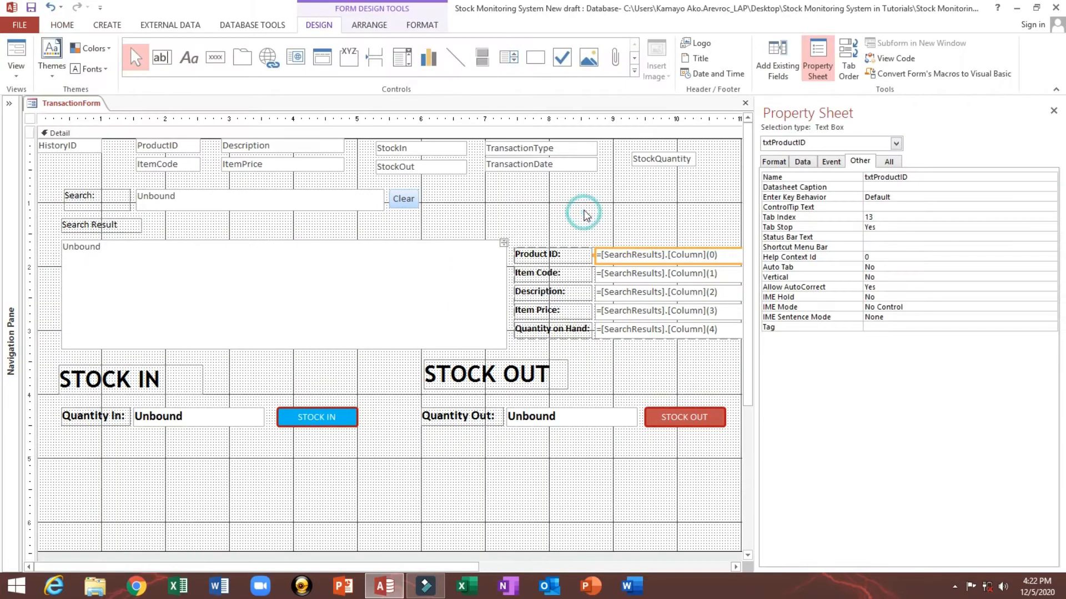
pyautogui.click(243, 420)
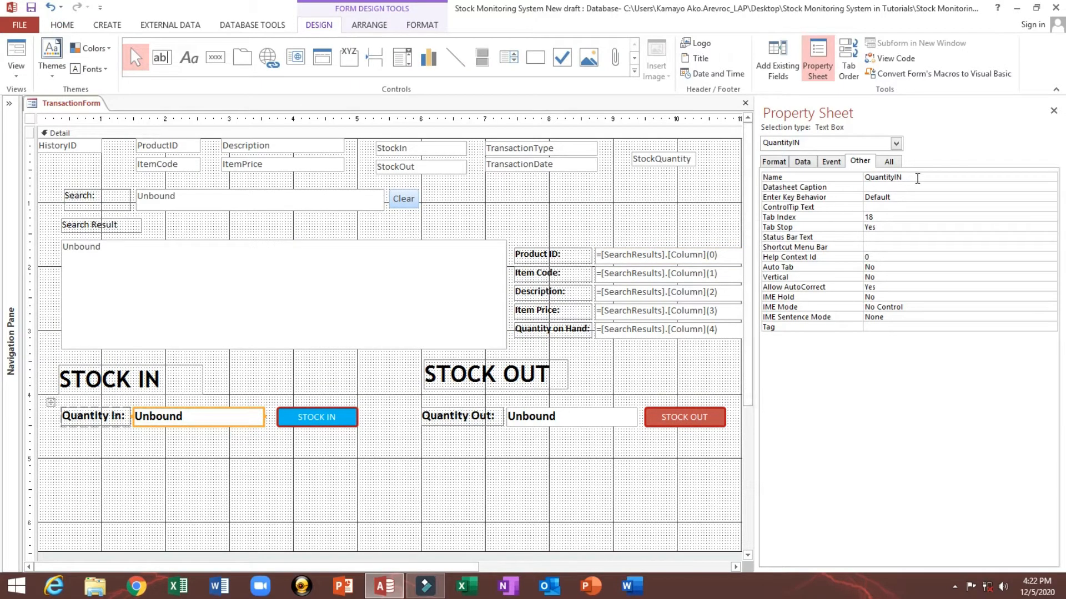
pyautogui.moveTo(902, 177); pyautogui.dragTo(862, 177)
pyautogui.click(390, 147)
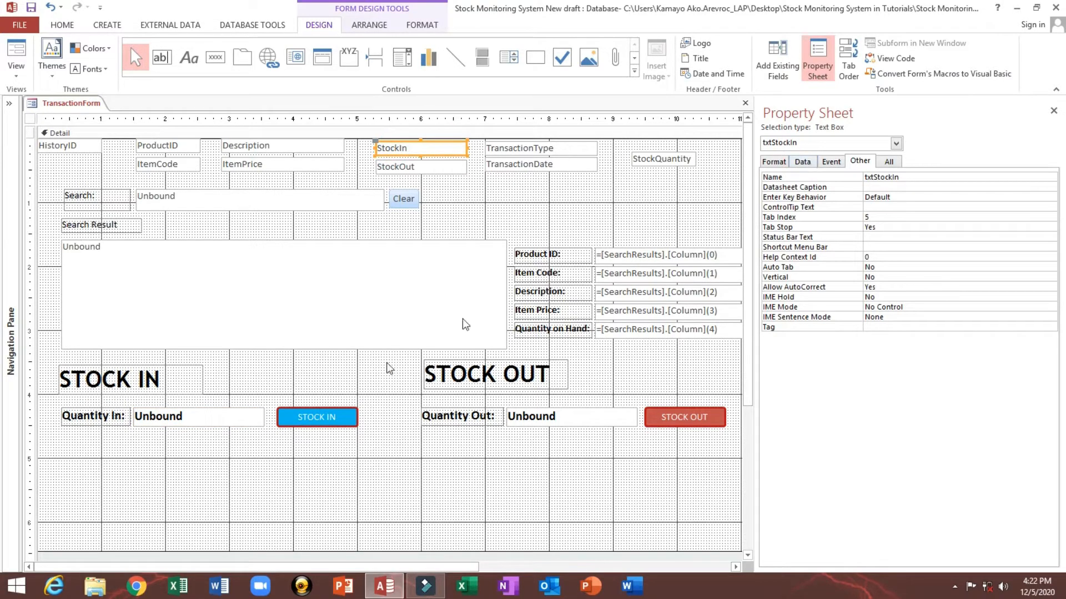
pyautogui.click(573, 415)
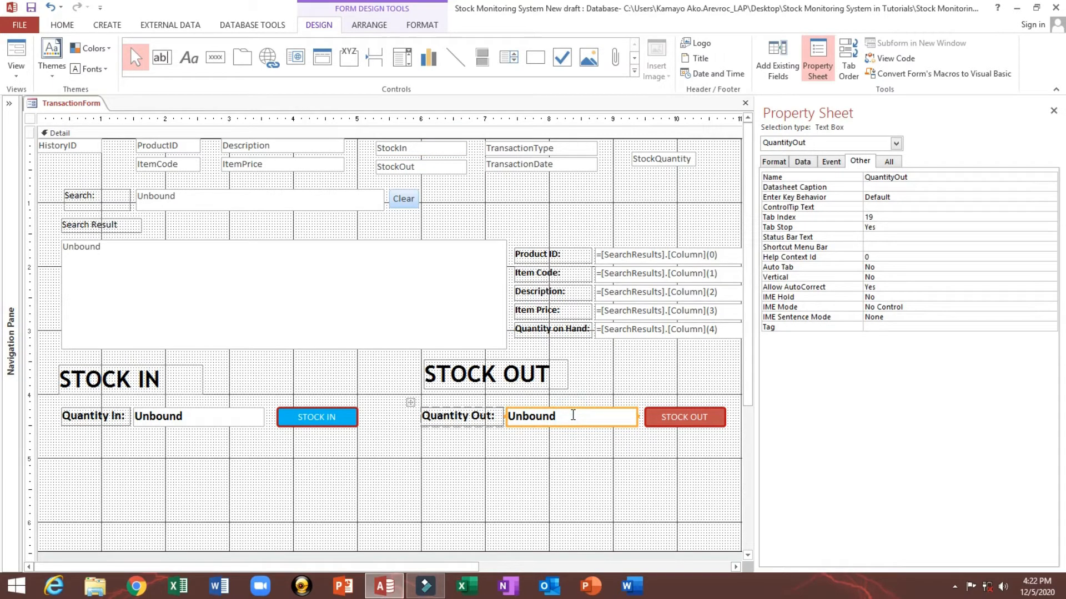
pyautogui.click(425, 169)
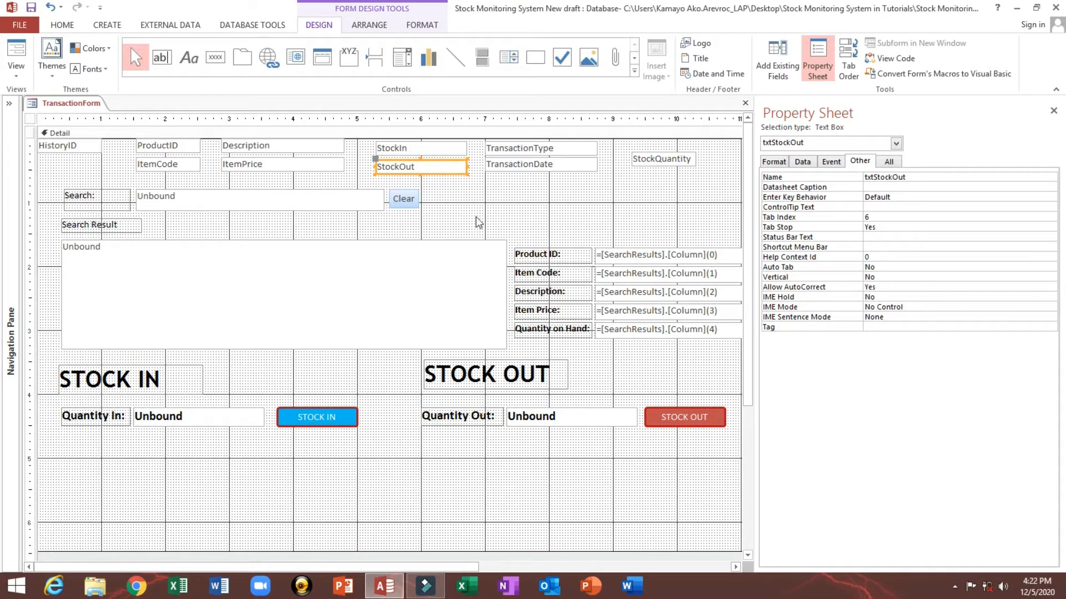
pyautogui.click(522, 148)
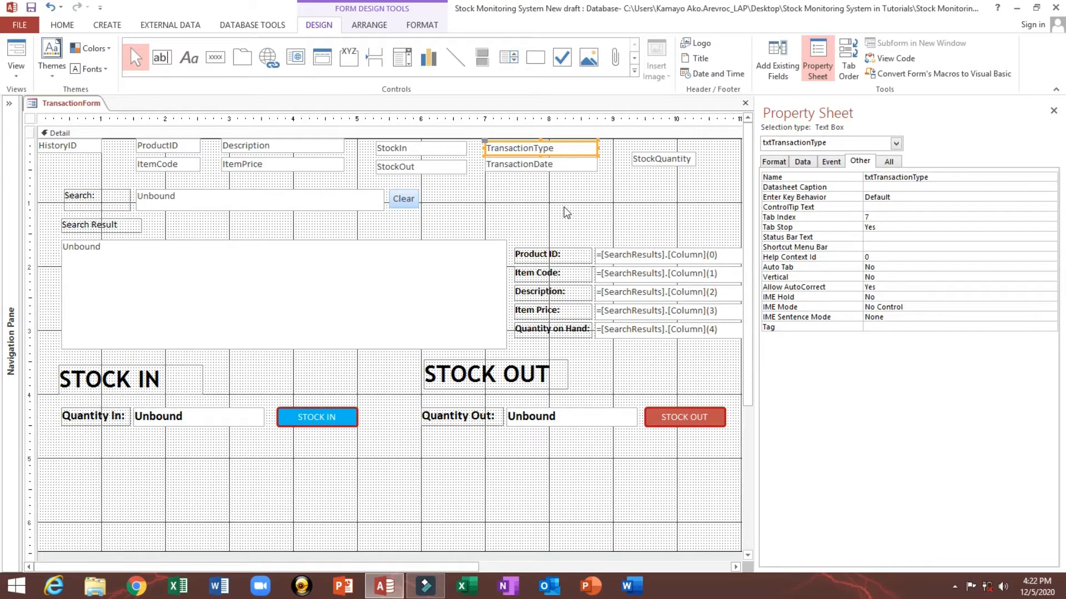
pyautogui.click(642, 207)
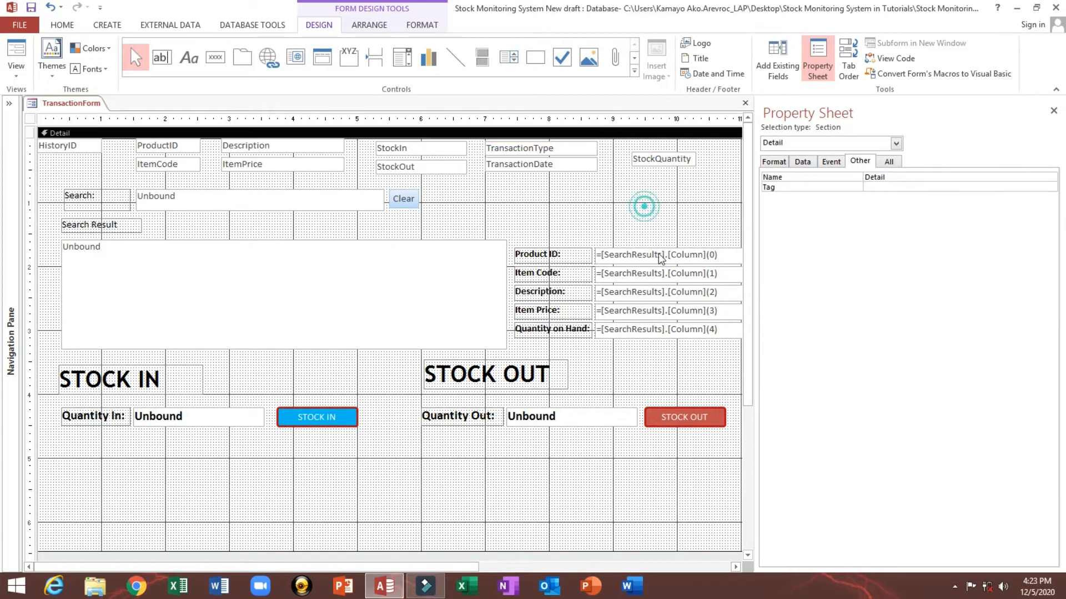
pyautogui.click(655, 255)
pyautogui.click(662, 274)
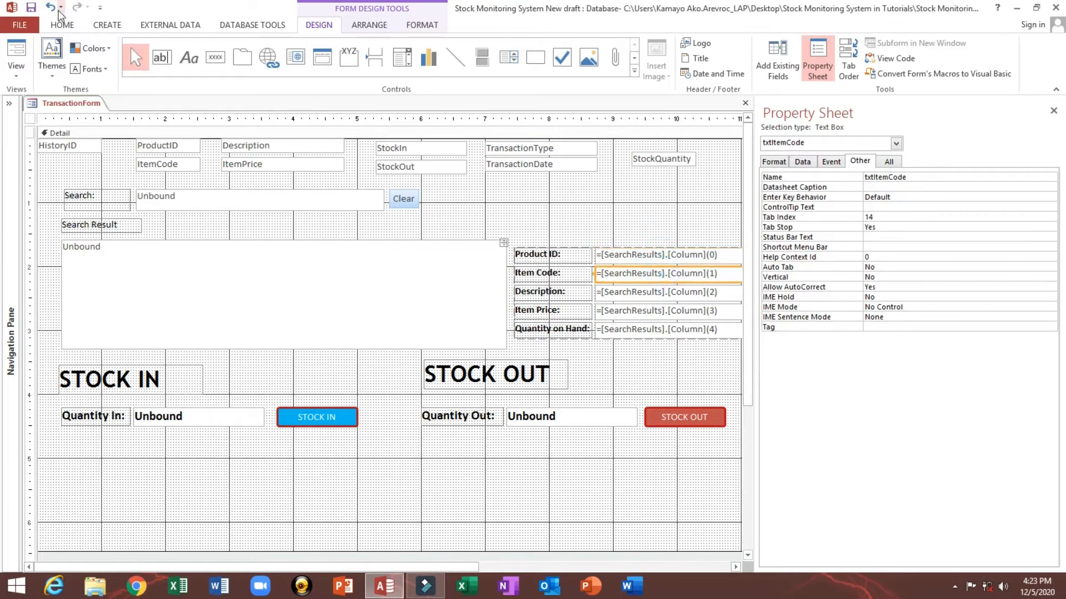
# Step: Switch TransactionForm to Form view and expand the navigation pane
pyautogui.click(666, 192)
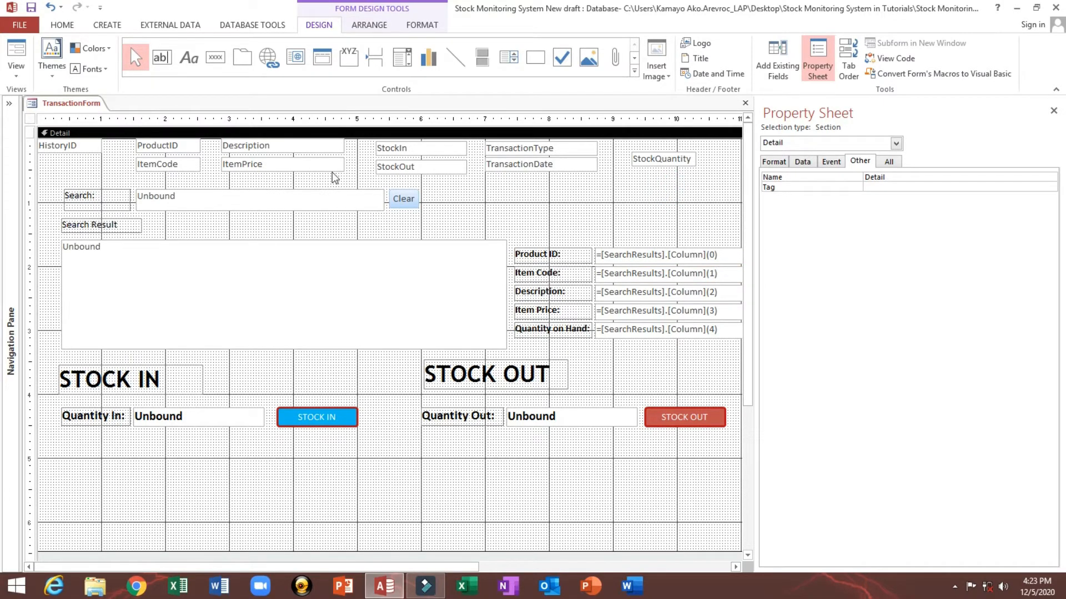
pyautogui.click(12, 53)
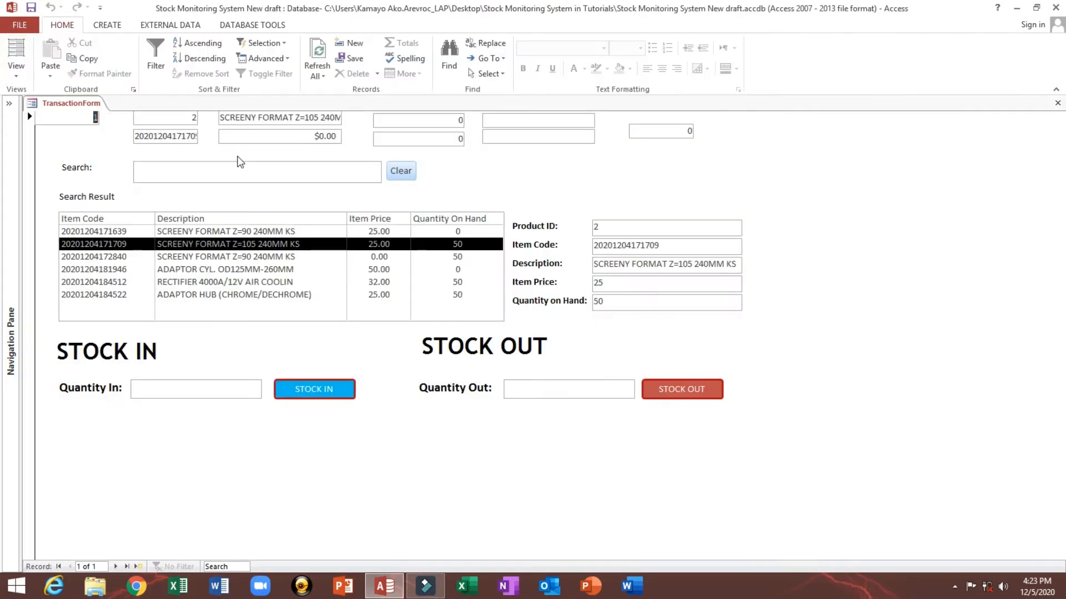
pyautogui.click(222, 120)
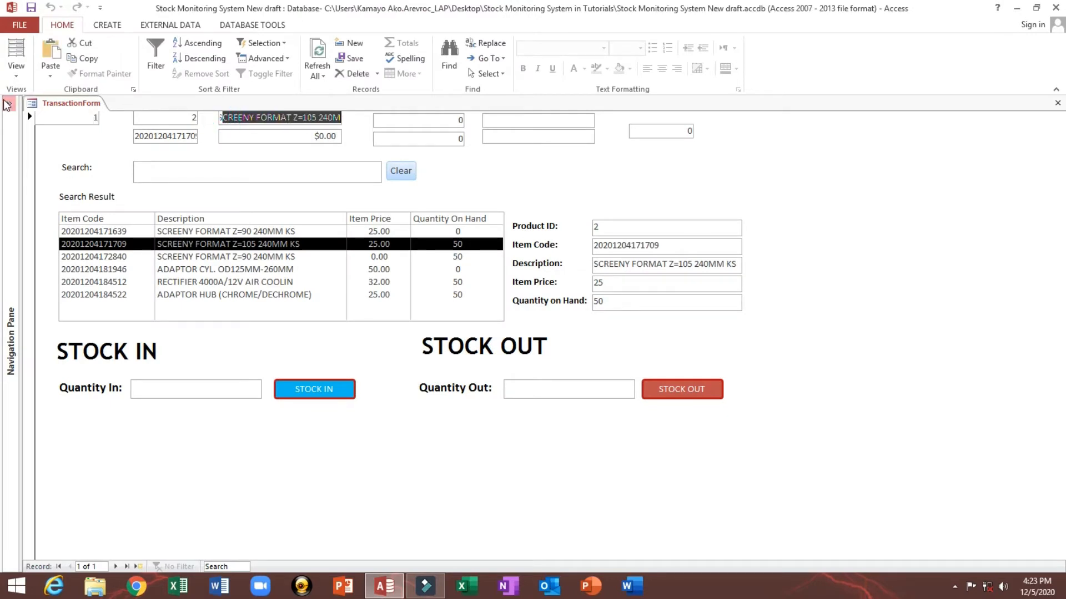
pyautogui.click(9, 103)
pyautogui.click(59, 107)
pyautogui.click(179, 156)
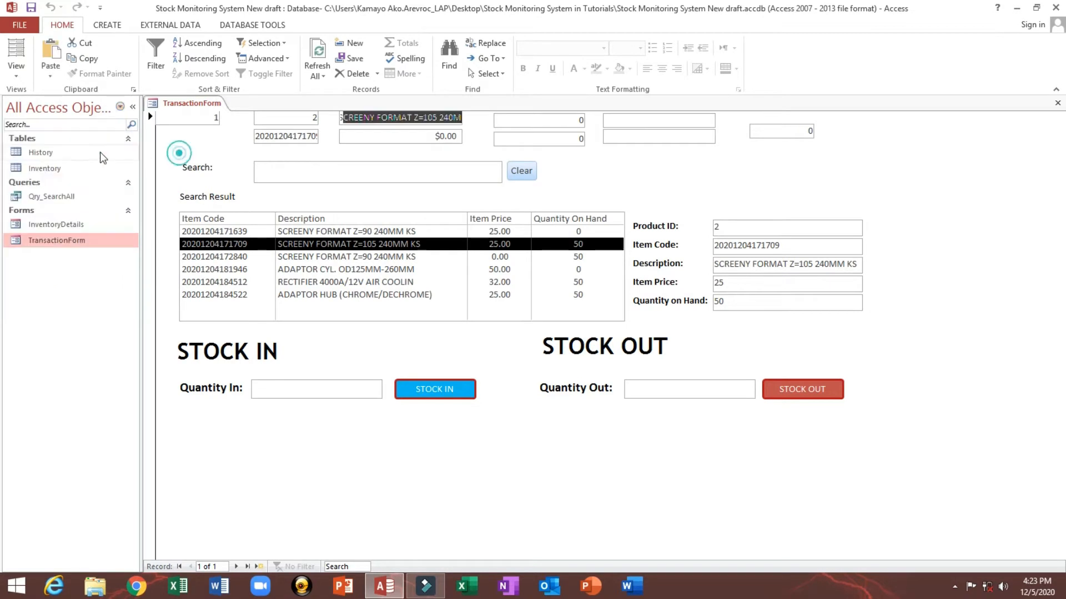
# Step: Open the Inventory and History tables, then delete the existing History record and close that table
pyautogui.doubleClick(54, 167)
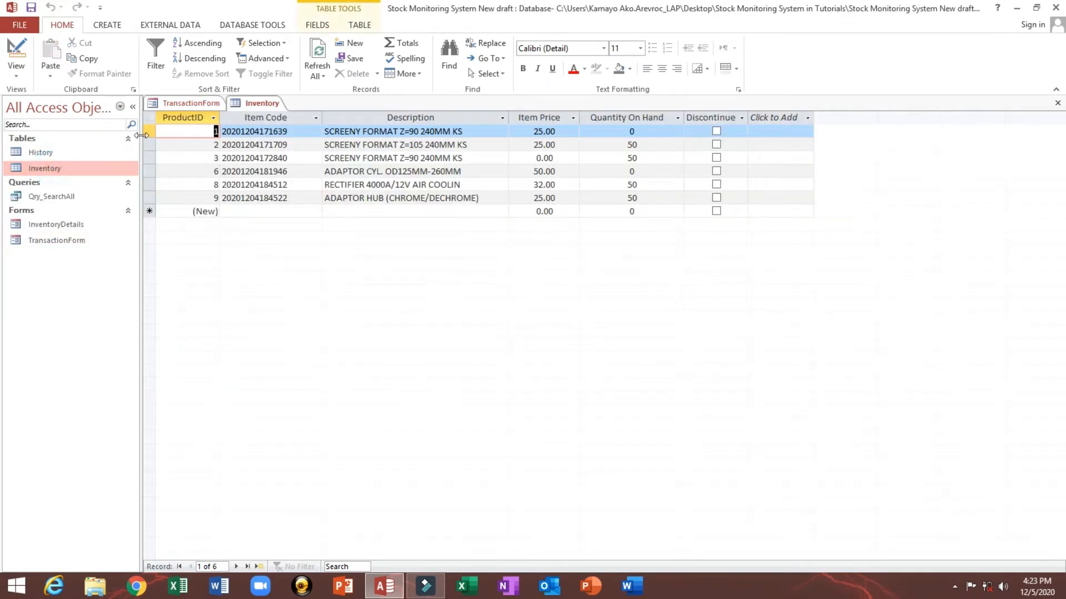
pyautogui.doubleClick(56, 153)
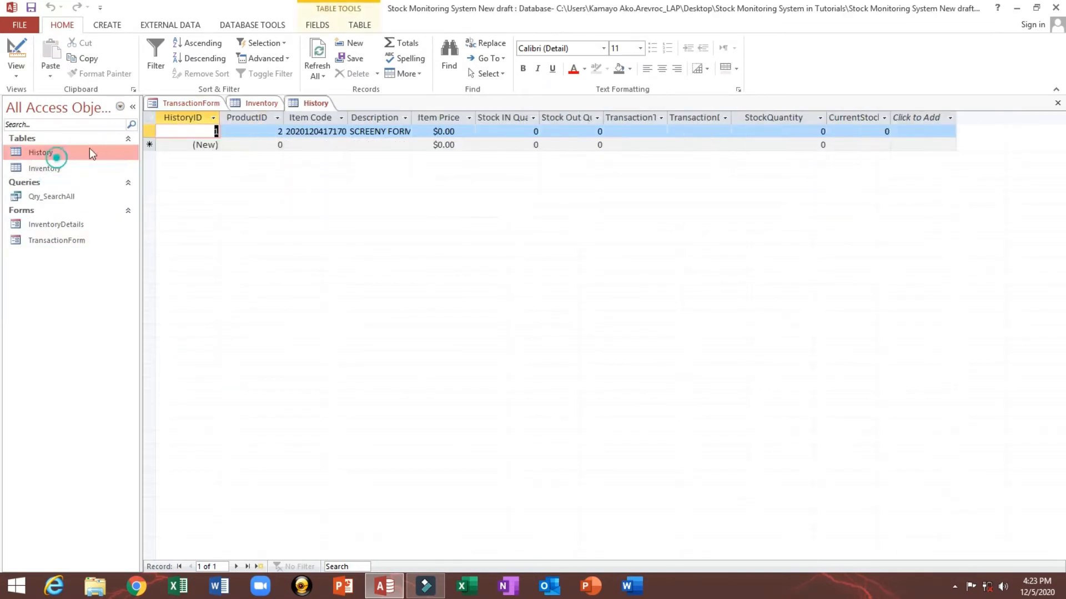
pyautogui.click(151, 131)
pyautogui.press('Delete')
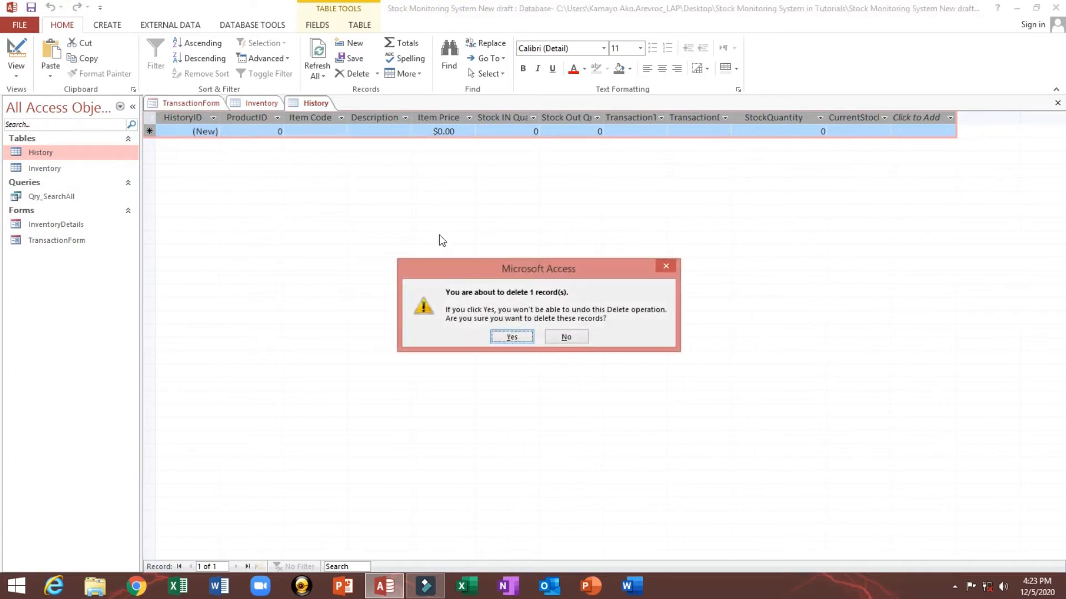
pyautogui.click(511, 337)
pyautogui.click(1059, 101)
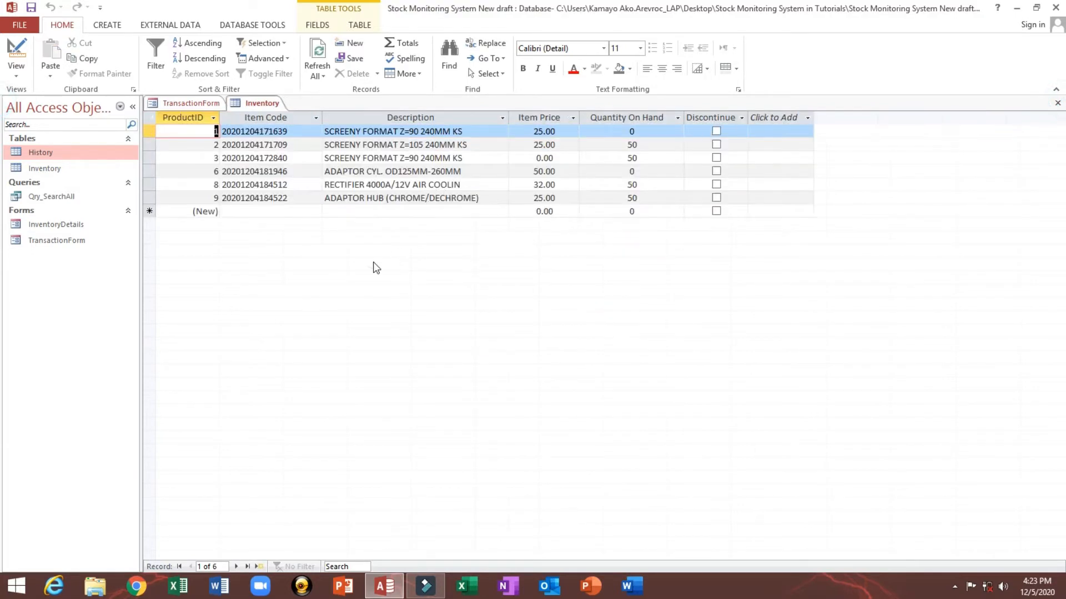
# Step: Close the Inventory table and return TransactionForm to Design view with the navigation pane collapsed
pyautogui.rightClick(373, 262)
pyautogui.click(1059, 101)
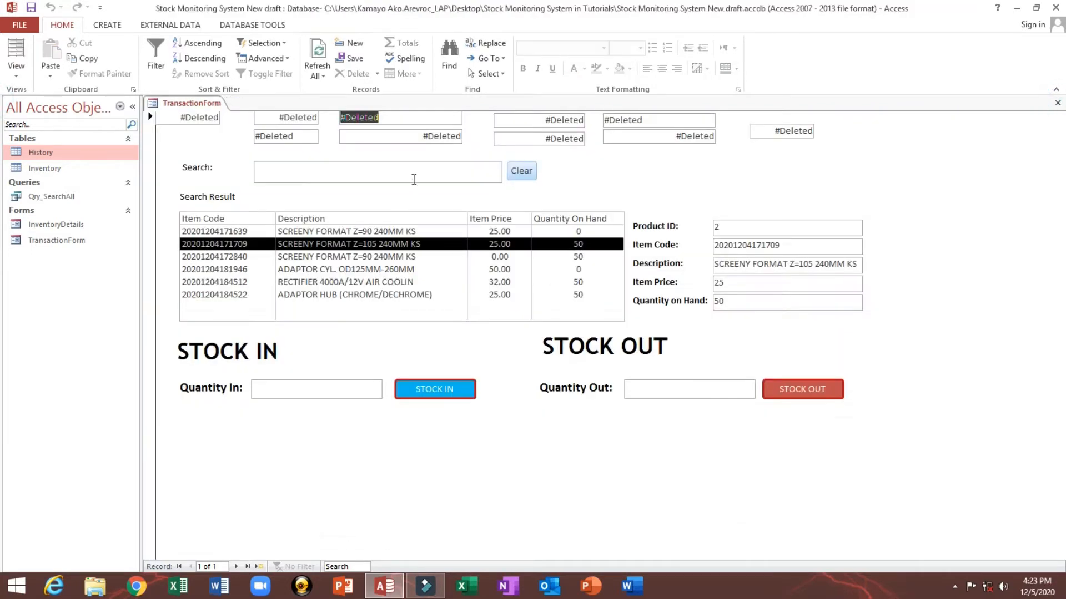
pyautogui.rightClick(411, 178)
pyautogui.rightClick(742, 158)
pyautogui.click(776, 199)
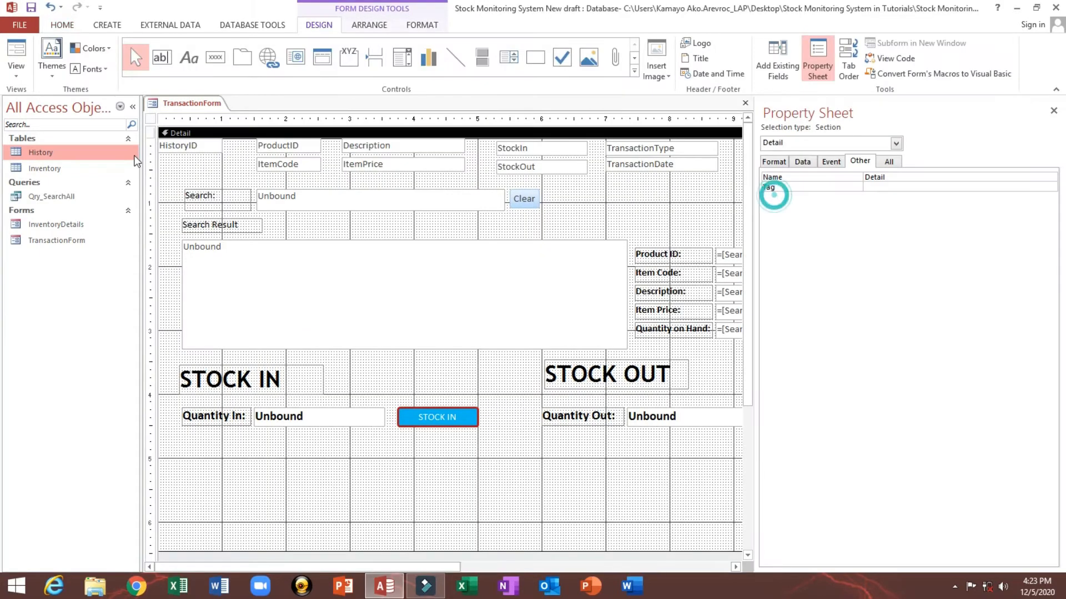
pyautogui.click(135, 105)
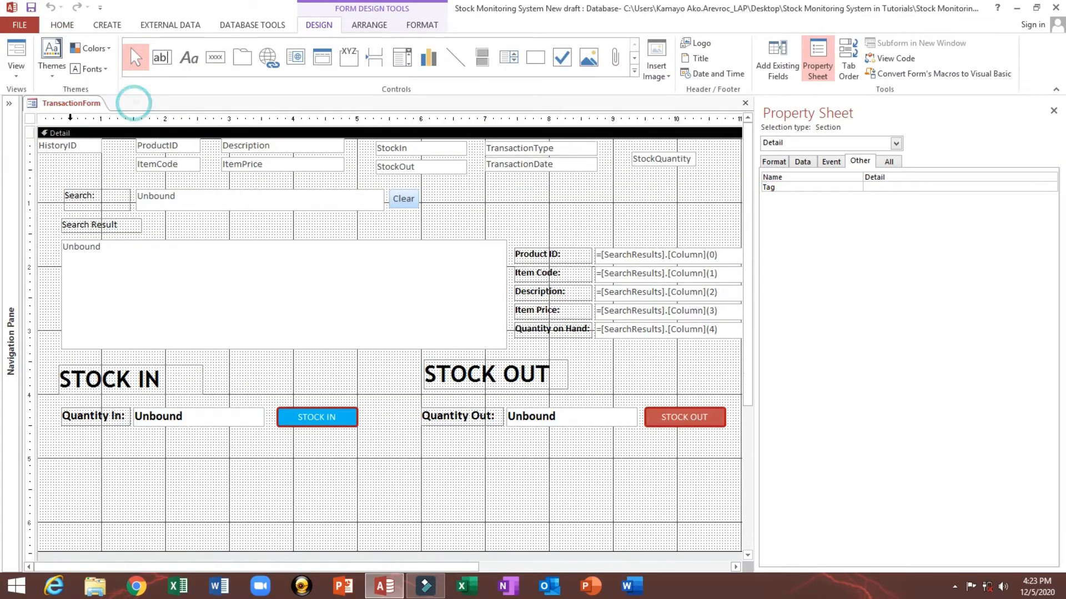
# Step: Select the whole form and create an event procedure for its On Current event
pyautogui.click(30, 118)
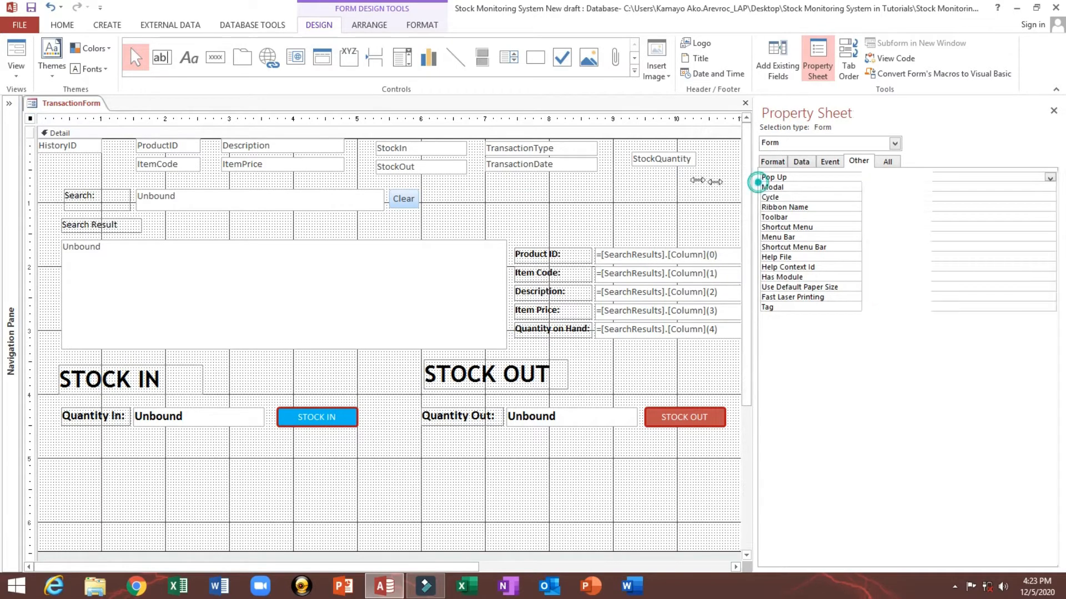
pyautogui.moveTo(755, 183); pyautogui.dragTo(676, 164)
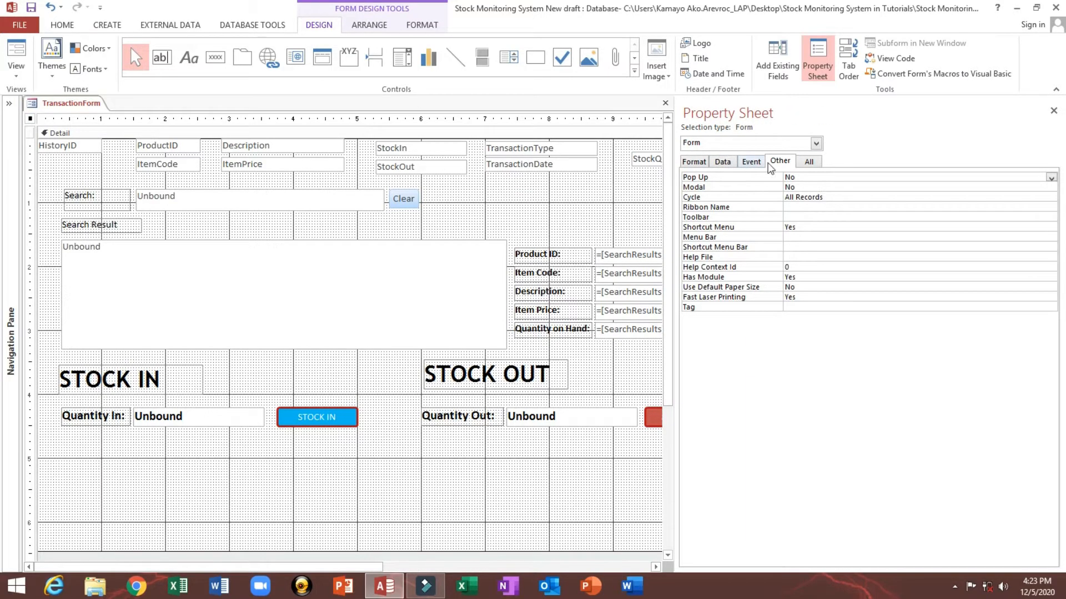
pyautogui.click(752, 161)
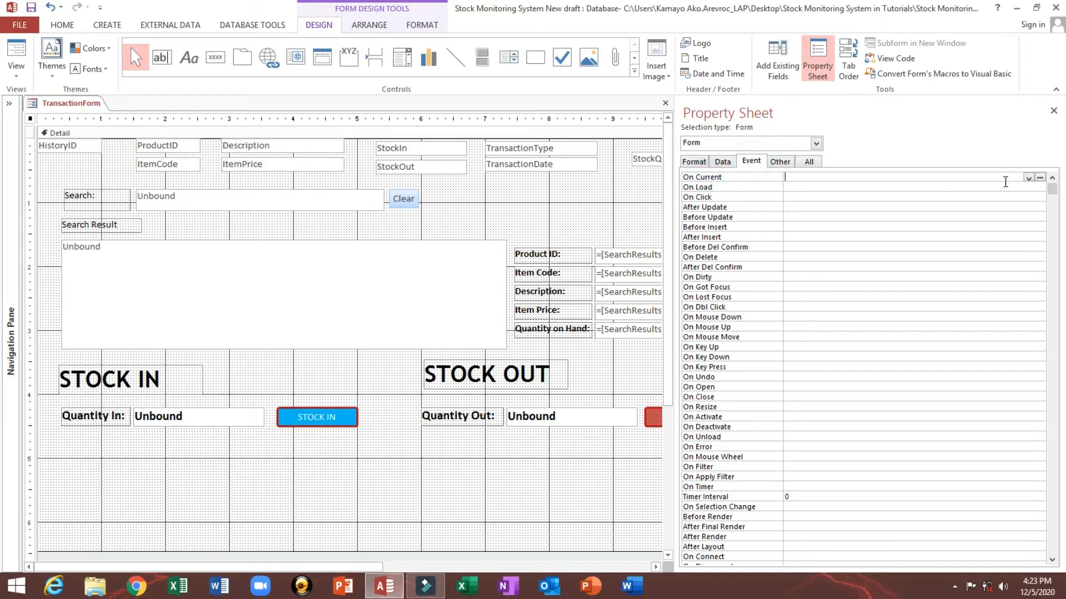
pyautogui.click(1028, 178)
pyautogui.click(1023, 187)
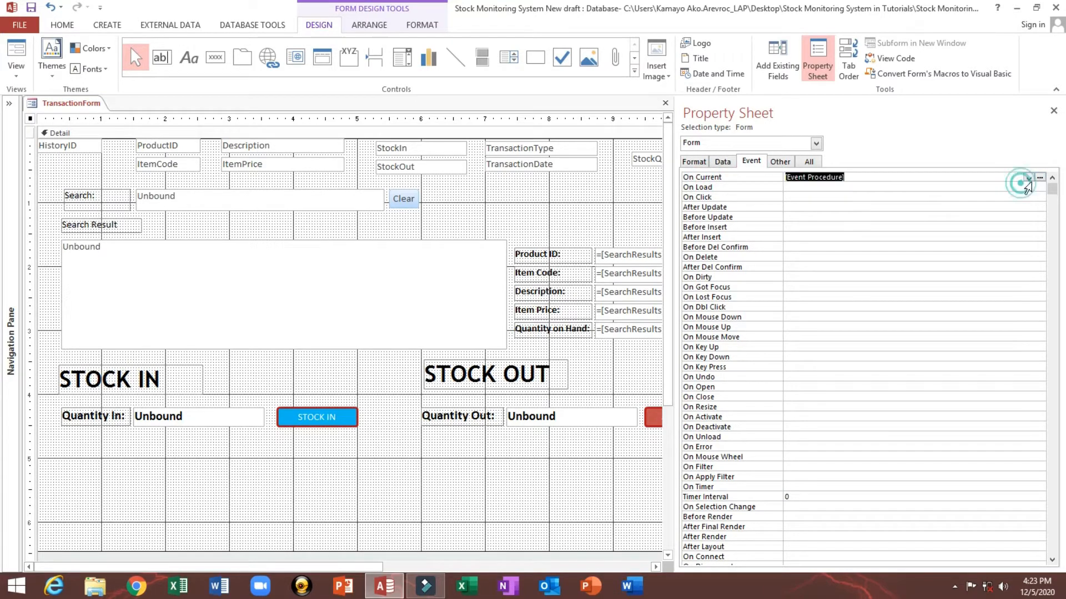
pyautogui.click(1040, 177)
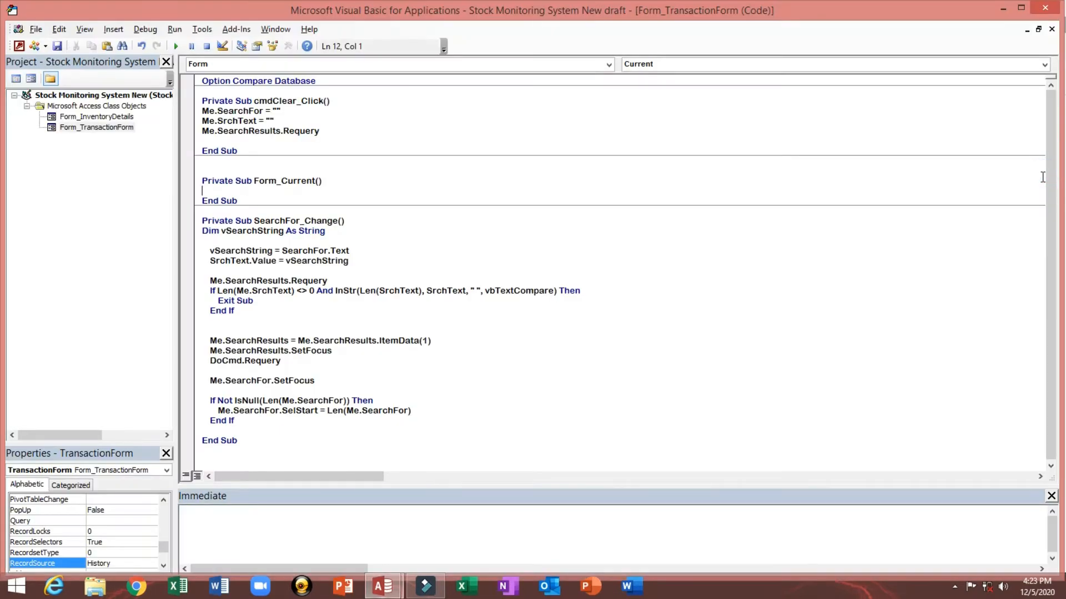
# Step: In Form_Current, write DoCmd.GoToRecord acActiveDataObject, , acNewRec and close the VBA editor
pyautogui.write('docmd.')
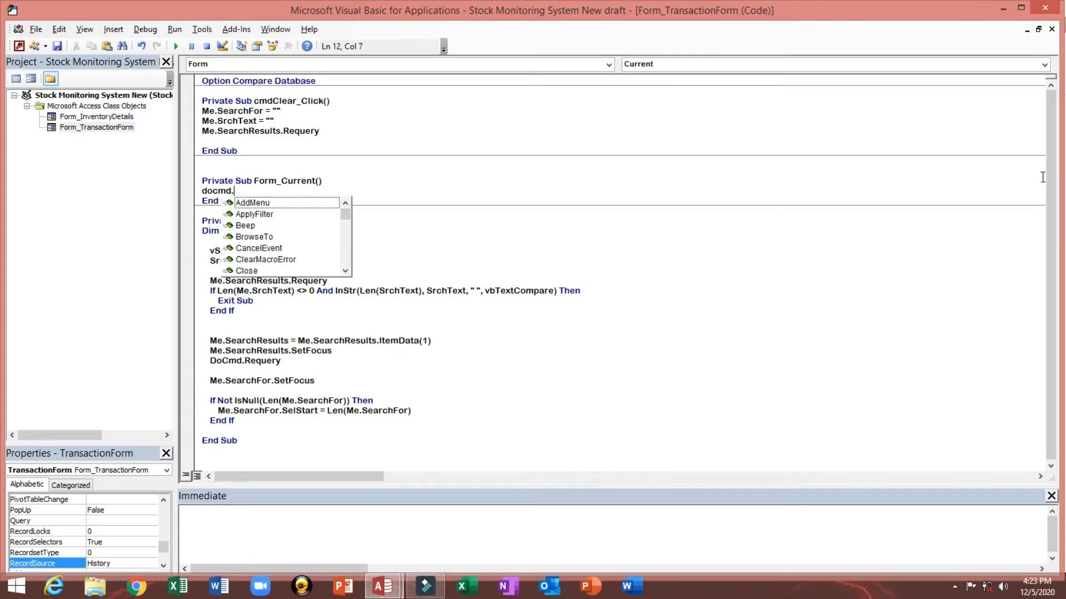
pyautogui.write('g')
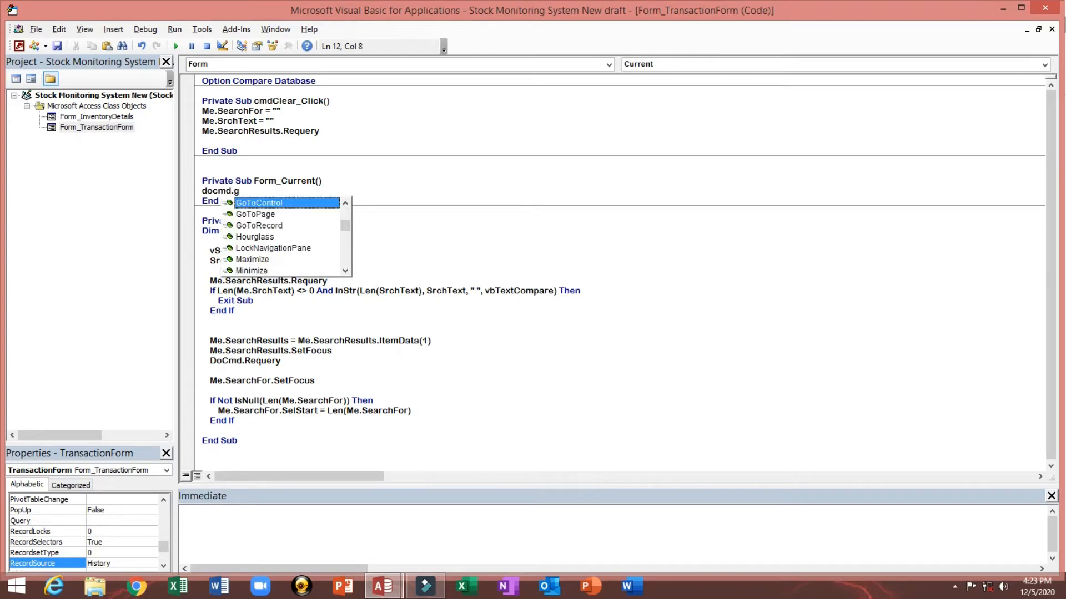
pyautogui.press('Down')
pyautogui.press('Down')
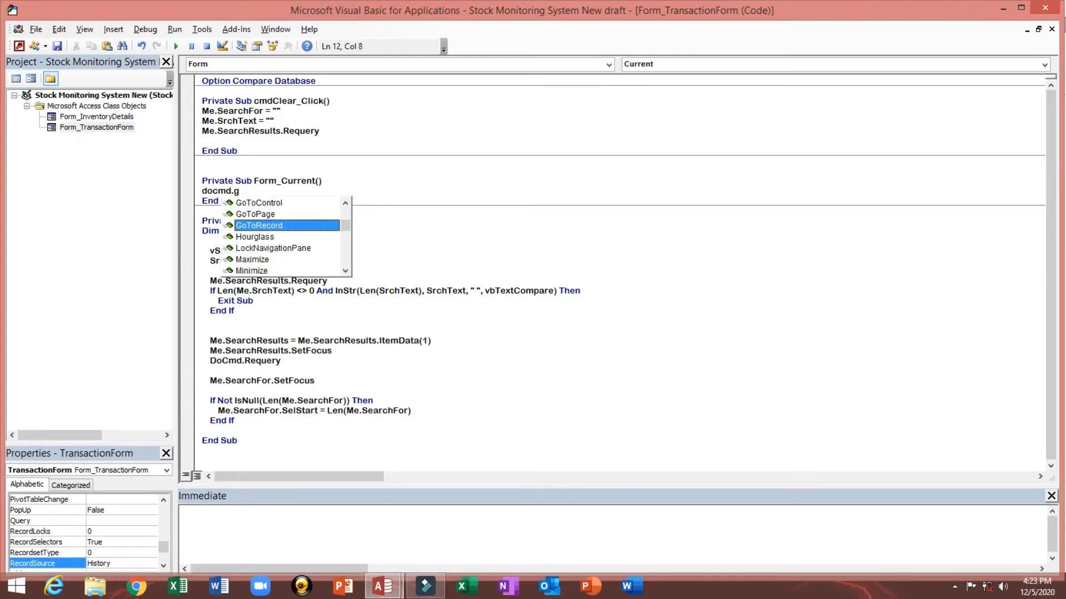
pyautogui.press('Tab')
pyautogui.write('A')
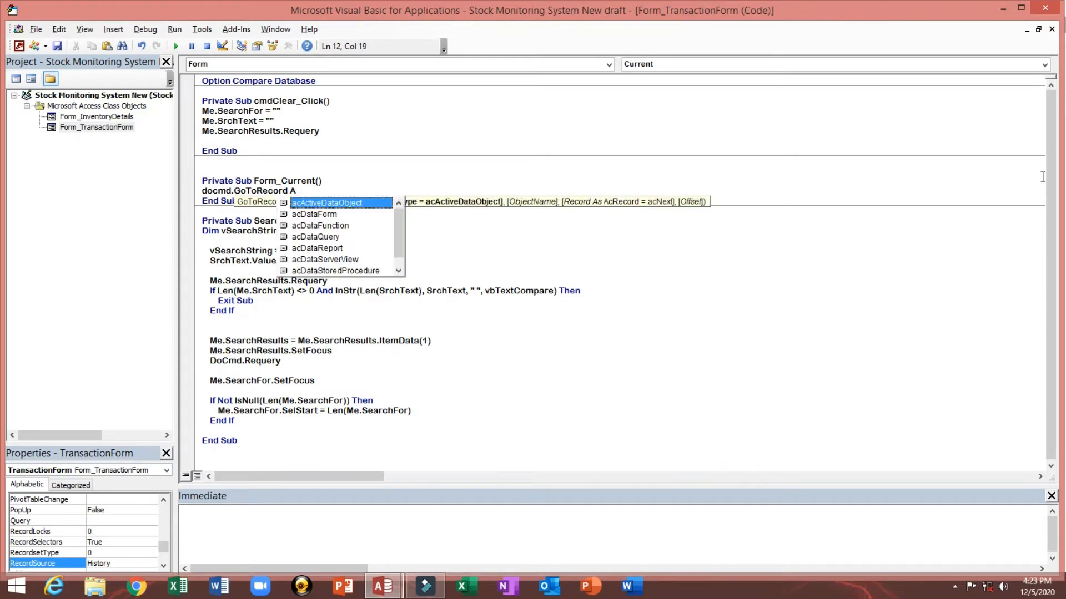
pyautogui.press('Tab')
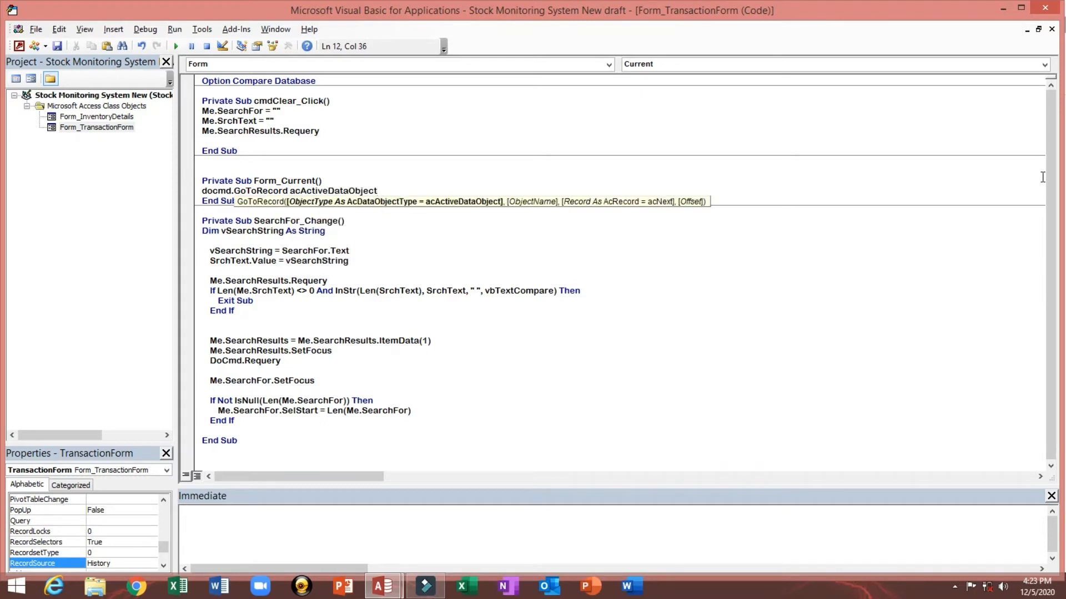
pyautogui.write(',,')
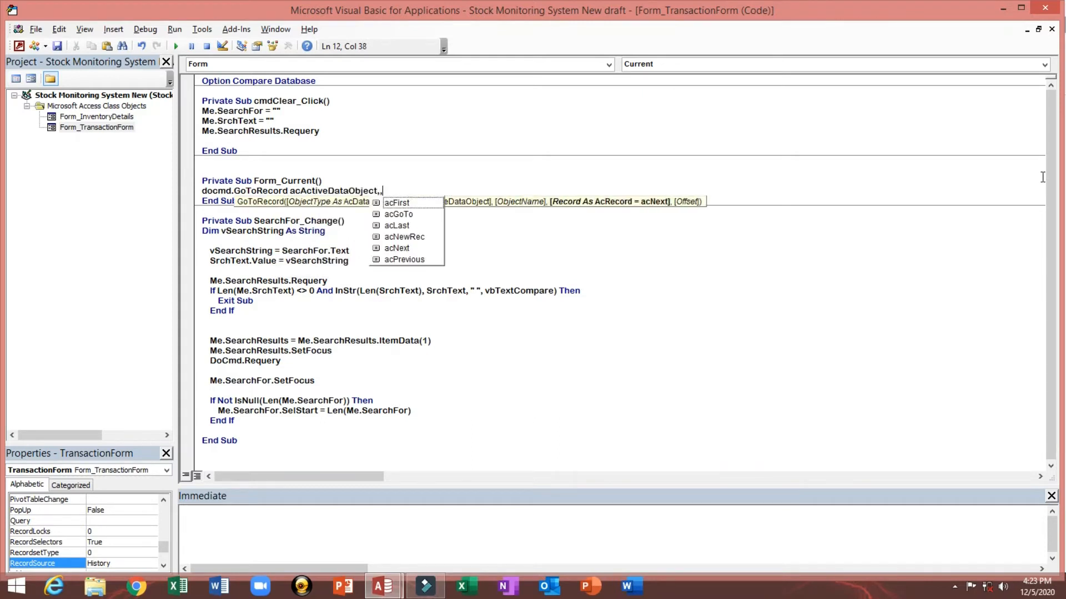
pyautogui.press('Down')
pyautogui.press('Down')
pyautogui.press('Down')
pyautogui.press('Down')
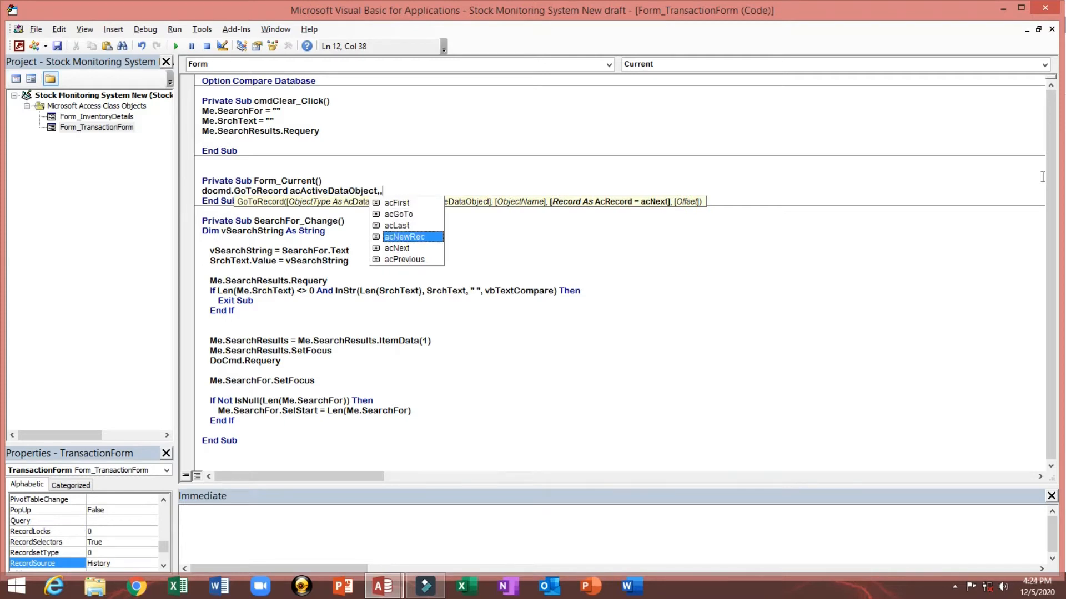
pyautogui.press('Tab')
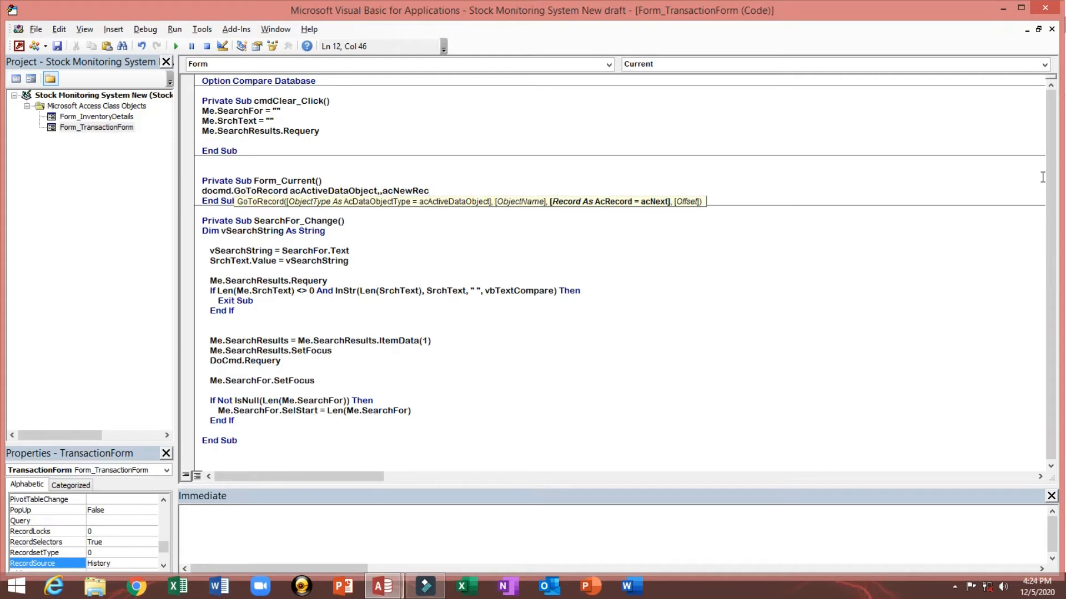
pyautogui.press('Return')
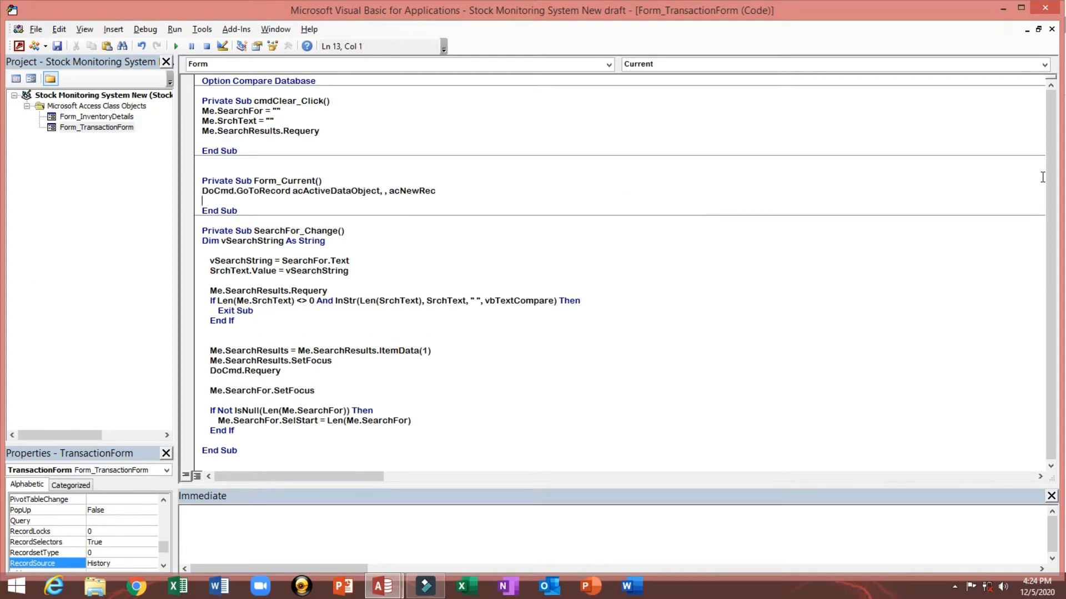
pyautogui.press('BackSpace')
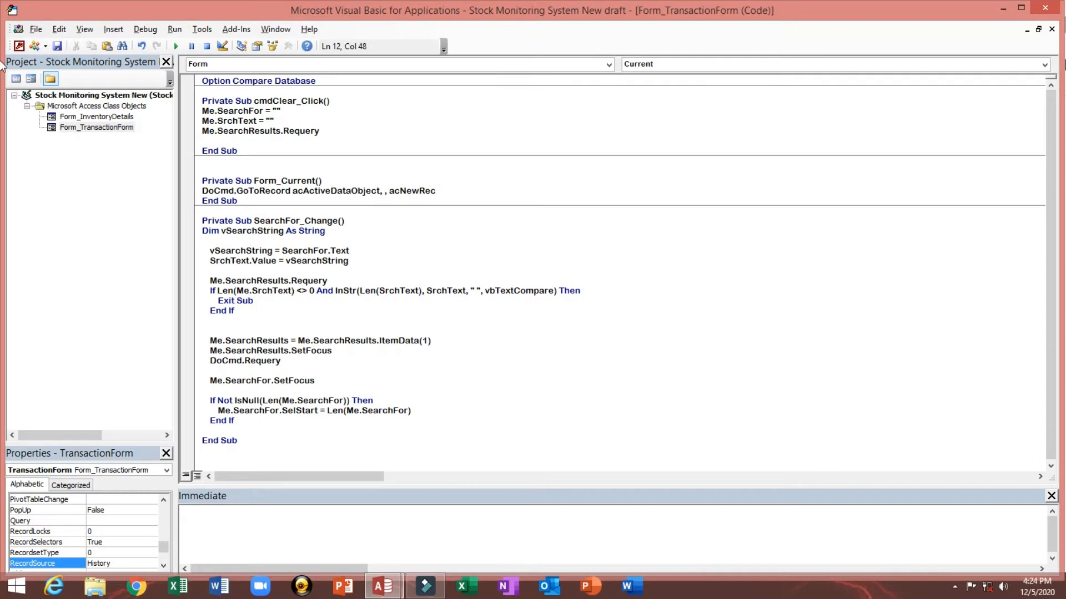
pyautogui.click(1048, 7)
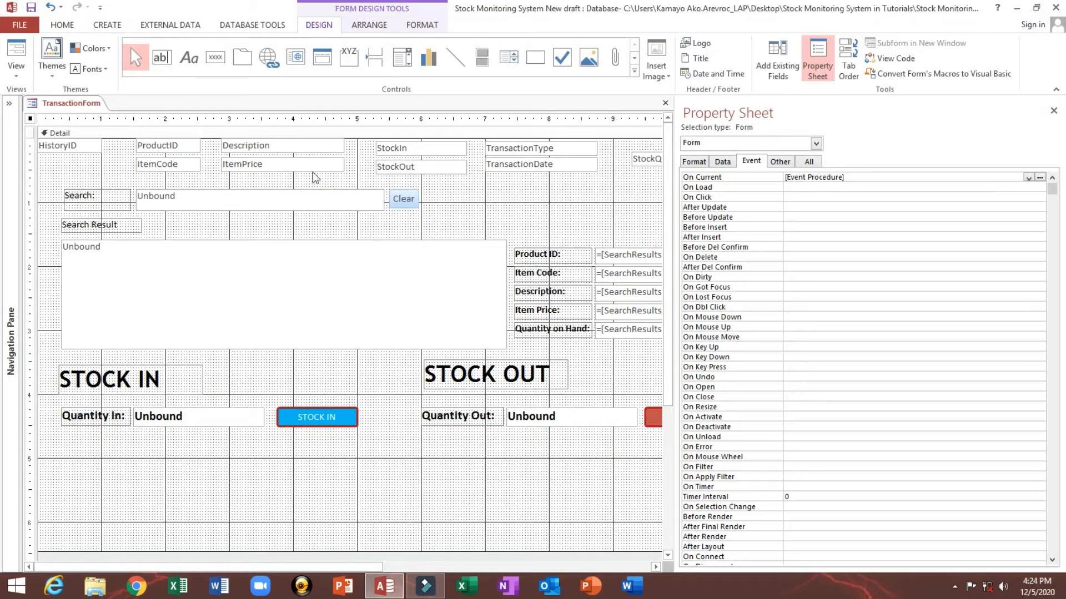
# Step: Create an On Load event procedure for the form and paste the same GoToRecord acNewRec line into Form_Load
pyautogui.click(703, 189)
pyautogui.click(1028, 188)
pyautogui.click(964, 197)
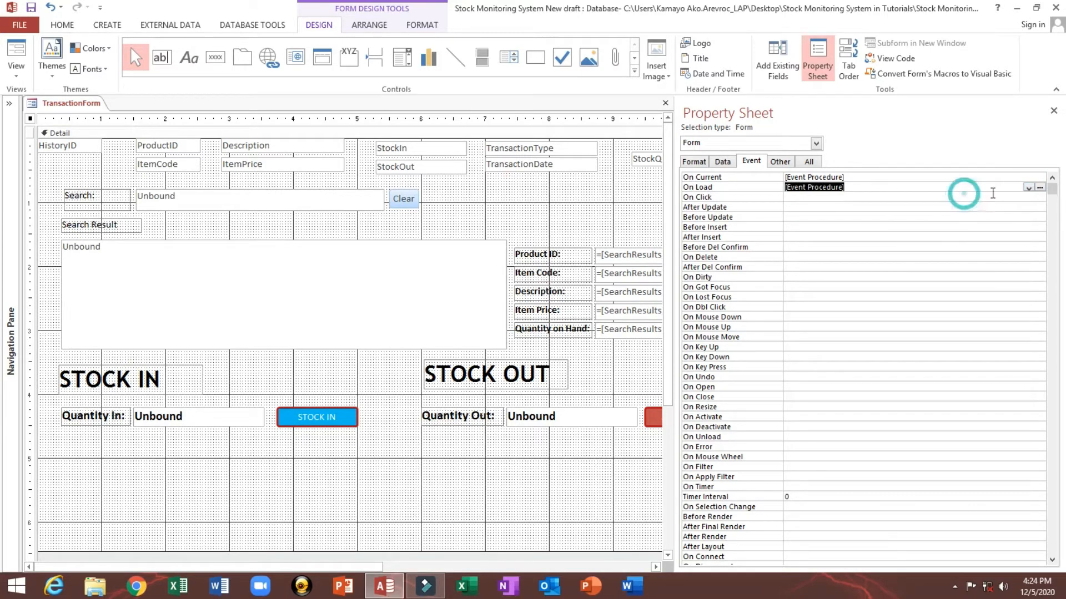
pyautogui.click(1039, 188)
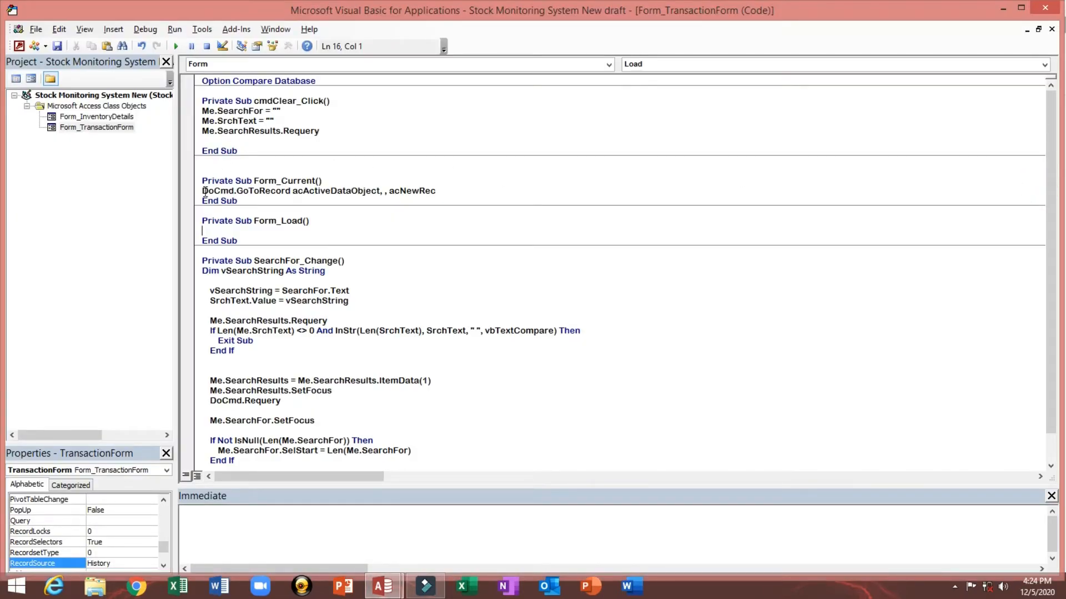
pyautogui.moveTo(202, 190); pyautogui.dragTo(445, 191)
pyautogui.hotkey('ctrl', 'c')
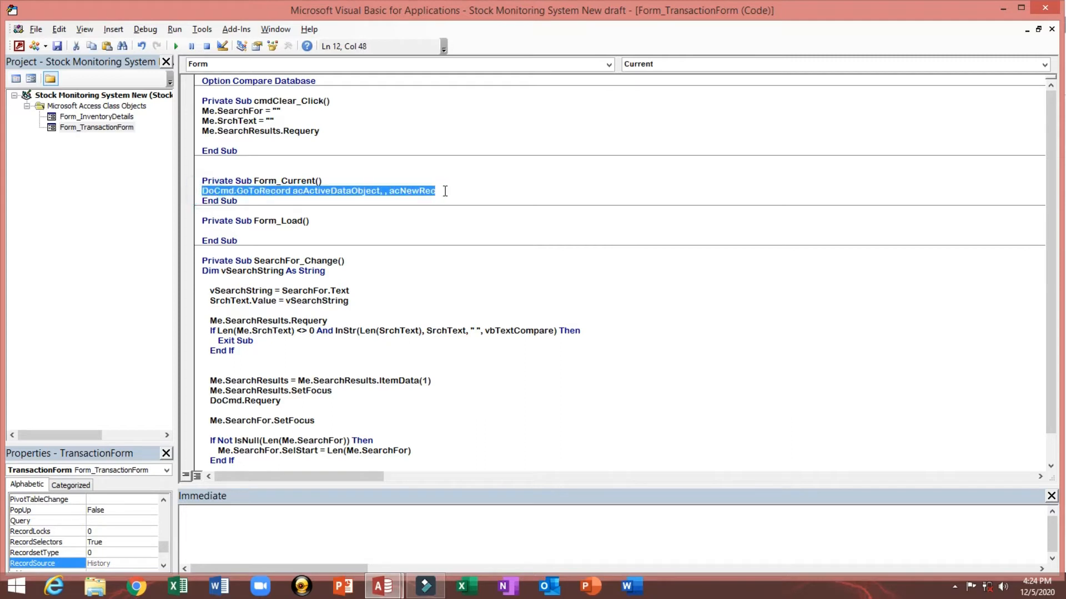
pyautogui.click(215, 230)
pyautogui.hotkey('ctrl', 'v')
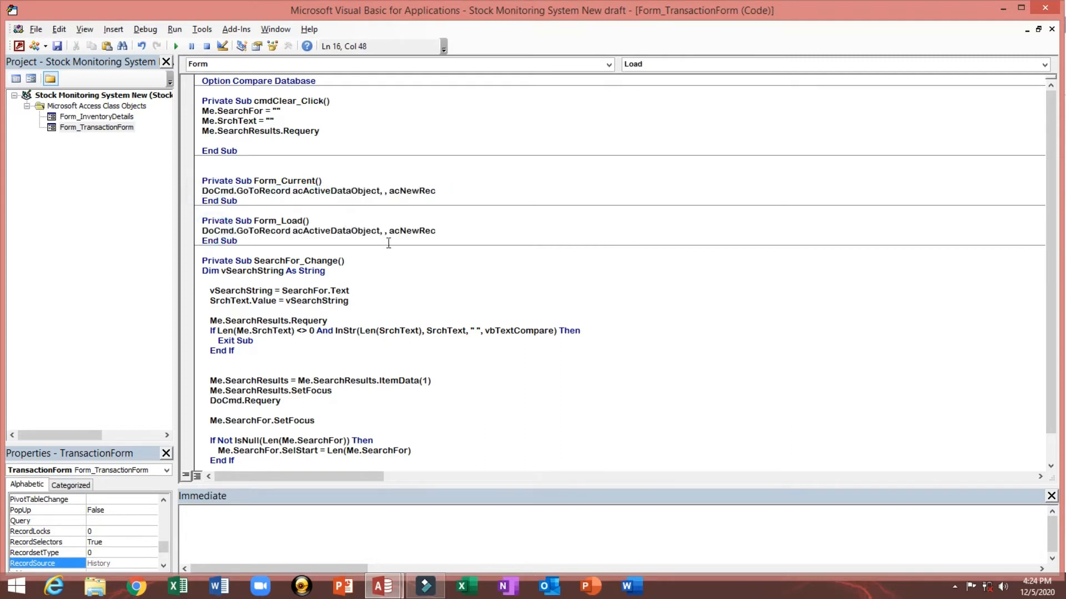
# Step: Review the GoToRecord lines in the Form_Load and Form_Current procedures
pyautogui.click(453, 230)
pyautogui.moveTo(454, 230); pyautogui.dragTo(205, 230)
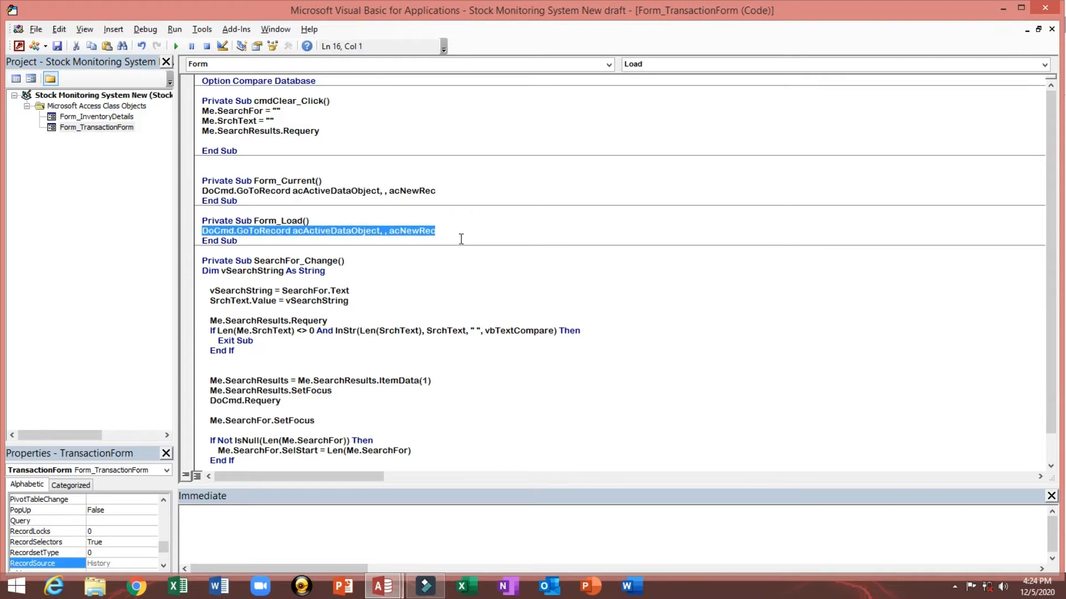
pyautogui.click(461, 239)
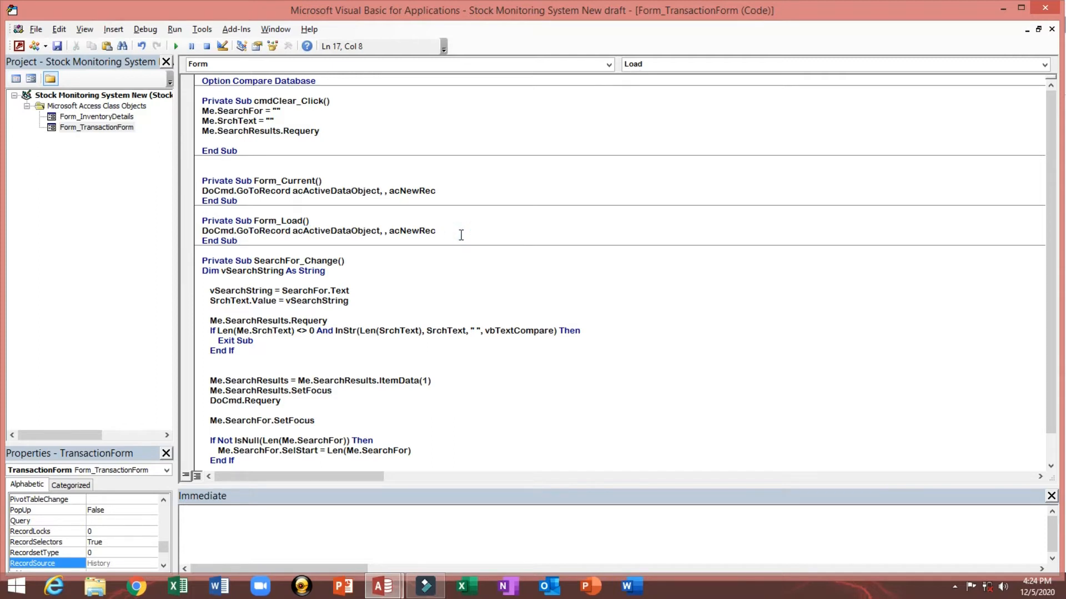
pyautogui.moveTo(459, 231); pyautogui.dragTo(193, 230)
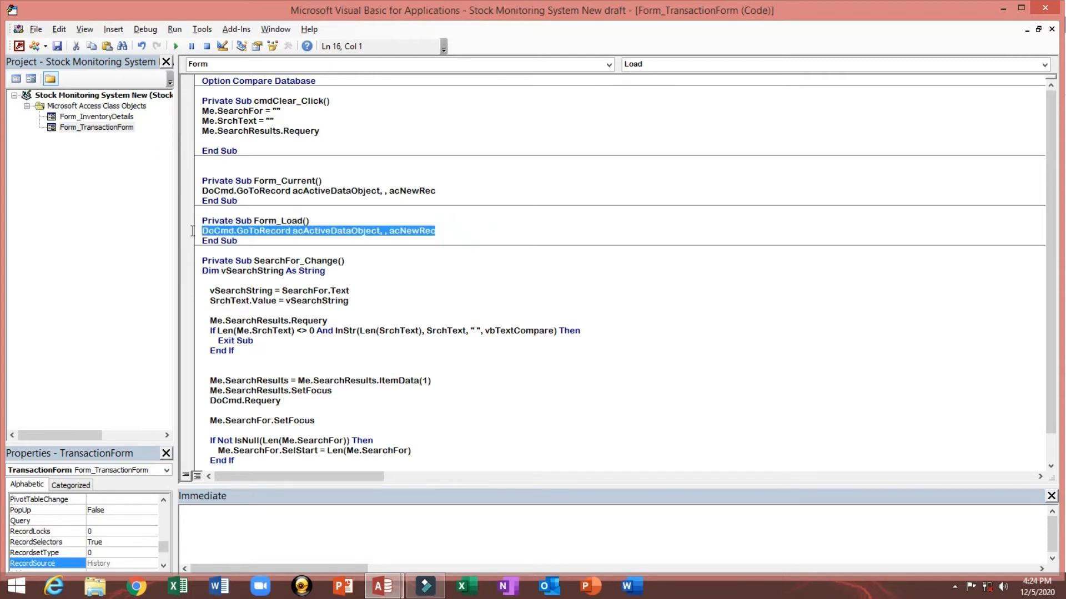
pyautogui.moveTo(478, 229); pyautogui.dragTo(201, 232)
pyautogui.moveTo(201, 192)
pyautogui.mouseDown()
pyautogui.moveTo(469, 189)
pyautogui.moveTo(209, 195)
pyautogui.mouseUp()
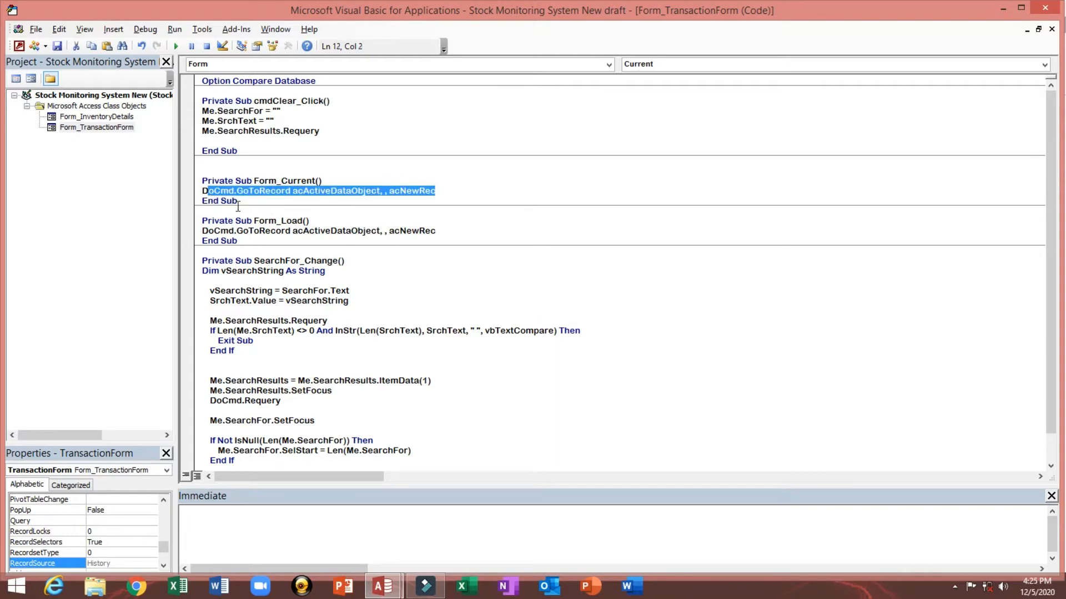
pyautogui.click(222, 192)
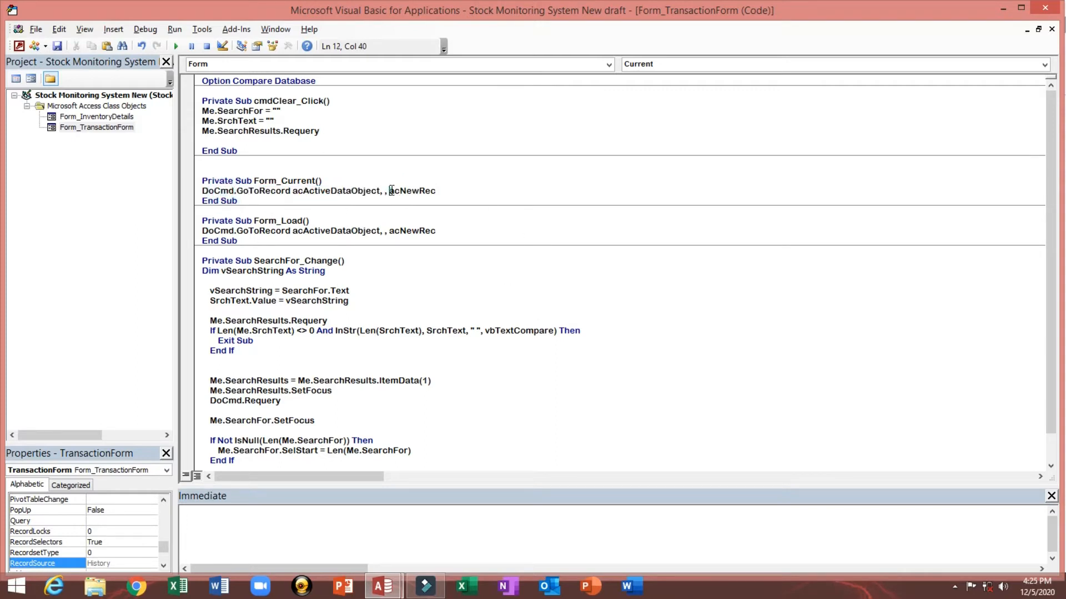
pyautogui.moveTo(390, 191); pyautogui.dragTo(491, 191)
# Step: Return to the form design and select the STOCK IN button
pyautogui.click(20, 46)
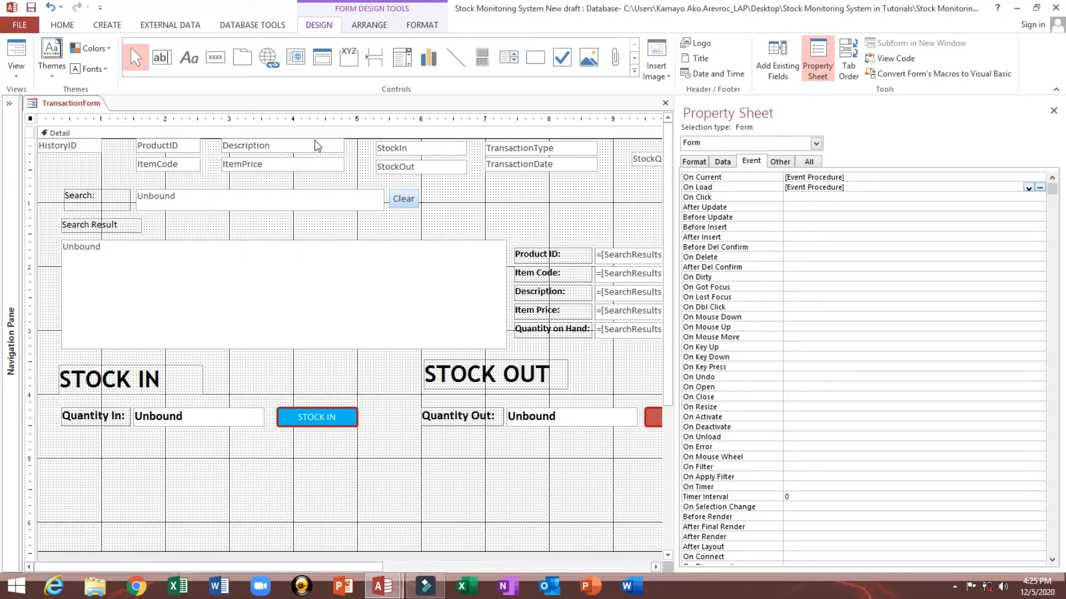
pyautogui.click(315, 421)
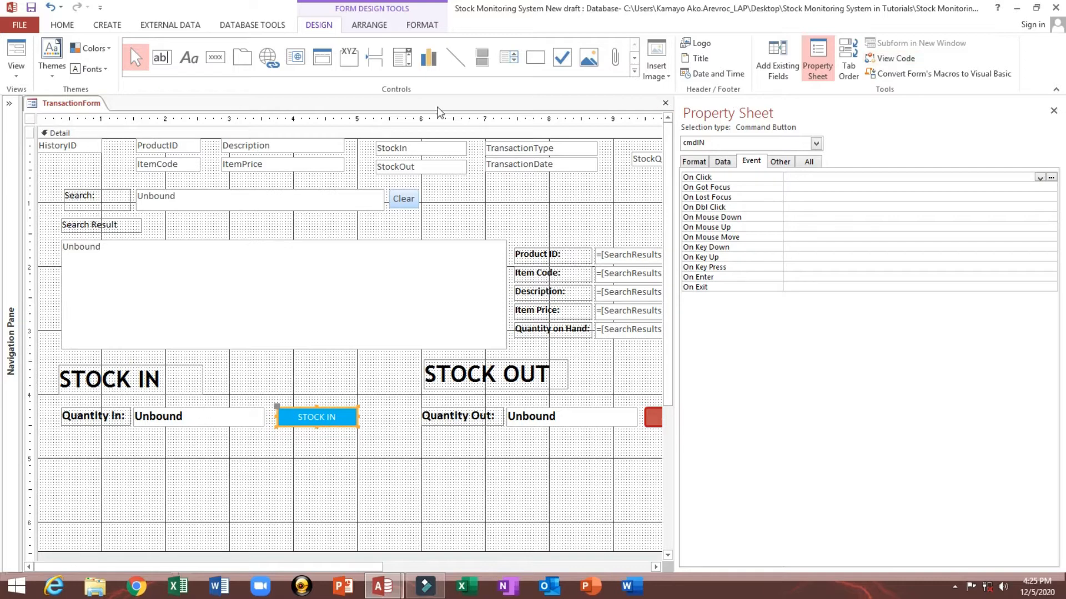
# Step: Open the form's On Load procedure and add Me.SearchResults = Me.SearchResults.ItemData(1) below the GoToRecord line
pyautogui.click(722, 161)
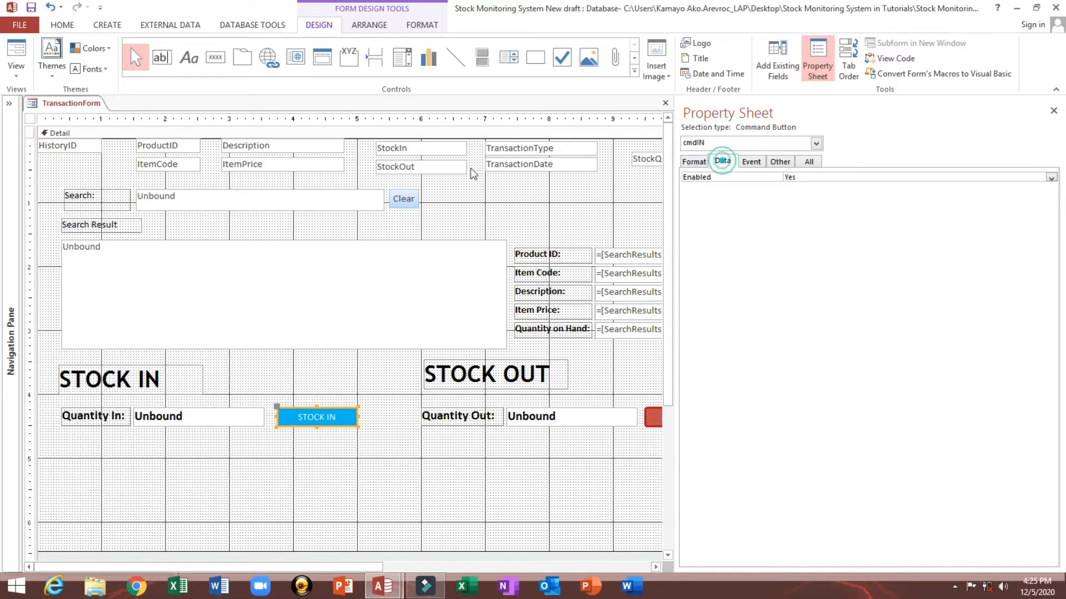
pyautogui.click(31, 119)
pyautogui.click(744, 160)
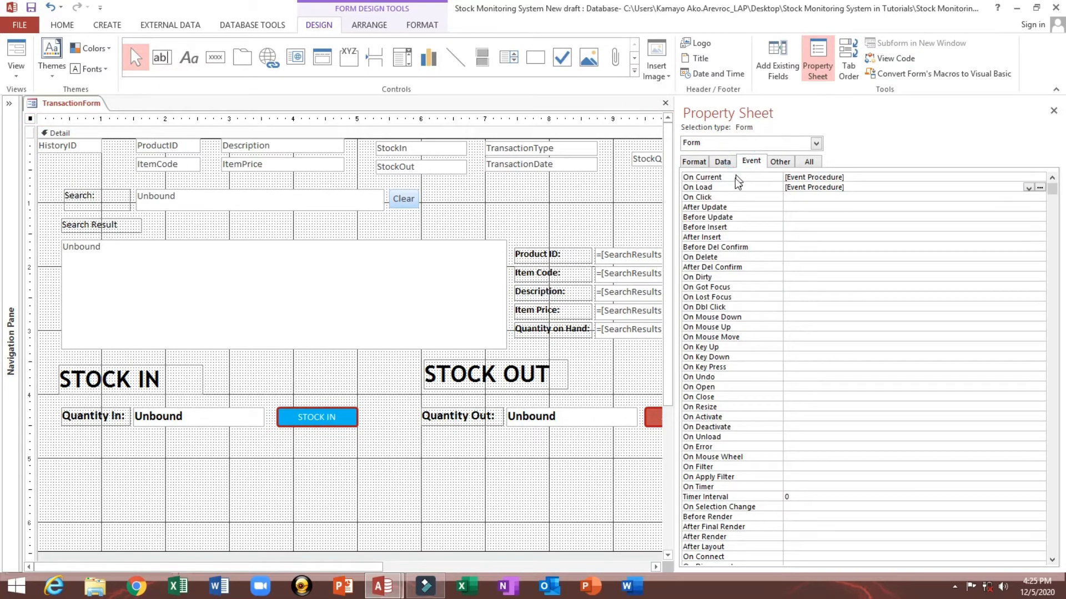
pyautogui.click(728, 187)
pyautogui.click(1039, 189)
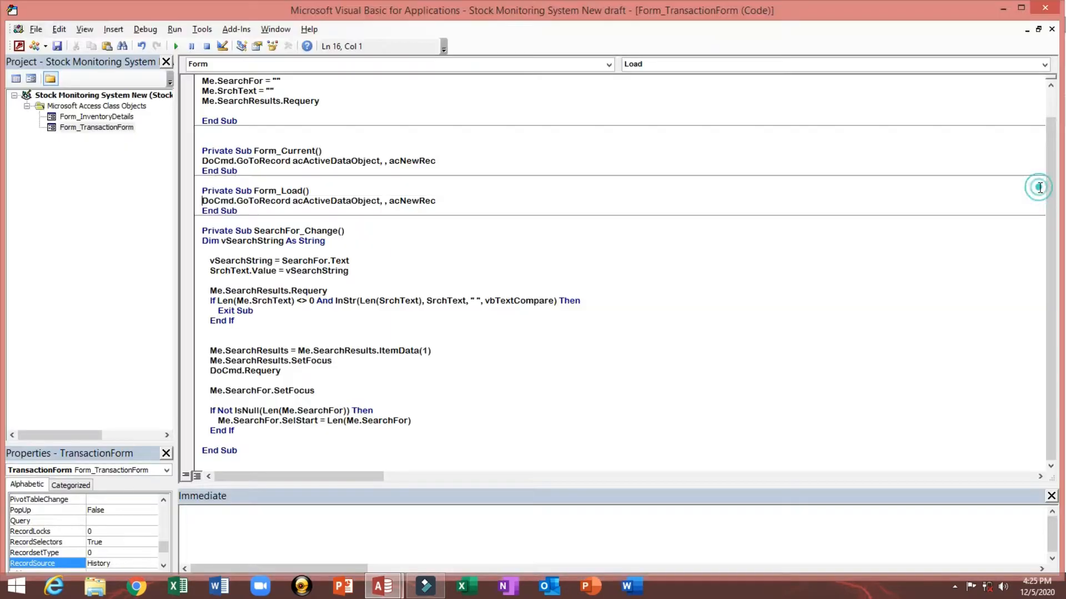
pyautogui.click(459, 203)
pyautogui.press('Return')
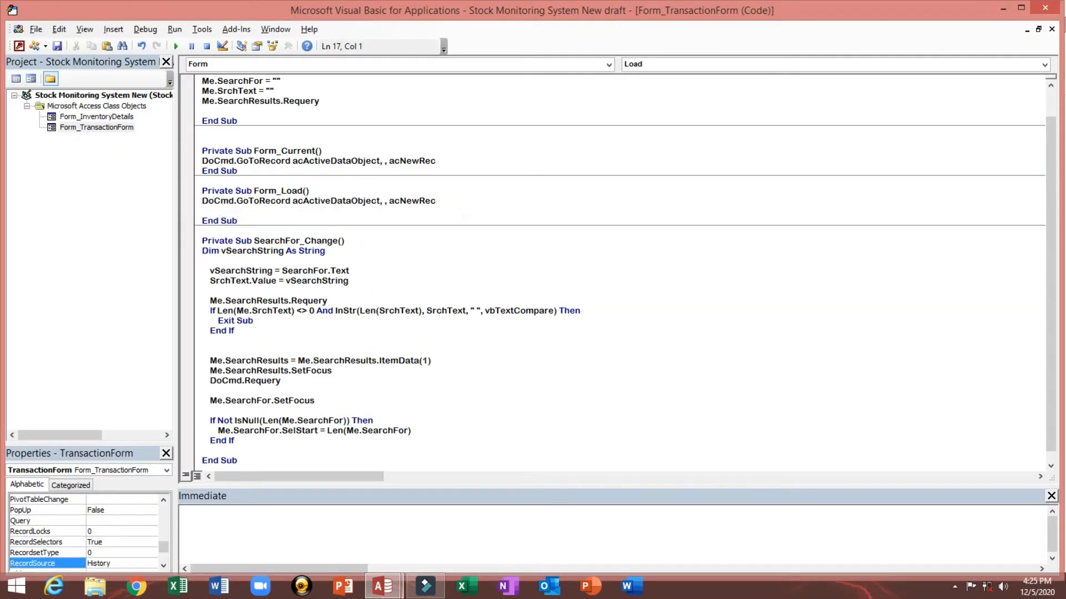
pyautogui.write('Me.se')
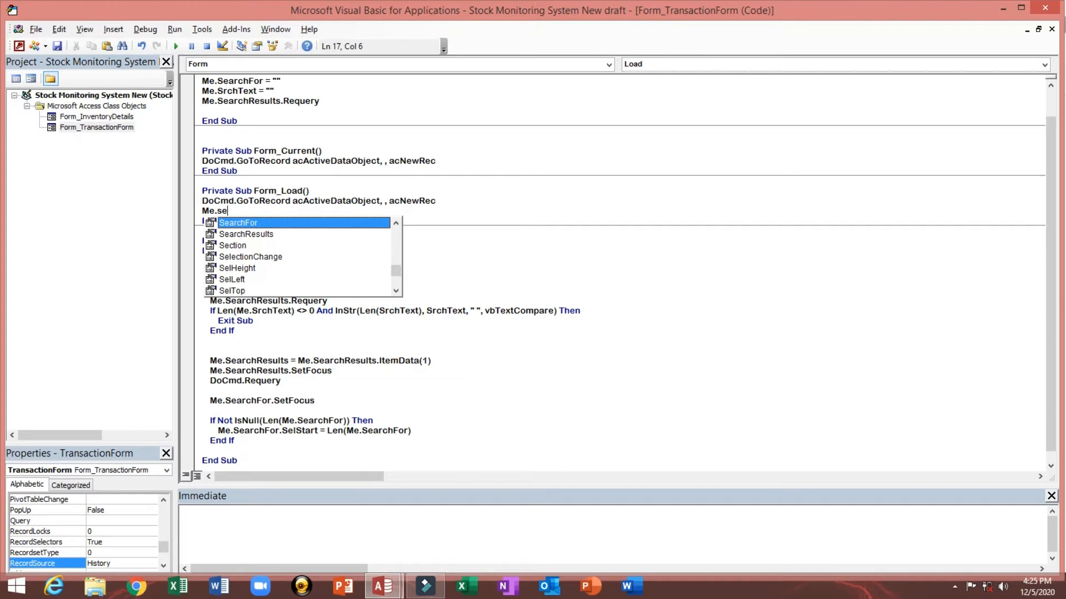
pyautogui.press('Down')
pyautogui.press('Tab')
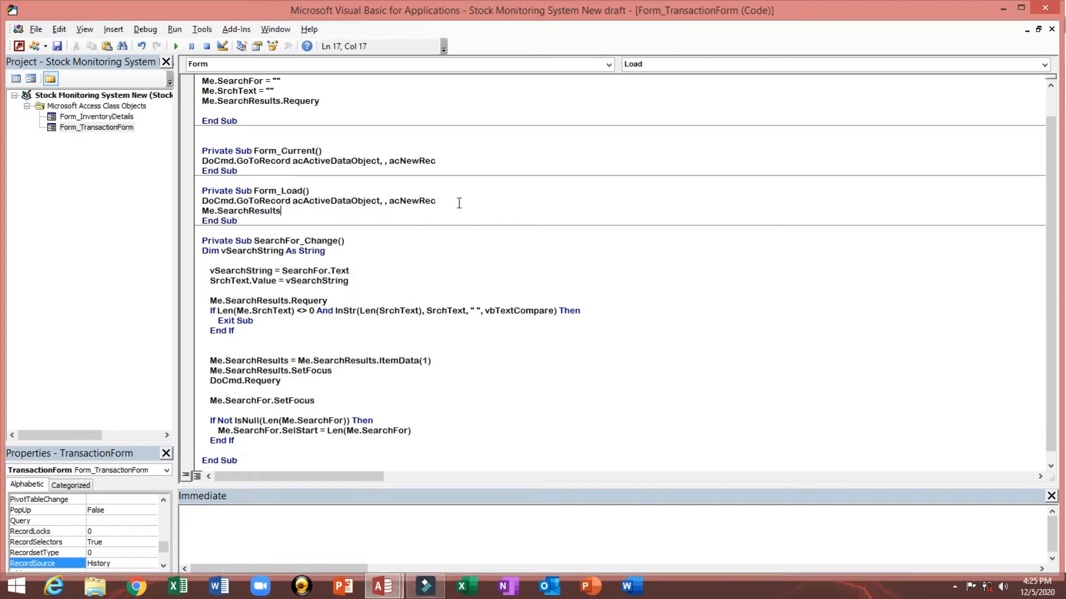
pyautogui.write('=Me.sea')
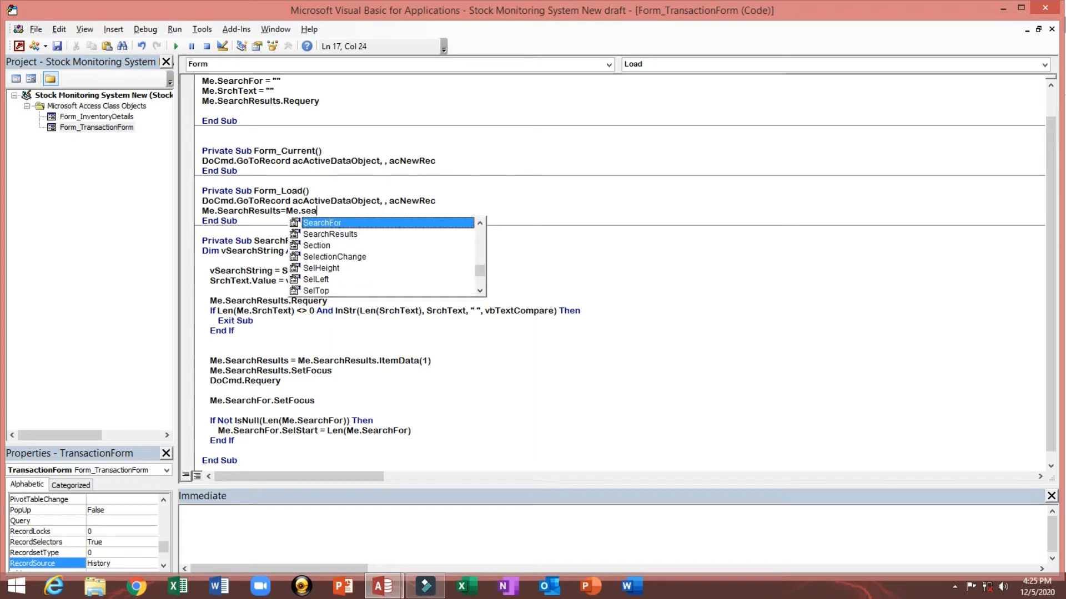
pyautogui.press('Down')
pyautogui.press('Tab')
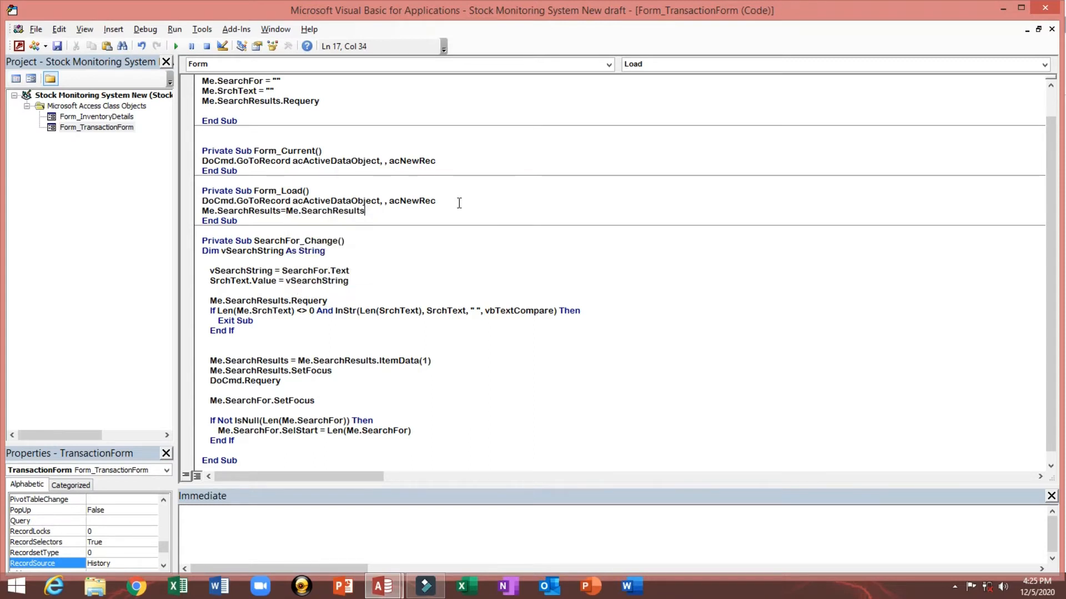
pyautogui.write('.Item')
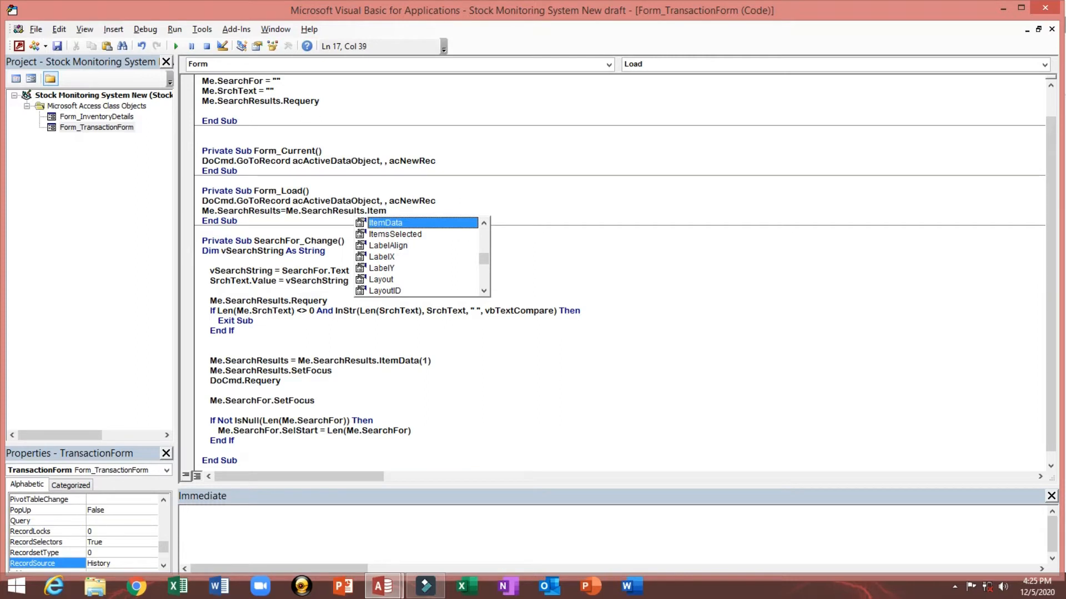
pyautogui.press('Tab')
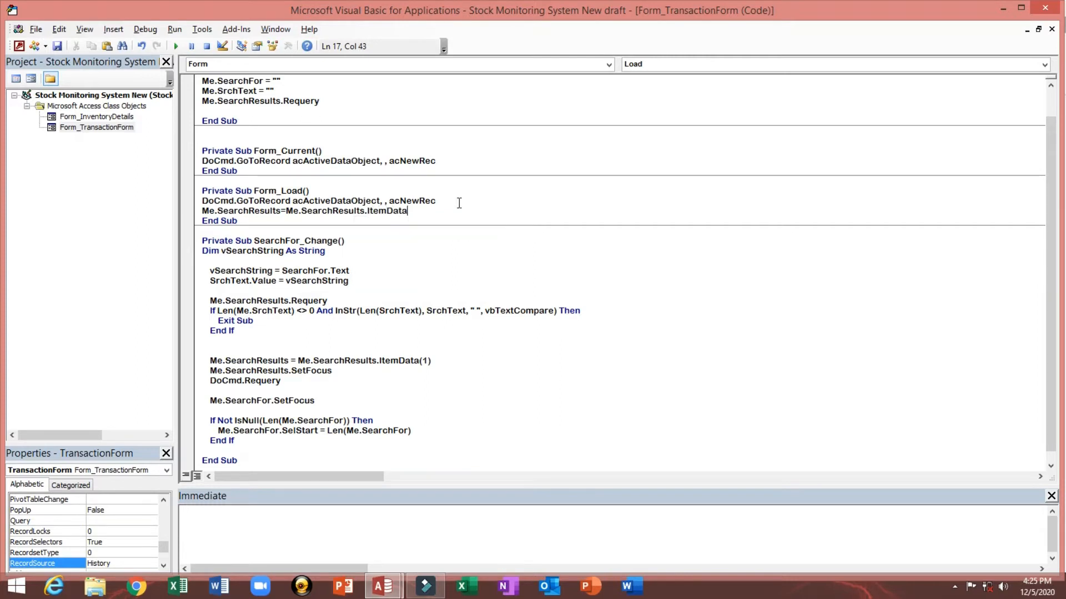
pyautogui.write('(1')
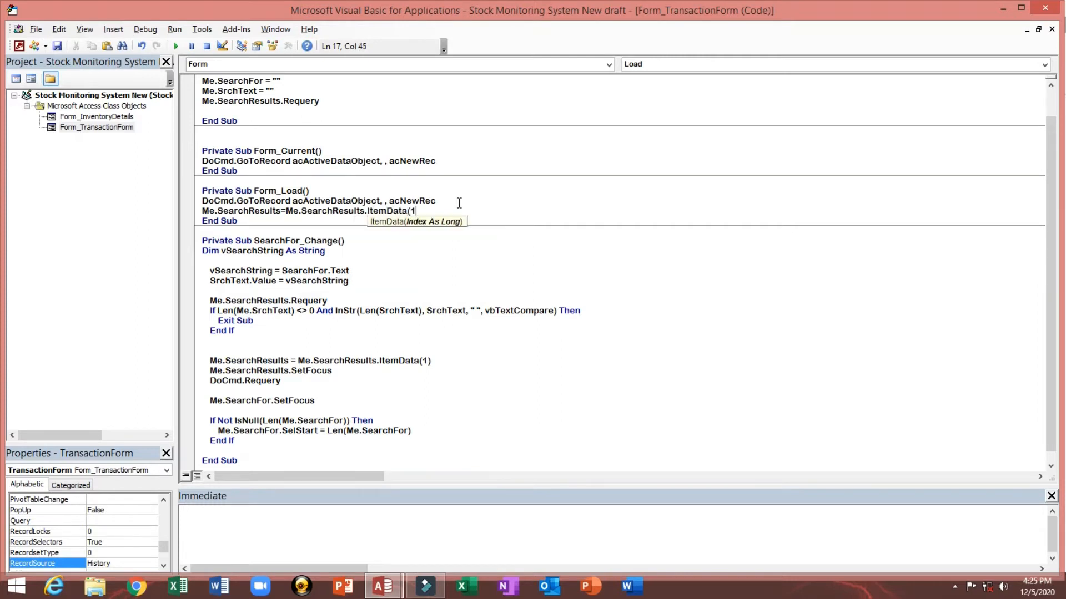
pyautogui.write(')')
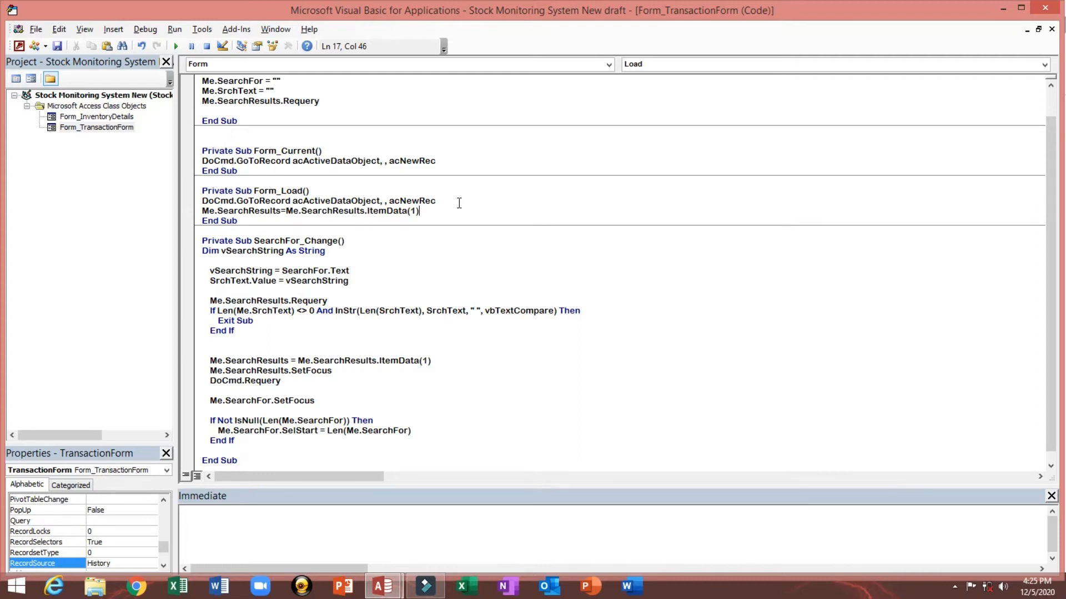
pyautogui.press('Return')
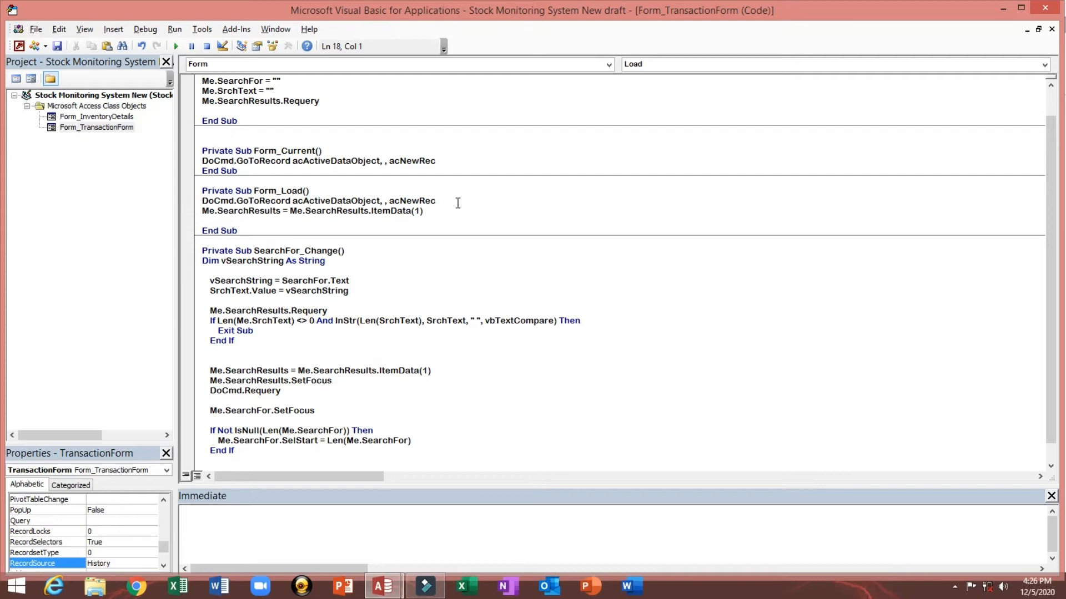
# Step: Add the line Me.SearchFor.SetFocus to the end of the Form_Load procedure
pyautogui.click(19, 47)
pyautogui.click(167, 255)
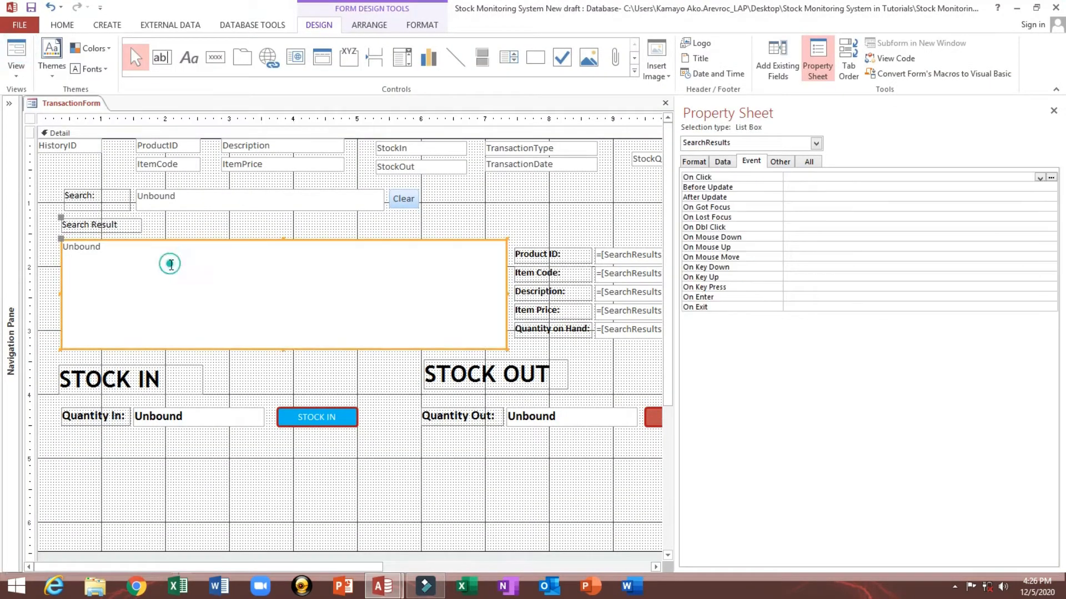
pyautogui.click(30, 118)
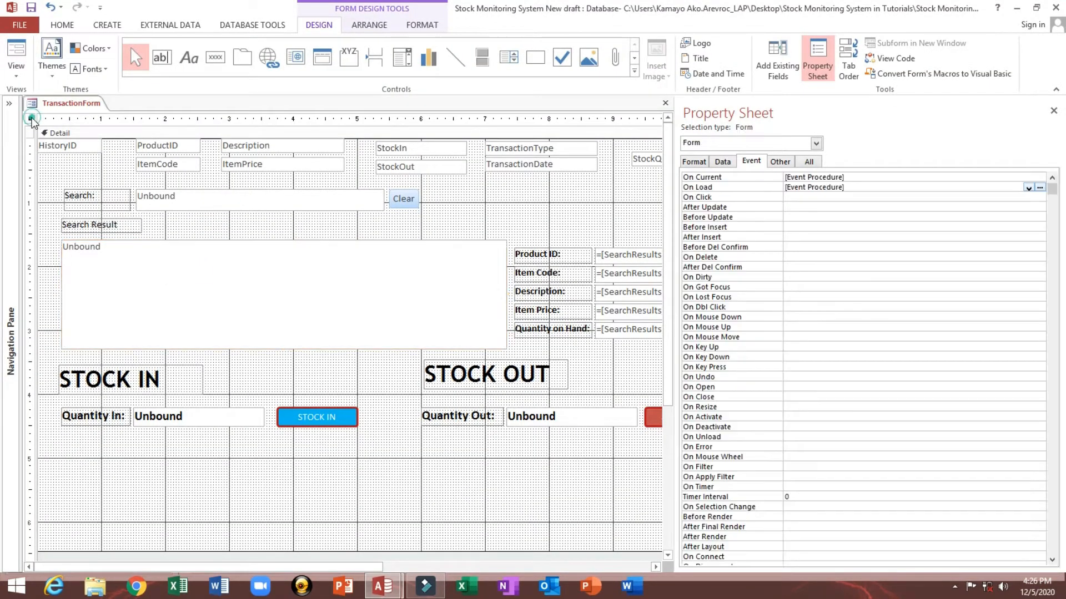
pyautogui.click(1040, 188)
pyautogui.click(456, 193)
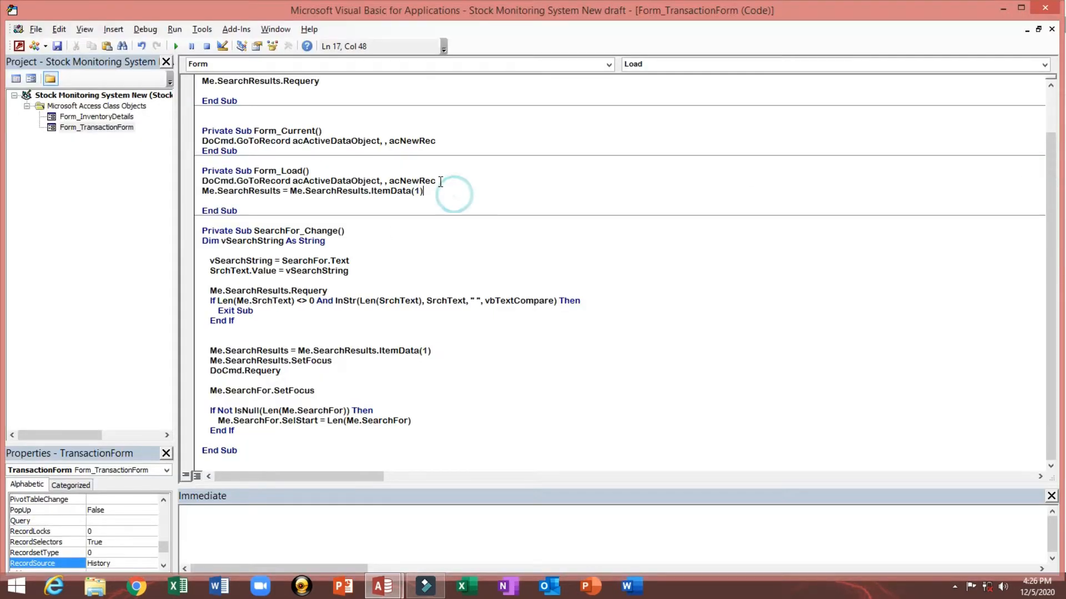
pyautogui.press('Return')
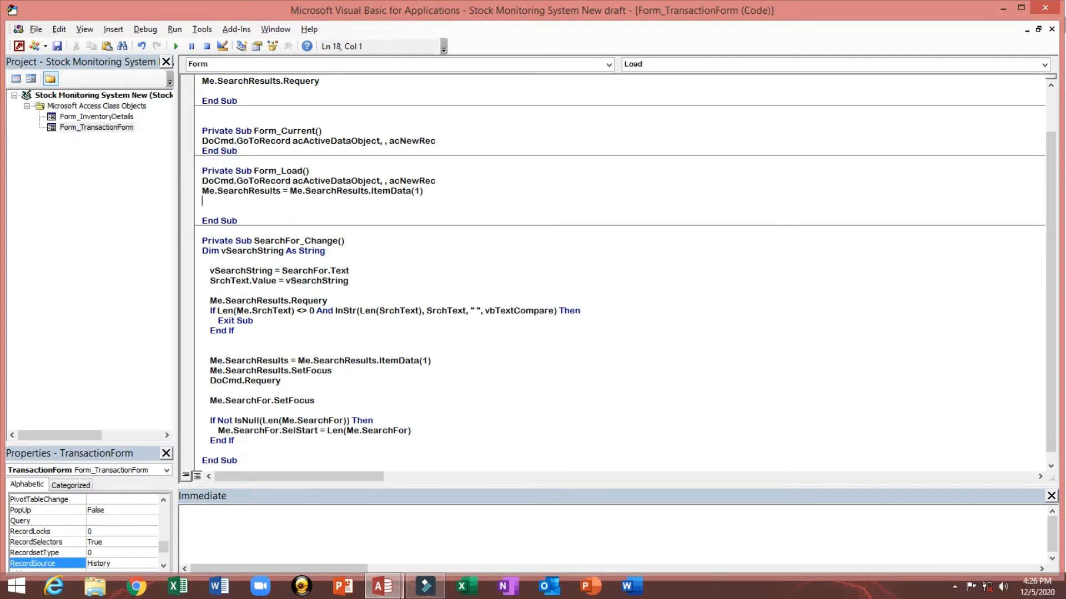
pyautogui.write('me.')
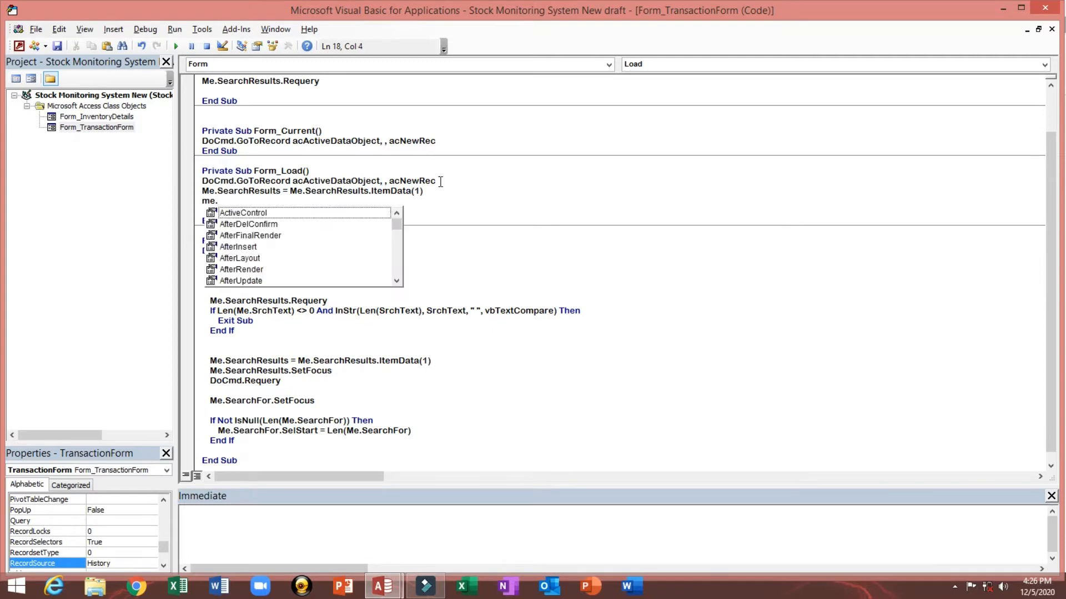
pyautogui.write('sea')
pyautogui.press('Tab')
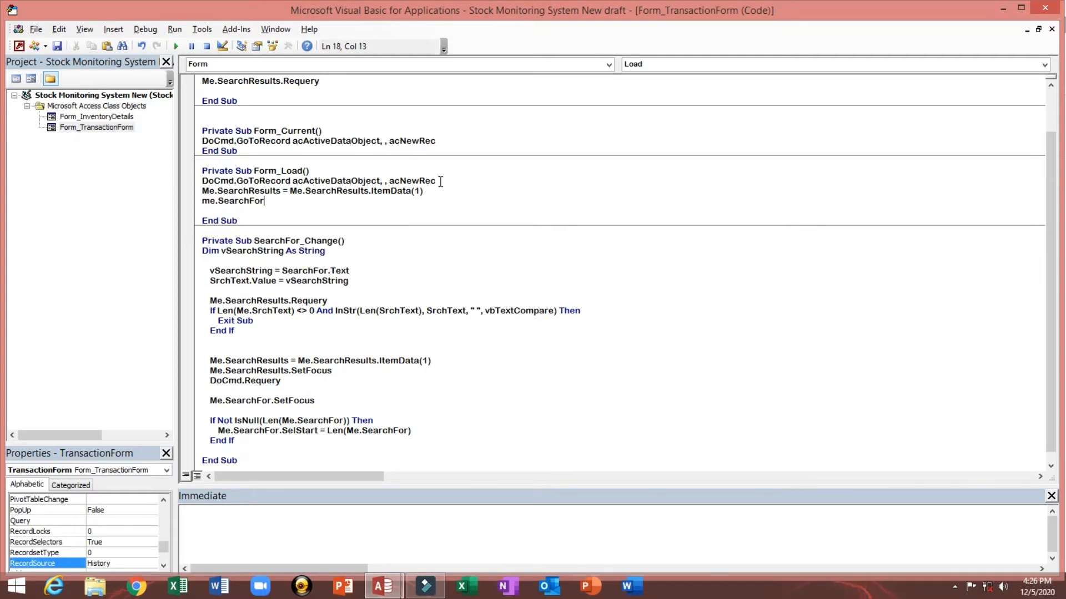
pyautogui.write('.se')
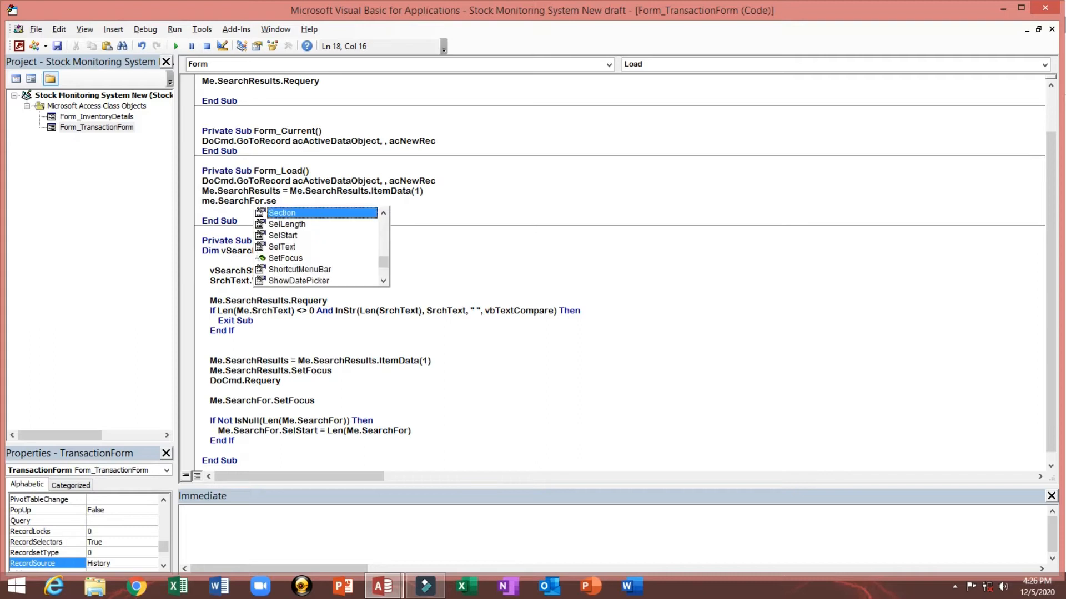
pyautogui.write('t')
pyautogui.press('Tab')
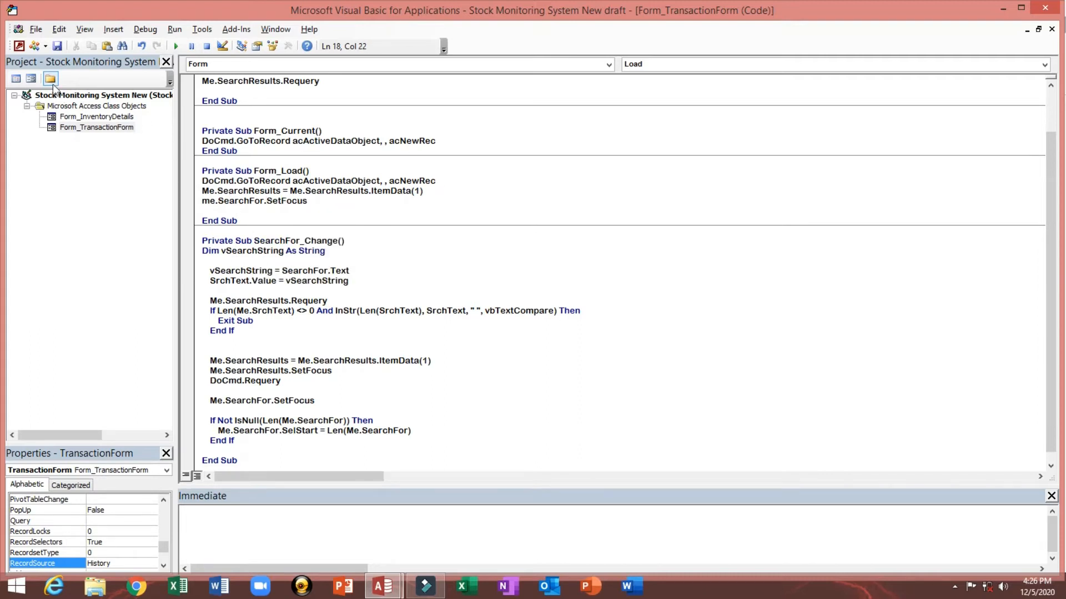
# Step: Switch to form view to test the form on the new record, then return to design view
pyautogui.click(20, 47)
pyautogui.click(209, 192)
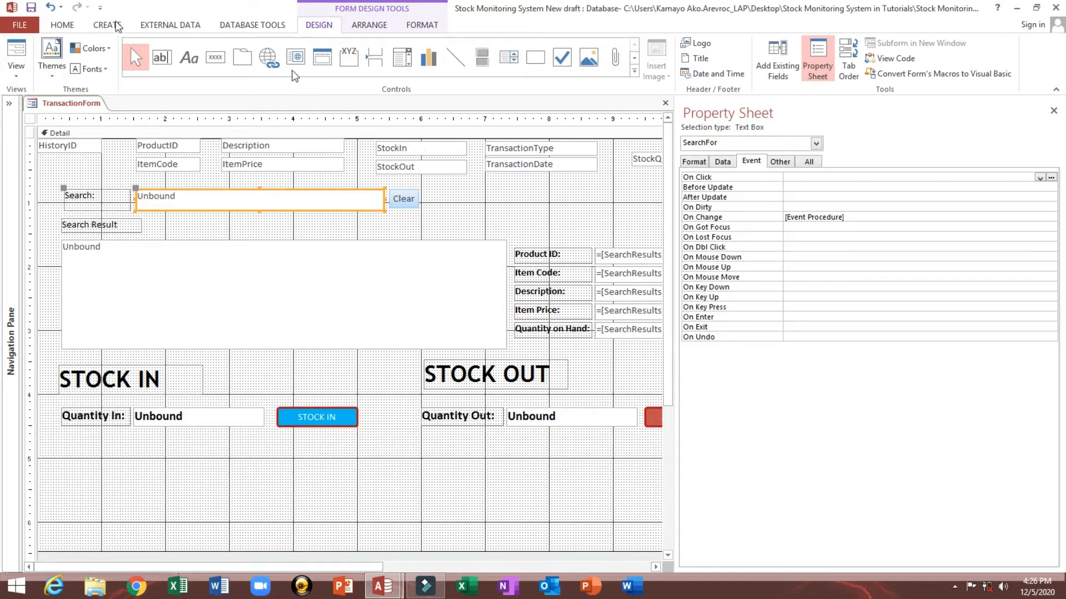
pyautogui.click(111, 166)
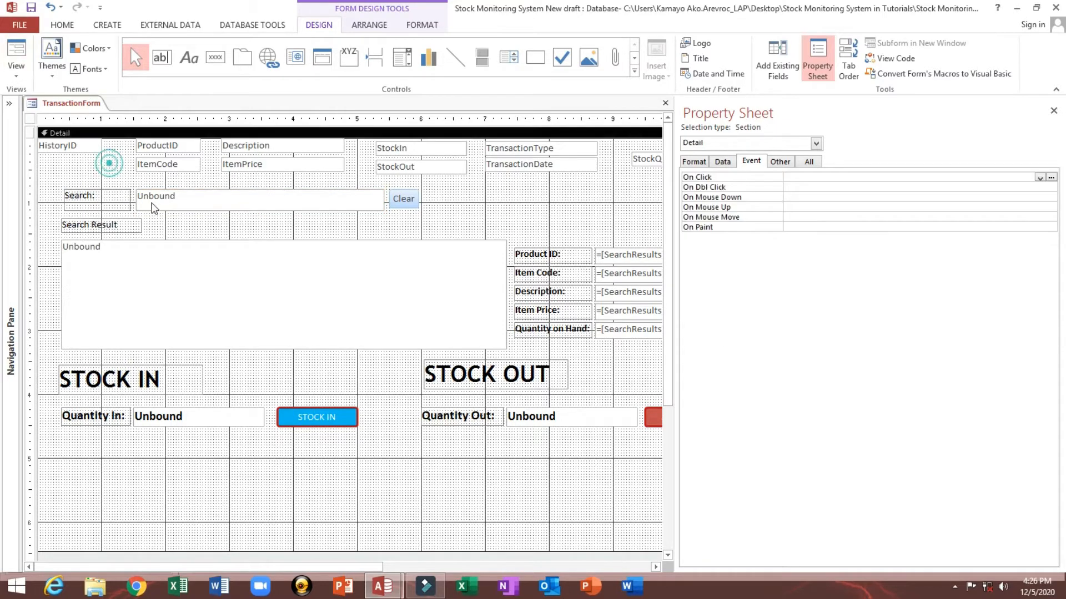
pyautogui.click(156, 206)
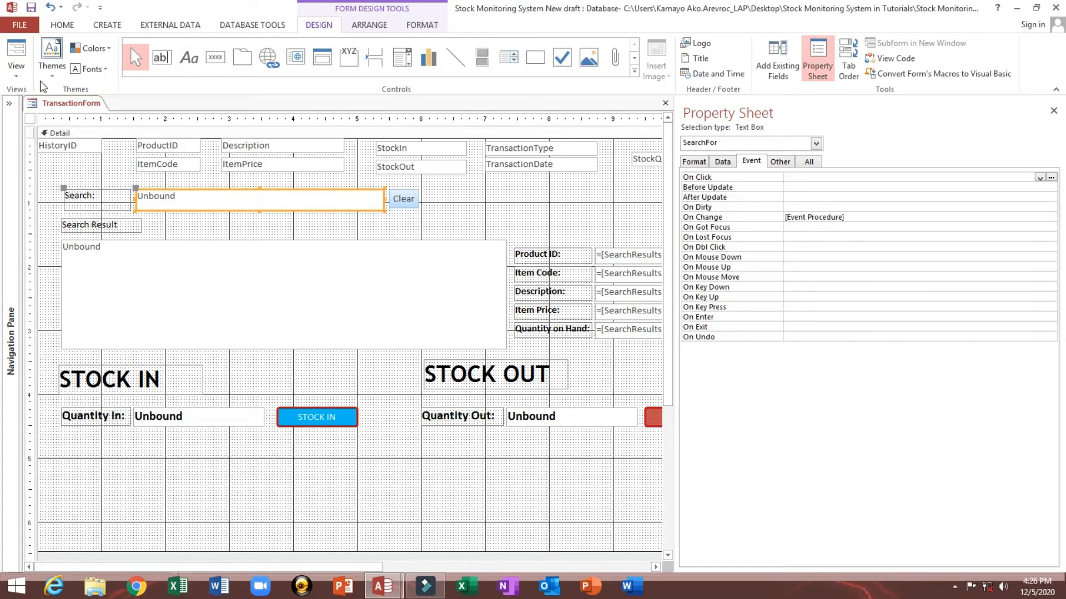
pyautogui.click(26, 62)
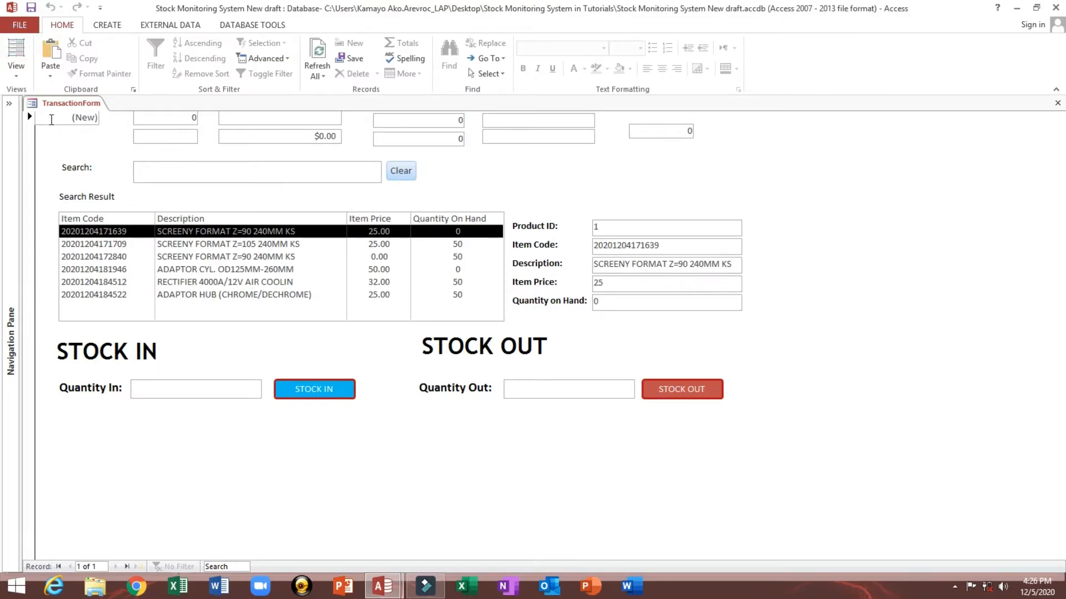
pyautogui.click(50, 119)
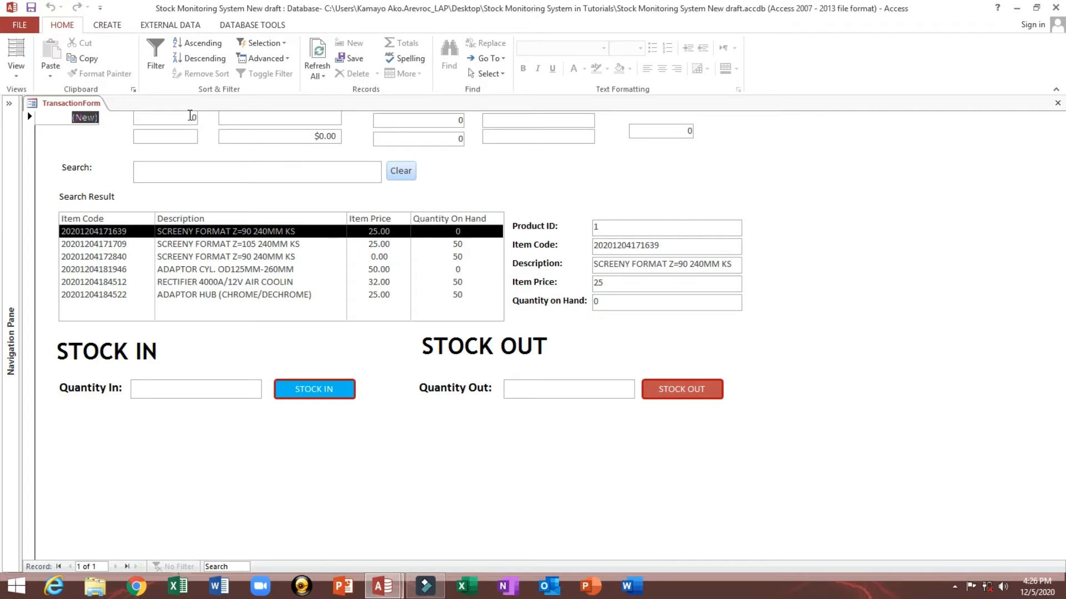
pyautogui.click(175, 120)
pyautogui.click(280, 136)
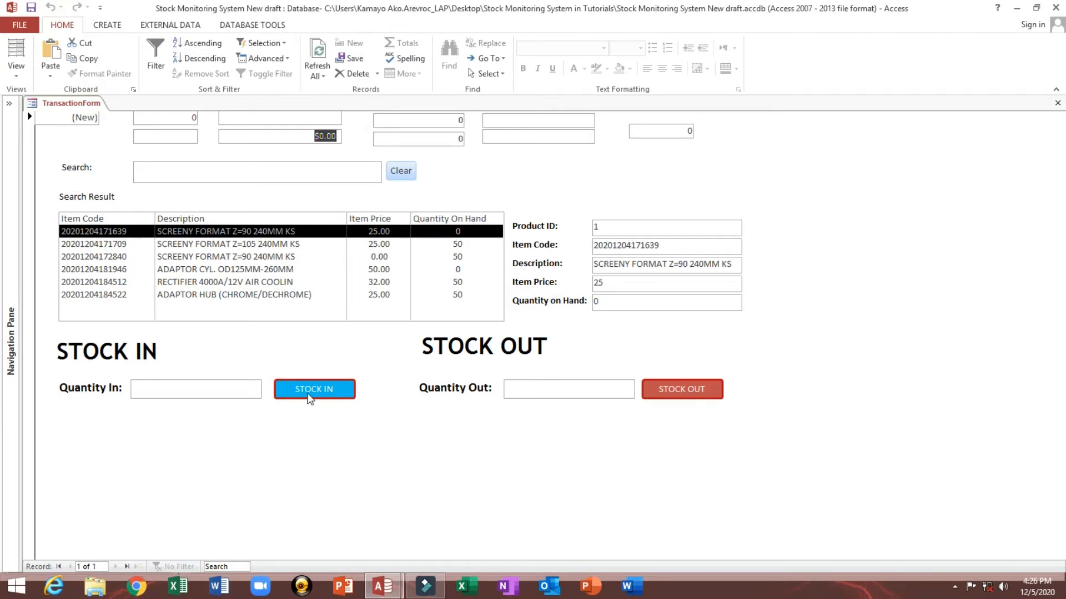
pyautogui.click(437, 139)
pyautogui.click(600, 230)
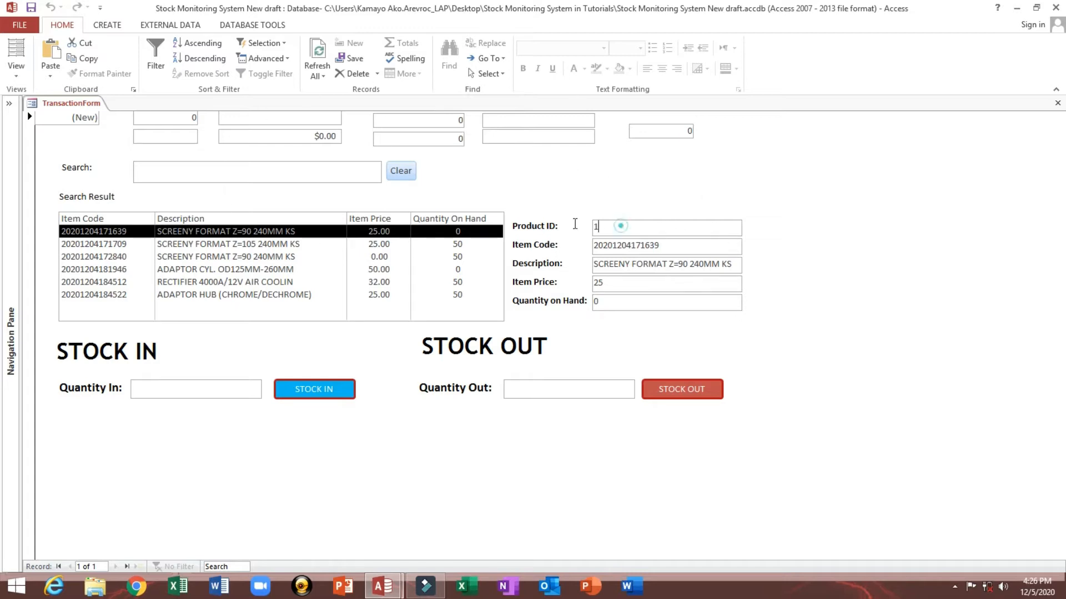
pyautogui.rightClick(546, 172)
pyautogui.click(561, 206)
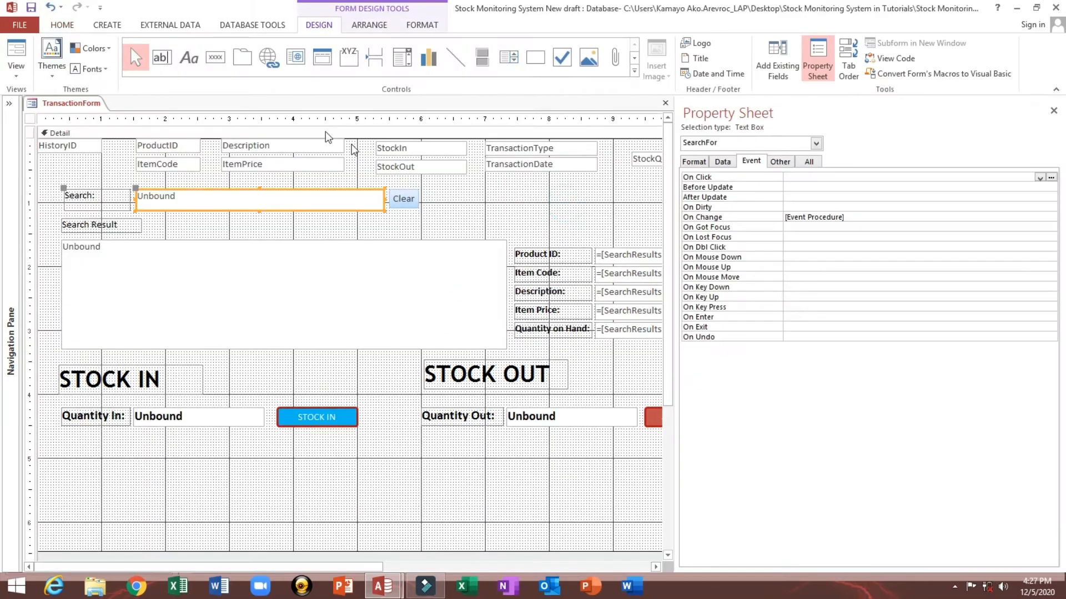
# Step: Review the Form_Load code from the form's On Load event and close the VBA editor
pyautogui.click(30, 118)
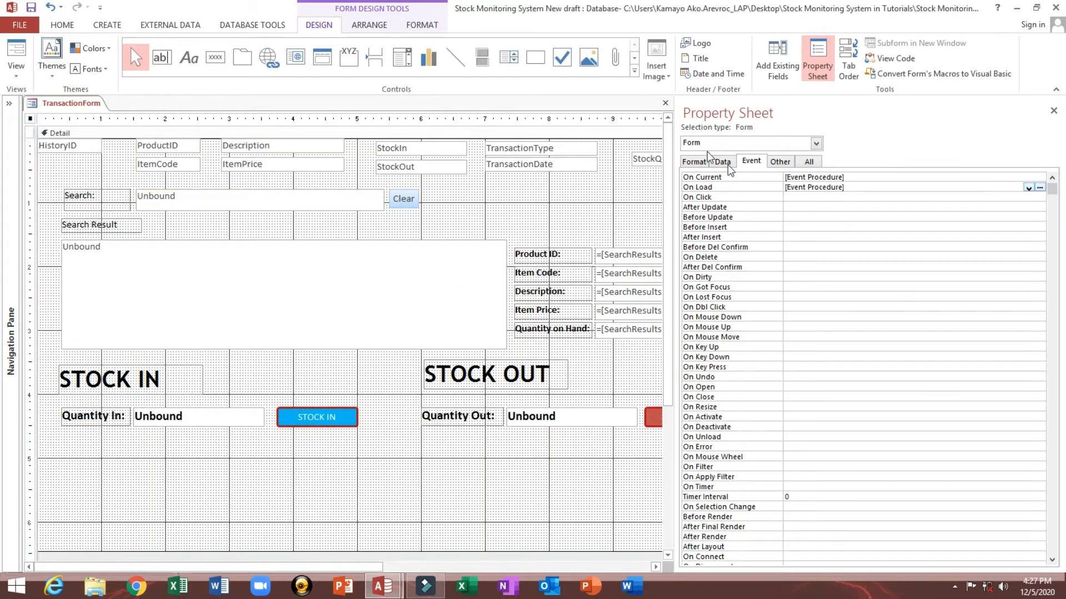
pyautogui.click(857, 187)
pyautogui.click(1039, 187)
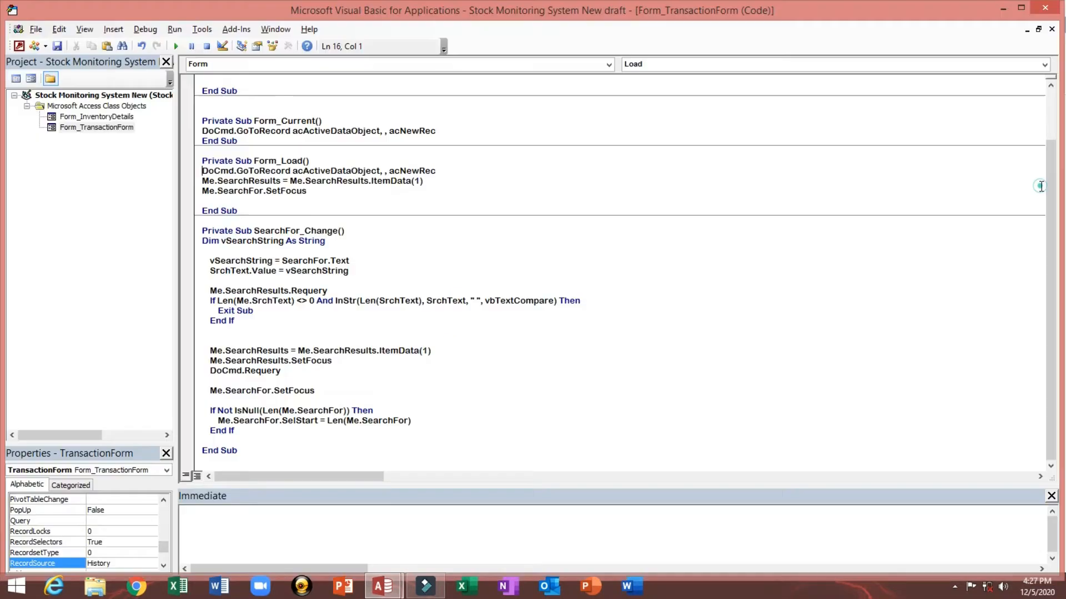
pyautogui.click(330, 193)
pyautogui.click(1036, 9)
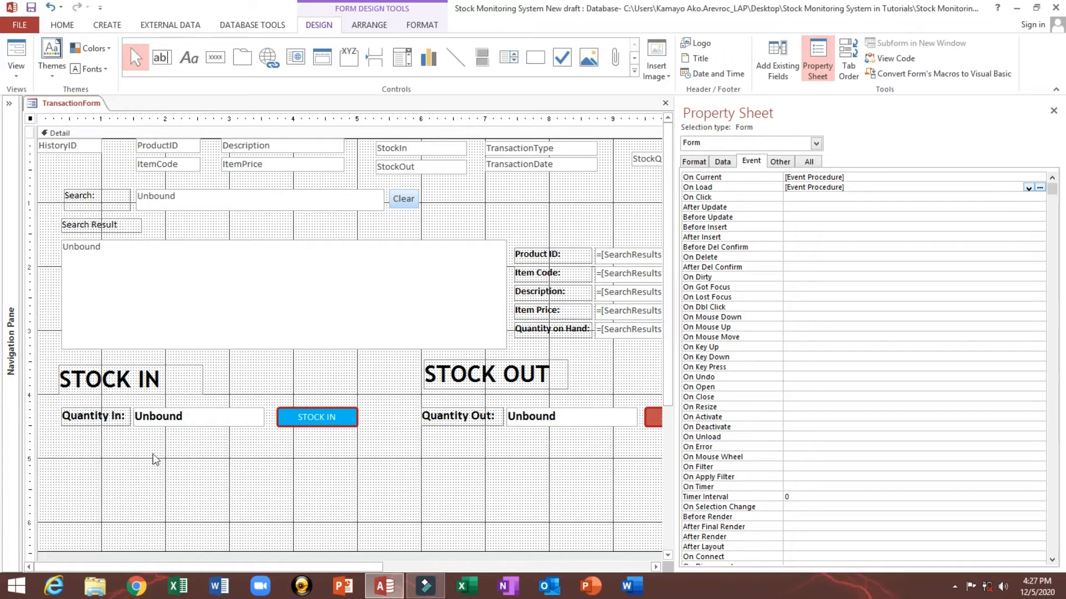
# Step: Create an On Click event procedure for the STOCK IN button
pyautogui.click(307, 417)
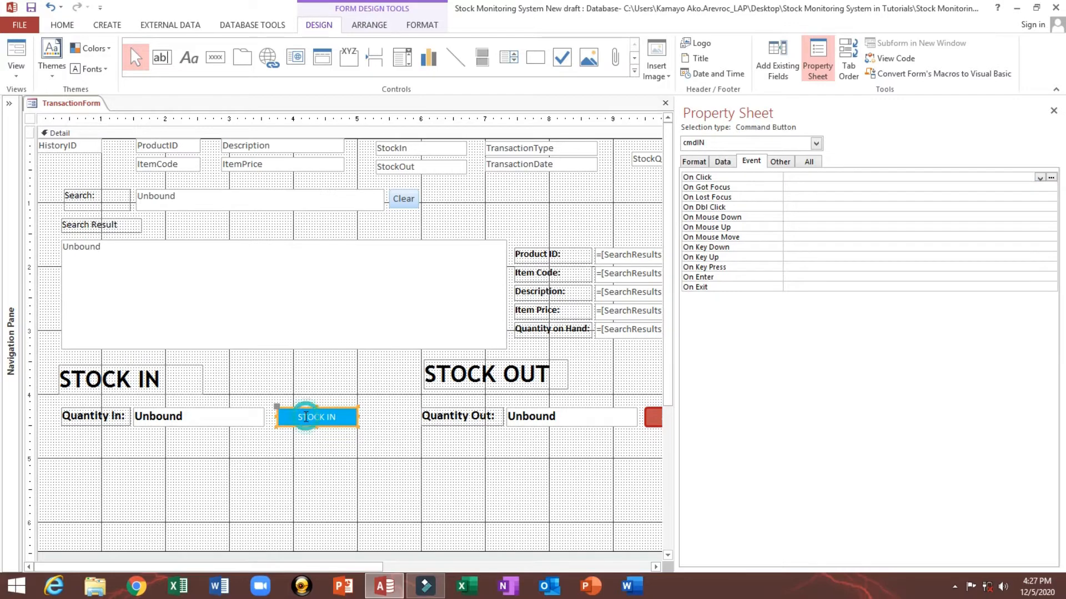
pyautogui.click(218, 419)
pyautogui.click(304, 426)
pyautogui.click(320, 418)
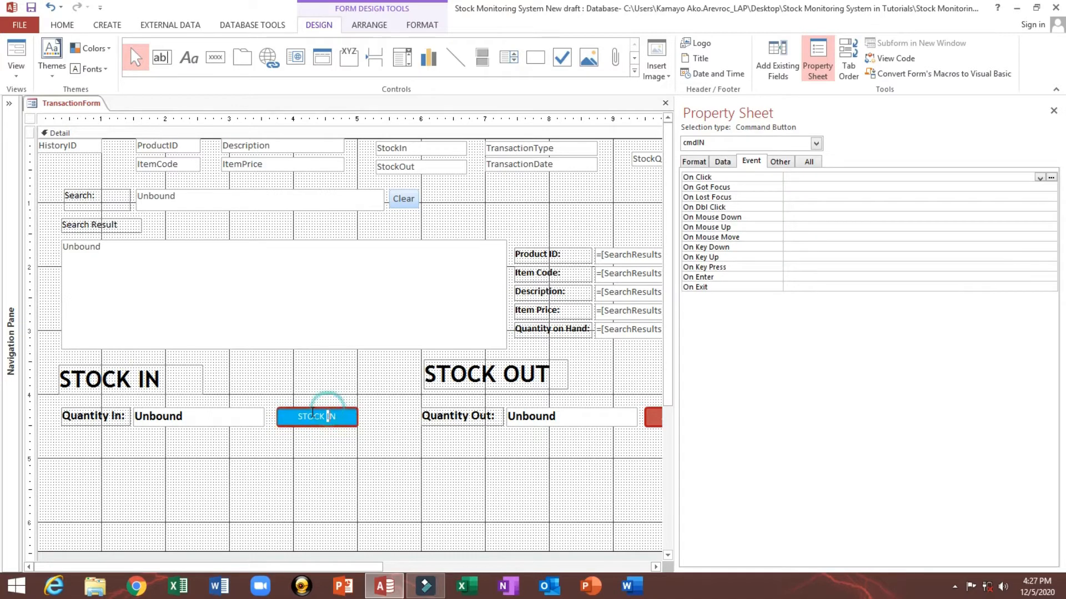
pyautogui.click(316, 389)
pyautogui.click(307, 420)
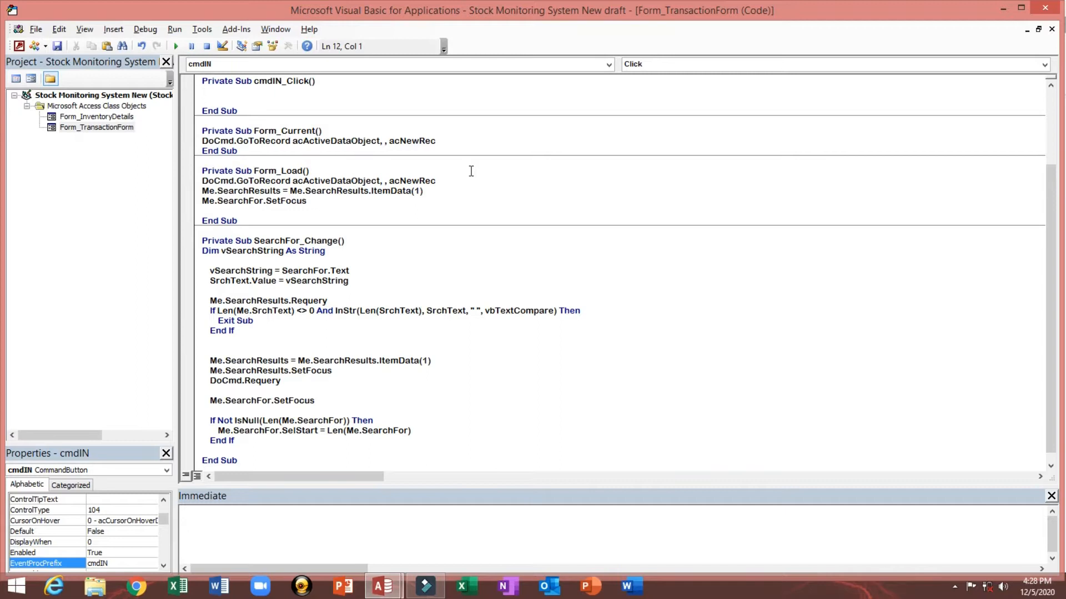
# Step: Add the line Me.txtStockQuantity = QOH to the cmdIN_Click procedure
pyautogui.write('Me.tx')
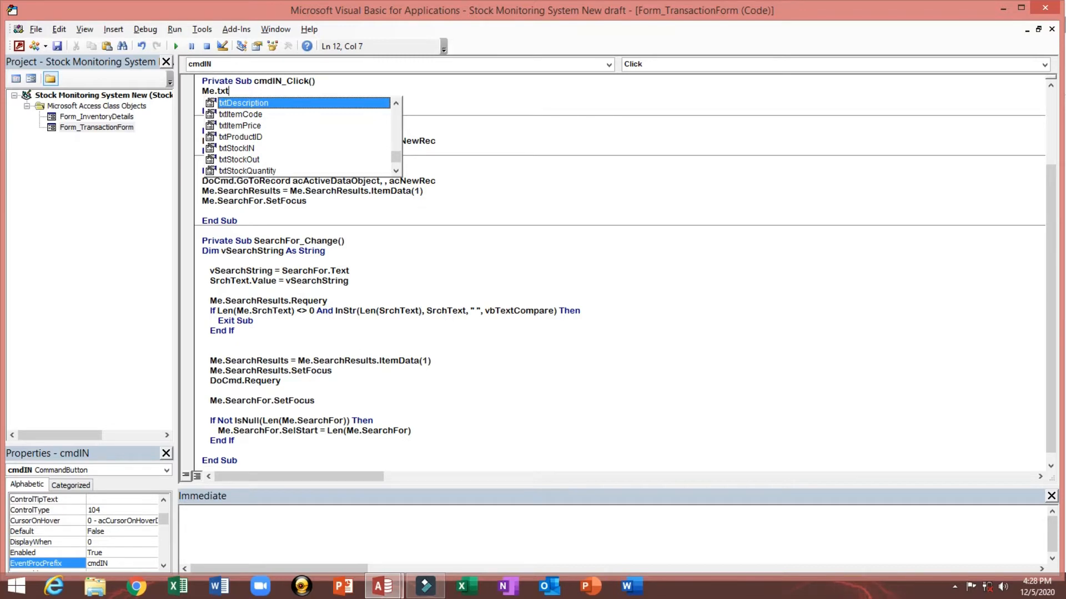
pyautogui.write('t')
pyautogui.press('Down')
pyautogui.press('Down')
pyautogui.press('Down')
pyautogui.press('Down')
pyautogui.press('Down')
pyautogui.press('Down')
pyautogui.press('Tab')
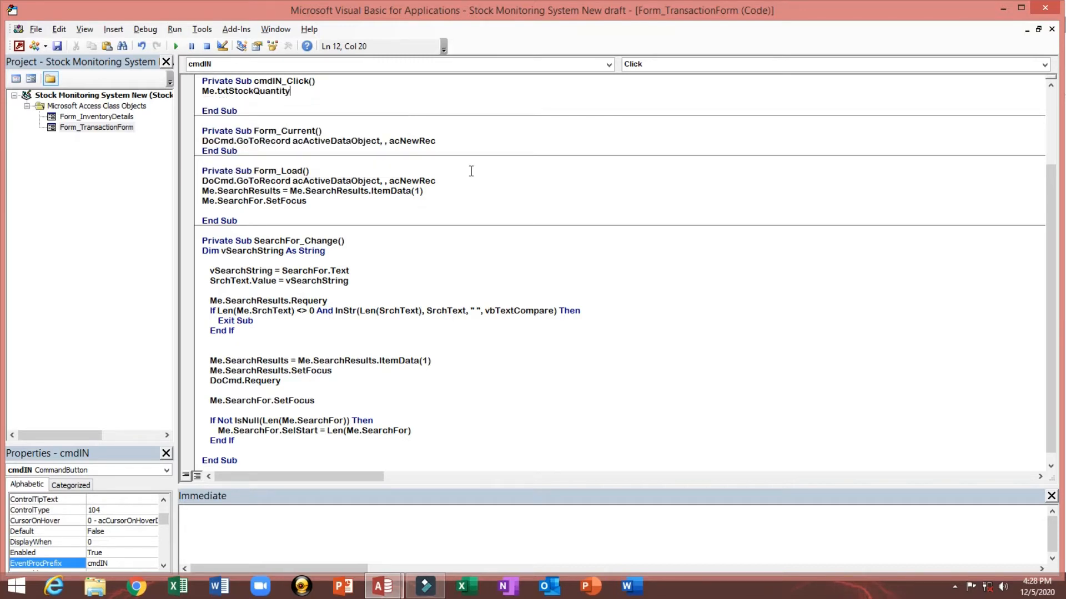
pyautogui.write('=QOH')
# Step: In design view, check the names of the StockQuantity and Quantity on Hand text boxes, then reopen the STOCK IN click code
pyautogui.hotkey('alt', 'F11')
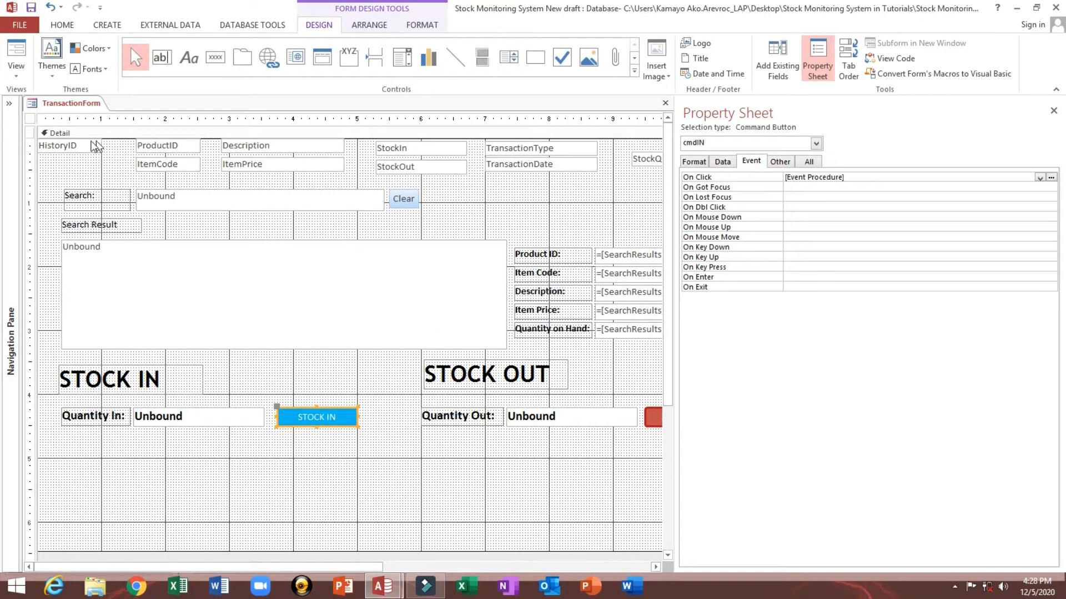
pyautogui.moveTo(128, 566); pyautogui.dragTo(259, 566)
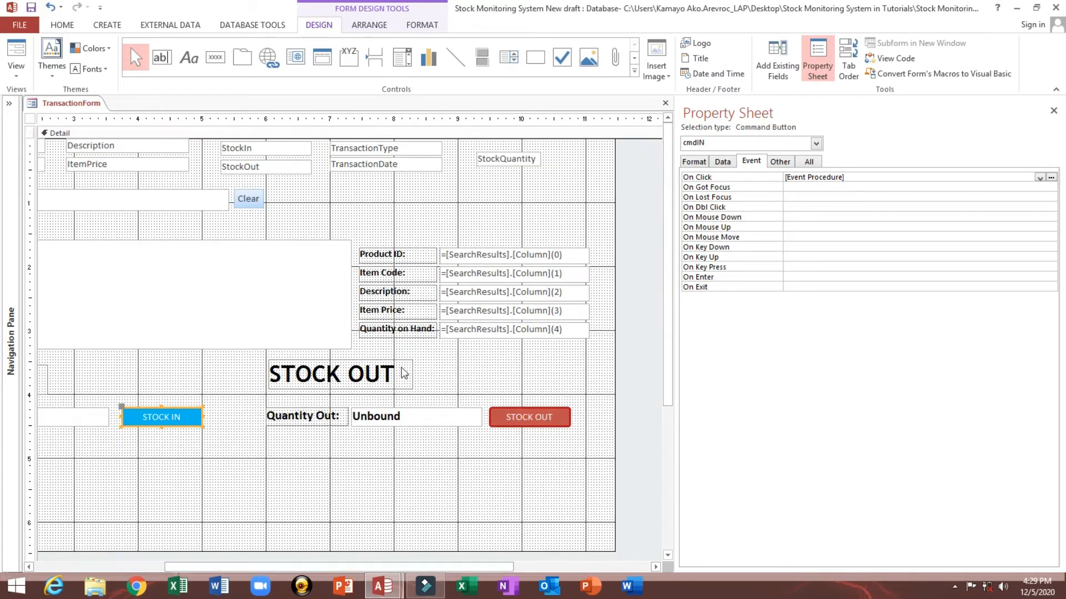
pyautogui.click(488, 158)
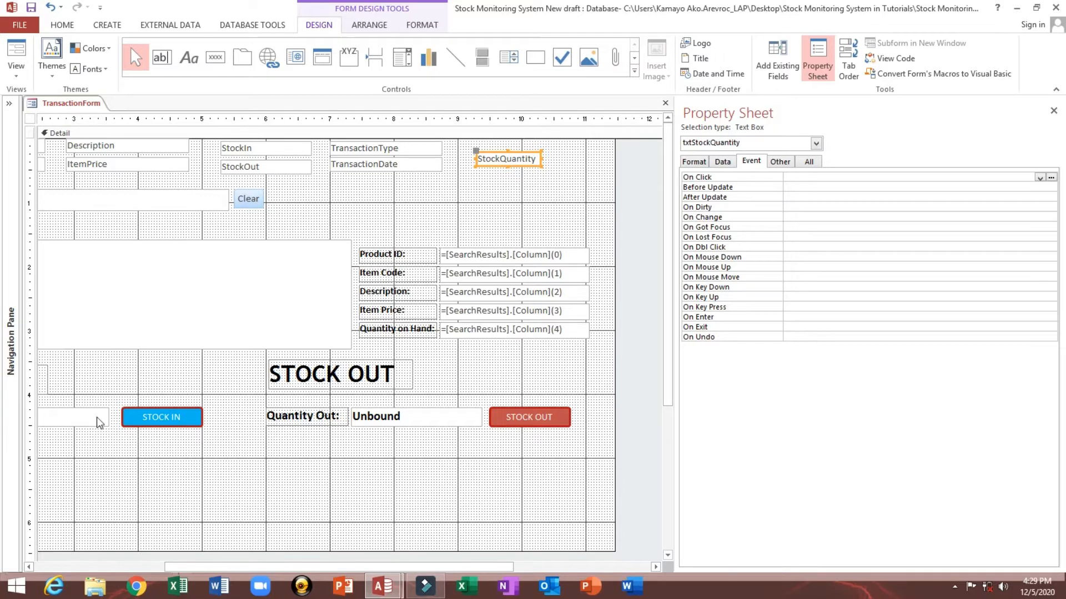
pyautogui.click(155, 422)
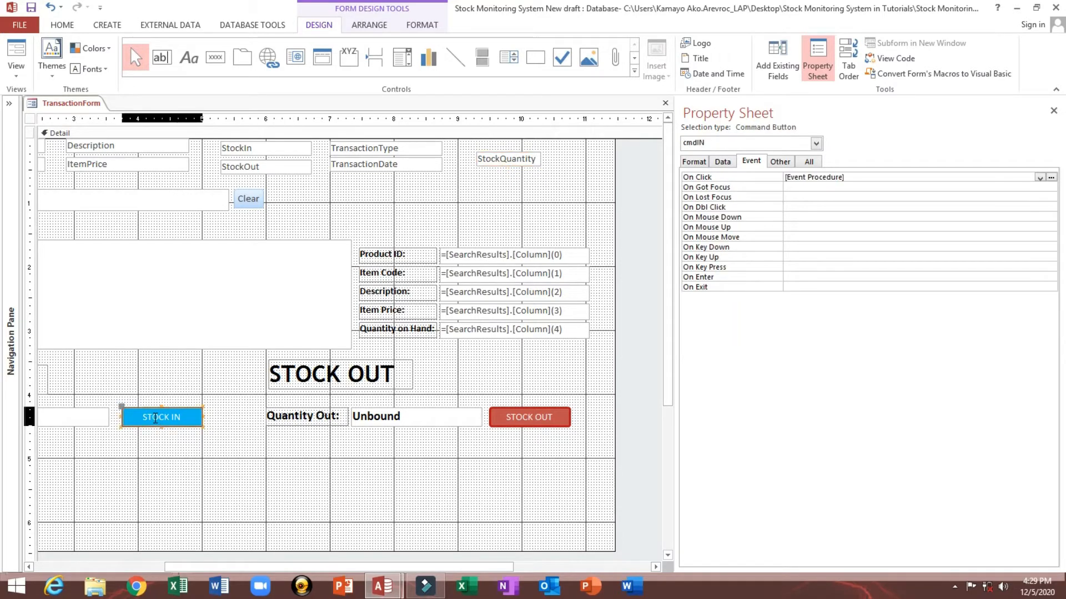
pyautogui.click(478, 331)
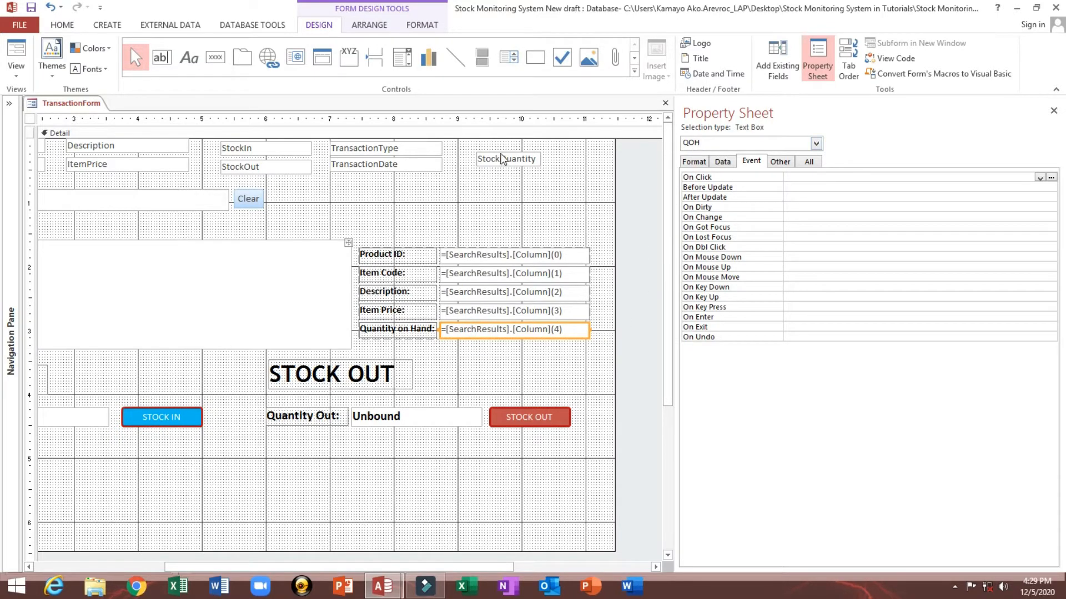
pyautogui.click(513, 162)
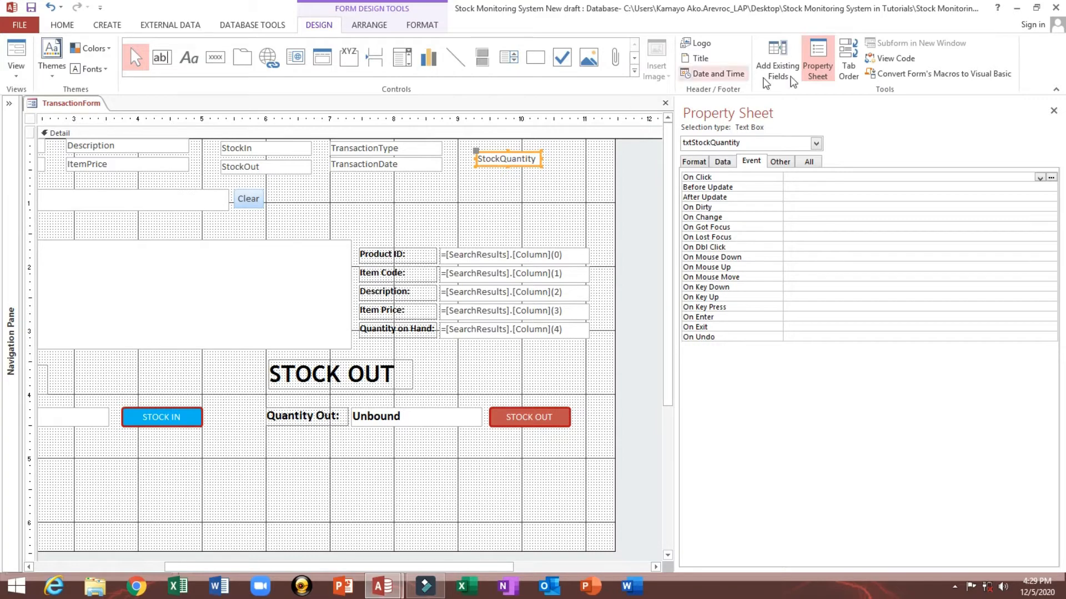
pyautogui.click(137, 423)
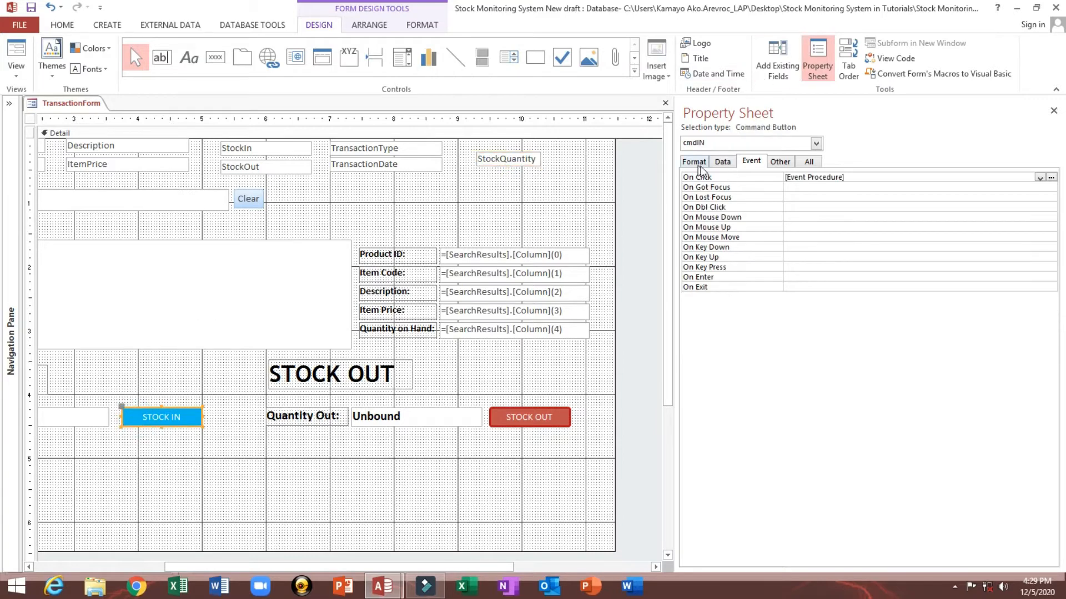
pyautogui.click(1050, 177)
pyautogui.click(346, 93)
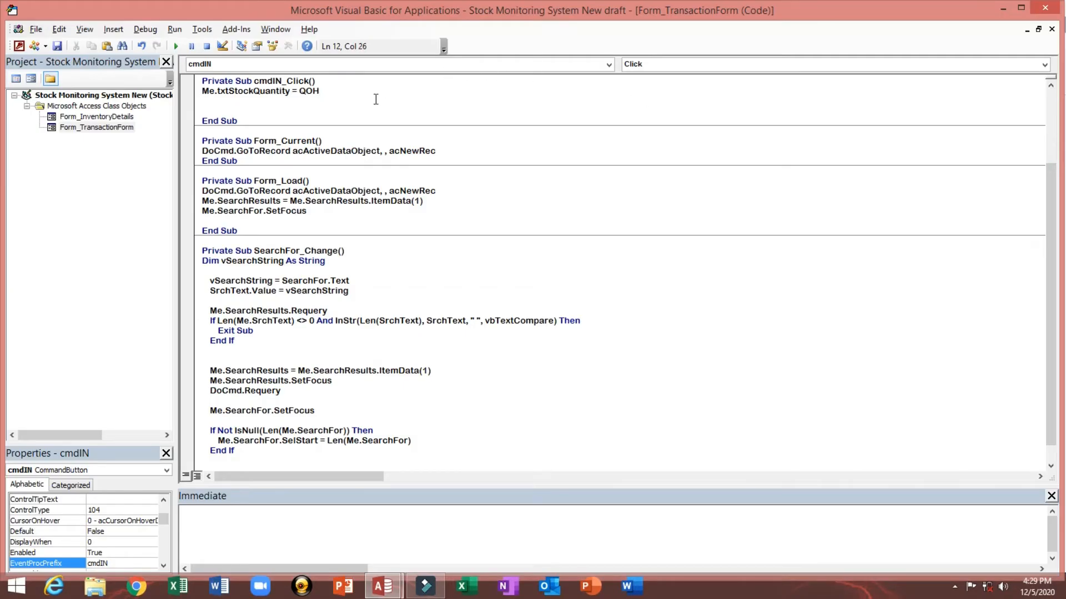
# Step: Declare the variable db As DAO.Database in the cmdIN_Click procedure
pyautogui.press('Return')
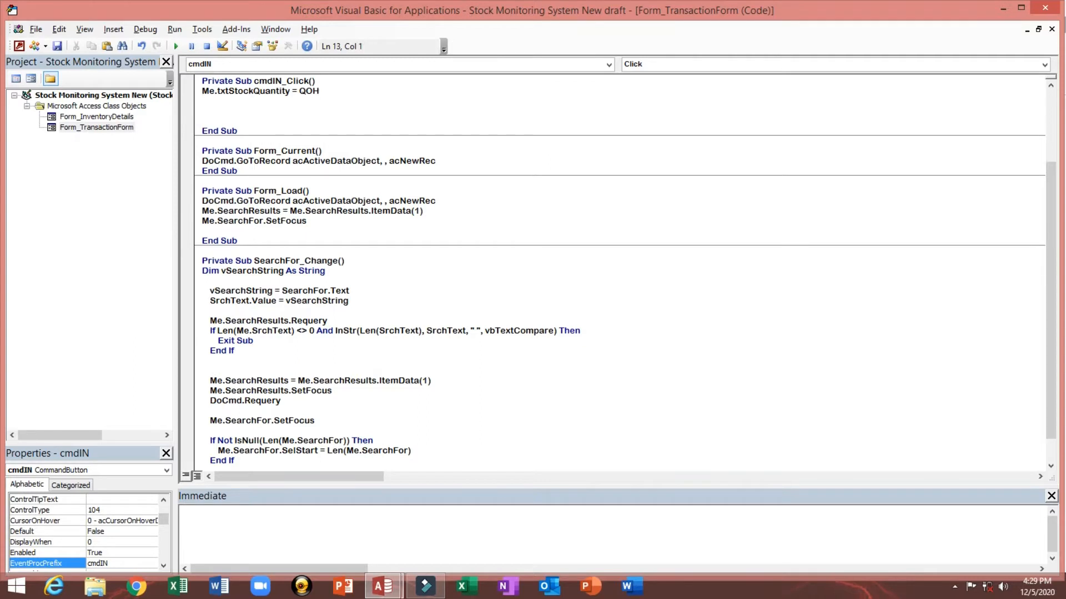
pyautogui.write('Dim db As DA')
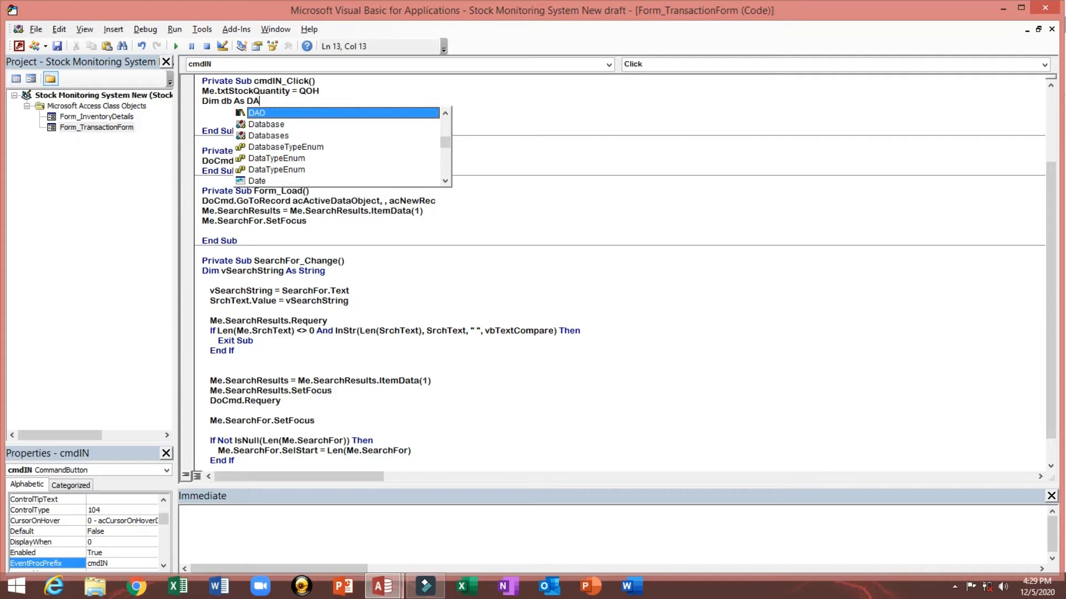
pyautogui.press('Tab')
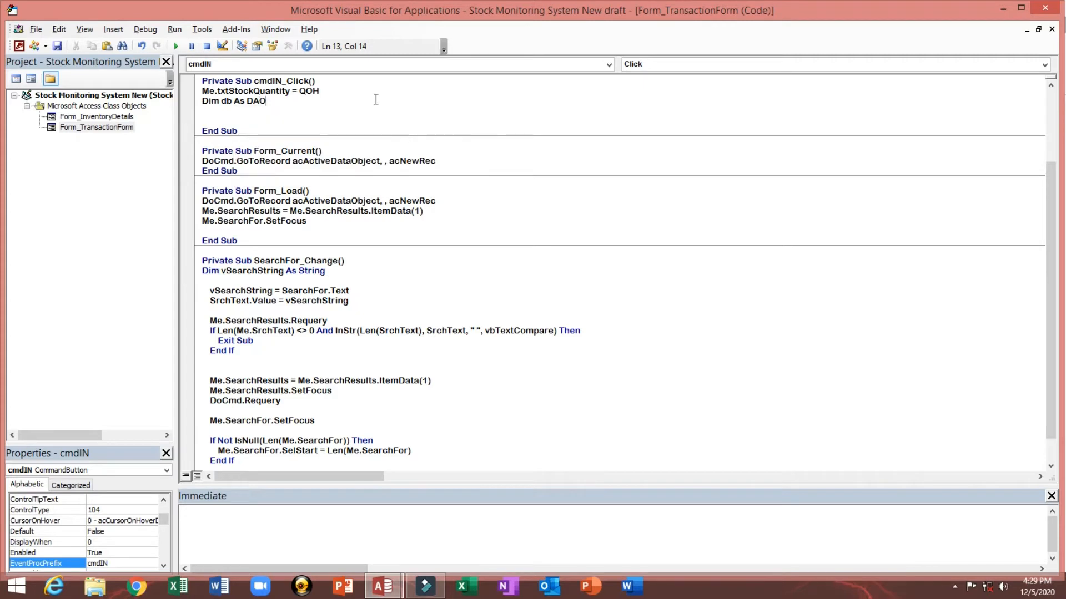
pyautogui.write('.Database')
pyautogui.press('Tab')
pyautogui.press('Return')
# Step: Declare the variable rst As DAO.Recordset on the next line
pyautogui.write('DI')
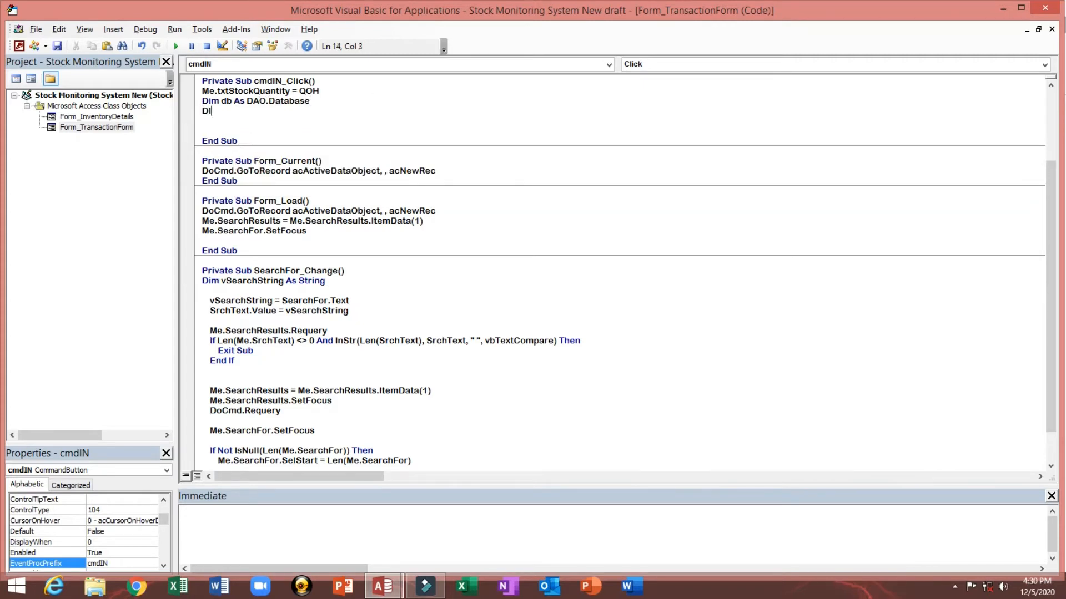
pyautogui.write('M rst as DAO')
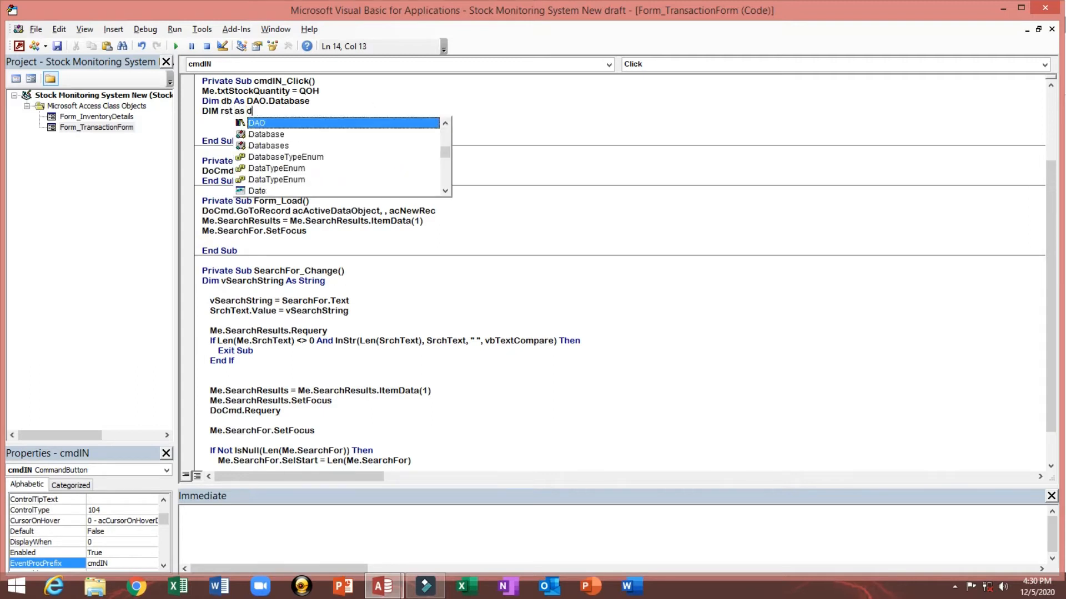
pyautogui.press('Escape')
pyautogui.write('.re')
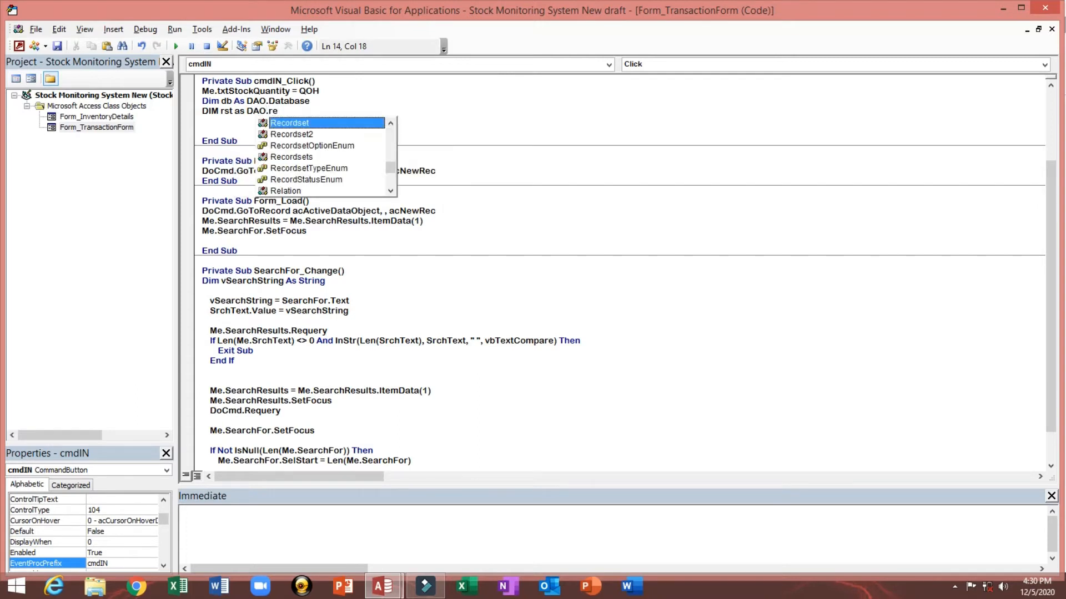
pyautogui.press('Tab')
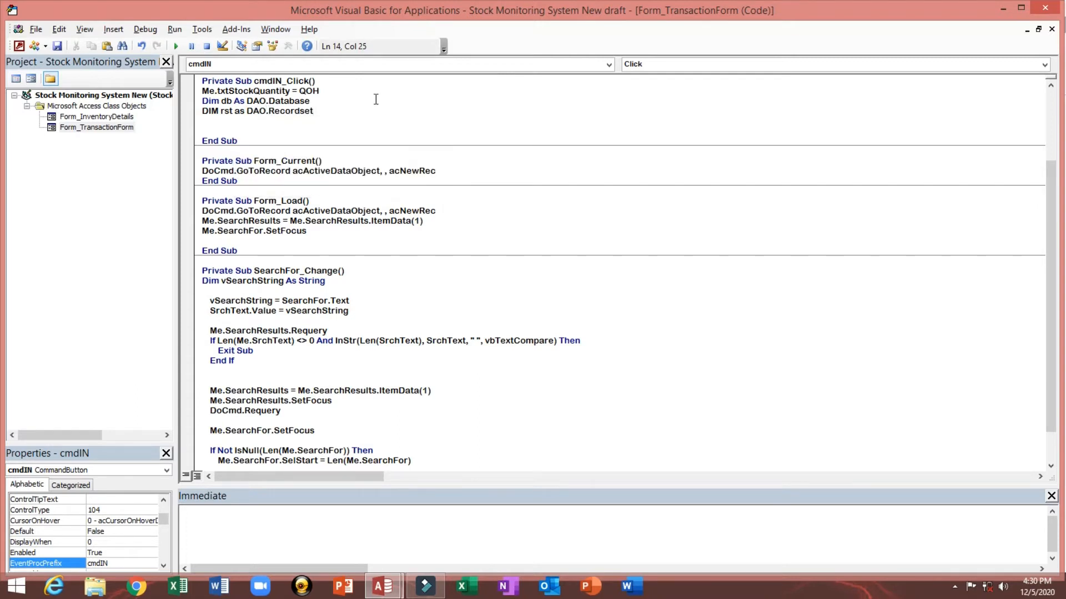
pyautogui.press('Return')
# Step: Add the line Set db = CurrentDb
pyautogui.write('set')
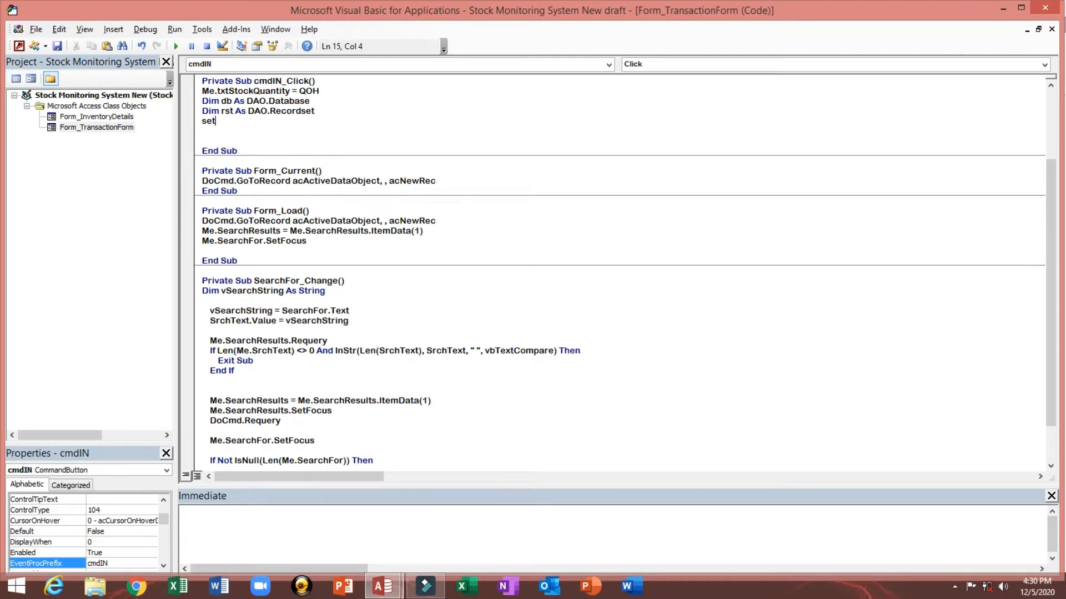
pyautogui.write(' db=currentDb')
pyautogui.press('Return')
pyautogui.press('Return')
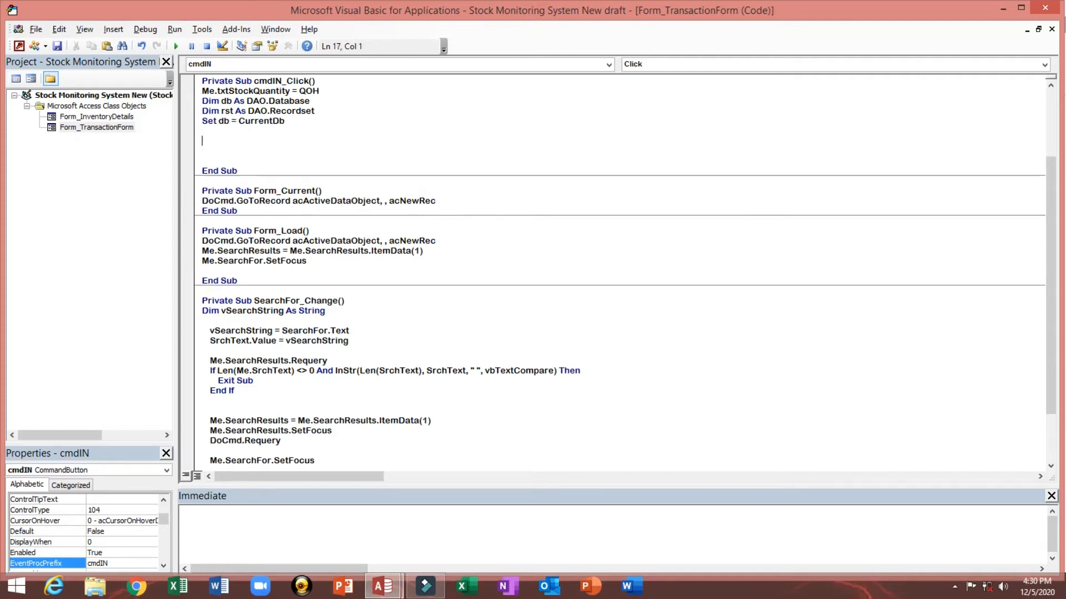
# Step: Add Set rst = db.OpenRecordset("Select Inv_Qty from Inventory where ProductID=" & Me.txtProductID)
pyautogui.write('Set')
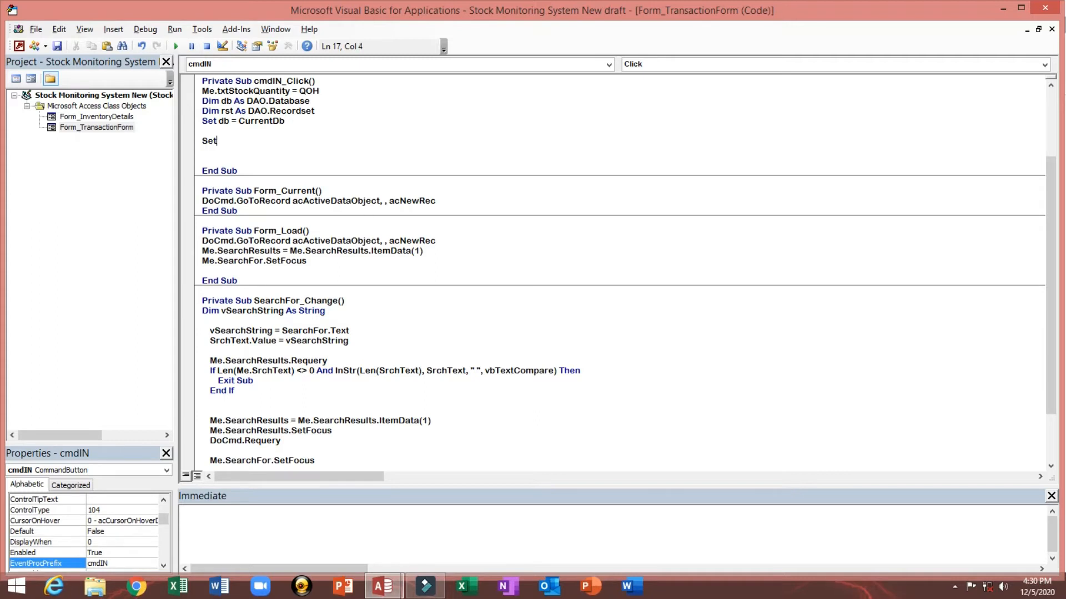
pyautogui.write(' rst=db.op')
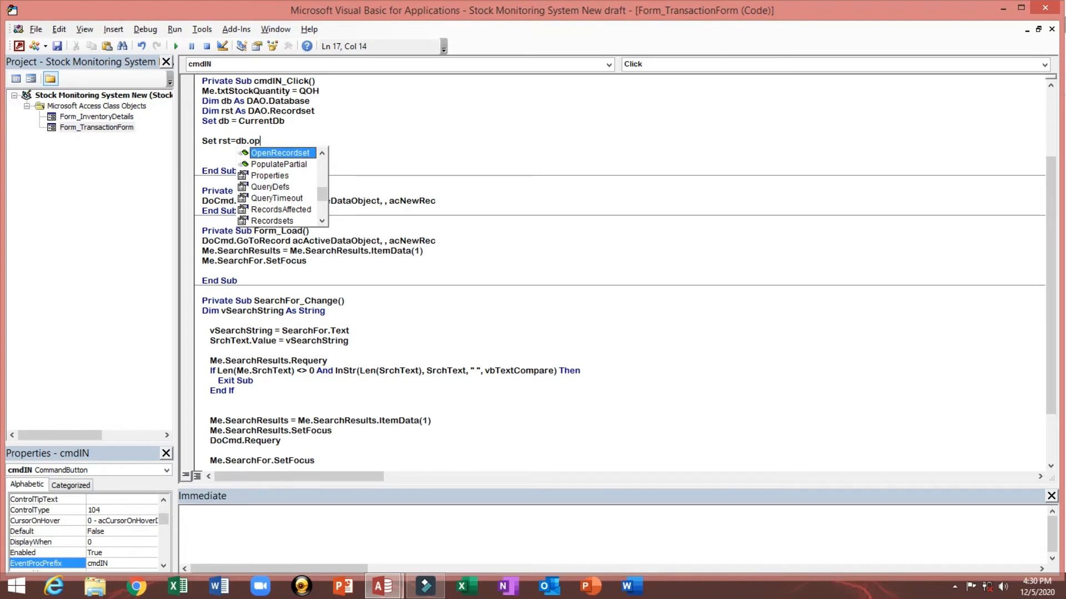
pyautogui.press('Tab')
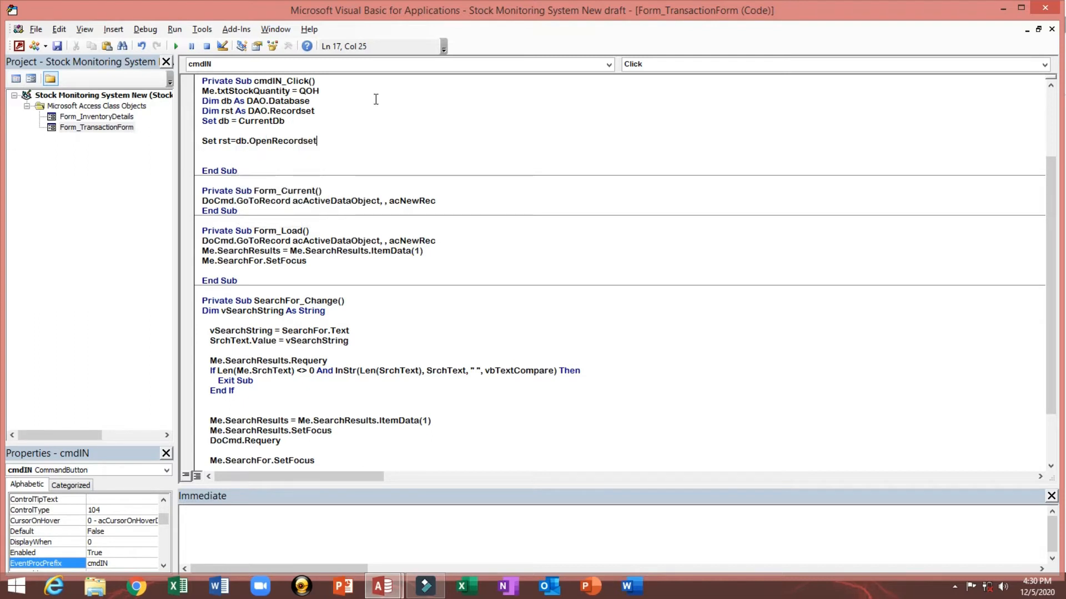
pyautogui.write('(')
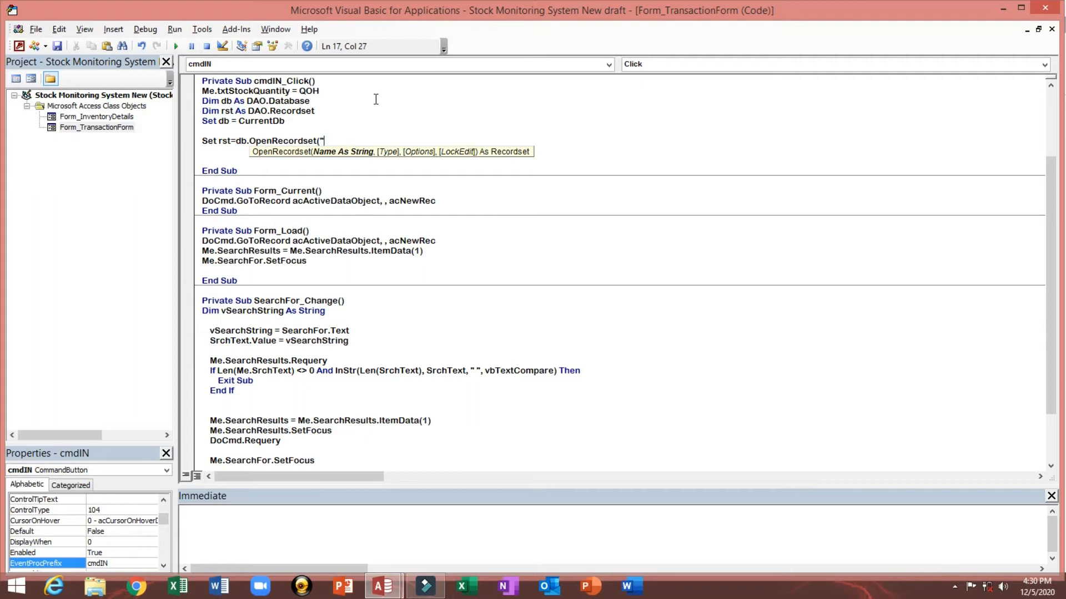
pyautogui.write('Select Inv_Qty from')
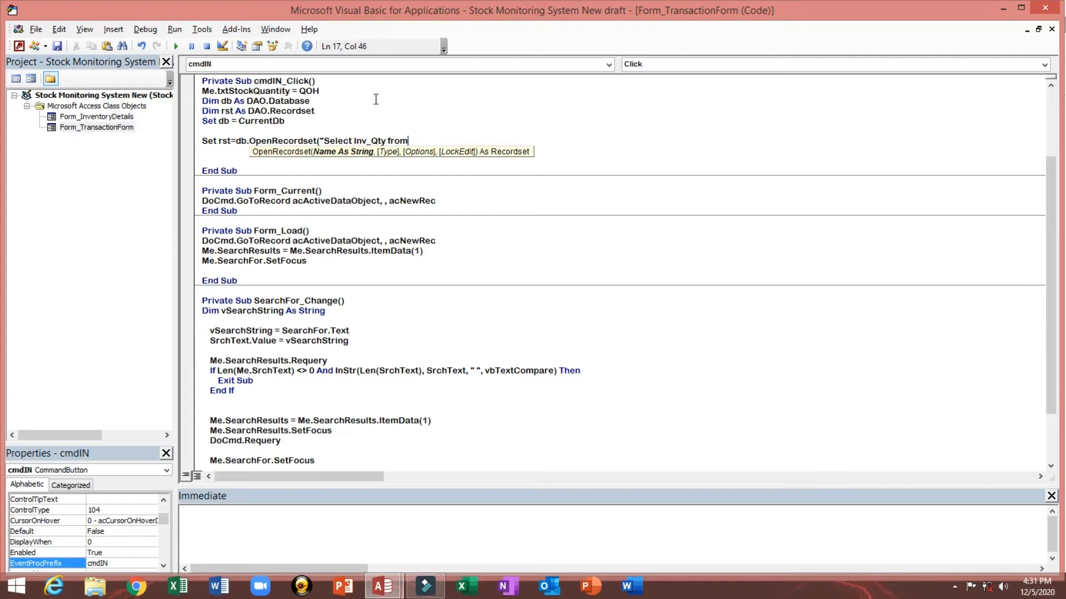
pyautogui.write(' I')
pyautogui.write('nventory')
pyautogui.write(' wh')
pyautogui.write('Prod')
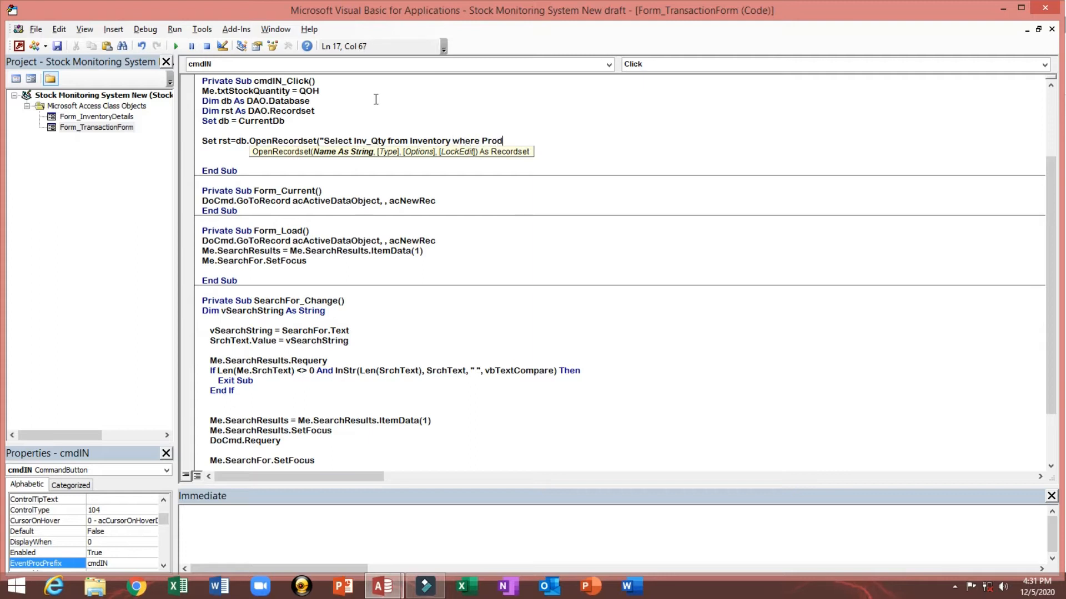
pyautogui.write('uctID=" & me.tx')
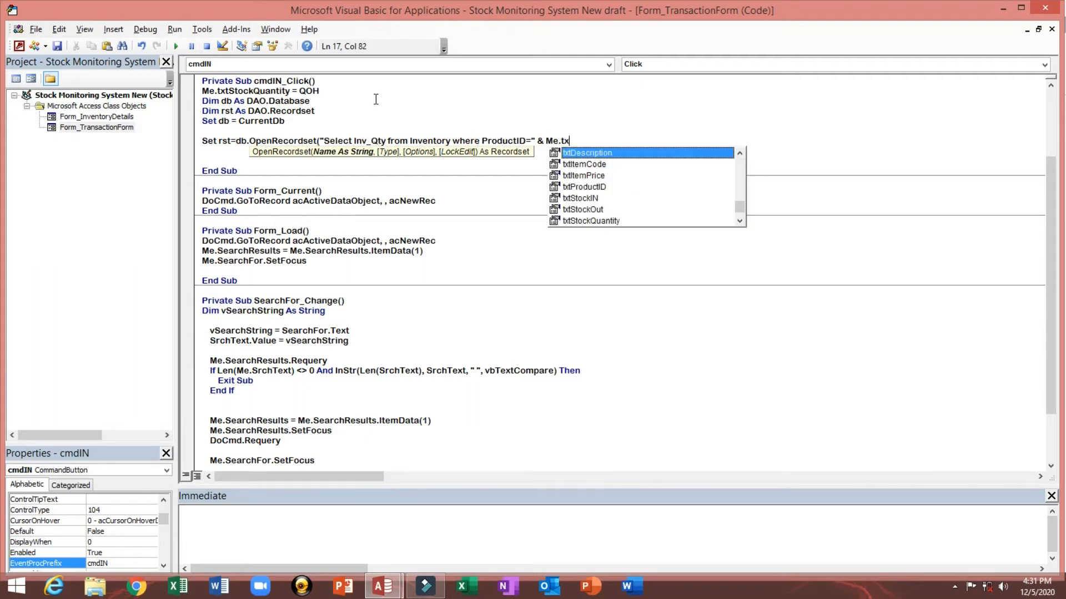
pyautogui.press('Down')
pyautogui.press('Down')
pyautogui.press('Down')
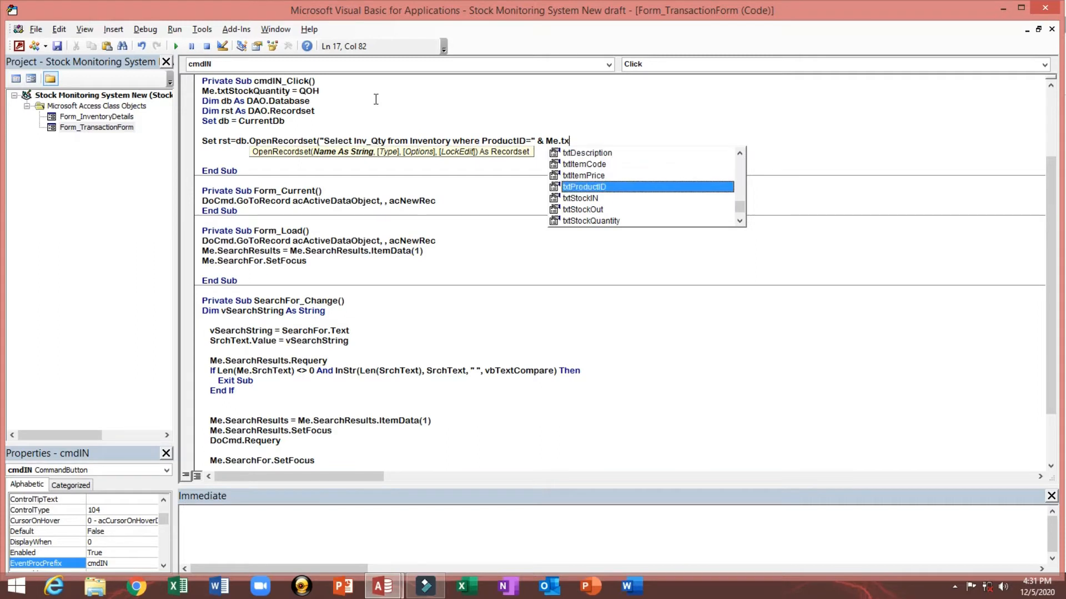
pyautogui.press('Tab')
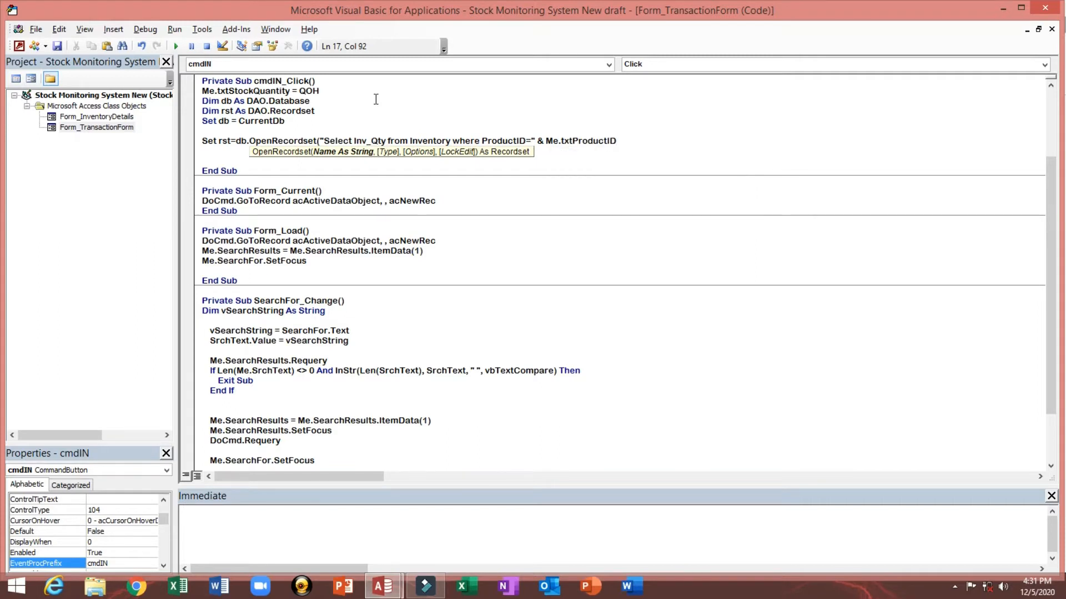
pyautogui.write(')')
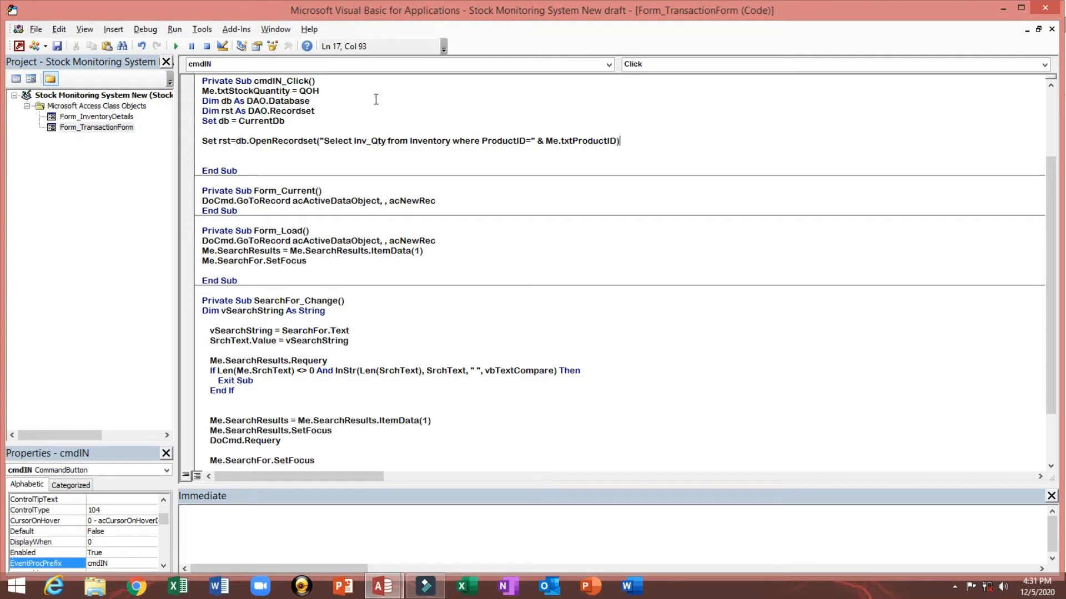
pyautogui.press('Return')
pyautogui.press('Return')
pyautogui.press('Return')
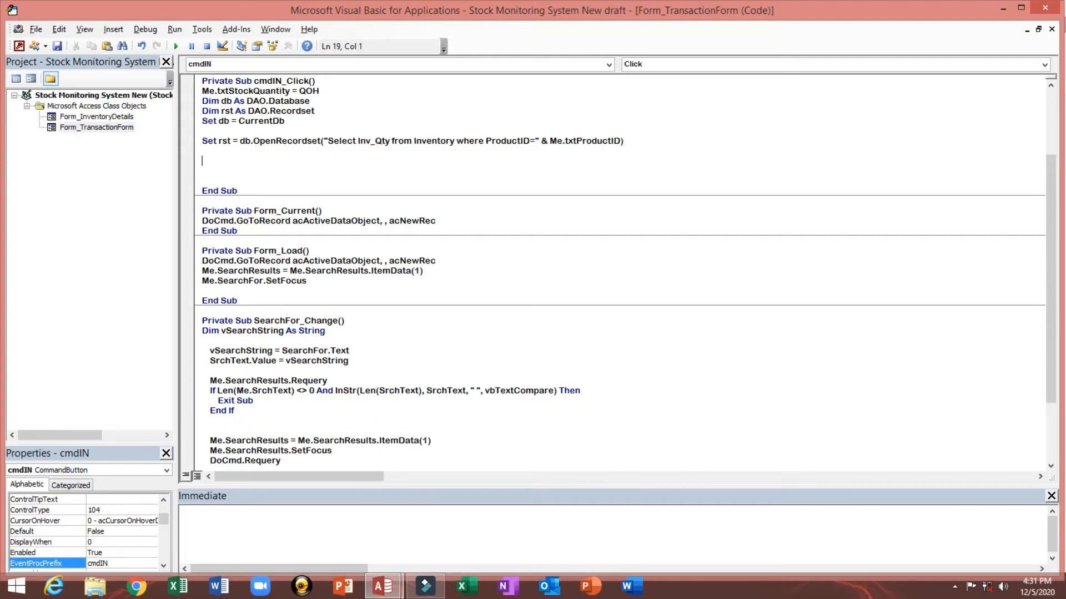
# Step: Open a With rst block and add the .Edit line inside it
pyautogui.write('W')
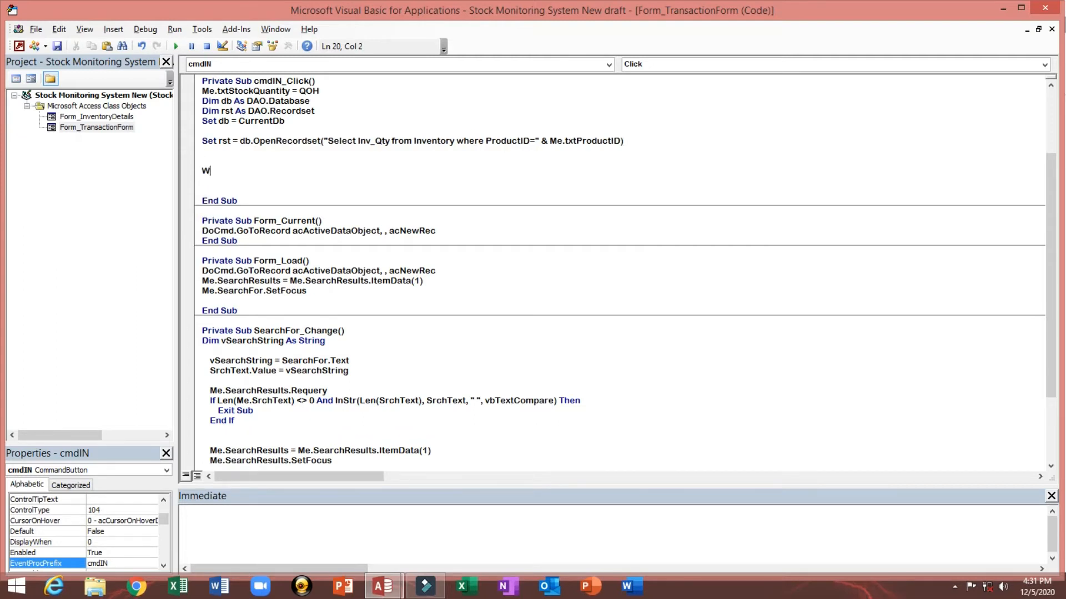
pyautogui.write('ith rst')
pyautogui.press('Return')
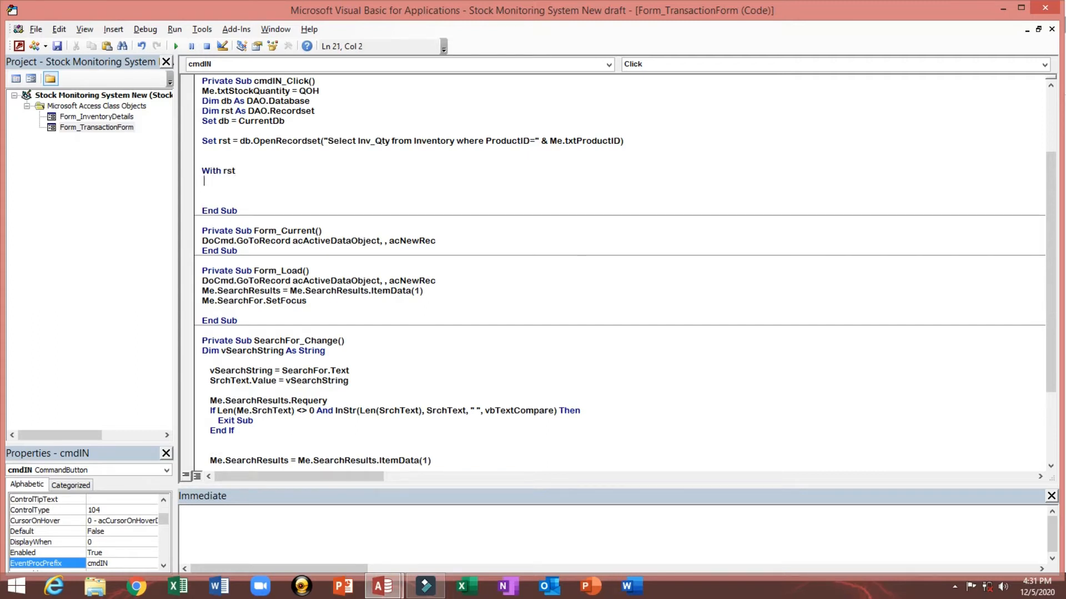
pyautogui.press('Tab')
pyautogui.press('Tab')
pyautogui.write('.E')
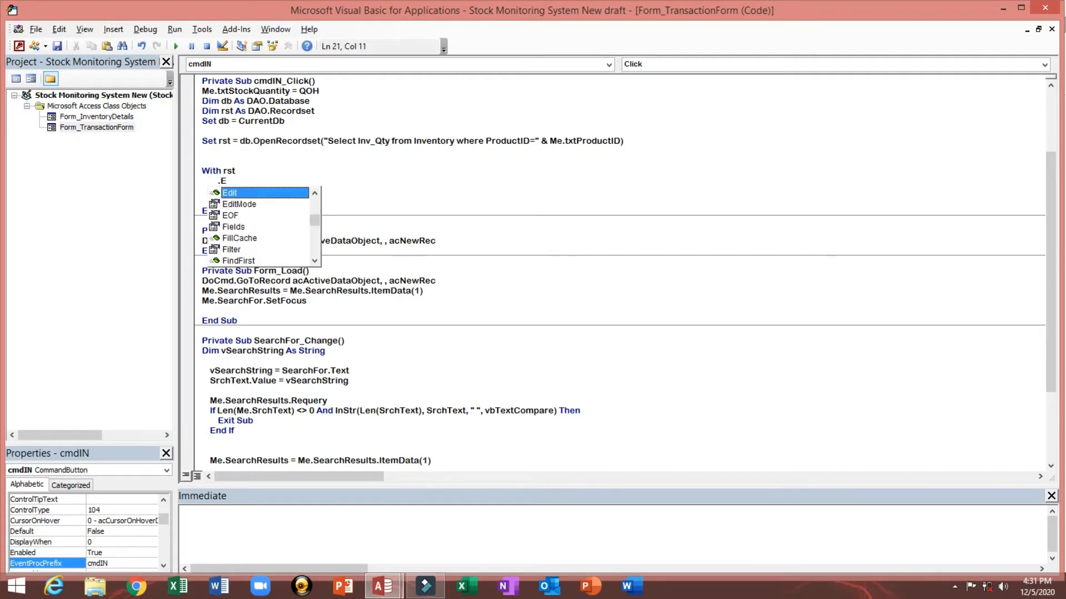
pyautogui.press('Tab')
pyautogui.press('Return')
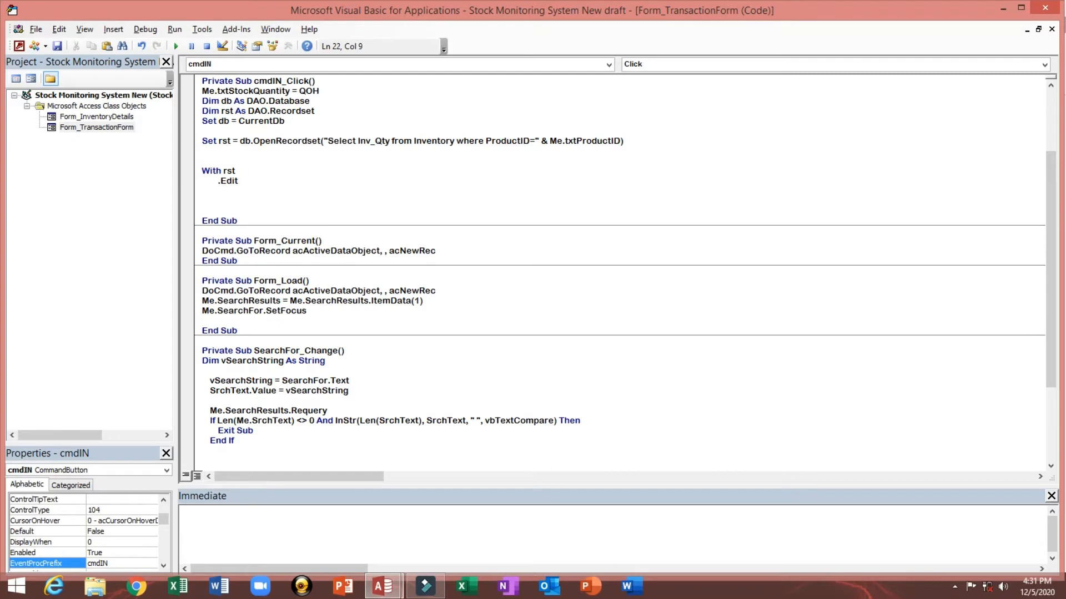
# Step: Inside the With block, add the line !Inv_Qty = !Inv_Qty + Me.QuantityIN
pyautogui.write('!Inv_Qty = !Inv_Qty + Me')
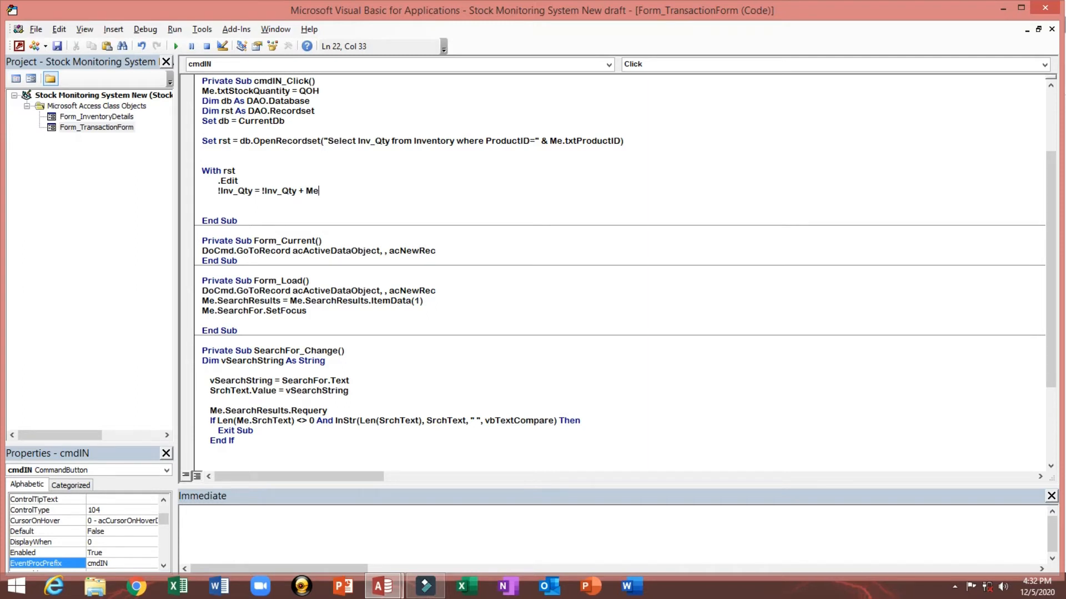
pyautogui.write('.q')
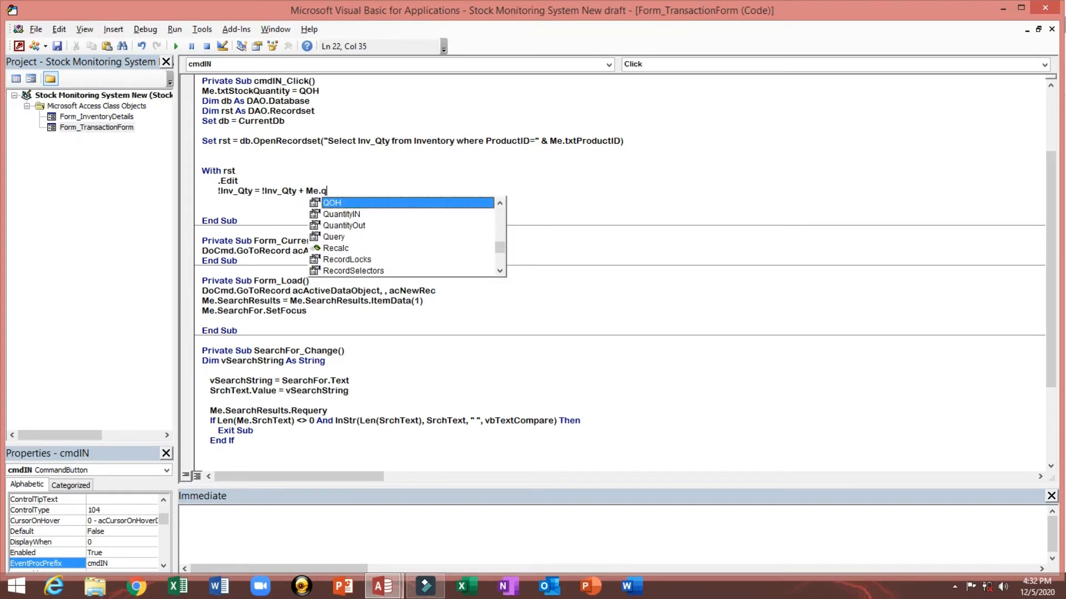
pyautogui.press('Down')
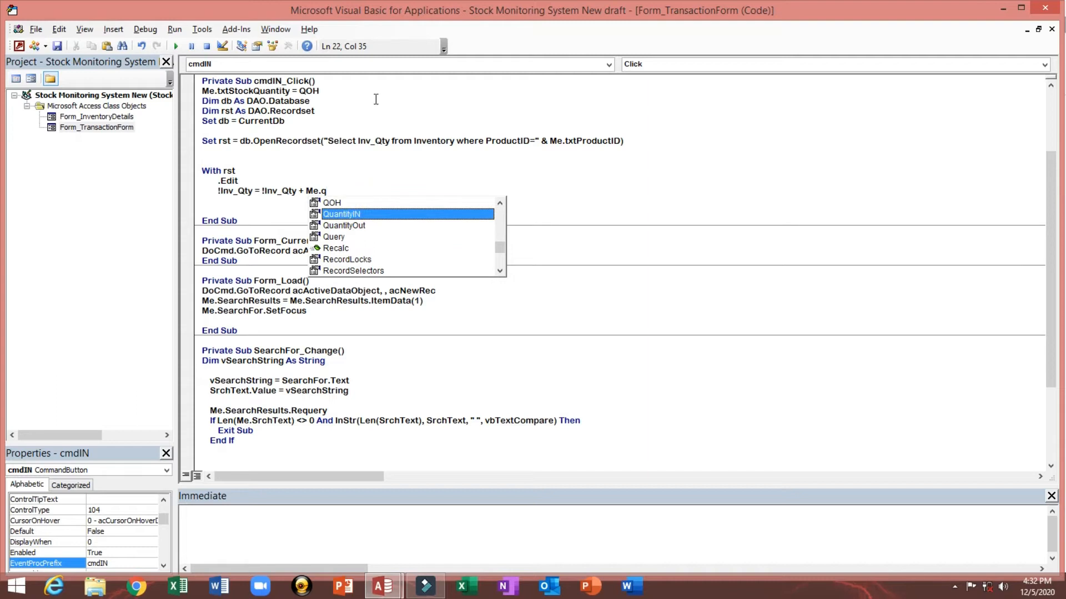
pyautogui.press('Tab')
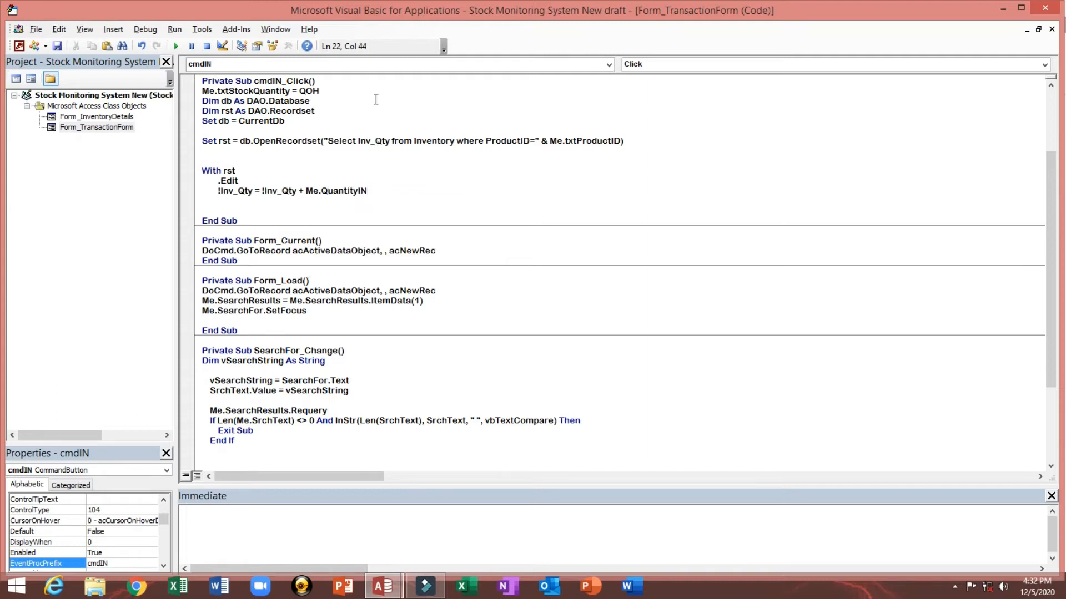
# Step: Wrap the quantity reference as Nz(Me.QuantityIN, 0) and start a new line
pyautogui.click(307, 190)
pyautogui.write('Nz(')
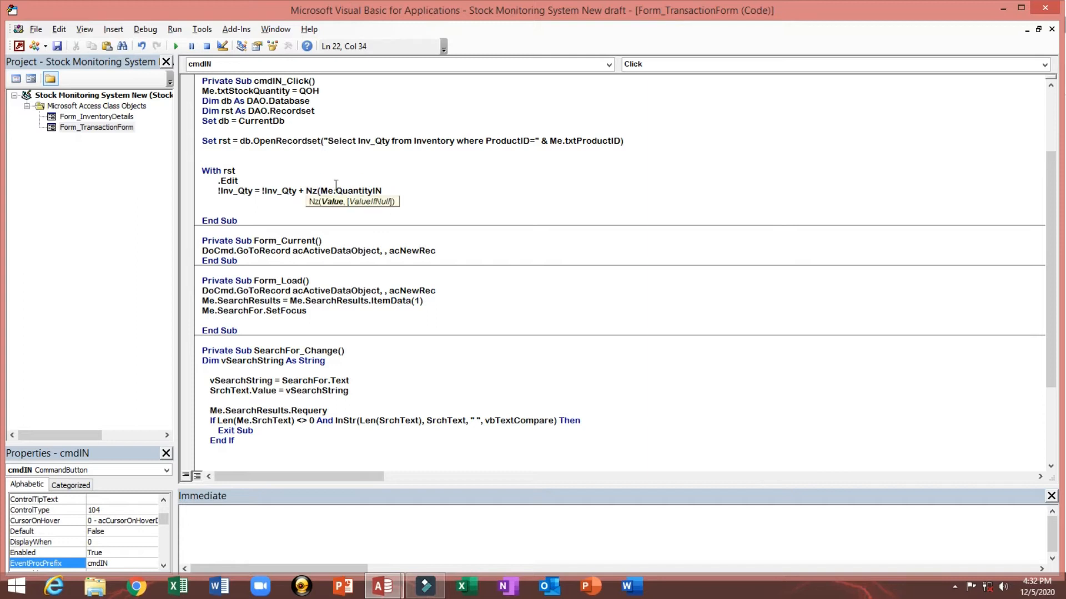
pyautogui.press('Right')
pyautogui.press('Right')
pyautogui.press('Right')
pyautogui.press('Right')
pyautogui.press('Right')
pyautogui.press('Right')
pyautogui.press('Right')
pyautogui.press('Right')
pyautogui.write(',0)')
pyautogui.press('Return')
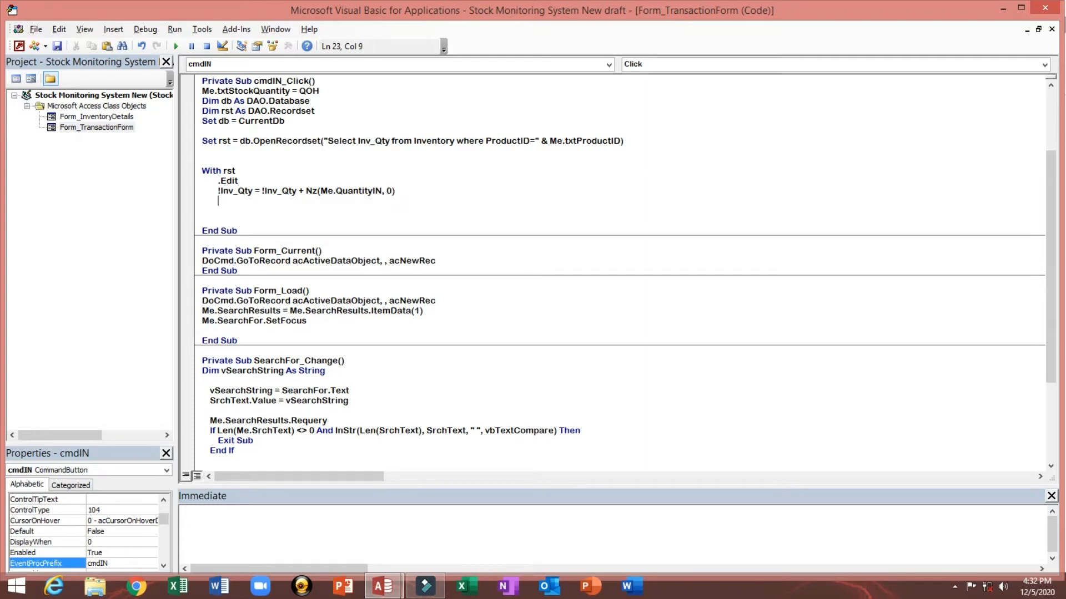
# Step: Add the .Update line after the quantity assignment
pyautogui.write('.Upda')
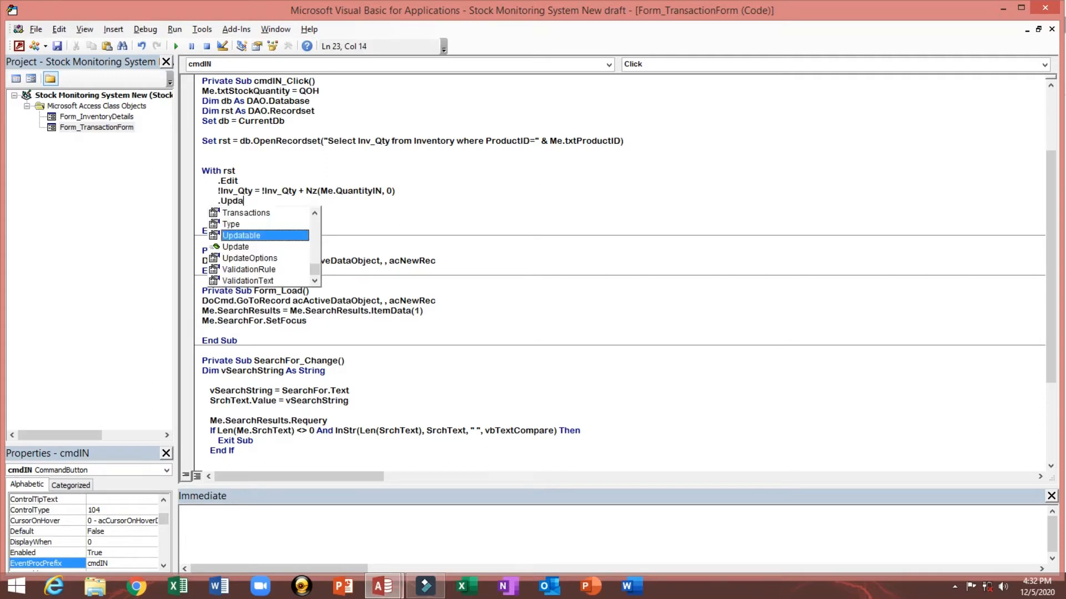
pyautogui.press('Down')
pyautogui.press('Tab')
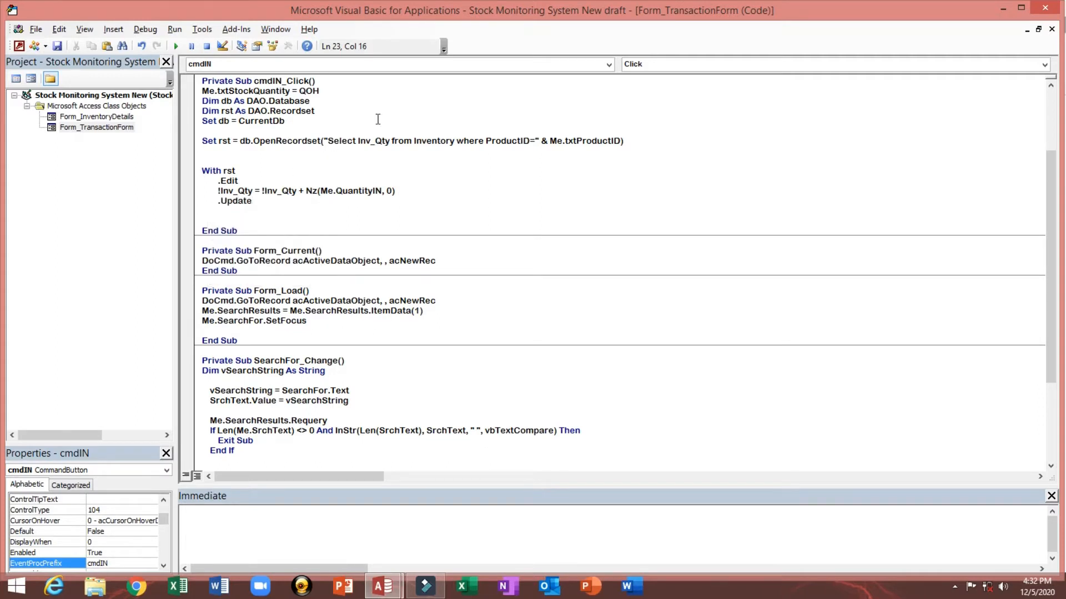
# Step: Switch to Access and open the Inventory table design to check the Inv_Qty field name
pyautogui.click(316, 163)
pyautogui.doubleClick(413, 140)
pyautogui.click(437, 172)
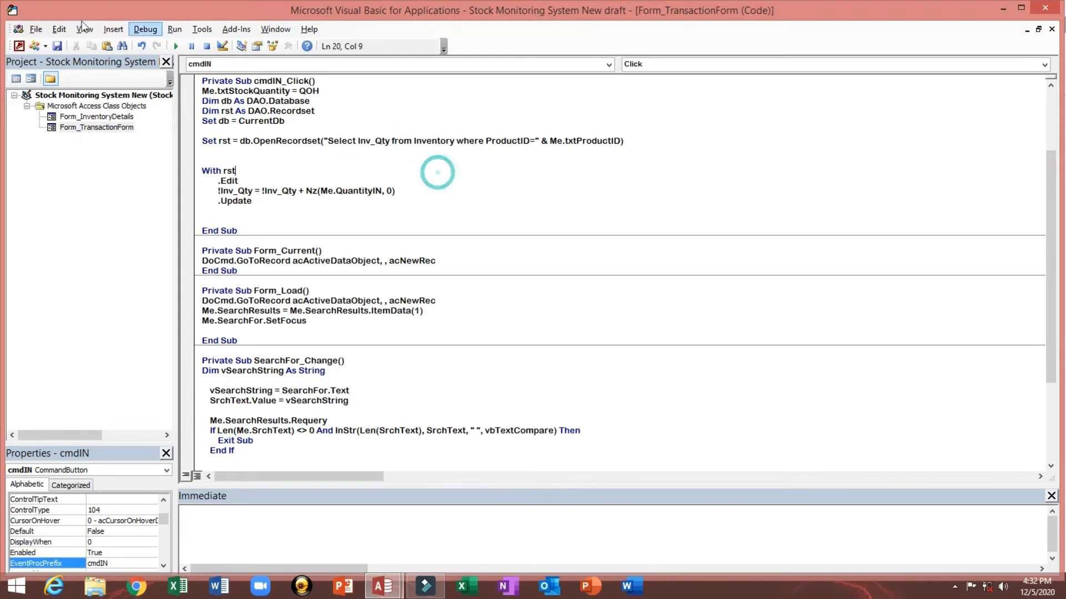
pyautogui.click(18, 45)
pyautogui.click(8, 103)
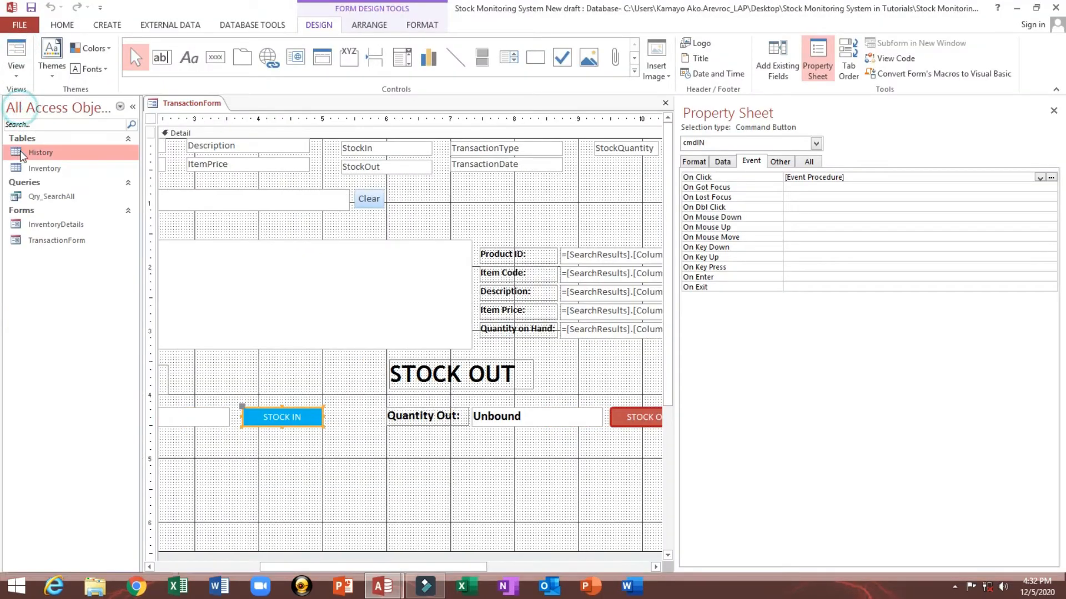
pyautogui.click(39, 169)
pyautogui.rightClick(37, 169)
pyautogui.click(78, 196)
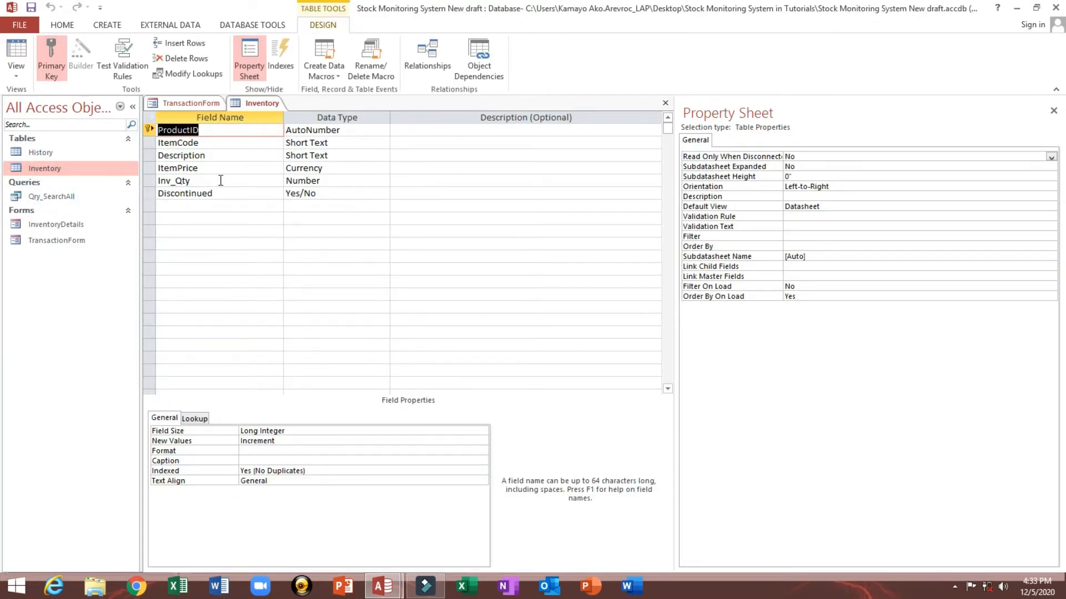
pyautogui.doubleClick(189, 180)
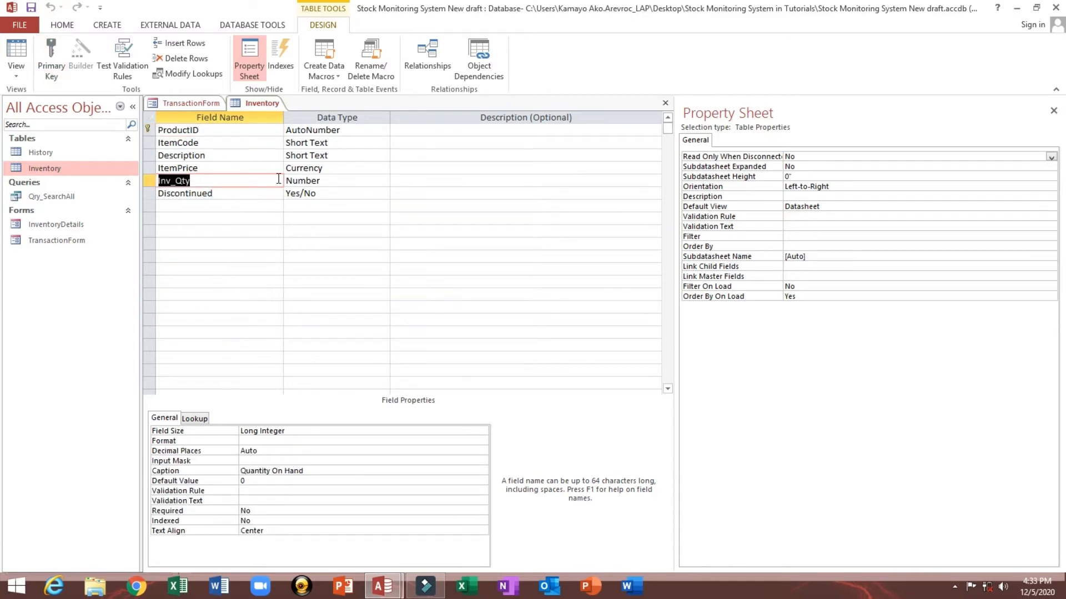
pyautogui.click(665, 103)
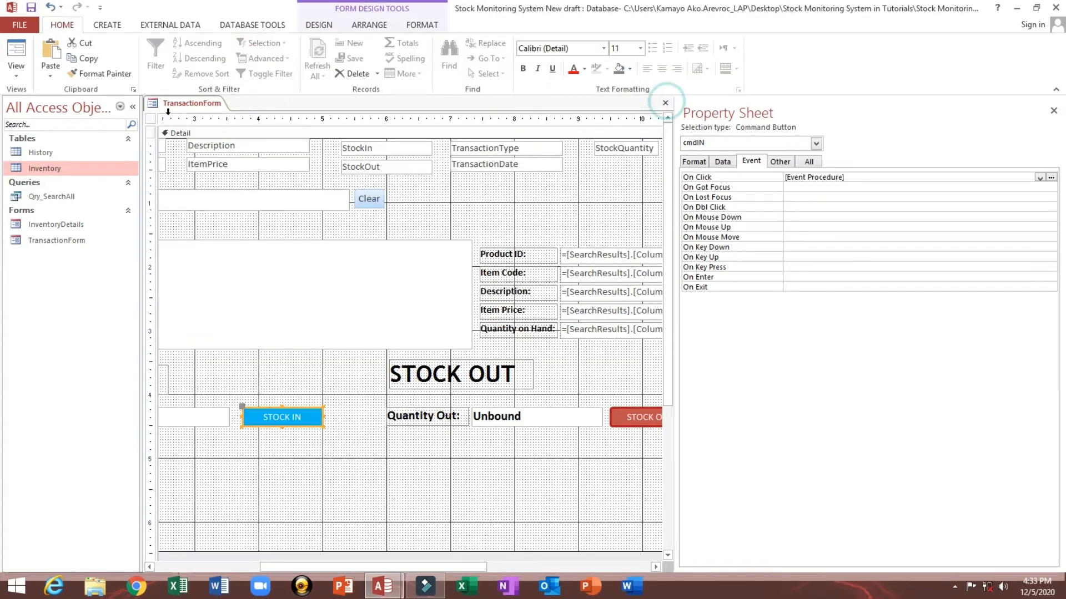
# Step: Check the Product ID text box's name and compare the field references in the STOCK IN click code
pyautogui.click(132, 107)
pyautogui.click(526, 250)
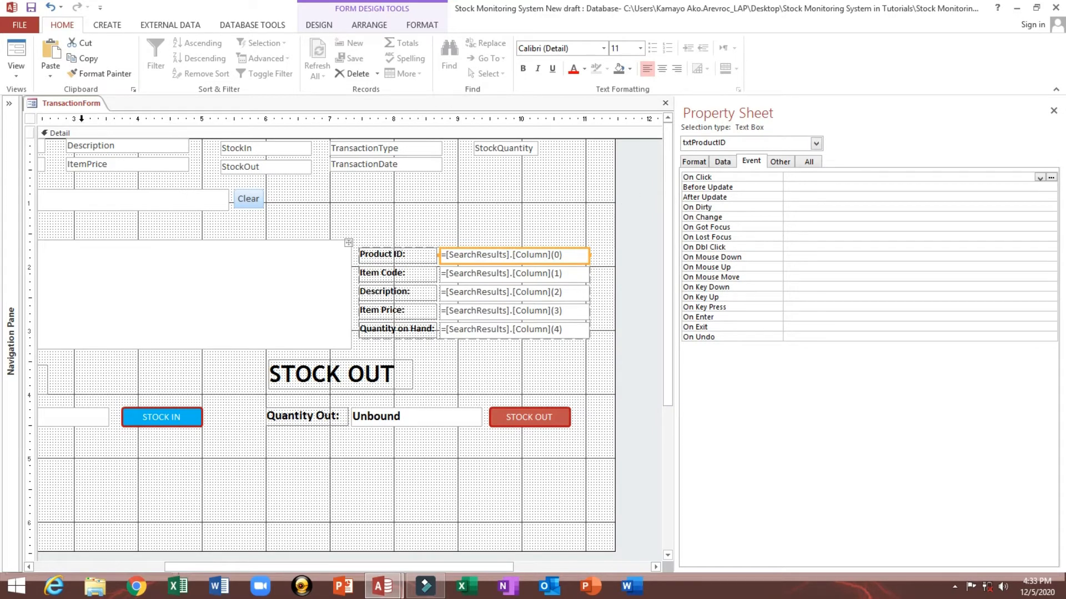
pyautogui.moveTo(676, 182); pyautogui.dragTo(610, 182)
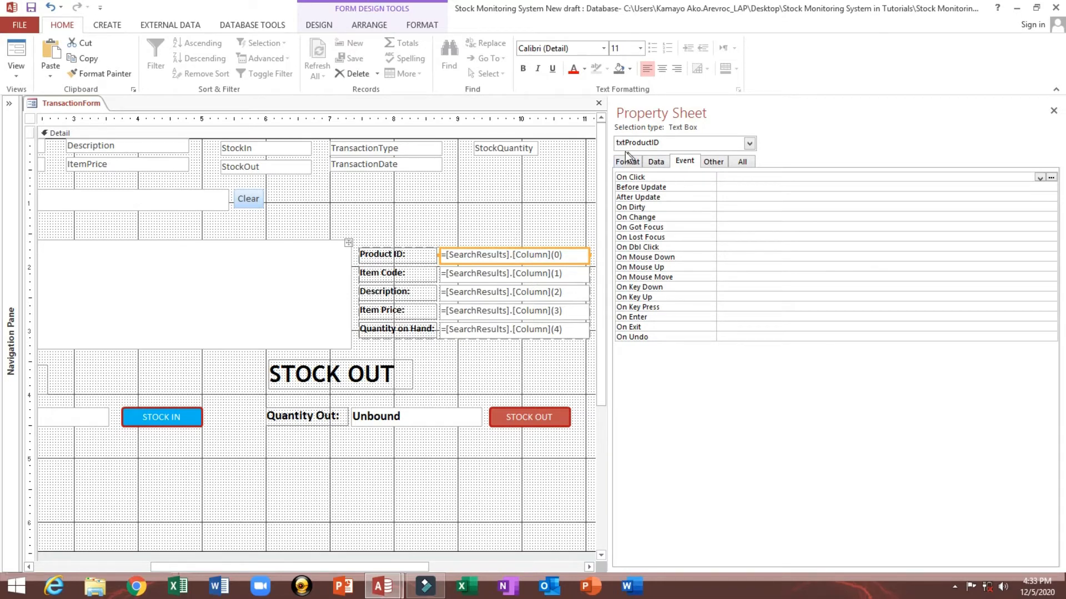
pyautogui.click(181, 414)
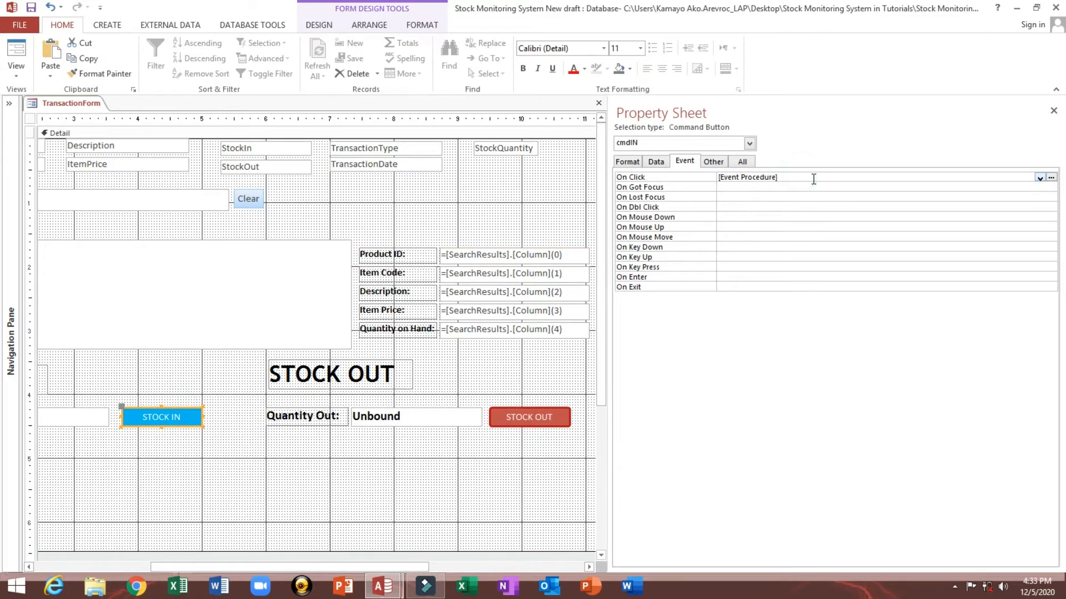
pyautogui.click(1050, 177)
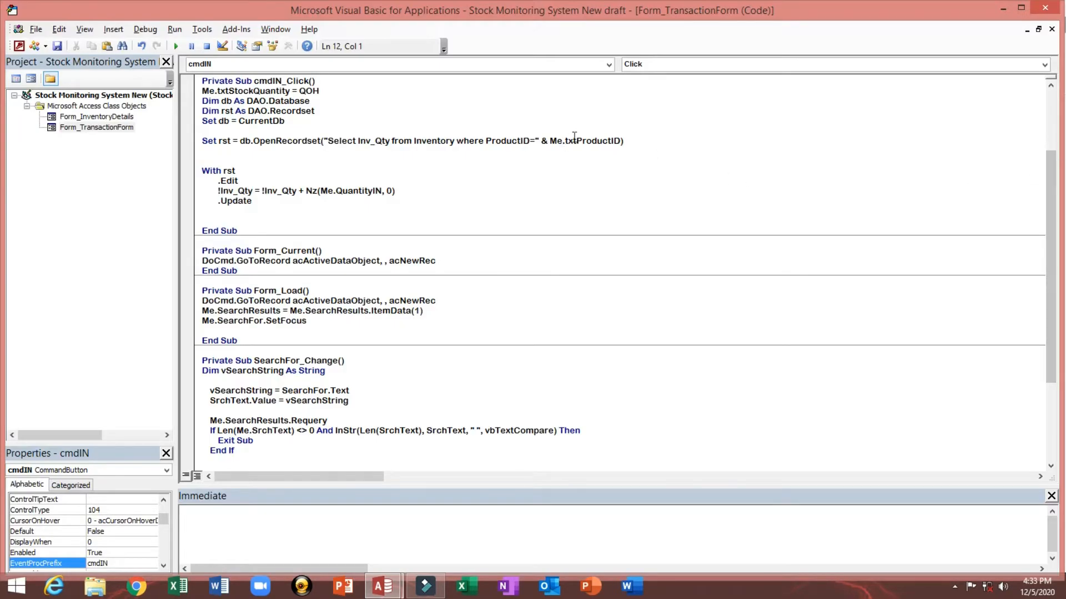
pyautogui.moveTo(564, 142); pyautogui.dragTo(614, 146)
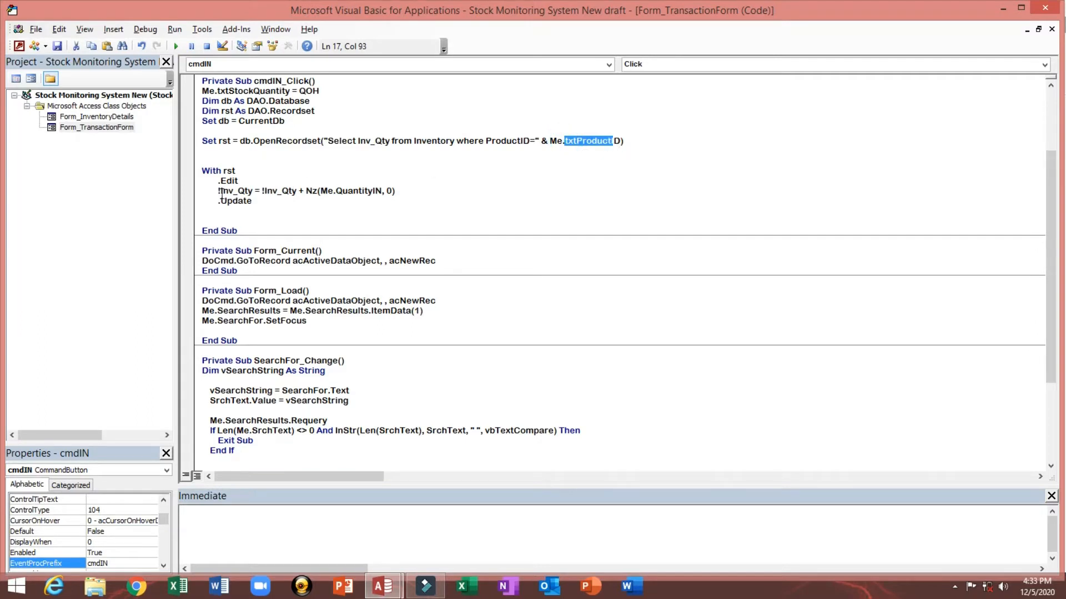
pyautogui.moveTo(218, 191); pyautogui.dragTo(256, 190)
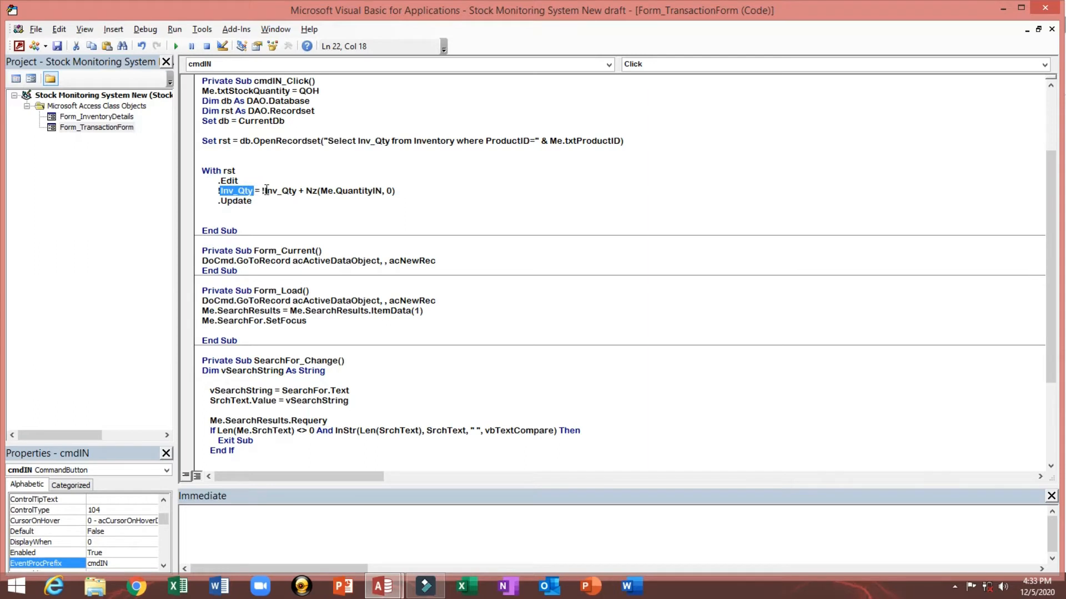
pyautogui.doubleClick(272, 190)
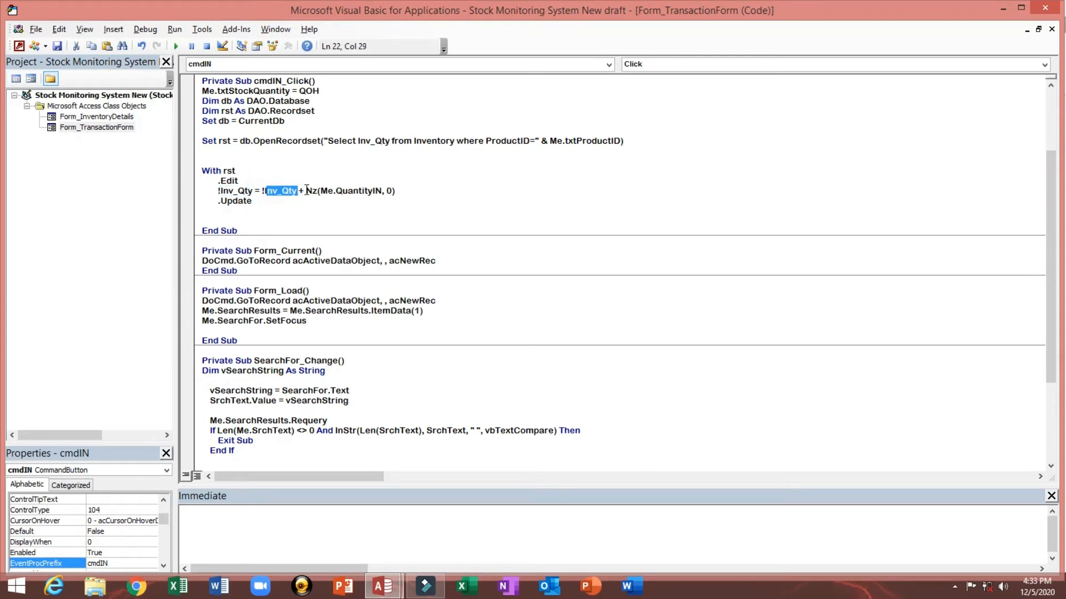
pyautogui.click(305, 191)
pyautogui.doubleClick(338, 191)
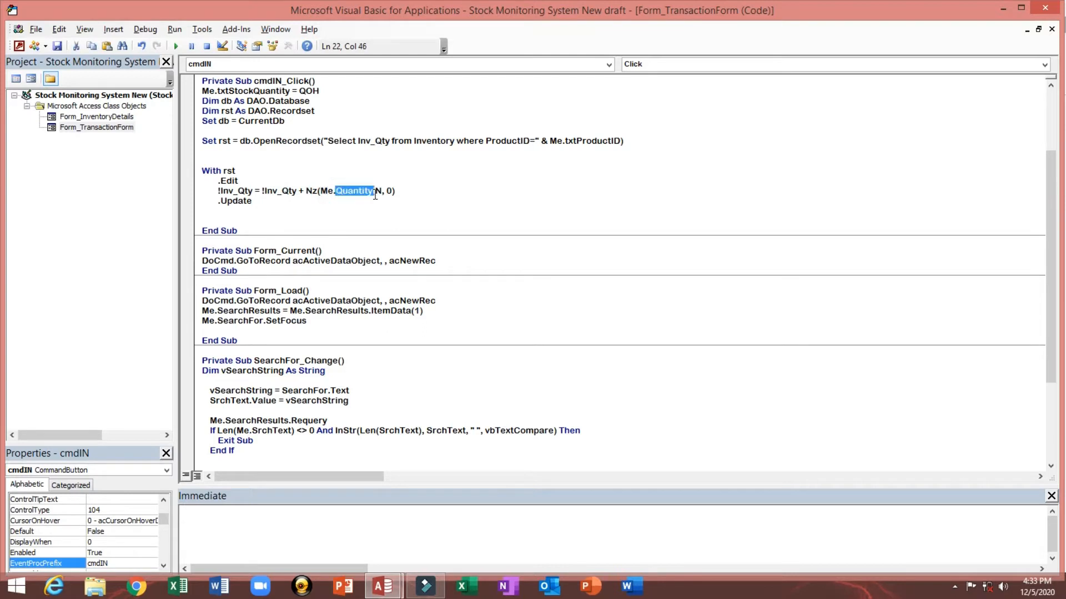
pyautogui.moveTo(382, 196); pyautogui.dragTo(384, 194)
pyautogui.click(252, 177)
pyautogui.moveTo(335, 191); pyautogui.dragTo(407, 190)
# Step: Close the block with End With and add blank lines below it
pyautogui.click(248, 213)
pyautogui.write('end with')
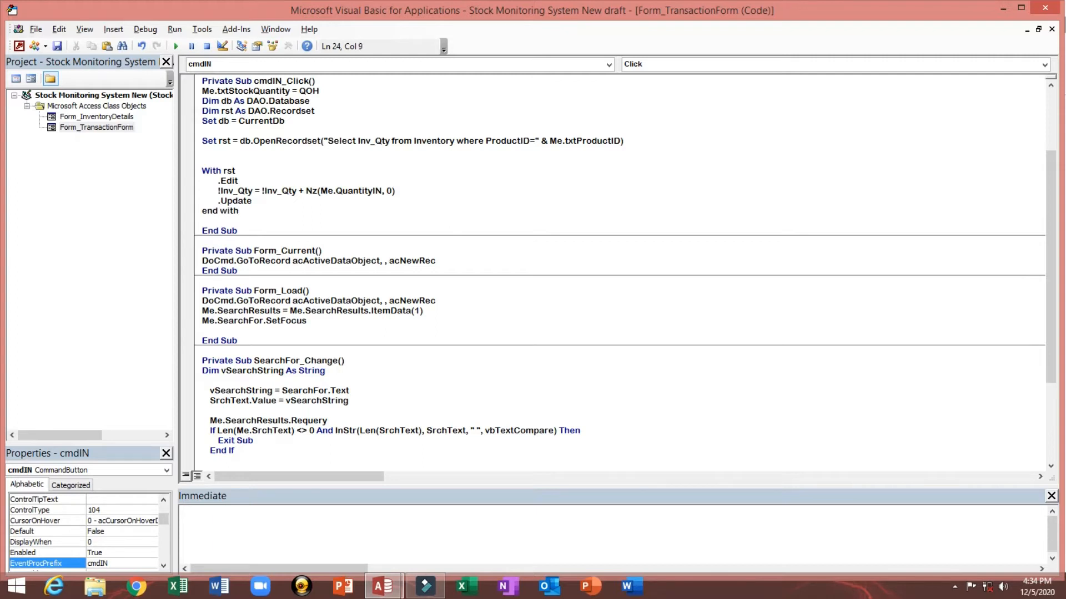
pyautogui.press('Return')
pyautogui.press('Return')
pyautogui.press('Return')
pyautogui.press('Return')
pyautogui.press('Return')
pyautogui.press('Return')
pyautogui.press('Return')
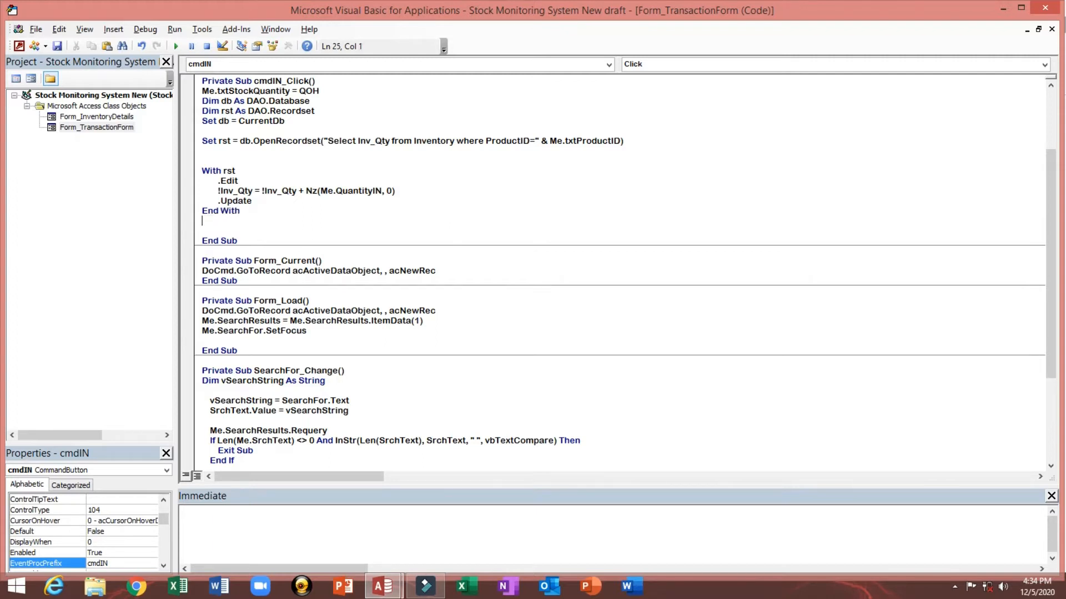
pyautogui.press('Up')
pyautogui.press('Up')
pyautogui.press('Up')
pyautogui.press('Up')
pyautogui.press('Up')
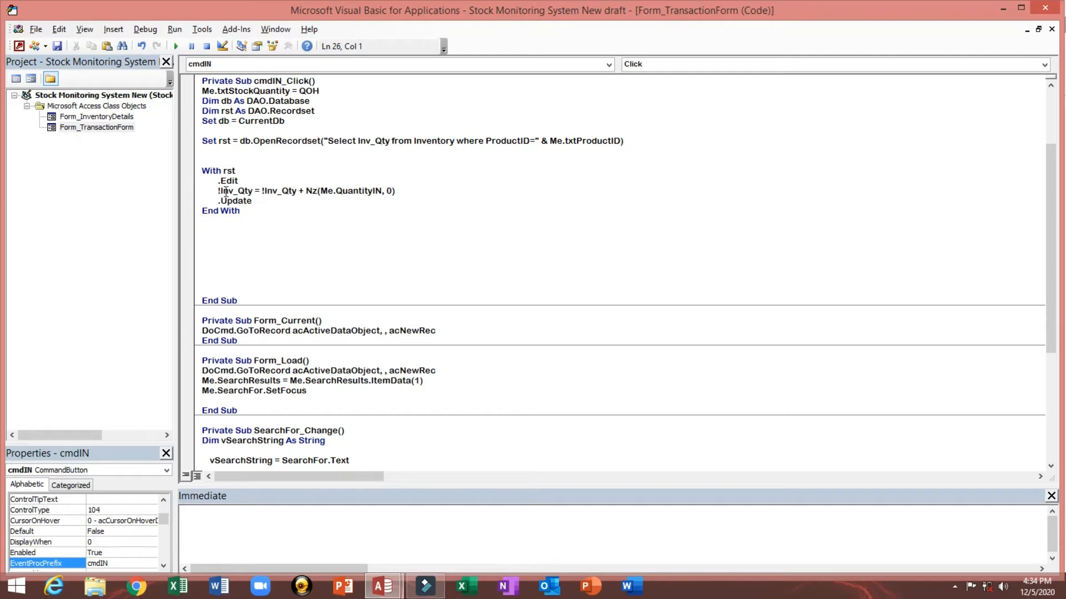
# Step: Review the Inventory table's records in datasheet view and return to the STOCK IN click code
pyautogui.moveTo(225, 190); pyautogui.dragTo(269, 211)
pyautogui.click(267, 211)
pyautogui.doubleClick(235, 141)
pyautogui.click(18, 46)
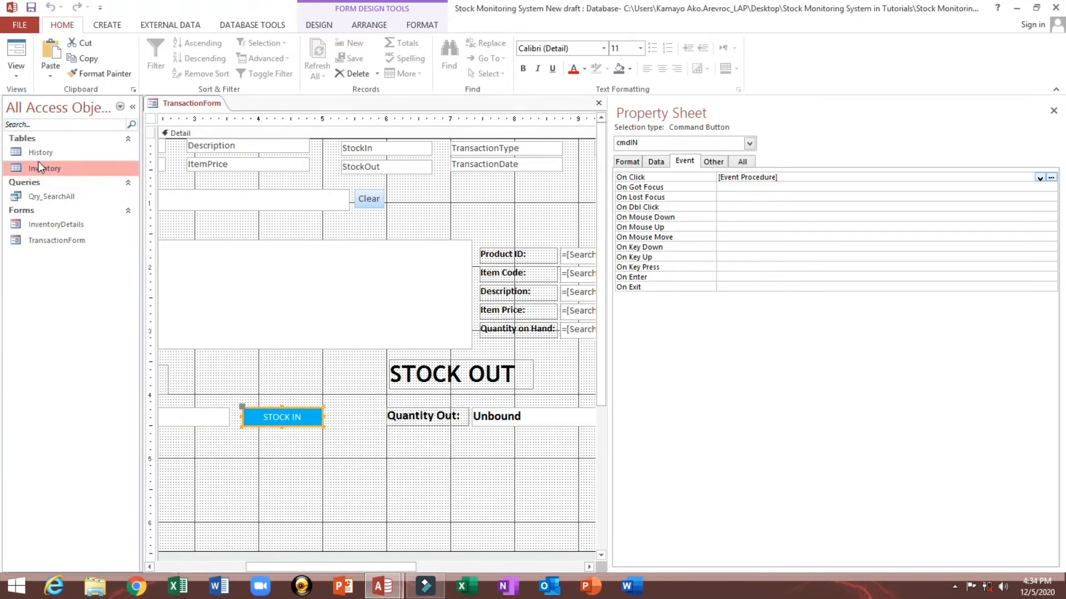
pyautogui.doubleClick(43, 170)
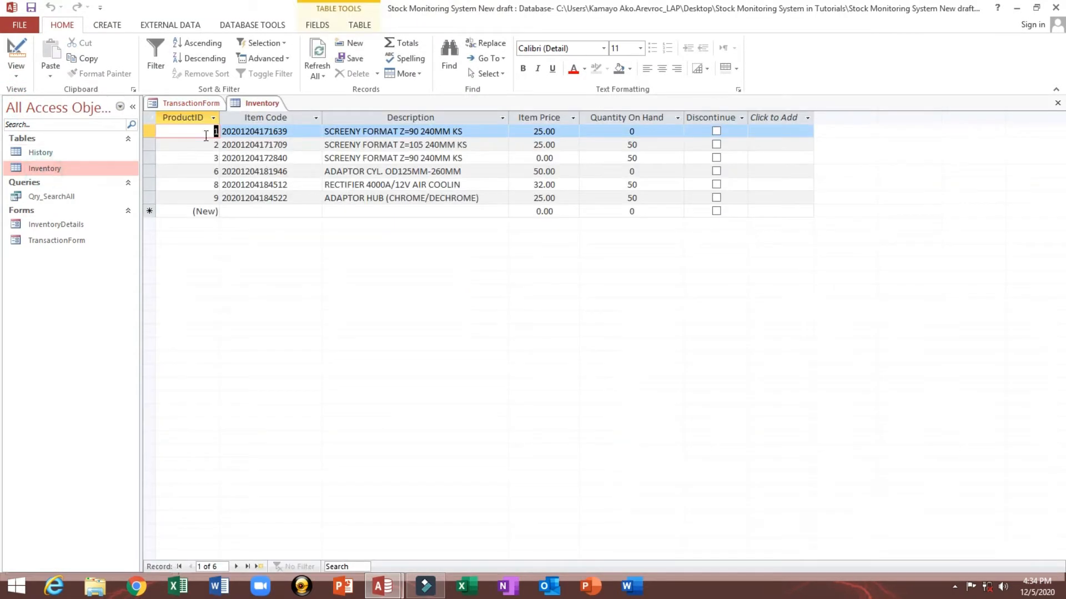
pyautogui.click(1056, 103)
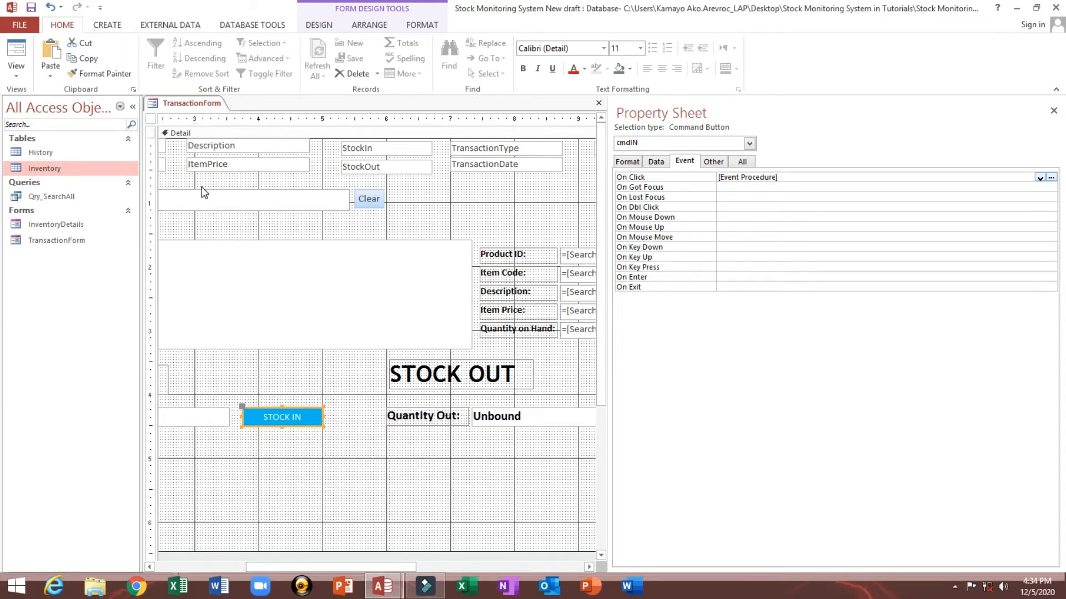
pyautogui.click(133, 108)
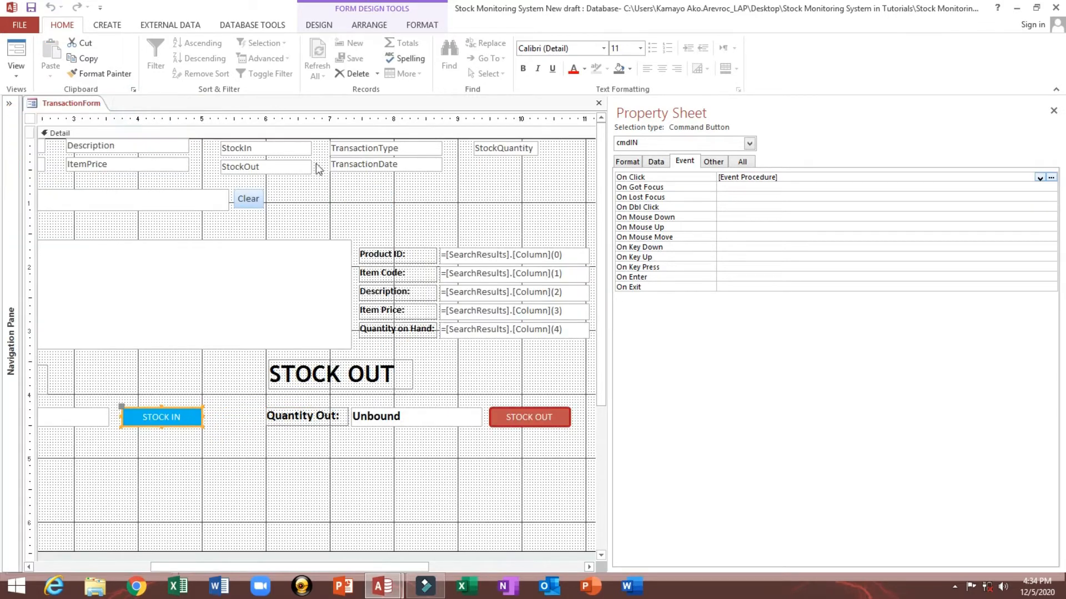
pyautogui.click(1051, 178)
pyautogui.click(260, 211)
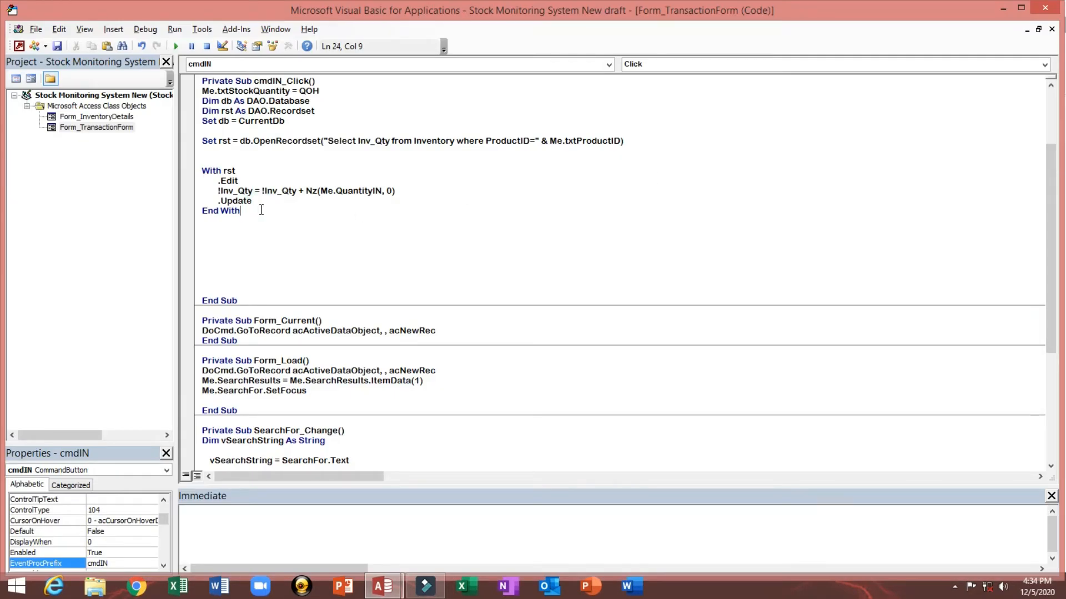
# Step: Add the line Me.QOH.Requery after End With
pyautogui.press('Return')
pyautogui.press('Tab')
pyautogui.press('Tab')
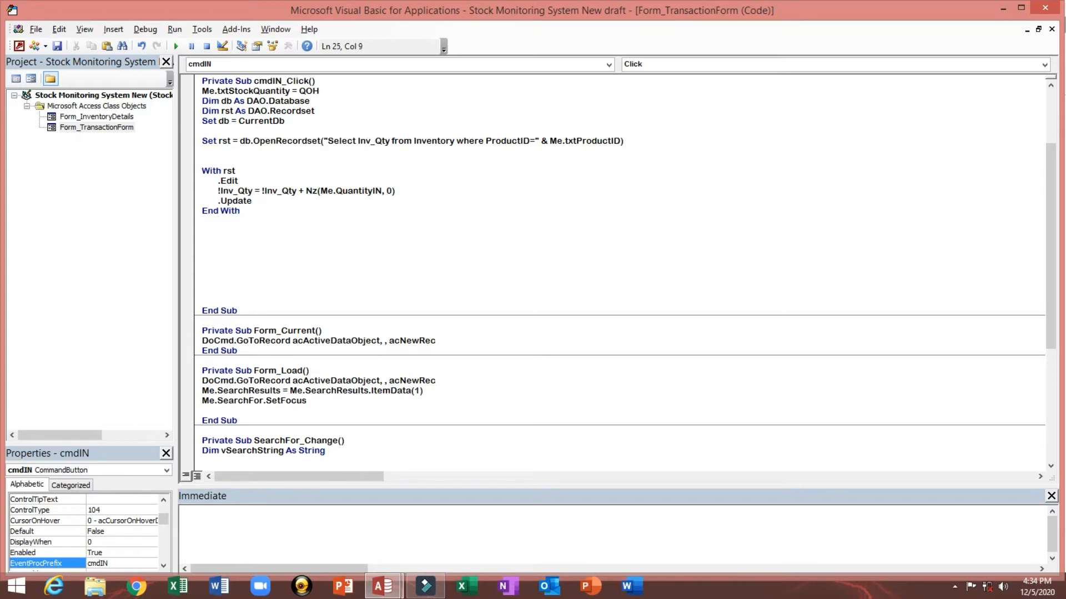
pyautogui.write('Me.')
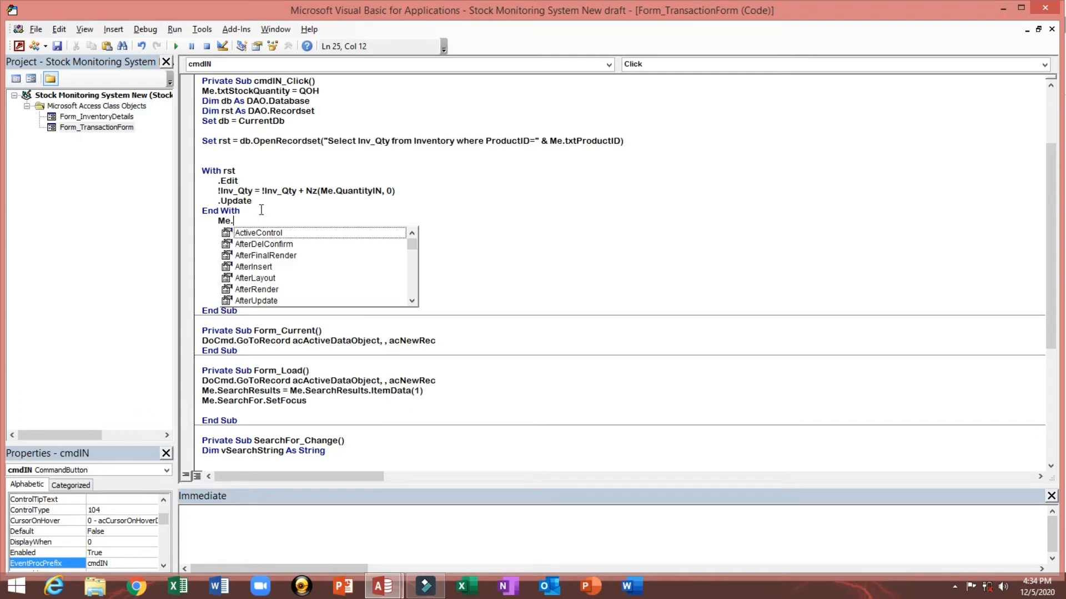
pyautogui.write('q')
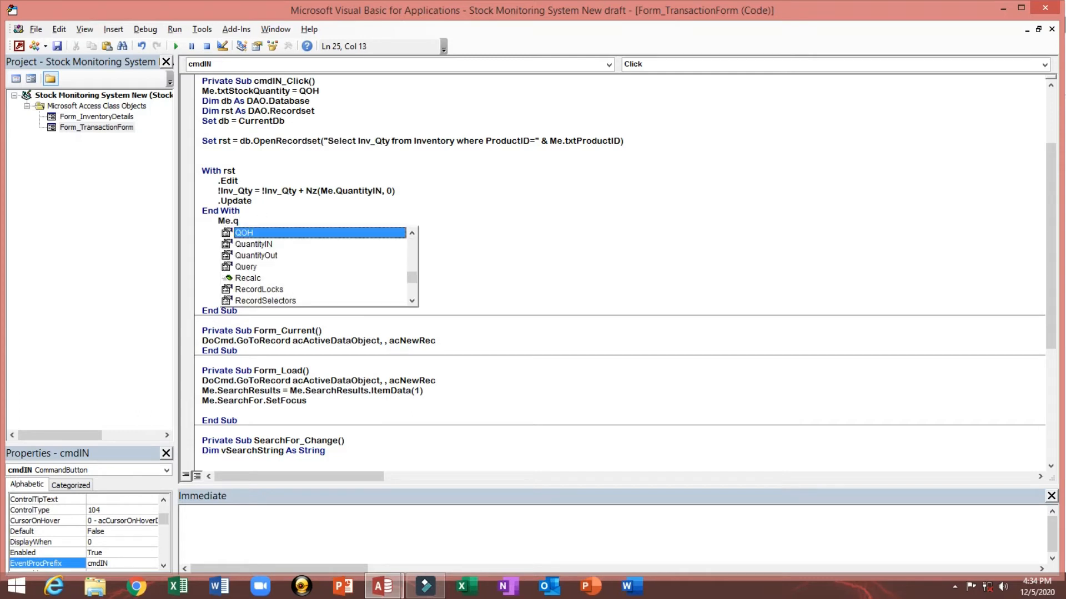
pyautogui.press('Tab')
pyautogui.write('.')
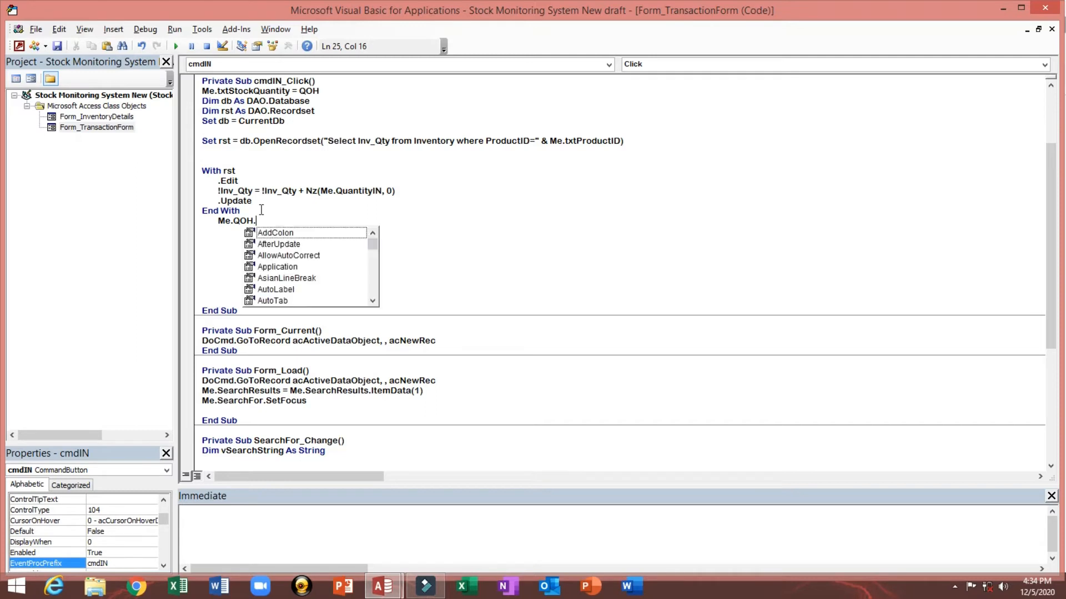
pyautogui.write('req')
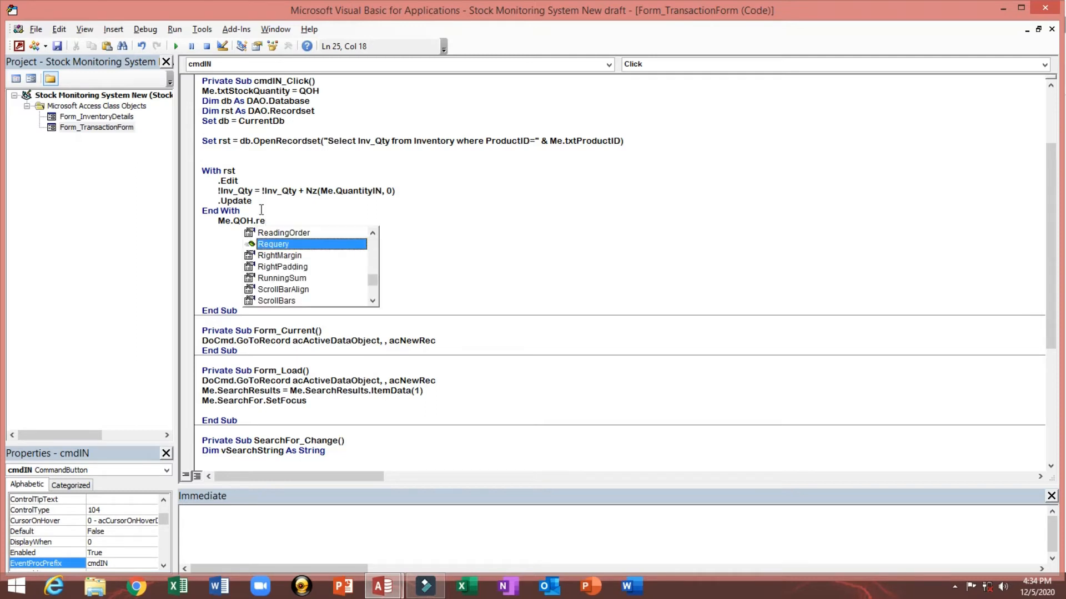
pyautogui.press('Tab')
pyautogui.press('Return')
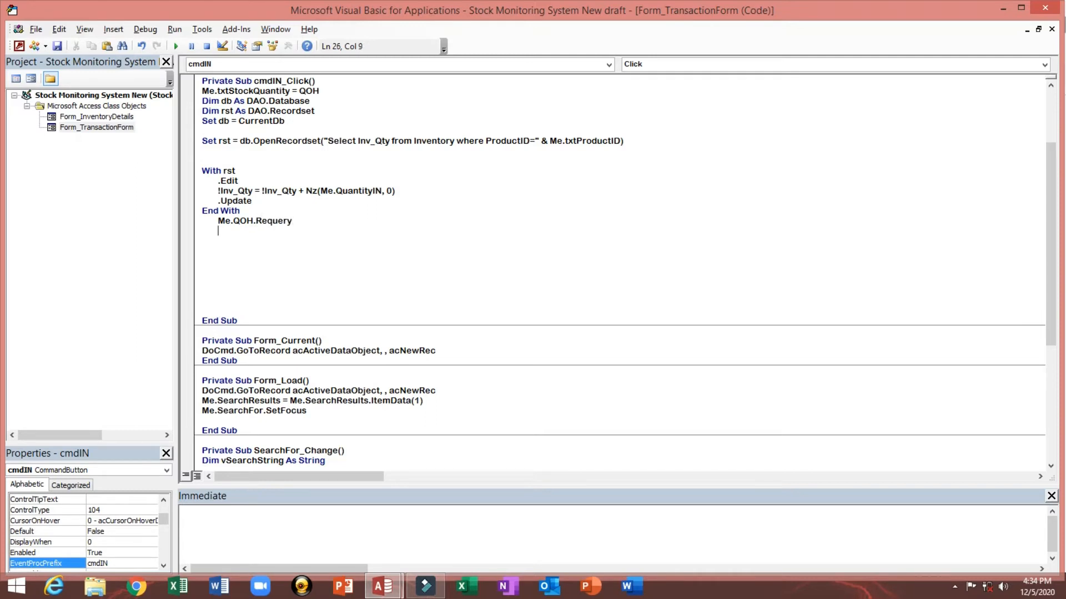
# Step: Begin a new line below the requery that assigns Me.ProductID from a txt control
pyautogui.write('Me.p')
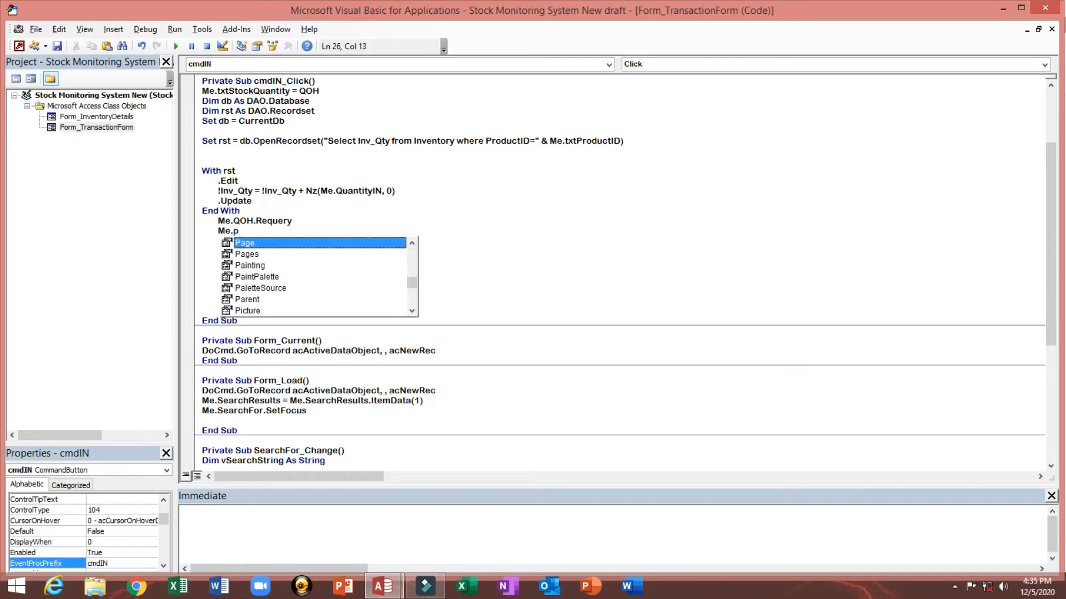
pyautogui.write('r')
pyautogui.press('Down')
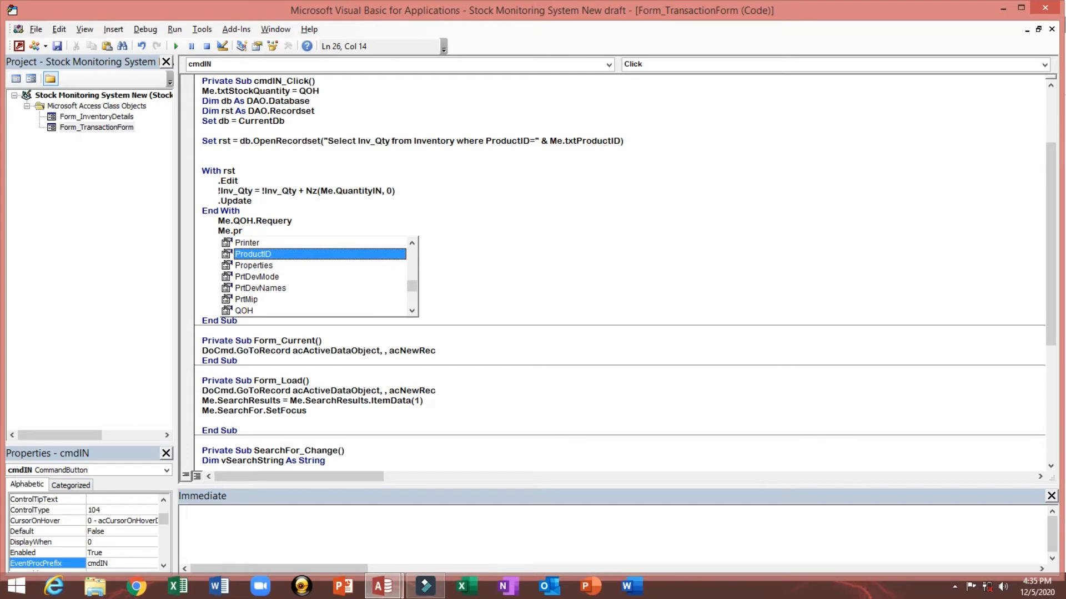
pyautogui.press('Tab')
pyautogui.write('=t')
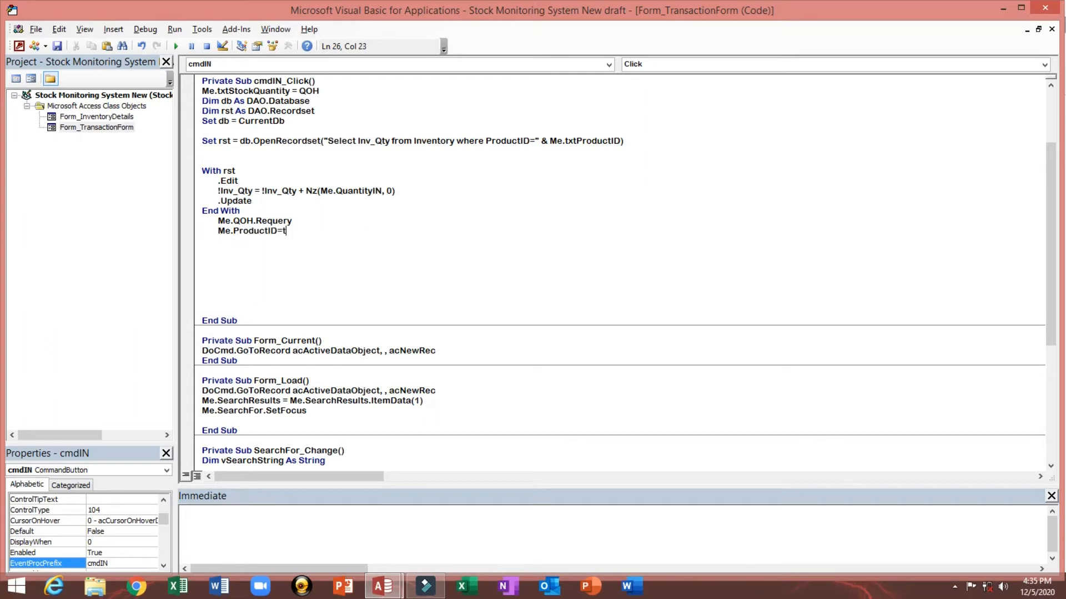
pyautogui.write('xt')
pyautogui.moveTo(232, 231); pyautogui.dragTo(277, 233)
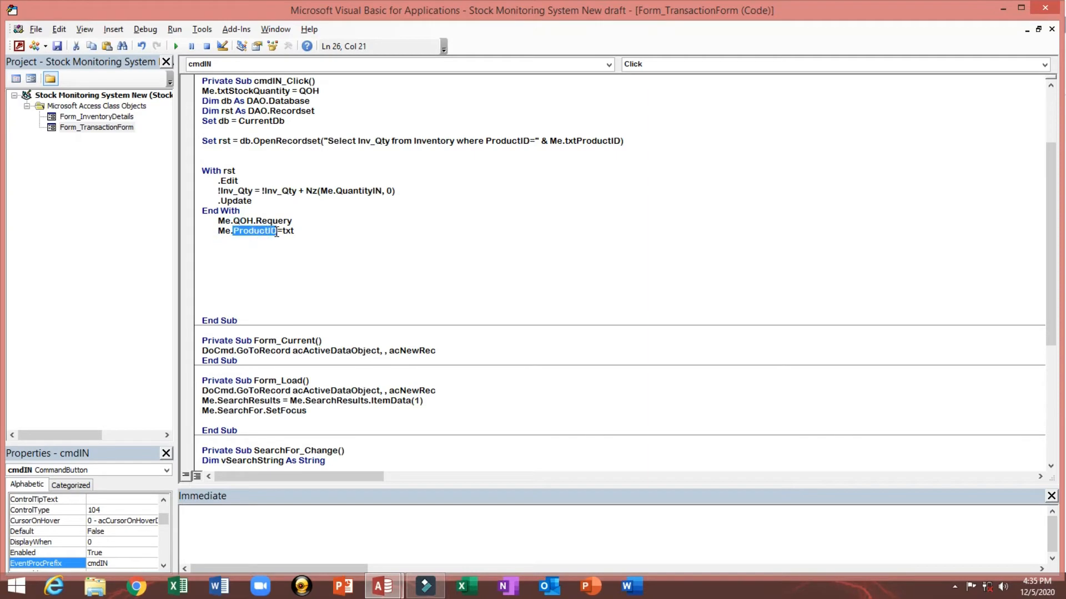
# Step: Compare the form's bound field names with the text box control names in design view, then return to the STOCK IN click code
pyautogui.click(19, 46)
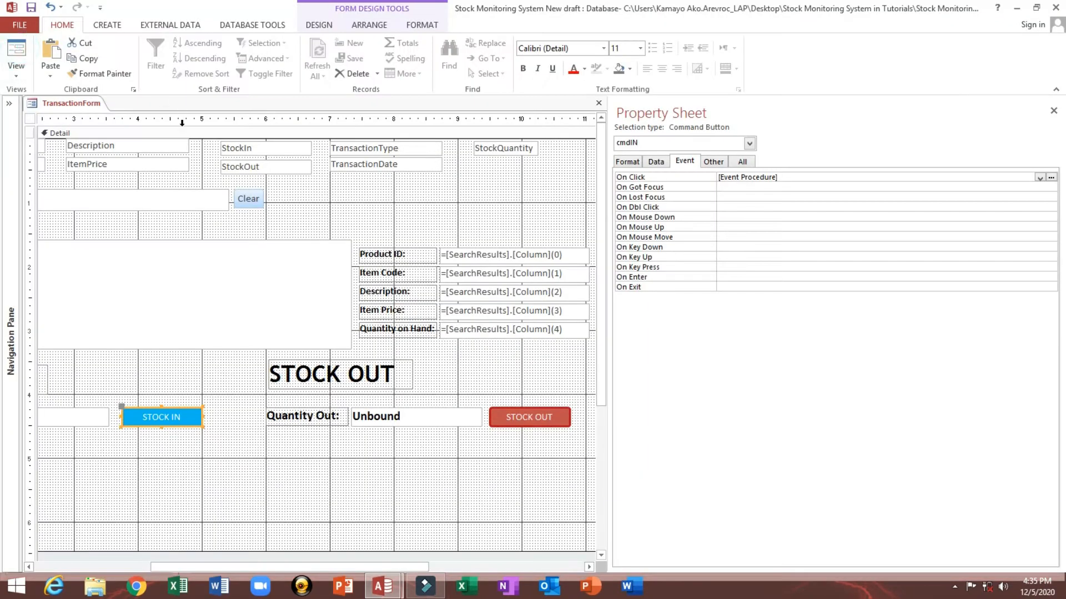
pyautogui.click(31, 119)
pyautogui.click(649, 163)
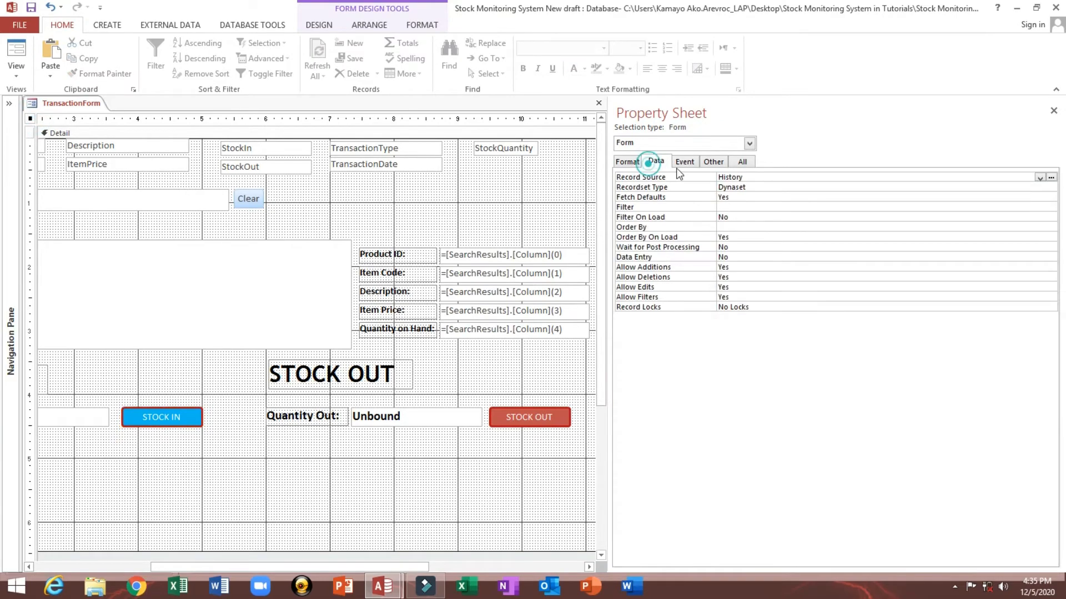
pyautogui.click(768, 177)
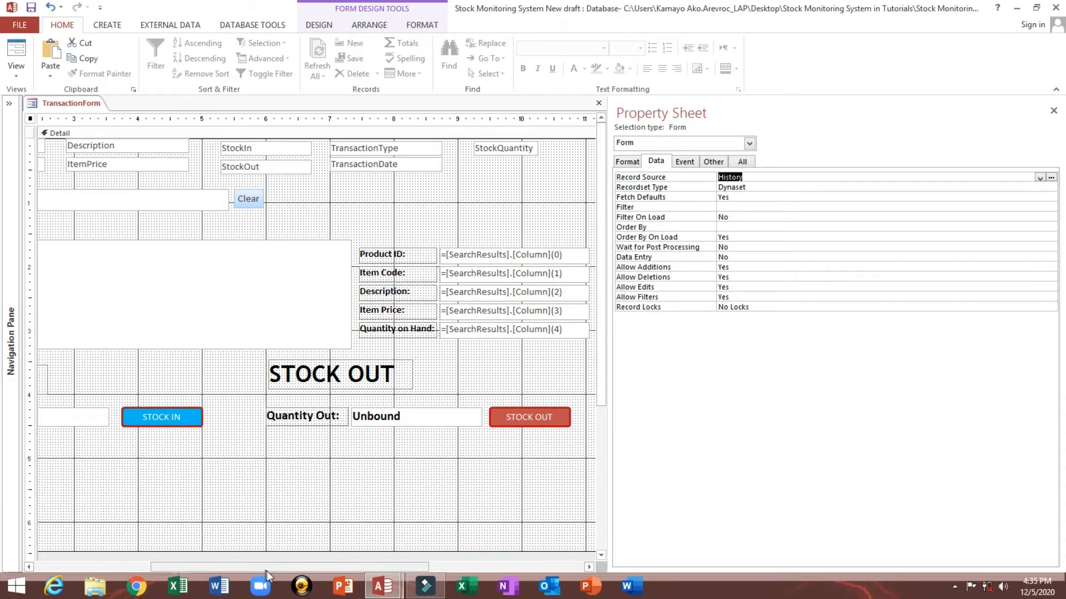
pyautogui.moveTo(267, 567); pyautogui.dragTo(203, 567)
pyautogui.click(171, 146)
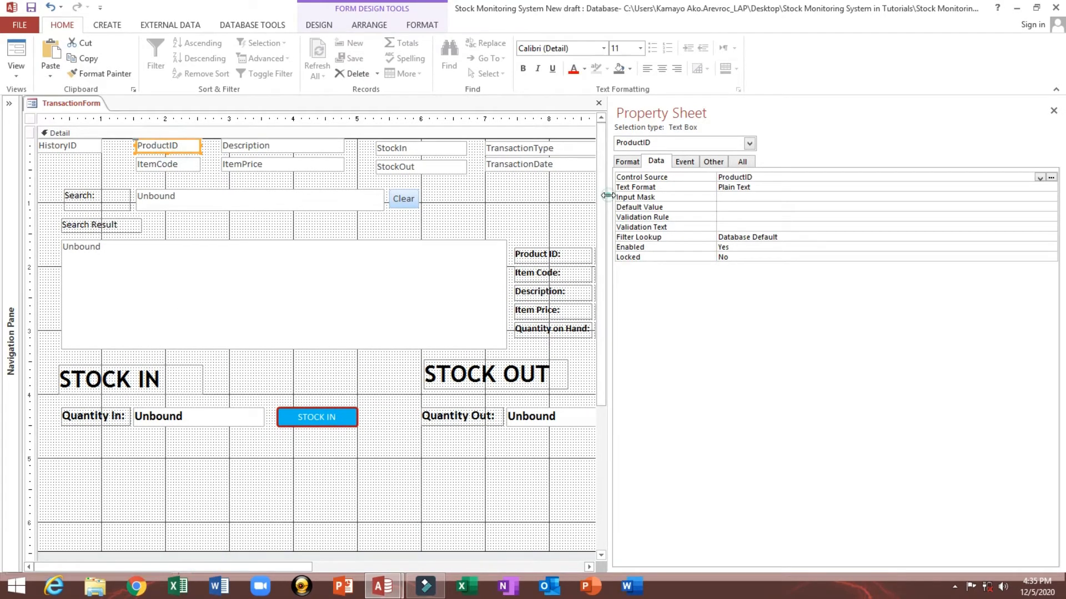
pyautogui.moveTo(606, 195); pyautogui.dragTo(742, 195)
pyautogui.click(325, 417)
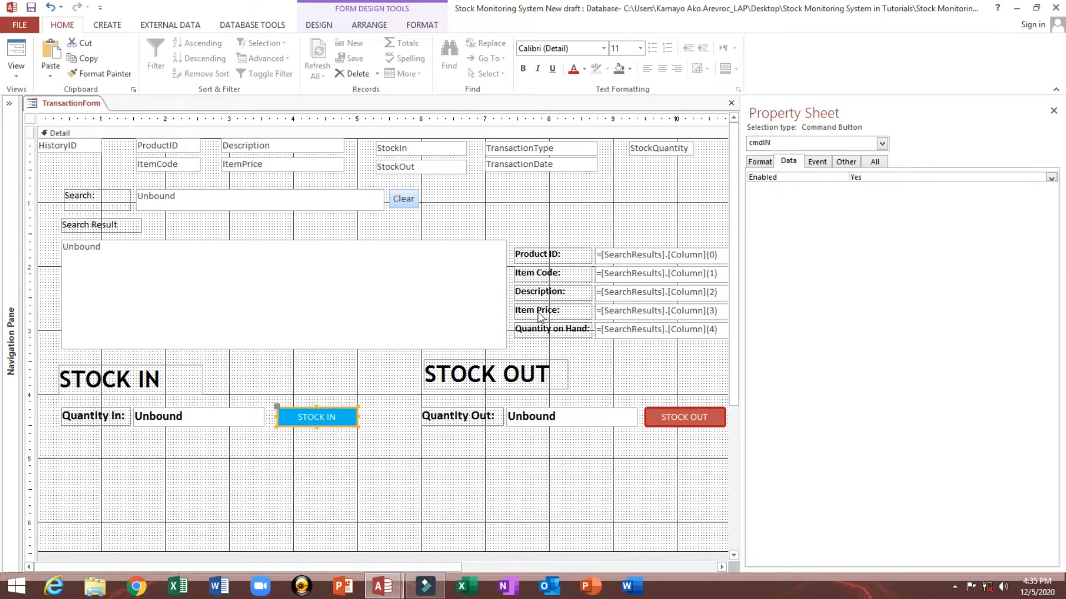
pyautogui.click(618, 255)
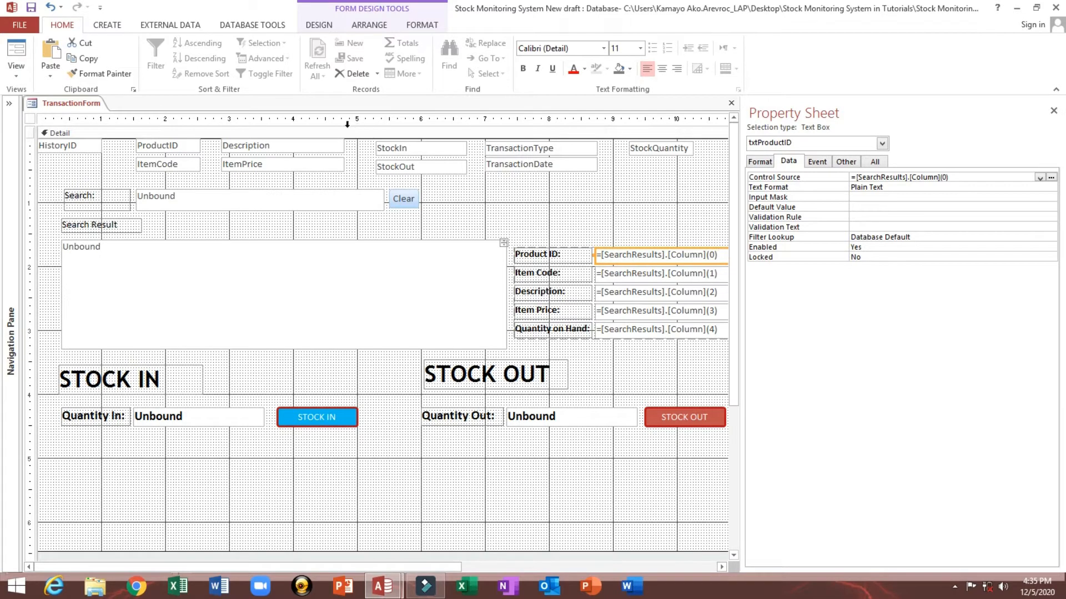
pyautogui.click(179, 147)
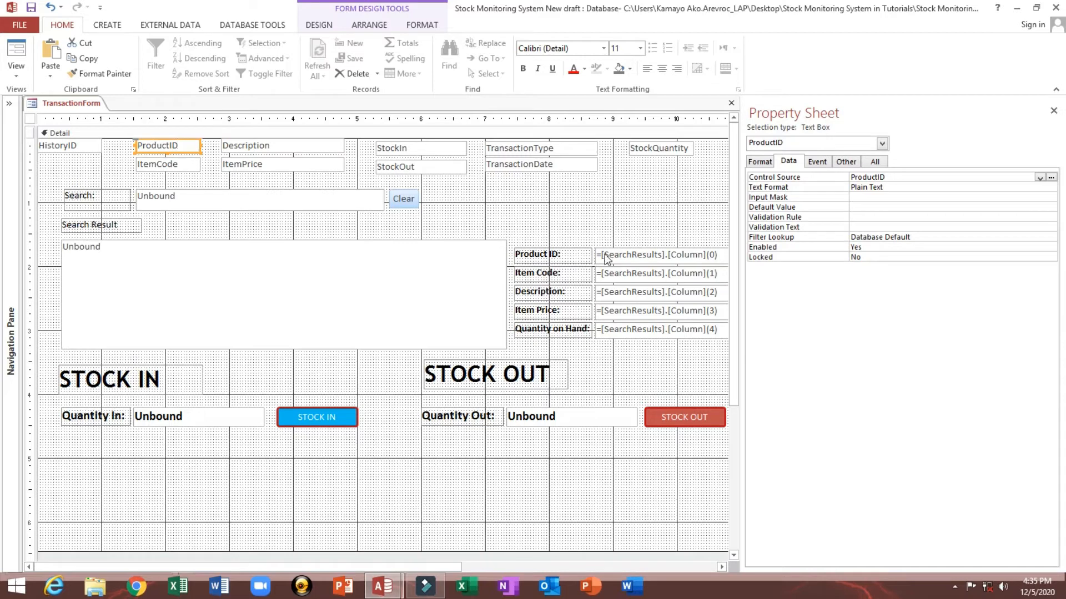
pyautogui.click(621, 275)
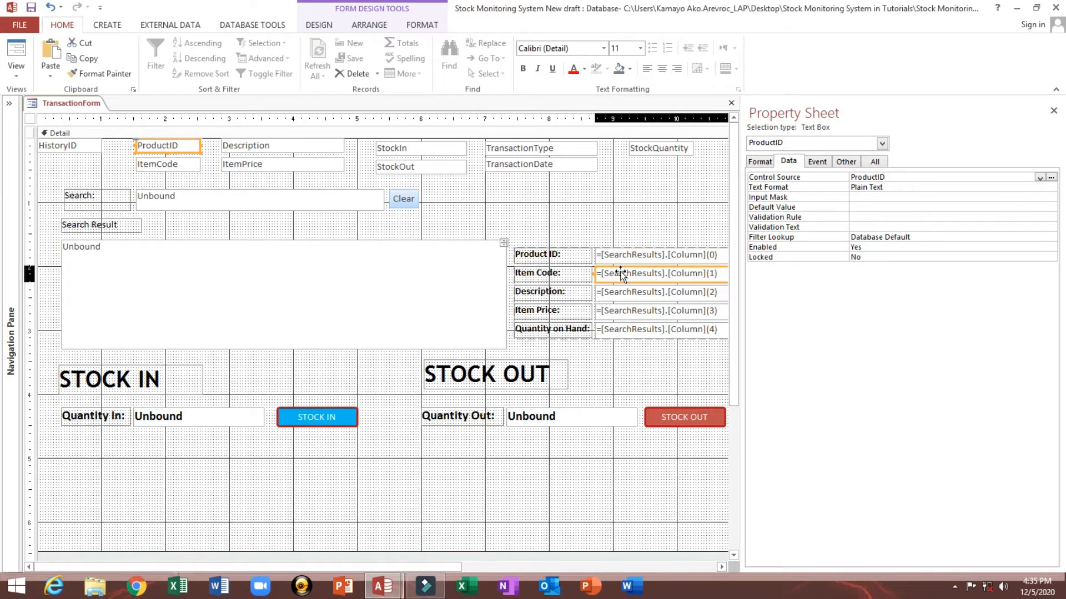
pyautogui.click(150, 162)
pyautogui.click(632, 294)
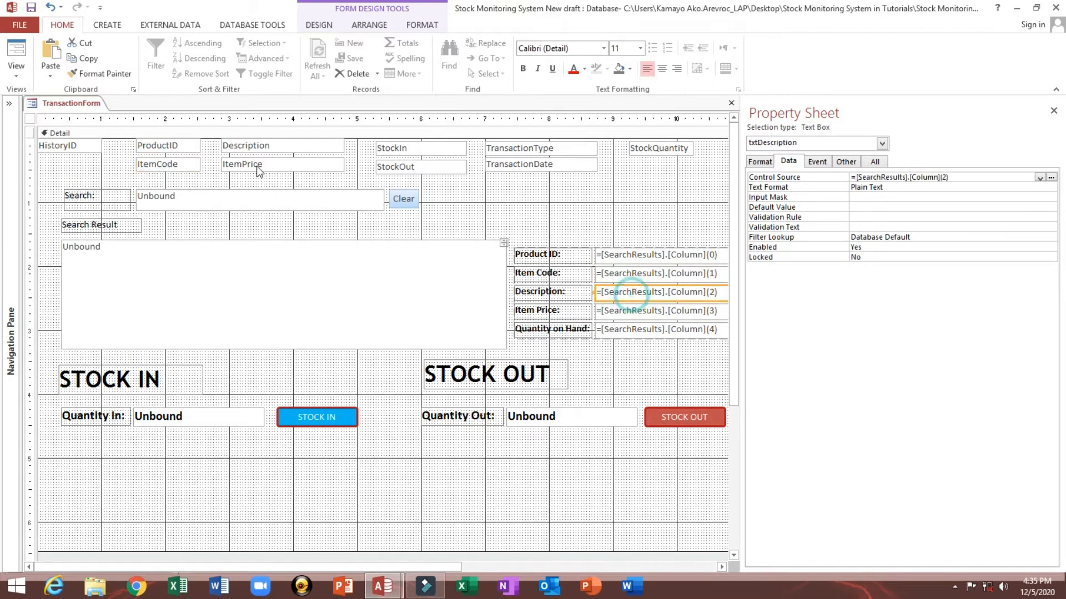
pyautogui.click(247, 147)
pyautogui.click(645, 292)
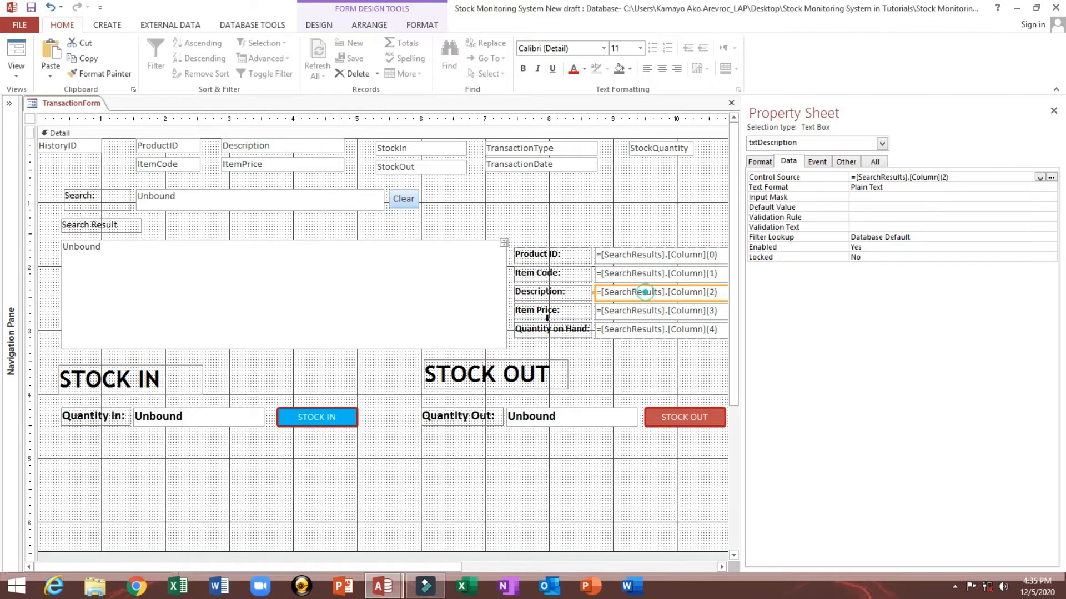
pyautogui.click(319, 423)
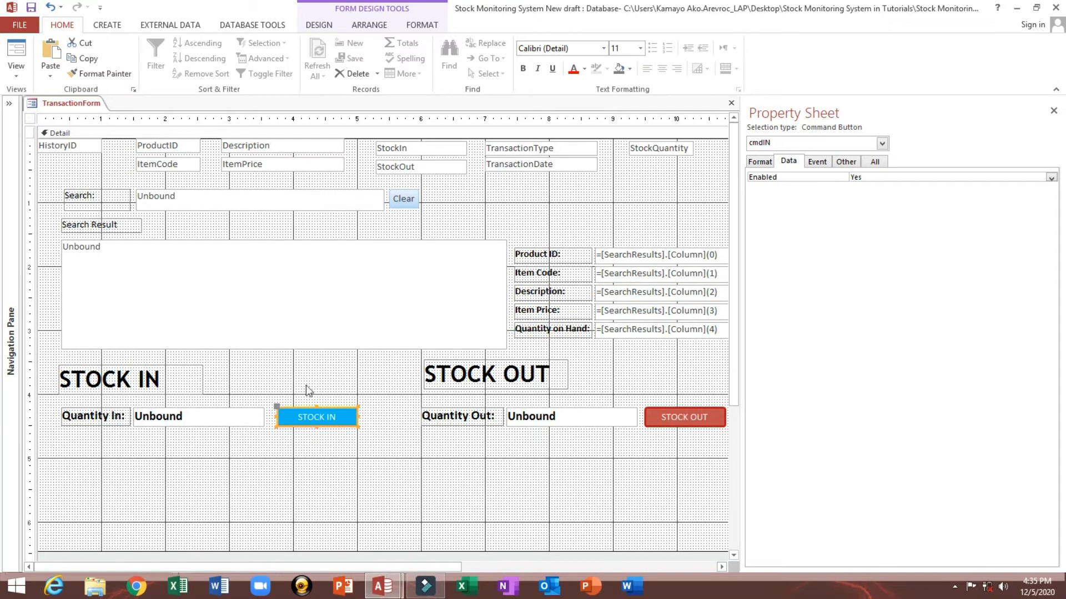
pyautogui.moveTo(635, 353); pyautogui.dragTo(91, 167)
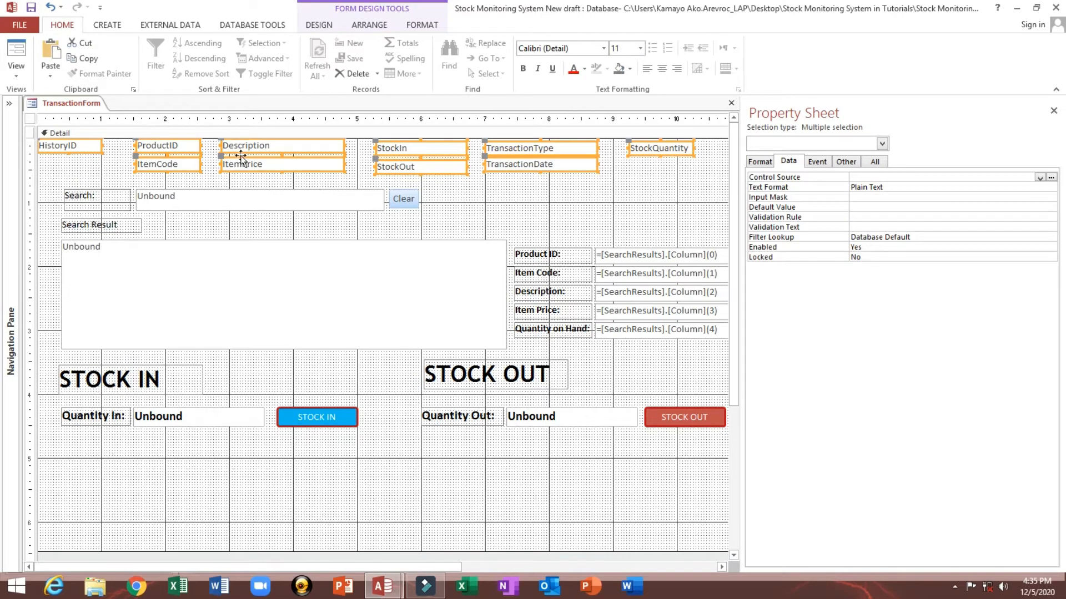
pyautogui.click(554, 188)
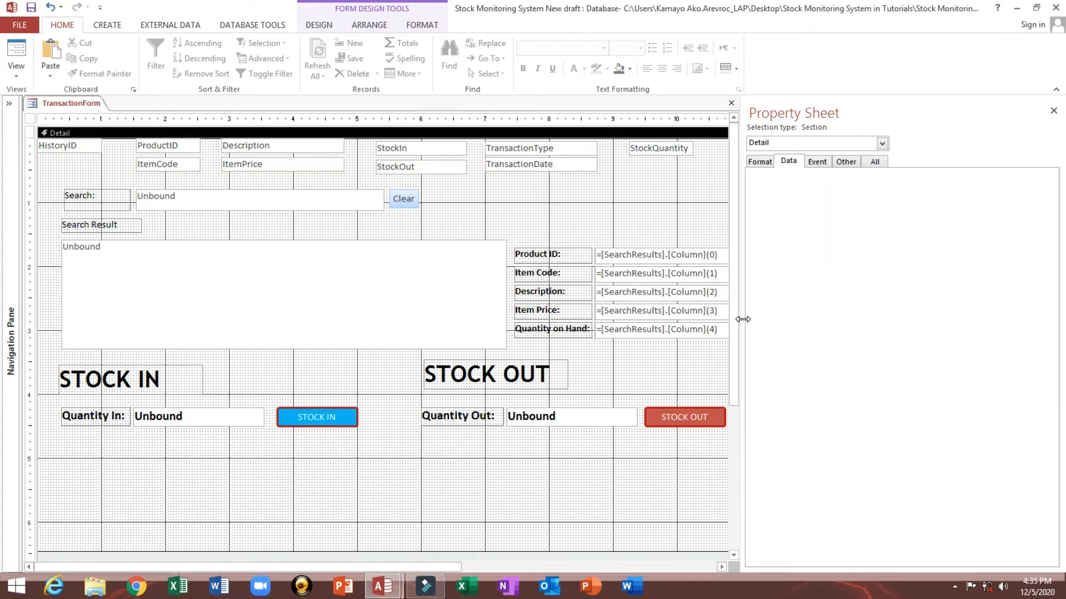
pyautogui.moveTo(740, 318); pyautogui.dragTo(699, 319)
pyautogui.click(297, 428)
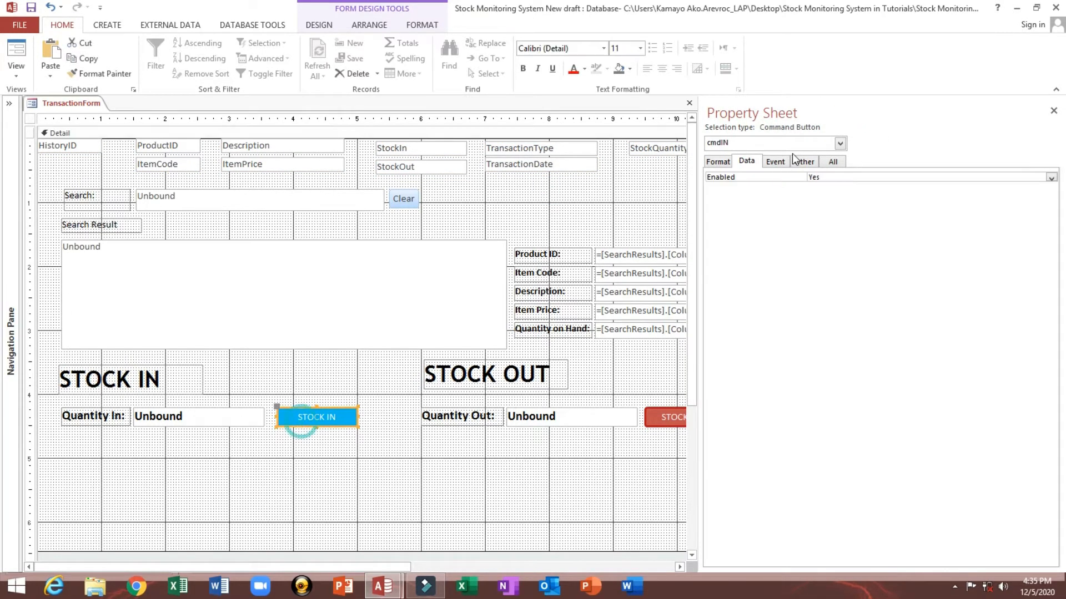
pyautogui.click(775, 161)
pyautogui.click(1051, 181)
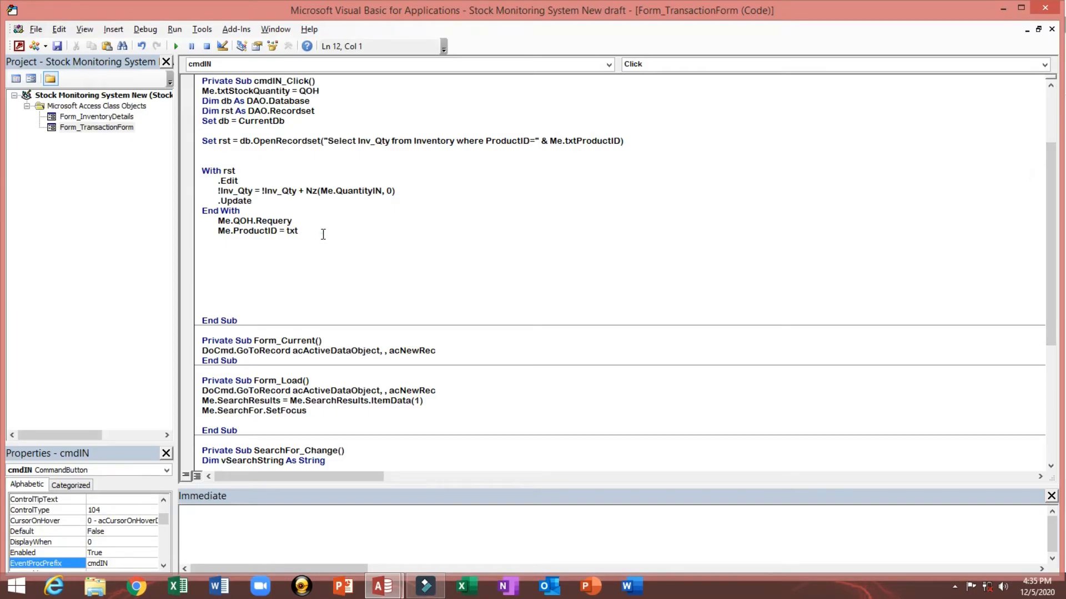
# Step: Complete the line as Me.ProductID = Me.txtProductID and start a new line
pyautogui.click(323, 234)
pyautogui.press('BackSpace')
pyautogui.press('BackSpace')
pyautogui.press('BackSpace')
pyautogui.press('BackSpace')
pyautogui.press('BackSpace')
pyautogui.write('=me.')
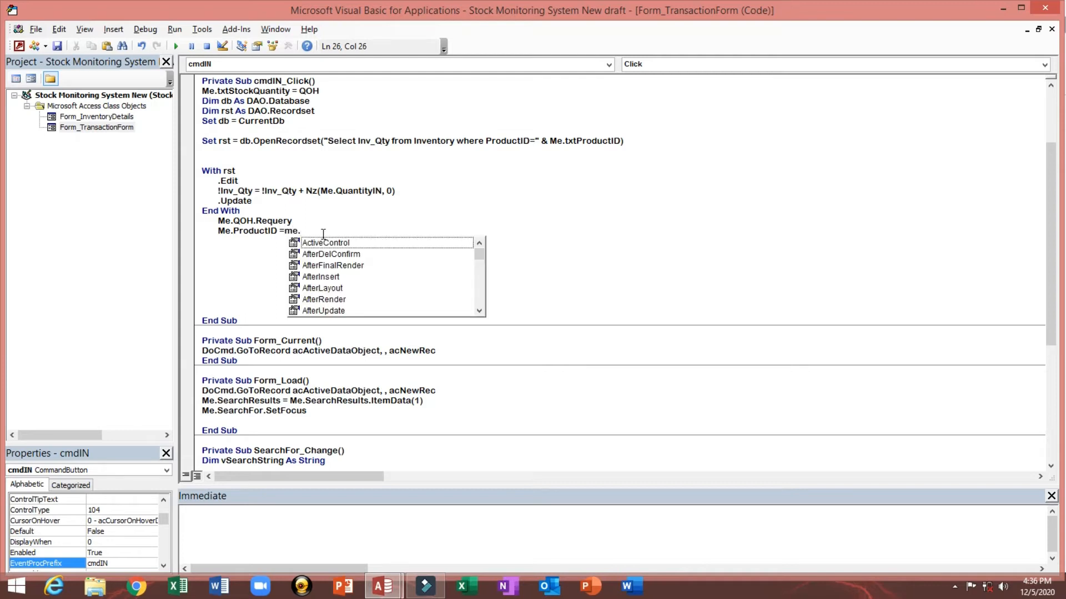
pyautogui.write('tx')
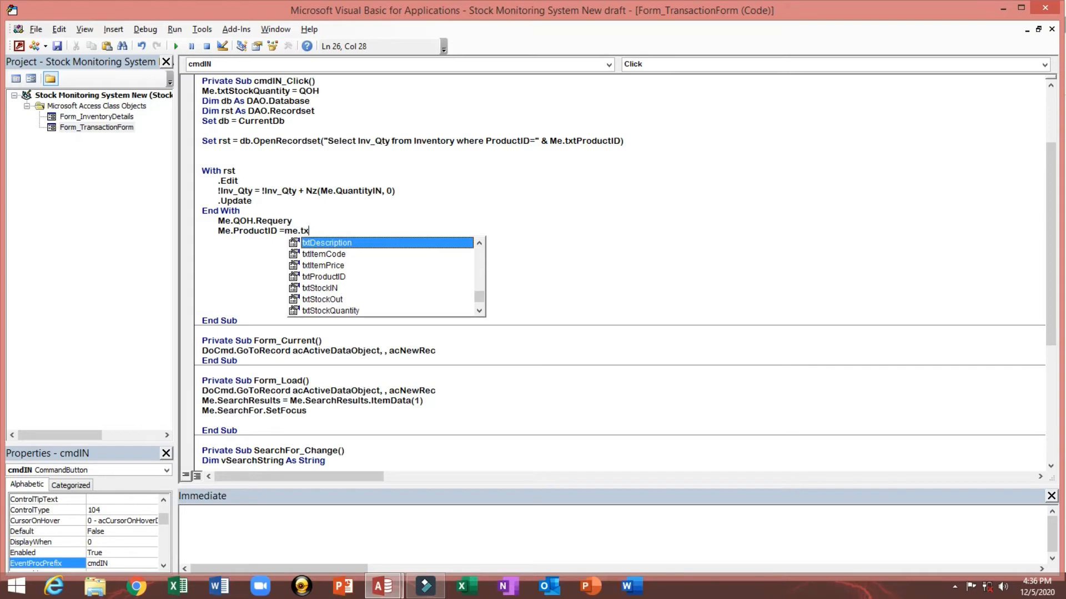
pyautogui.press('Down')
pyautogui.press('Down')
pyautogui.press('Down')
pyautogui.press('Tab')
pyautogui.press('Return')
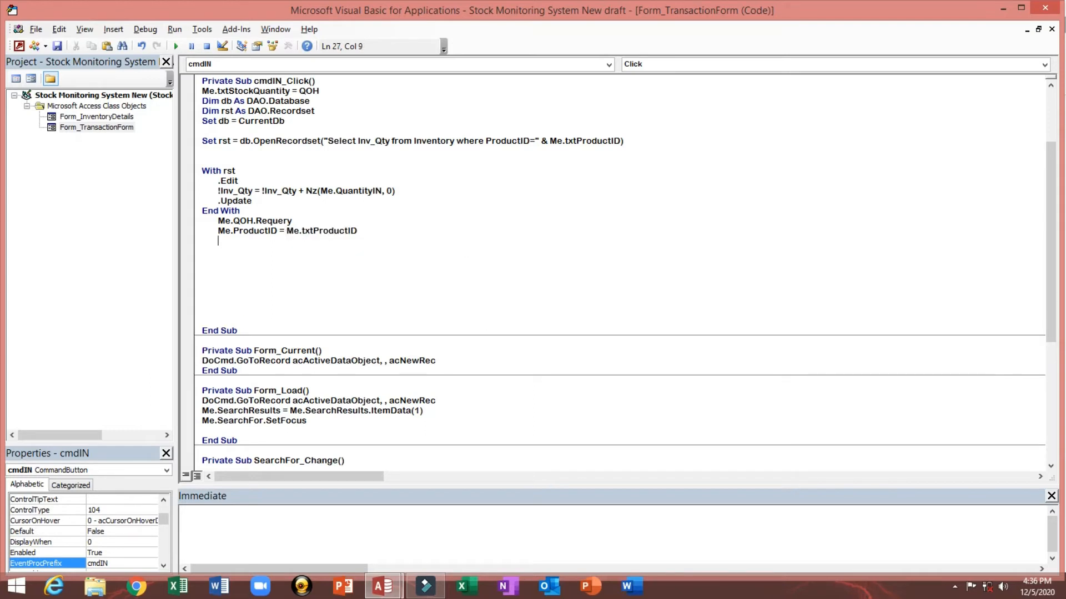
# Step: Add the line Me.ItemCode = Me.txtItemCode below it
pyautogui.write('Me.it')
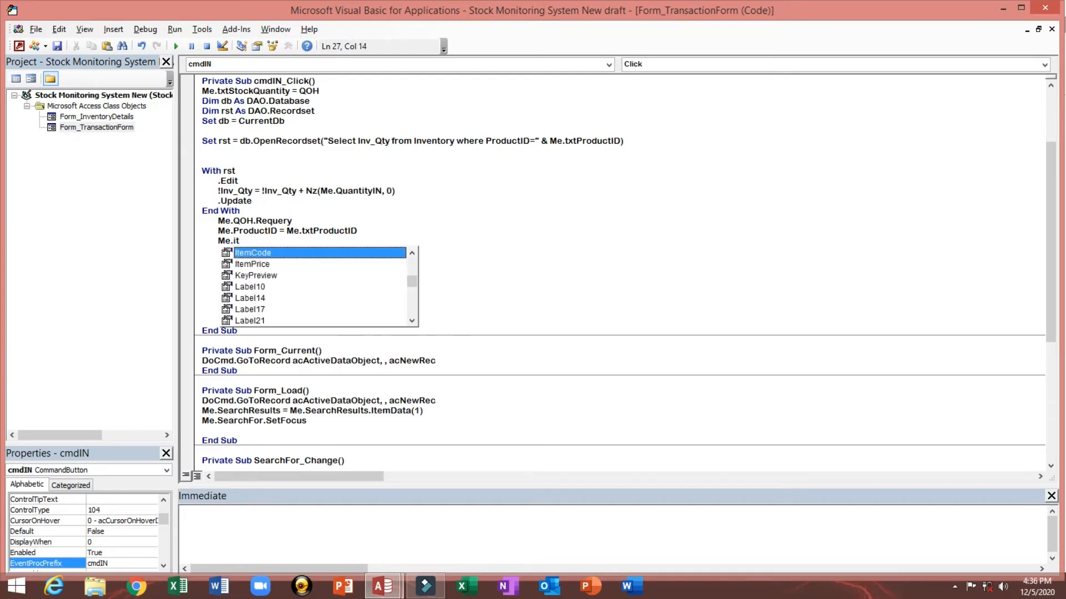
pyautogui.press('Tab')
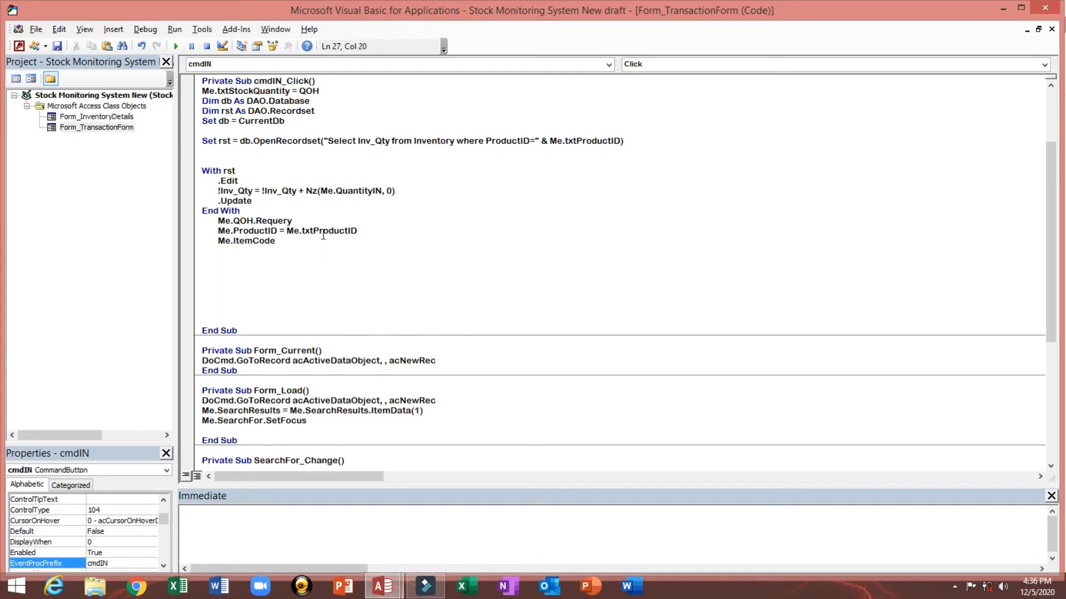
pyautogui.write('=Me.')
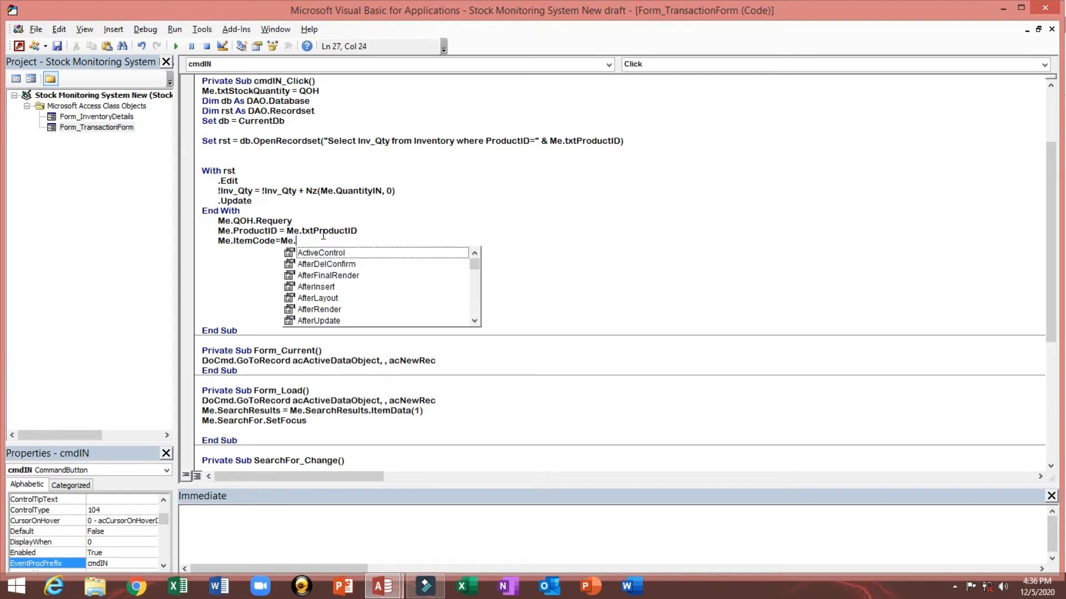
pyautogui.write('tx')
pyautogui.press('Down')
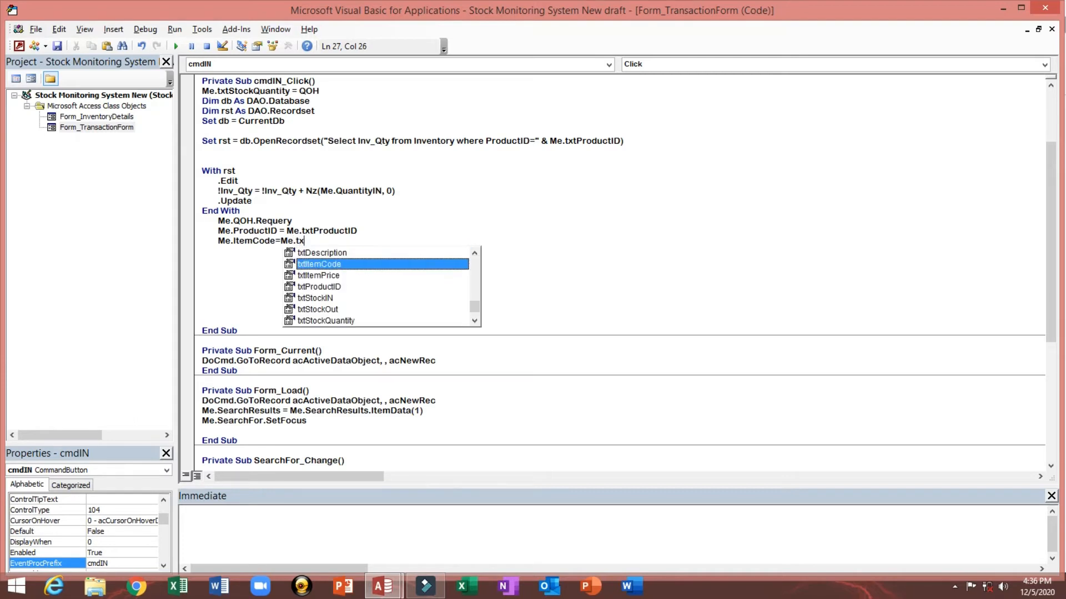
pyautogui.press('Tab')
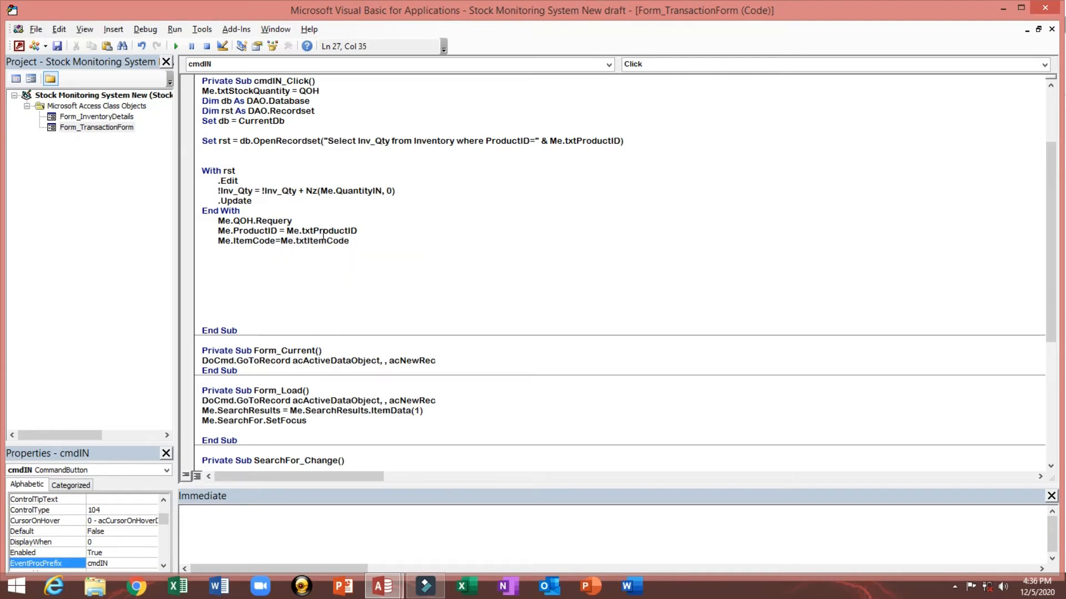
pyautogui.press('Return')
# Step: Add the line Me.Description = Me.txtDescription below it
pyautogui.write('me')
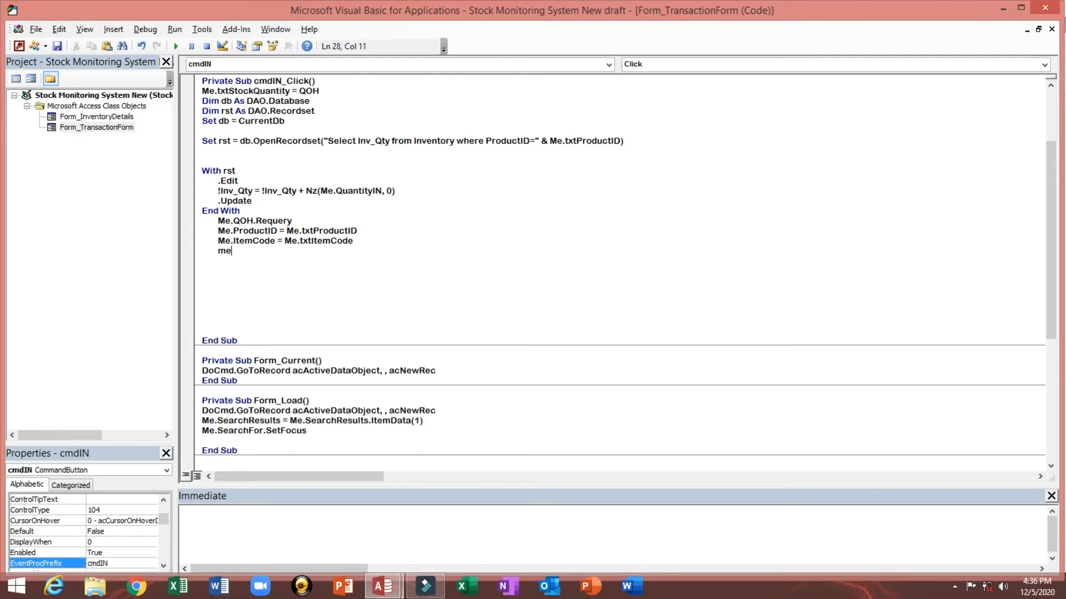
pyautogui.write('.de')
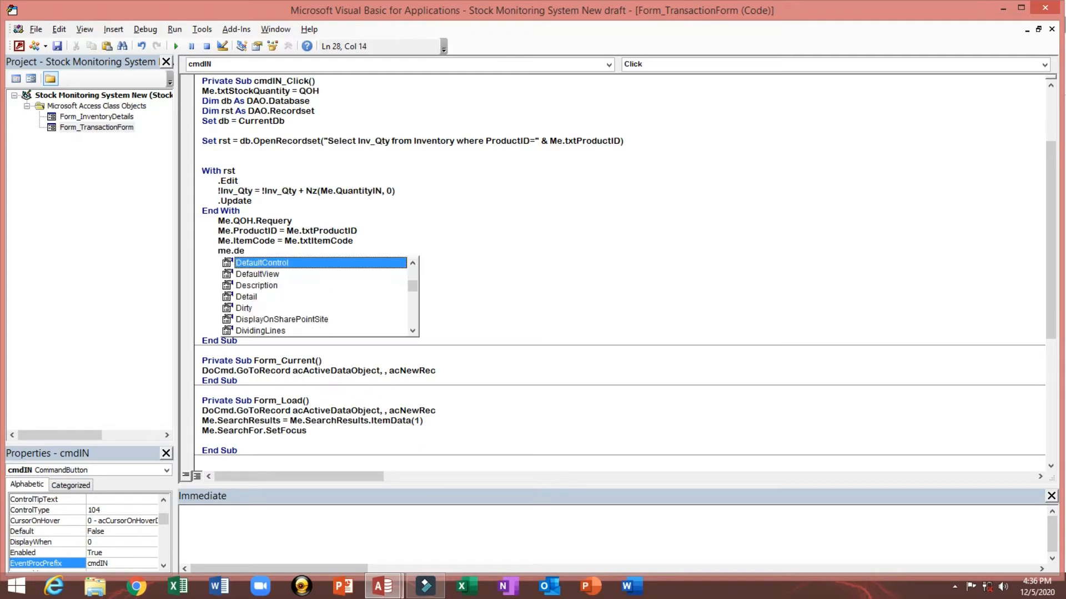
pyautogui.press('Down')
pyautogui.press('Down')
pyautogui.press('Tab')
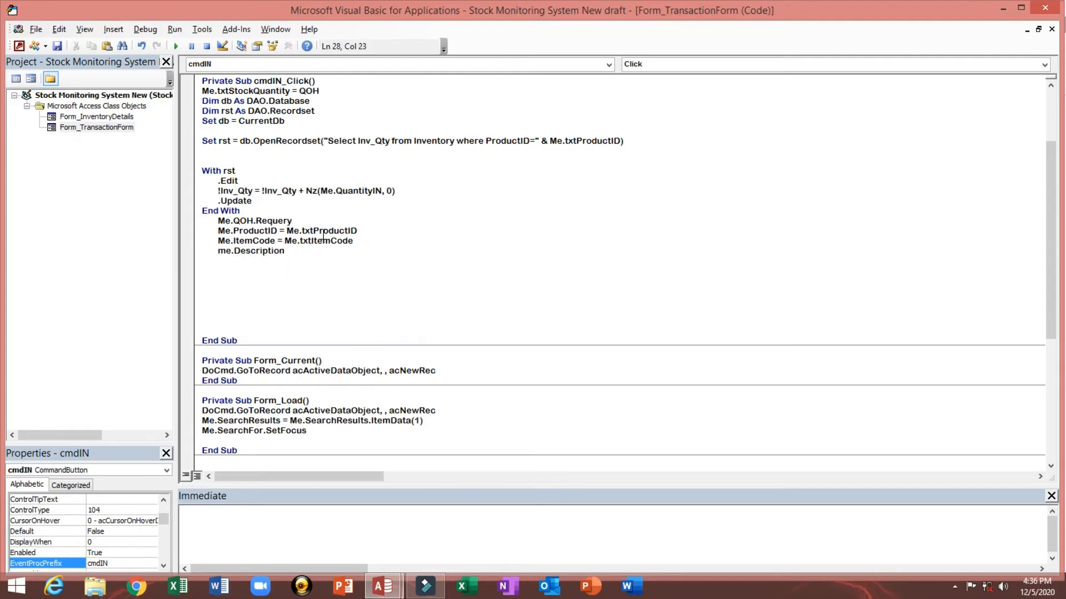
pyautogui.write('=Me.')
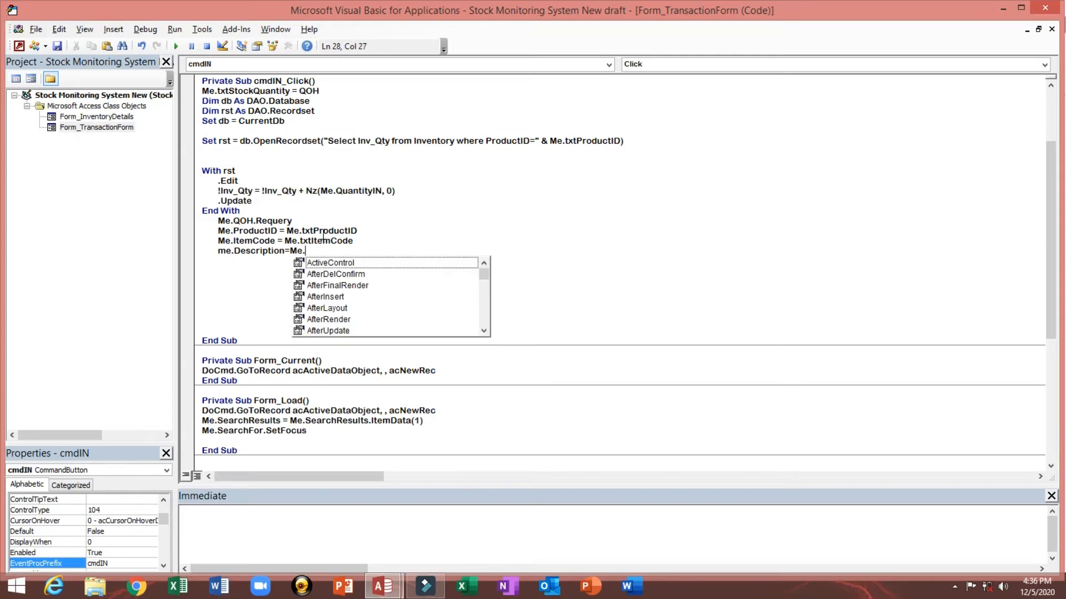
pyautogui.write('tx')
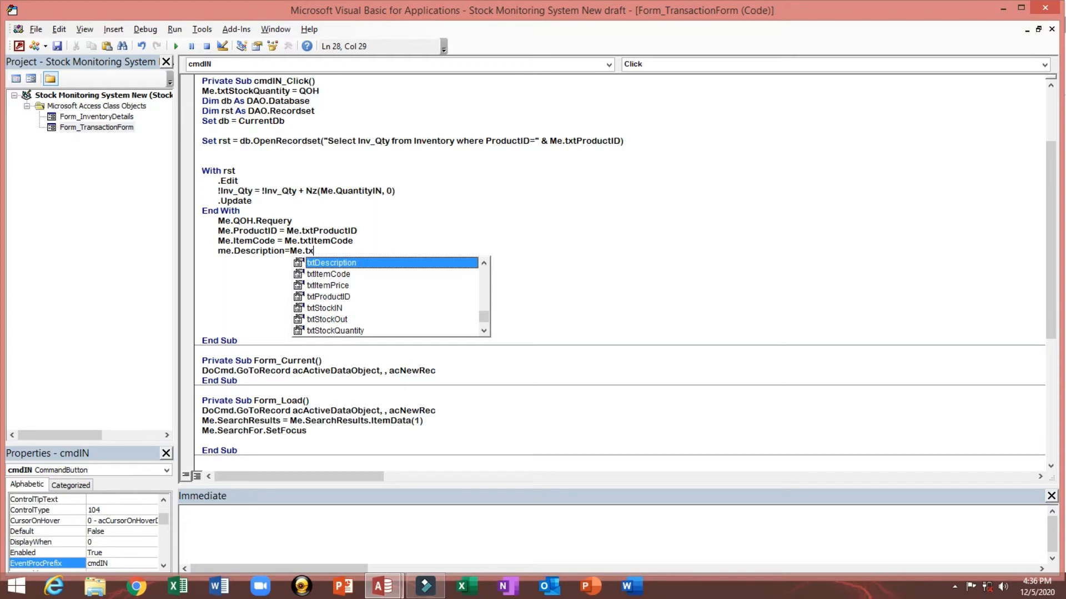
pyautogui.press('Tab')
pyautogui.press('Return')
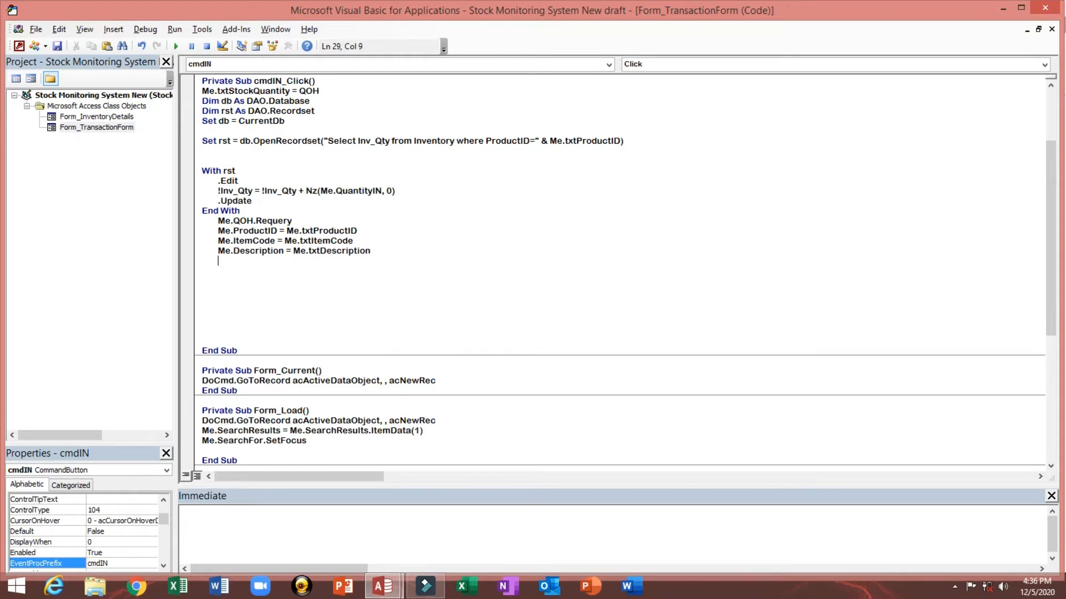
# Step: Add the line Me.ItemPrice = Me.txtItemPrice below the description line and start a new line
pyautogui.write('me.it')
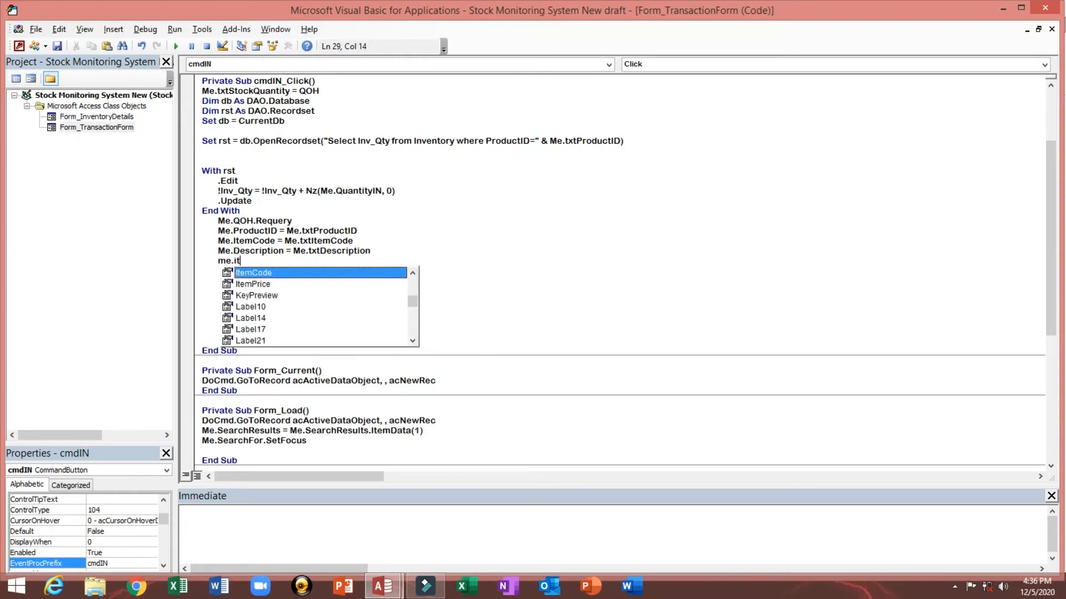
pyautogui.press('Down')
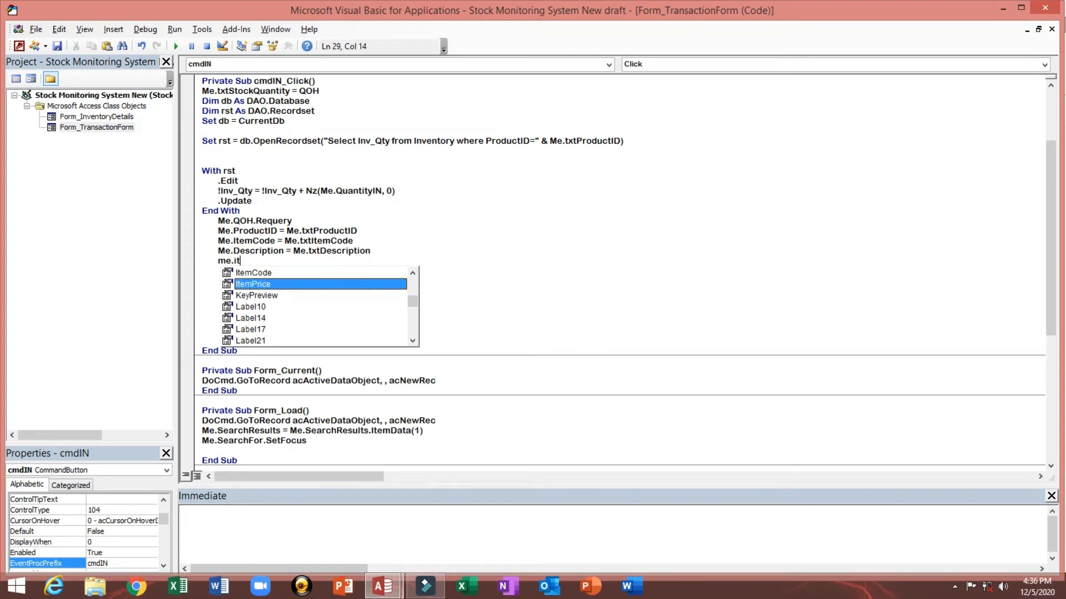
pyautogui.press('Tab')
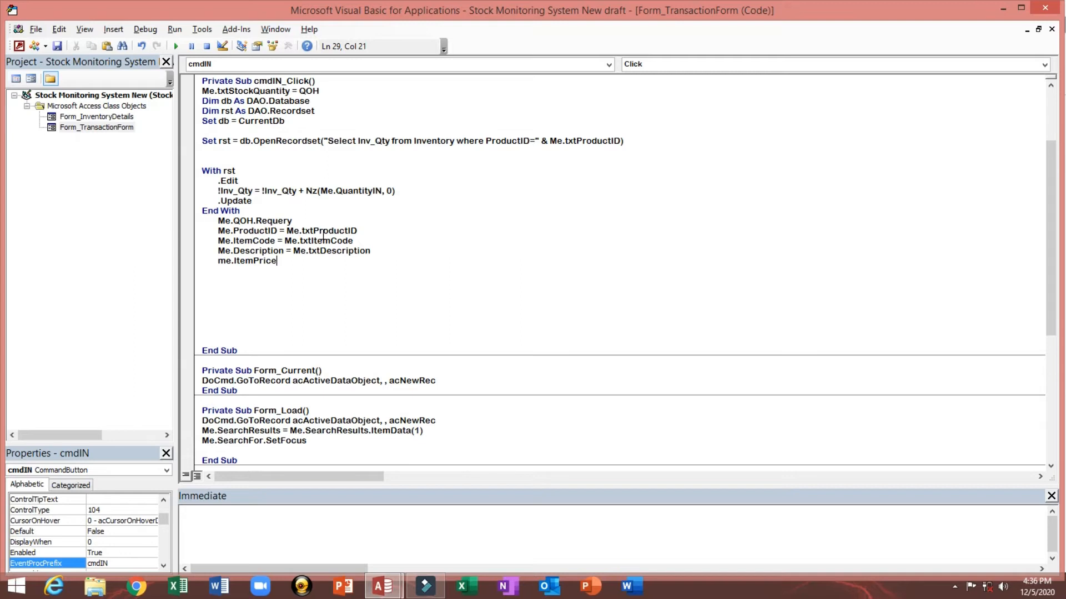
pyautogui.write('=me.')
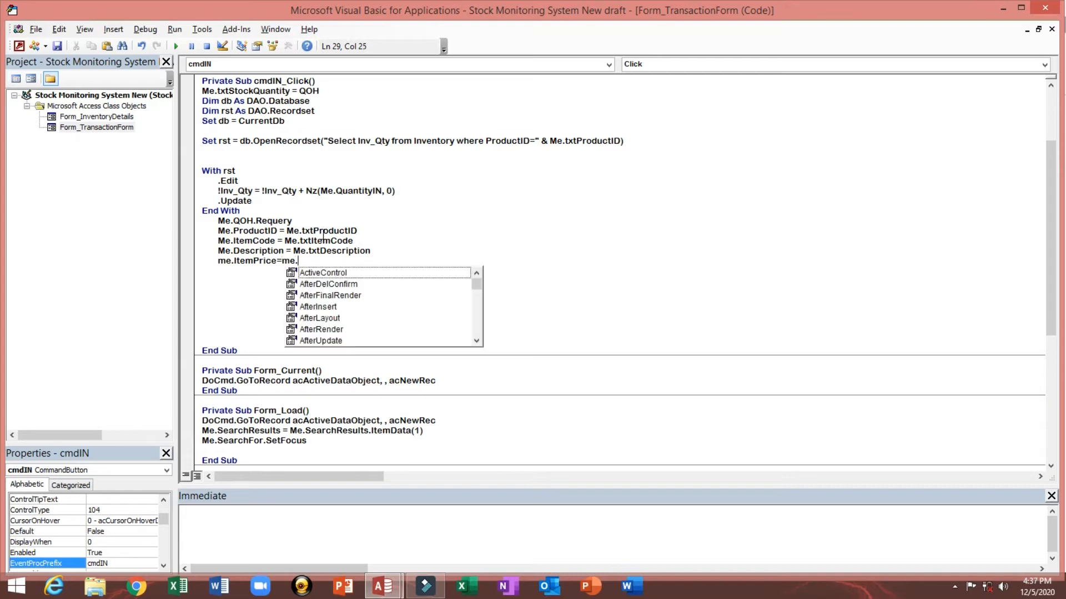
pyautogui.write('tx')
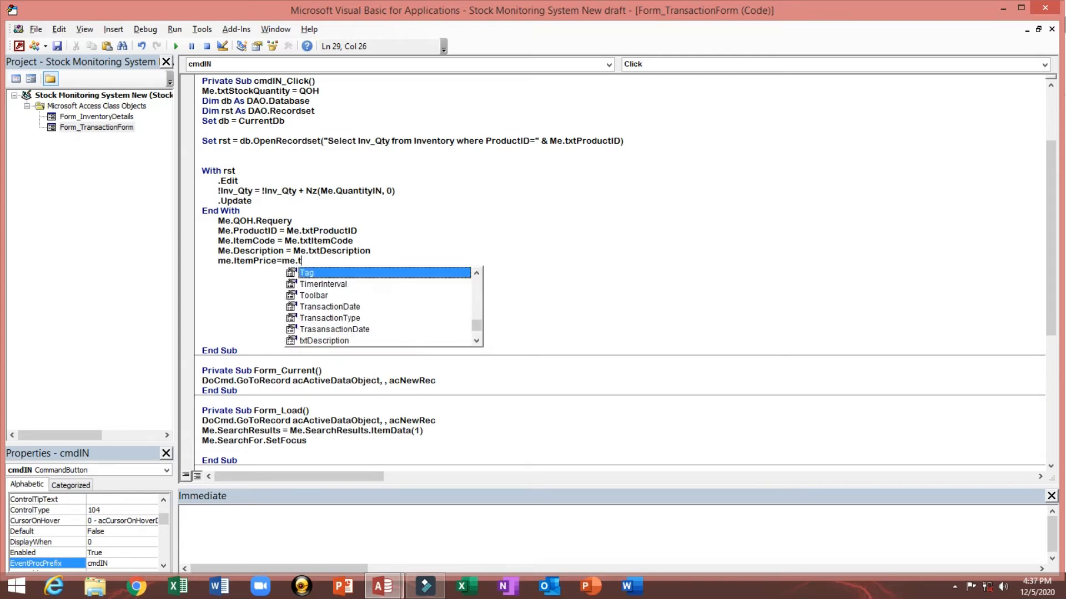
pyautogui.press('Down')
pyautogui.press('Down')
pyautogui.press('Down')
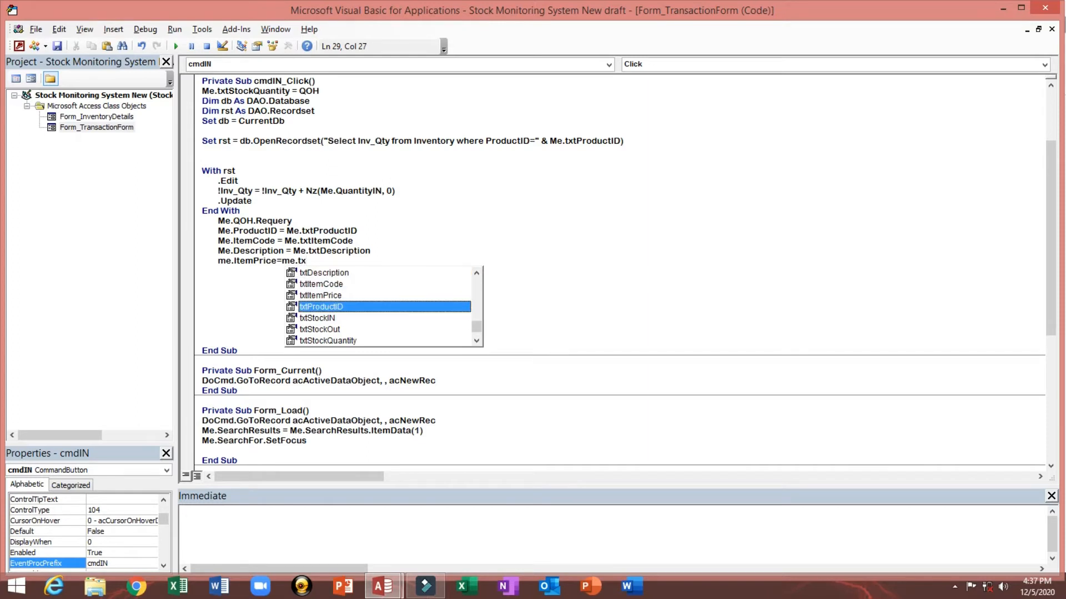
pyautogui.press('Up')
pyautogui.press('Tab')
pyautogui.press('Return')
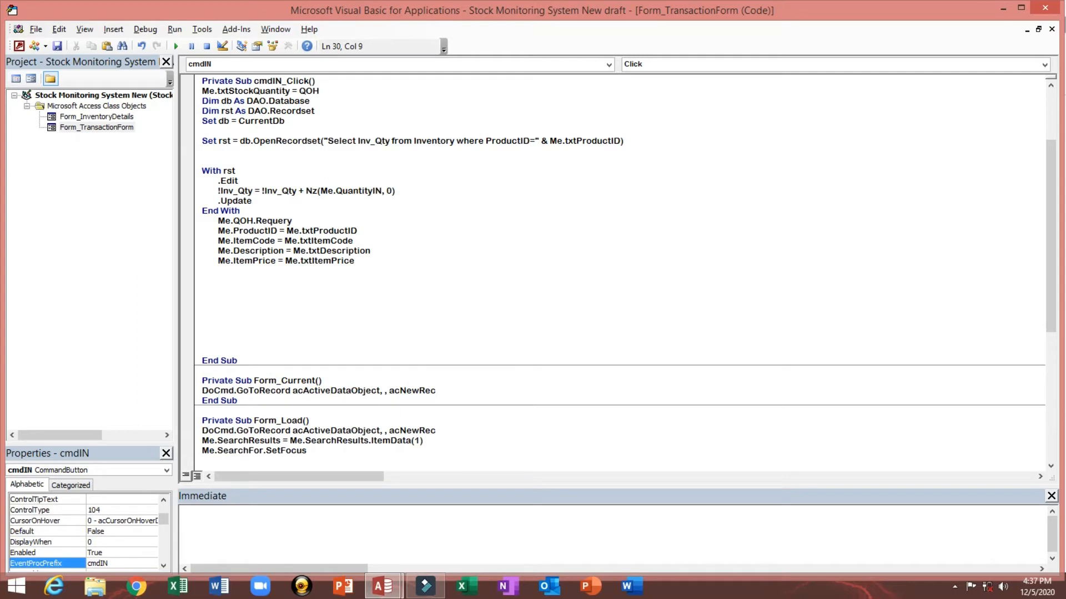
# Step: Add the line Me.txtStockIN = Me.QuantityIN below it
pyautogui.write('Me.tx')
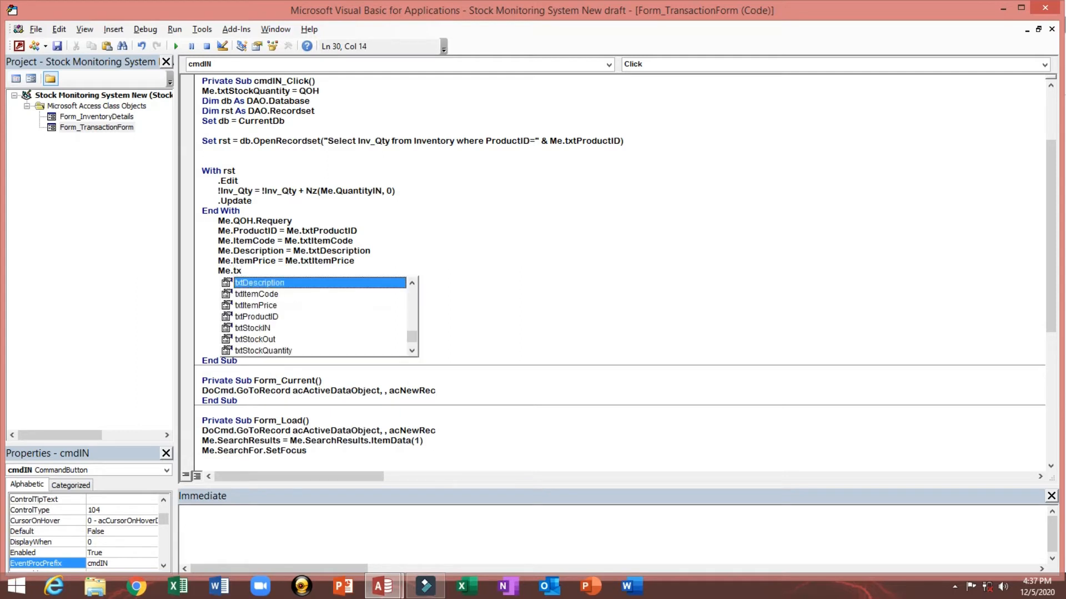
pyautogui.press('Down')
pyautogui.press('Down')
pyautogui.press('Down')
pyautogui.press('Down')
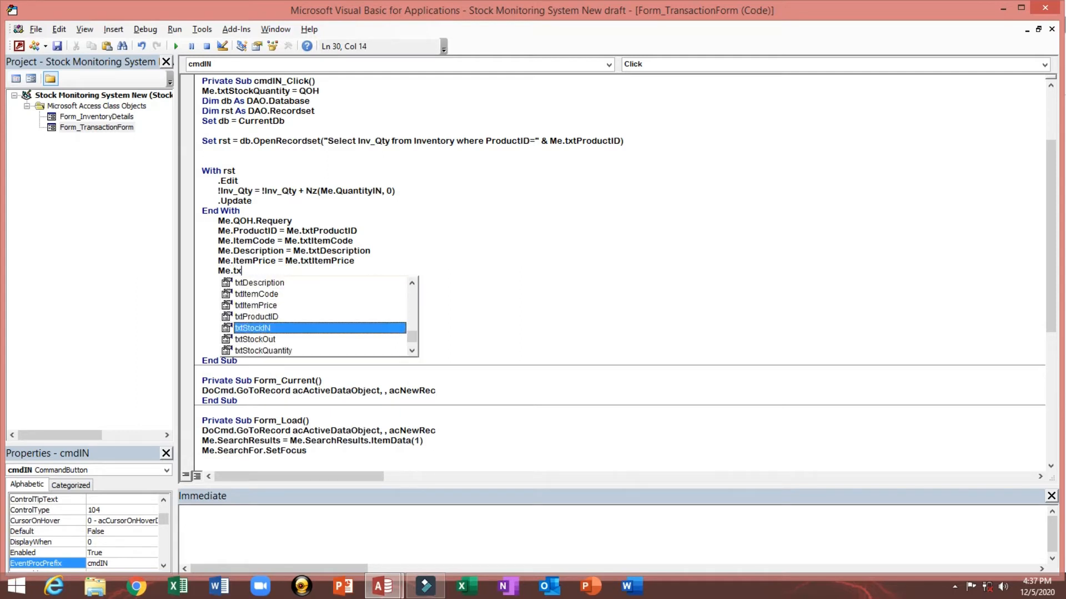
pyautogui.press('Tab')
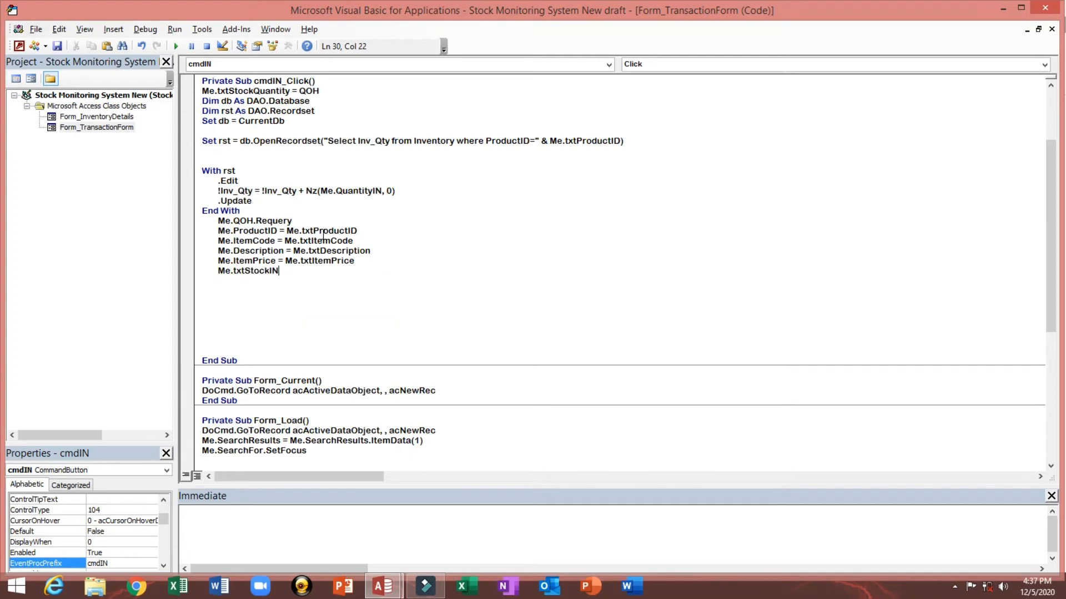
pyautogui.write('=me.')
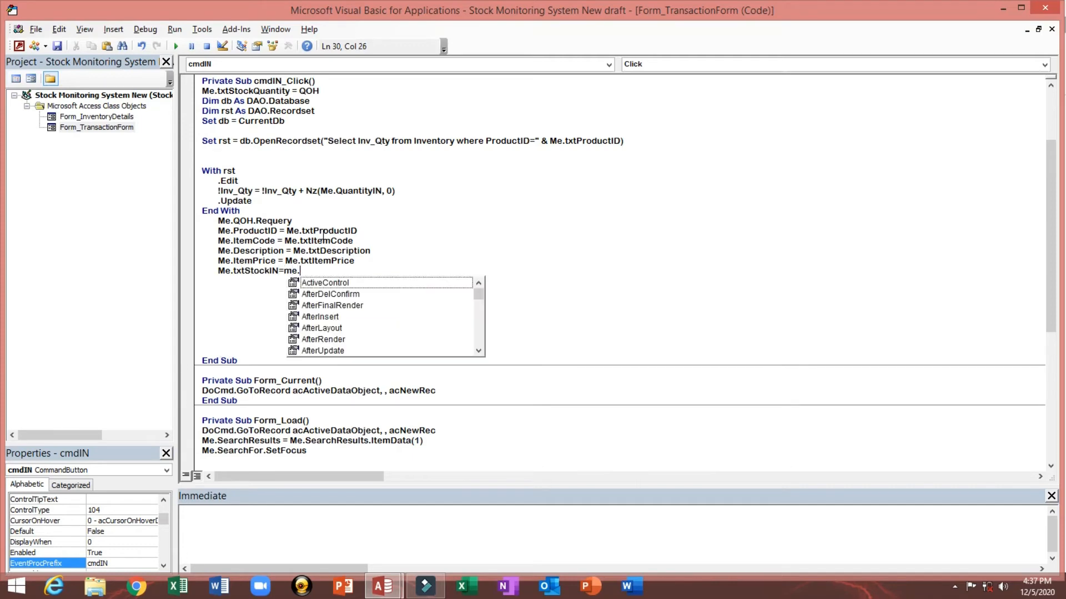
pyautogui.write('qu')
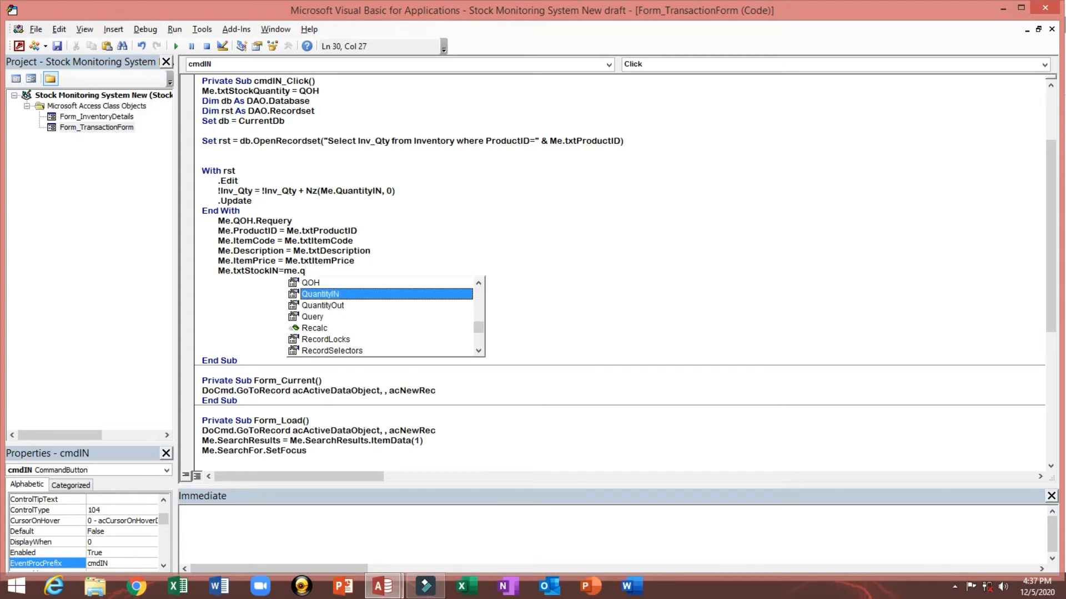
pyautogui.press('Tab')
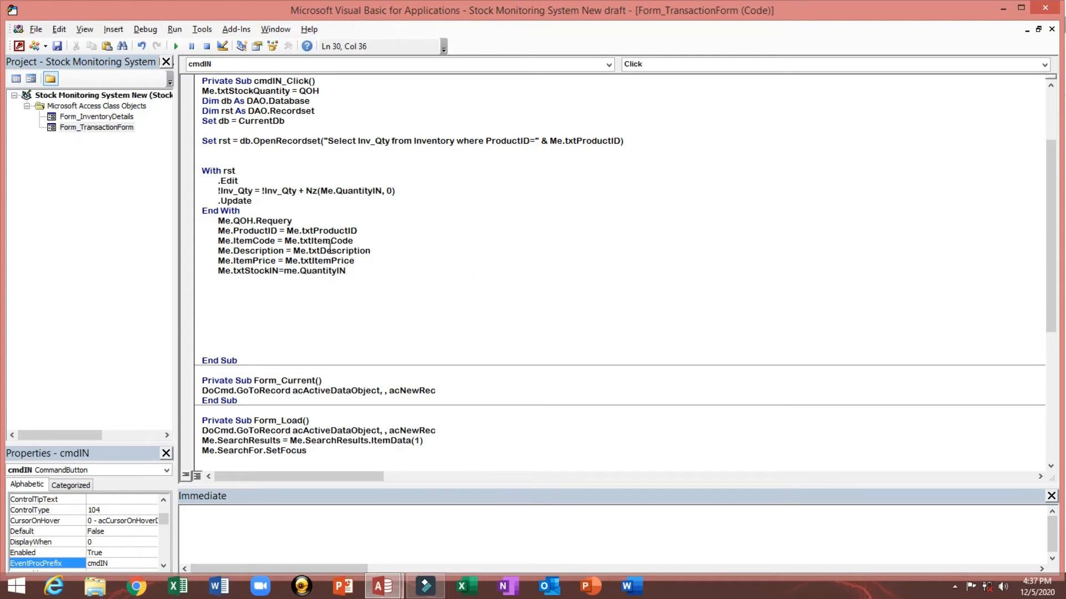
# Step: Highlight the QuantityIN reference, the Inventory update block and the new assignment lines to review them
pyautogui.click(352, 191)
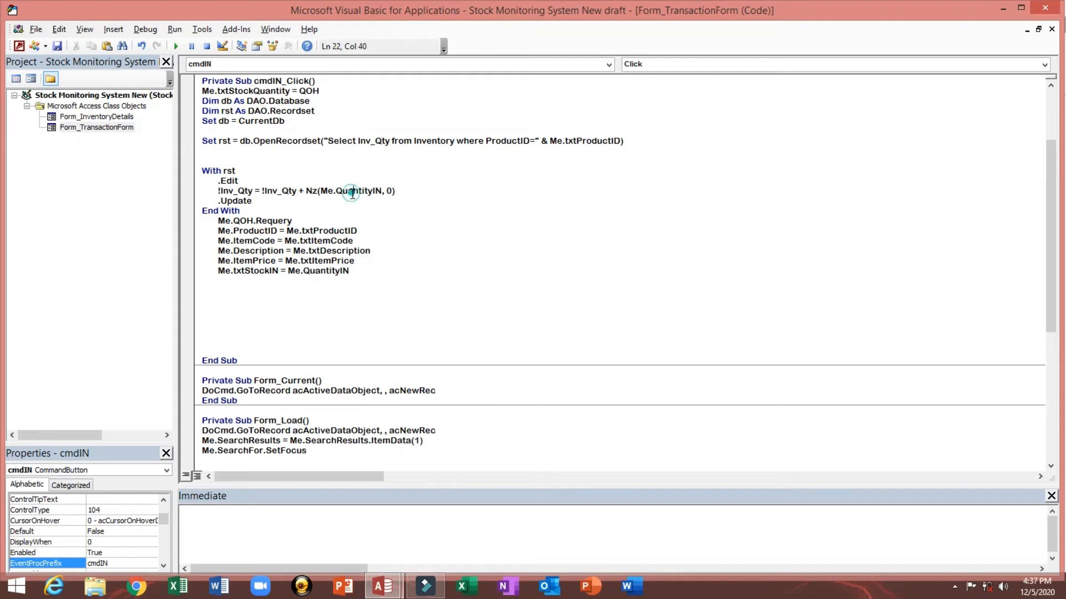
pyautogui.click(334, 193)
pyautogui.moveTo(352, 194); pyautogui.dragTo(387, 191)
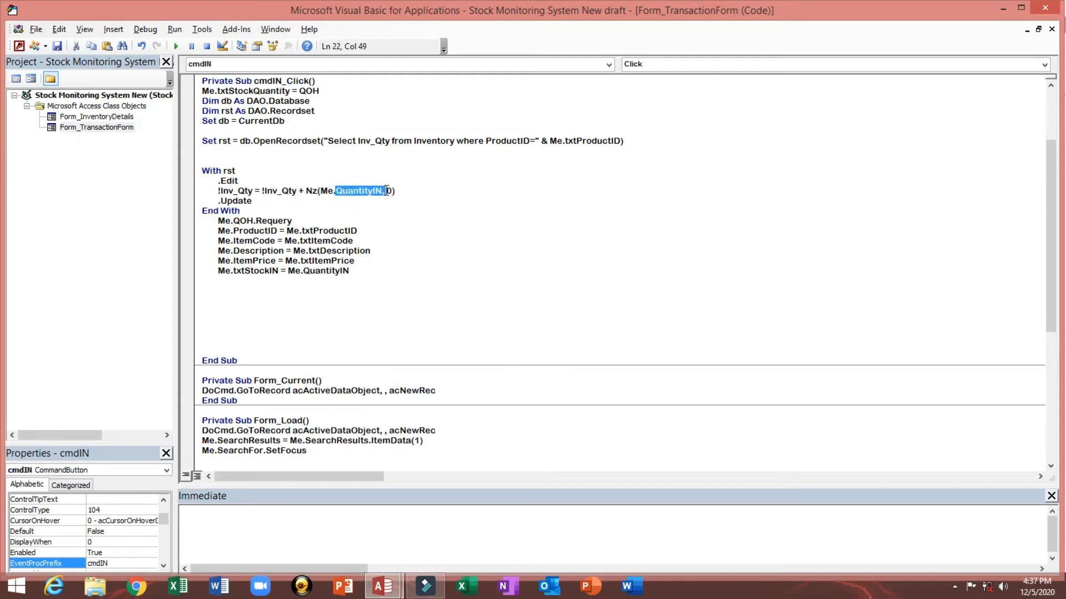
pyautogui.click(203, 139)
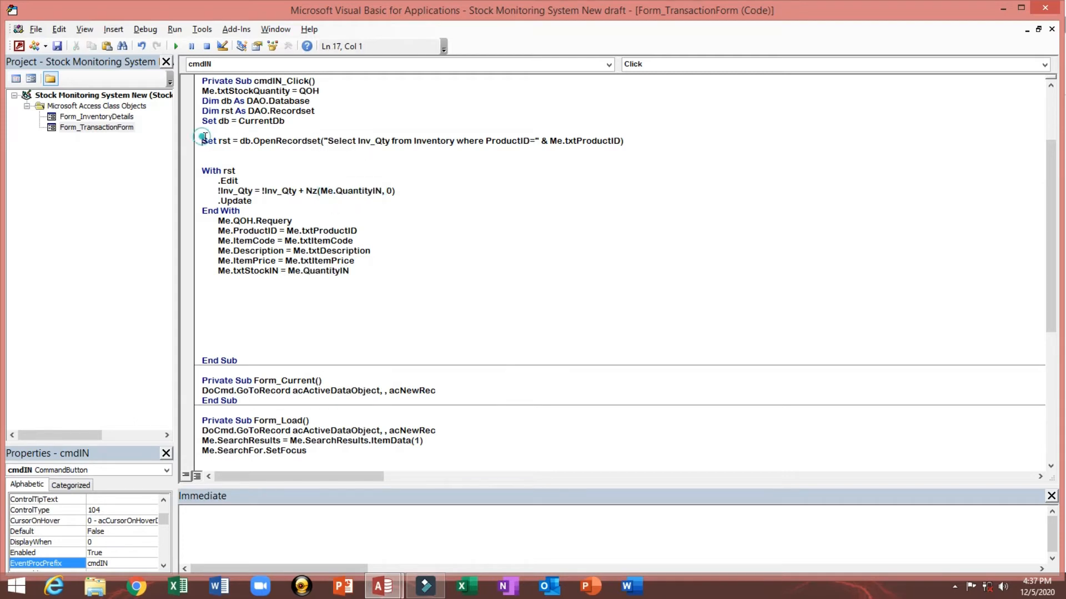
pyautogui.moveTo(203, 138); pyautogui.dragTo(405, 199)
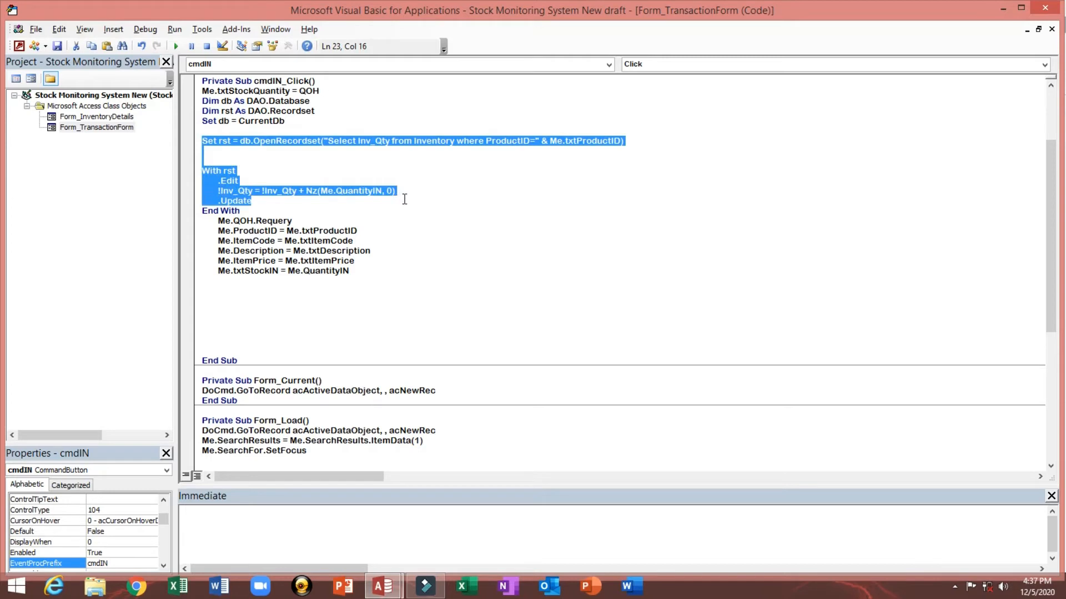
pyautogui.click(216, 231)
pyautogui.moveTo(216, 231); pyautogui.dragTo(339, 271)
# Step: Insert the comment 'this will update into our history table on a new line below Me.QOH.Requery
pyautogui.click(305, 220)
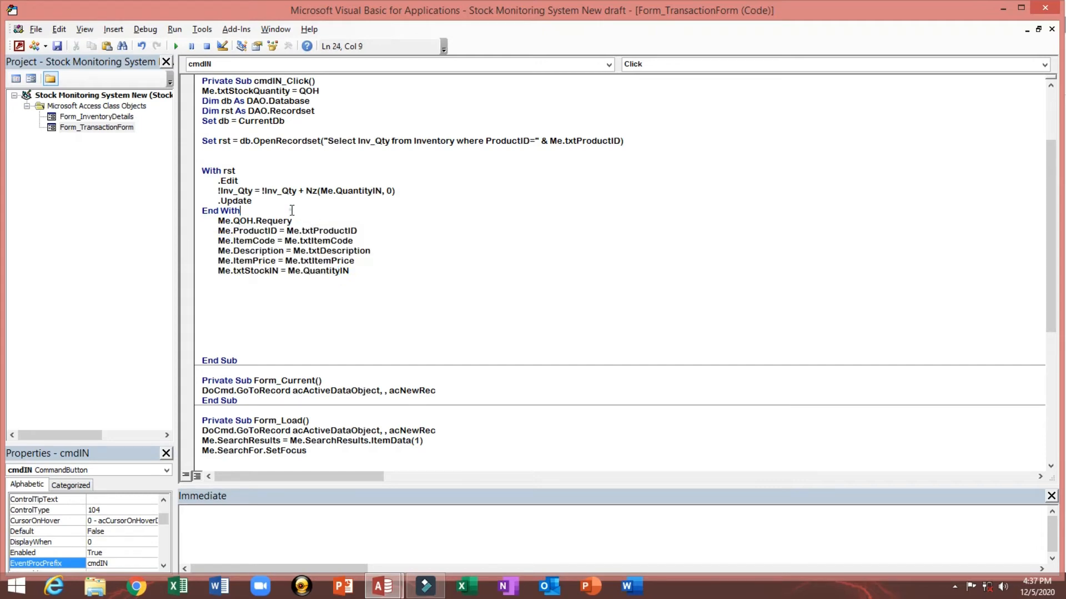
pyautogui.press('Return')
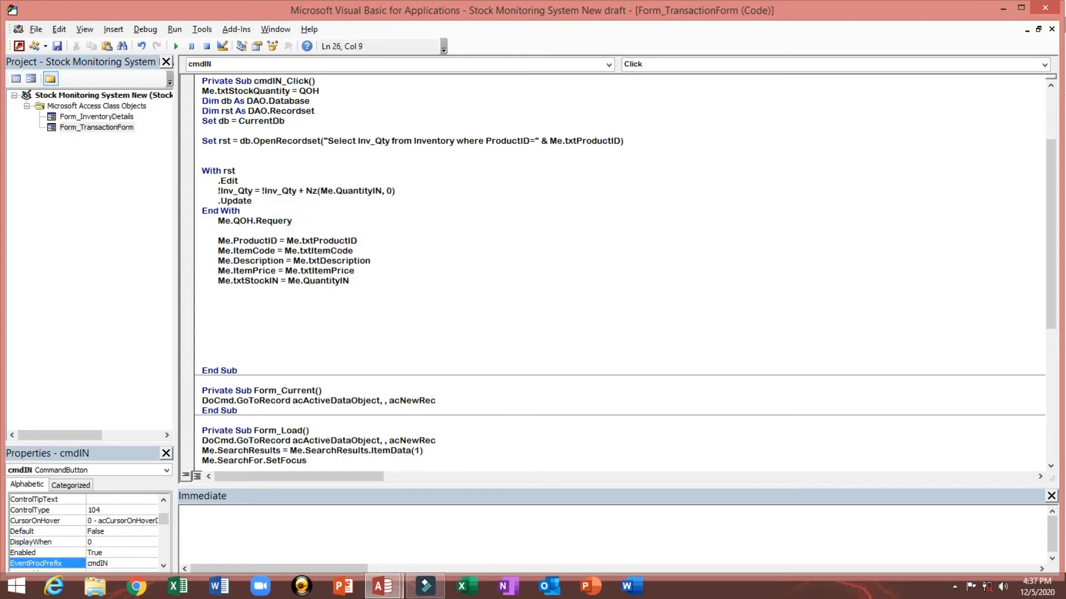
pyautogui.write("'")
pyautogui.write('this will up')
pyautogui.write('date ')
pyautogui.write('int')
pyautogui.write('our hist')
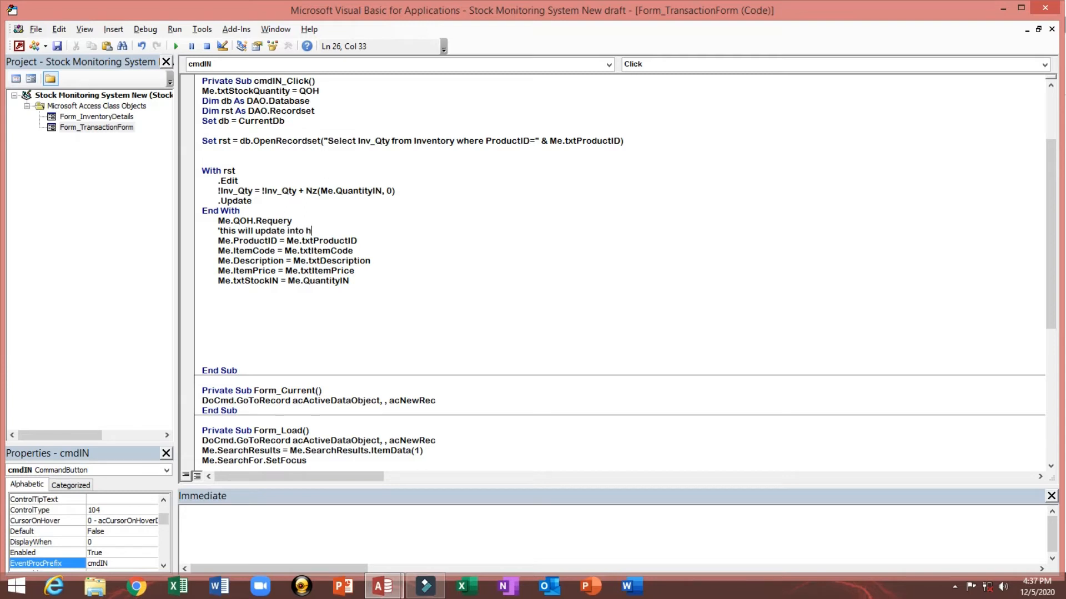
pyautogui.write('ory table')
# Step: Add the line Me.txtTransactionType = "Stock IN" after the Me.txtStockIN line and start a new line
pyautogui.press('Up')
pyautogui.press('Down')
pyautogui.press('Down')
pyautogui.press('Down')
pyautogui.press('Down')
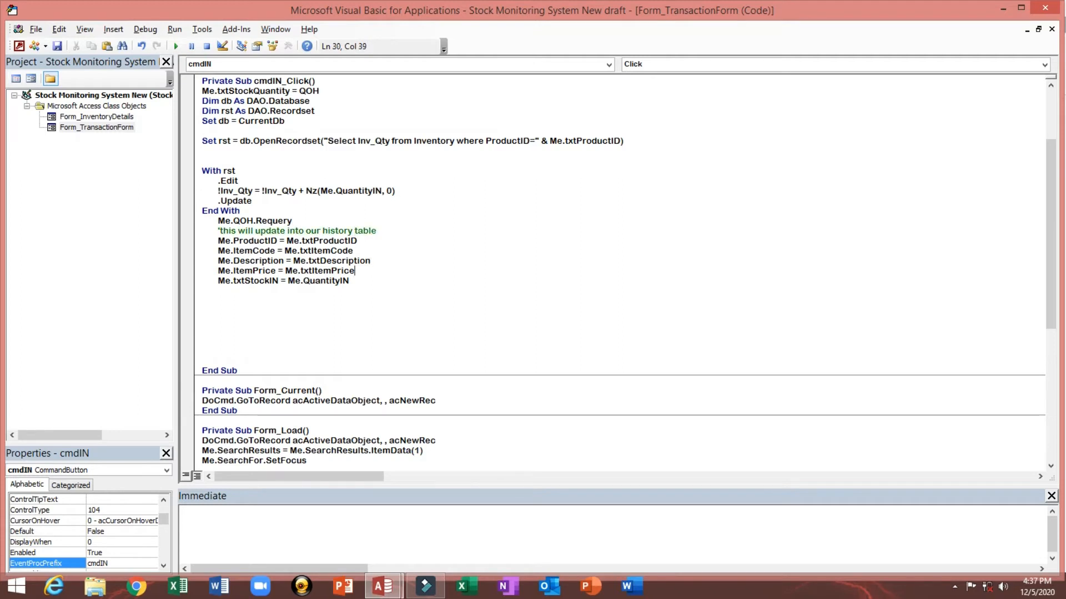
pyautogui.press('Return')
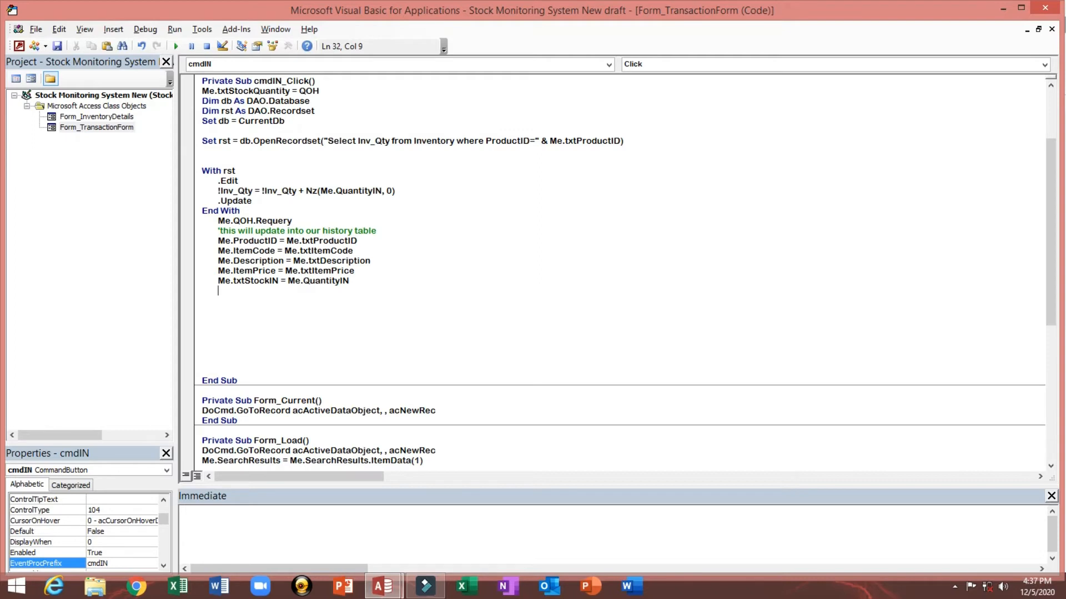
pyautogui.write('me.tx')
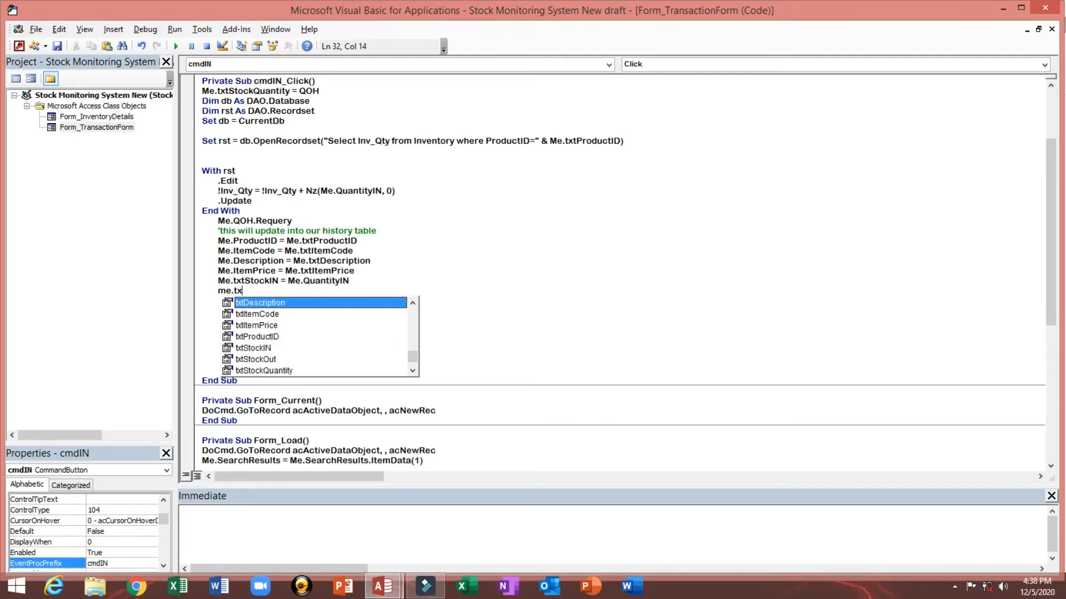
pyautogui.write('tr')
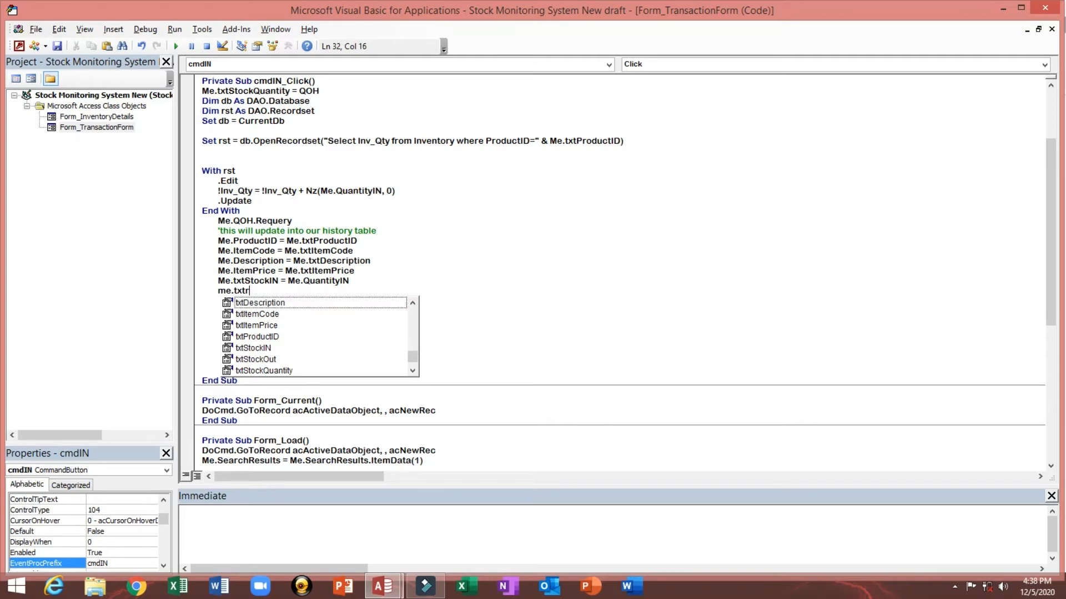
pyautogui.press('BackSpace')
pyautogui.press('BackSpace')
pyautogui.press('BackSpace')
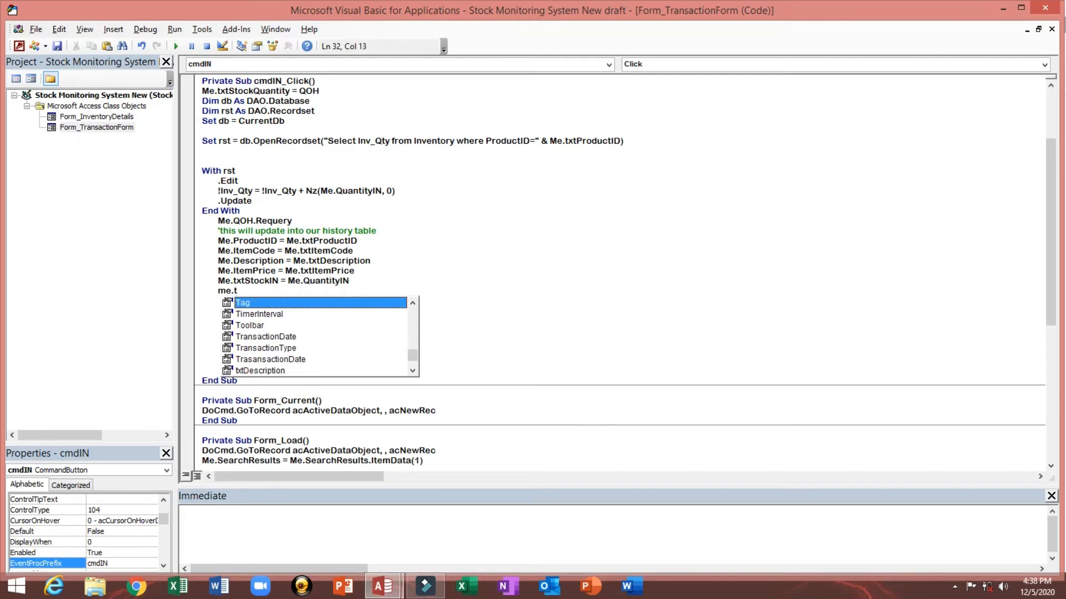
pyautogui.write('xtt')
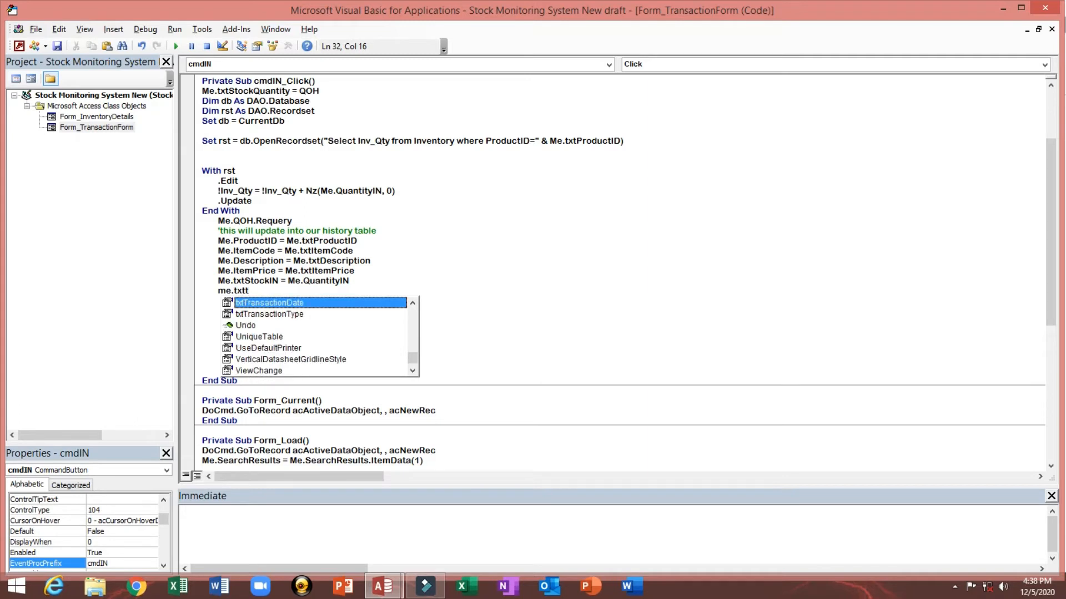
pyautogui.press('Down')
pyautogui.press('Tab')
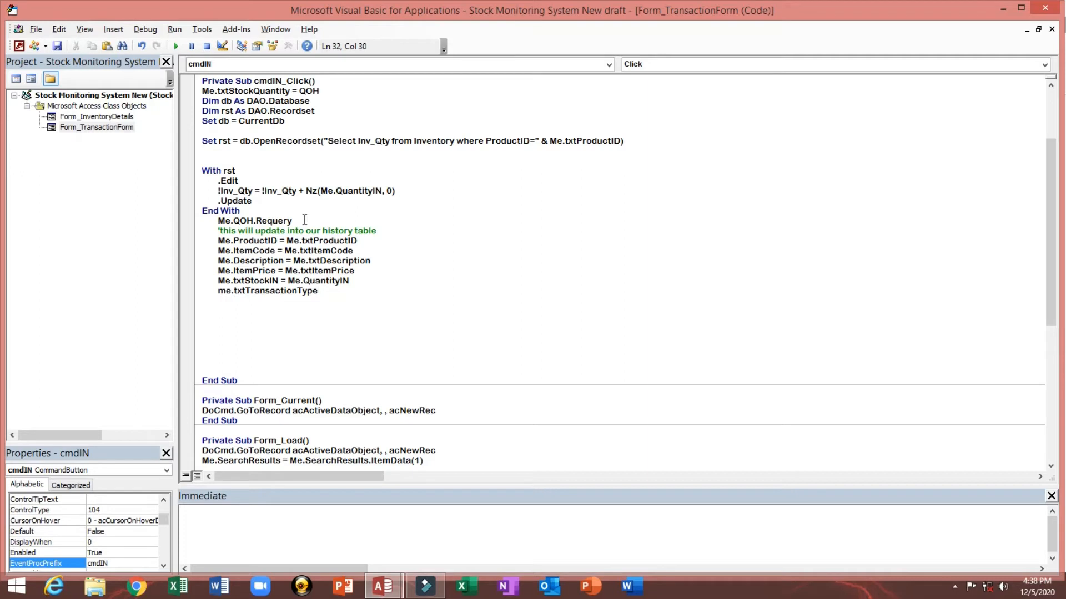
pyautogui.write('=')
pyautogui.write('"Stock IN"')
pyautogui.click(323, 291)
pyautogui.click(417, 287)
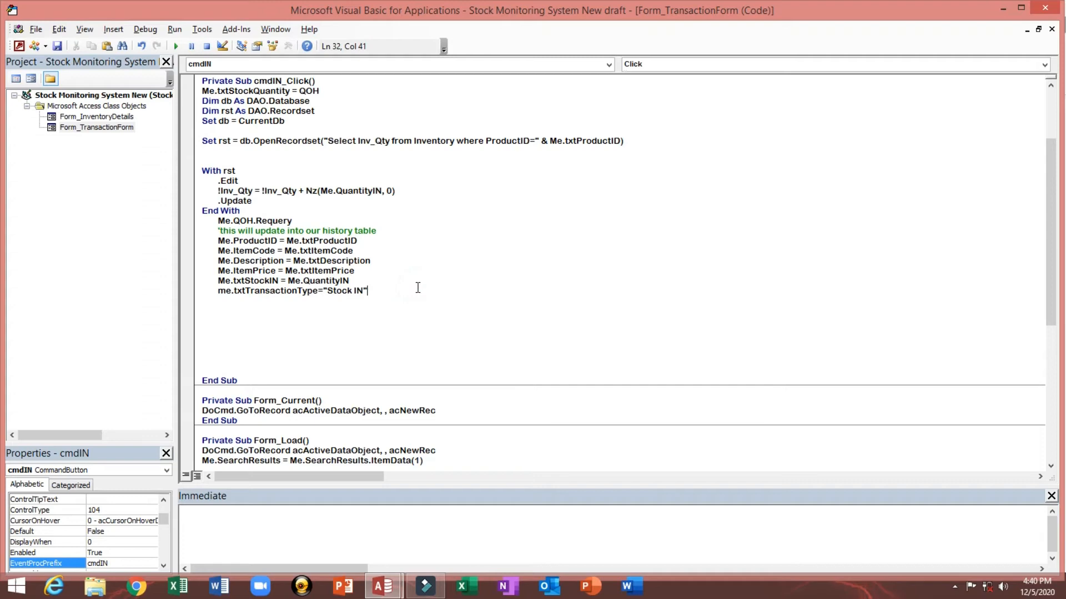
pyautogui.press('Return')
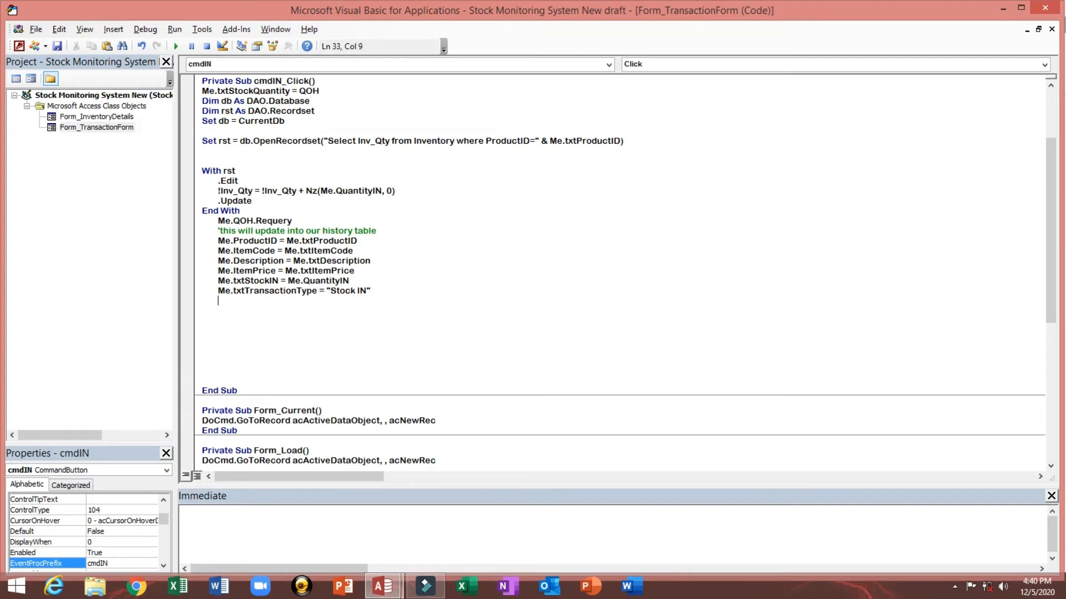
# Step: Add the line Me.txtTransactionDate = Now() below it and start a new line
pyautogui.write('me.')
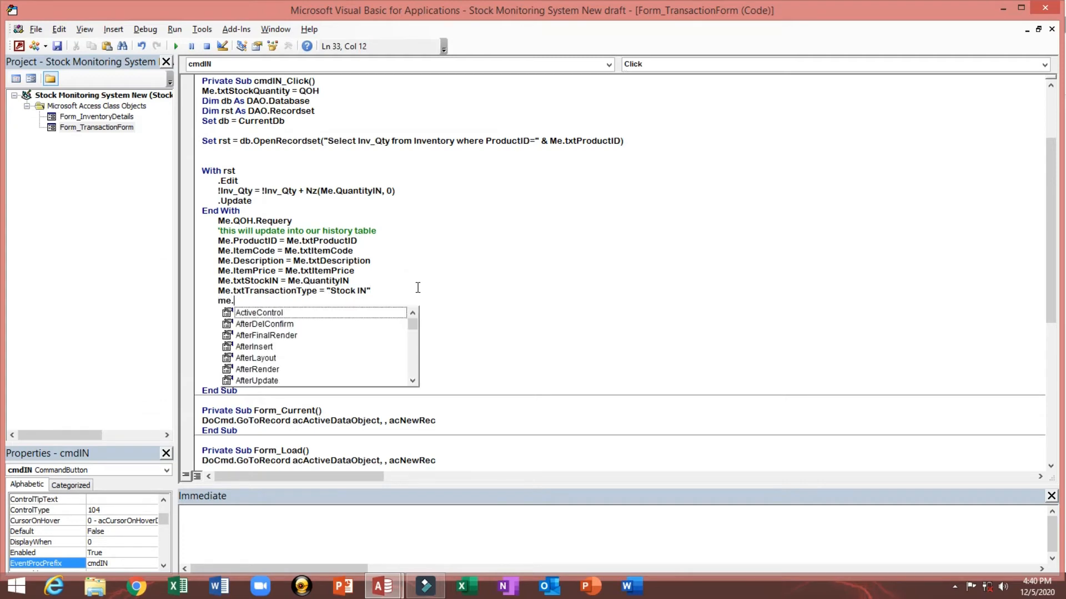
pyautogui.write('txtt')
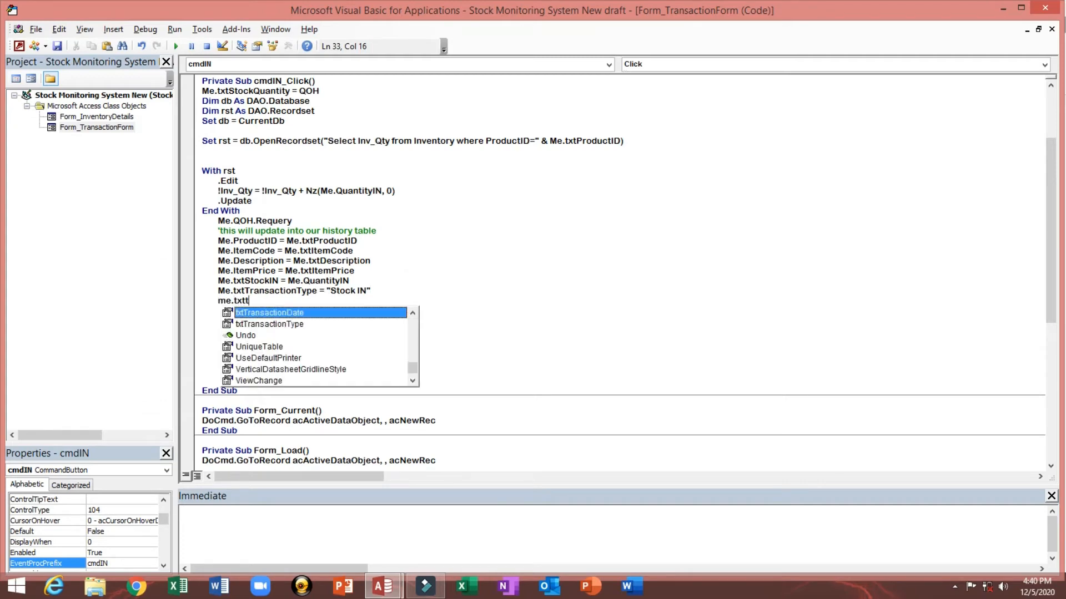
pyautogui.press('Tab')
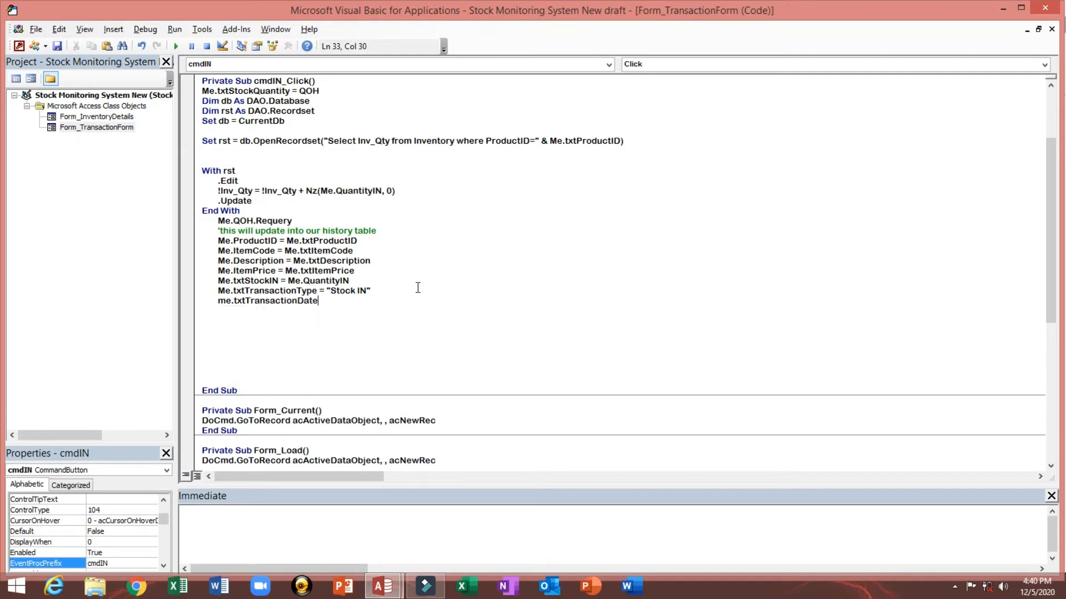
pyautogui.press('BackSpace')
pyautogui.write('e=Now()')
pyautogui.press('Return')
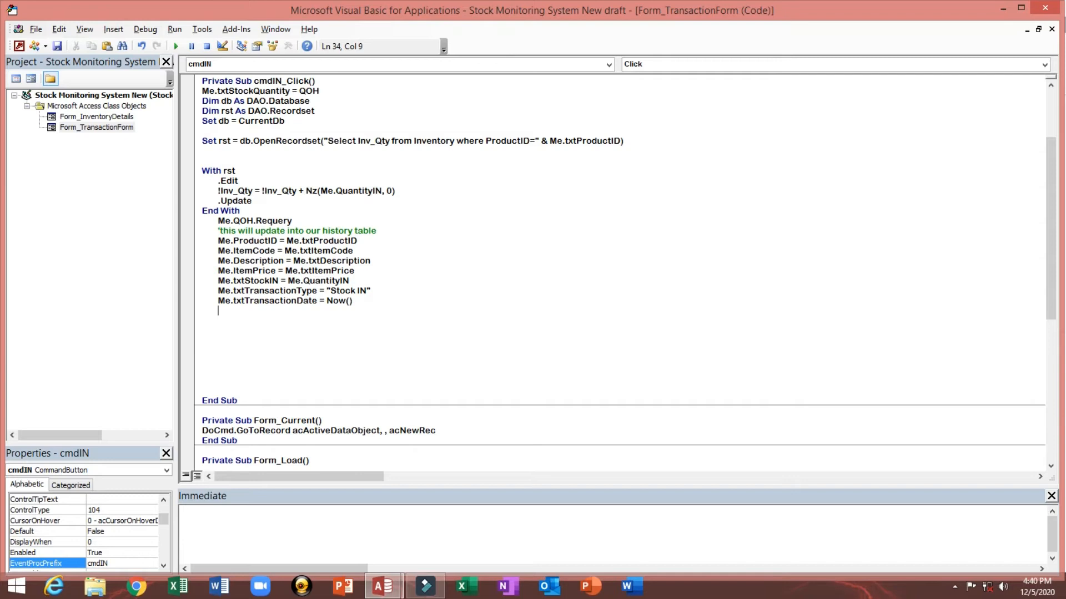
# Step: Begin a MsgBox line below the transaction date showing rst.RecordCount & "Item(s) Stock IN Processed"
pyautogui.write('MsgBox ')
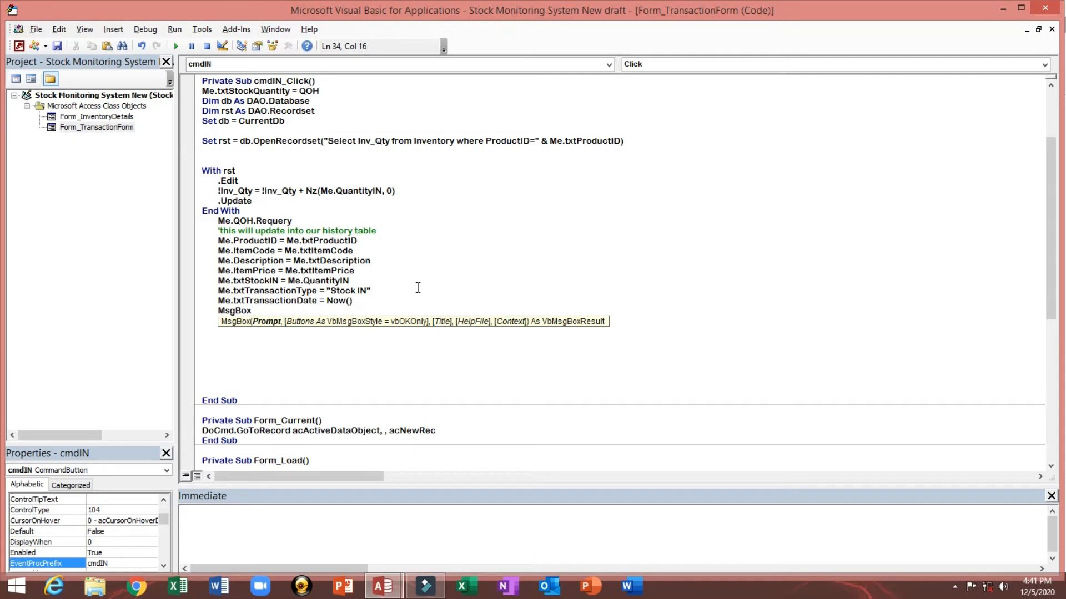
pyautogui.write('rst.re')
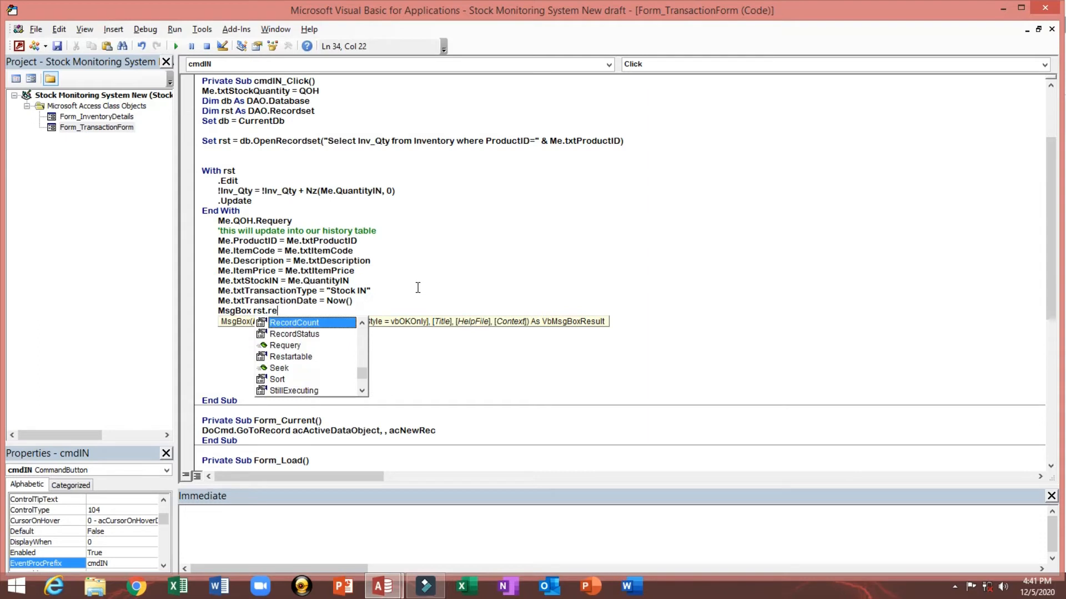
pyautogui.press('Tab')
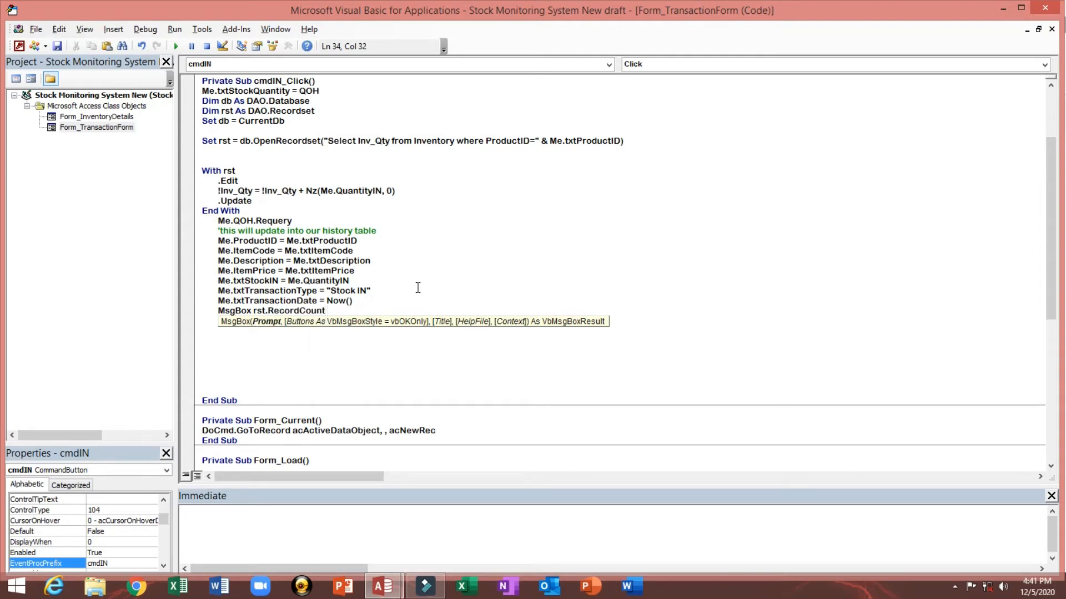
pyautogui.write('& "Item(s) Stock IN Proceeed')
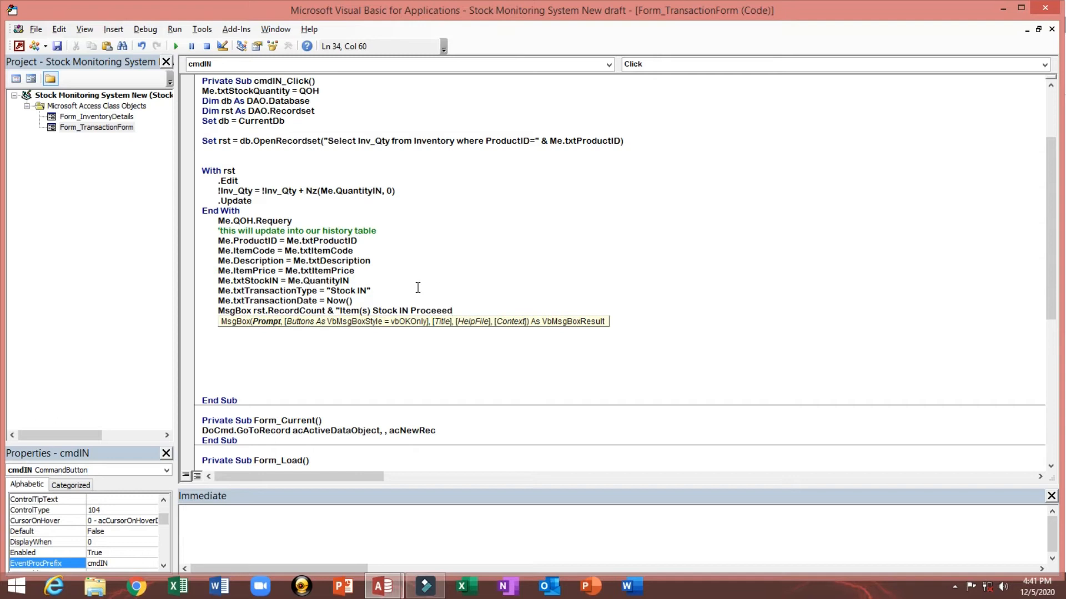
pyautogui.press('BackSpace')
pyautogui.press('BackSpace')
pyautogui.press('BackSpace')
pyautogui.write('ssed",')
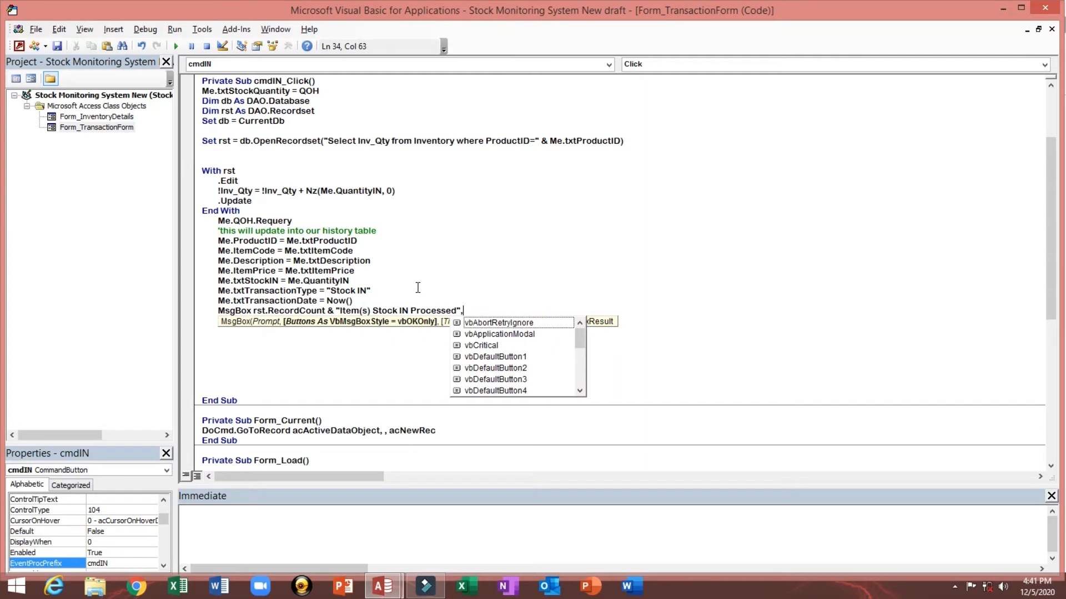
# Step: Complete the MsgBox with the vbInformation style and the title "Inventory Update"
pyautogui.press('Down')
pyautogui.press('Down')
pyautogui.press('Down')
pyautogui.press('Down')
pyautogui.press('Down')
pyautogui.press('Down')
pyautogui.press('Down')
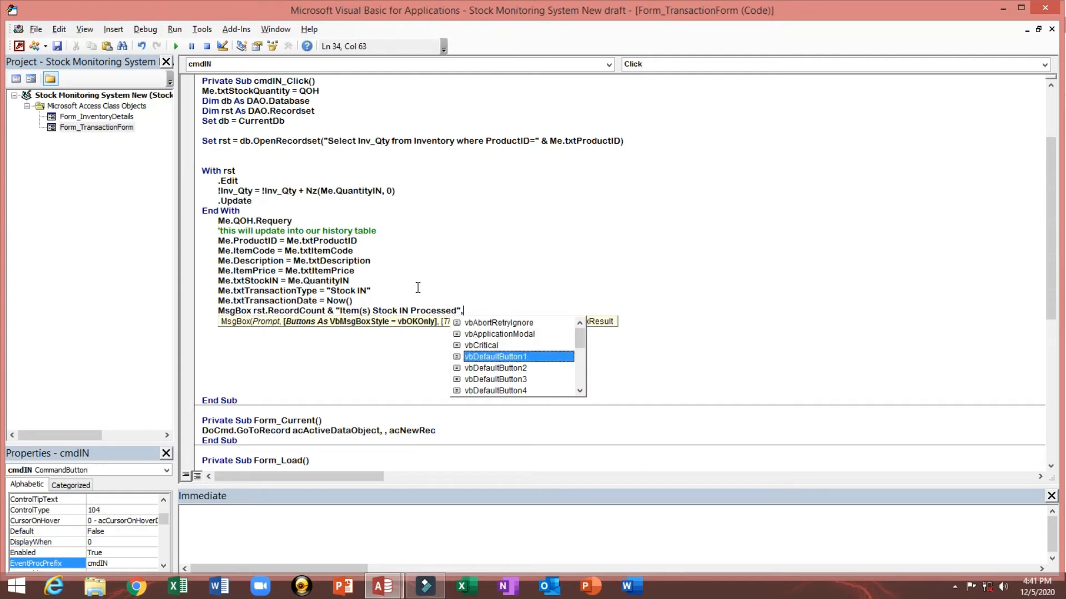
pyautogui.press('Down')
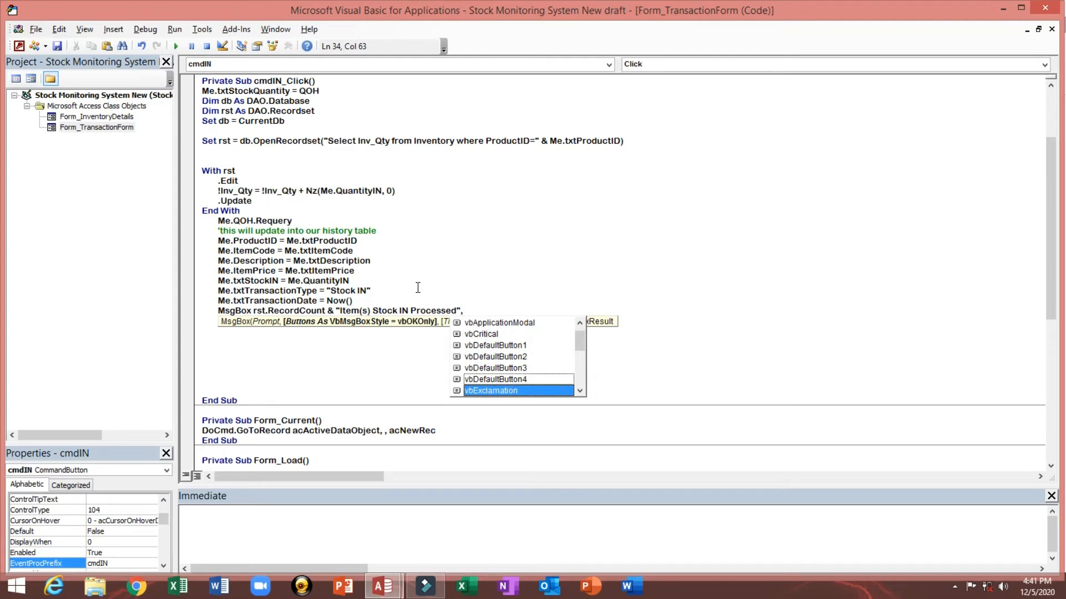
pyautogui.press('Down')
pyautogui.press('Tab')
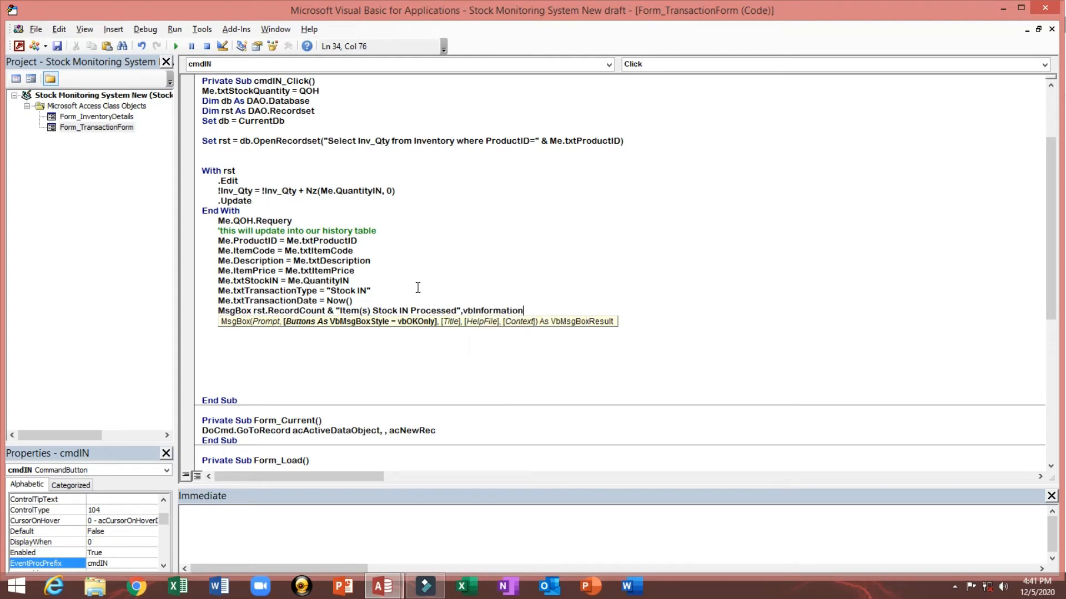
pyautogui.write(',')
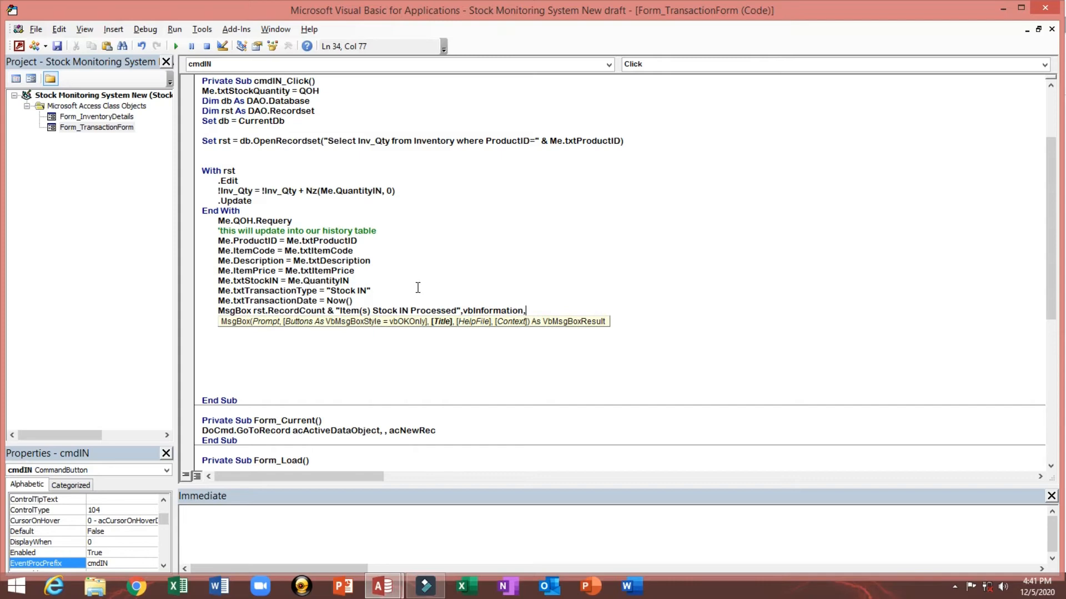
pyautogui.write('"Inventory Update"')
# Step: Add the line Me.Refresh below the MsgBox and start a new line
pyautogui.press('Return')
pyautogui.write('m')
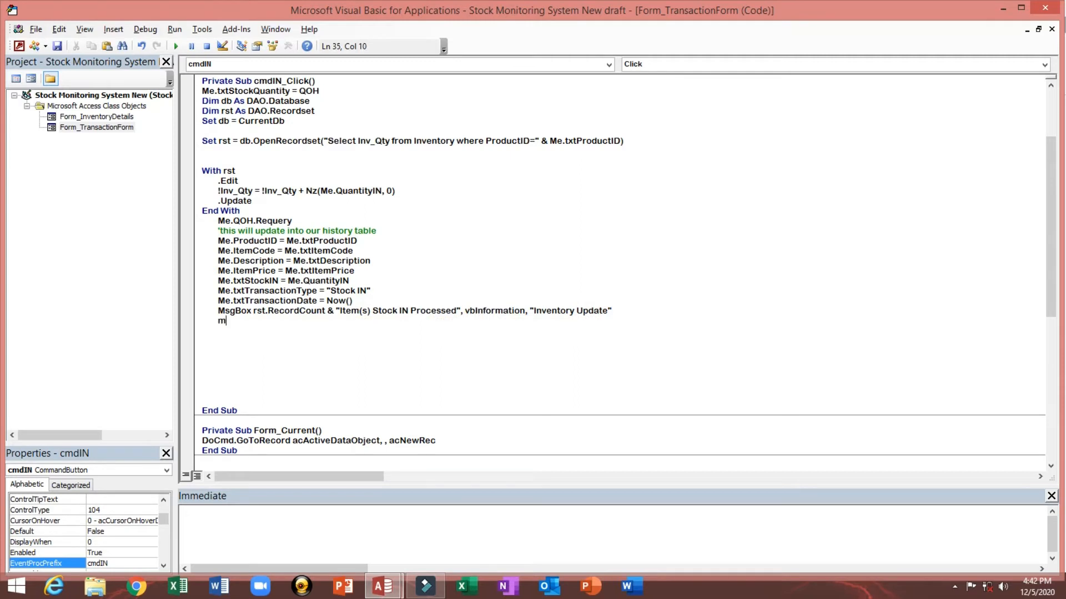
pyautogui.write('e.')
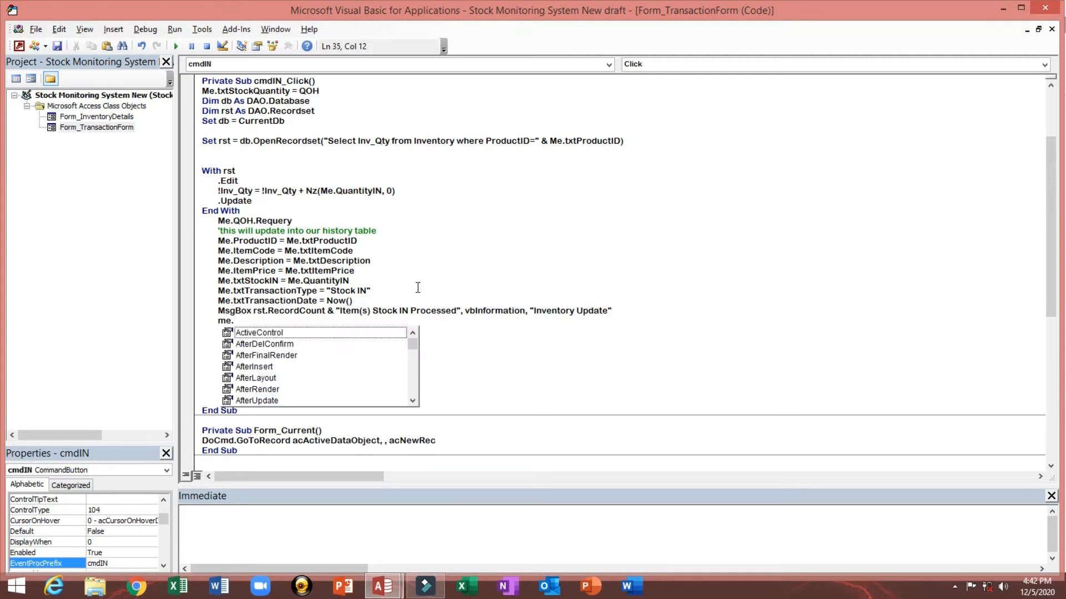
pyautogui.write('re')
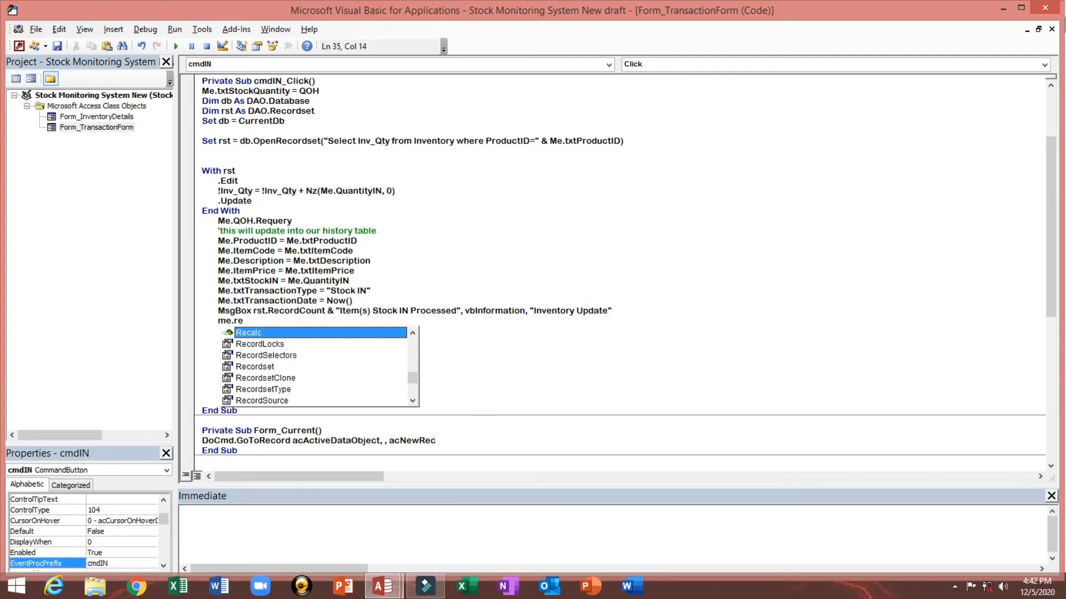
pyautogui.write('f')
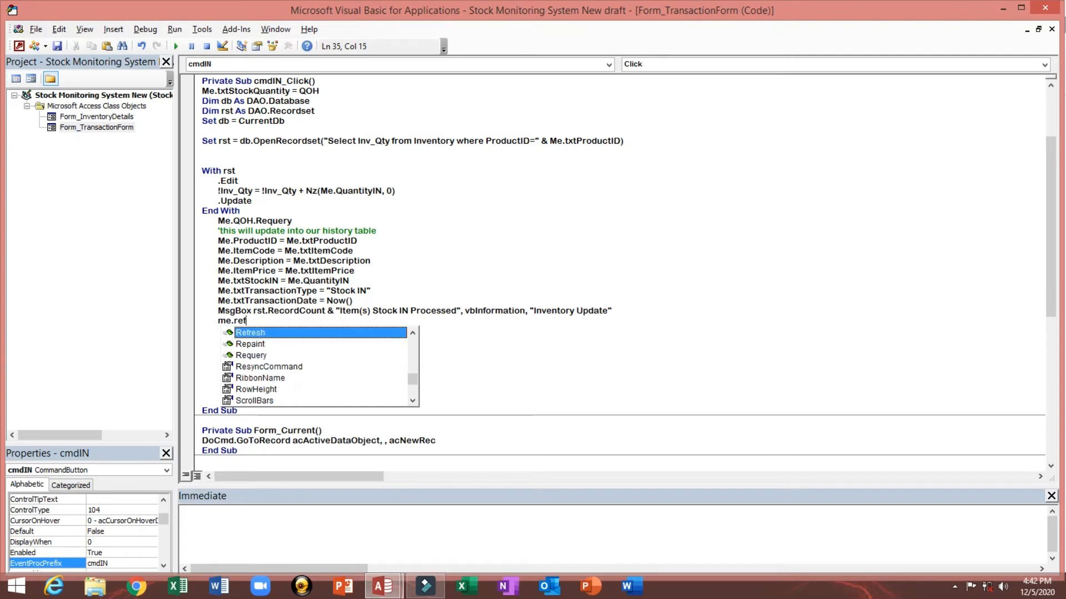
pyautogui.press('Tab')
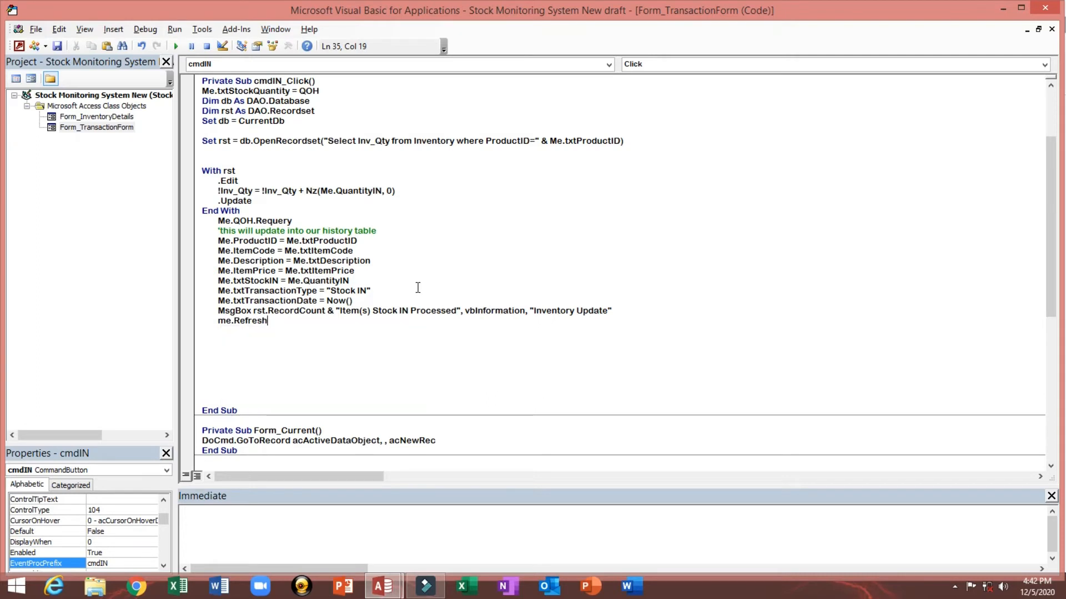
pyautogui.press('Return')
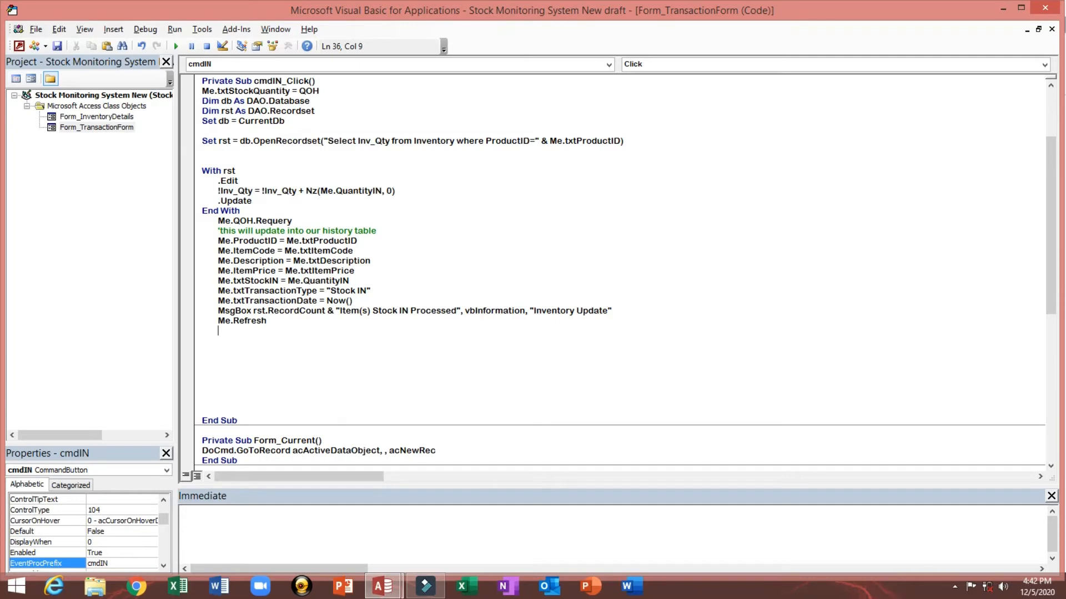
# Step: Check the Quantity In text box's name in the form's property sheet, then reopen the STOCK IN button's Click code
pyautogui.click(20, 47)
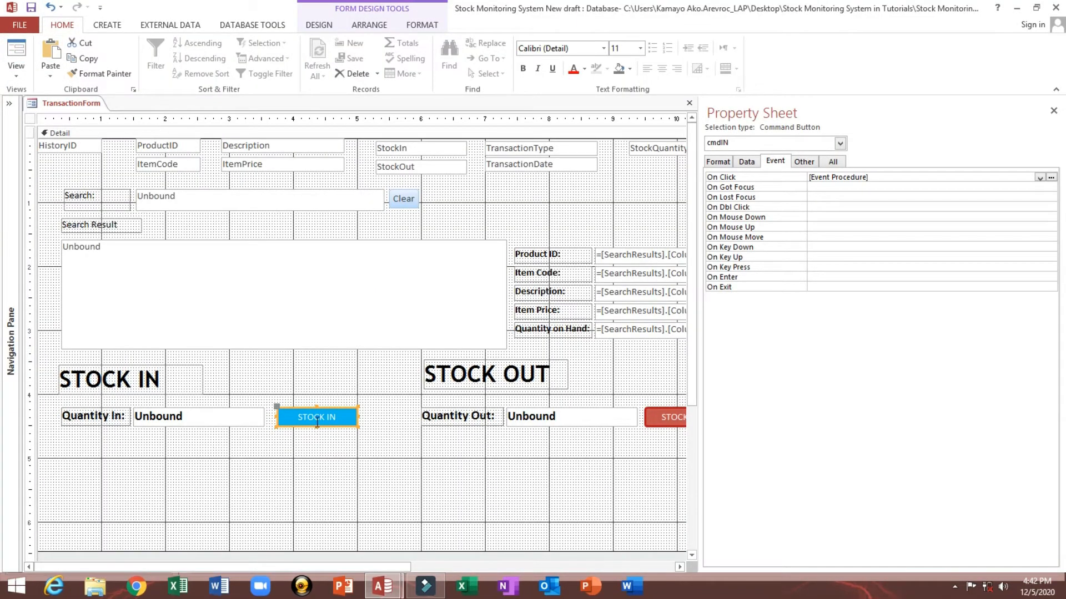
pyautogui.click(202, 422)
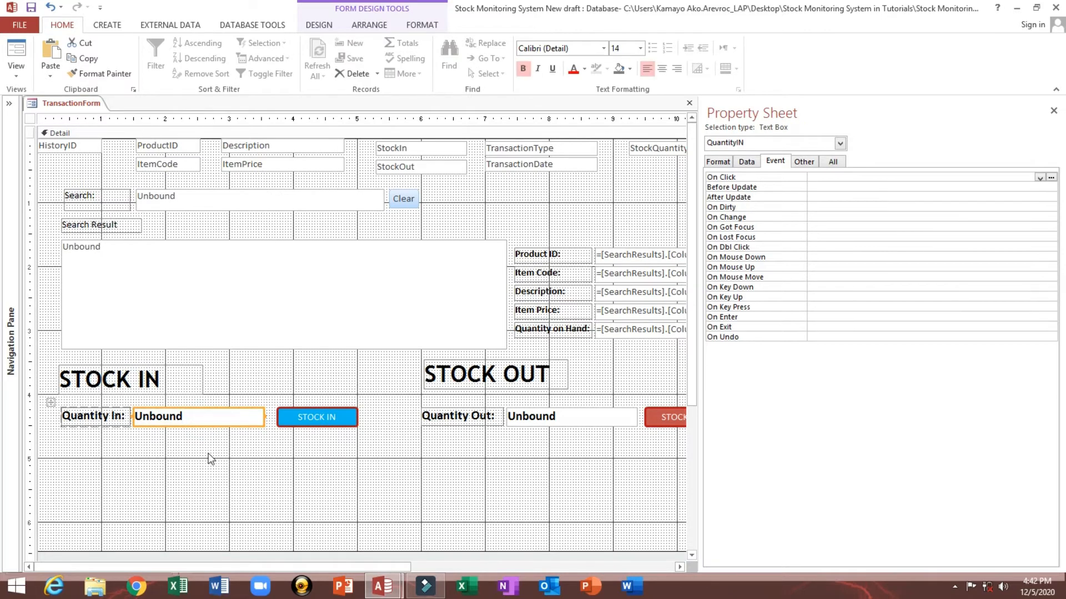
pyautogui.click(204, 442)
pyautogui.click(198, 425)
pyautogui.click(803, 162)
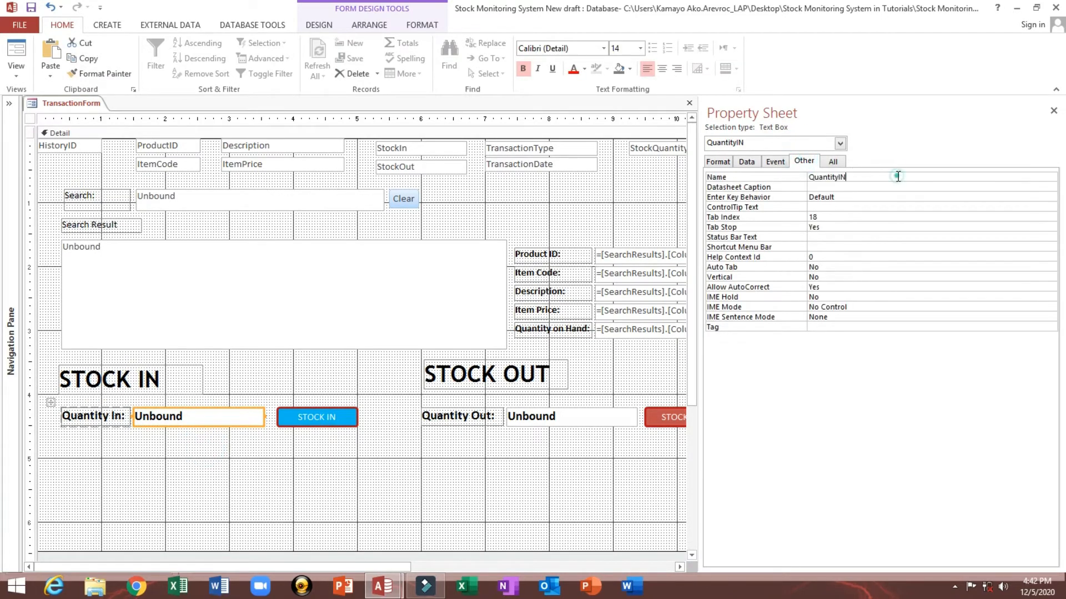
pyautogui.click(760, 176)
pyautogui.click(303, 423)
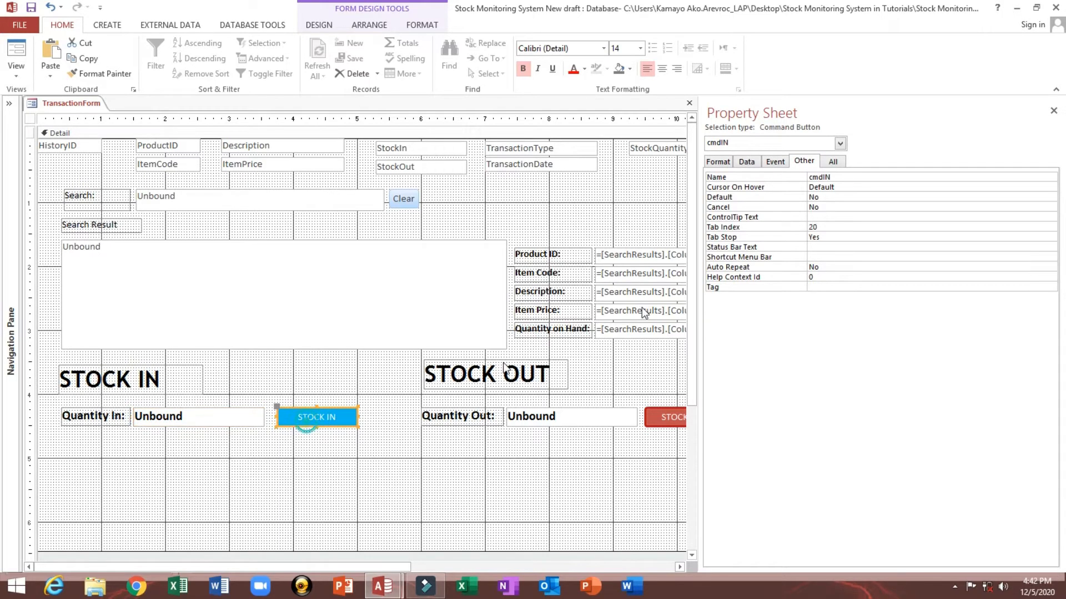
pyautogui.click(776, 161)
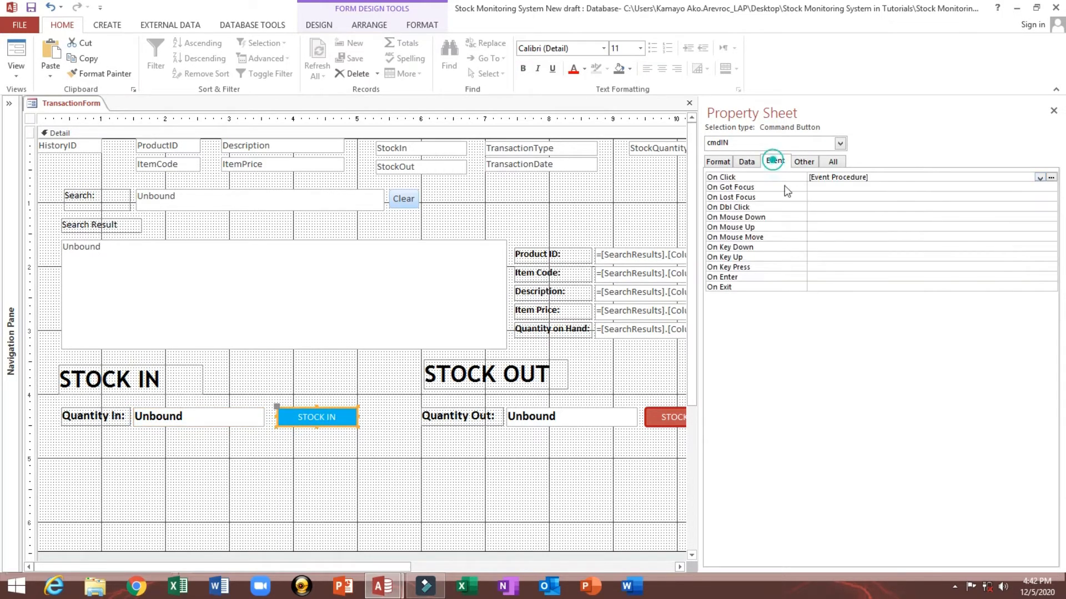
pyautogui.click(1050, 177)
pyautogui.click(291, 330)
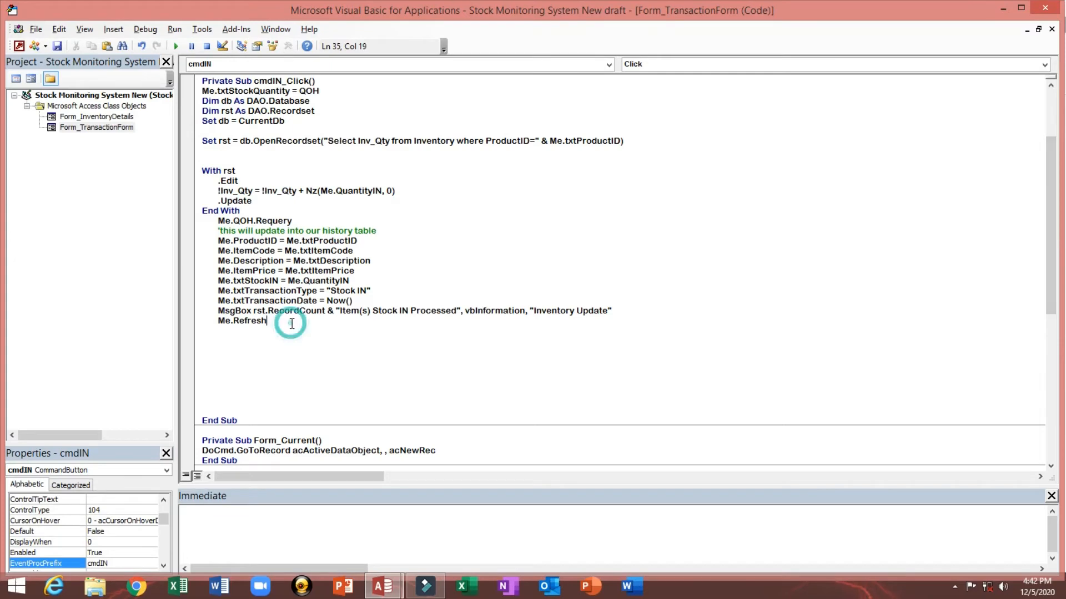
# Step: Add the line Me.QuantityIN = "" below Me.Refresh to clear the quantity box
pyautogui.press('Return')
pyautogui.write('me')
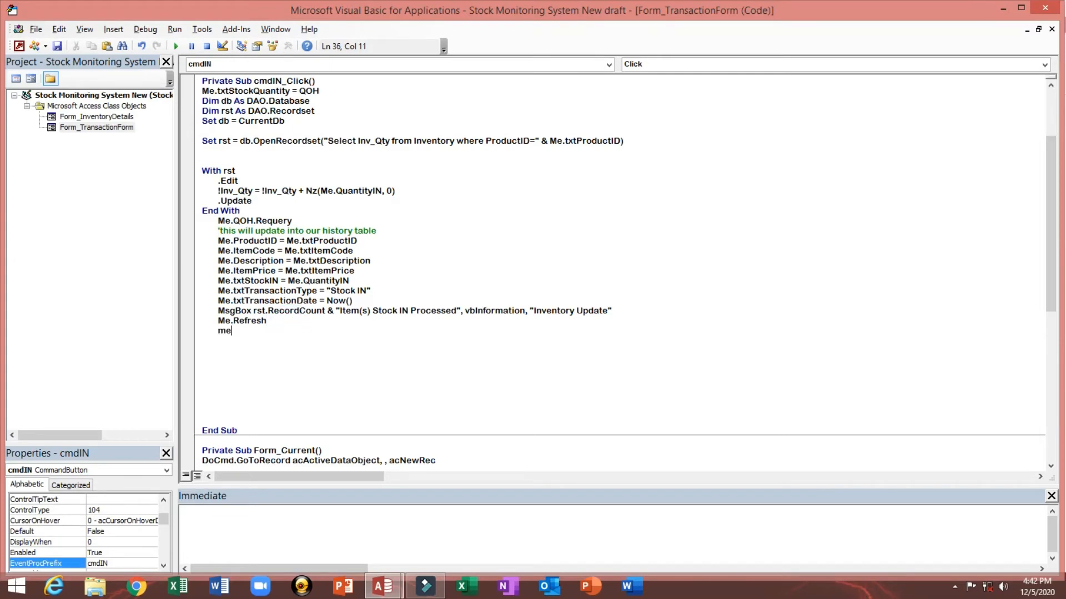
pyautogui.write('.QuantityIN')
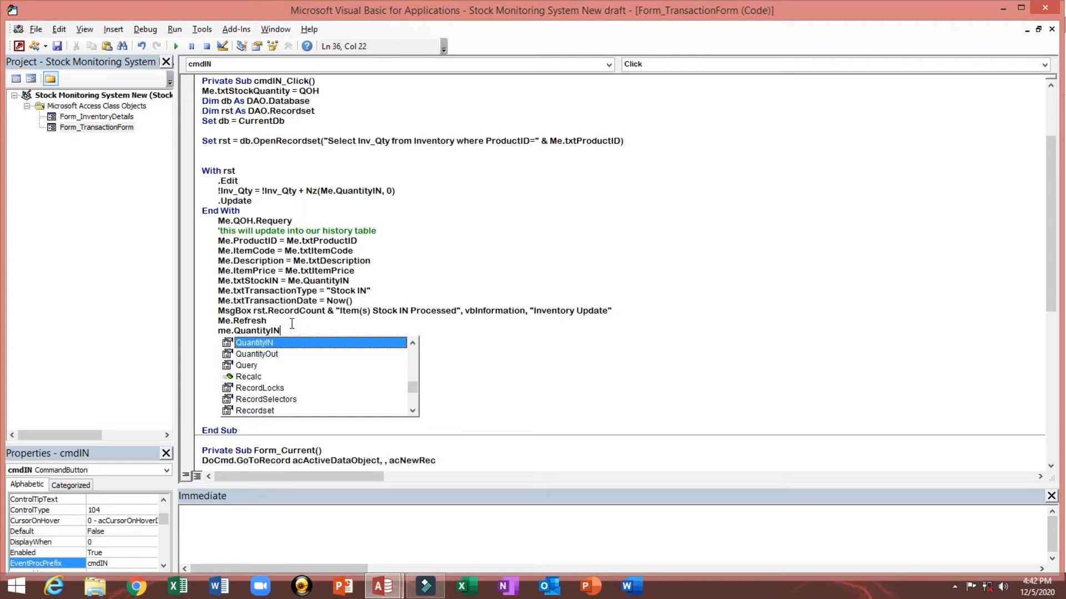
pyautogui.write('=')
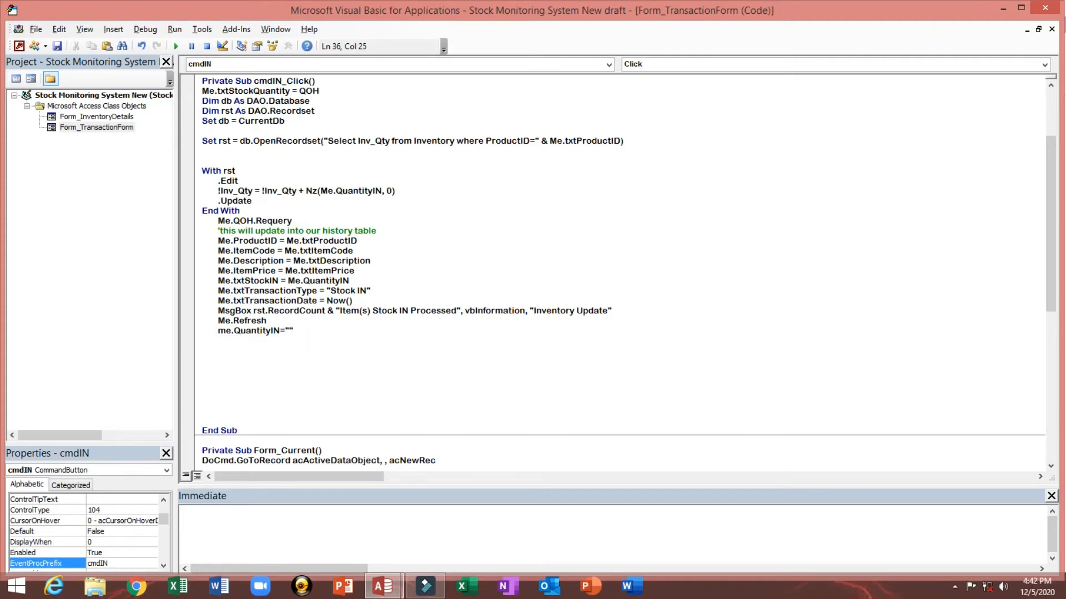
pyautogui.write('""')
pyautogui.press('Return')
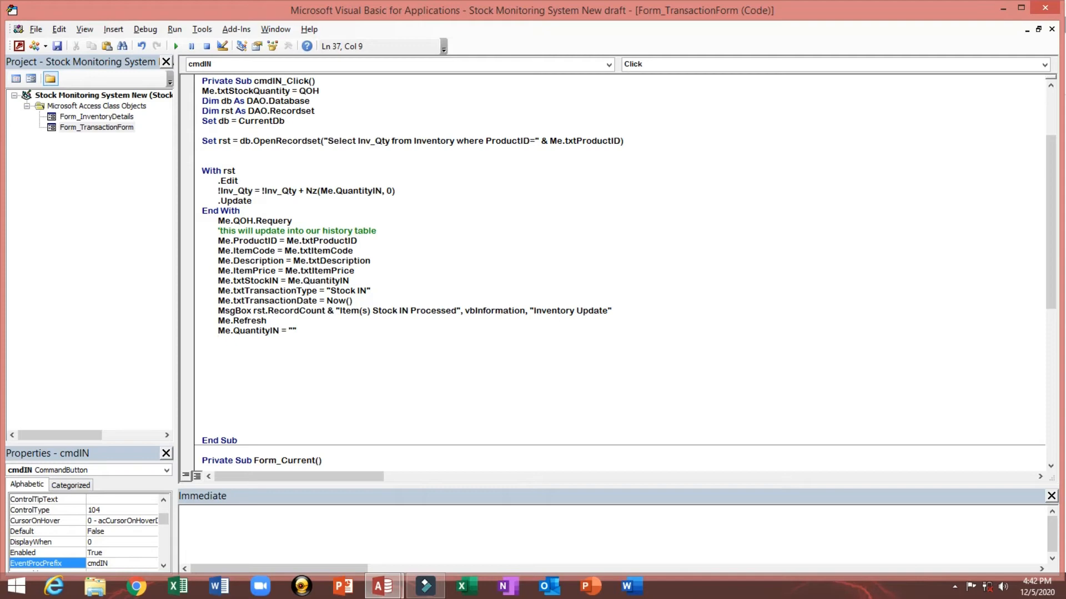
# Step: Examine the STOCK IN button and search result fields on the form design, then return to the button's code
pyautogui.click(18, 46)
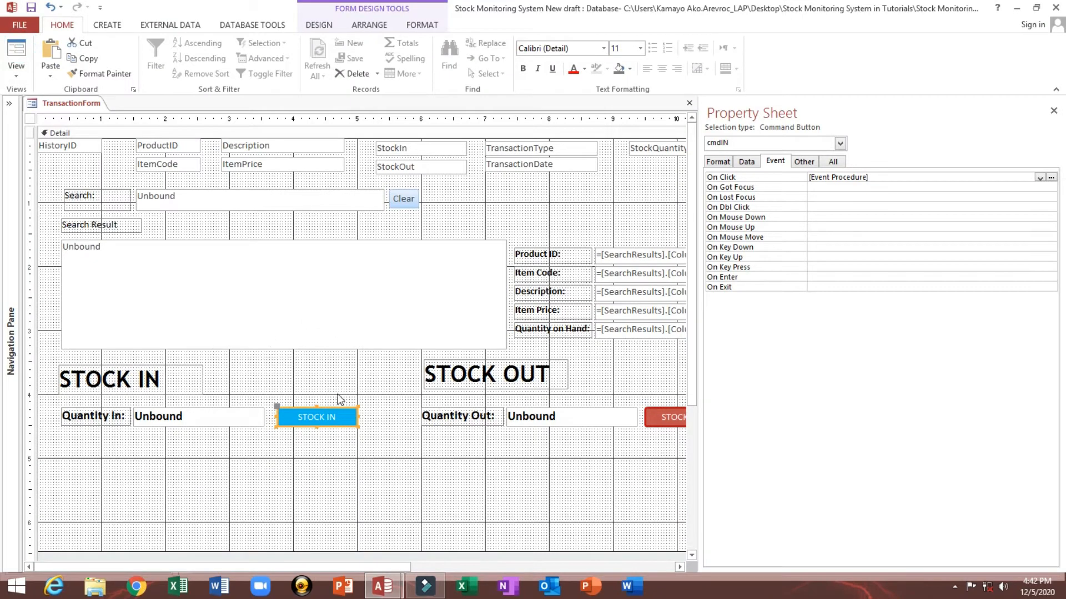
pyautogui.click(357, 441)
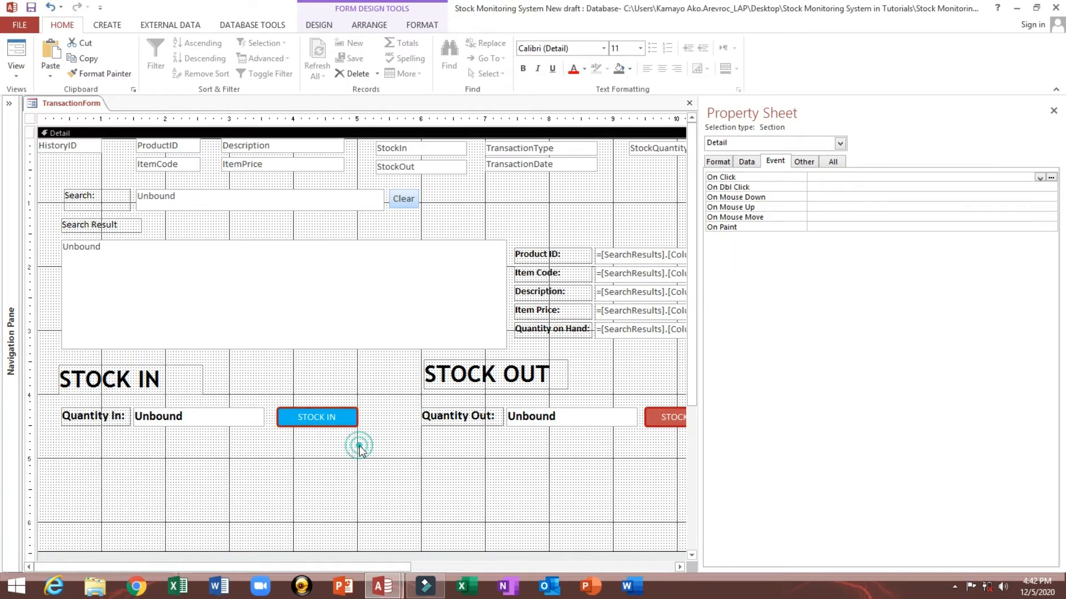
pyautogui.click(323, 420)
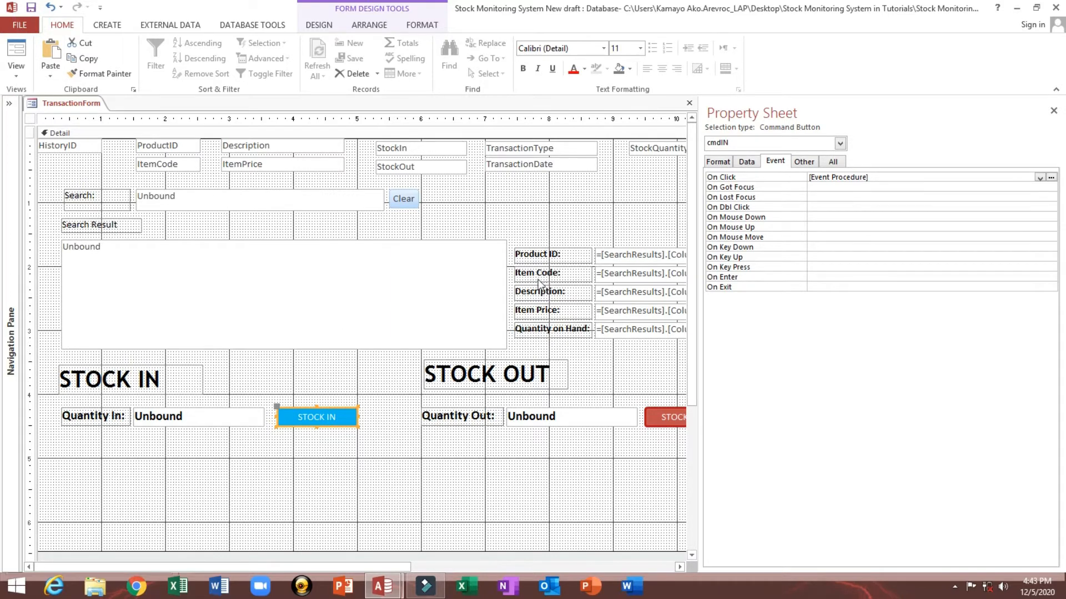
pyautogui.moveTo(611, 205); pyautogui.dragTo(632, 336)
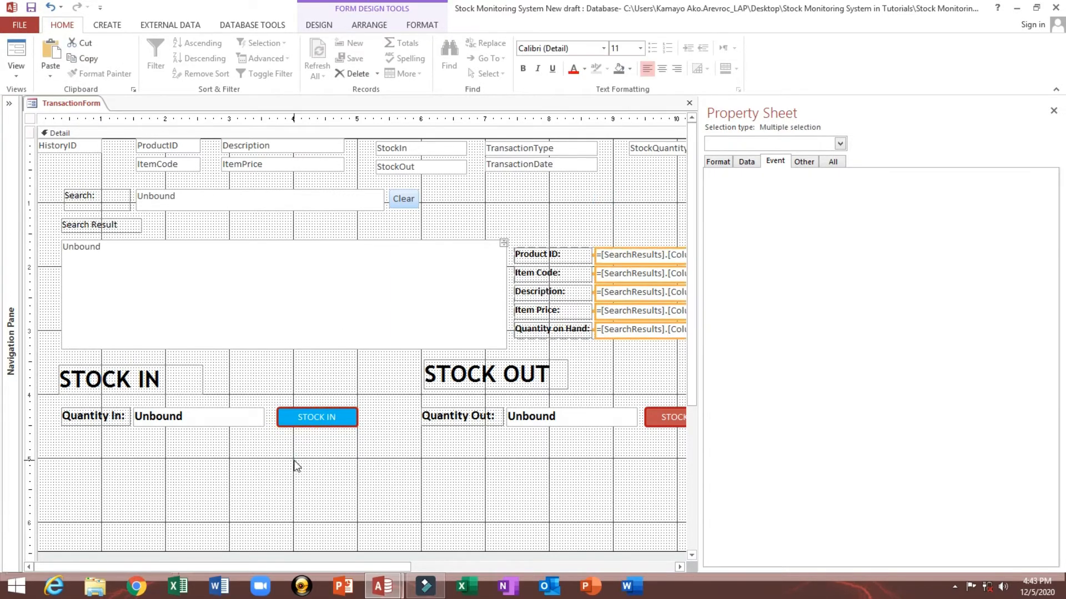
pyautogui.click(307, 419)
pyautogui.click(890, 176)
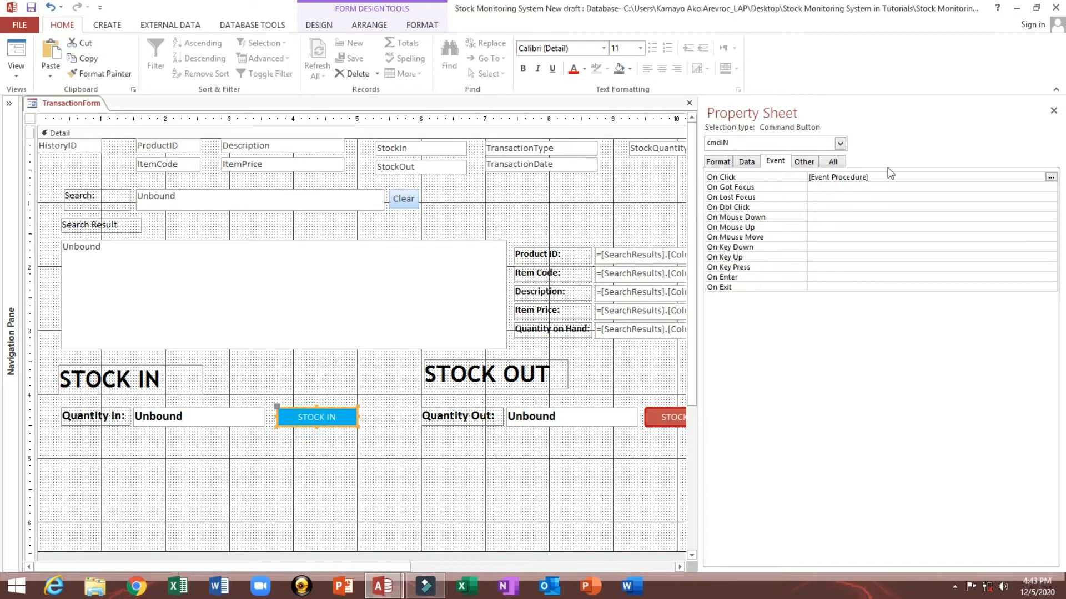
pyautogui.click(1050, 177)
pyautogui.click(345, 327)
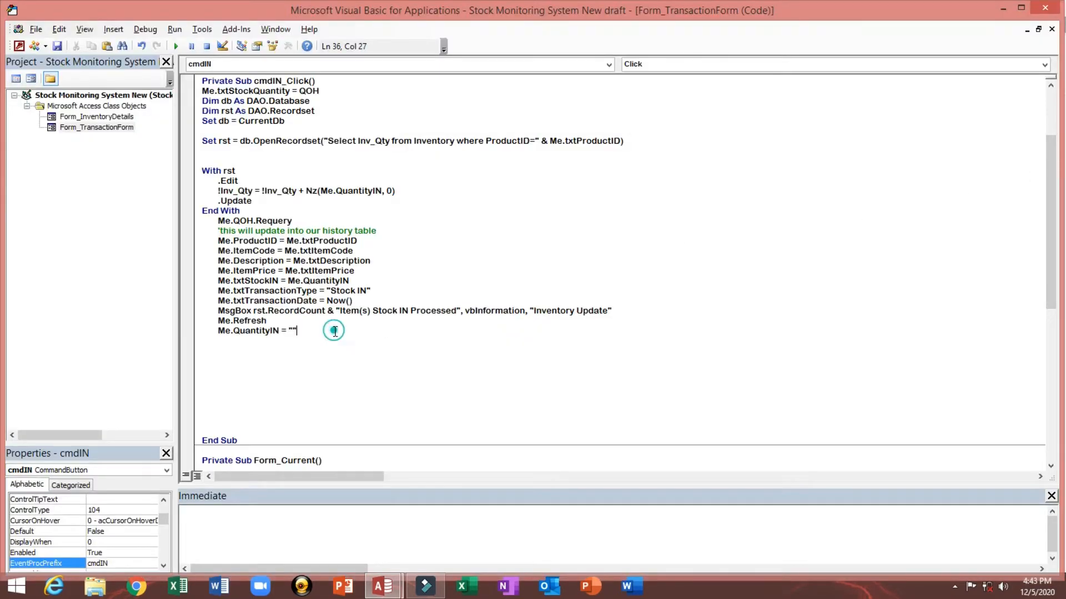
# Step: Add the line DoCmd.GoToRecord , , acNext below the quantity-clearing line and delete the extra blank lines
pyautogui.press('Return')
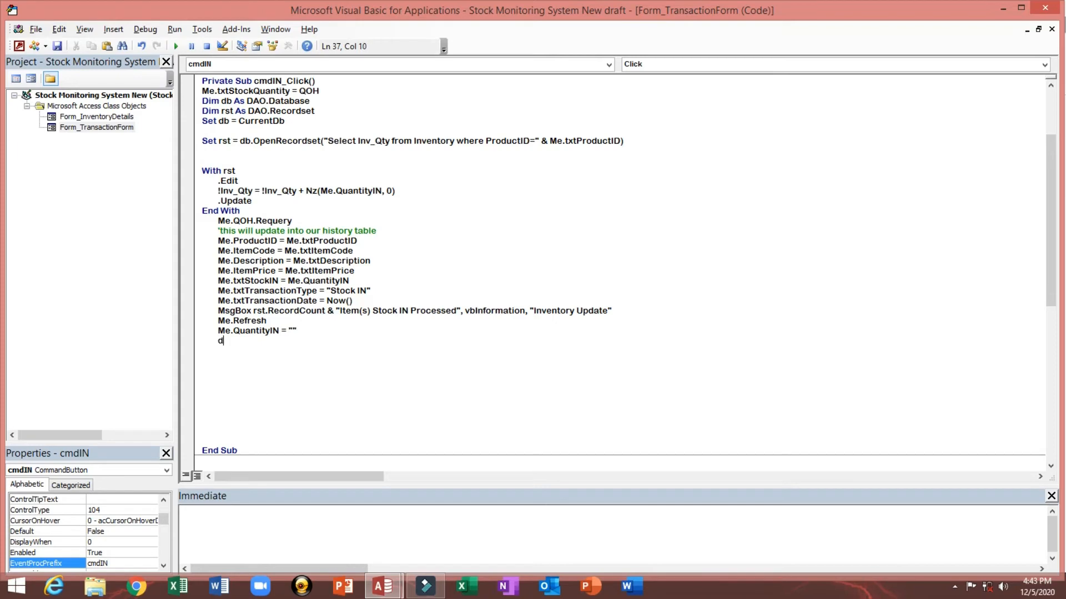
pyautogui.write('docmd.go')
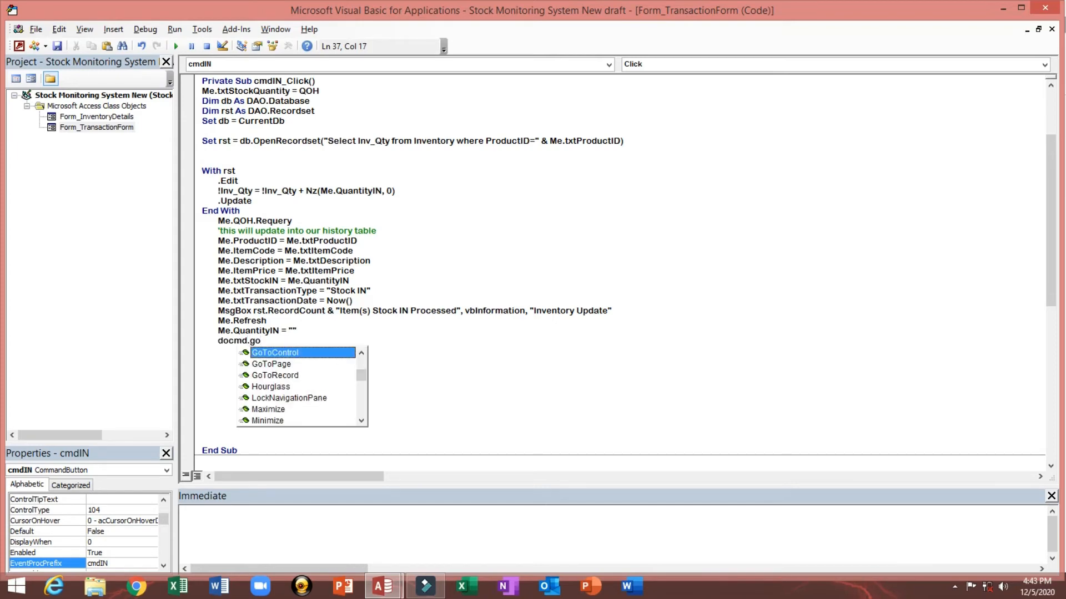
pyautogui.press('Down')
pyautogui.press('Down')
pyautogui.press('Tab')
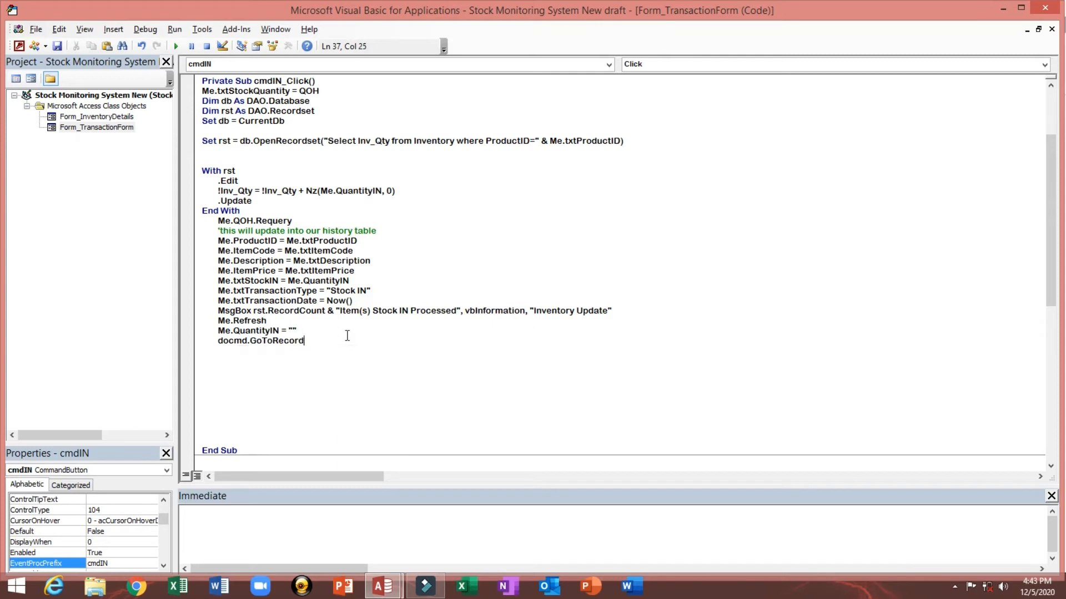
pyautogui.write(',,')
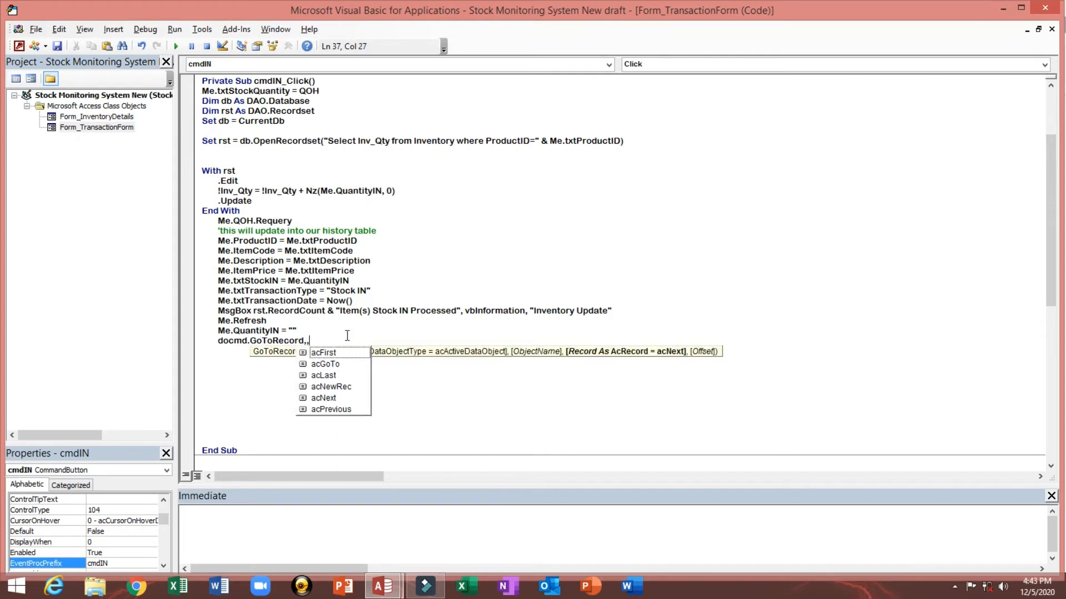
pyautogui.press('Down')
pyautogui.press('Down')
pyautogui.press('Down')
pyautogui.press('Down')
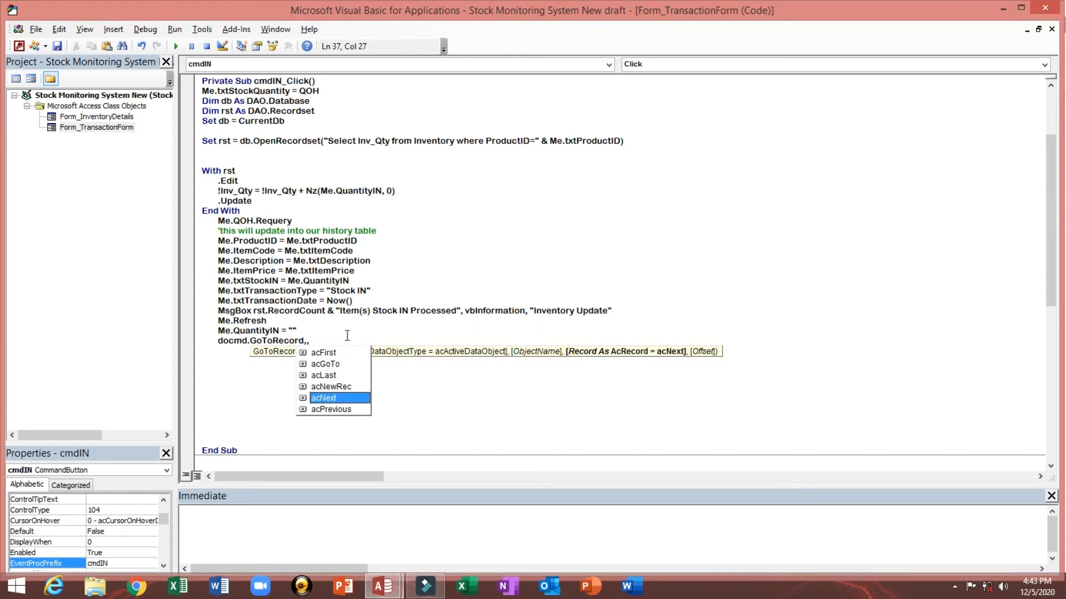
pyautogui.press('Tab')
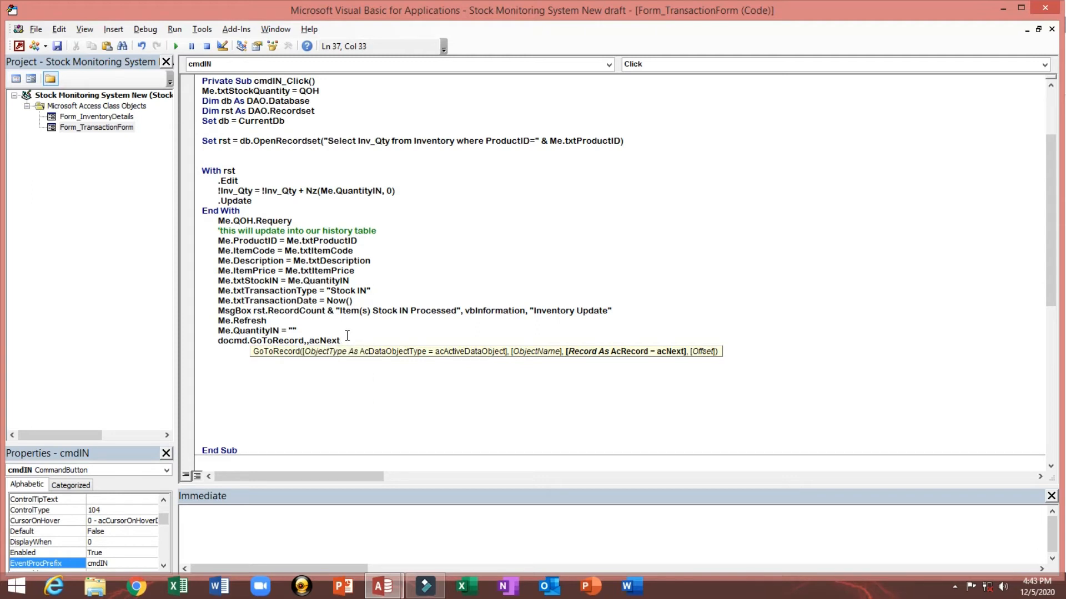
pyautogui.press('Return')
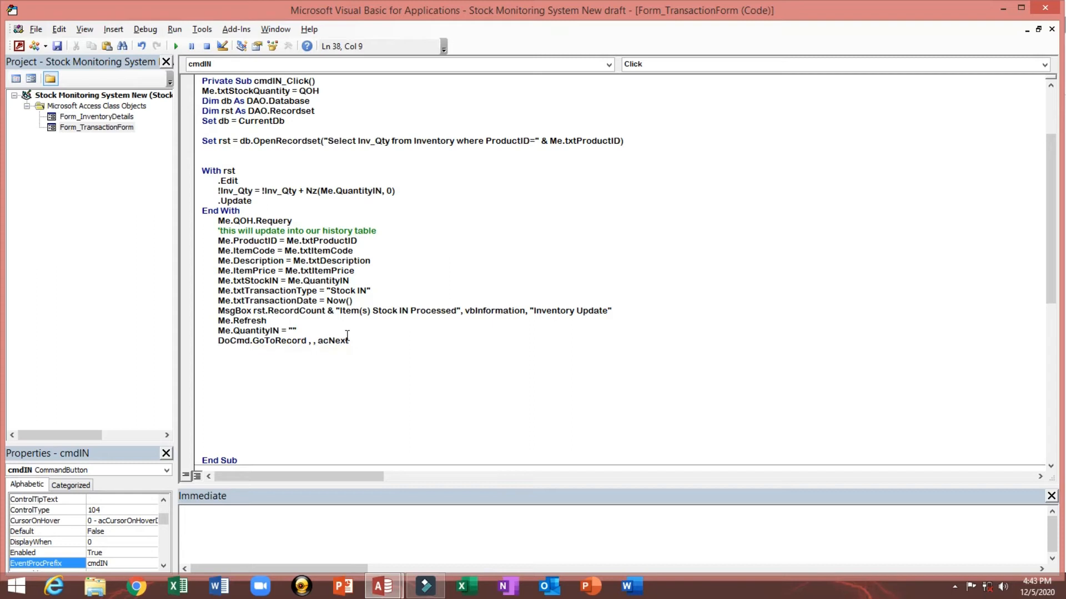
pyautogui.hotkey('shift', 'Down')
pyautogui.hotkey('shift', 'Down')
pyautogui.hotkey('shift', 'Down')
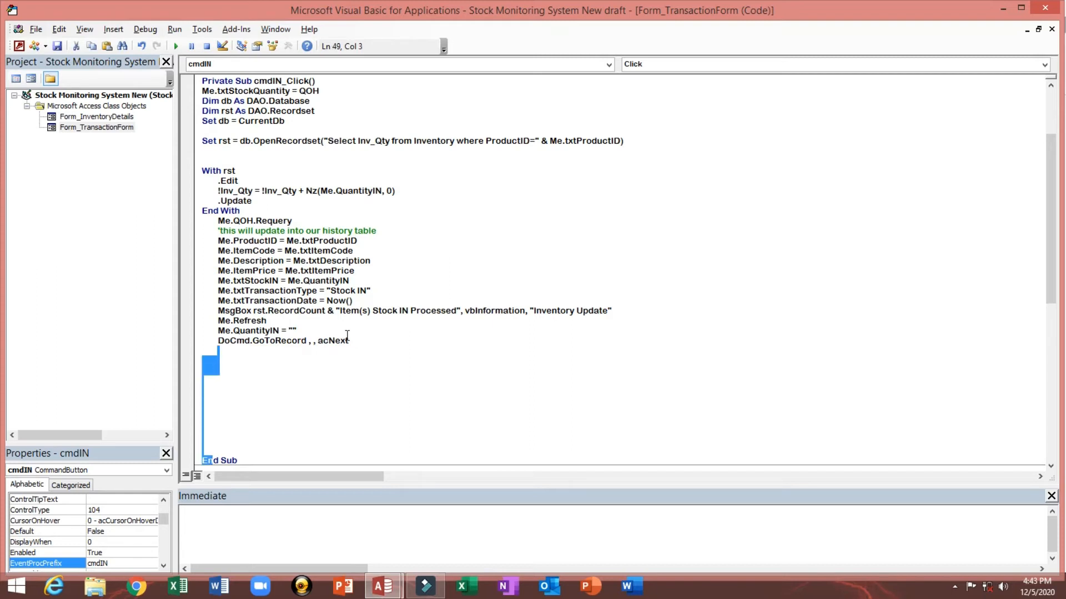
pyautogui.press('Delete')
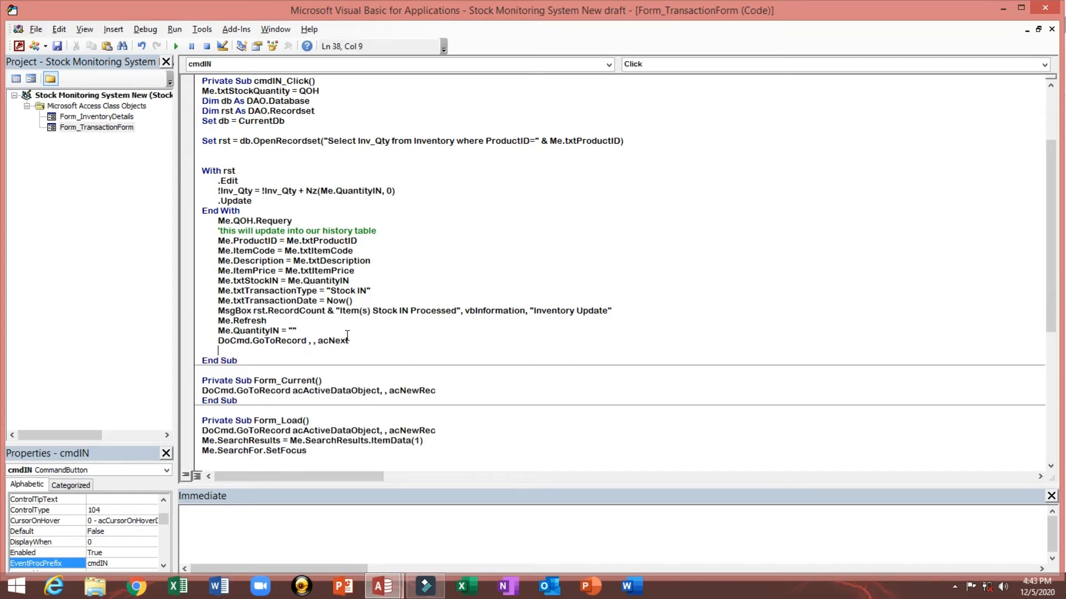
# Step: Compile the VBA code, close the editor, and open TransactionForm in Form view
pyautogui.click(484, 255)
pyautogui.click(145, 29)
pyautogui.click(154, 44)
pyautogui.scroll(2, 525, 216)
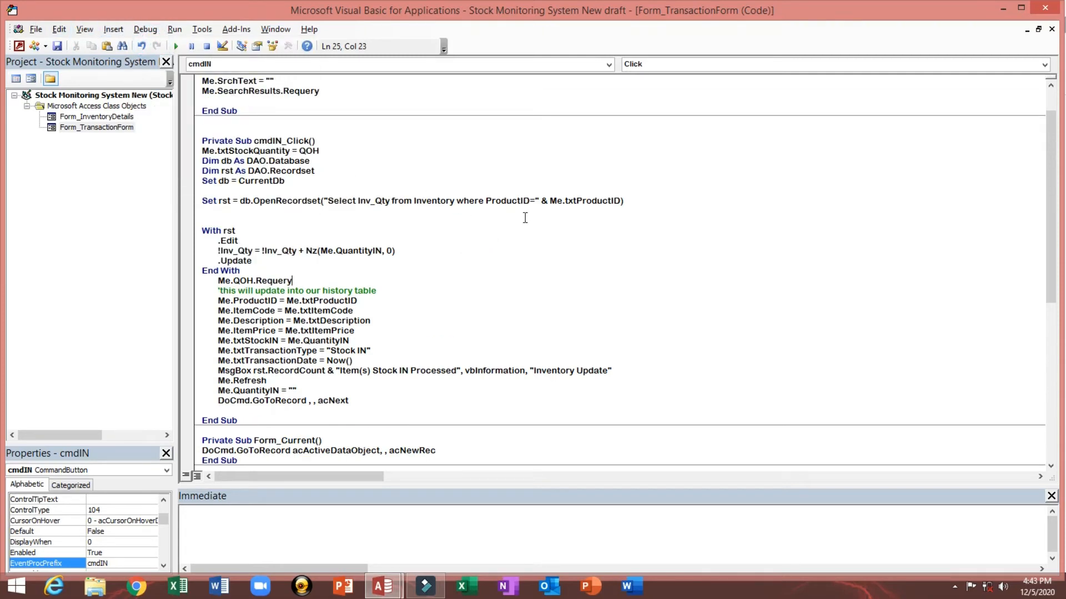
pyautogui.click(1045, 9)
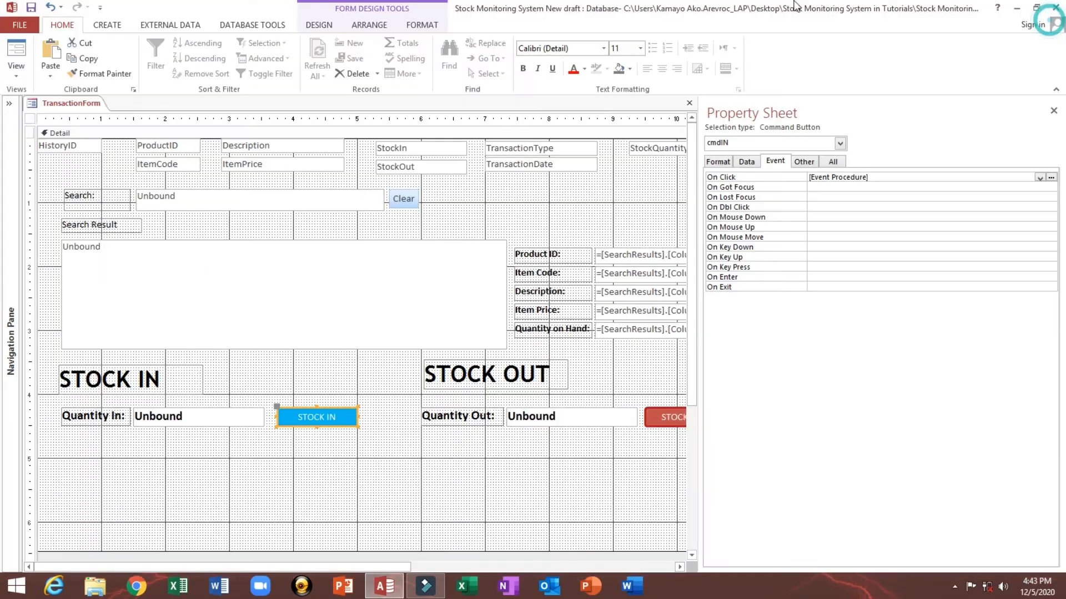
pyautogui.click(16, 55)
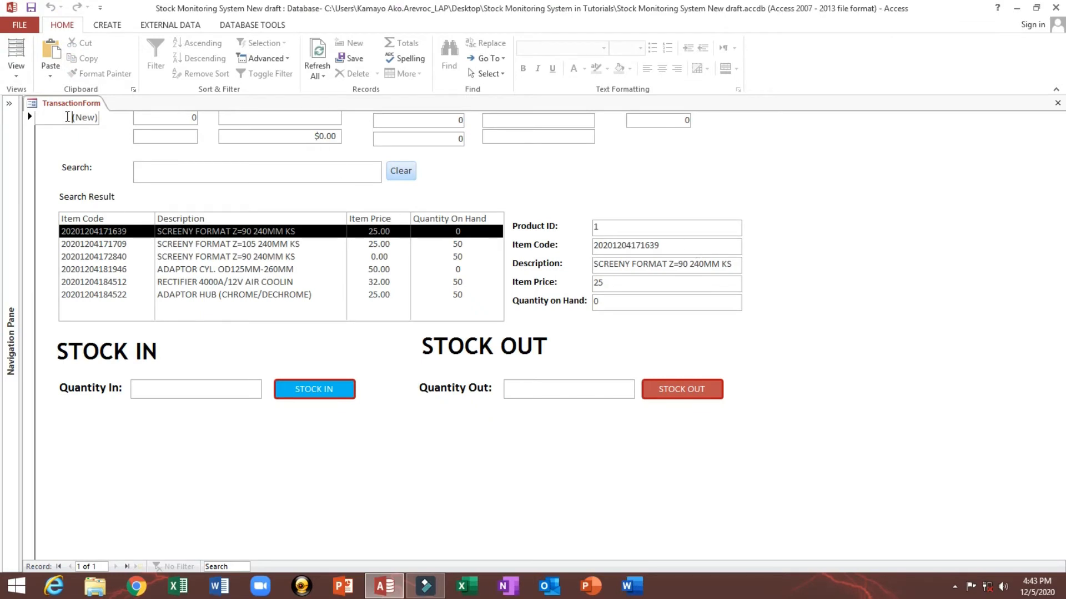
# Step: Browse through the items in the search result list to check the details each one shows
pyautogui.moveTo(68, 117); pyautogui.dragTo(111, 115)
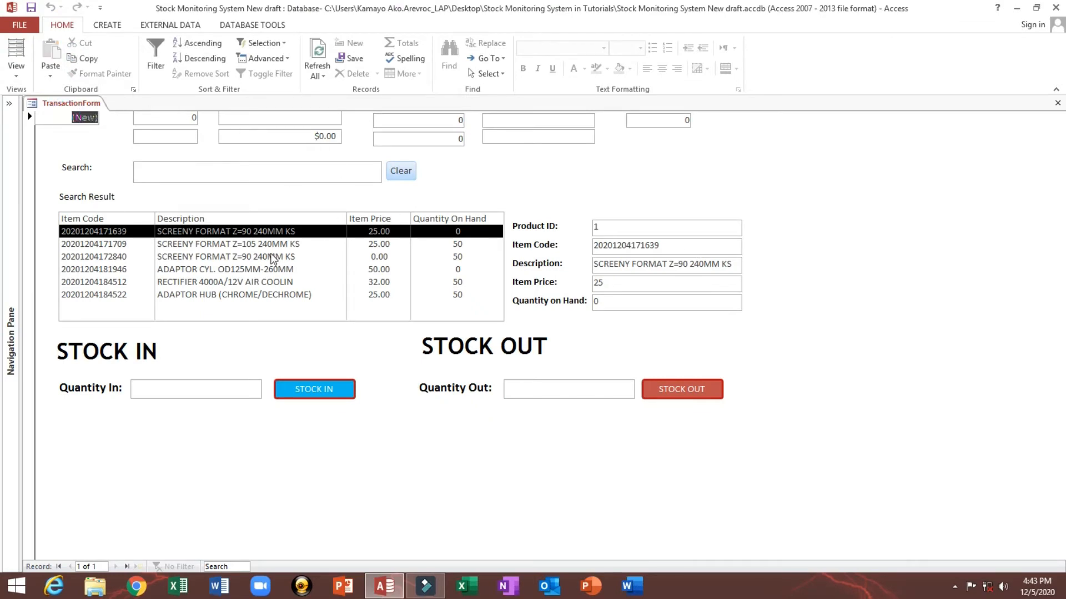
pyautogui.click(240, 172)
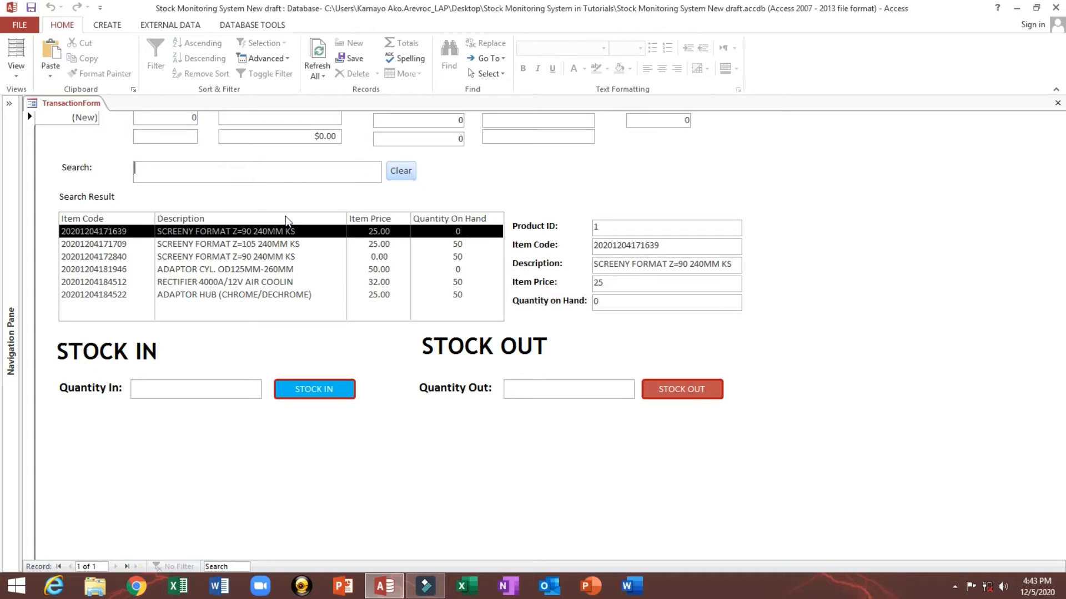
pyautogui.click(252, 259)
pyautogui.click(249, 244)
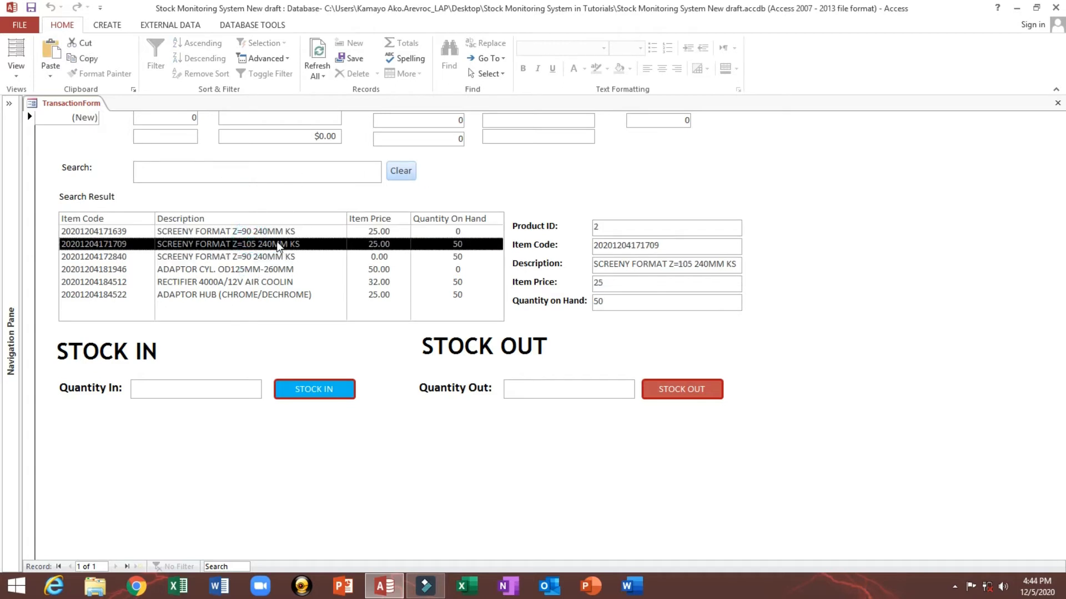
pyautogui.click(249, 262)
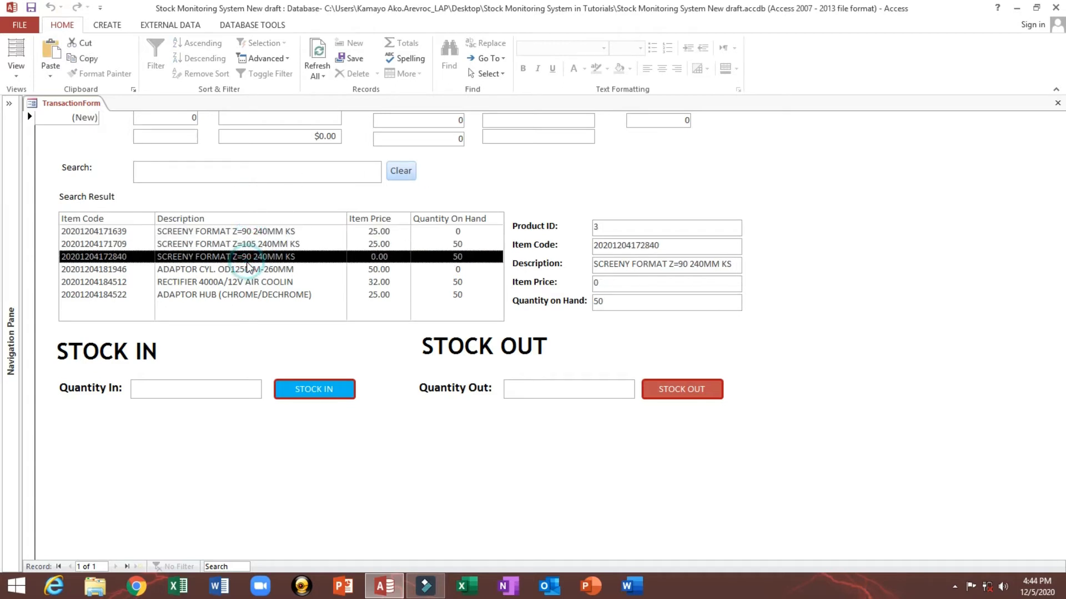
pyautogui.click(245, 232)
pyautogui.click(247, 247)
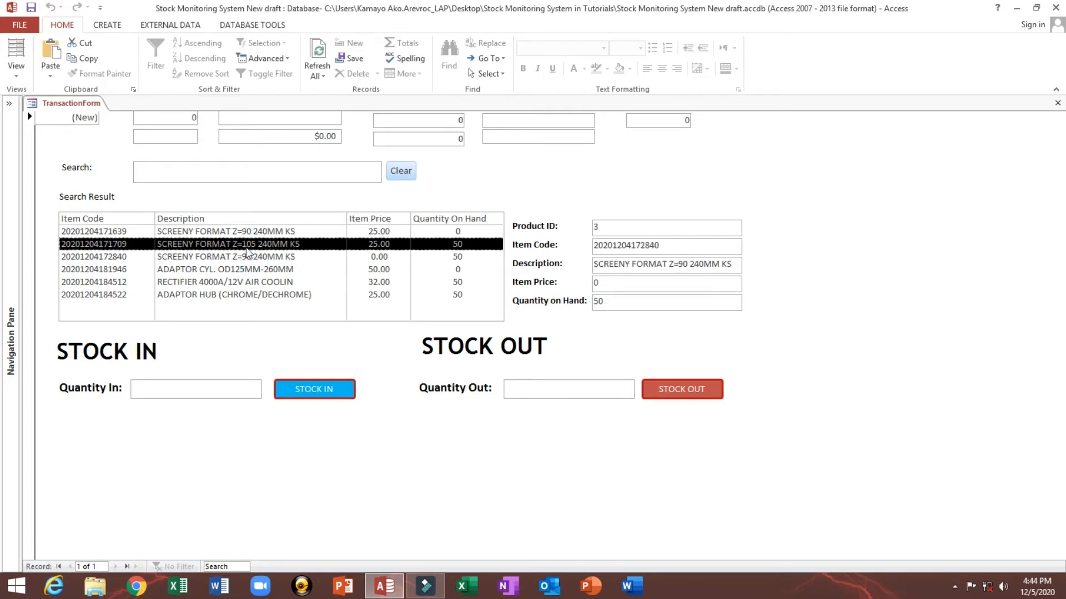
pyautogui.click(246, 271)
pyautogui.click(246, 169)
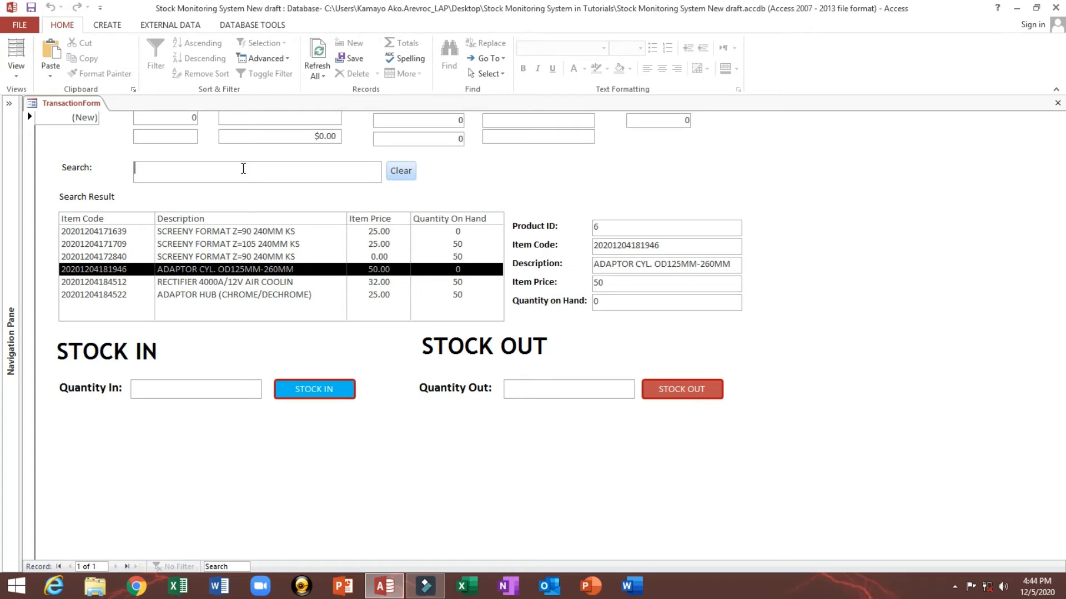
# Step: Search for hu and select the ADAPTOR HUB (CHROME/DECHROME) item, inspecting its detail fields
pyautogui.write('hu')
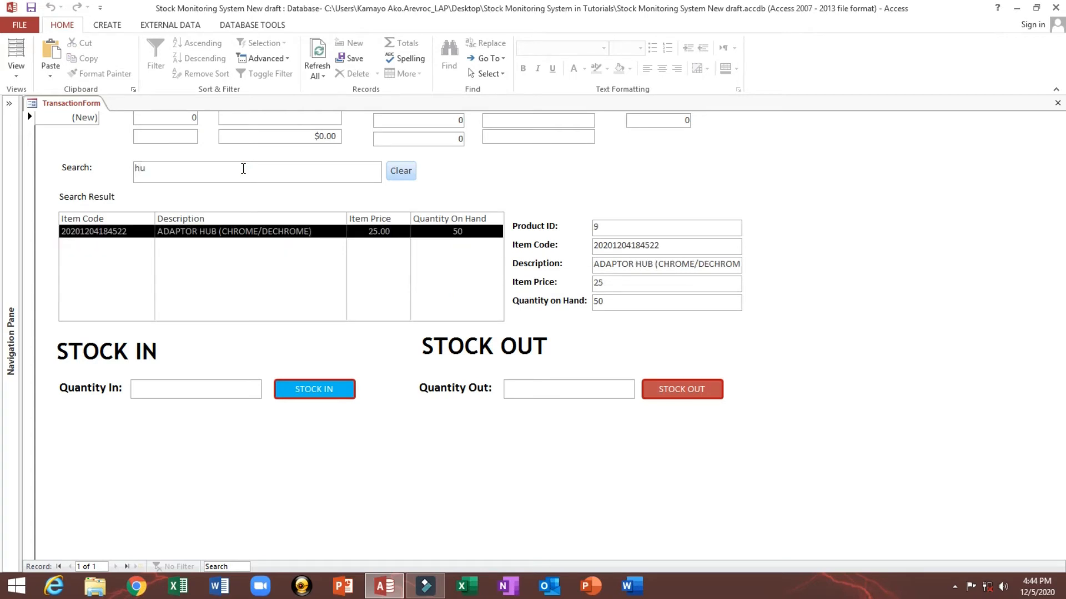
pyautogui.click(308, 231)
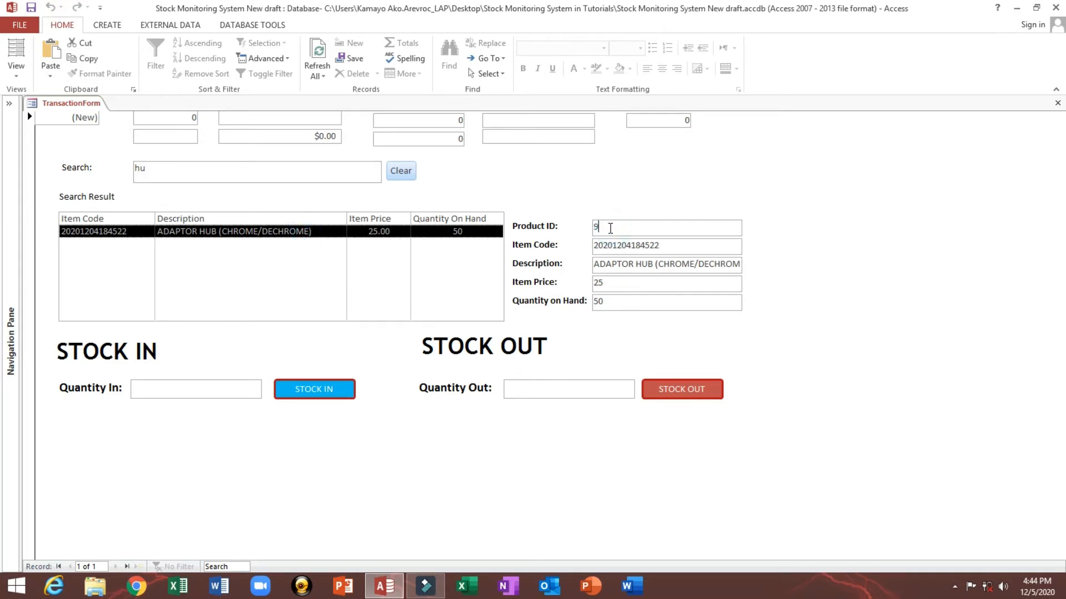
pyautogui.moveTo(612, 227); pyautogui.dragTo(575, 227)
pyautogui.moveTo(666, 246); pyautogui.dragTo(575, 245)
pyautogui.moveTo(630, 284); pyautogui.dragTo(588, 283)
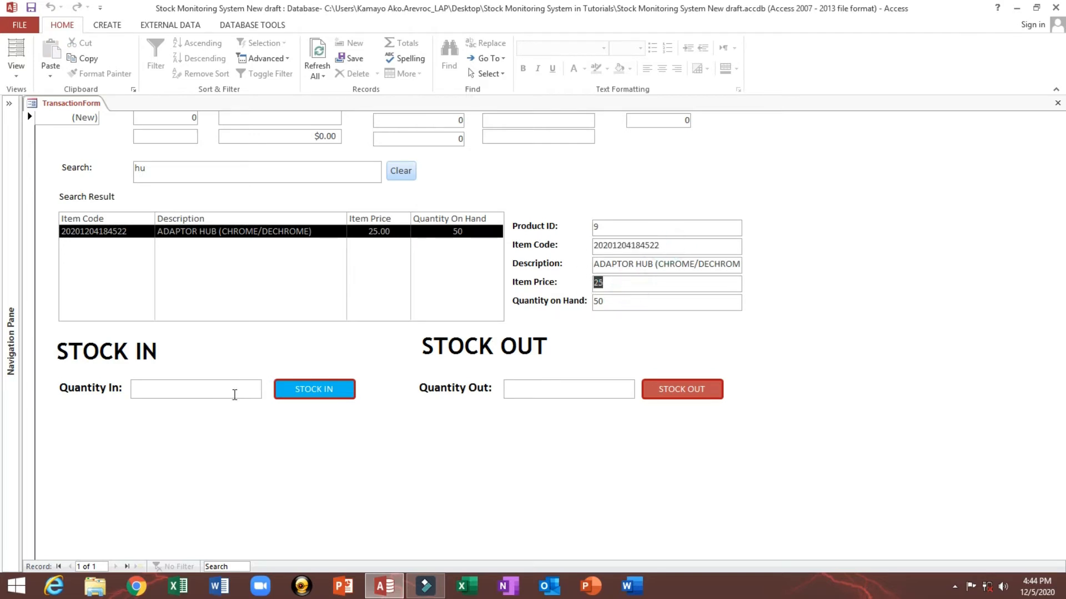
pyautogui.click(233, 392)
pyautogui.click(516, 391)
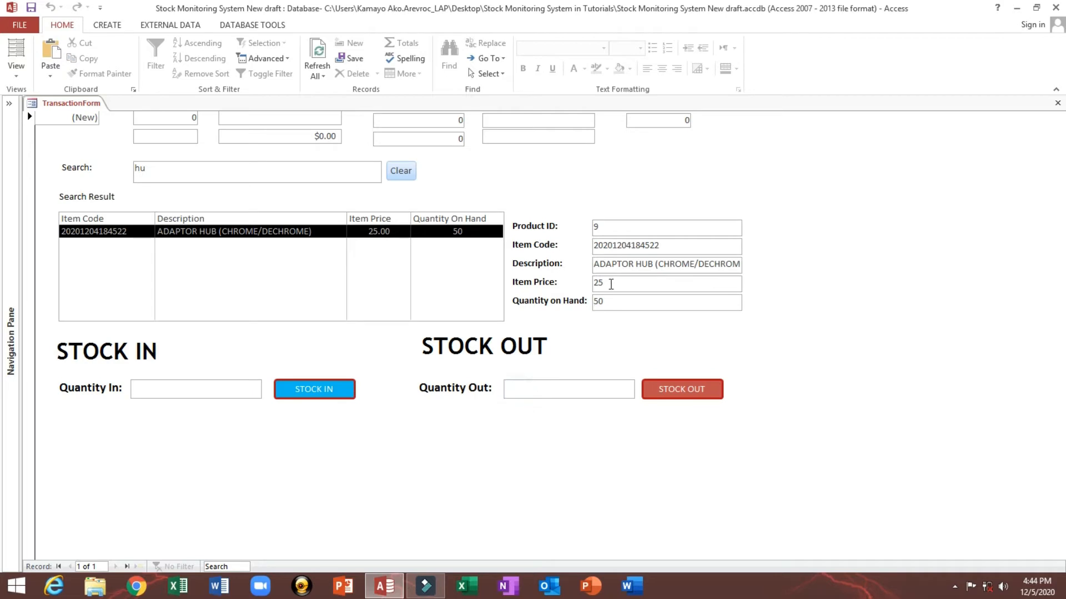
pyautogui.click(596, 225)
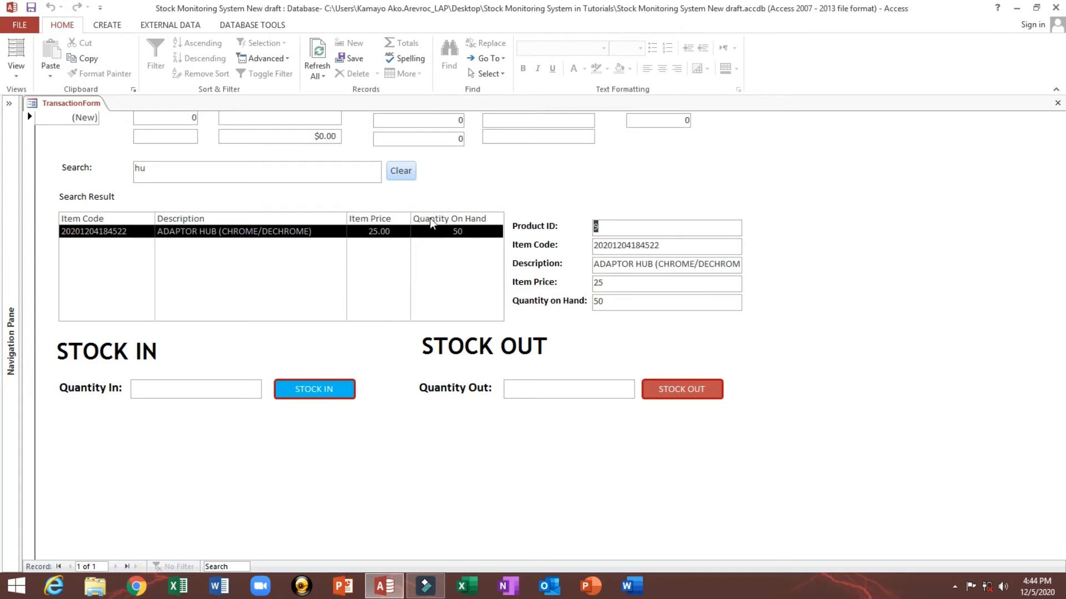
pyautogui.click(621, 302)
pyautogui.doubleClick(621, 302)
pyautogui.click(208, 395)
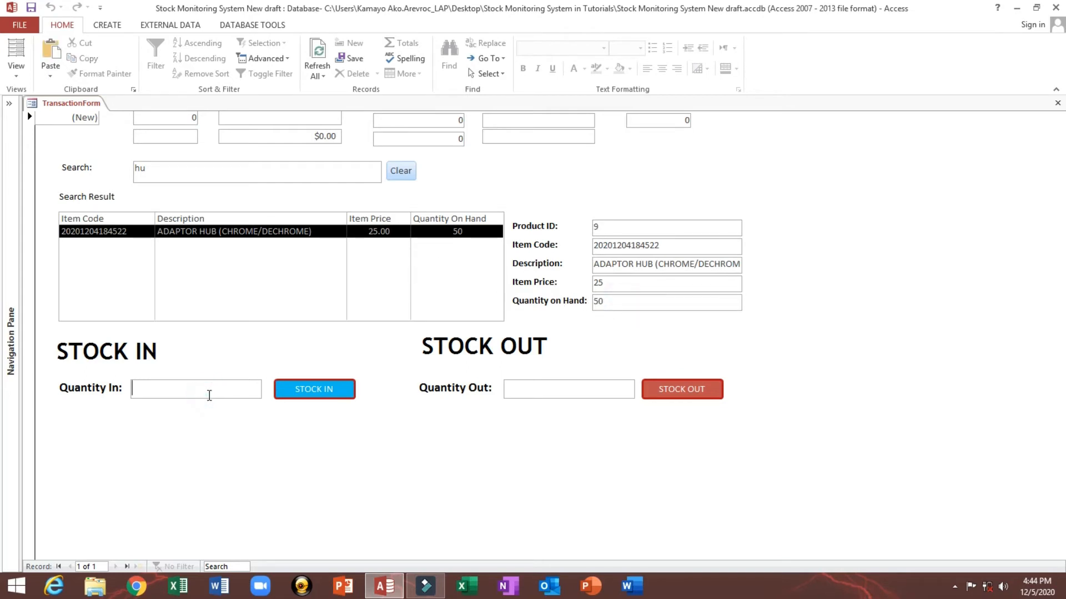
# Step: Enter 50 as Quantity In and run STOCK IN for the selected item, acknowledging the Inventory Update message
pyautogui.write('50')
pyautogui.click(177, 119)
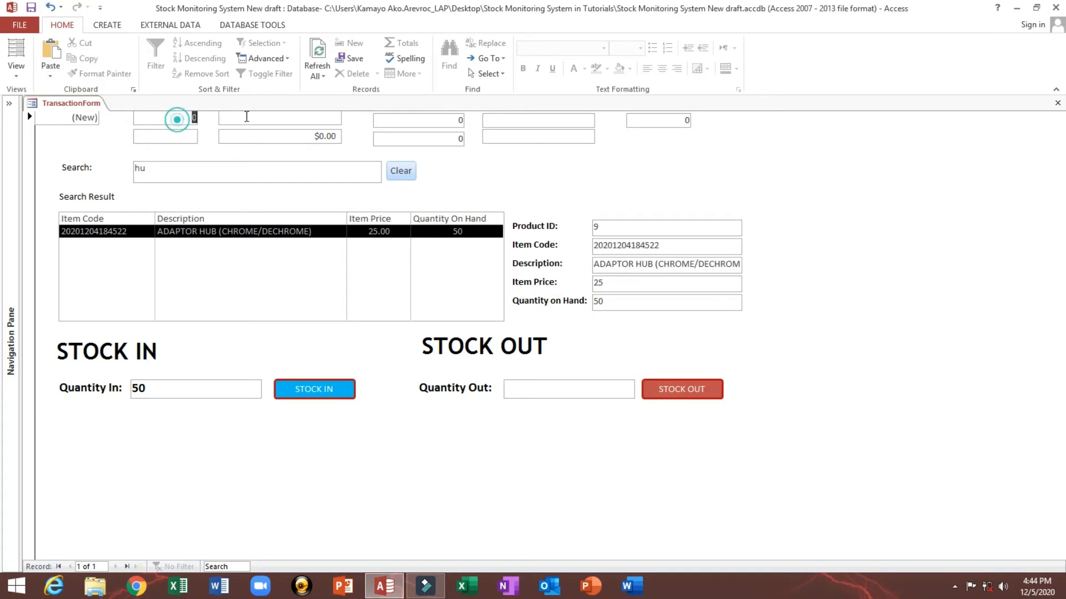
pyautogui.click(300, 136)
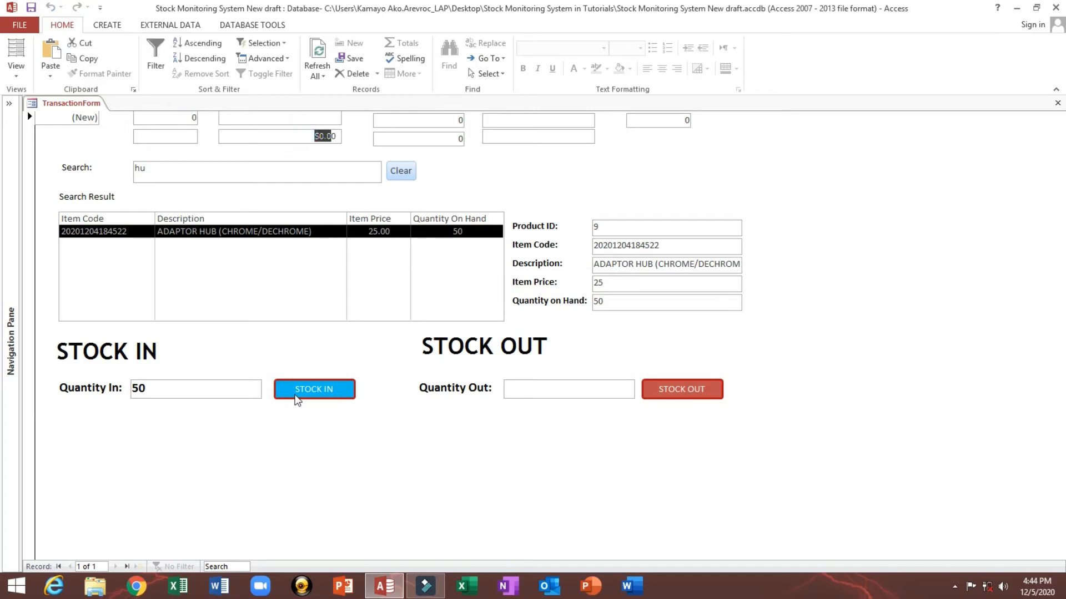
pyautogui.click(323, 392)
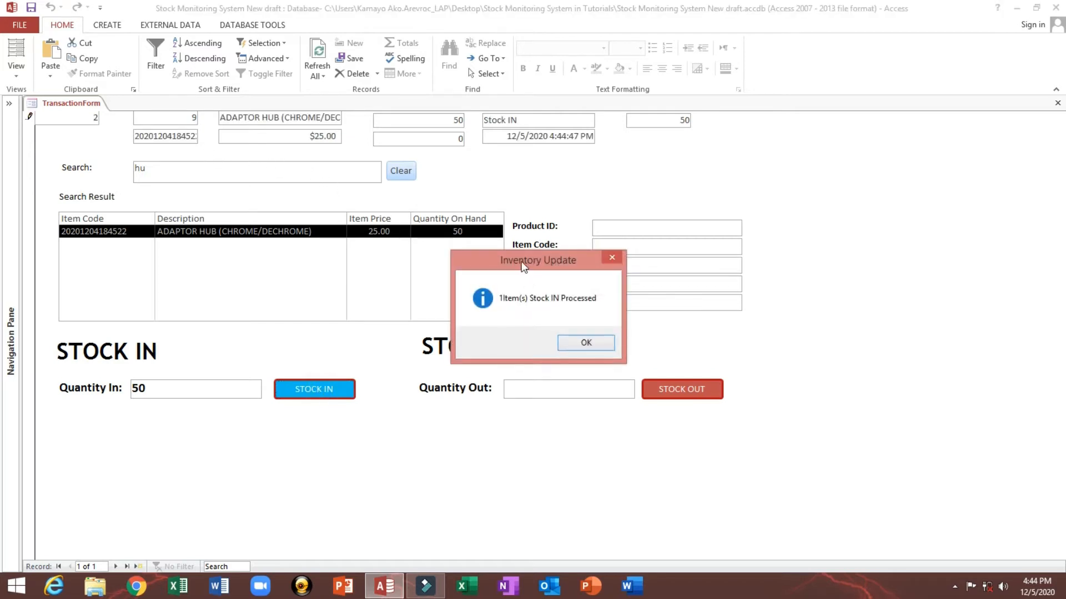
pyautogui.moveTo(525, 265); pyautogui.dragTo(434, 308)
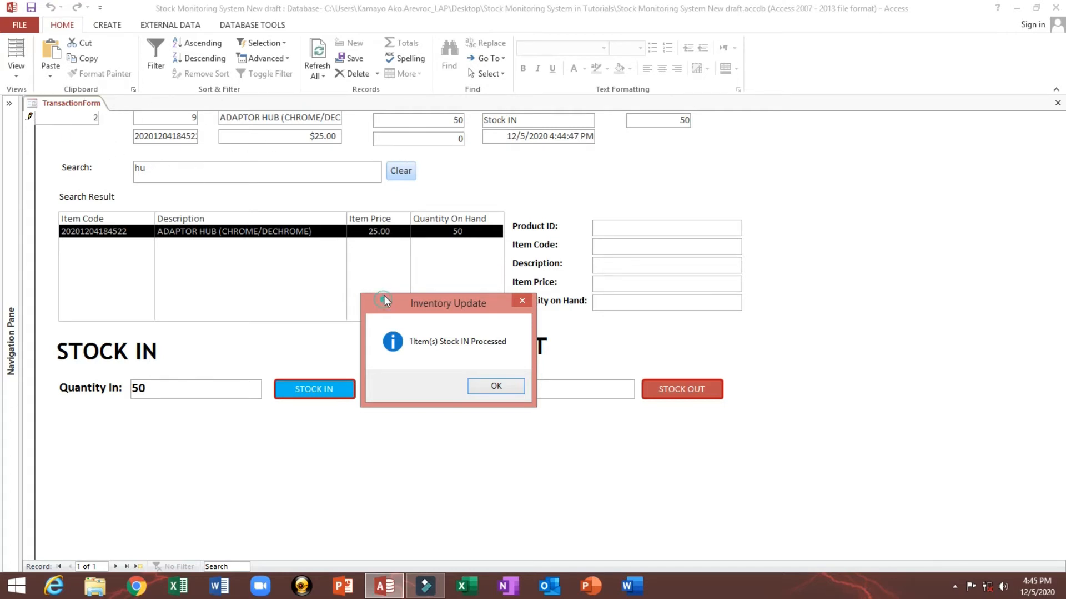
pyautogui.moveTo(384, 295); pyautogui.dragTo(386, 280)
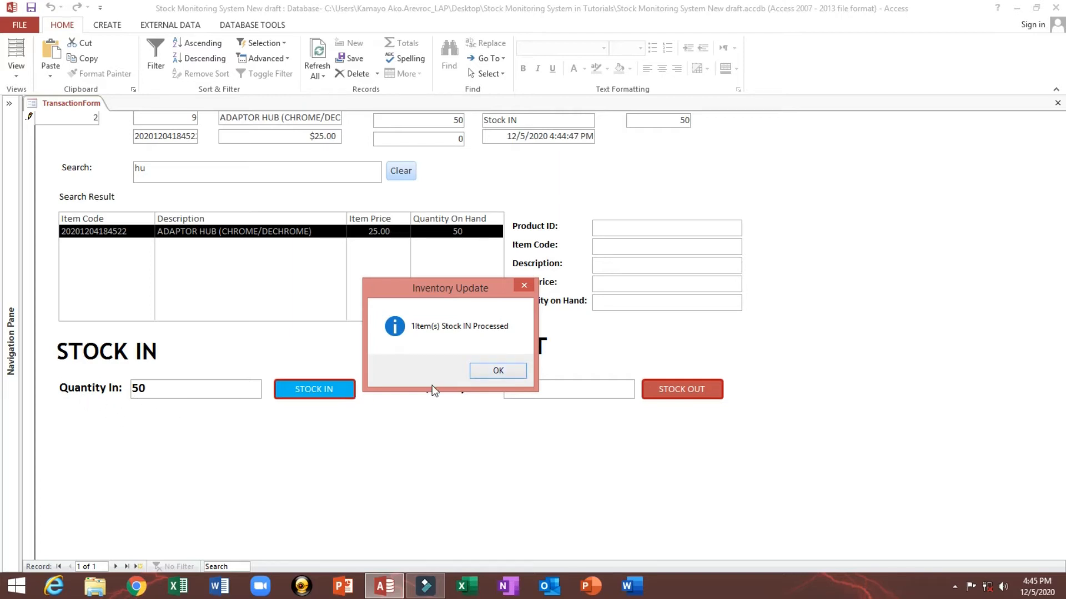
pyautogui.click(496, 372)
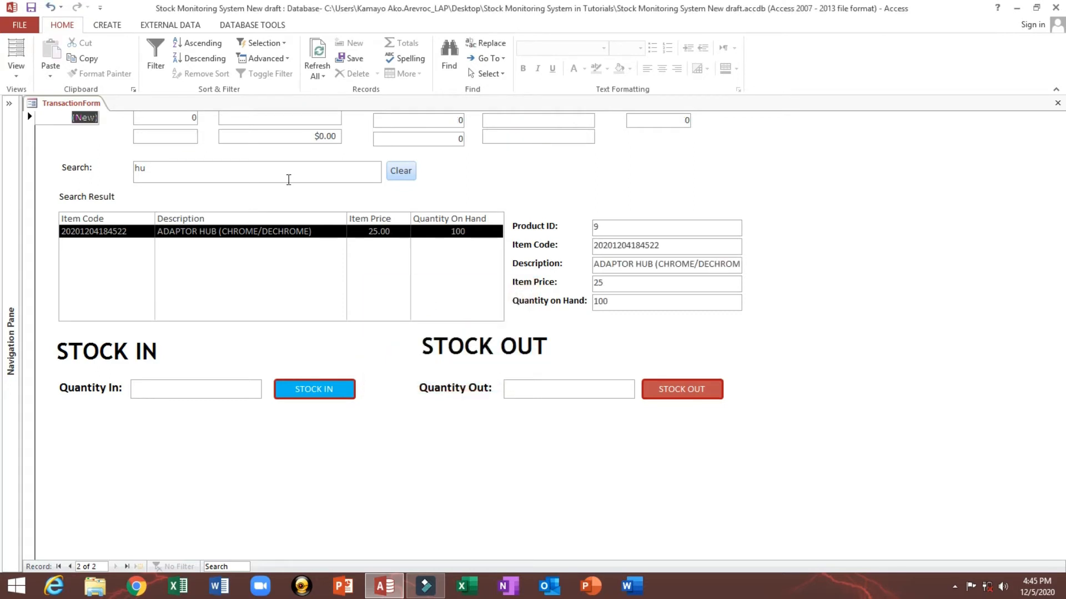
# Step: Clear the search and review the item quantities in the full search result list
pyautogui.click(220, 395)
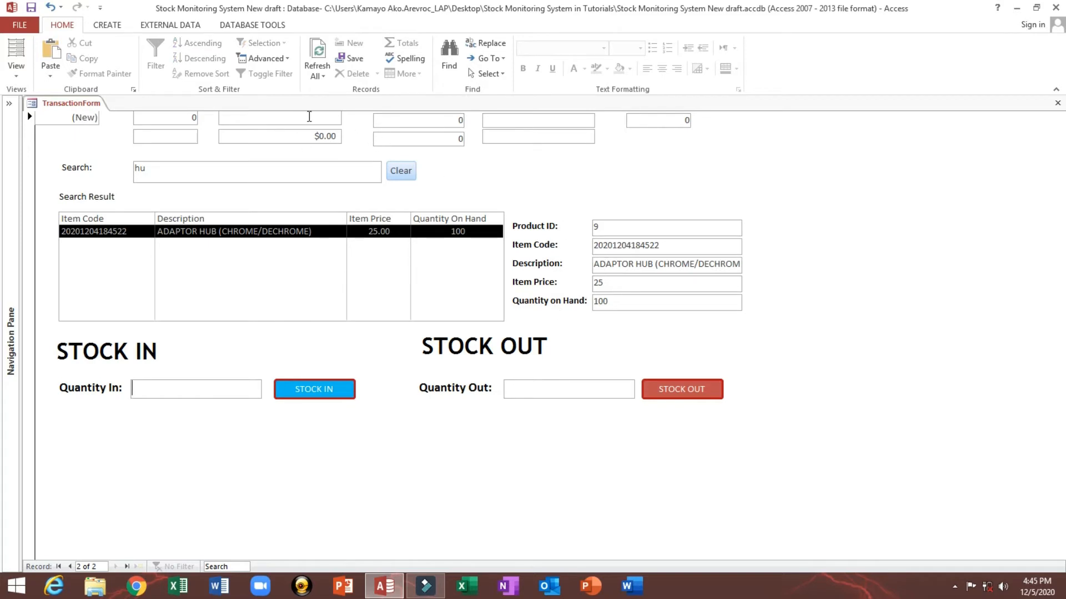
pyautogui.click(309, 117)
pyautogui.click(295, 134)
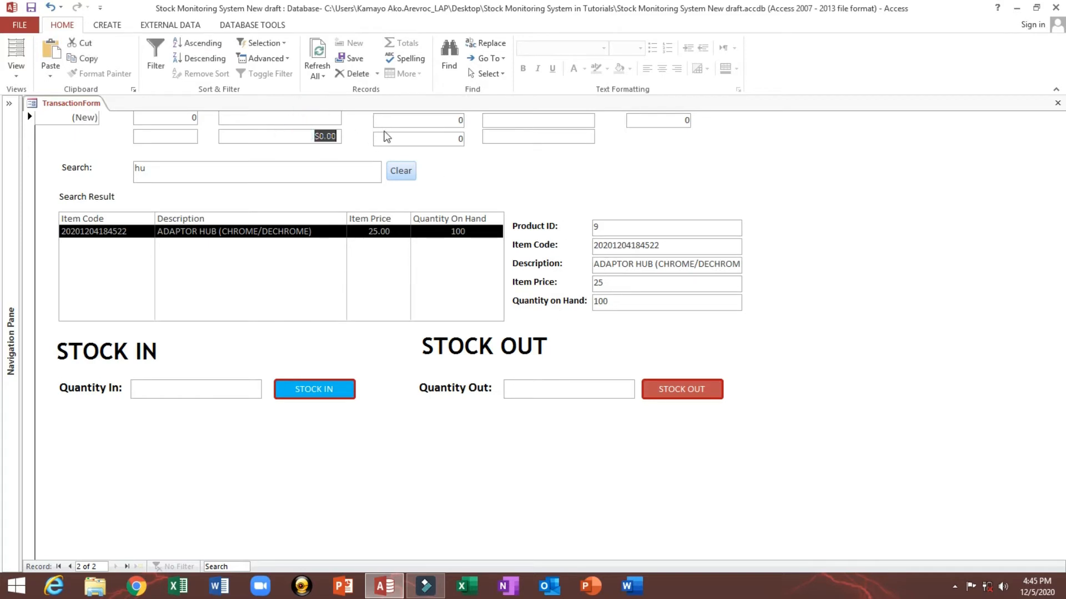
pyautogui.click(401, 172)
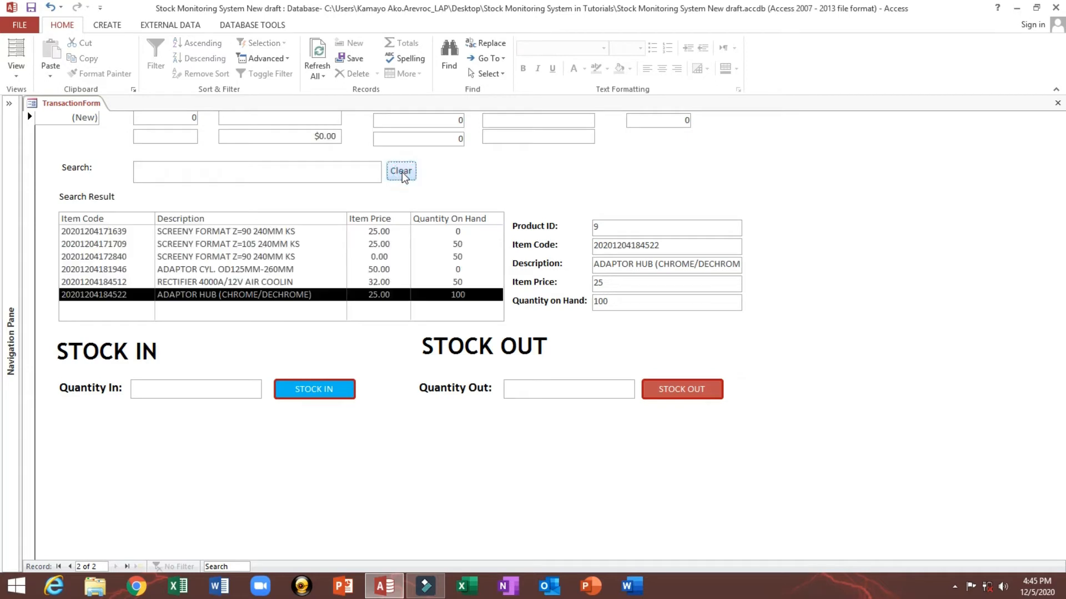
pyautogui.click(277, 246)
pyautogui.click(278, 282)
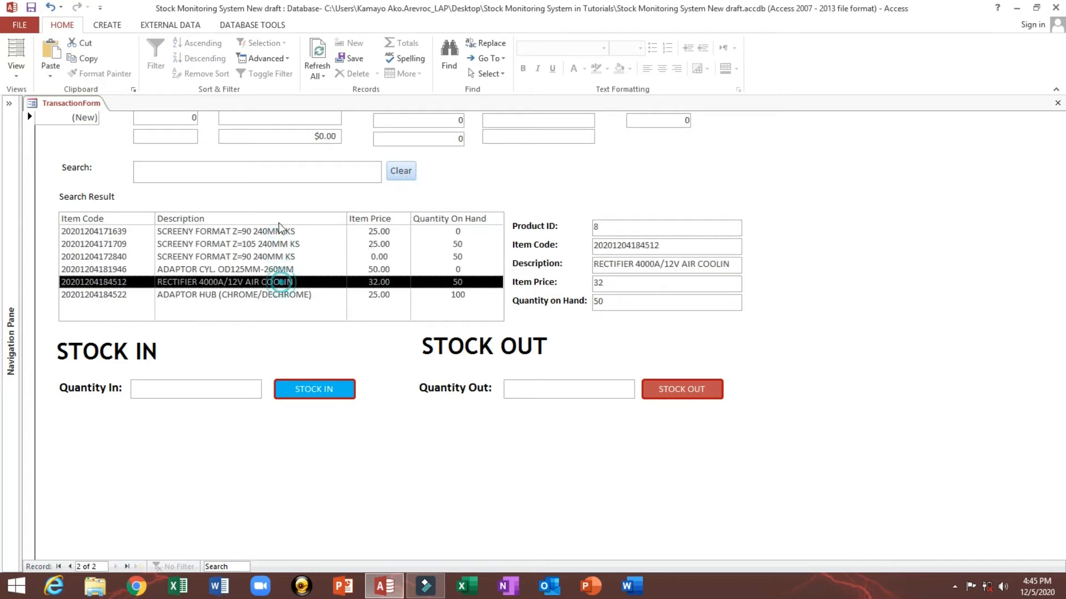
pyautogui.click(391, 270)
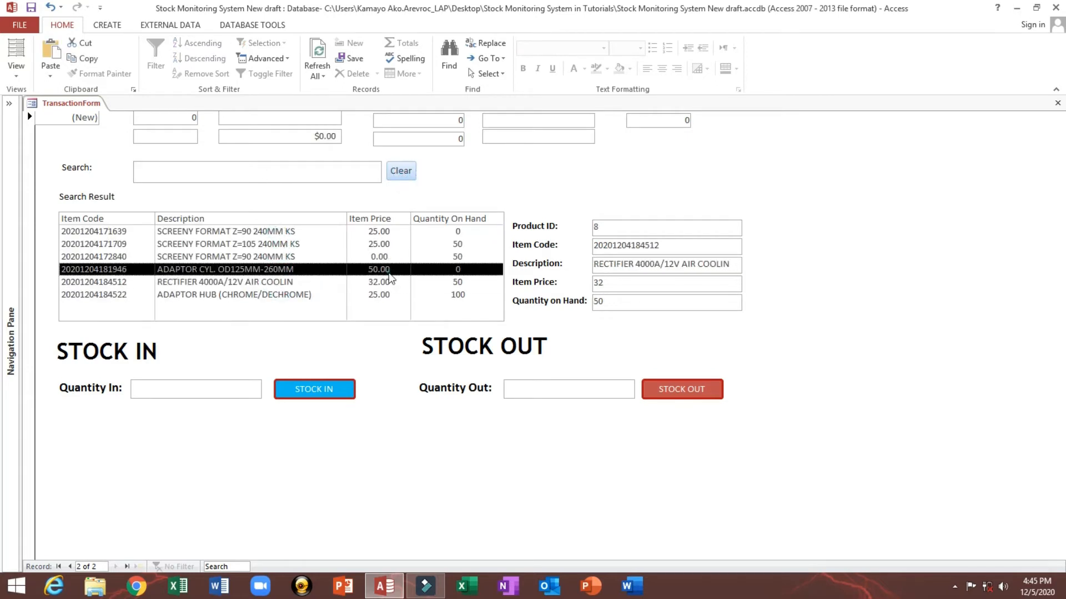
# Step: Select the ADAPTOR CYL. OD125MM-260MM item, enter 50 as Quantity In and run STOCK IN, acknowledging the Inventory Update message
pyautogui.click(628, 299)
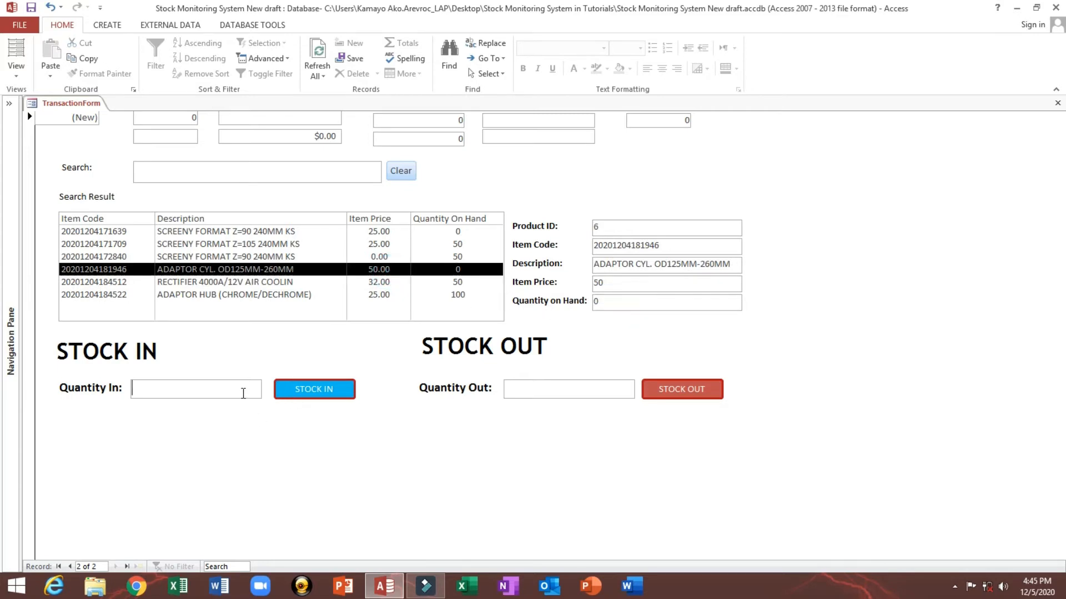
pyautogui.click(242, 393)
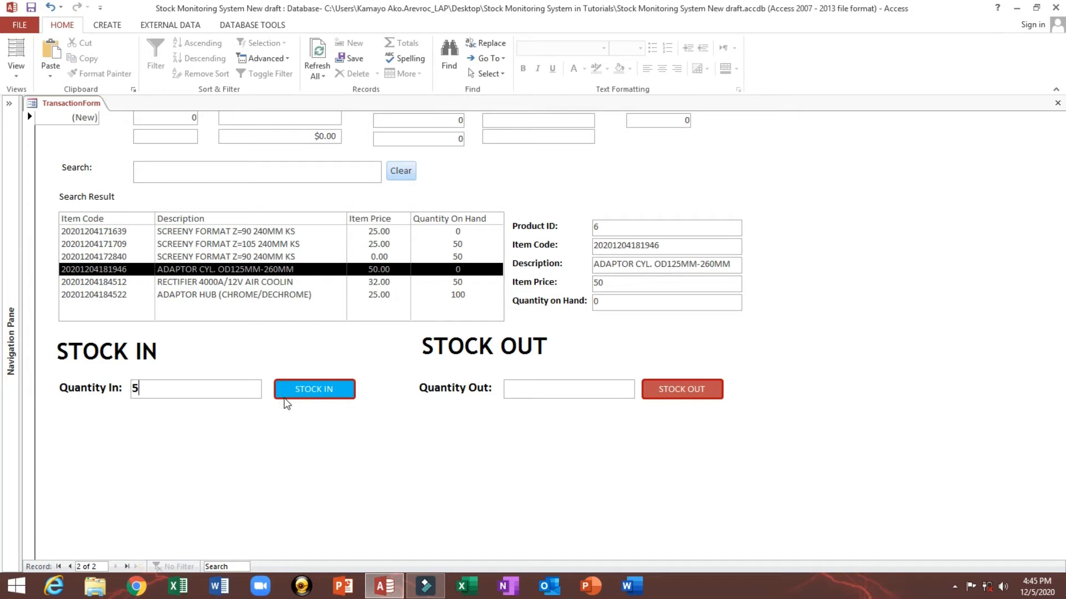
pyautogui.write('50')
pyautogui.click(312, 389)
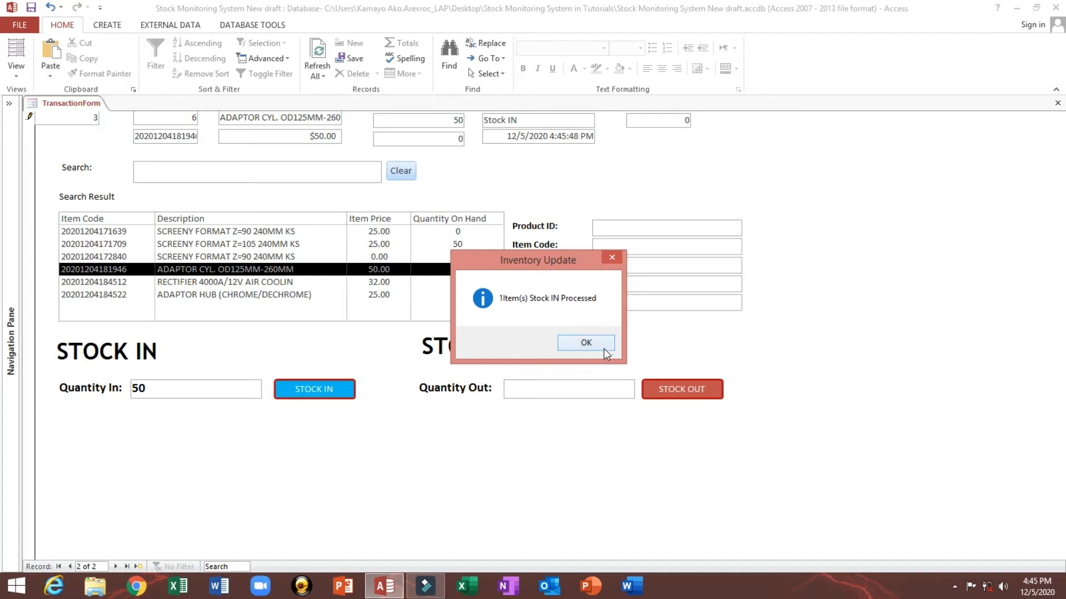
pyautogui.click(587, 343)
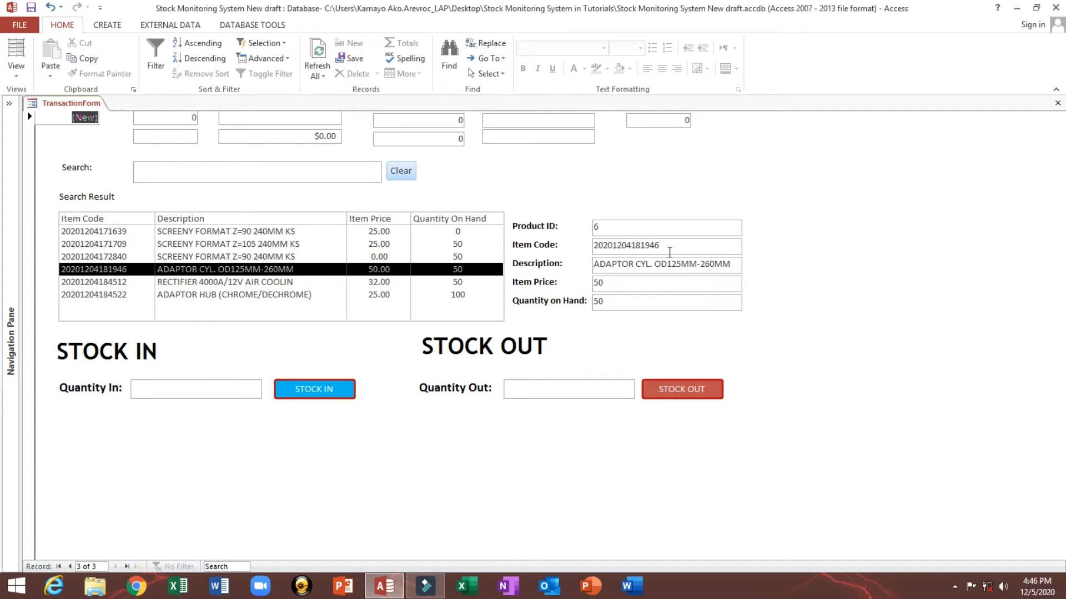
# Step: Switch the transaction form to Design View and open the History table from the navigation pane
pyautogui.rightClick(751, 162)
pyautogui.click(783, 202)
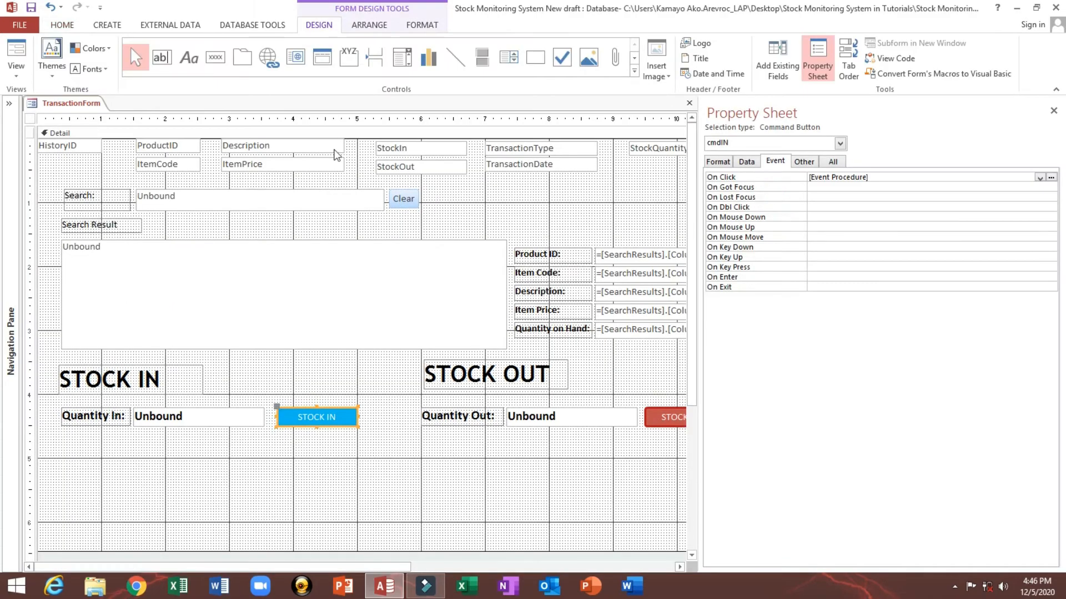
pyautogui.click(9, 103)
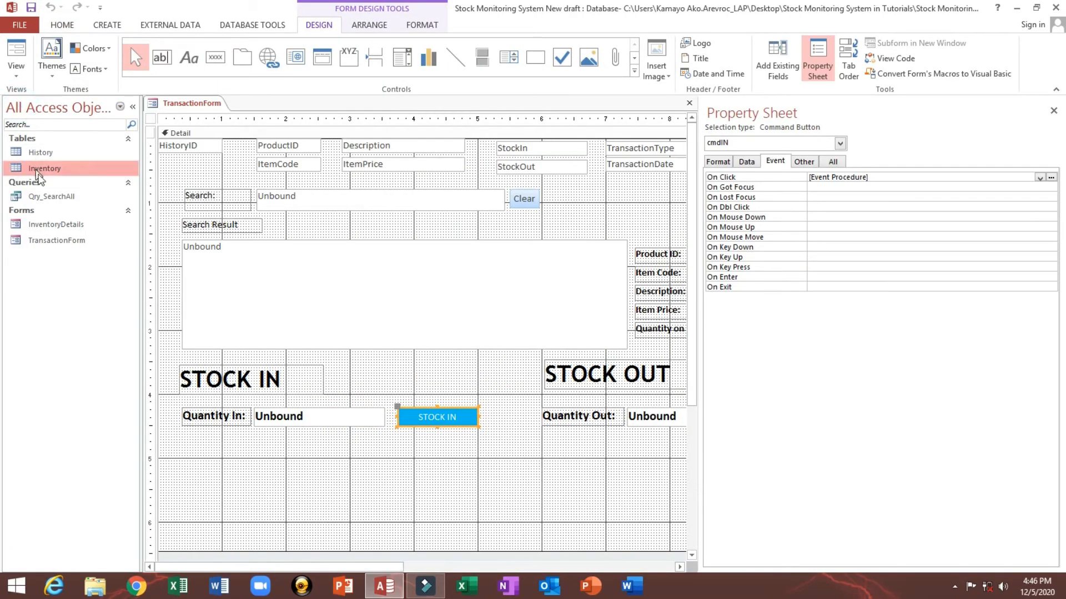
pyautogui.doubleClick(36, 155)
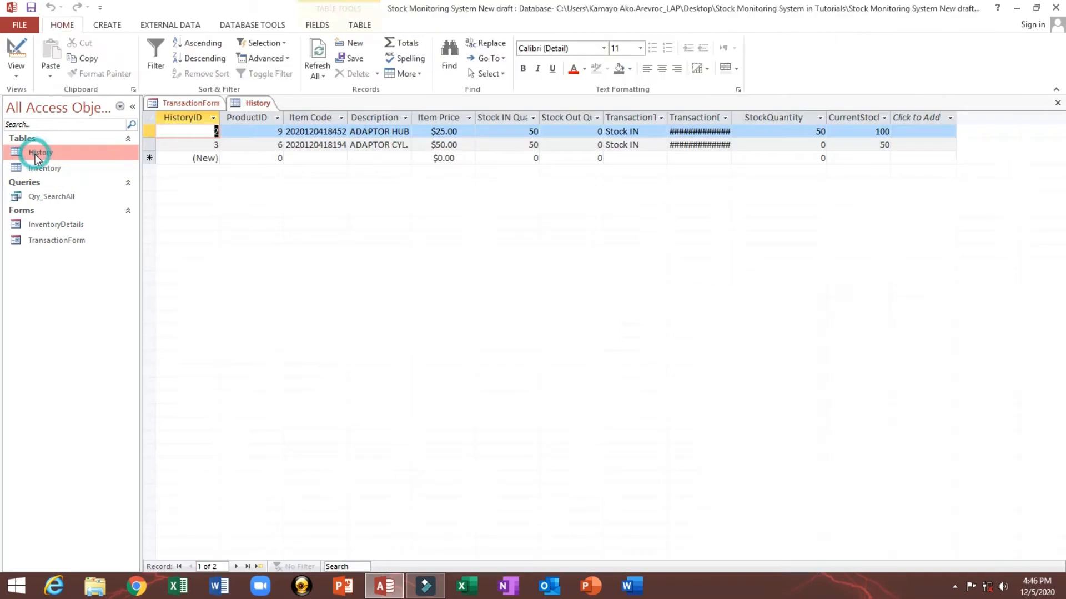
# Step: Resize the History table's columns so Item Code, Description, quantities, TransactionType and TransactionDate show fully
pyautogui.moveTo(733, 118); pyautogui.dragTo(809, 113)
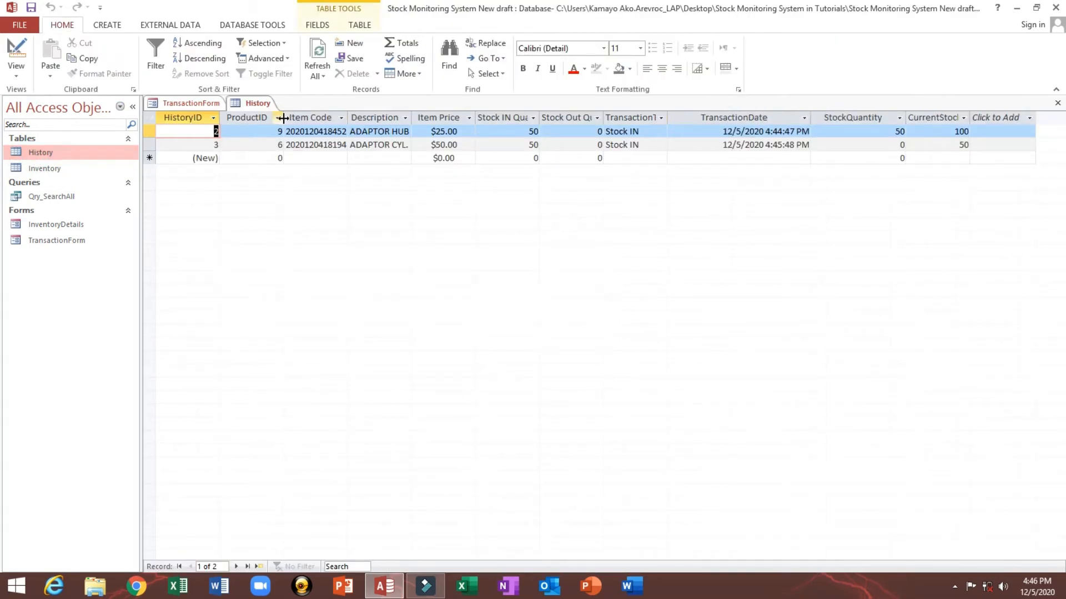
pyautogui.moveTo(282, 117); pyautogui.dragTo(267, 118)
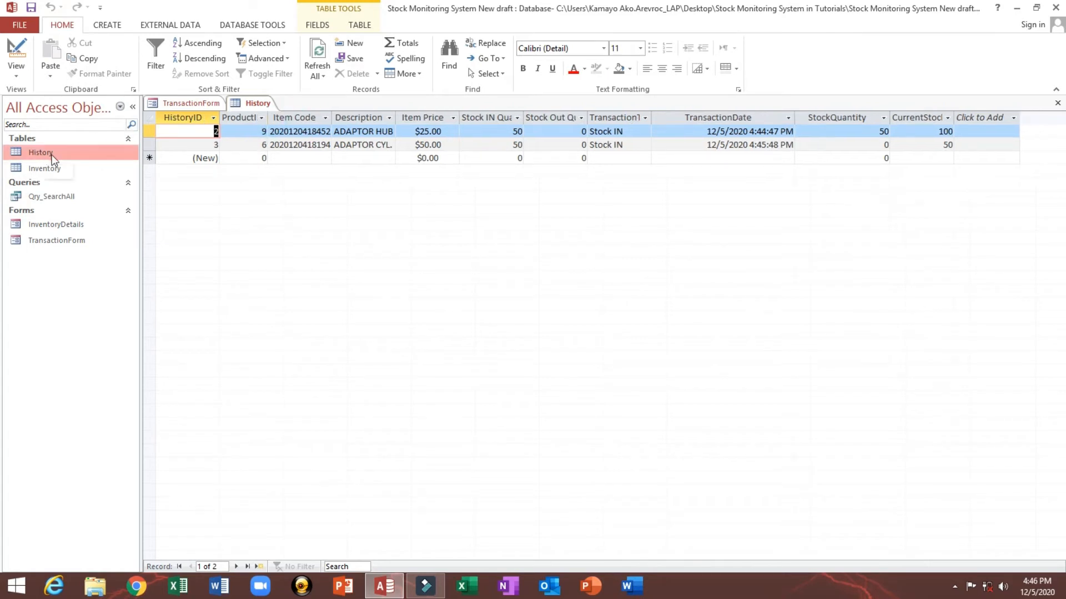
pyautogui.click(152, 131)
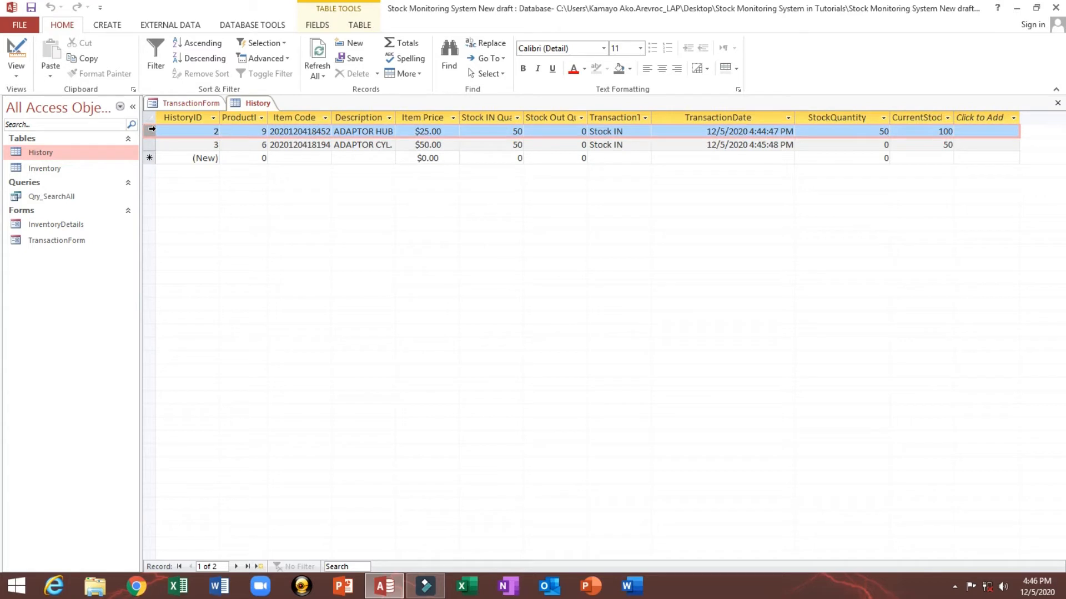
pyautogui.moveTo(151, 131); pyautogui.dragTo(151, 144)
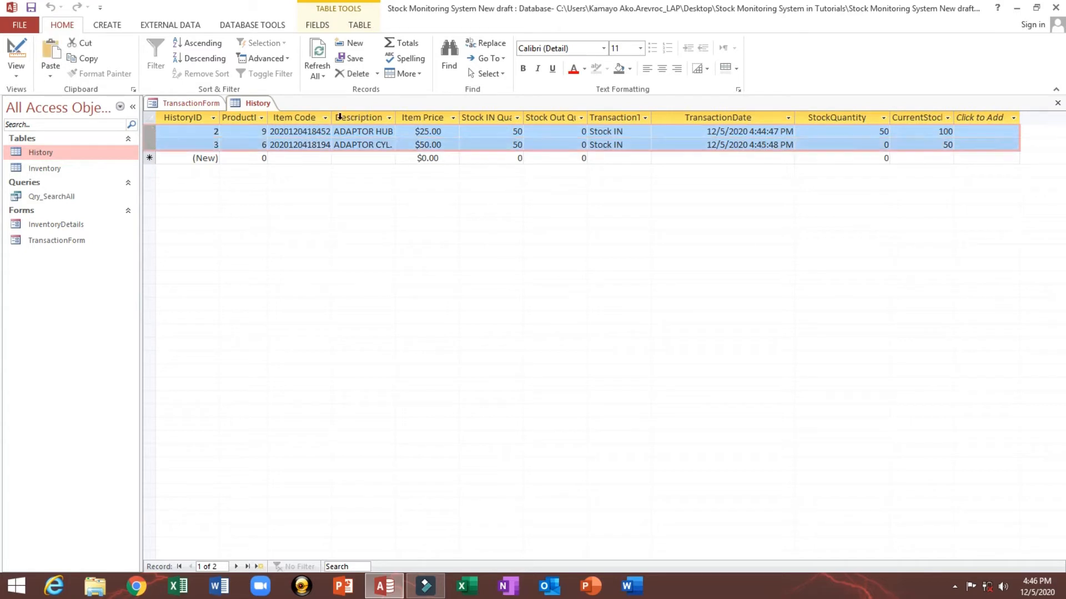
pyautogui.moveTo(335, 118); pyautogui.dragTo(375, 117)
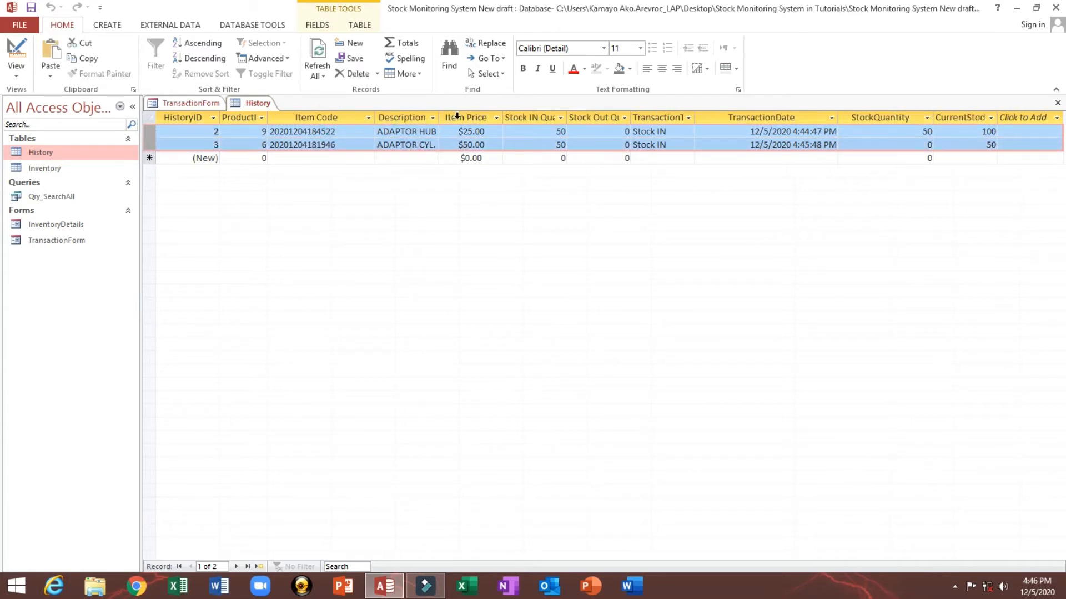
pyautogui.moveTo(442, 118); pyautogui.dragTo(468, 117)
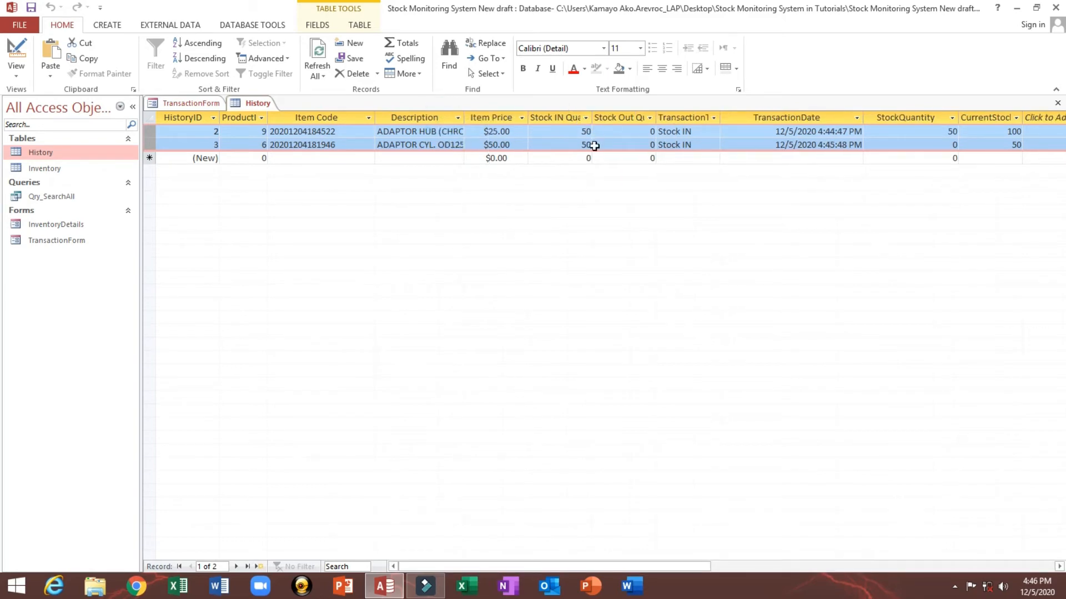
pyautogui.click(607, 131)
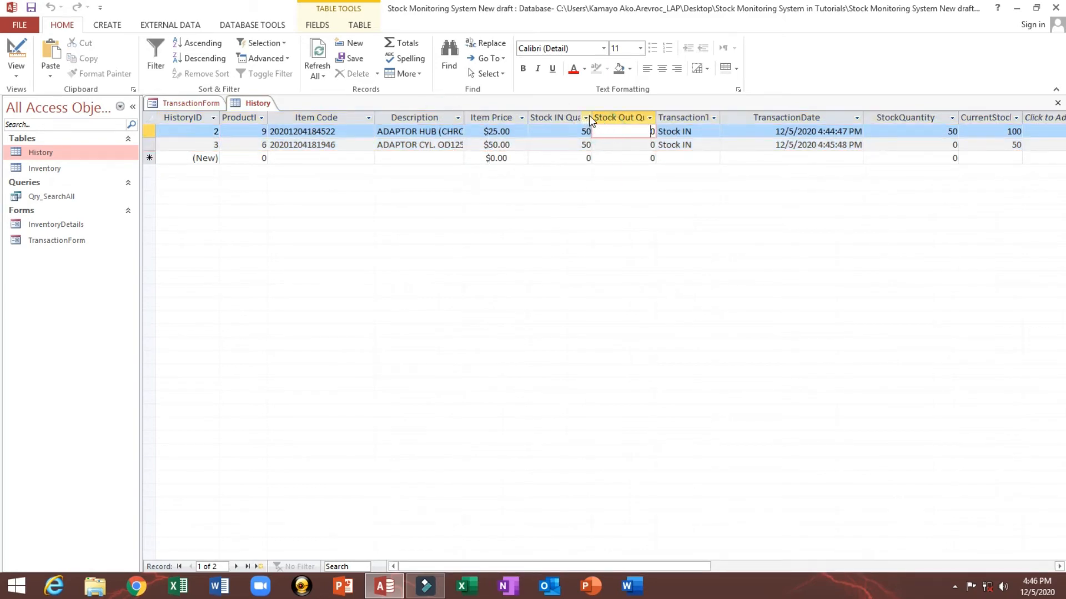
pyautogui.moveTo(595, 114); pyautogui.dragTo(631, 115)
pyautogui.click(616, 133)
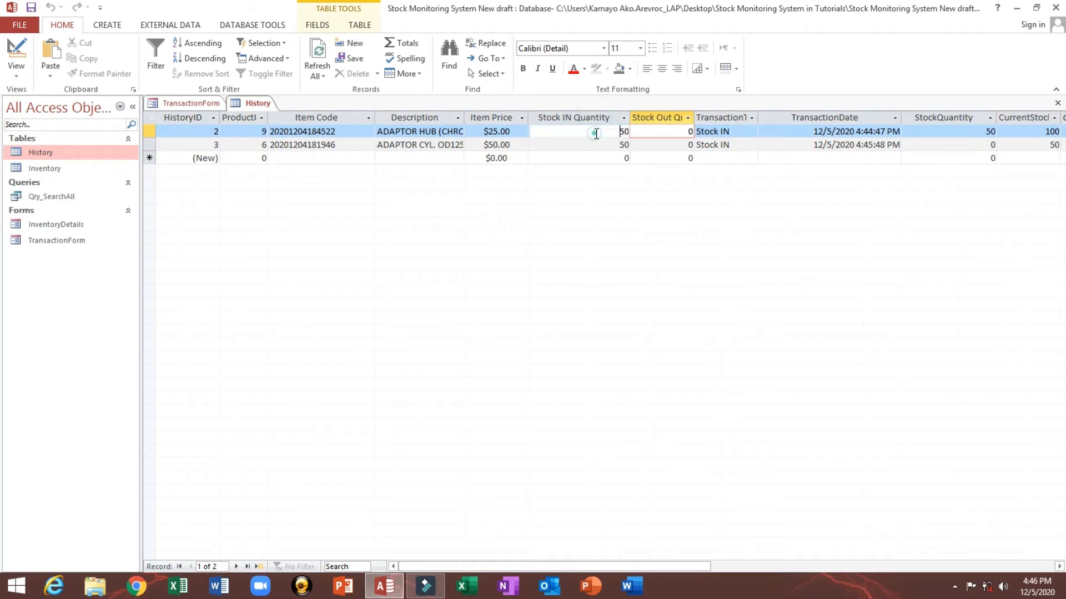
pyautogui.click(616, 144)
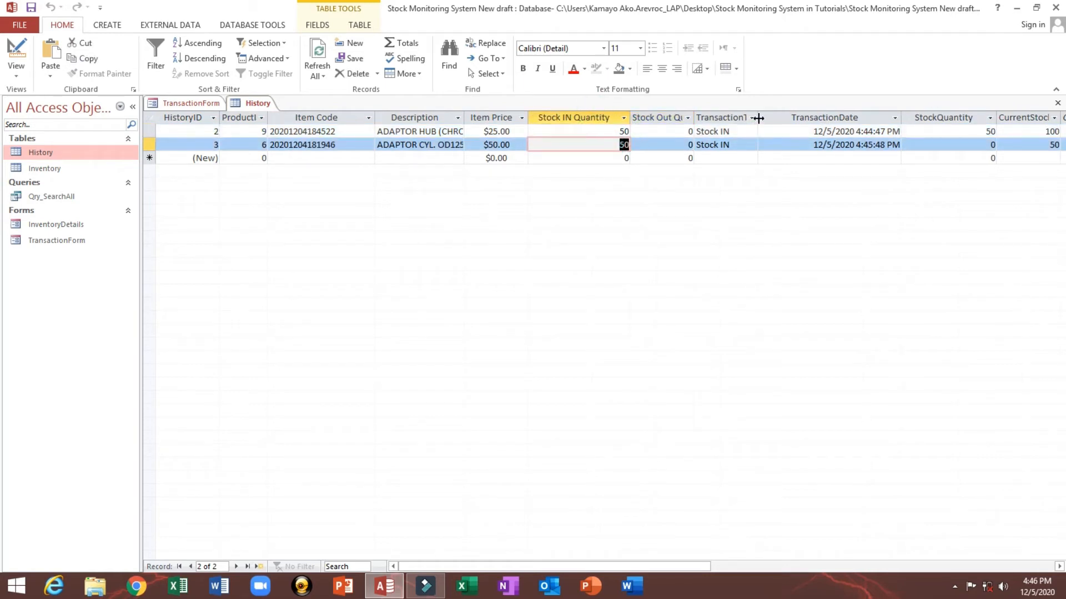
pyautogui.moveTo(758, 118); pyautogui.dragTo(820, 118)
pyautogui.doubleClick(725, 131)
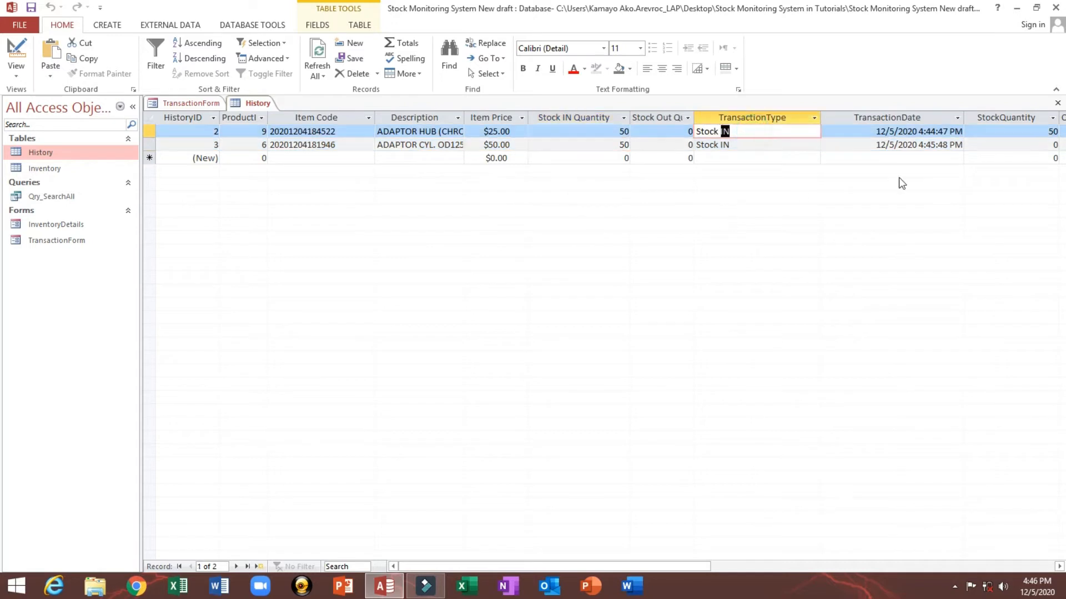
pyautogui.moveTo(635, 564); pyautogui.dragTo(721, 561)
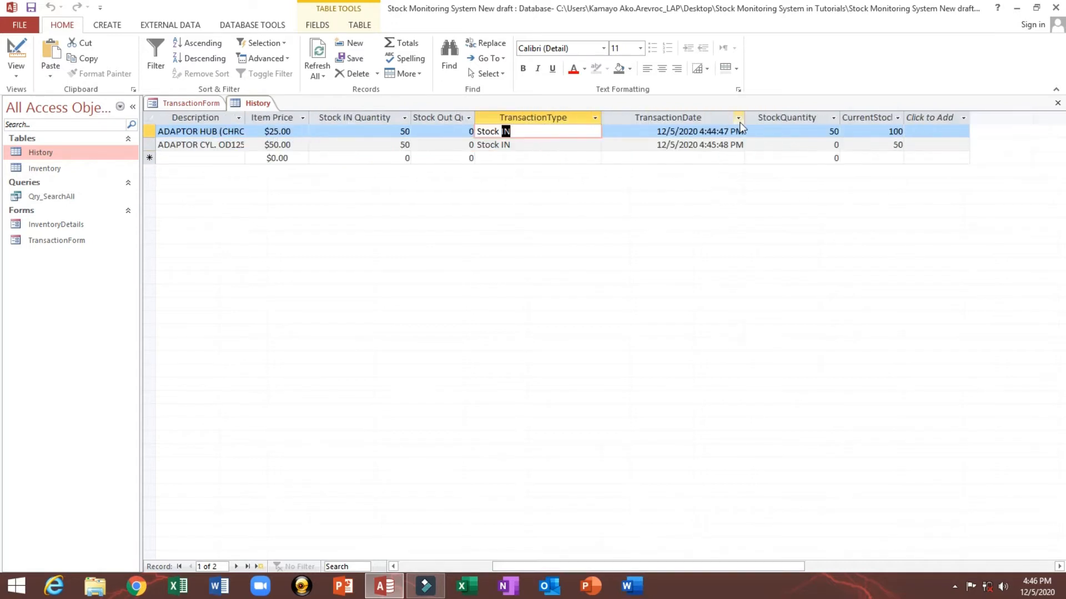
pyautogui.click(654, 134)
pyautogui.moveTo(655, 133); pyautogui.dragTo(738, 135)
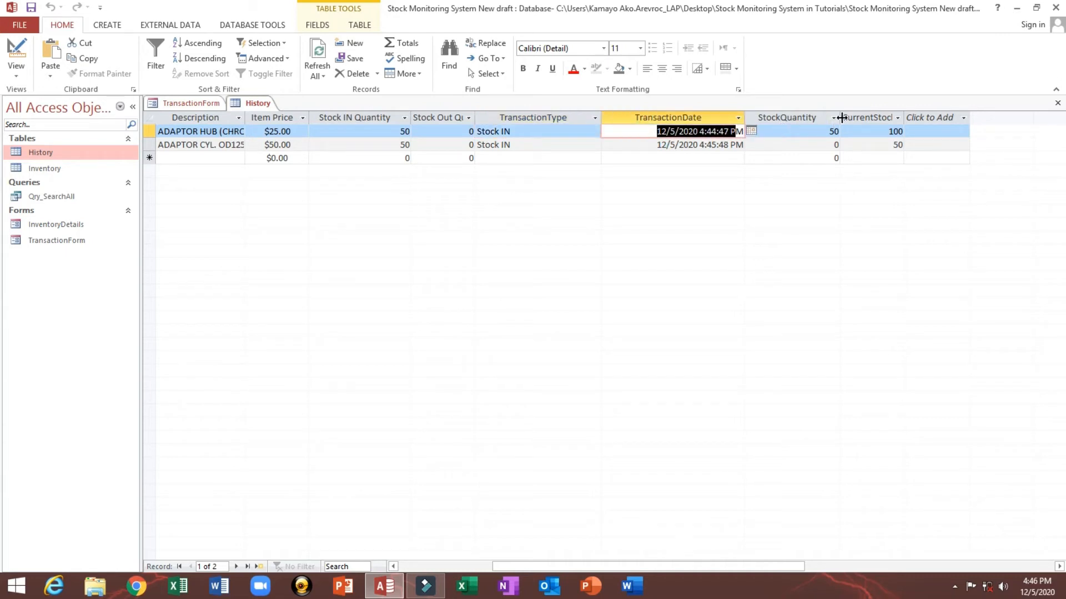
pyautogui.moveTo(843, 117); pyautogui.dragTo(820, 118)
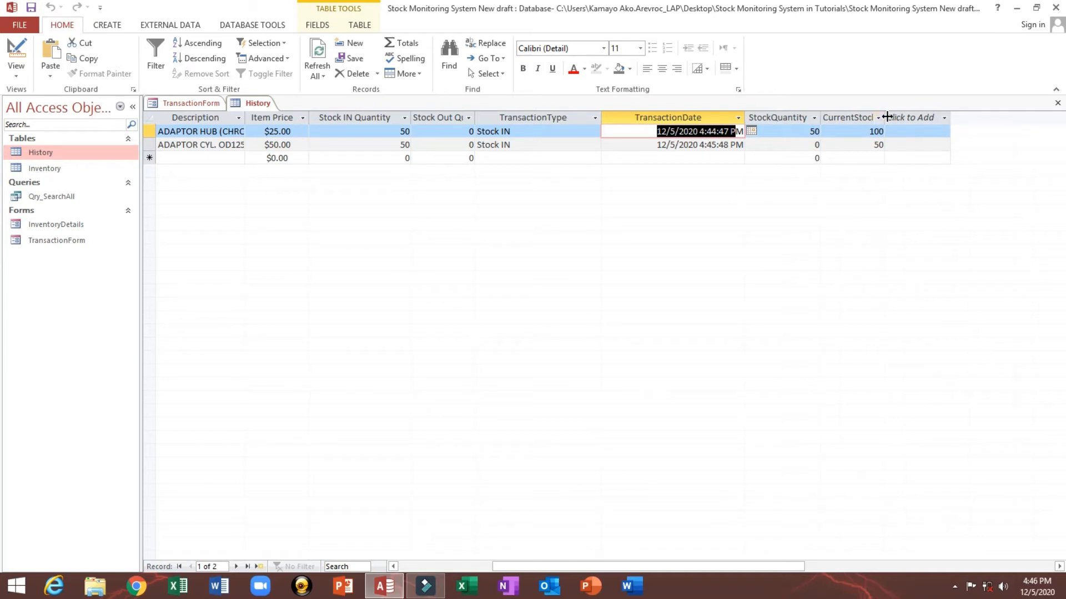
pyautogui.moveTo(885, 118); pyautogui.dragTo(911, 118)
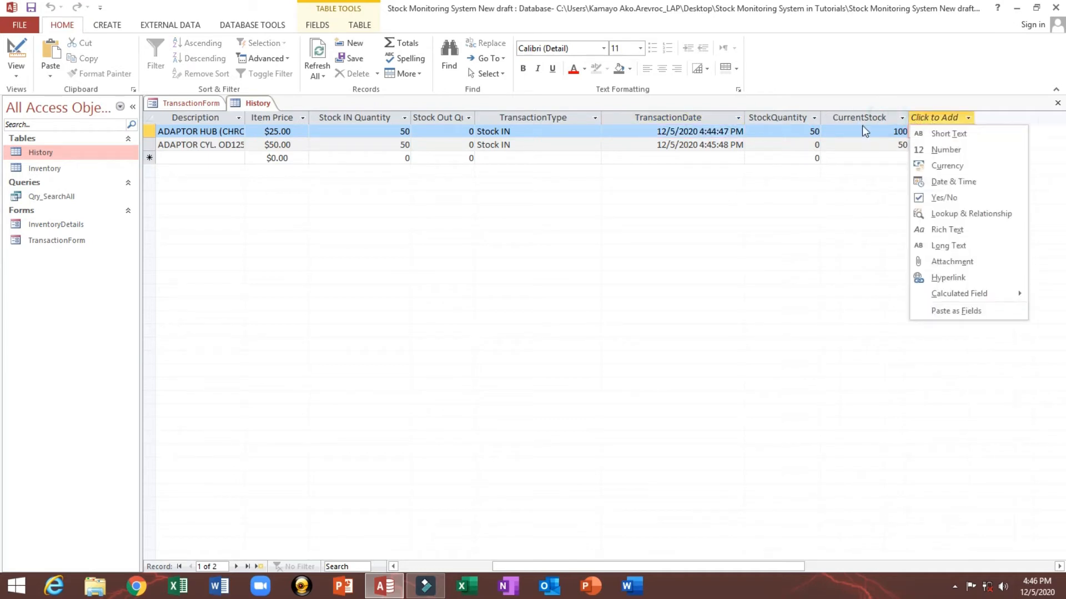
# Step: Close the History table, saving the changes to its layout
pyautogui.rightClick(261, 103)
pyautogui.click(280, 123)
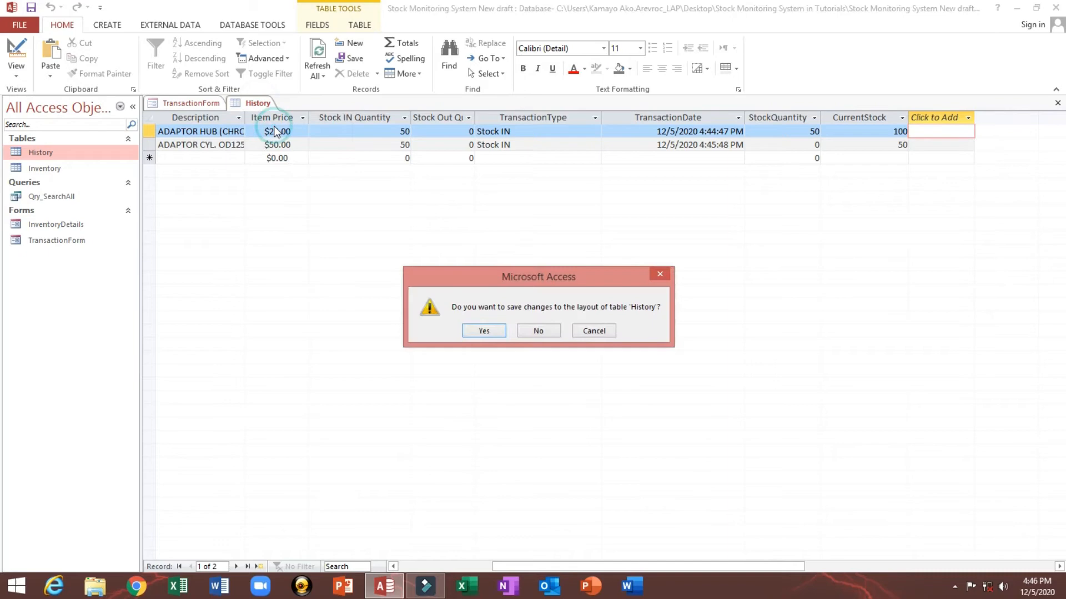
pyautogui.click(483, 331)
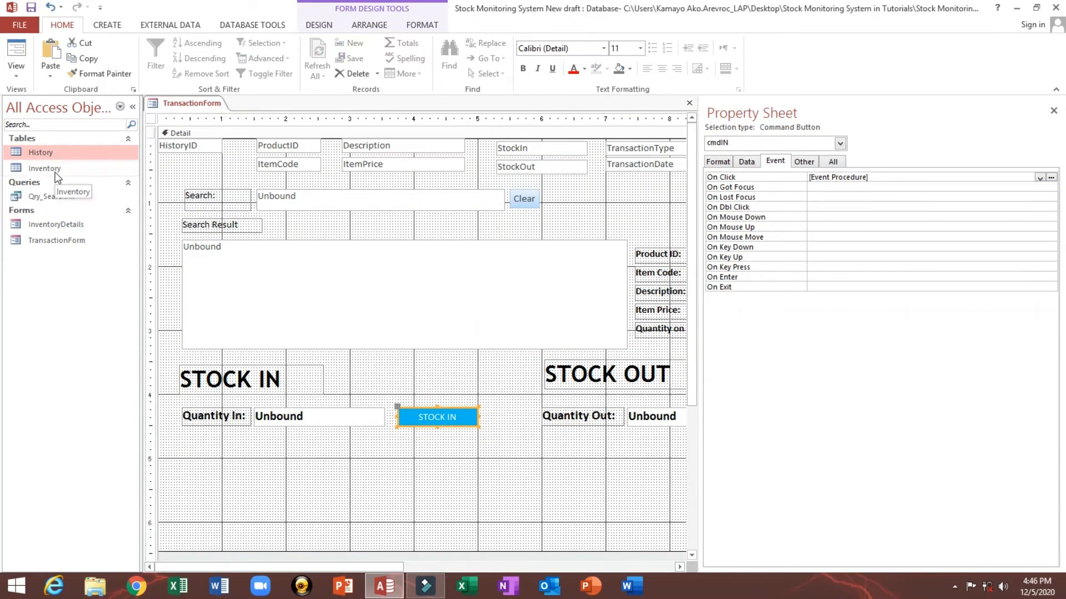
# Step: Return the form to Form View, collapse the navigation pane, and browse the items in the search result list
pyautogui.click(16, 55)
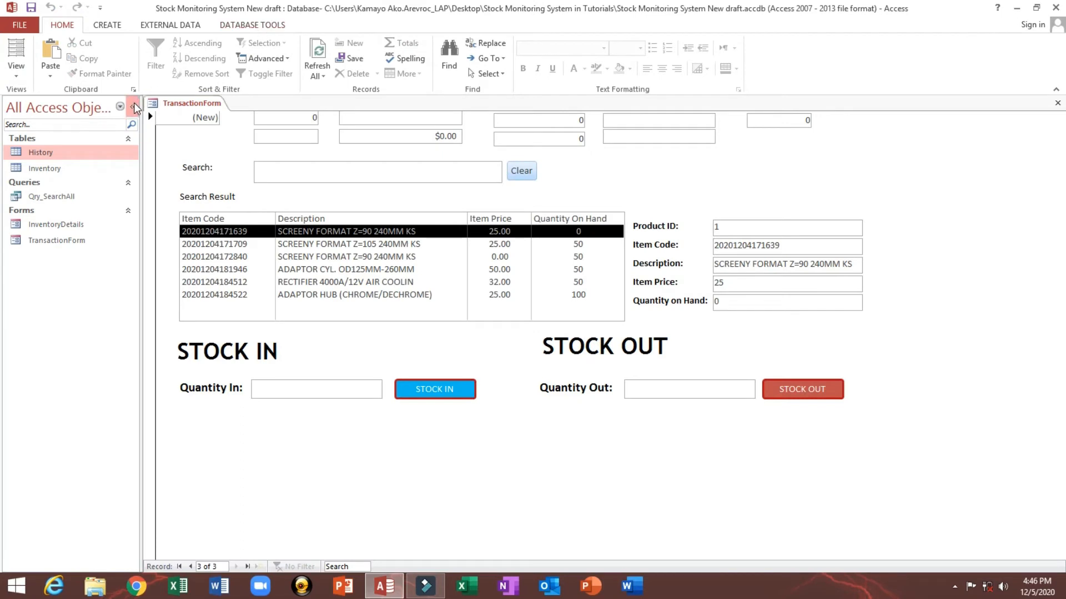
pyautogui.click(132, 106)
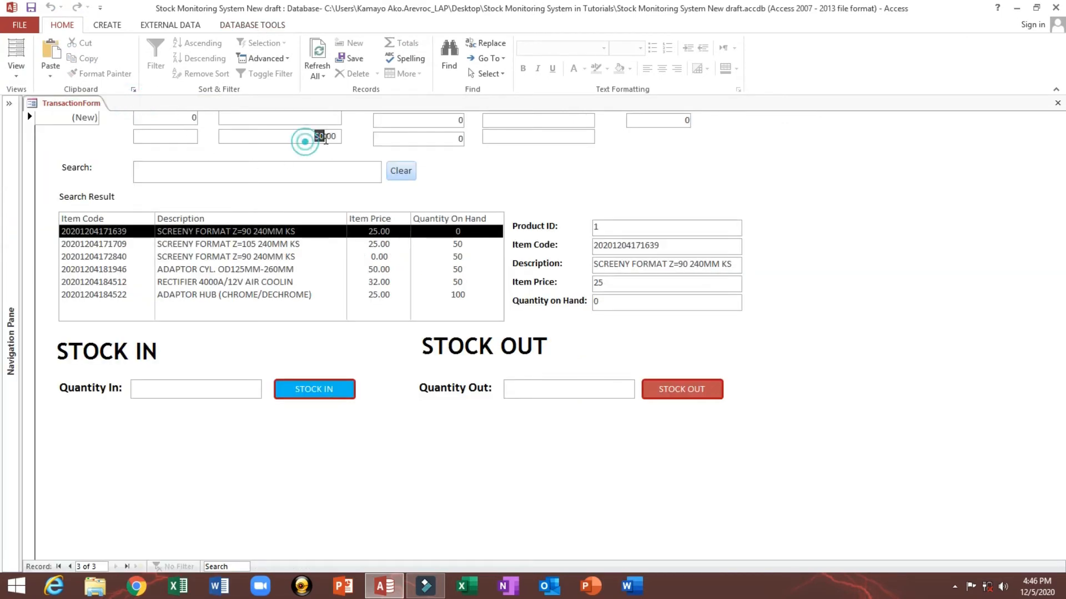
pyautogui.doubleClick(319, 136)
pyautogui.click(665, 281)
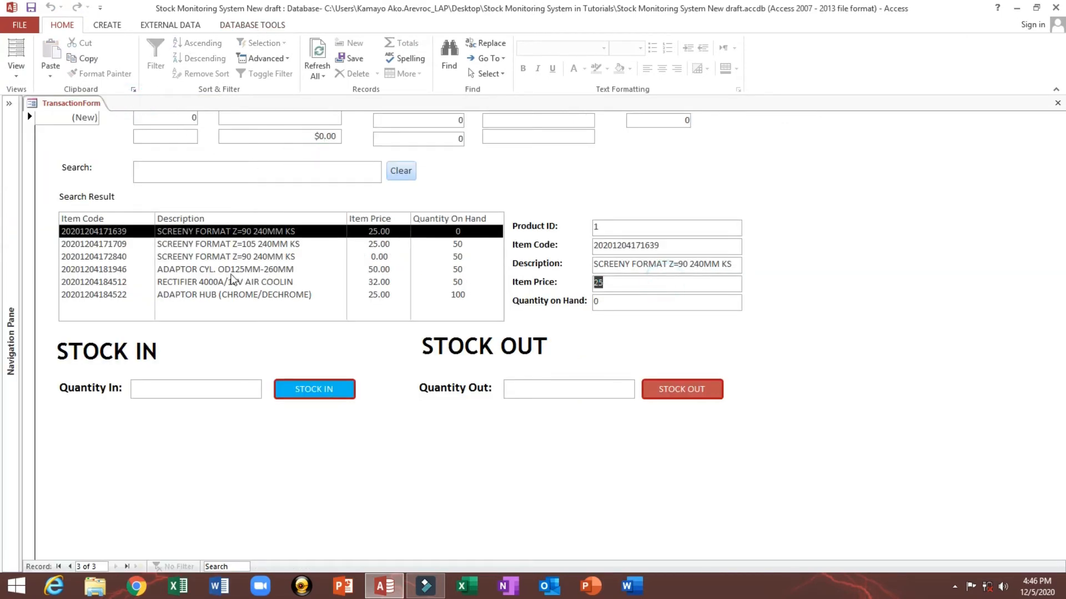
pyautogui.click(235, 281)
pyautogui.click(258, 244)
pyautogui.click(258, 256)
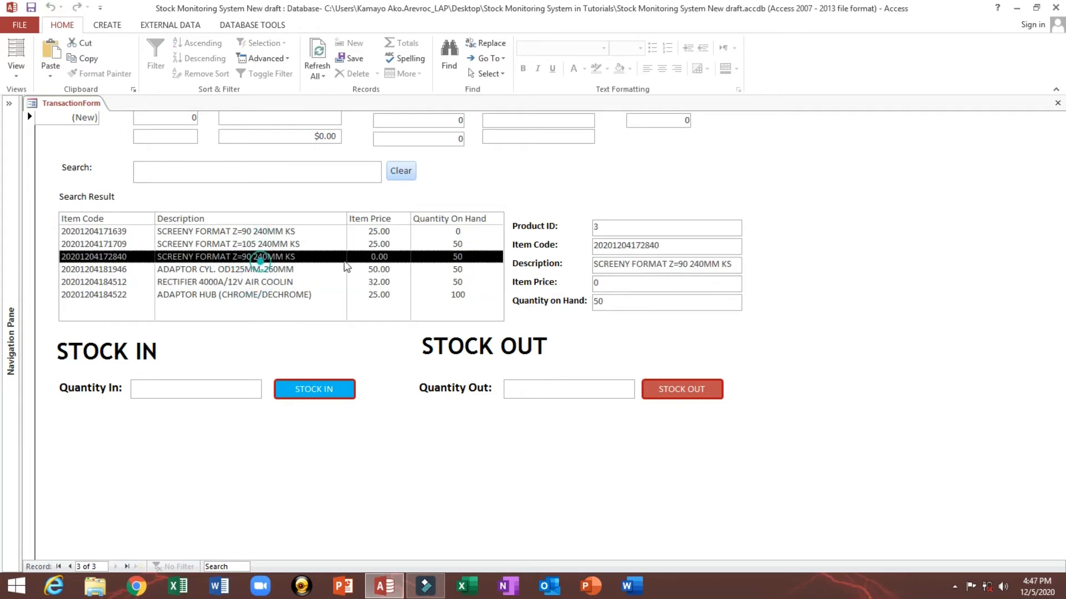
pyautogui.click(223, 397)
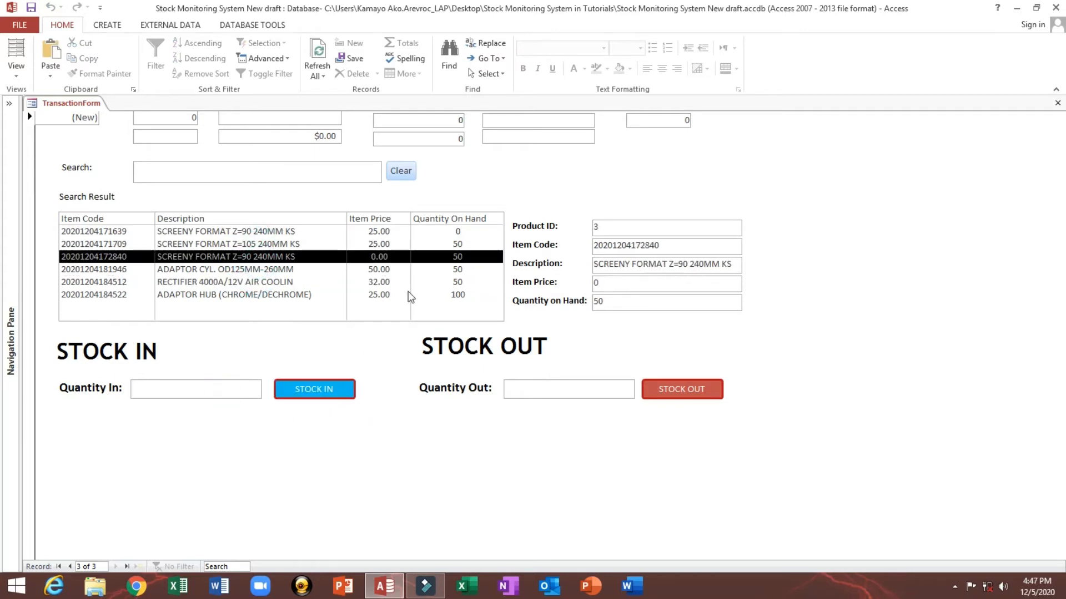
pyautogui.click(331, 283)
# Step: Select the first SCREENY FORMAT Z=90 240MM KS item, enter 100 as Quantity In and run STOCK IN, acknowledging the message
pyautogui.click(310, 231)
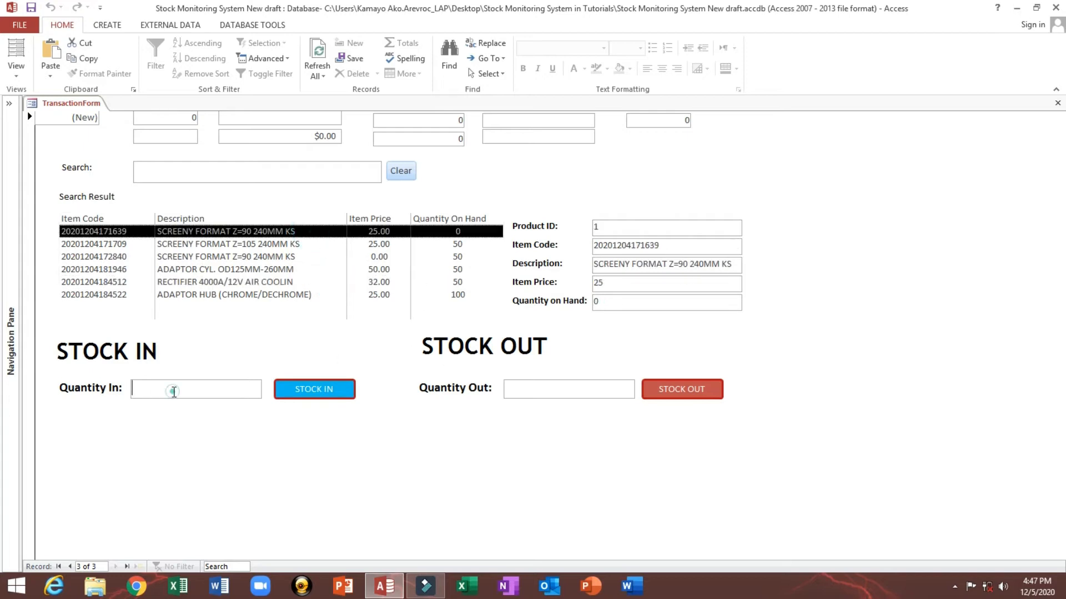
pyautogui.click(172, 392)
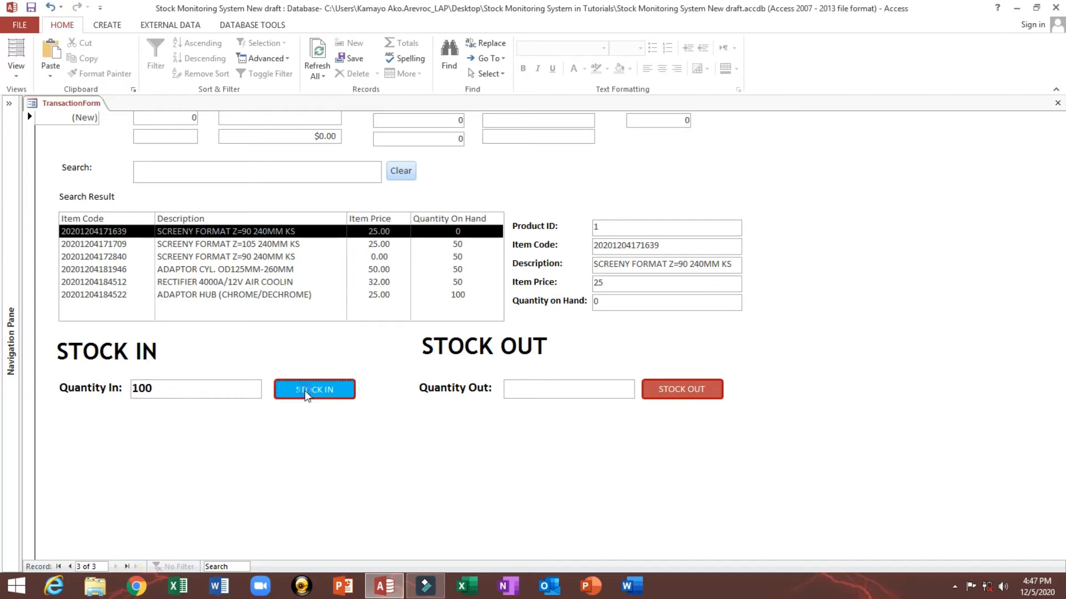
pyautogui.click(304, 388)
pyautogui.click(561, 348)
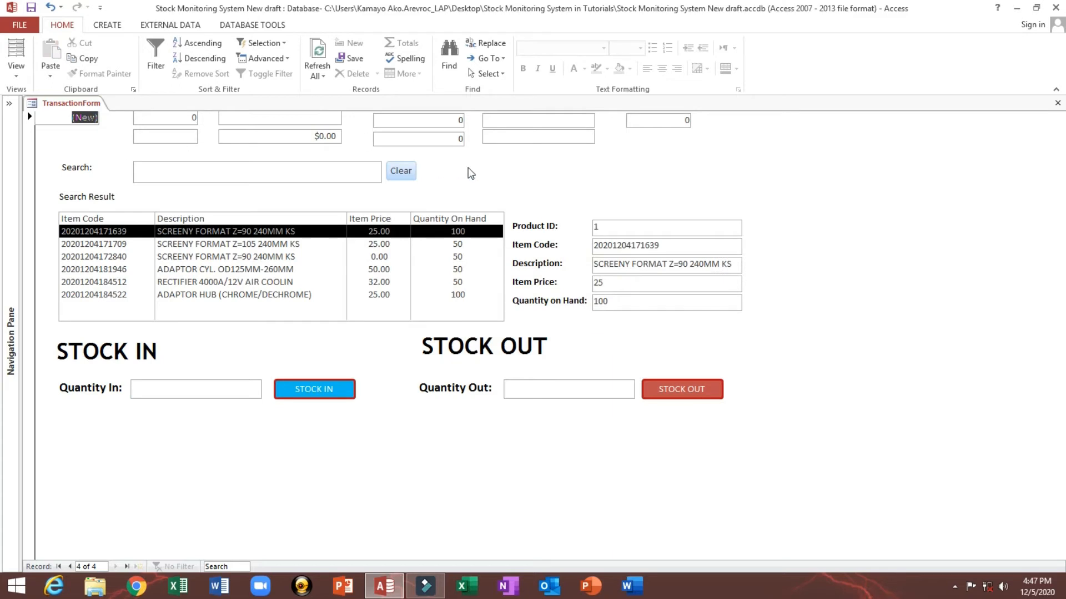
# Step: Review the item quantities in the list and the transaction fields at the top of the form
pyautogui.click(239, 254)
pyautogui.click(231, 231)
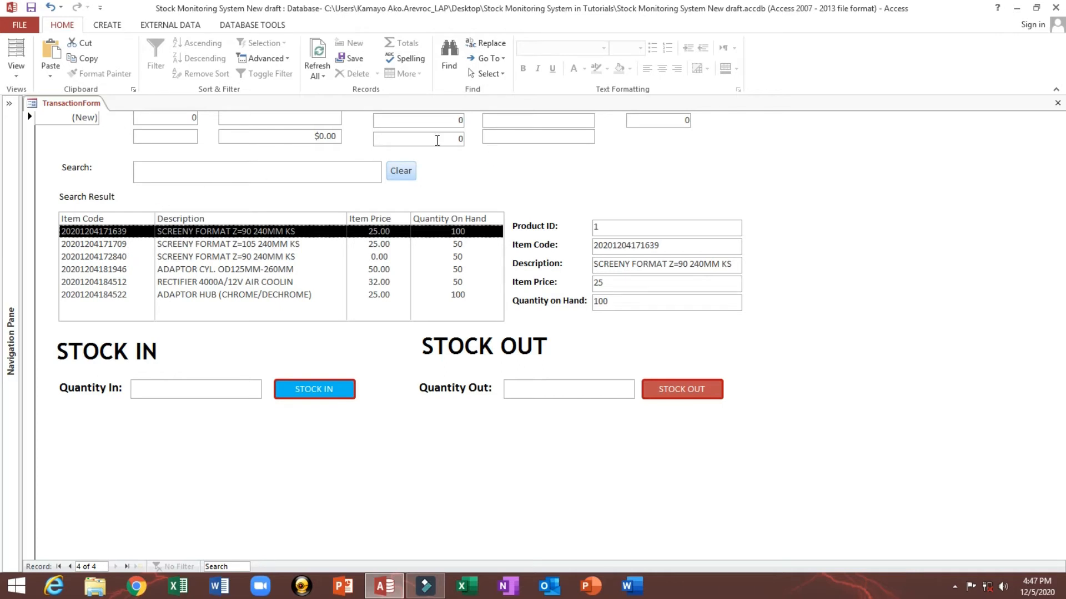
pyautogui.click(436, 140)
pyautogui.click(248, 139)
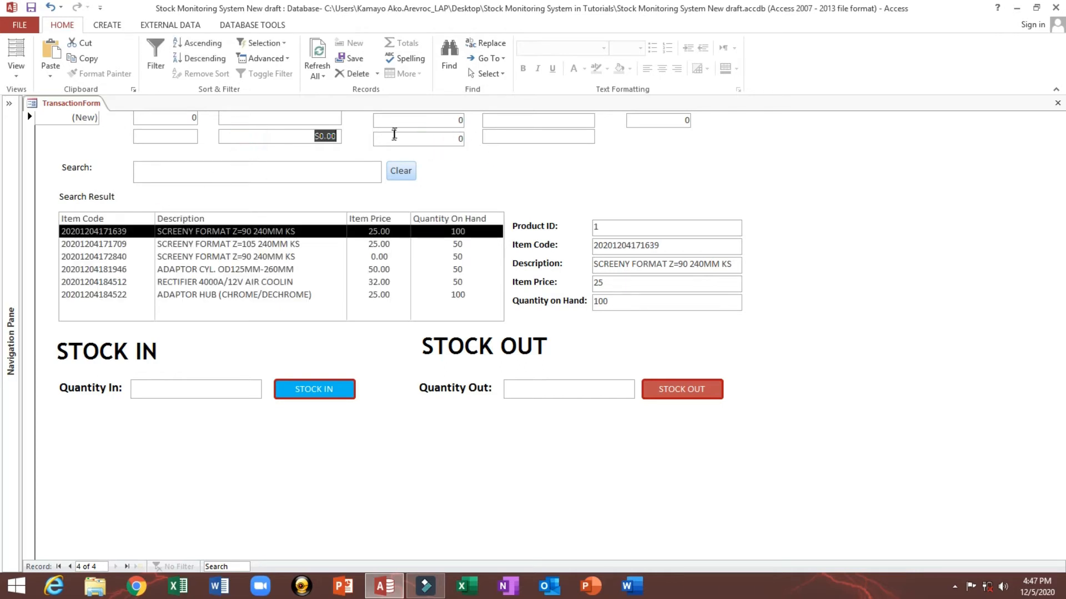
pyautogui.click(424, 122)
pyautogui.click(177, 119)
# Step: Switch the transaction form back to Design View and save it
pyautogui.rightClick(505, 167)
pyautogui.click(530, 211)
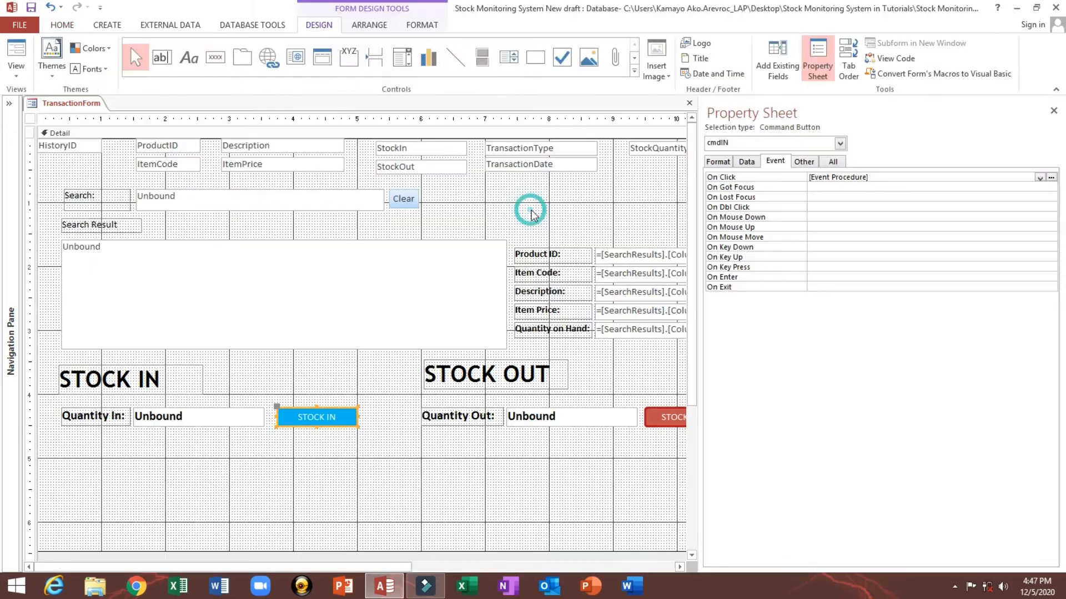
pyautogui.click(32, 8)
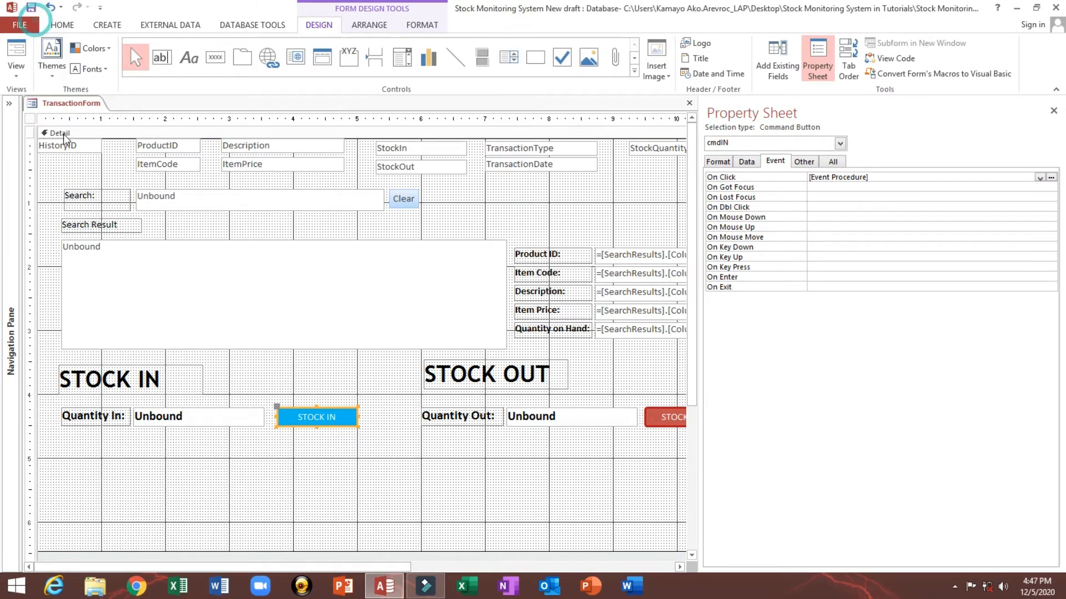
# Step: Select the bound fields across the top of the form and hide them, setting Visible to No and Width, Height, Top and Left to 0
pyautogui.moveTo(62, 158); pyautogui.dragTo(651, 142)
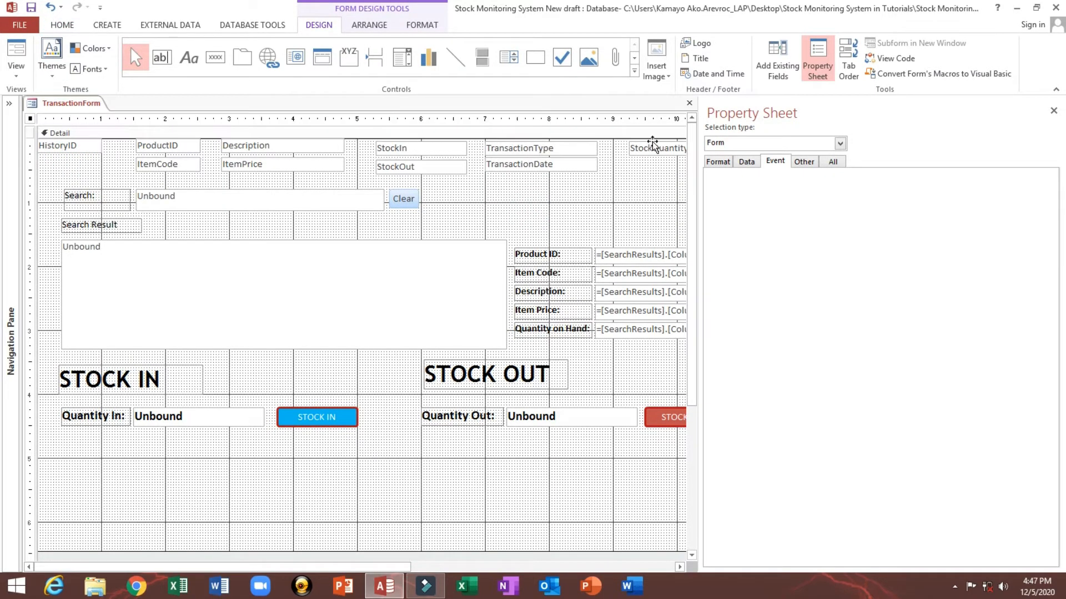
pyautogui.click(718, 161)
pyautogui.click(718, 197)
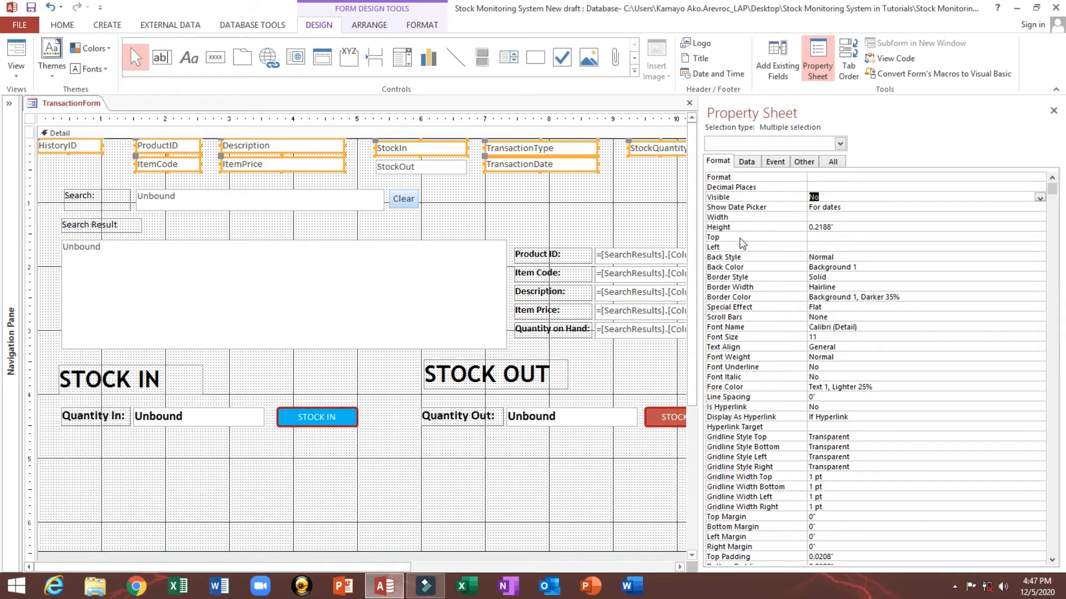
pyautogui.hotkey('ctrl', 's')
pyautogui.click(751, 215)
pyautogui.write('0')
pyautogui.press('Return')
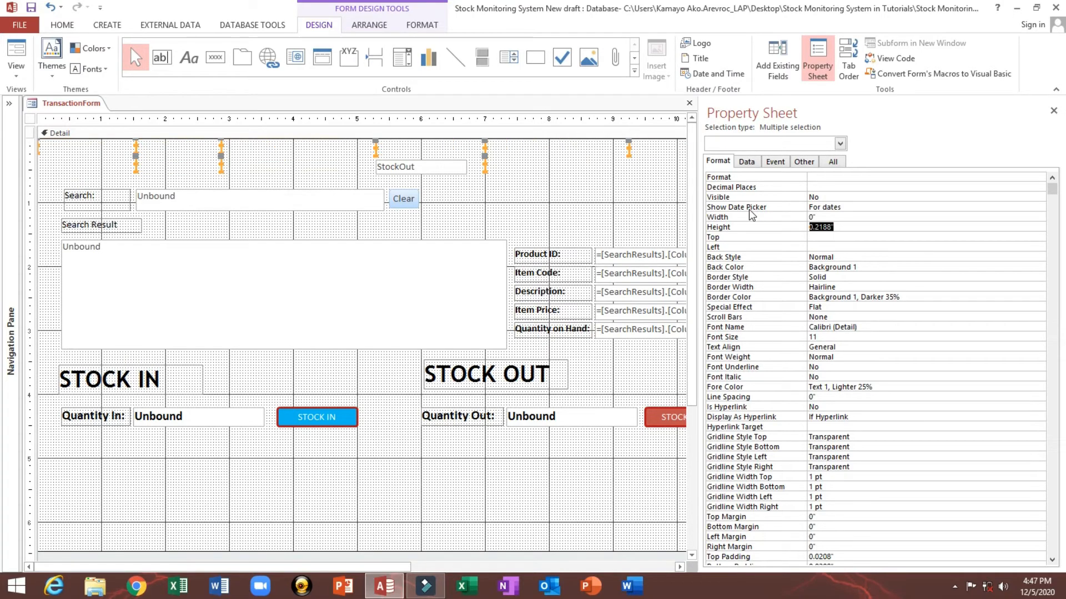
pyautogui.write('0')
pyautogui.press('Return')
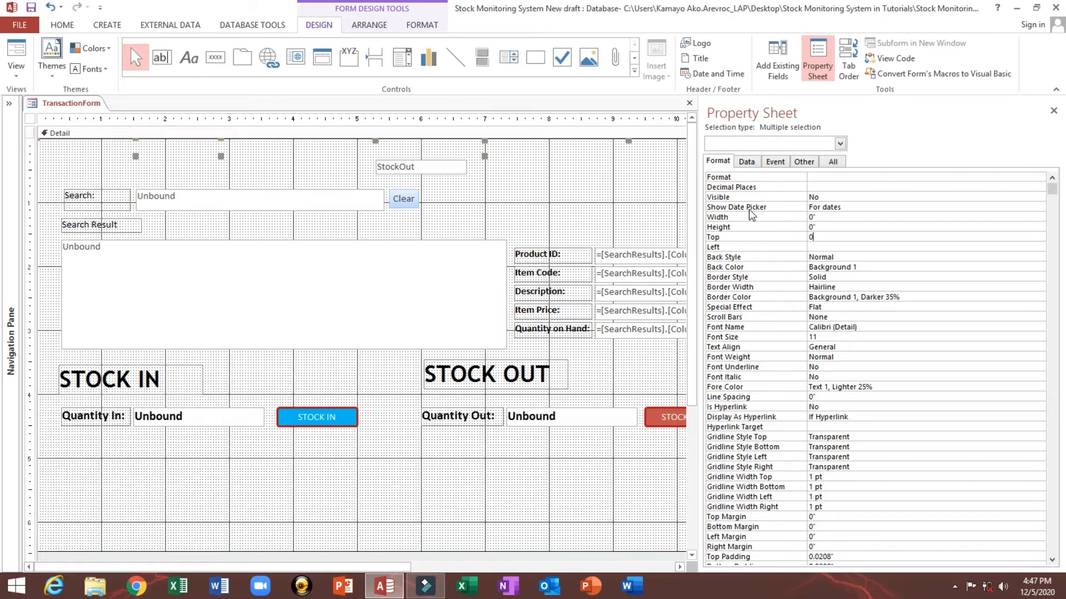
pyautogui.press('Return')
pyautogui.press('Return')
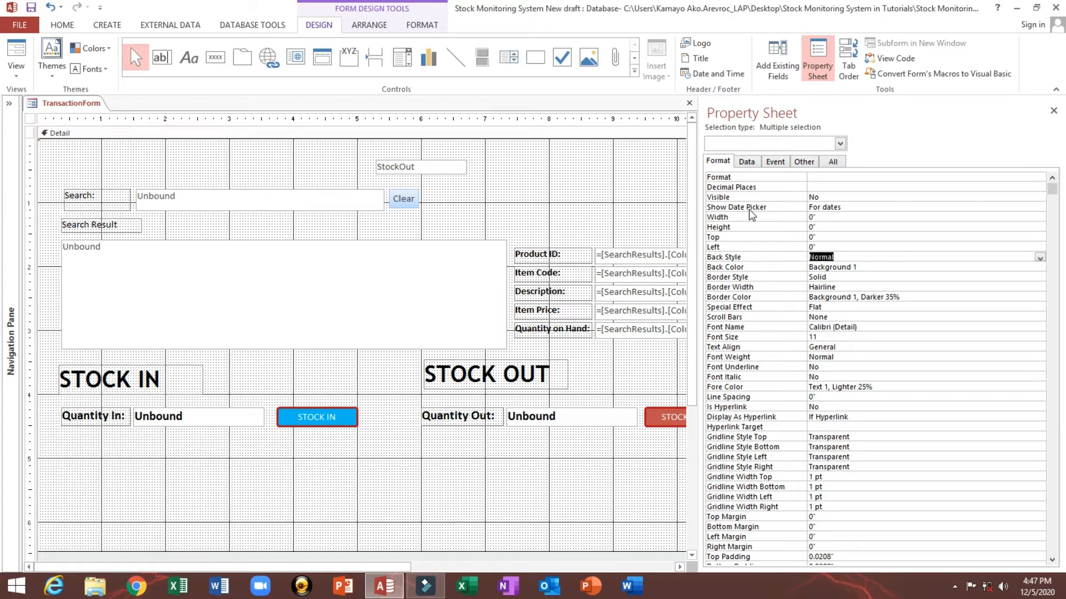
# Step: Save the transaction form and switch it to Form View
pyautogui.click(56, 160)
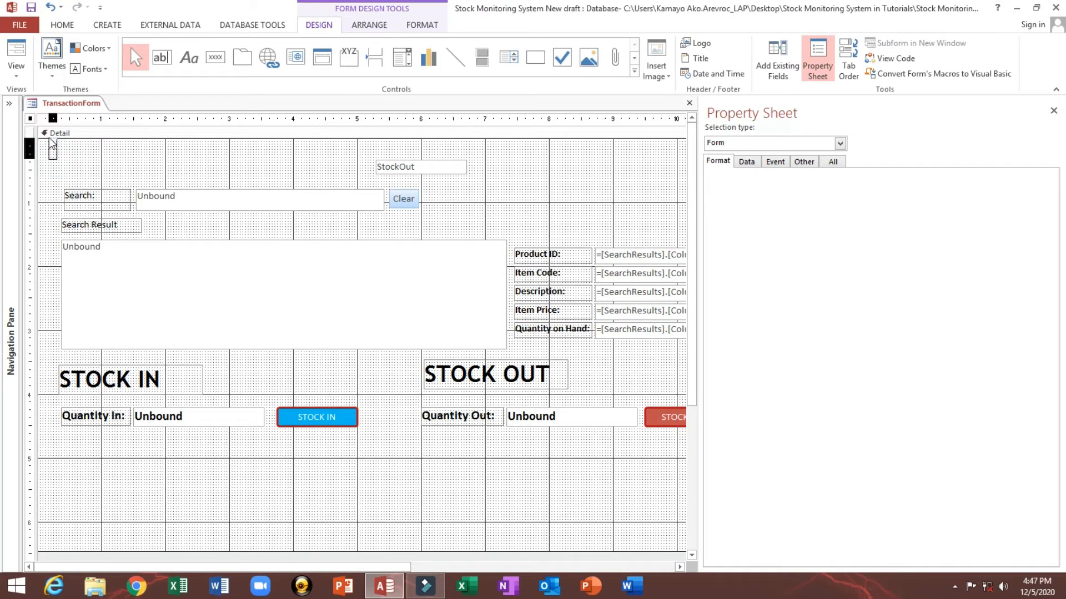
pyautogui.click(53, 118)
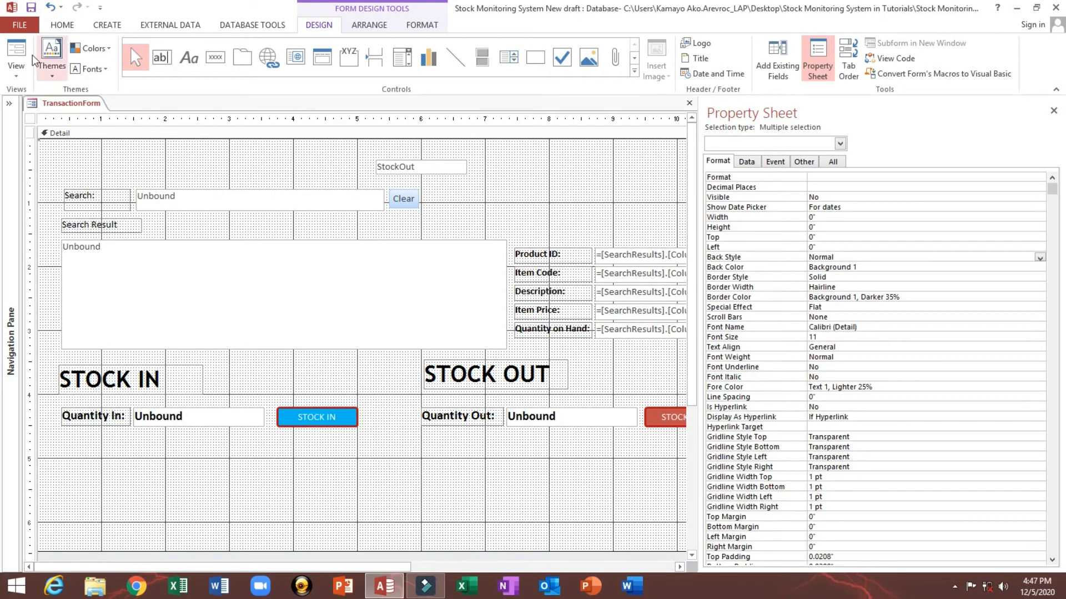
pyautogui.click(31, 8)
pyautogui.click(1, 64)
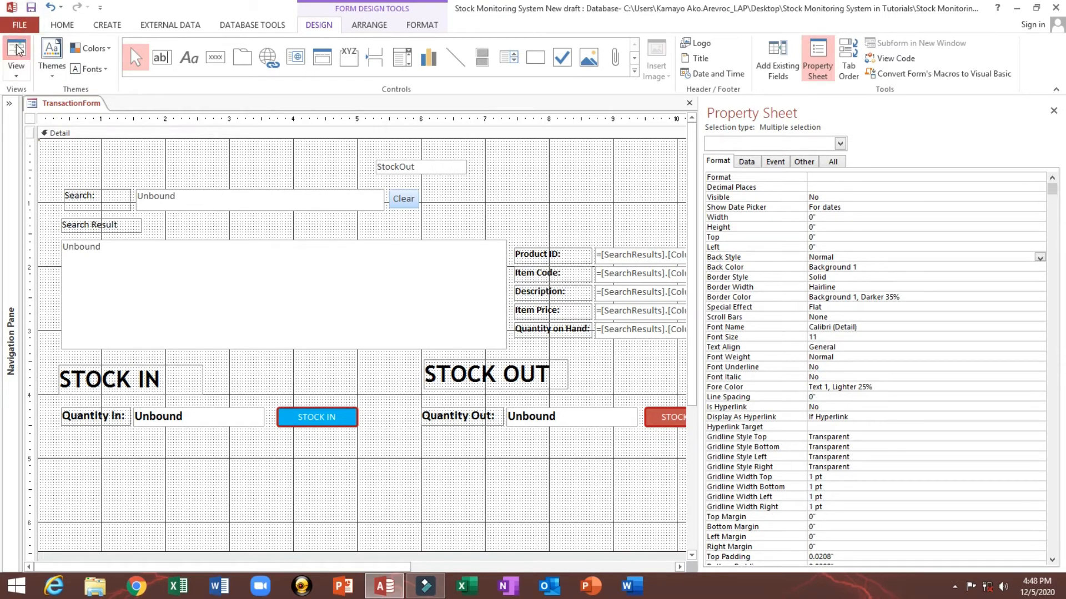
# Step: Return to Design View and hide the StockOut text box, setting Visible to No and Width, Height, Top and Left to 0
pyautogui.rightClick(502, 136)
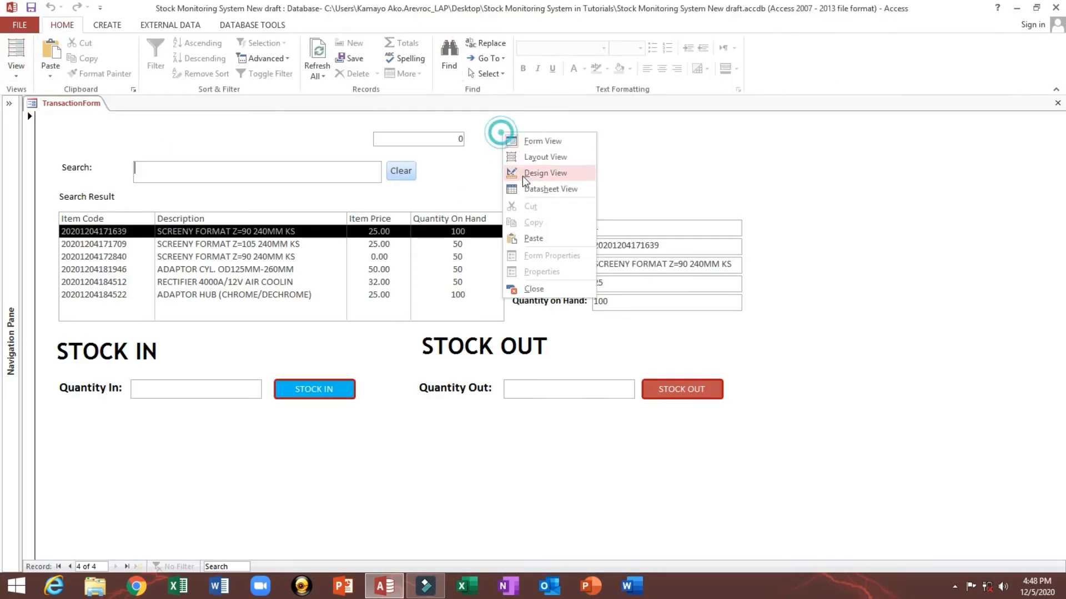
pyautogui.click(527, 173)
pyautogui.moveTo(437, 171); pyautogui.dragTo(438, 168)
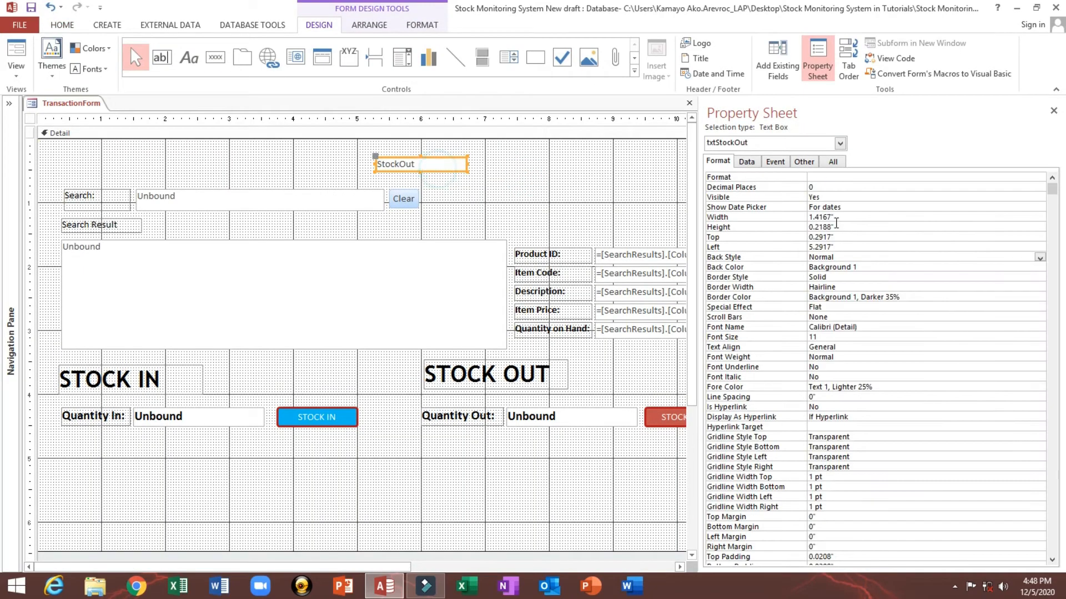
pyautogui.doubleClick(825, 198)
pyautogui.click(723, 218)
pyautogui.write('0')
pyautogui.press('Return')
pyautogui.write('0')
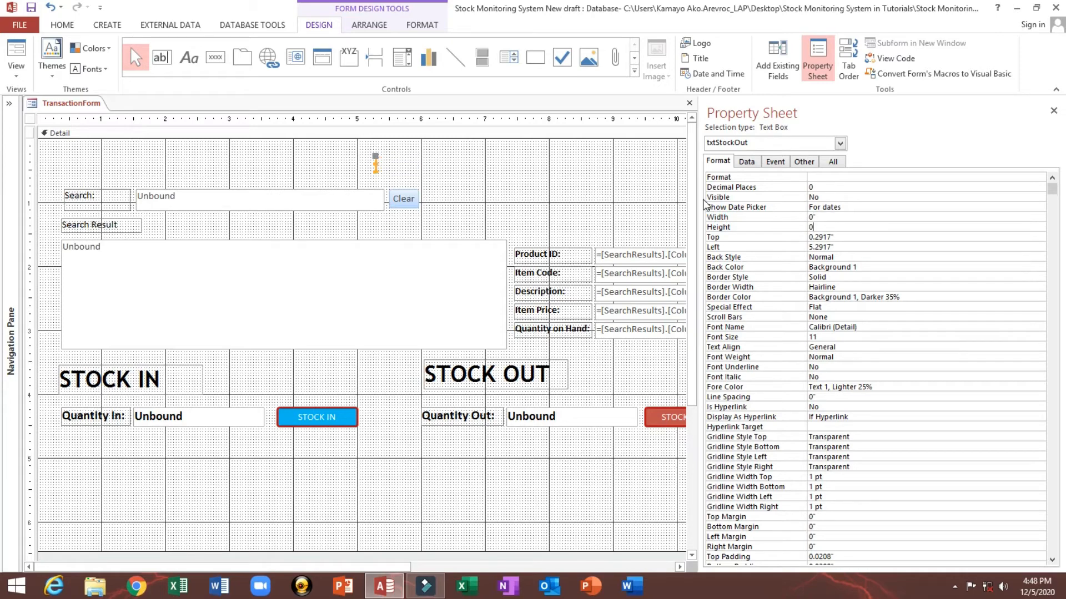
pyautogui.press('Return')
pyautogui.write('0')
pyautogui.press('Return')
pyautogui.write('0')
# Step: Check the form in Form View and go back to Design View
pyautogui.click(16, 52)
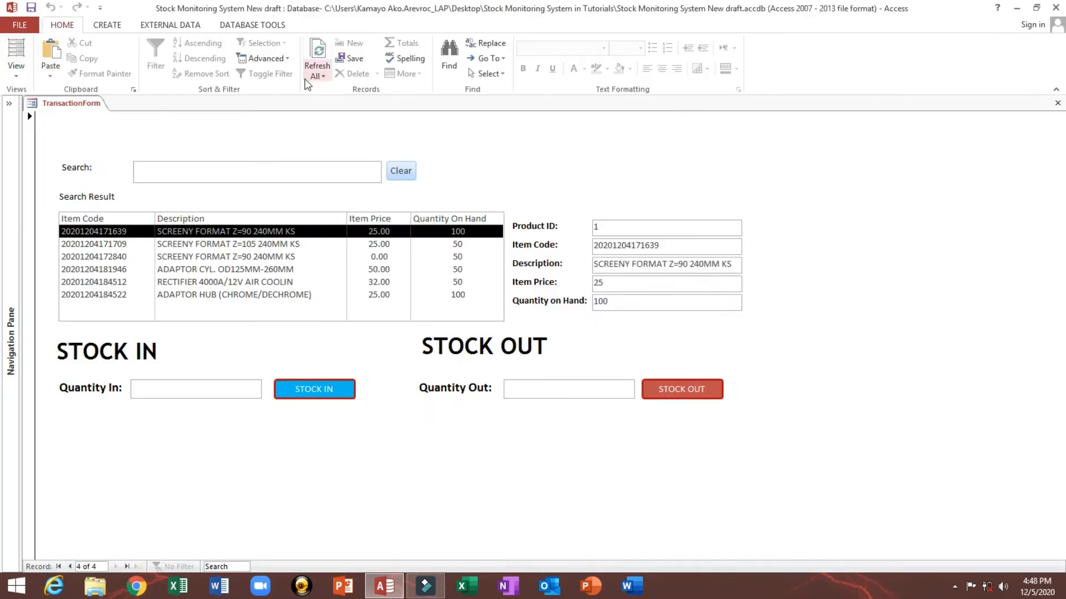
pyautogui.rightClick(503, 144)
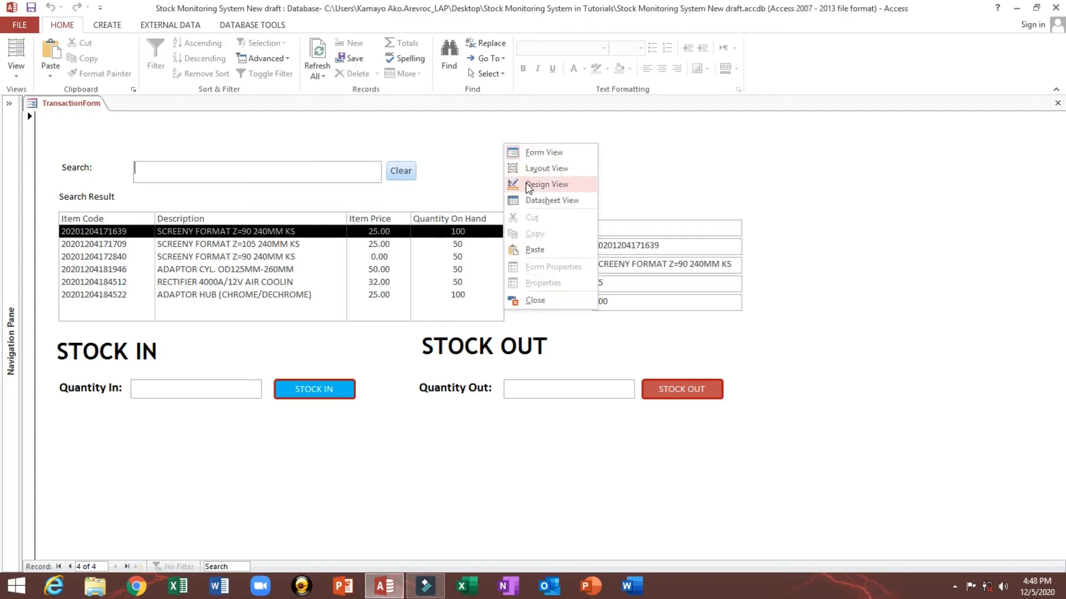
pyautogui.click(525, 183)
# Step: Set the form's Auto Center to Yes and turn off its Record Selectors and Navigation Buttons
pyautogui.click(30, 119)
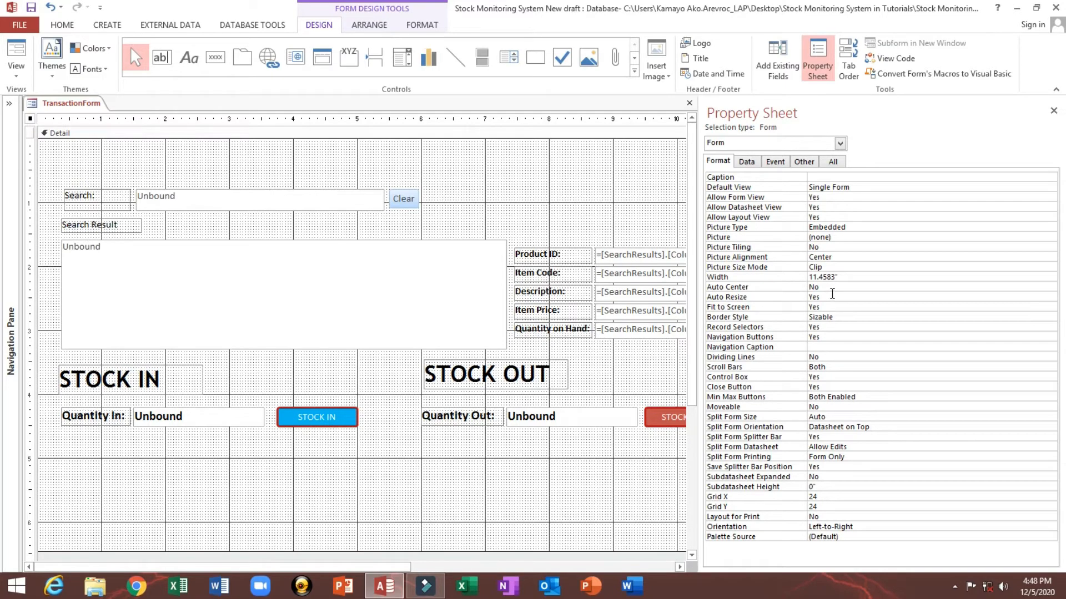
pyautogui.doubleClick(832, 295)
pyautogui.hotkey('ctrl', 'z')
pyautogui.doubleClick(832, 286)
pyautogui.click(761, 317)
pyautogui.doubleClick(831, 328)
pyautogui.doubleClick(845, 338)
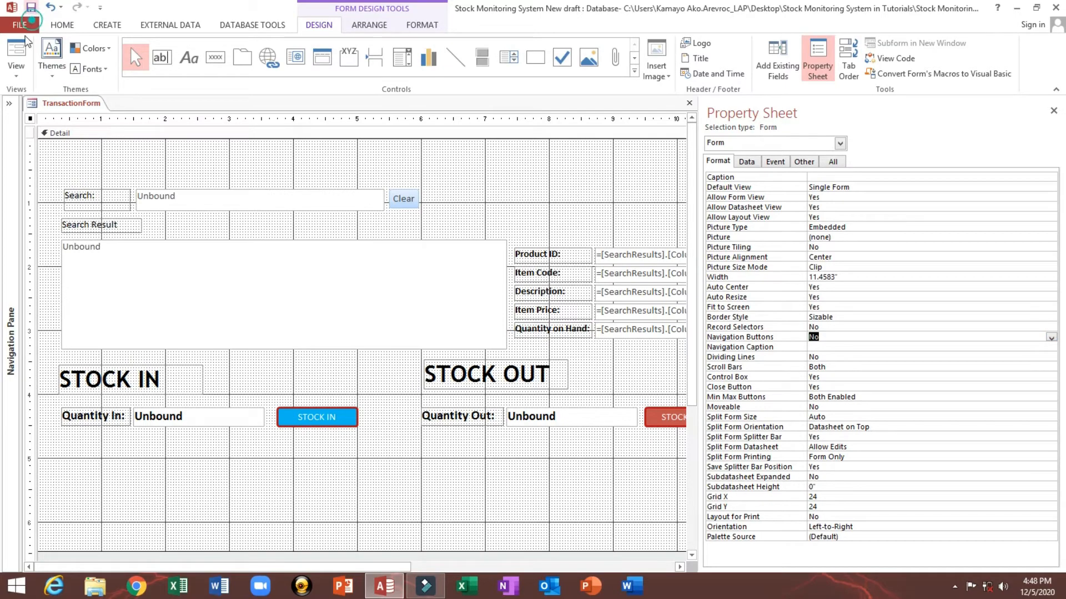
# Step: Preview the form in Form View and return to Design View
pyautogui.click(11, 45)
pyautogui.rightClick(565, 156)
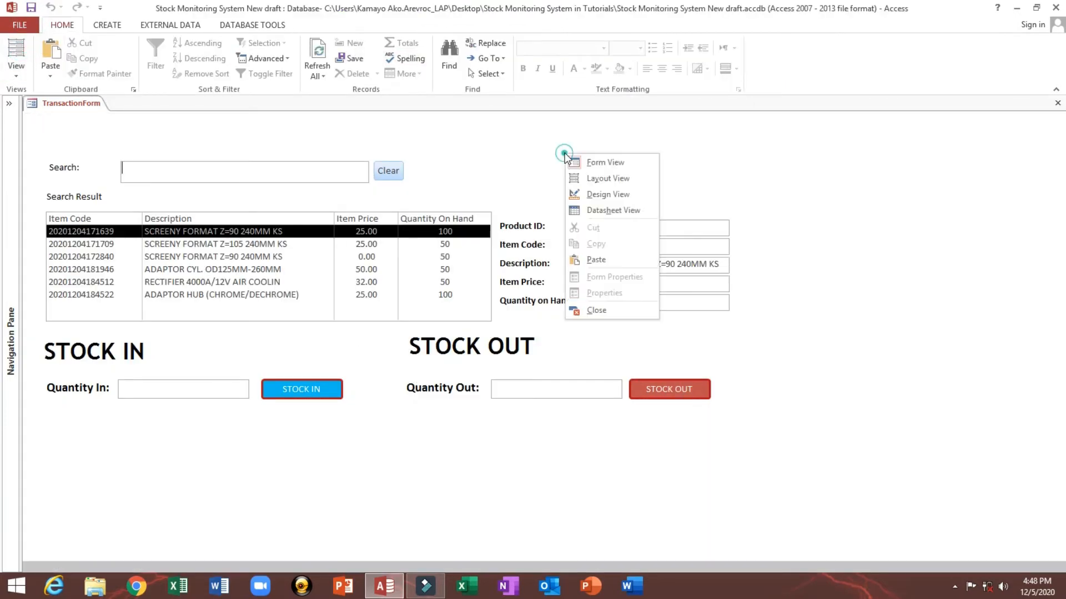
pyautogui.click(595, 196)
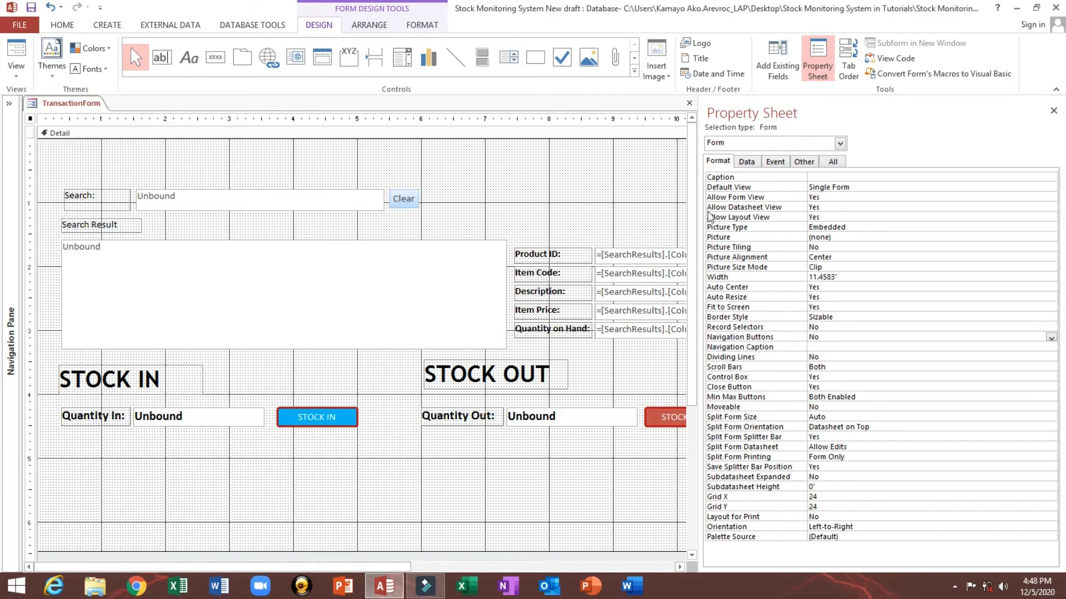
# Step: Widen the property sheet, select all form controls and move them up toward the top of the detail section
pyautogui.moveTo(701, 215); pyautogui.dragTo(902, 220)
pyautogui.moveTo(74, 167); pyautogui.dragTo(719, 491)
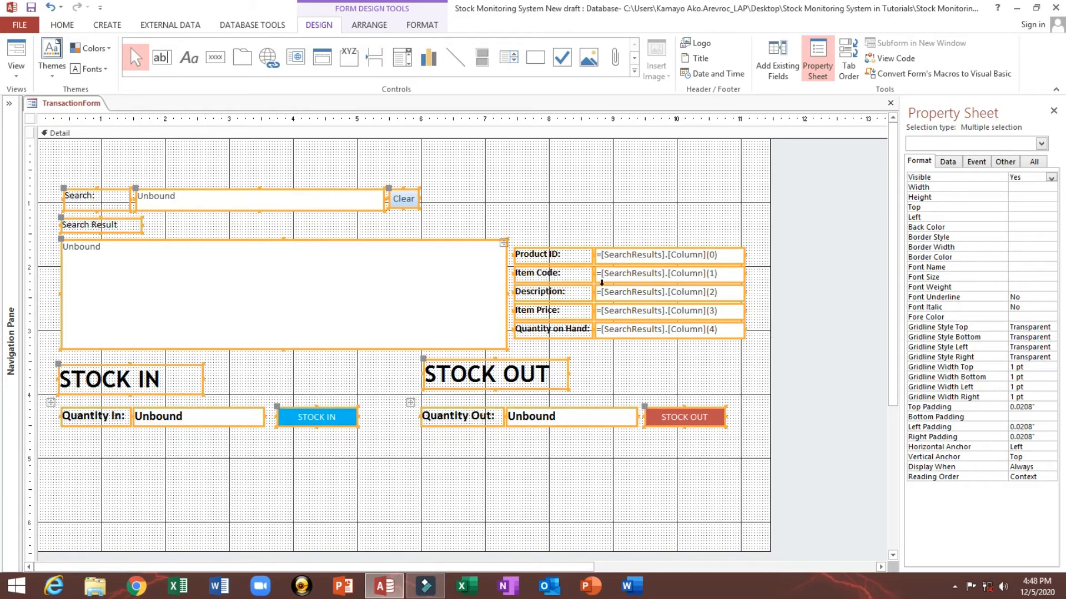
pyautogui.moveTo(607, 257); pyautogui.dragTo(593, 221)
pyautogui.click(497, 409)
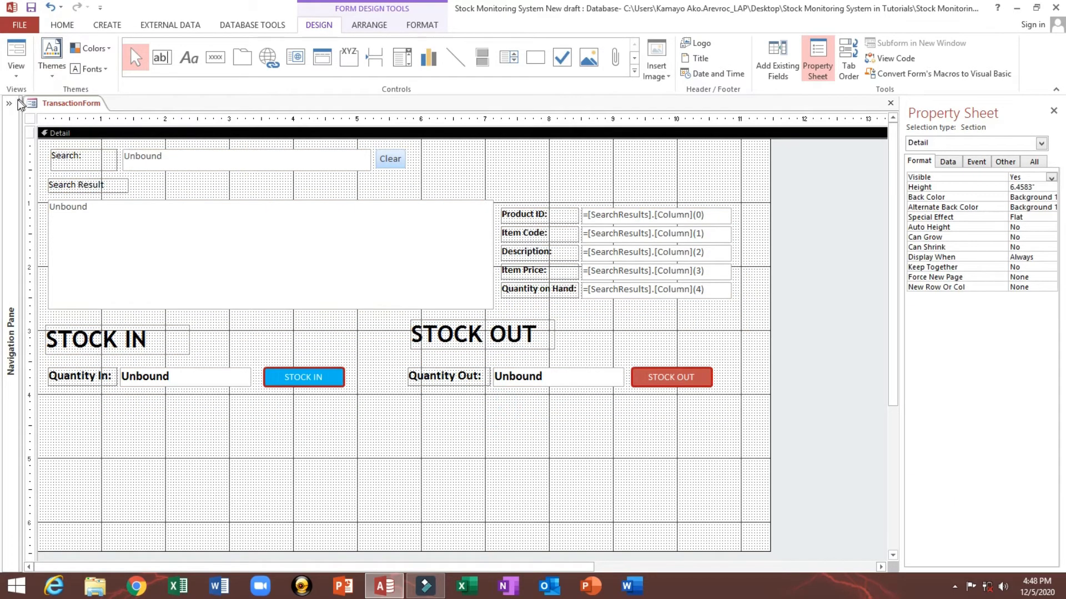
# Step: Open the History table from the navigation pane to review the recorded transactions, then close it
pyautogui.click(11, 104)
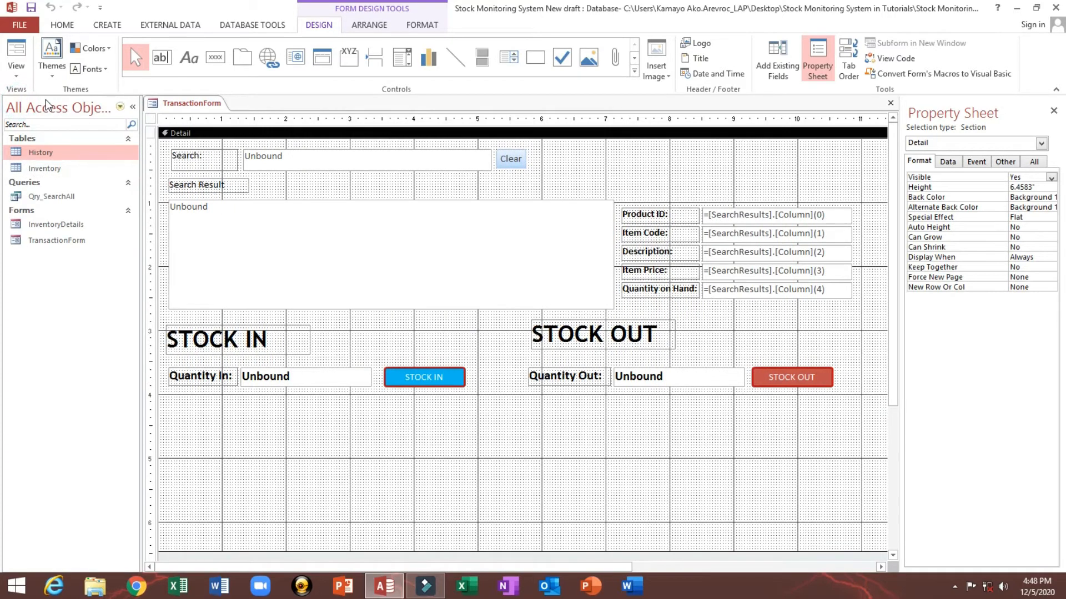
pyautogui.doubleClick(55, 154)
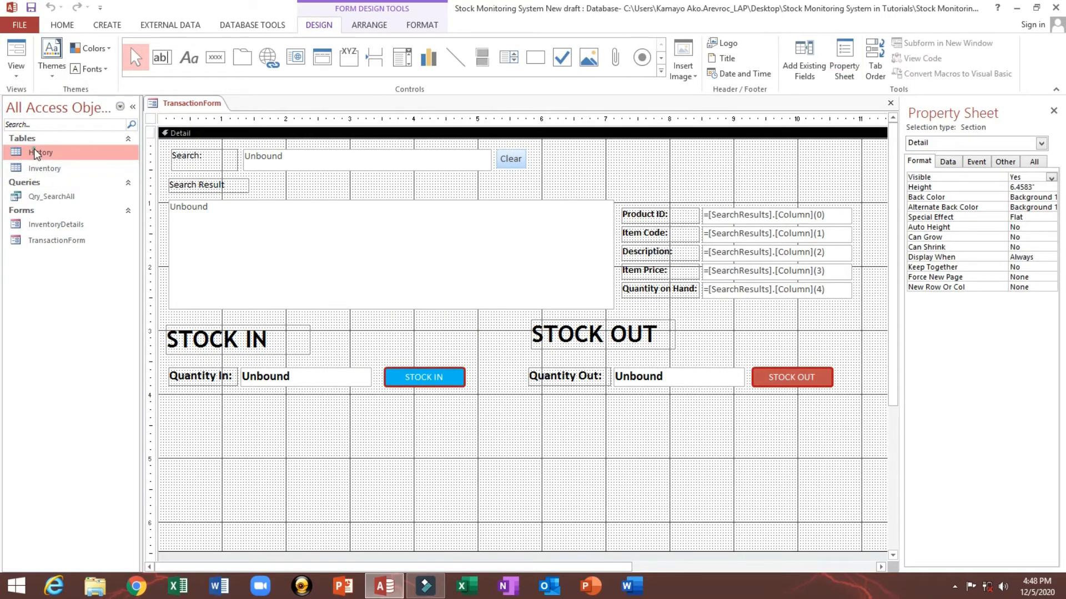
pyautogui.click(147, 158)
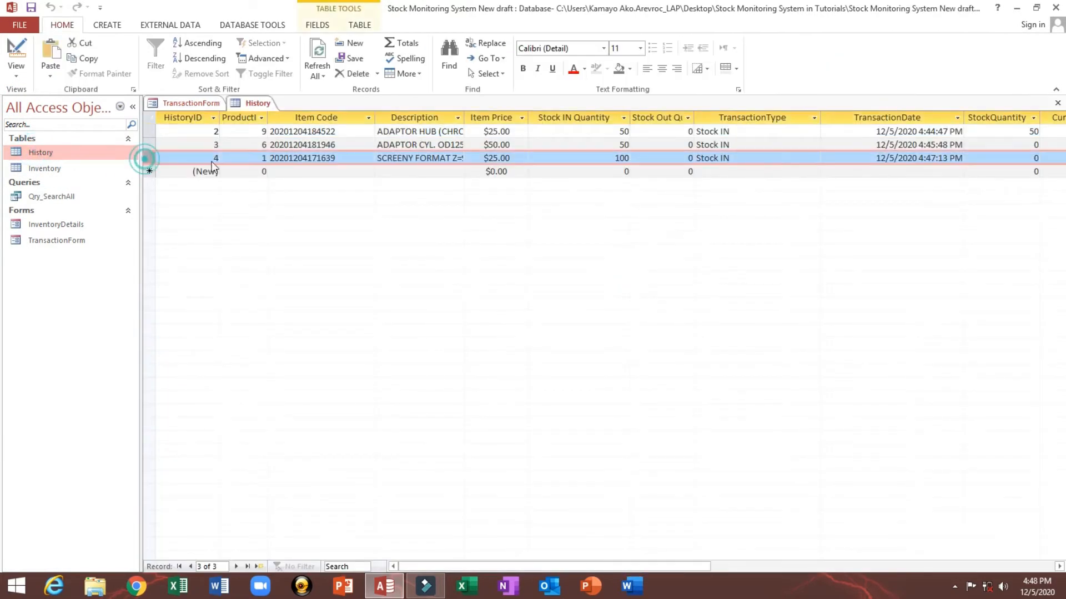
pyautogui.click(1058, 105)
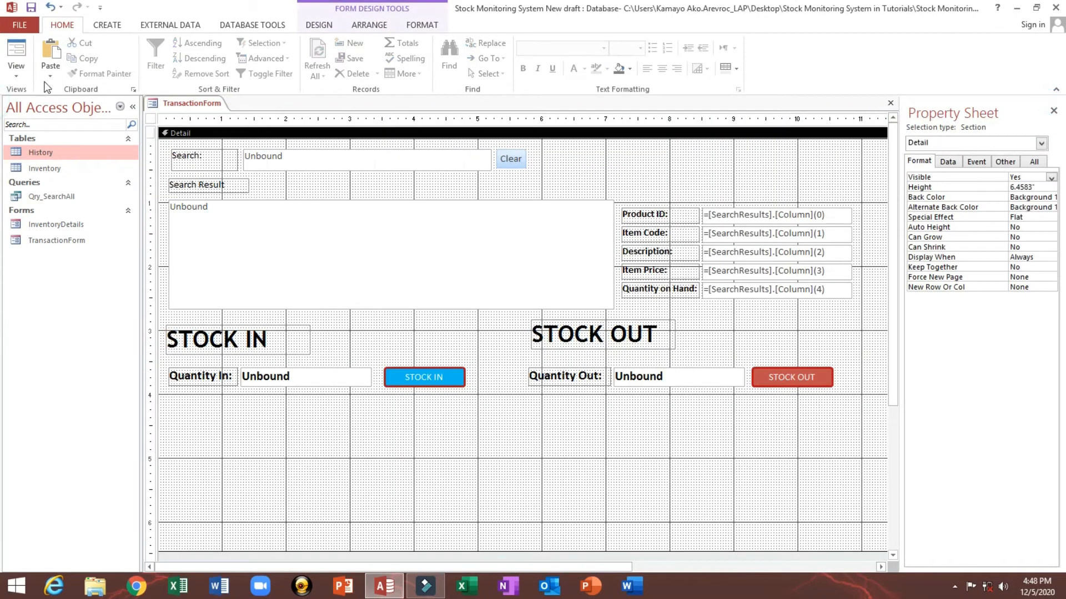
# Step: Switch to Form View, collapse the navigation pane, and stock in 25 units of SCREENY FORMAT Z=105 240MM KS
pyautogui.click(13, 53)
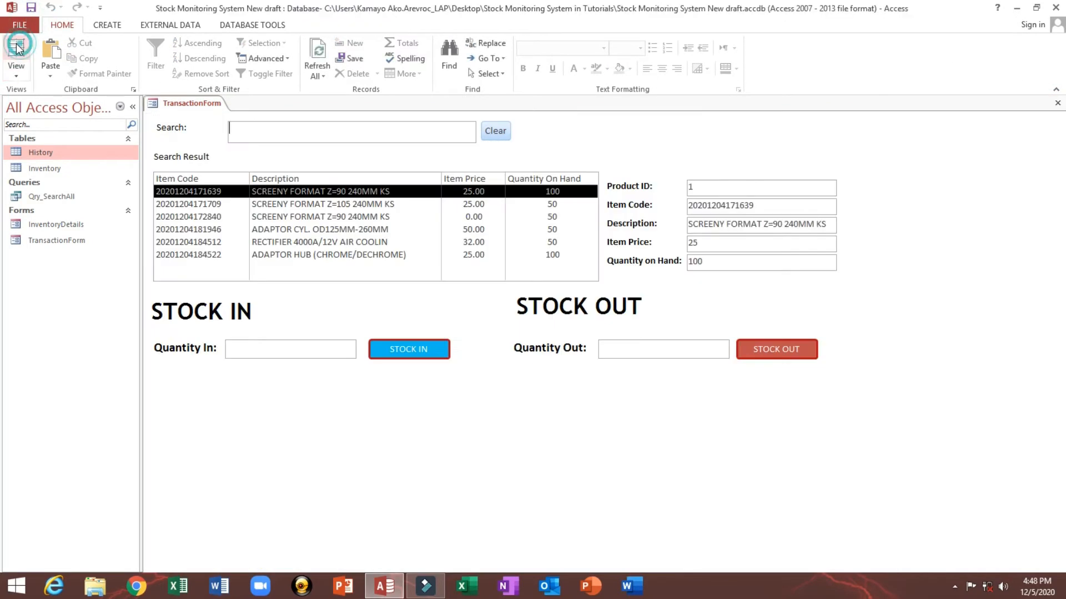
pyautogui.click(135, 107)
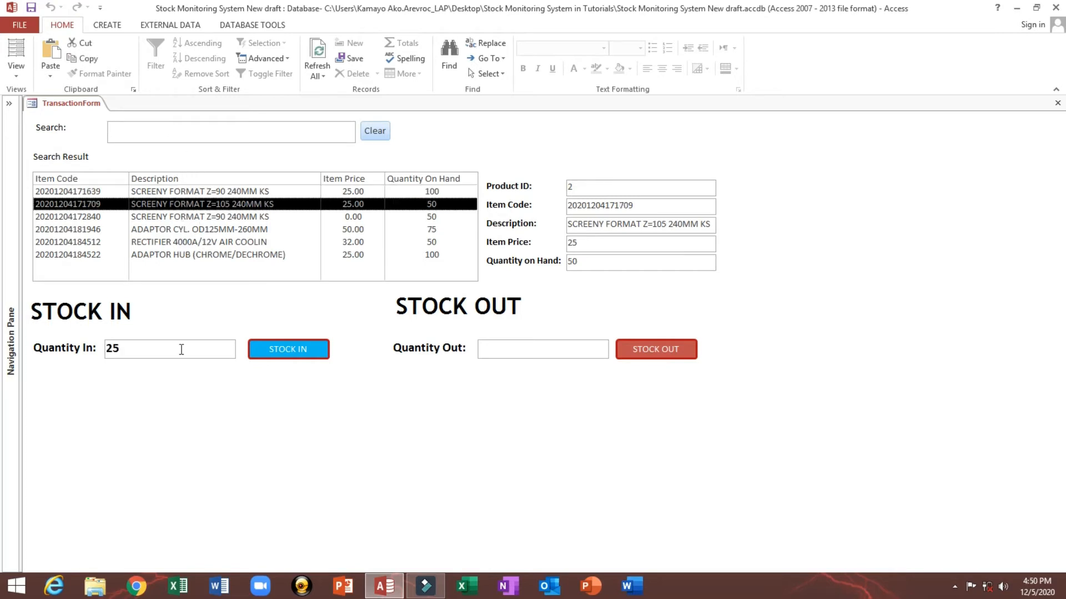
pyautogui.doubleClick(176, 350)
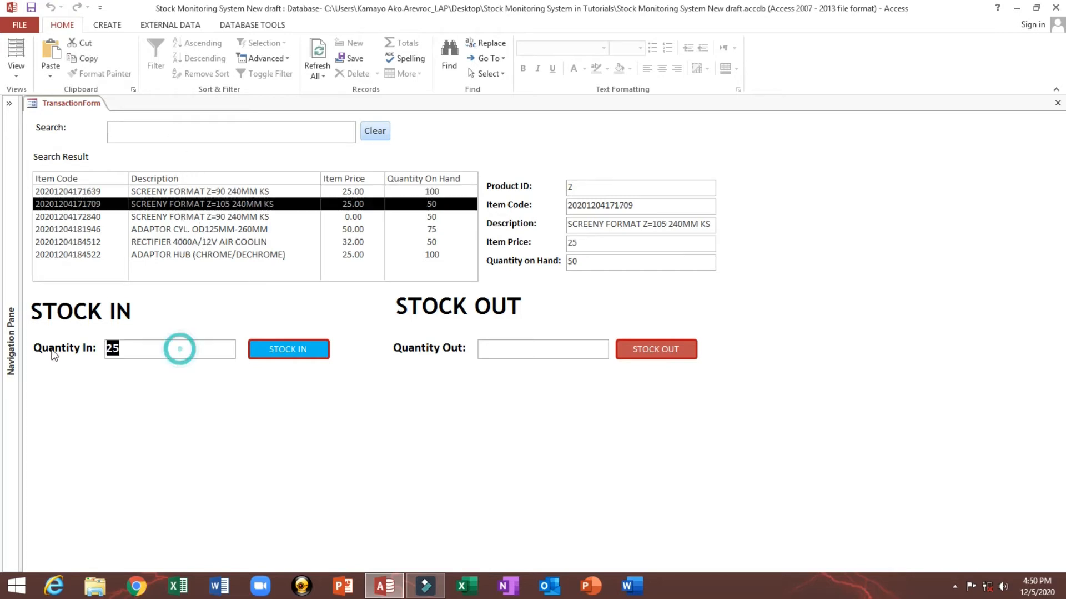
pyautogui.click(285, 348)
pyautogui.click(580, 346)
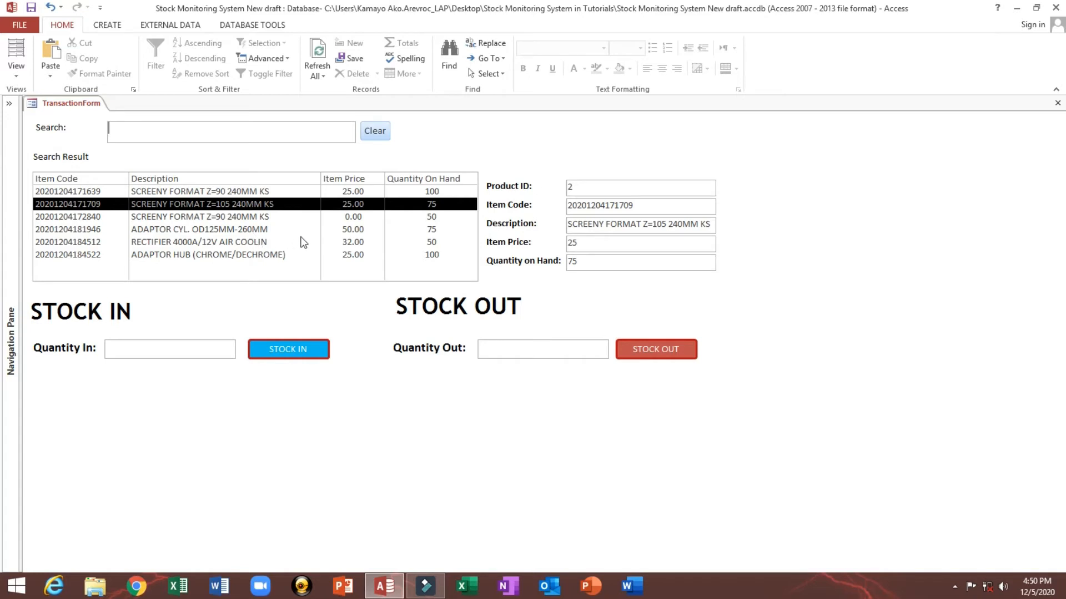
# Step: Browse several items in the search result list to review their quantities on hand
pyautogui.click(256, 230)
pyautogui.click(243, 192)
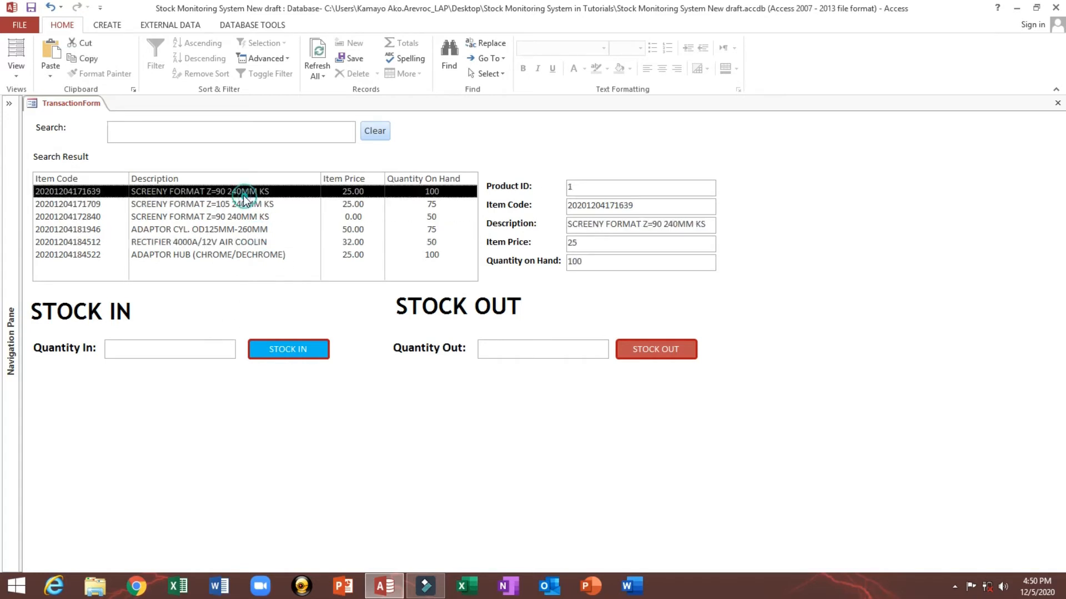
pyautogui.click(244, 229)
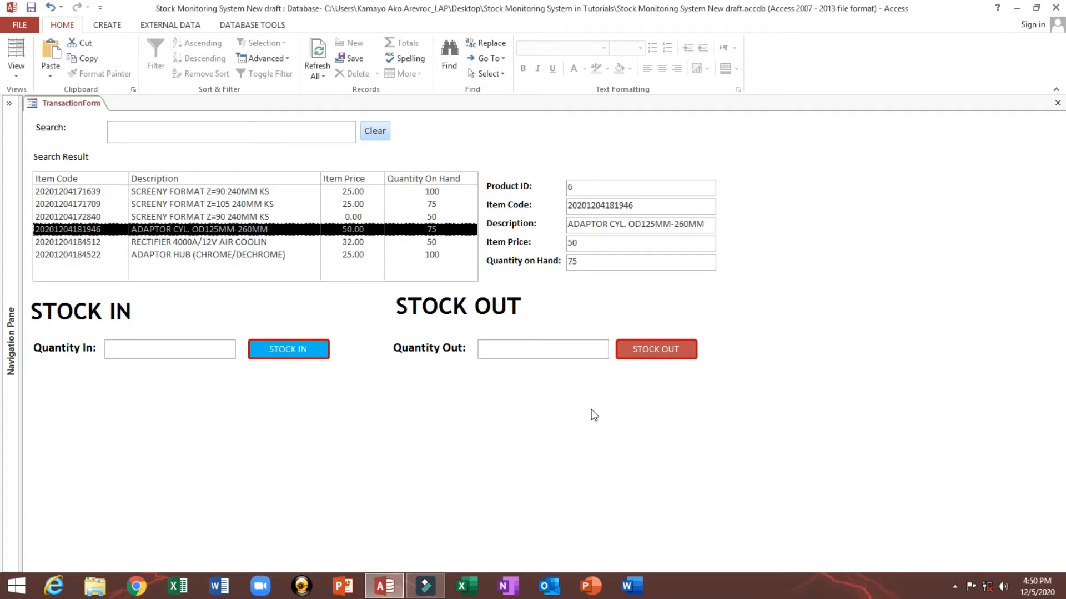
# Step: Switch to Design View and open the STOCK IN button's On Click event procedure in the VBA editor
pyautogui.rightClick(526, 137)
pyautogui.click(549, 172)
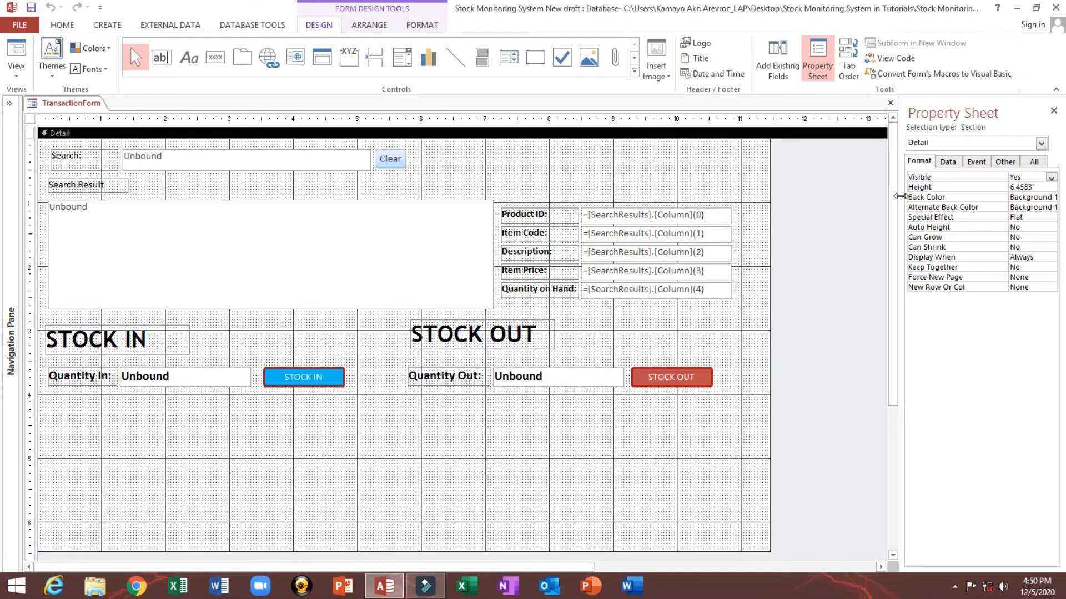
pyautogui.moveTo(899, 196); pyautogui.dragTo(749, 196)
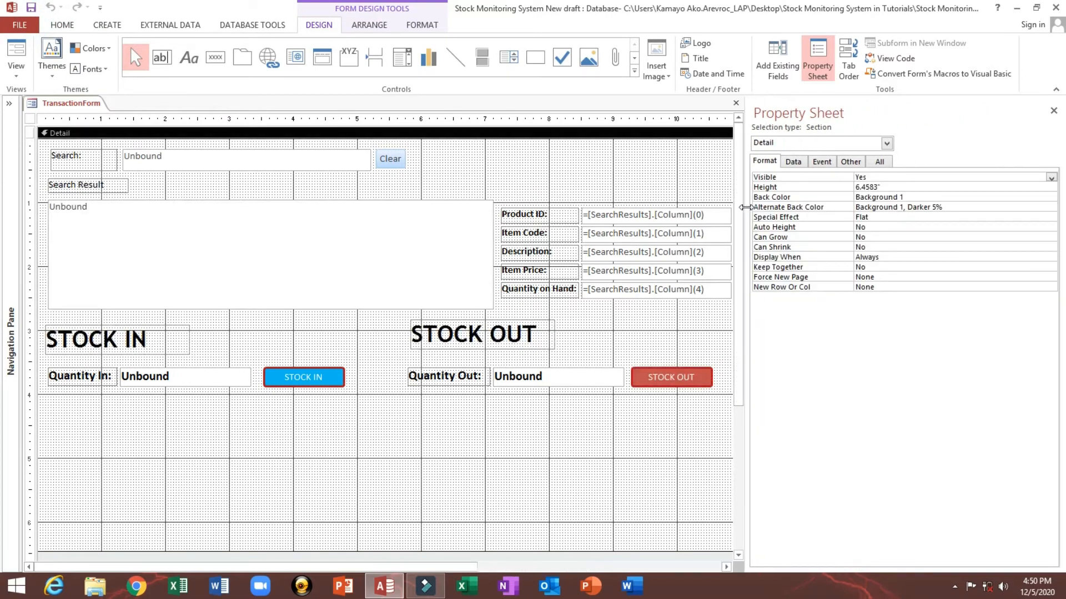
pyautogui.click(299, 377)
pyautogui.click(821, 161)
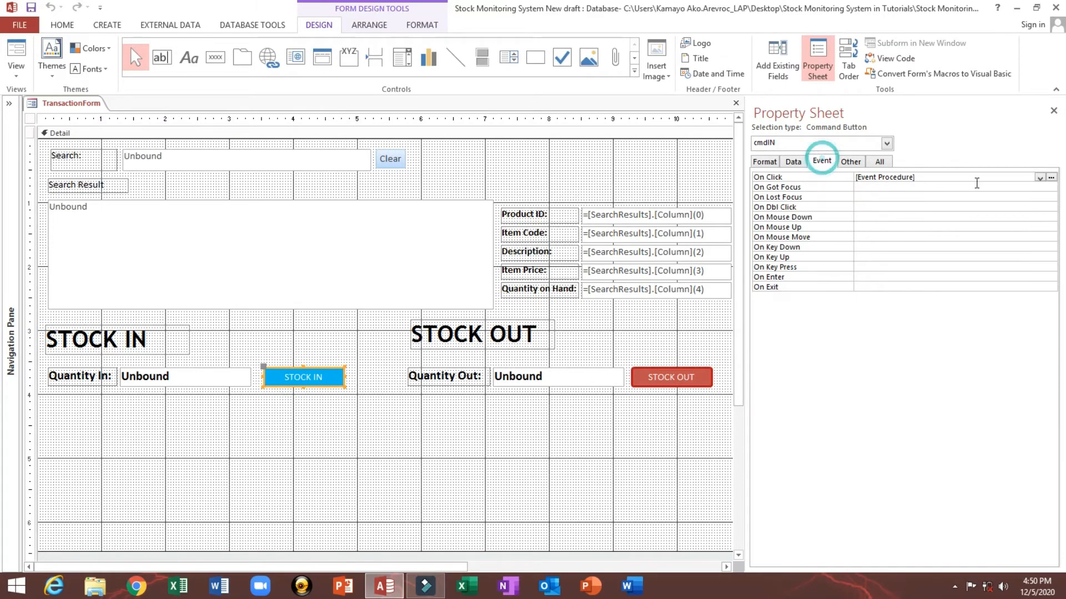
pyautogui.click(1051, 177)
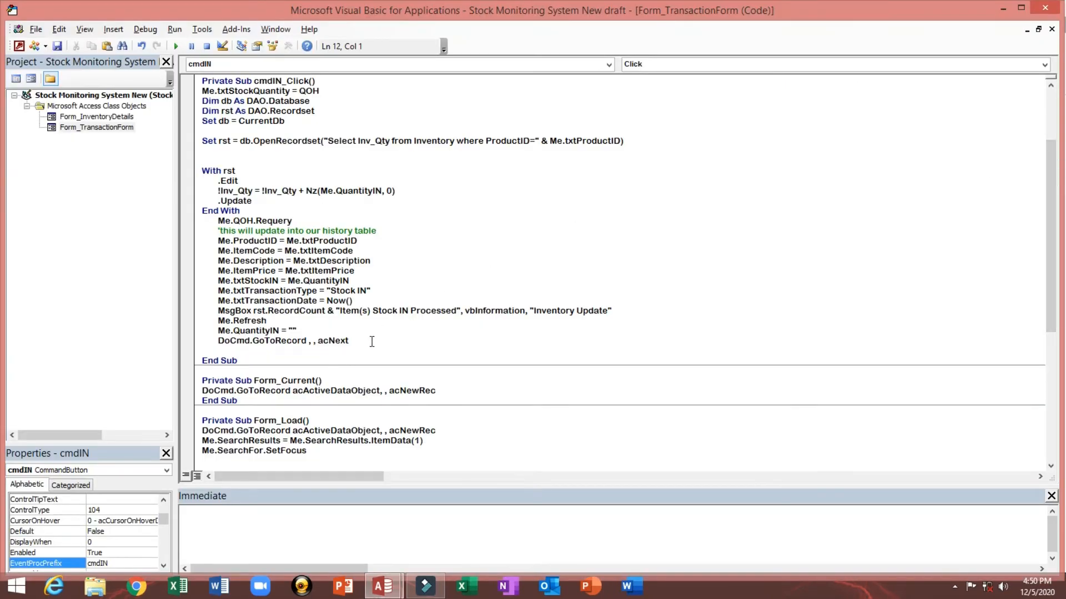
# Step: Copy the cmdIN_Click procedure code and return to the Access form design
pyautogui.keyDown('shift'); pyautogui.click(371, 342); pyautogui.keyUp('shift')
pyautogui.rightClick(300, 268)
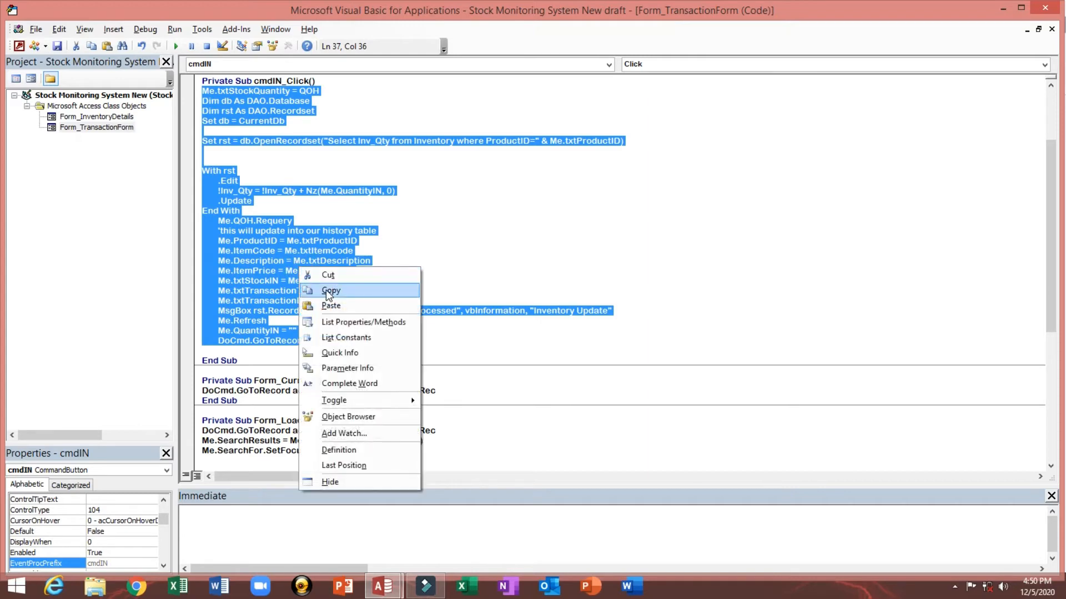
pyautogui.click(319, 288)
pyautogui.click(19, 46)
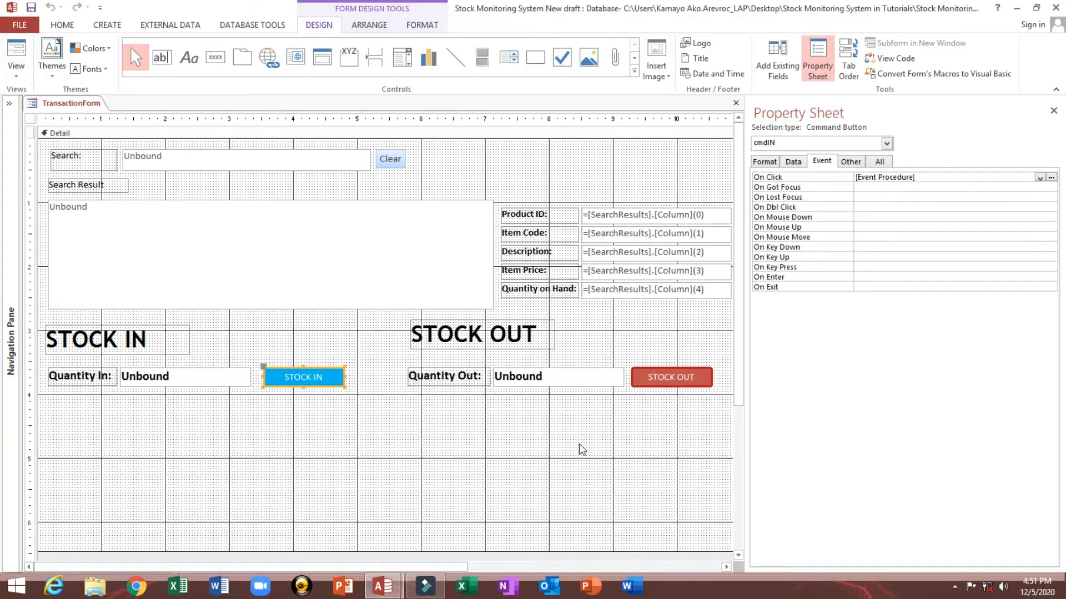
# Step: Open the STOCK OUT button's On Click event procedure and paste the copied stock-in code into it
pyautogui.click(671, 383)
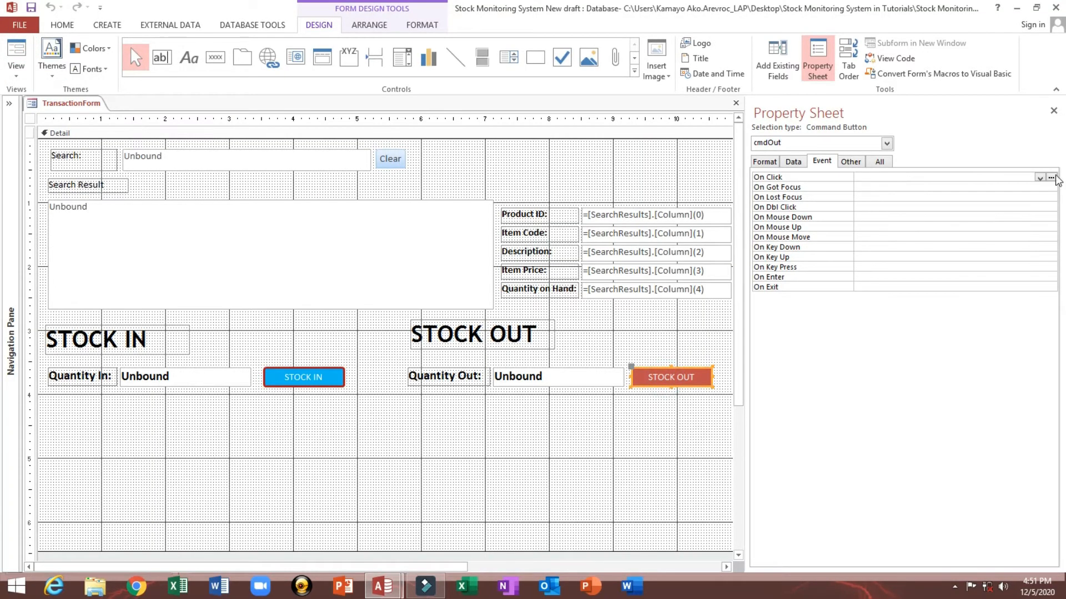
pyautogui.click(1039, 178)
pyautogui.click(1037, 185)
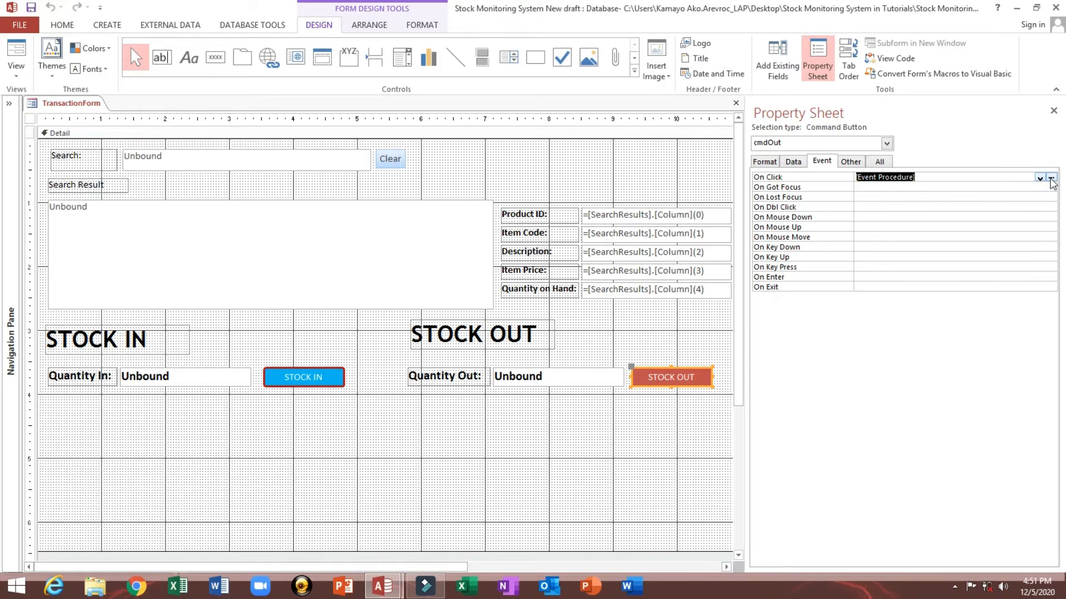
pyautogui.click(1051, 178)
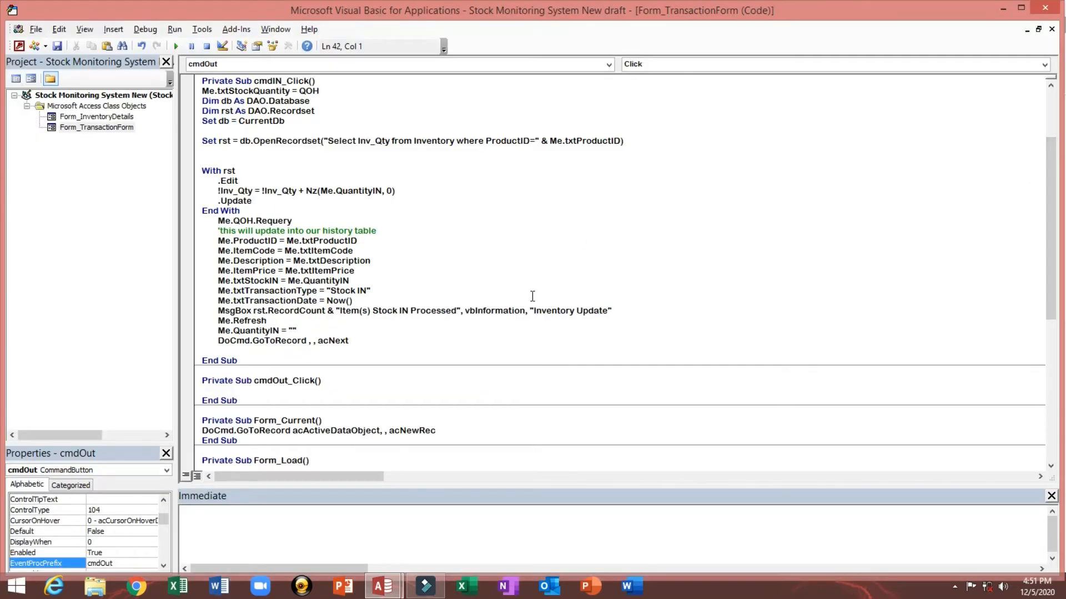
pyautogui.hotkey('ctrl', 'v')
pyautogui.scroll(-4, 559, 302)
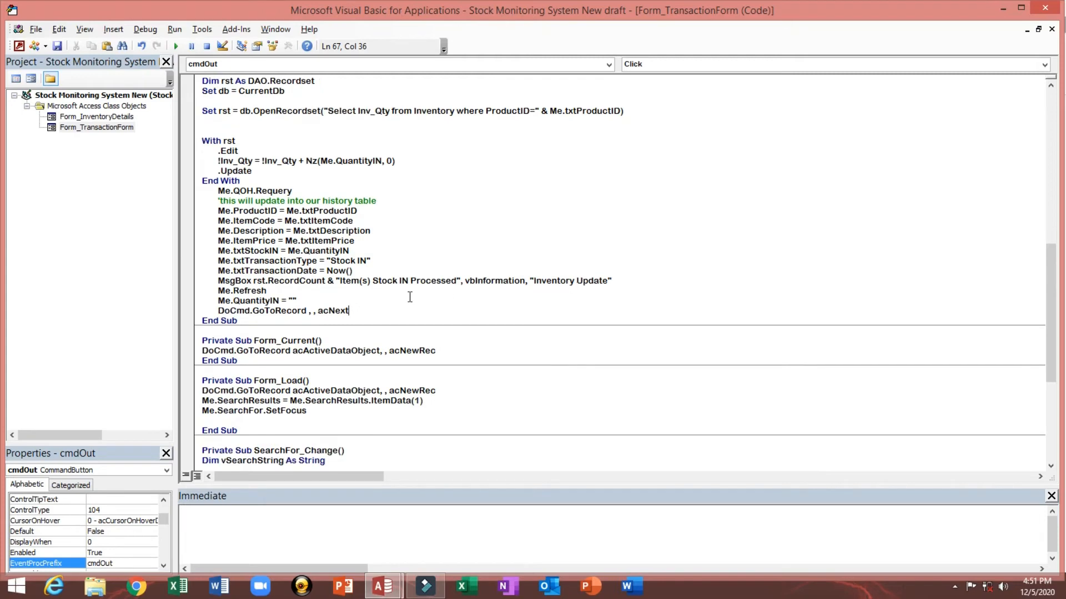
# Step: Check the Quantity Out text box's name, then reopen the STOCK OUT button's event code
pyautogui.hotkey('alt', 'F11')
pyautogui.click(534, 377)
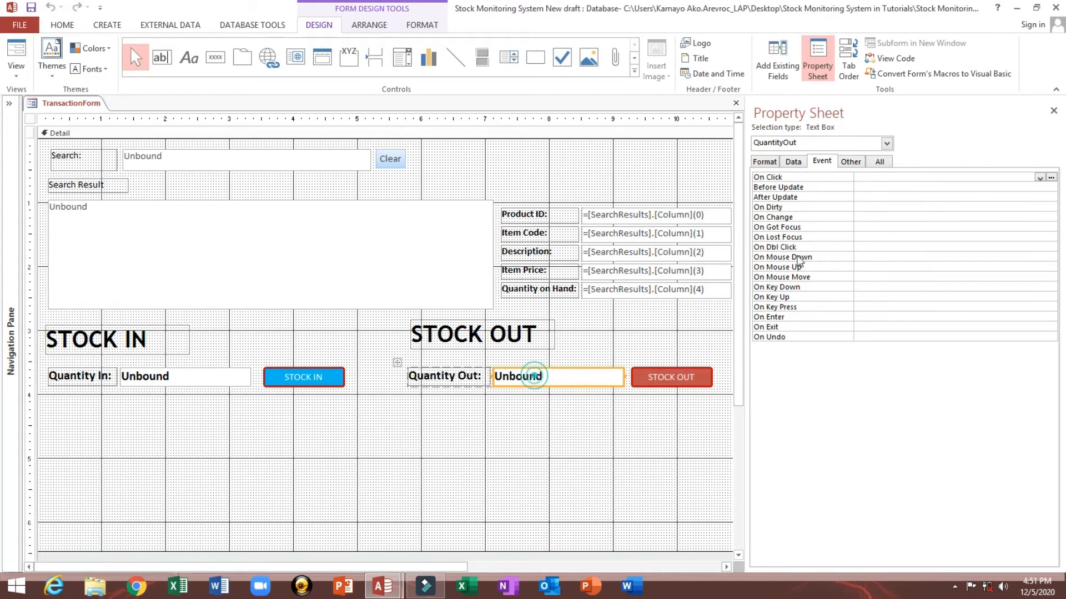
pyautogui.click(841, 161)
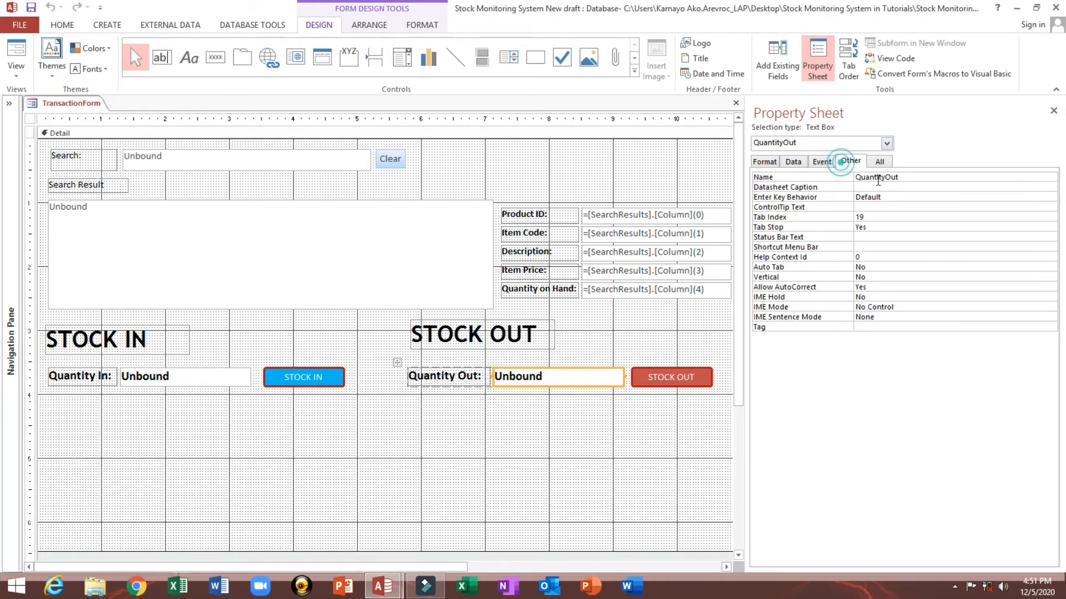
pyautogui.doubleClick(913, 178)
pyautogui.click(658, 377)
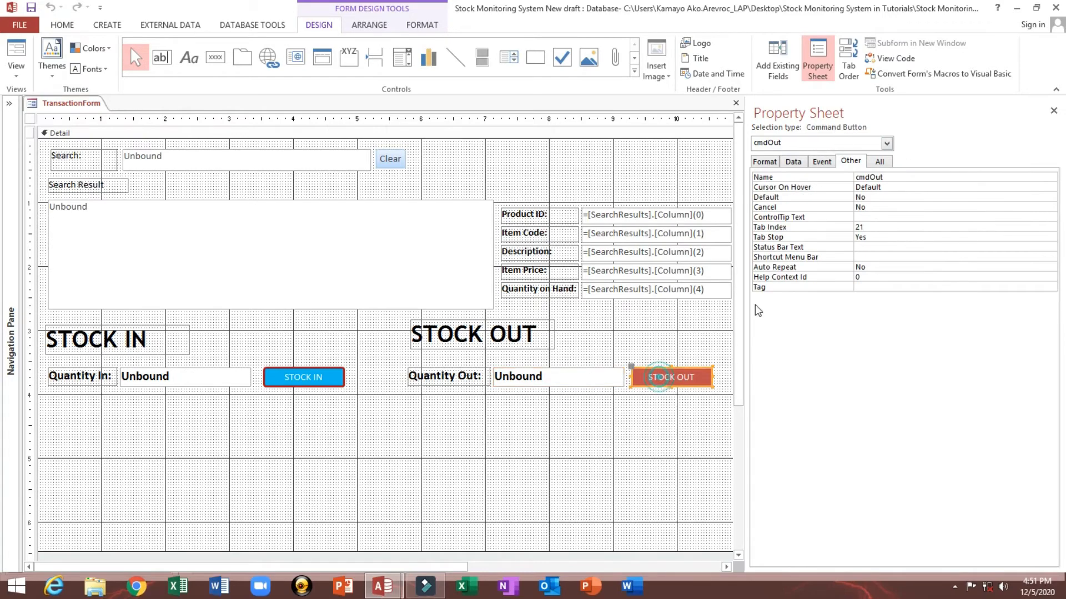
pyautogui.click(823, 161)
pyautogui.click(1052, 178)
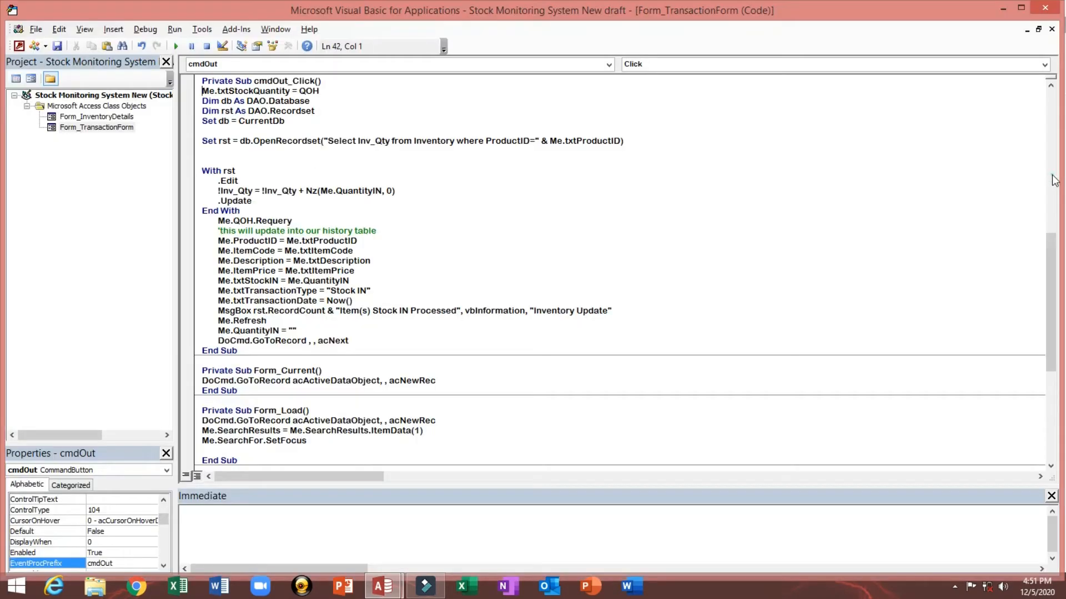
# Step: Change the Nz argument to Me.QuantityOut and the history field assignment to Me.txtStockOut
pyautogui.doubleClick(346, 191)
pyautogui.write('QuantityOut')
pyautogui.click(270, 280)
pyautogui.hotkey('shift', 'Right')
pyautogui.hotkey('shift', 'Right')
pyautogui.press('Delete')
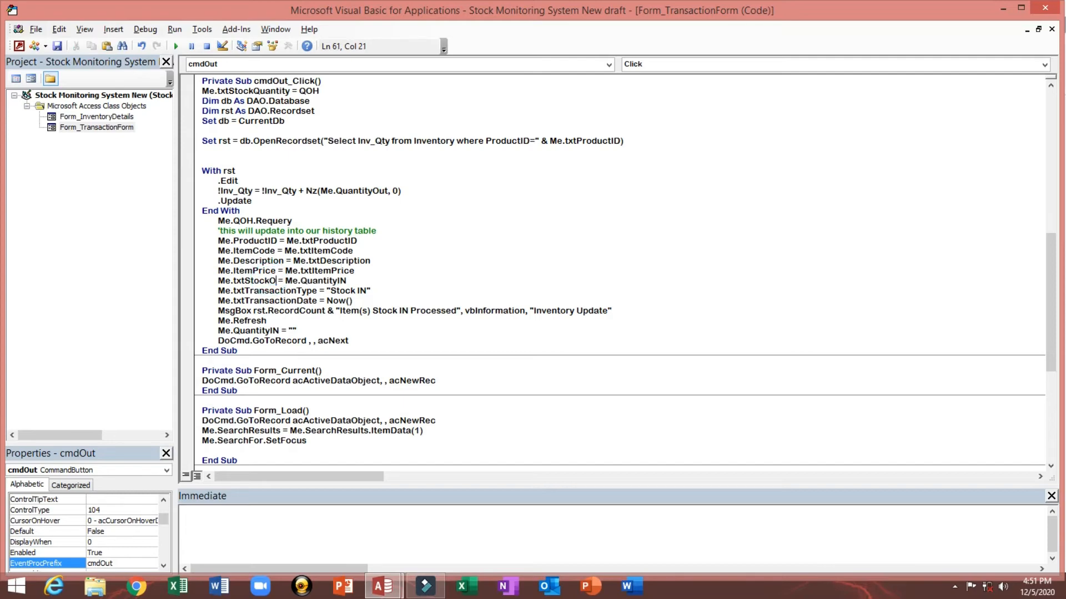
pyautogui.press('BackSpace')
pyautogui.press('BackSpace')
pyautogui.press('BackSpace')
pyautogui.press('BackSpace')
pyautogui.press('BackSpace')
pyautogui.press('BackSpace')
pyautogui.press('BackSpace')
pyautogui.press('BackSpace')
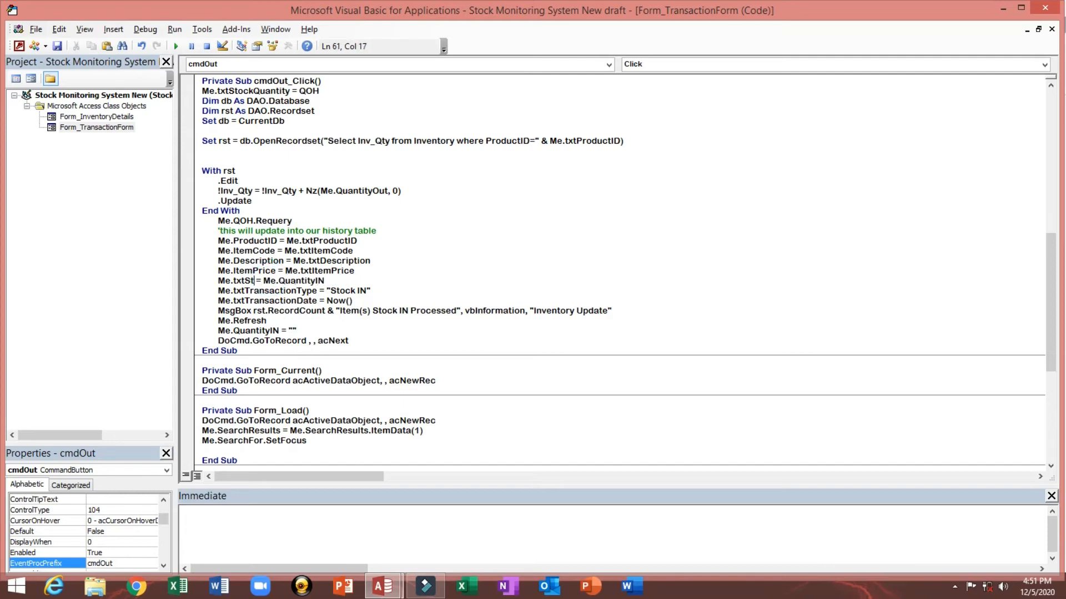
pyautogui.write('tx')
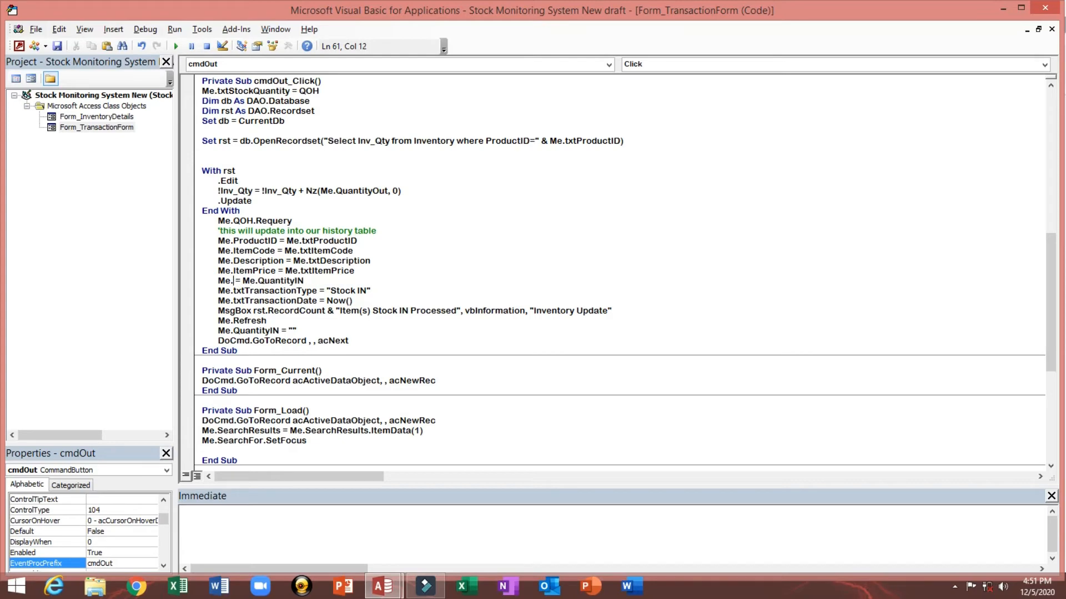
pyautogui.hotkey('ctrl', 'space')
pyautogui.write('t')
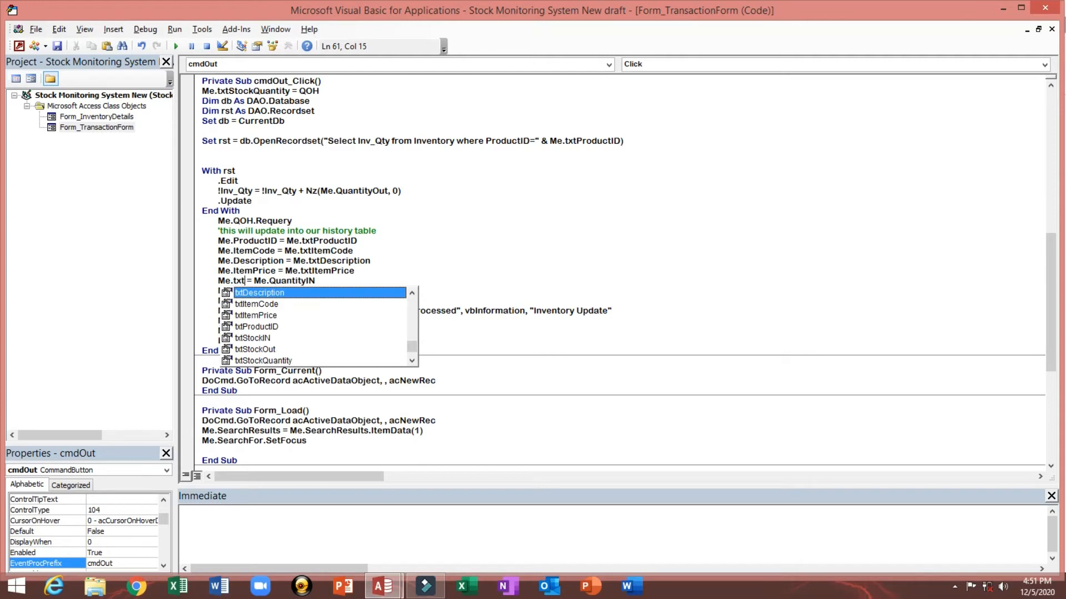
pyautogui.write('s')
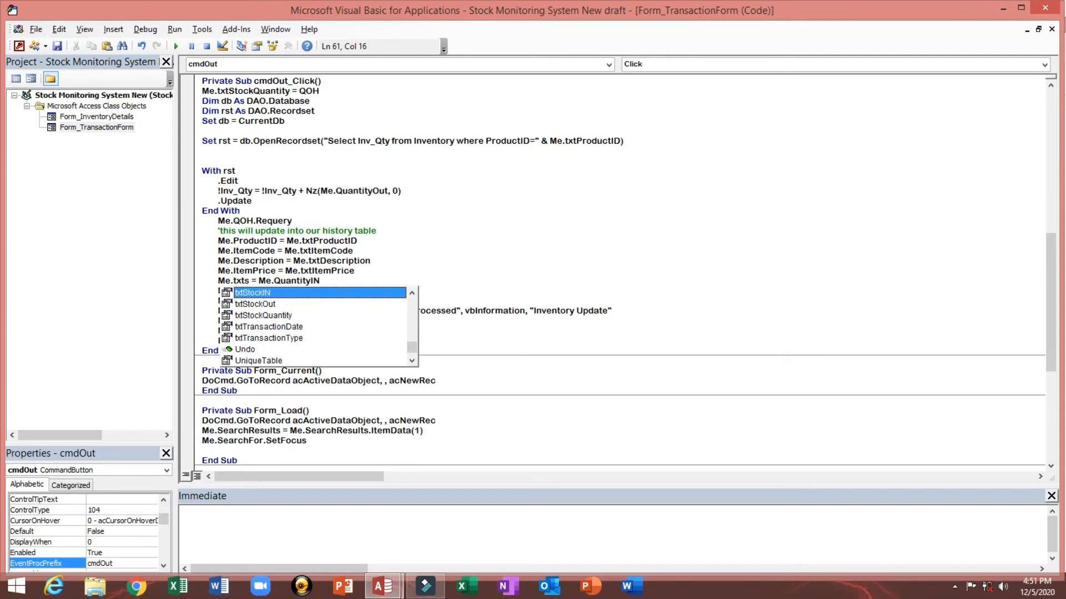
pyautogui.press('Down')
pyautogui.press('Tab')
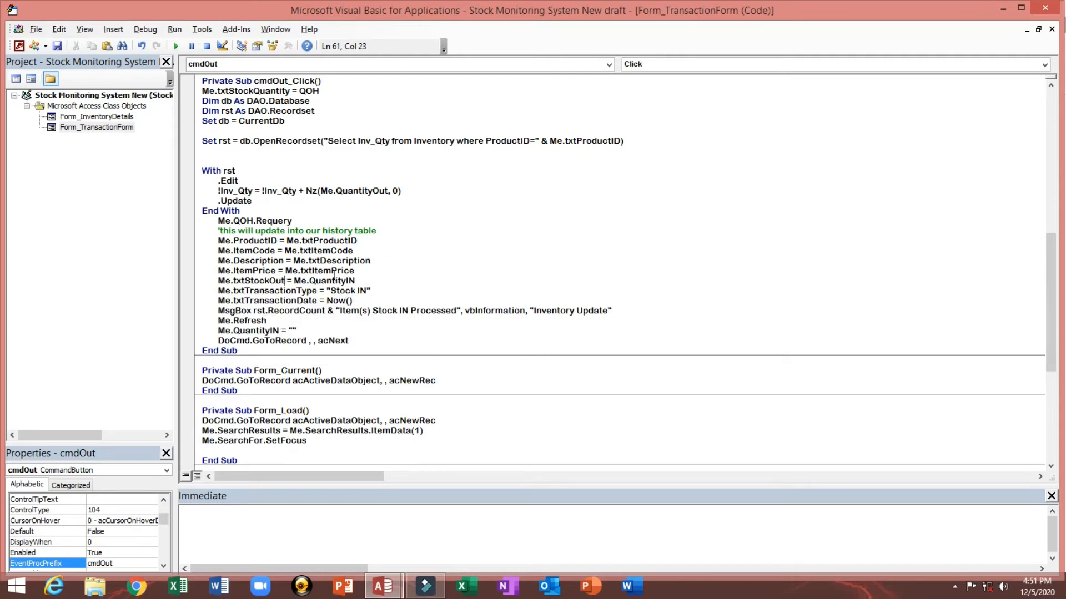
# Step: Assign Me.QuantityOut to txtStockOut and change the transaction type to "Stock Out"
pyautogui.doubleClick(312, 281)
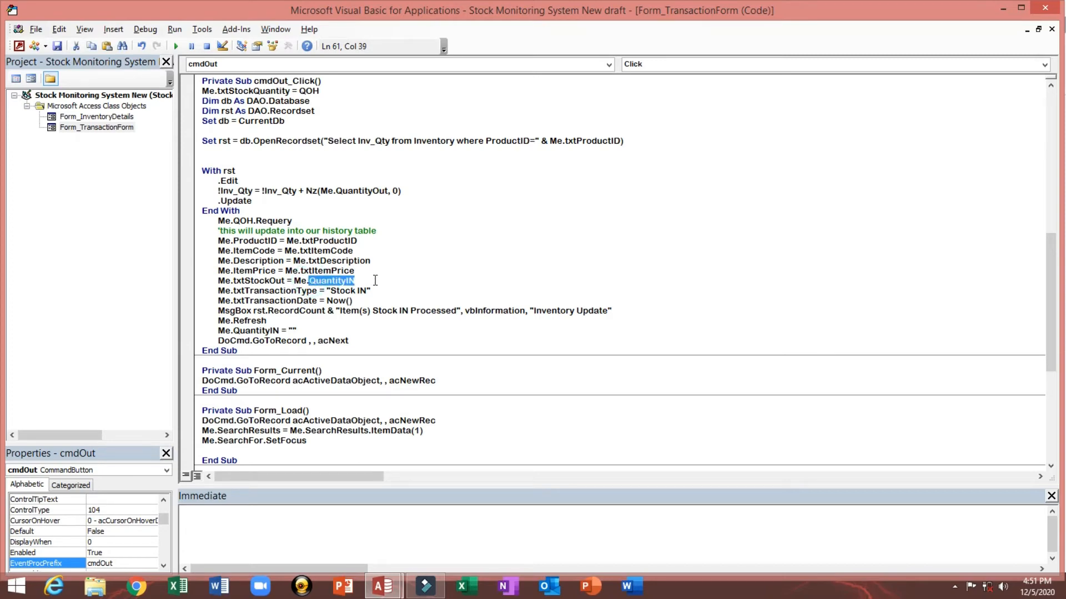
pyautogui.write('QuantityOut')
pyautogui.click(392, 292)
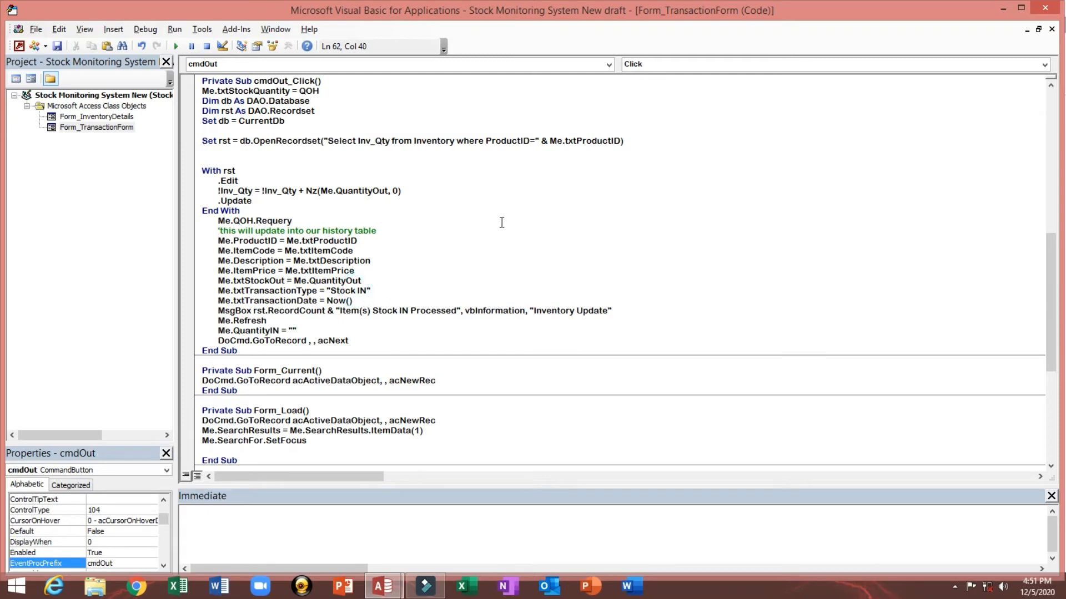
pyautogui.hotkey('shift', 'Right')
pyautogui.hotkey('shift', 'Right')
pyautogui.press('Delete')
# Step: Change the line that clears the quantity to clear Me.QuantityOut instead of QuantityIN
pyautogui.click(445, 331)
pyautogui.click(486, 248)
pyautogui.moveTo(235, 331); pyautogui.dragTo(275, 332)
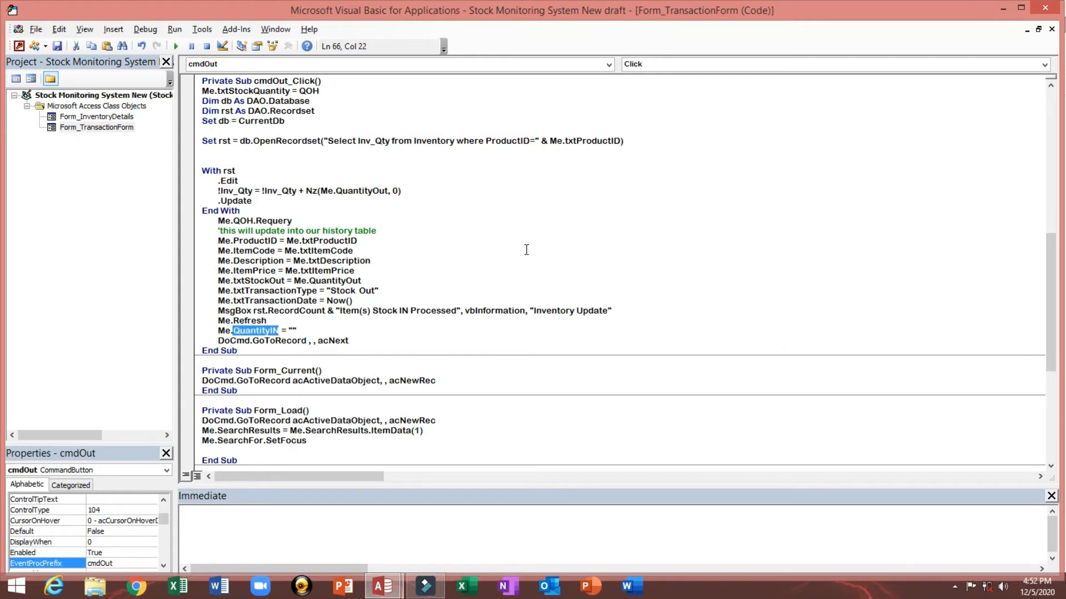
pyautogui.write('QuantityOut')
pyautogui.click(493, 274)
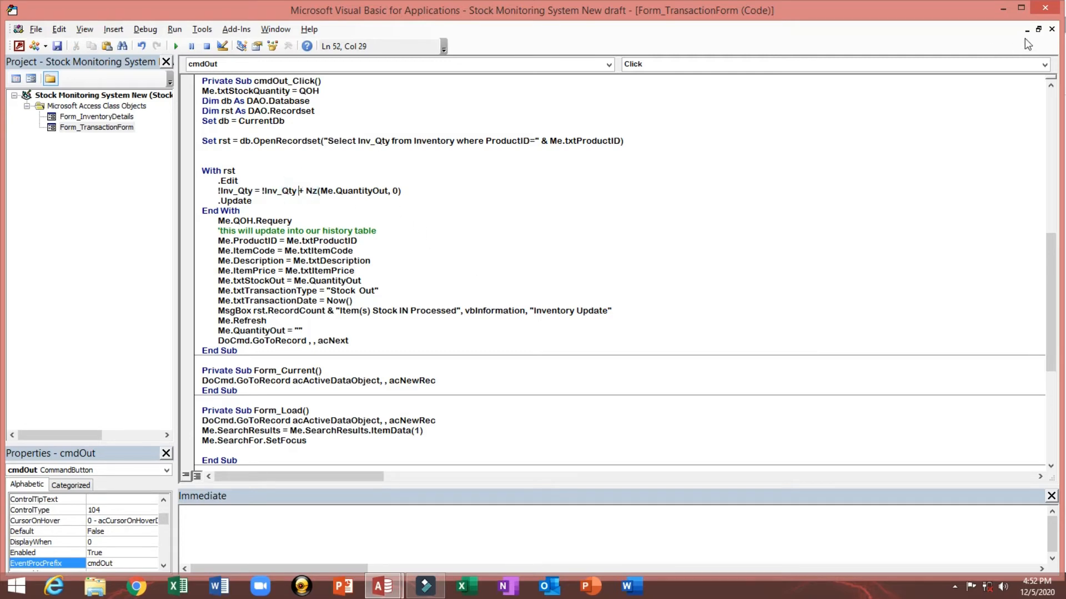
# Step: Return to the form design and nudge the Quantity Out text box slightly upward
pyautogui.click(1045, 7)
pyautogui.click(532, 377)
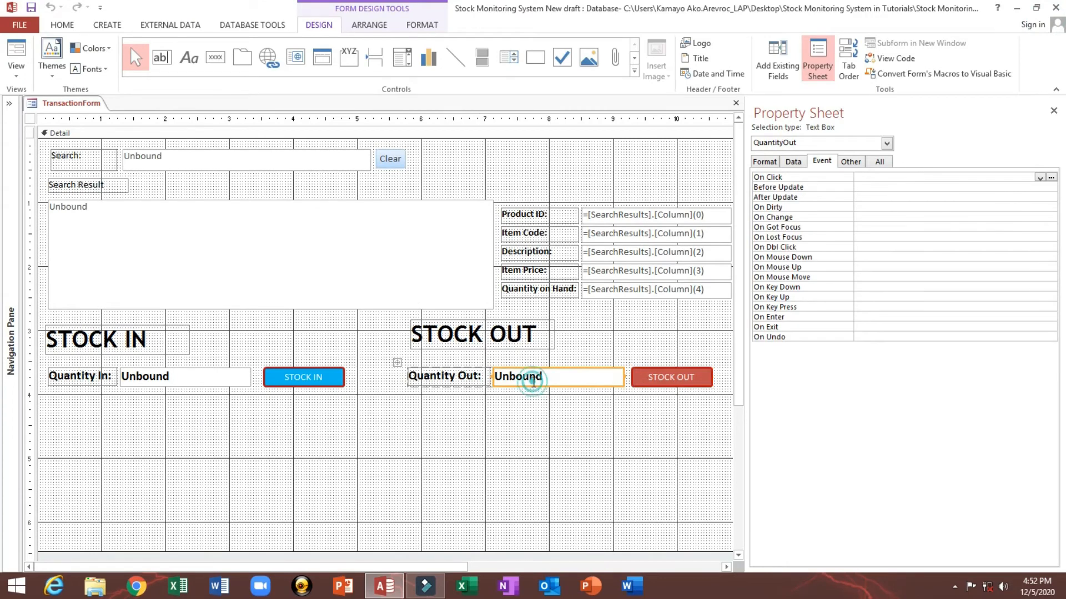
pyautogui.click(624, 290)
pyautogui.click(513, 385)
pyautogui.click(580, 377)
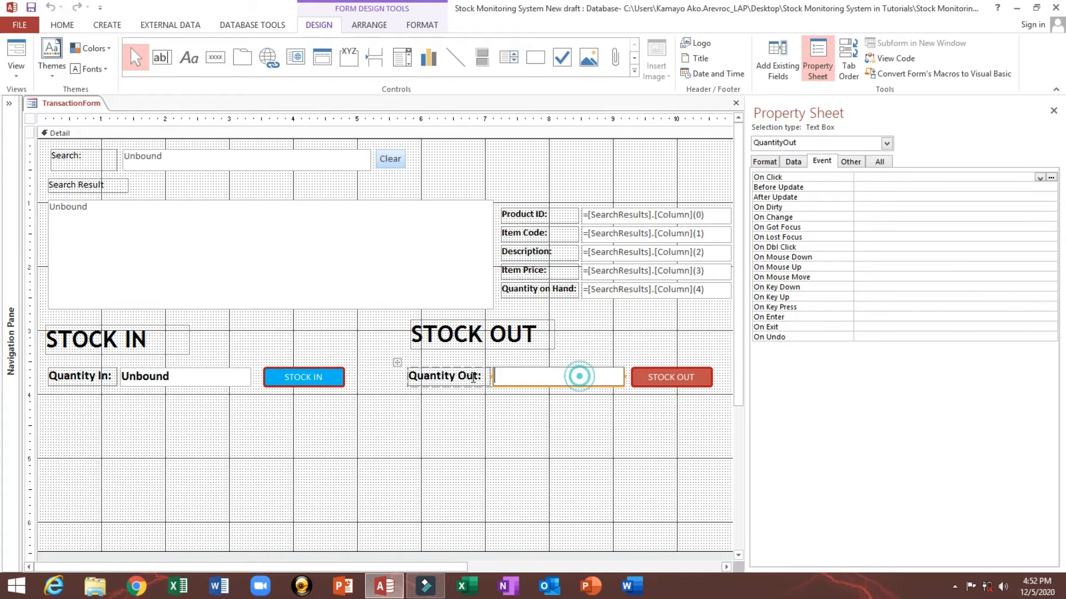
pyautogui.click(635, 340)
pyautogui.moveTo(553, 378); pyautogui.dragTo(554, 375)
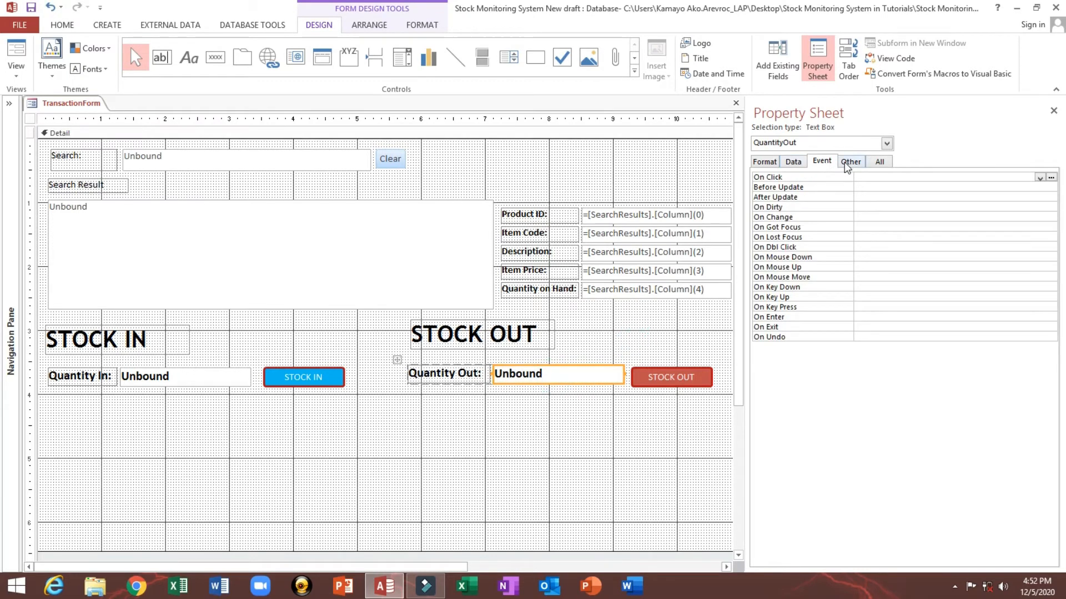
# Step: Check the Quantity Out text box's name and reopen the STOCK OUT button's event code
pyautogui.click(846, 166)
pyautogui.doubleClick(930, 178)
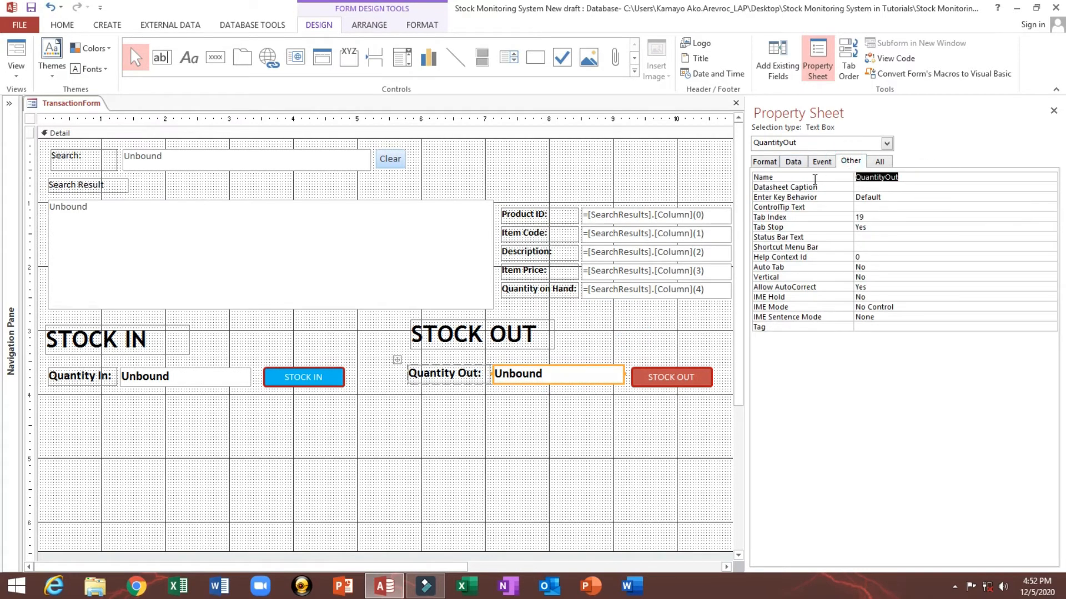
pyautogui.click(656, 383)
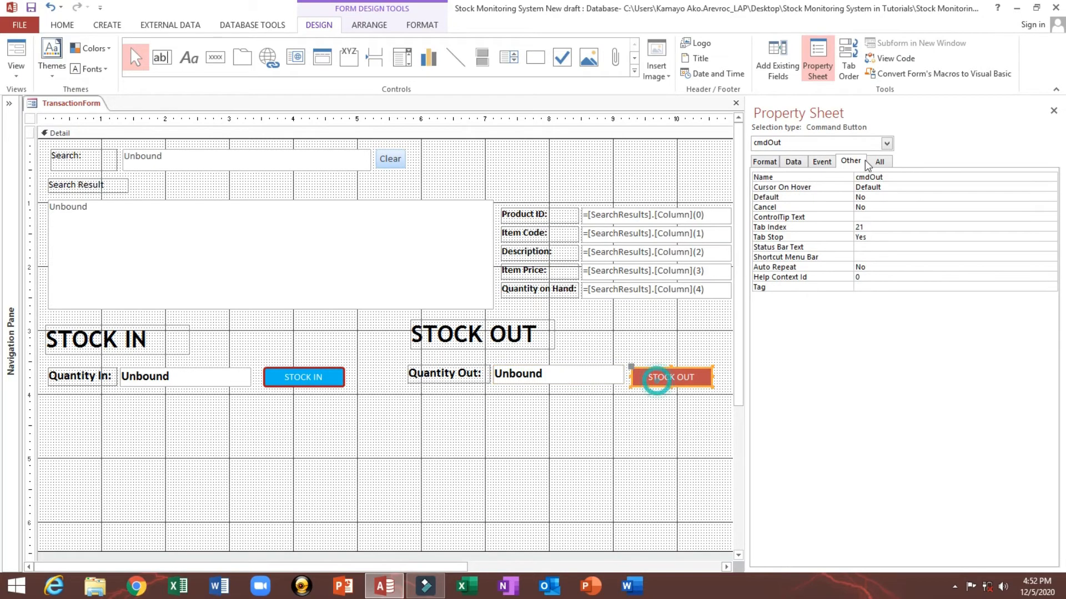
pyautogui.click(822, 162)
pyautogui.click(1052, 178)
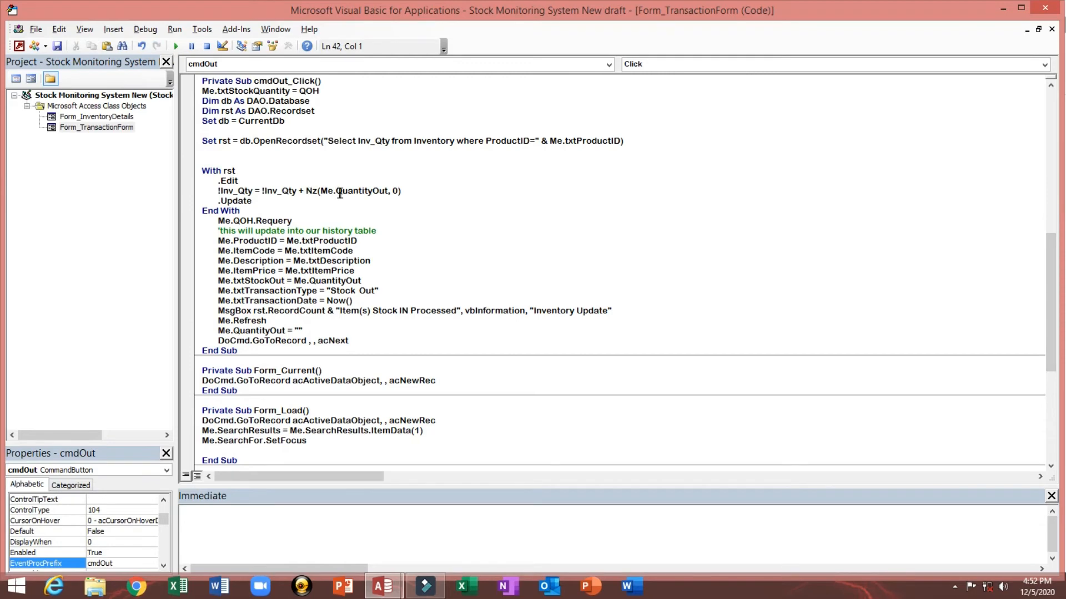
# Step: Change the inventory update to subtract the Quantity Out value from Inv_Qty and save the code
pyautogui.doubleClick(300, 191)
pyautogui.write('-')
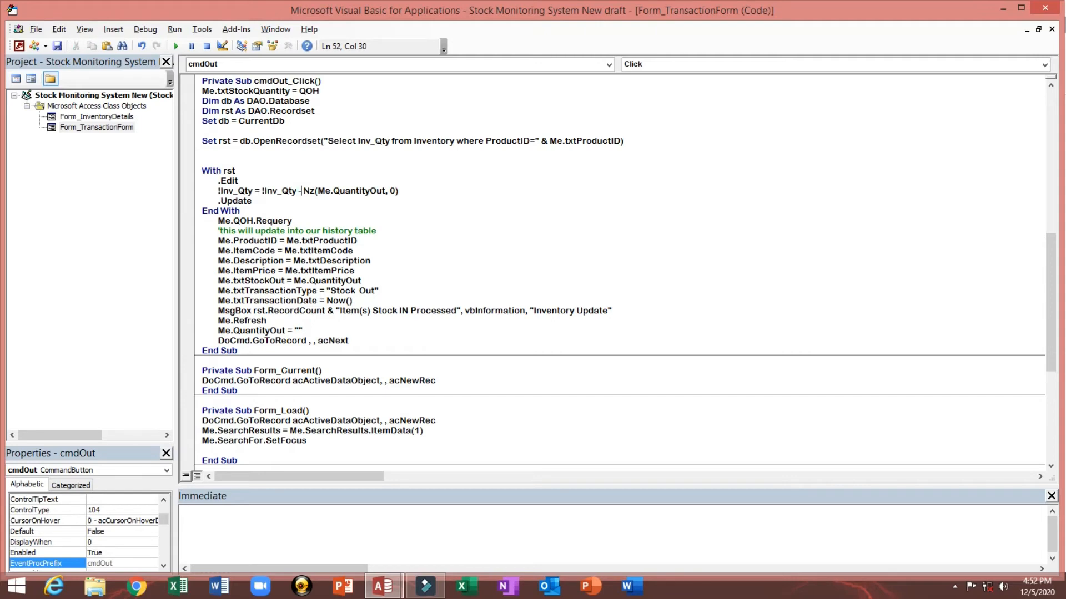
pyautogui.moveTo(261, 191); pyautogui.dragTo(393, 191)
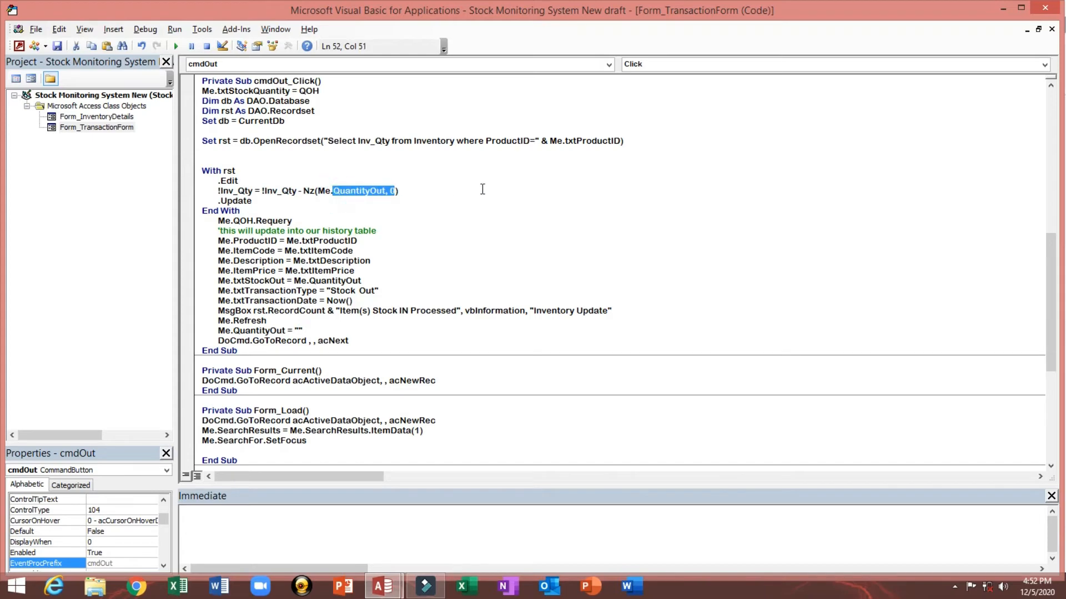
pyautogui.click(58, 47)
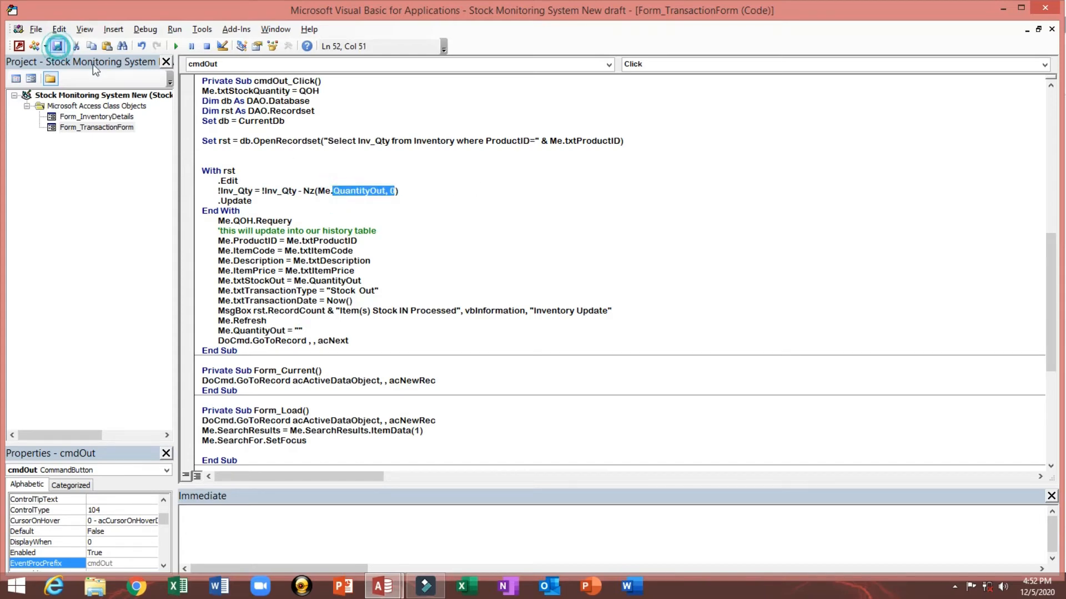
# Step: Review the history assignment lines in the cmdOut_Click procedure
pyautogui.click(216, 240)
pyautogui.moveTo(215, 240); pyautogui.dragTo(355, 248)
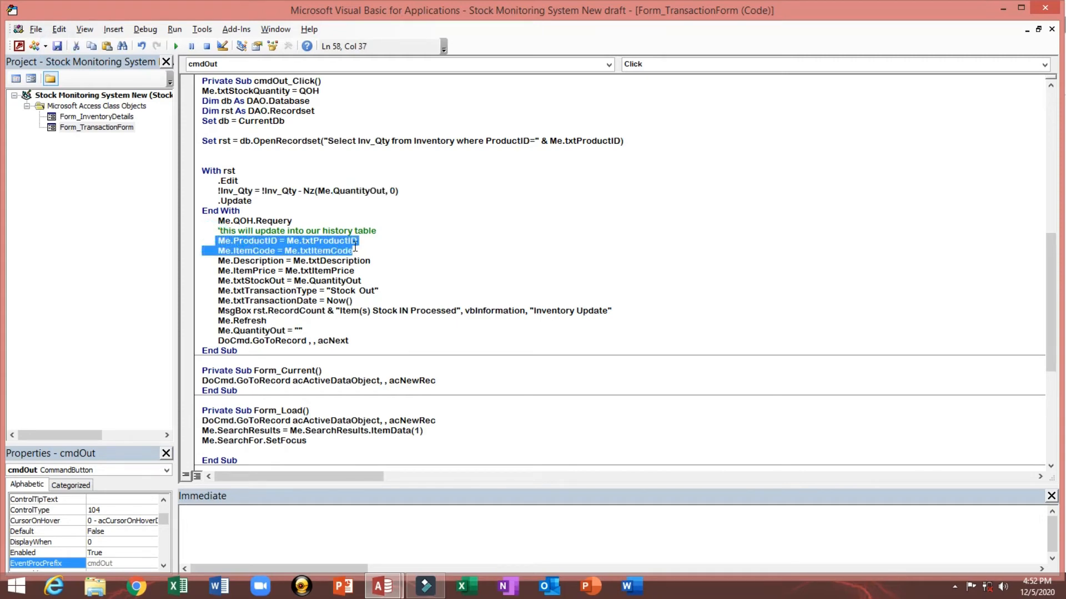
pyautogui.click(366, 262)
pyautogui.click(242, 283)
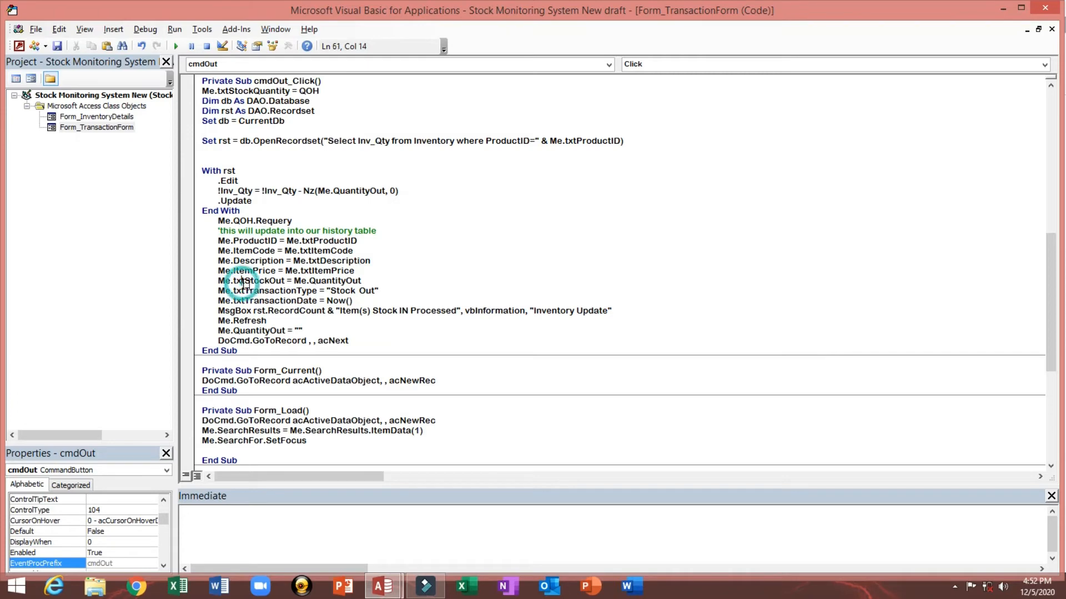
pyautogui.click(340, 292)
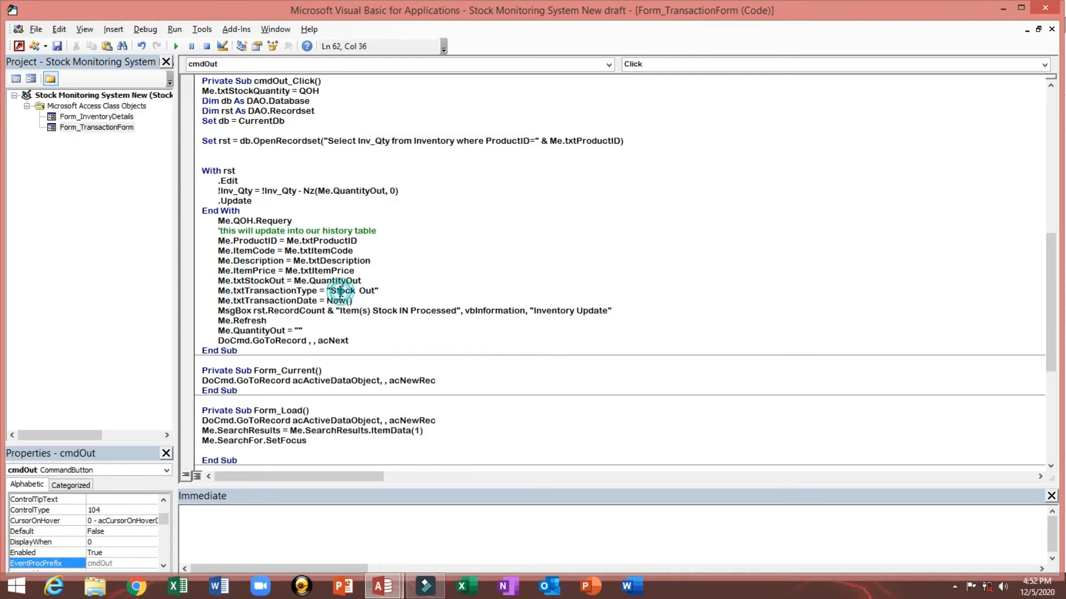
# Step: Change the message box text to "Item(s) Stock Out Processed"
pyautogui.click(305, 322)
pyautogui.moveTo(401, 313); pyautogui.dragTo(409, 311)
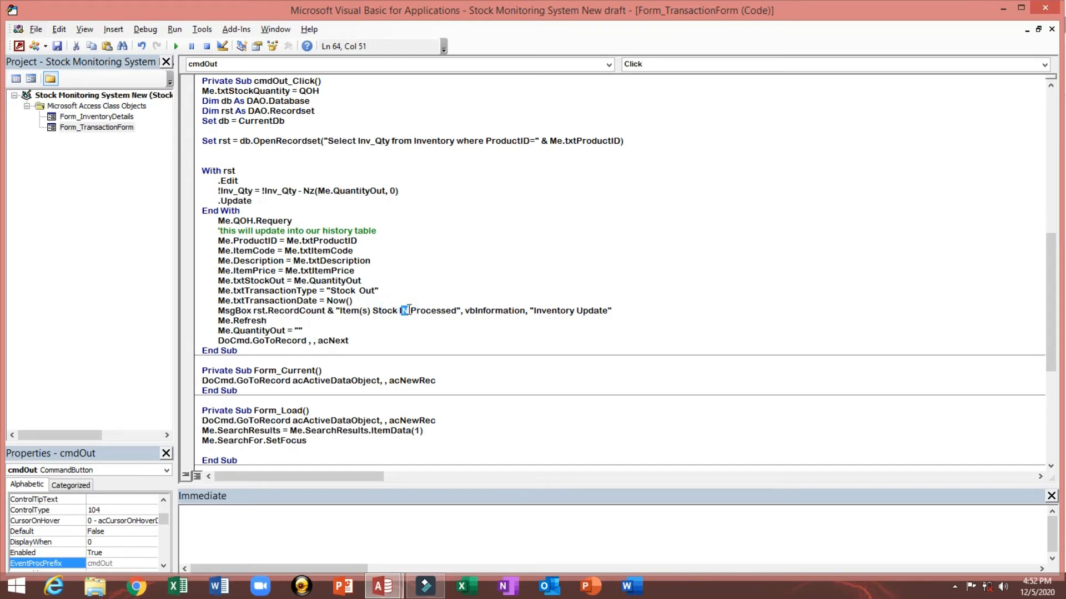
pyautogui.press('BackSpace')
pyautogui.press('BackSpace')
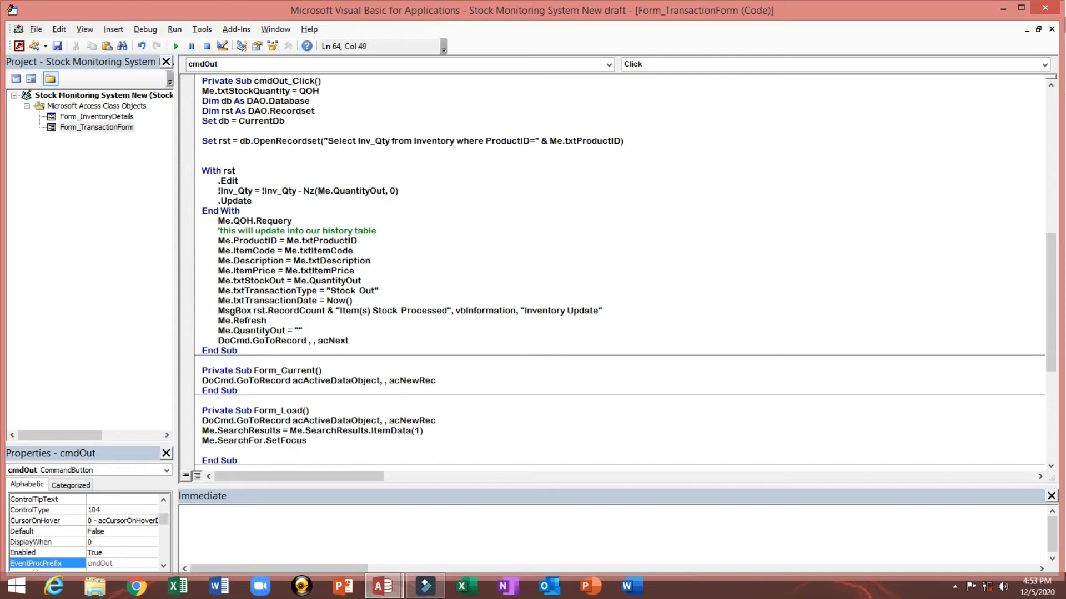
pyautogui.write('Out')
pyautogui.click(413, 264)
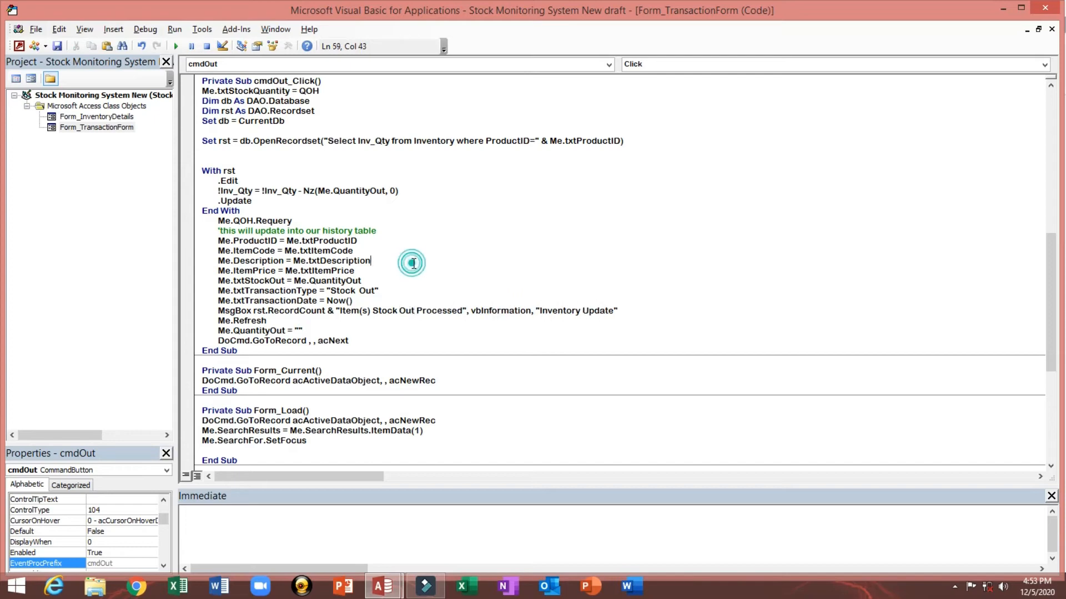
pyautogui.click(1047, 7)
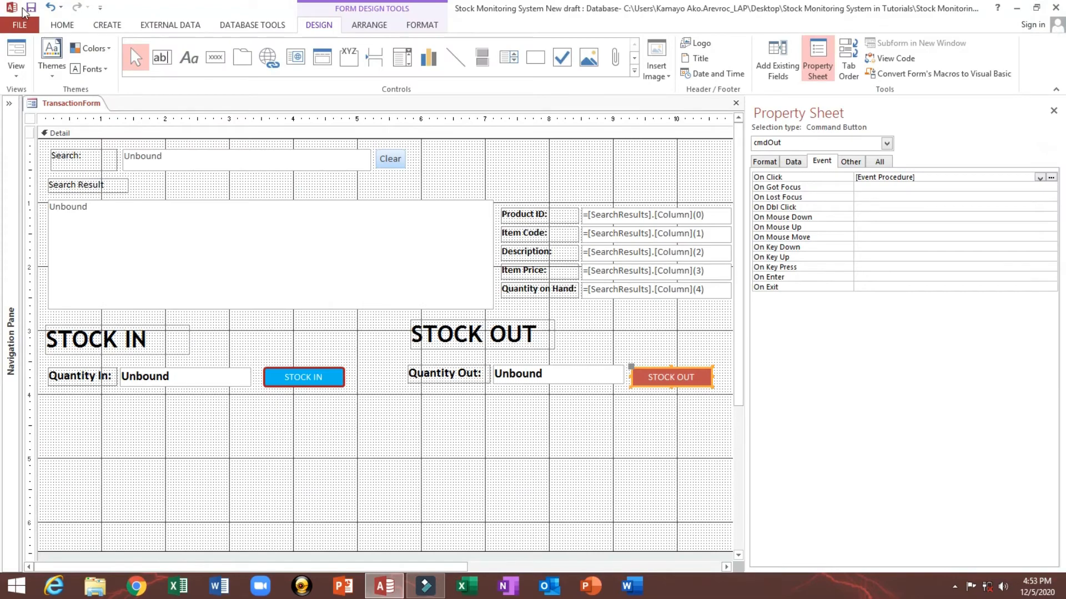
pyautogui.click(17, 56)
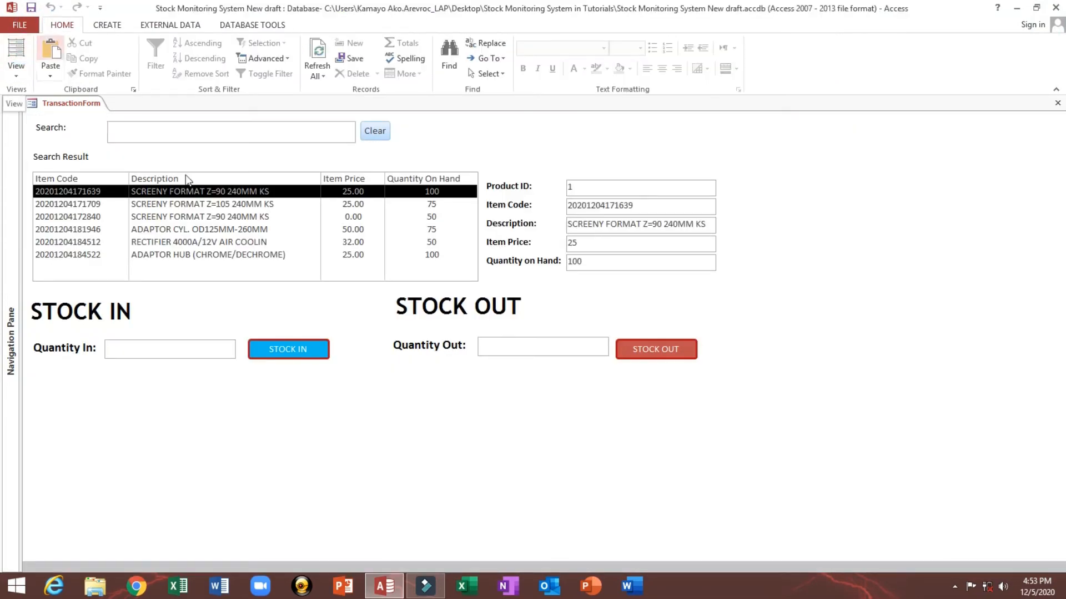
pyautogui.click(204, 218)
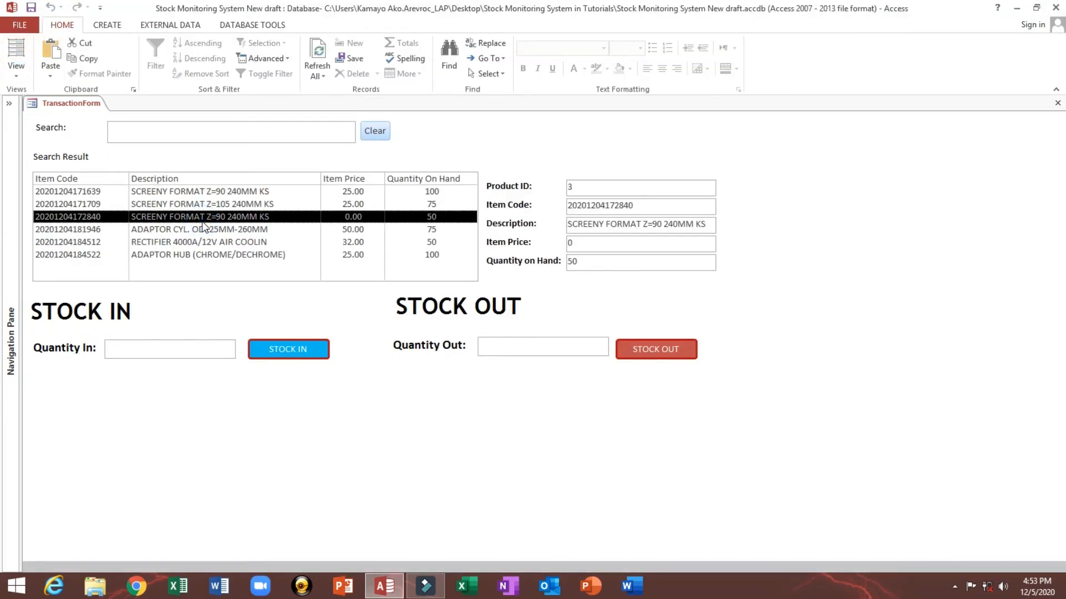
pyautogui.moveTo(599, 265); pyautogui.dragTo(542, 267)
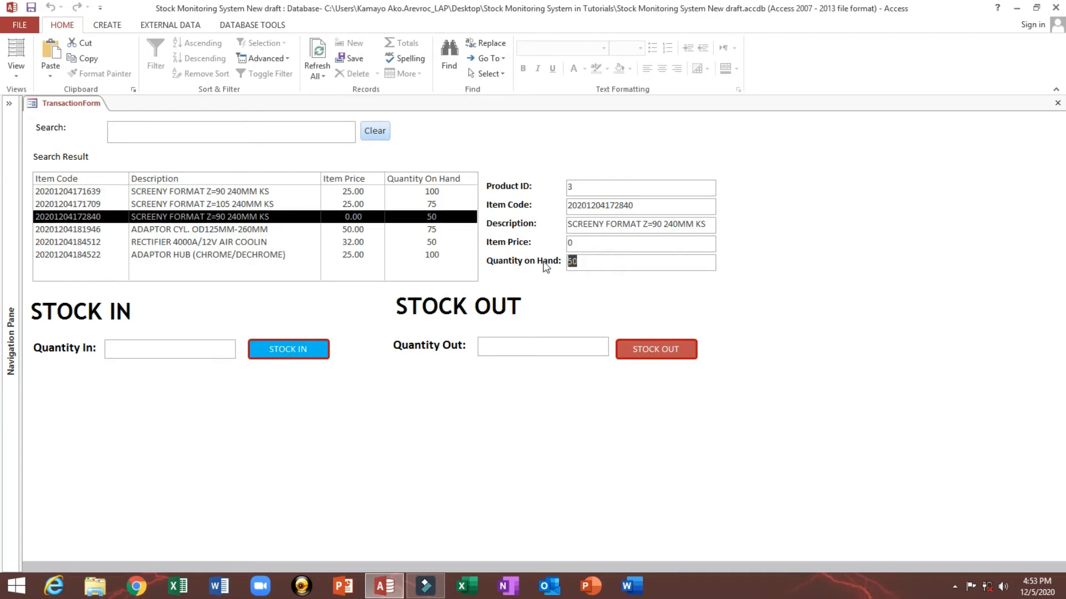
pyautogui.click(530, 351)
pyautogui.write('25')
pyautogui.click(652, 357)
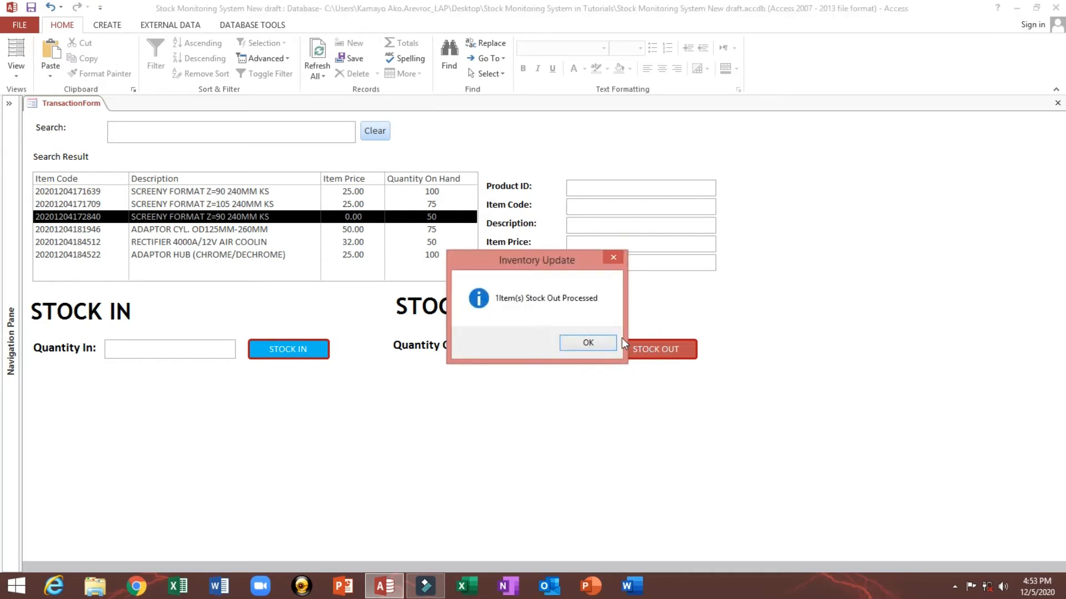
pyautogui.click(587, 344)
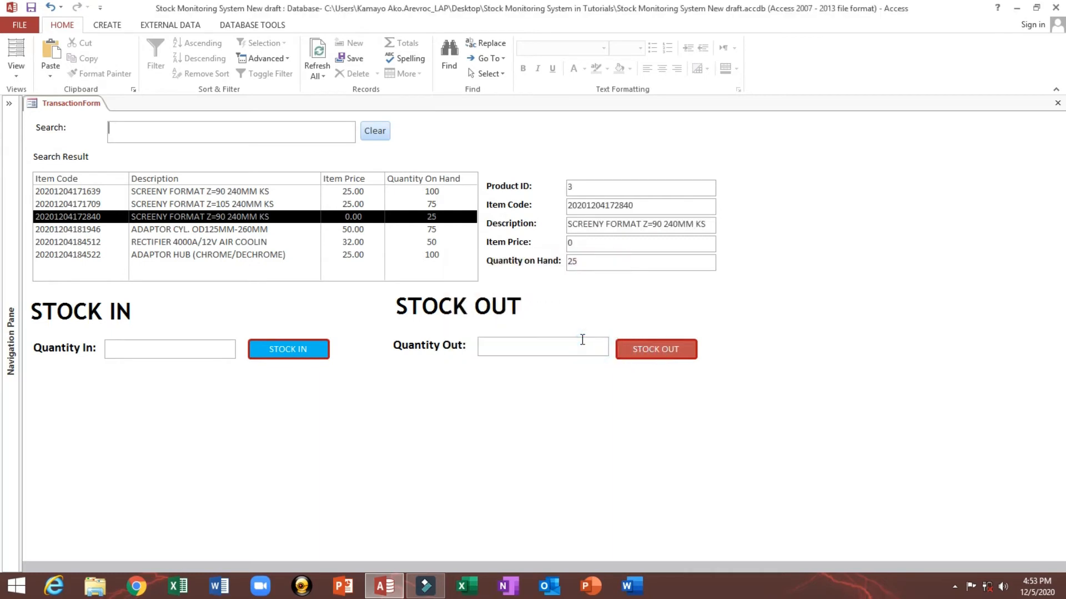
# Step: Select the RECTIFIER 4000A/12V AIR COOLIN item and stock out 20 units, acknowledging the confirmation
pyautogui.doubleClick(594, 262)
pyautogui.click(238, 244)
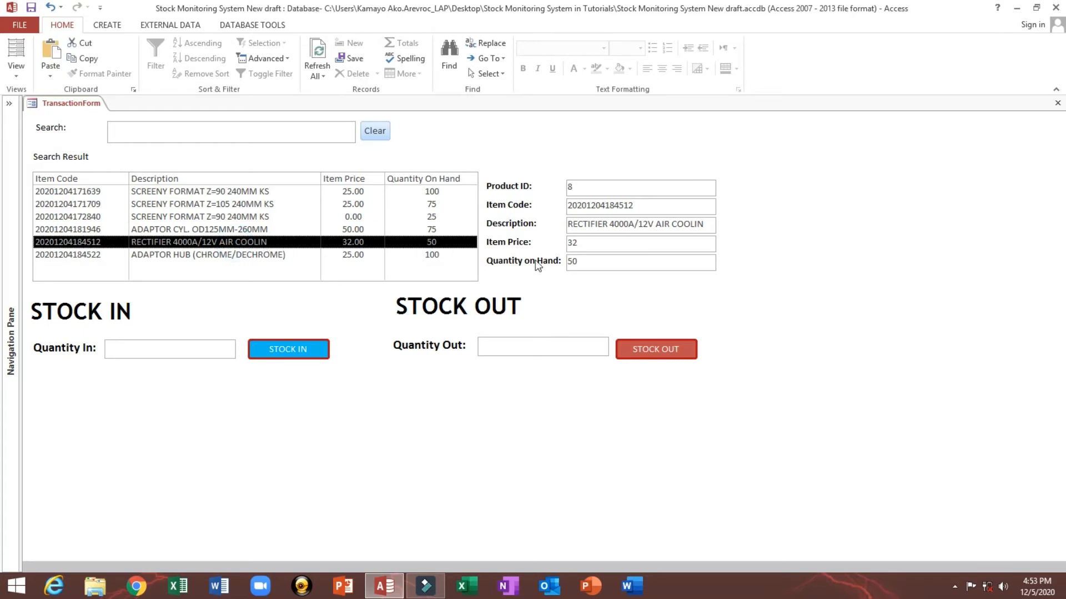
pyautogui.doubleClick(601, 262)
pyautogui.click(526, 348)
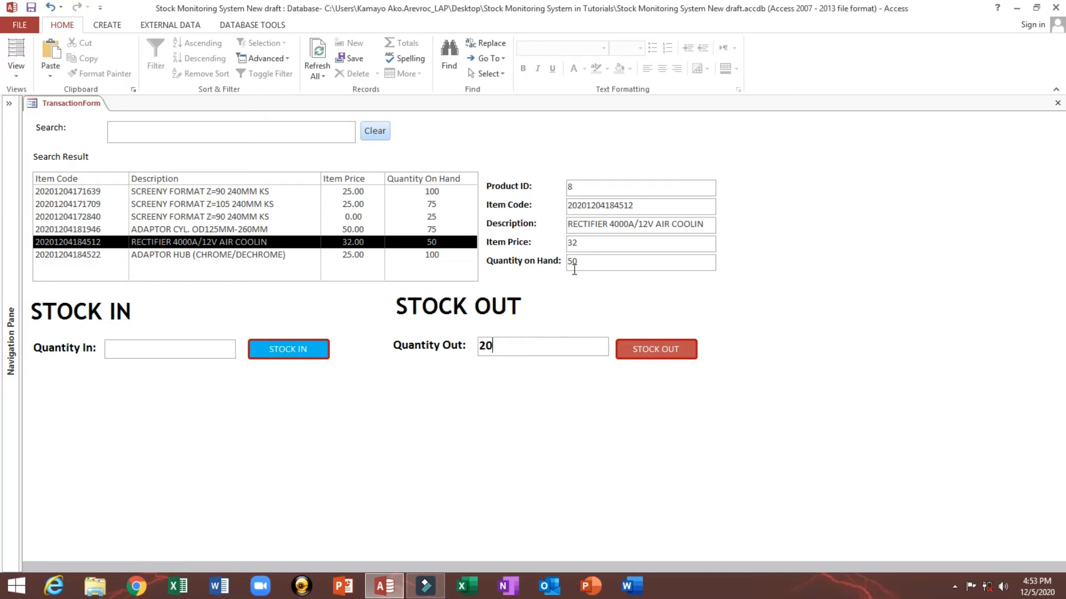
pyautogui.click(659, 353)
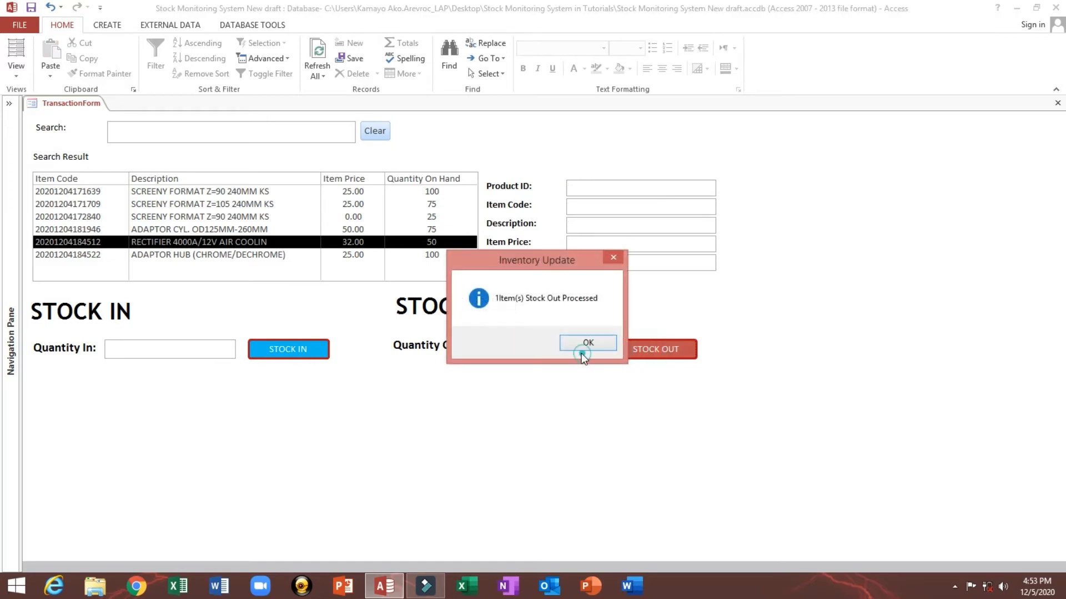
pyautogui.click(581, 348)
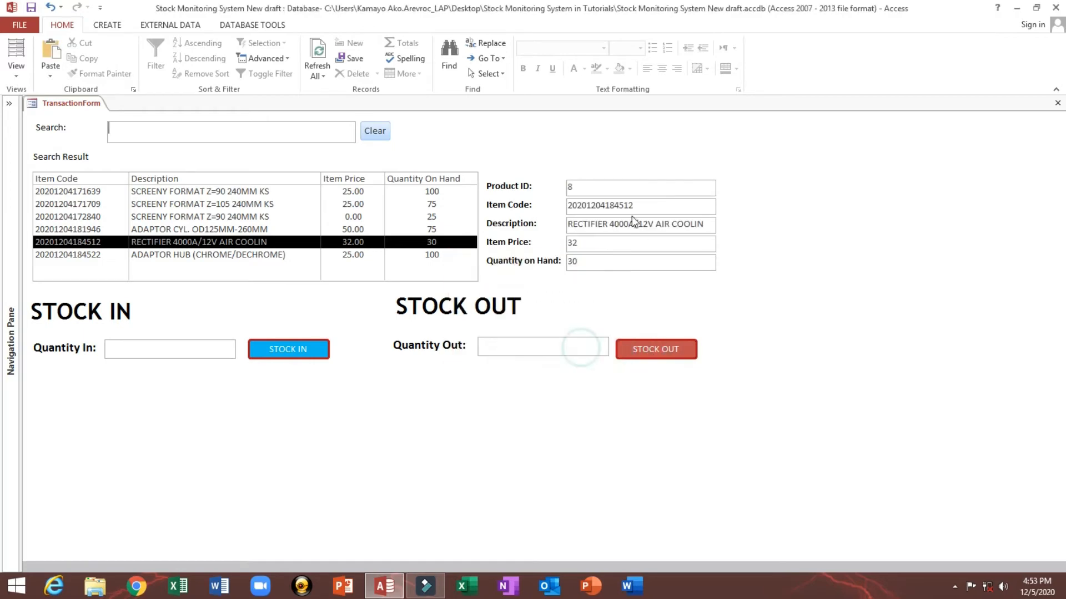
# Step: Switch the transaction form to Design View, expand the navigation pane, and close the form
pyautogui.rightClick(766, 225)
pyautogui.click(785, 260)
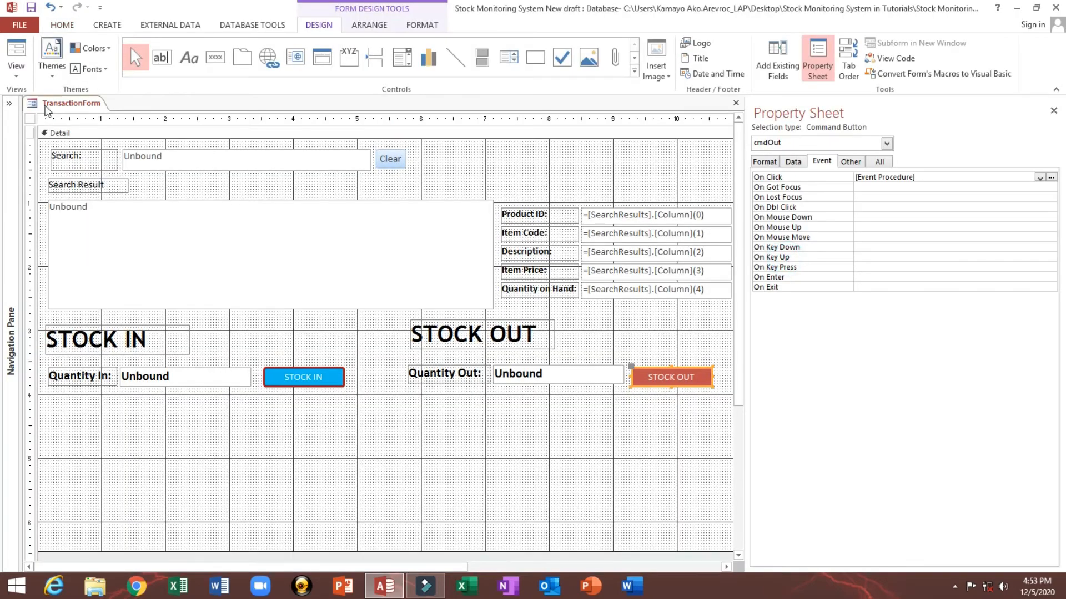
pyautogui.click(9, 104)
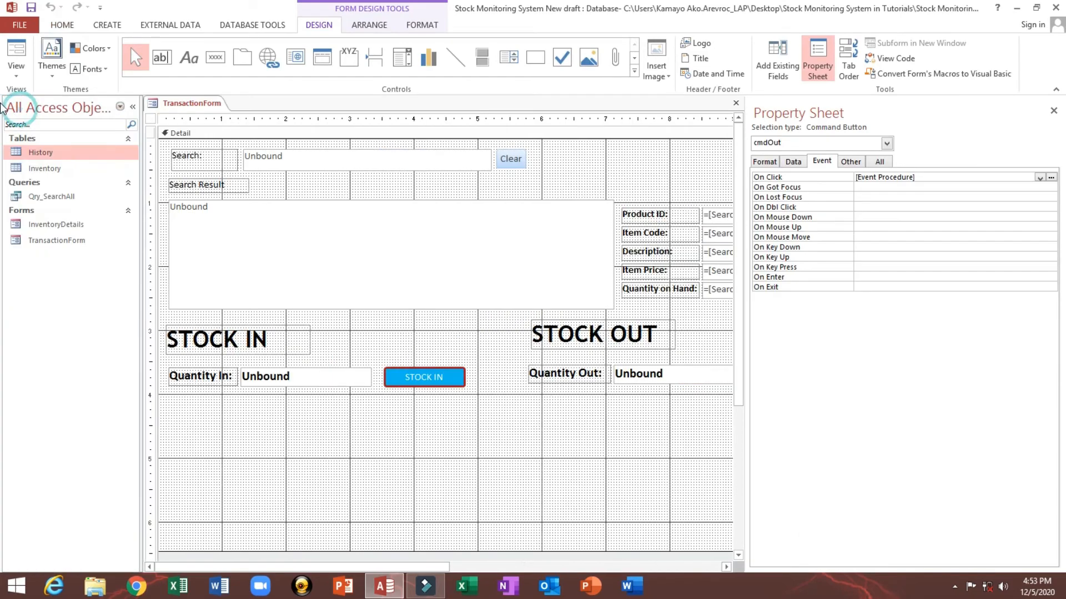
pyautogui.click(40, 155)
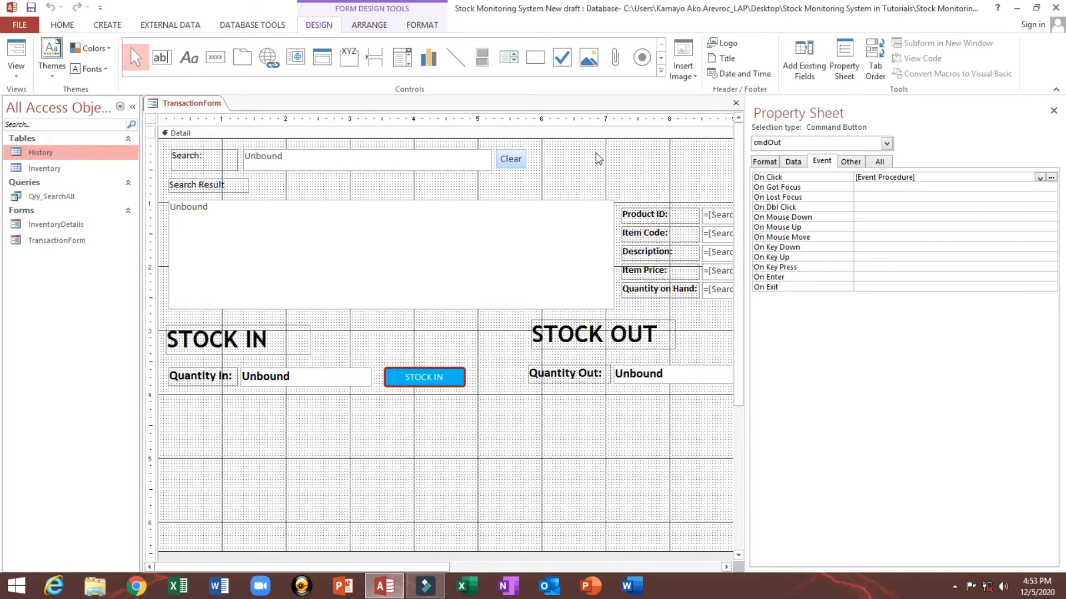
pyautogui.click(736, 103)
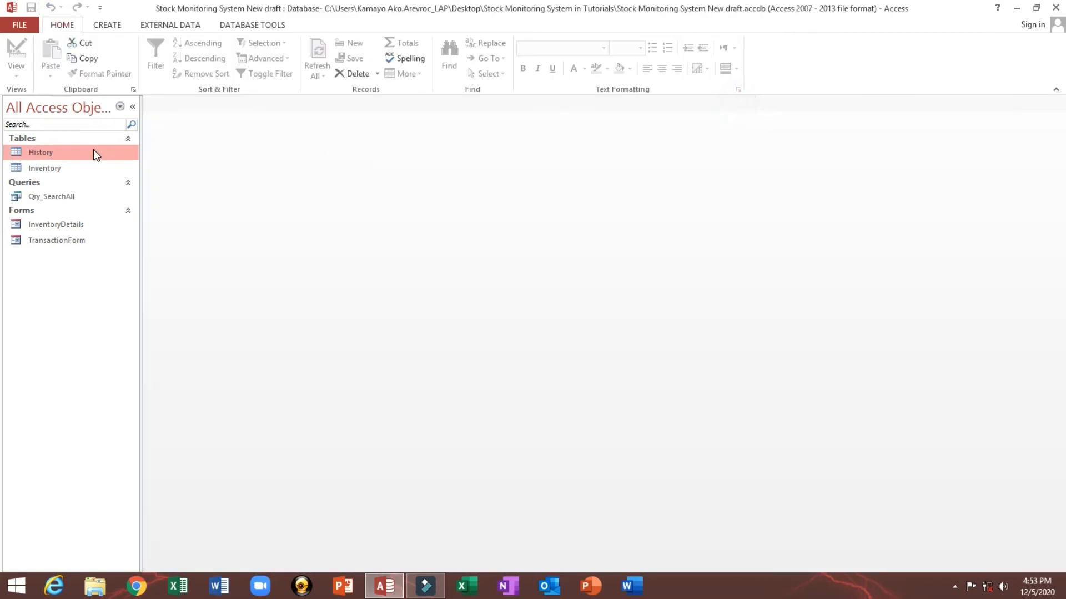
# Step: Open the History table and review the new Stock Out transaction records, widening the quantity columns
pyautogui.doubleClick(44, 150)
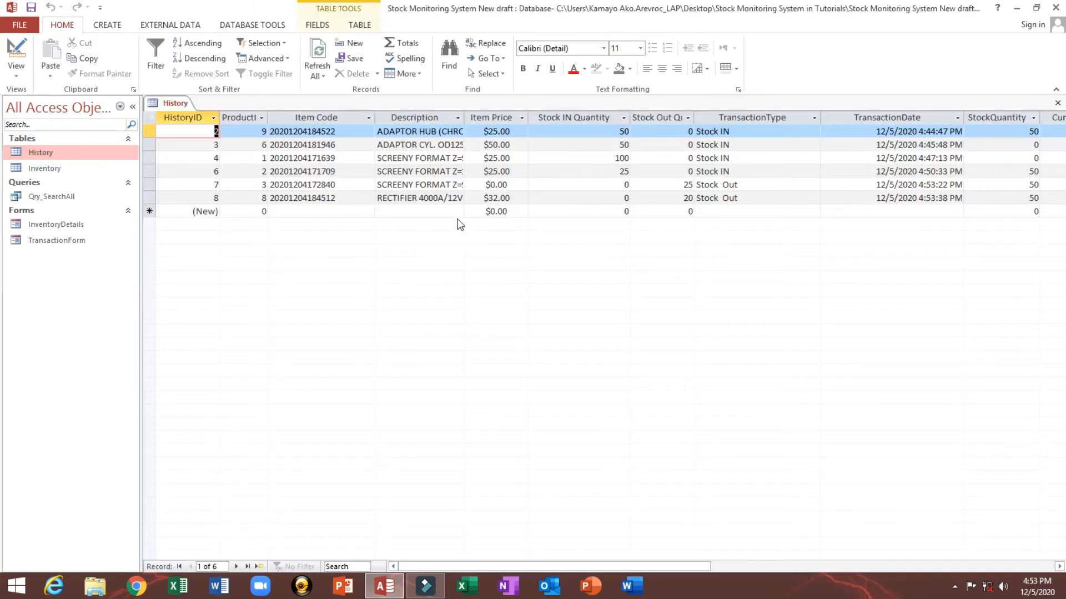
pyautogui.moveTo(418, 566); pyautogui.dragTo(543, 565)
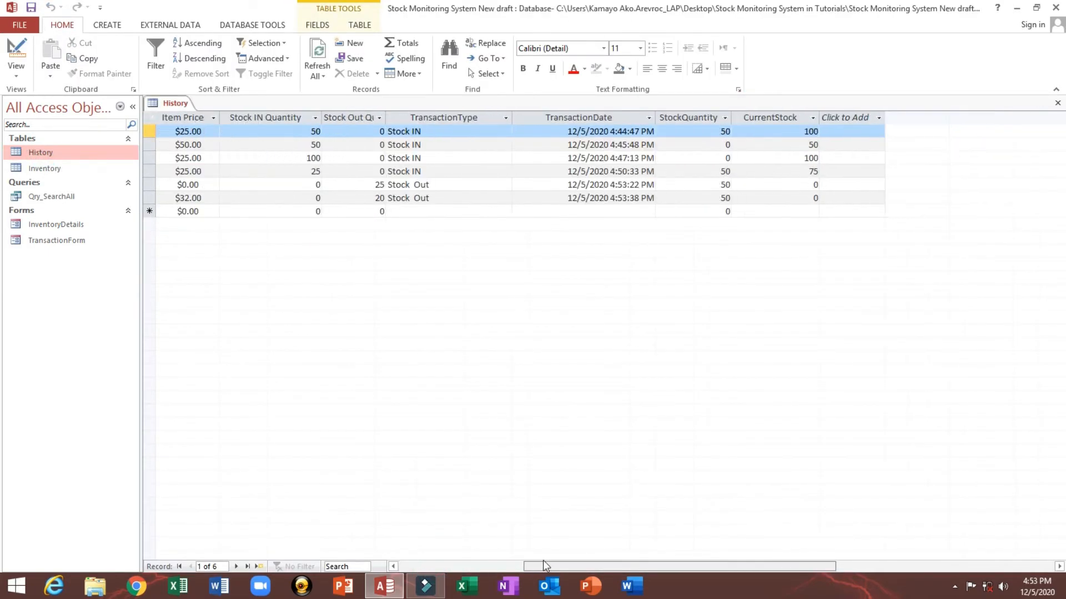
pyautogui.click(428, 115)
pyautogui.moveTo(148, 183); pyautogui.dragTo(150, 191)
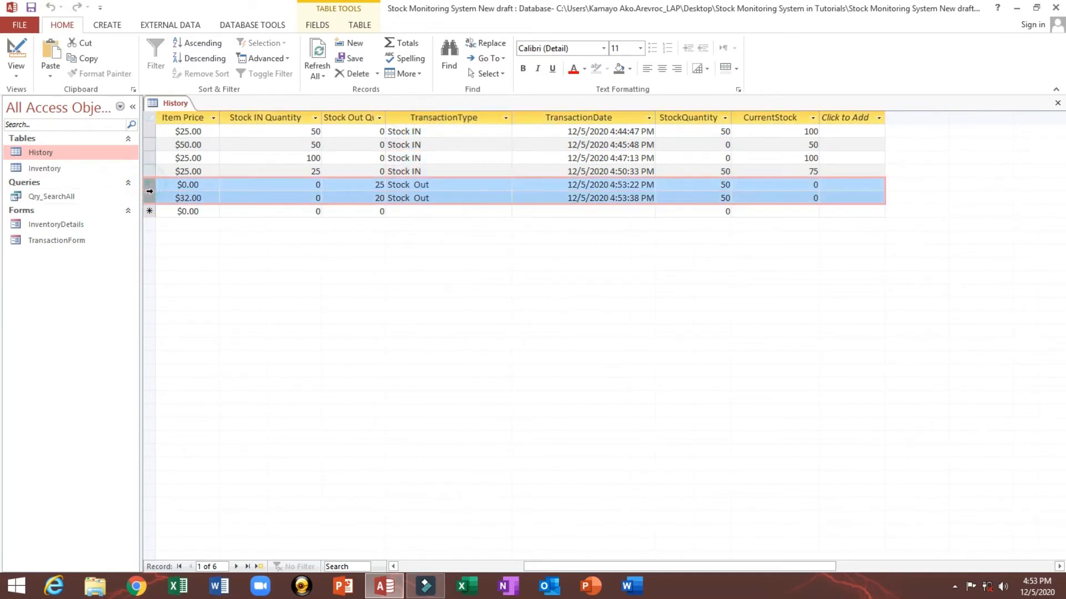
pyautogui.click(436, 185)
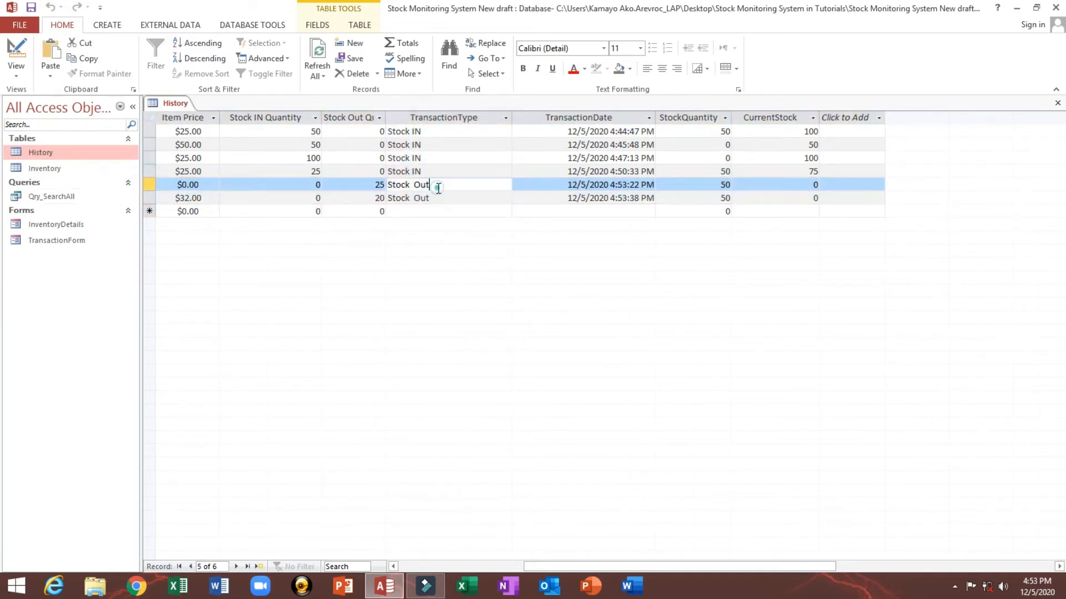
pyautogui.click(362, 185)
pyautogui.moveTo(385, 118); pyautogui.dragTo(419, 116)
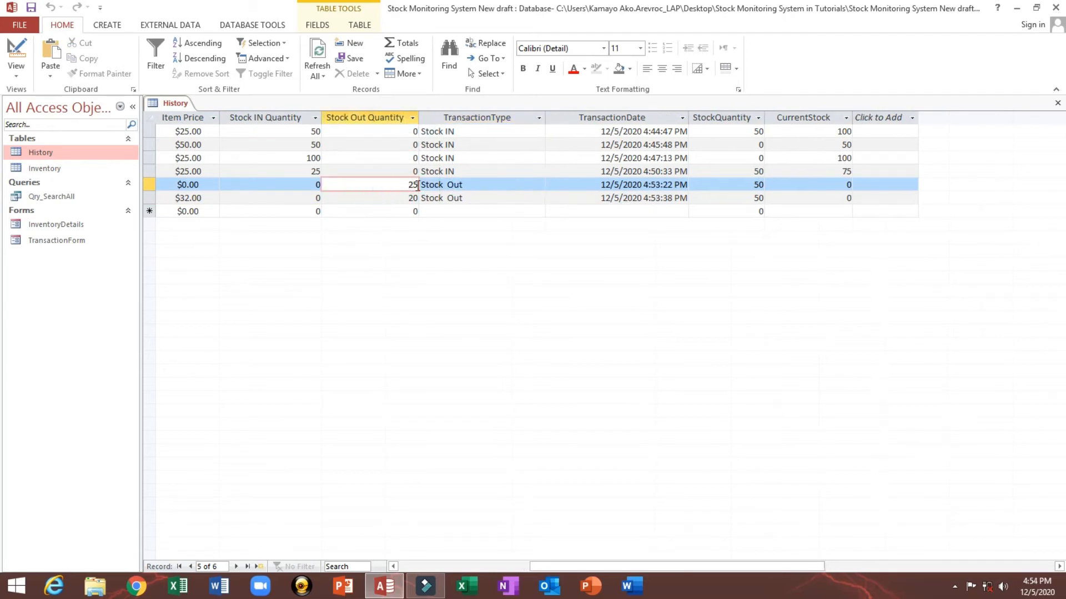
pyautogui.press('Down')
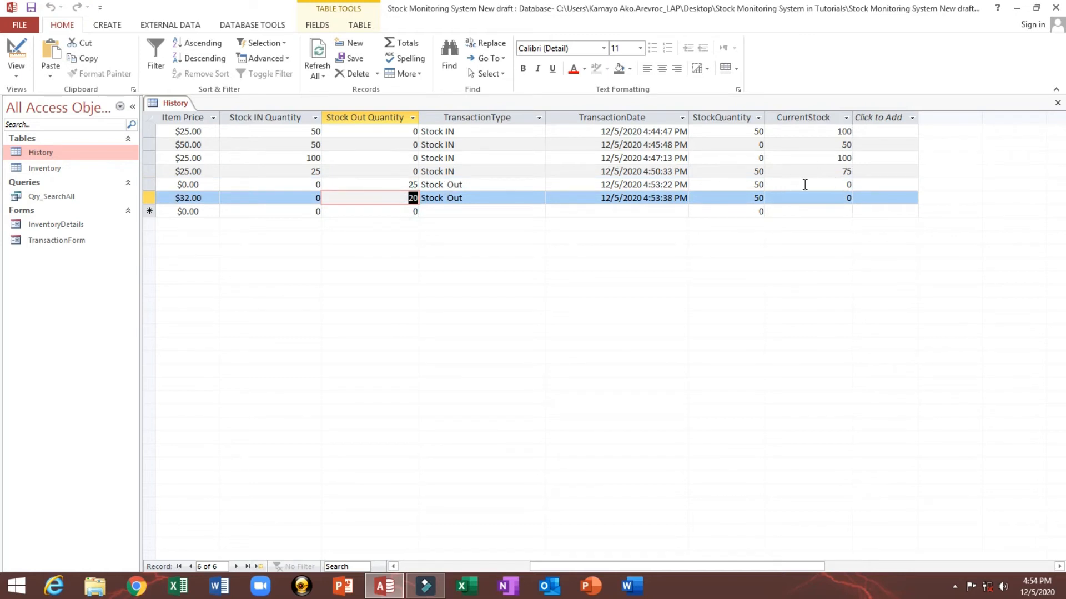
pyautogui.click(745, 185)
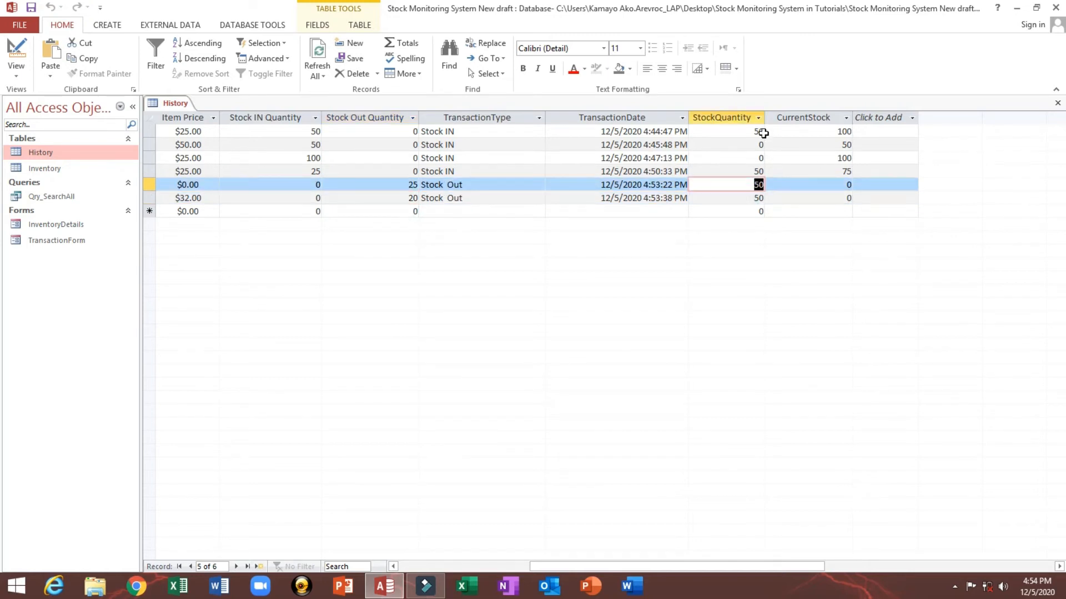
pyautogui.moveTo(765, 117); pyautogui.dragTo(771, 117)
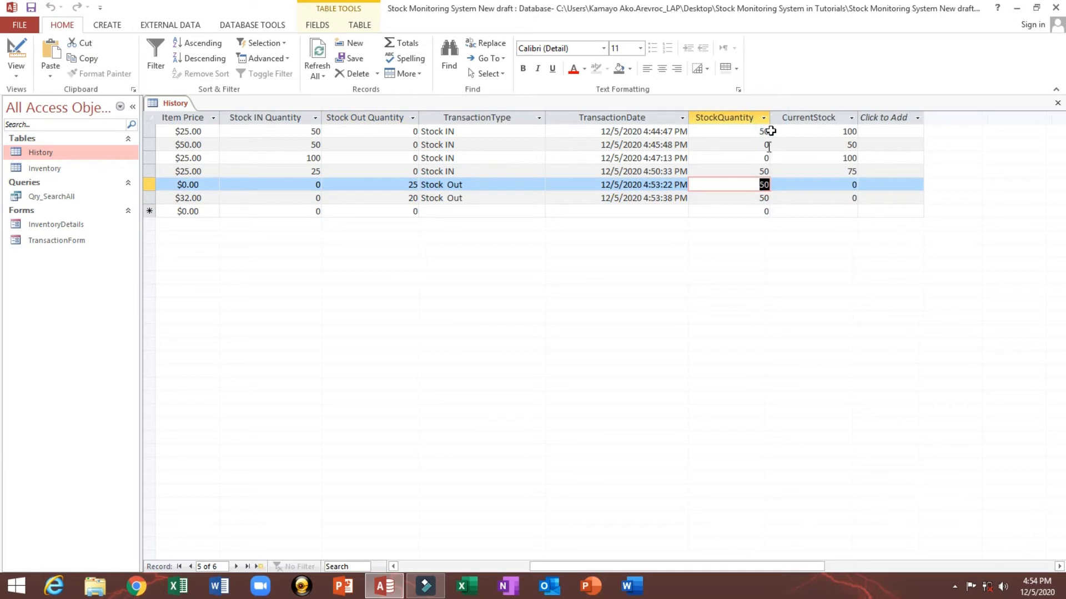
pyautogui.click(746, 188)
pyautogui.moveTo(747, 188); pyautogui.dragTo(775, 181)
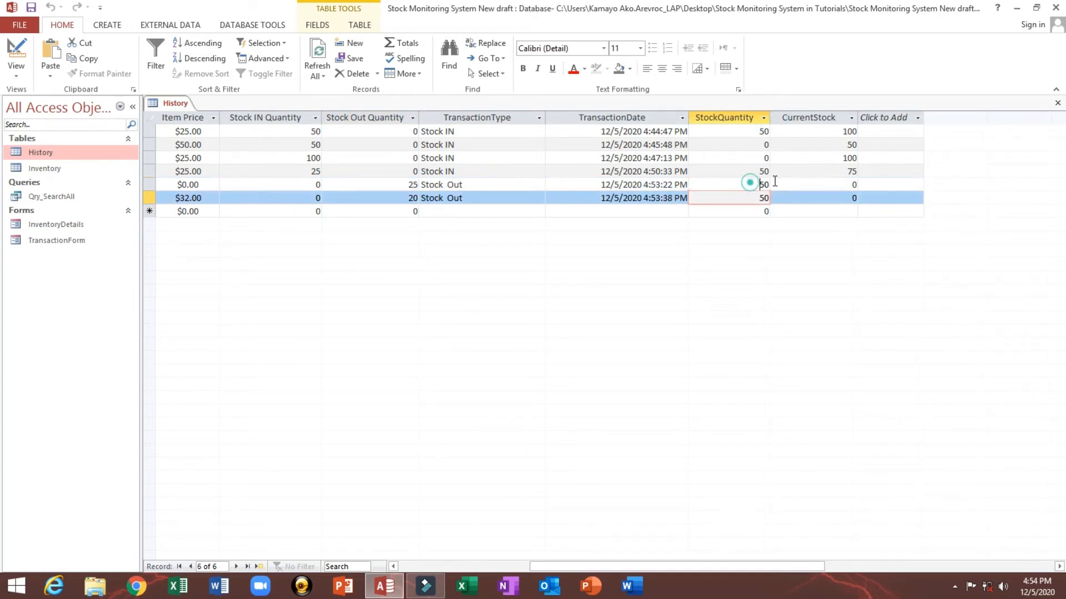
# Step: Close the History table and reopen TransactionForm with the navigation pane collapsed
pyautogui.rightClick(187, 102)
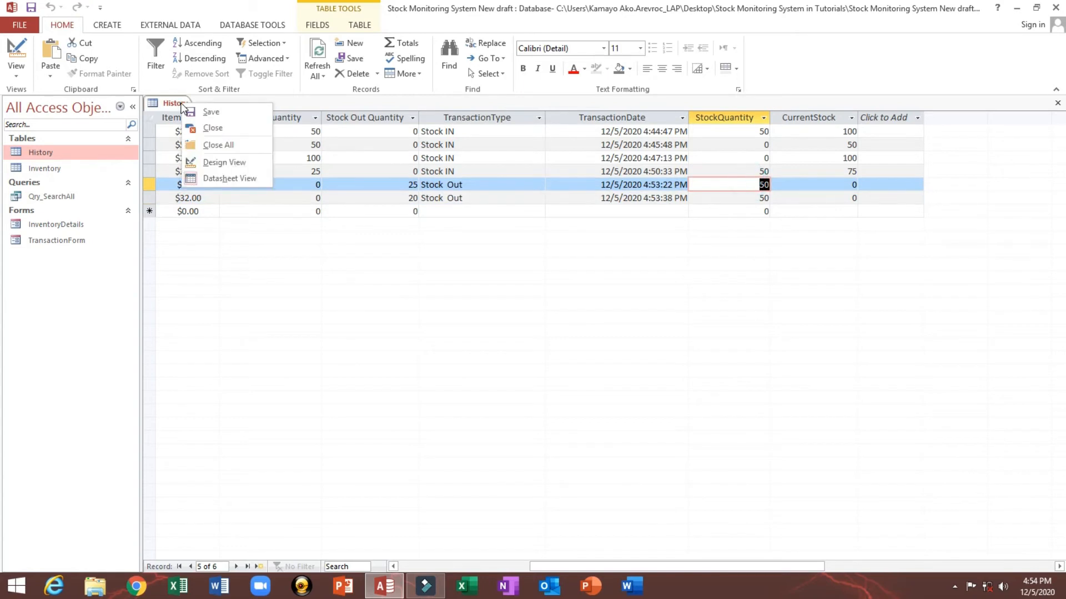
pyautogui.click(201, 130)
pyautogui.click(484, 330)
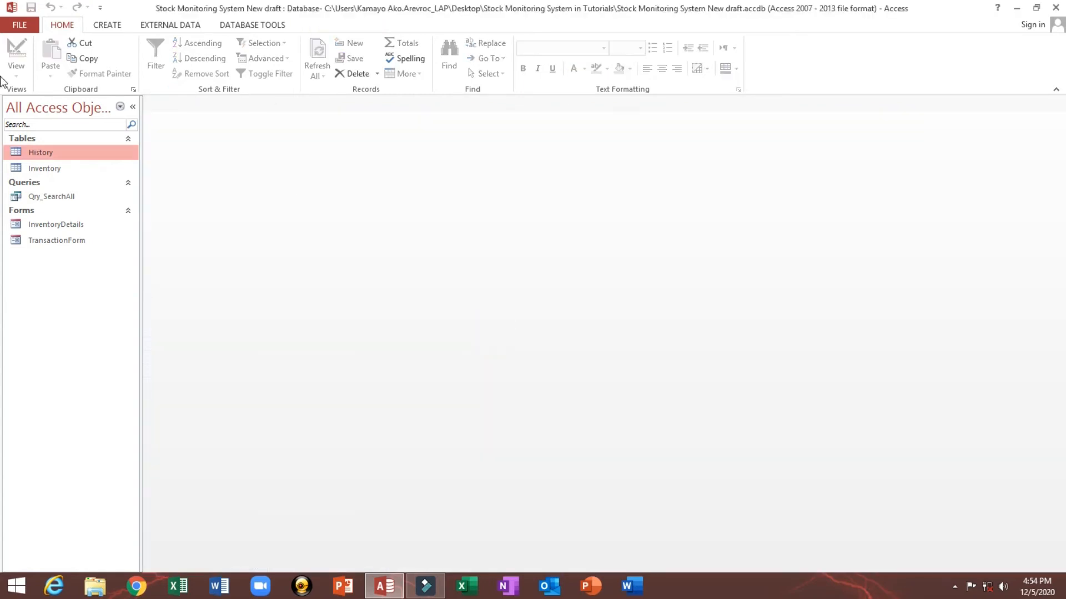
pyautogui.doubleClick(66, 242)
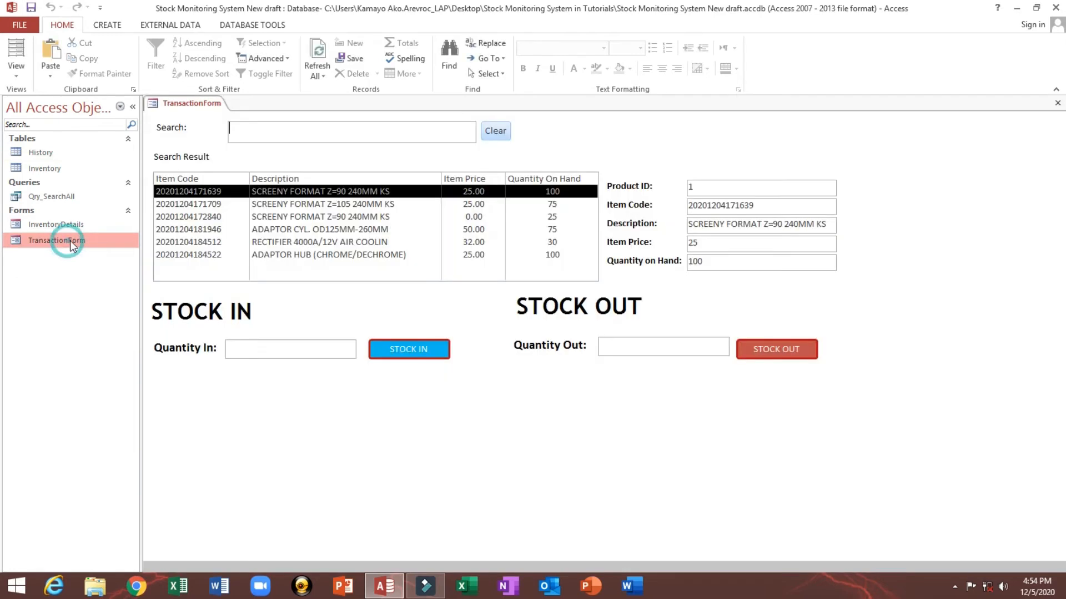
pyautogui.click(133, 107)
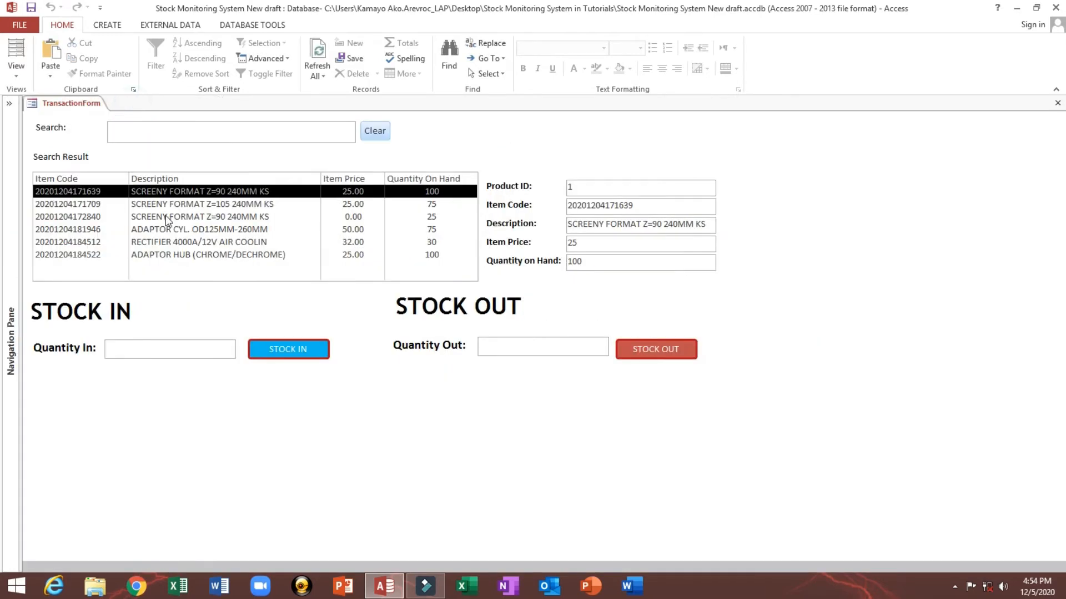
# Step: Search the items for "84" and select the ADAPTOR HUB (CHROME/DECHROME) item
pyautogui.click(175, 255)
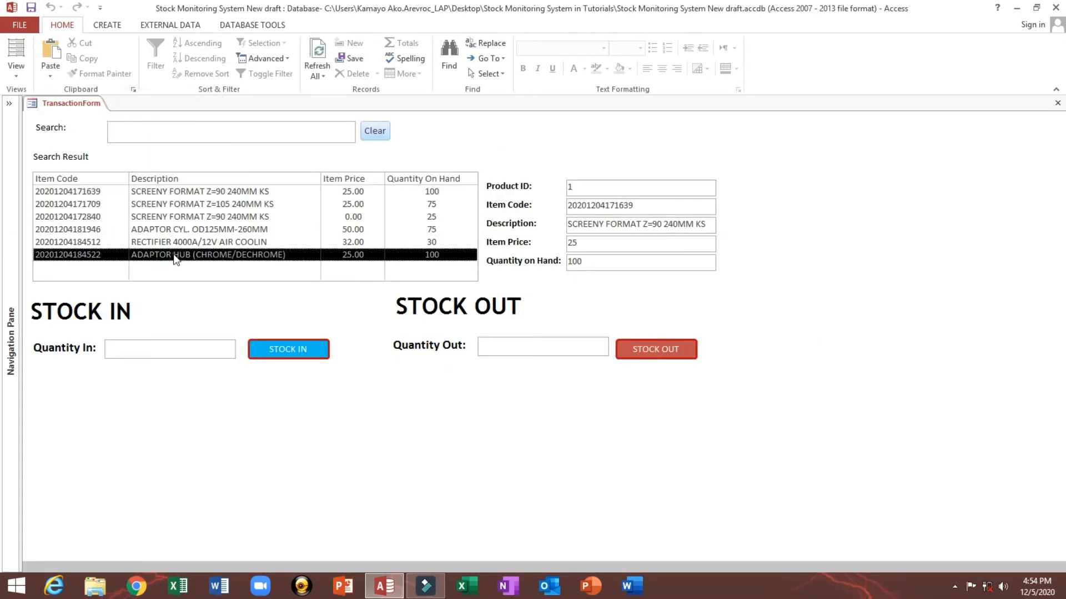
pyautogui.click(192, 128)
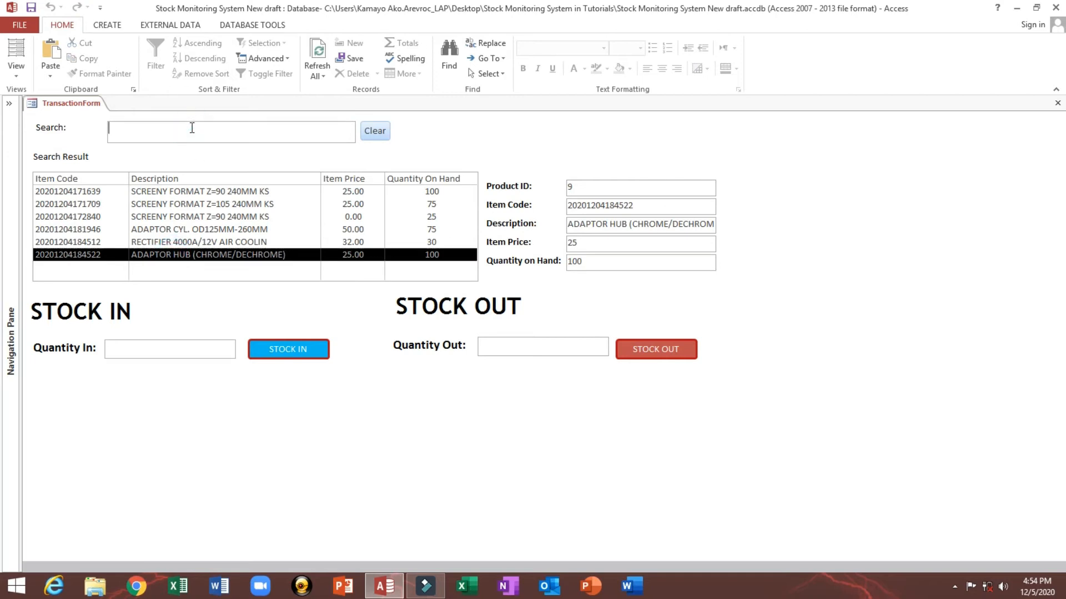
pyautogui.write('84')
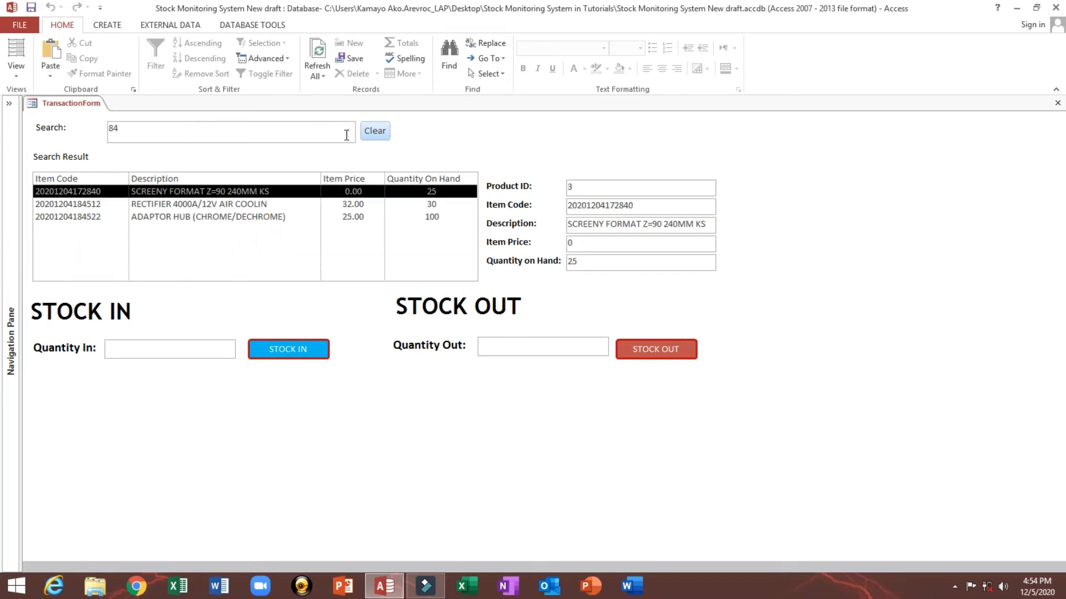
pyautogui.click(372, 132)
pyautogui.click(185, 126)
pyautogui.write('8')
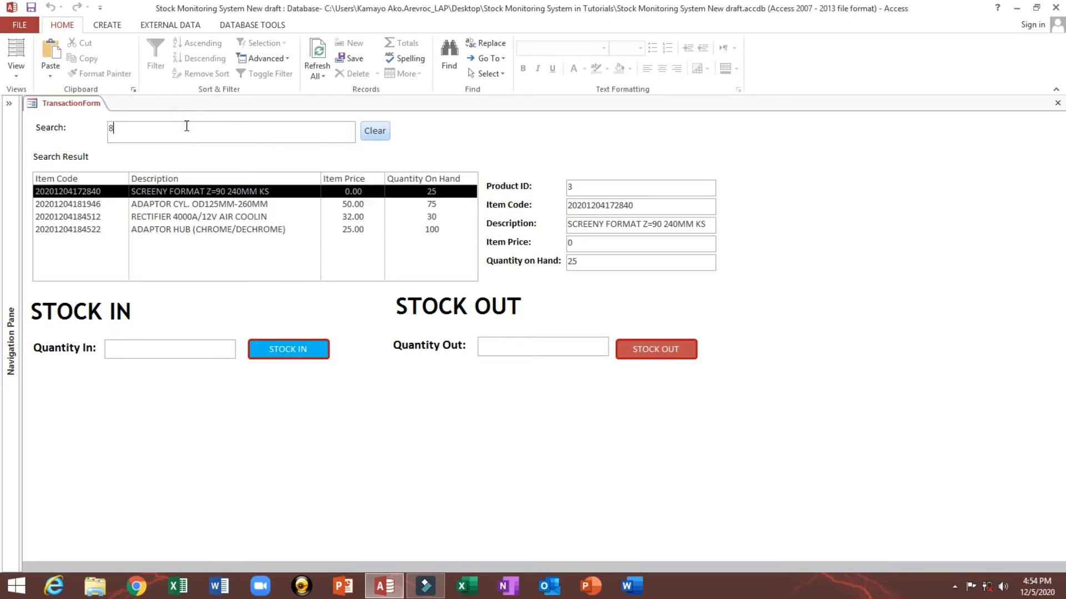
pyautogui.write('4')
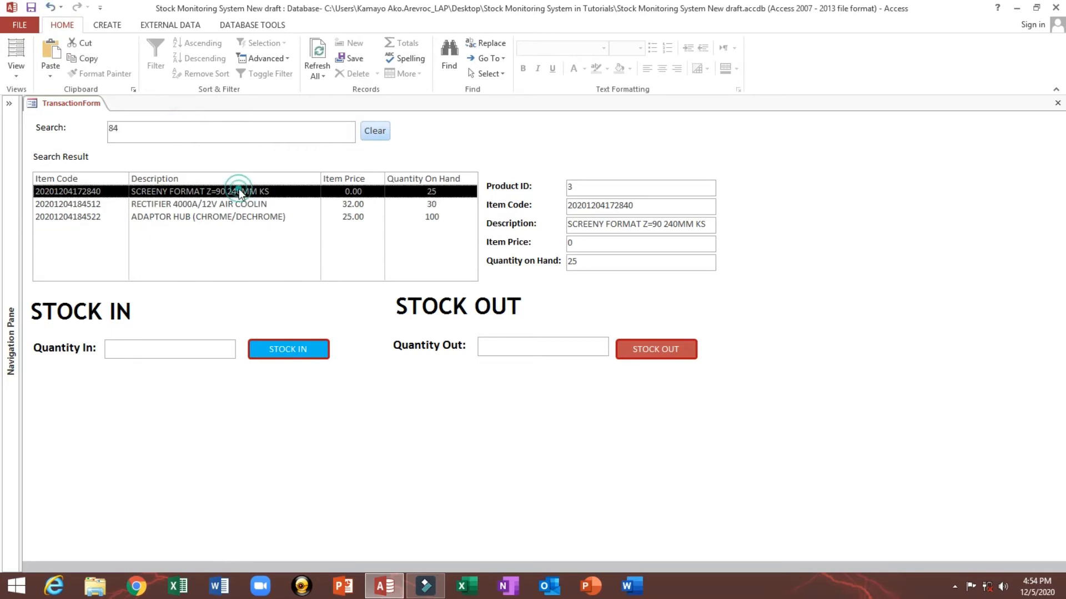
pyautogui.click(235, 220)
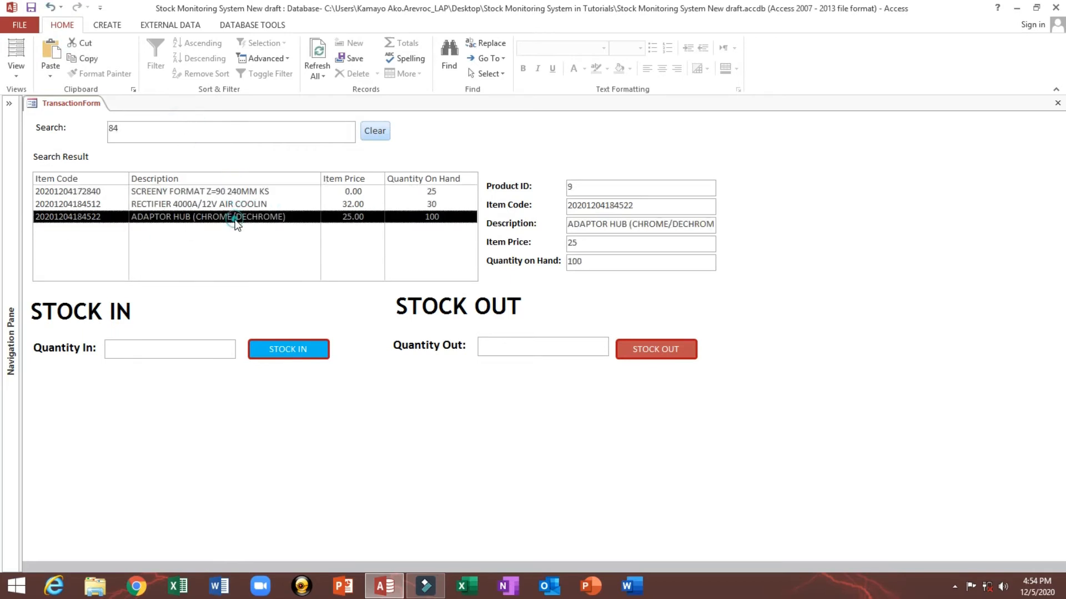
# Step: Try to stock out 50 units of the ADAPTOR HUB item and end the run-time error
pyautogui.doubleClick(603, 263)
pyautogui.click(514, 354)
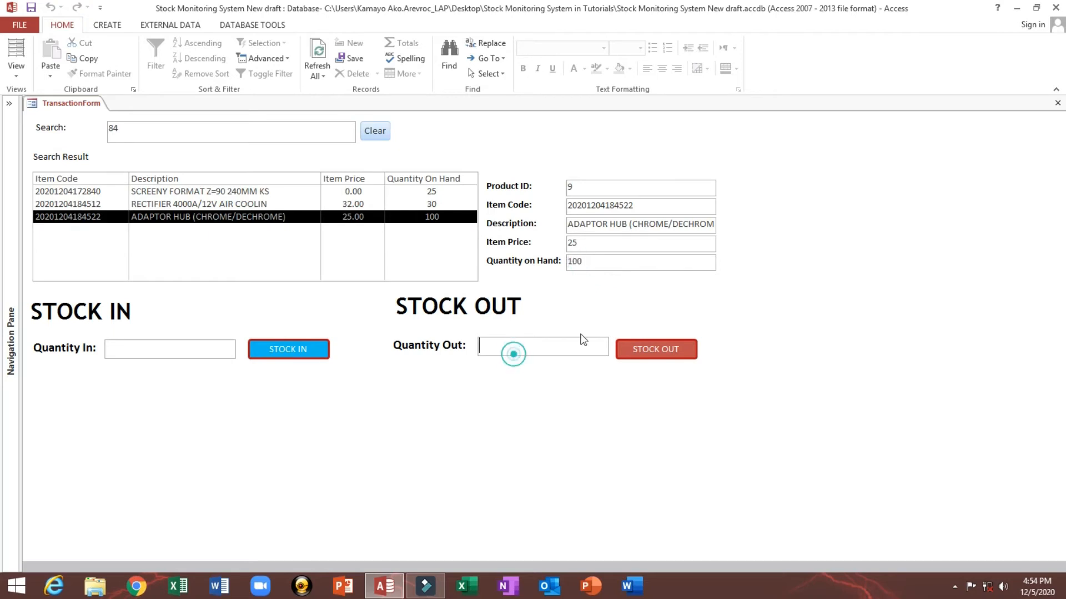
pyautogui.write('50')
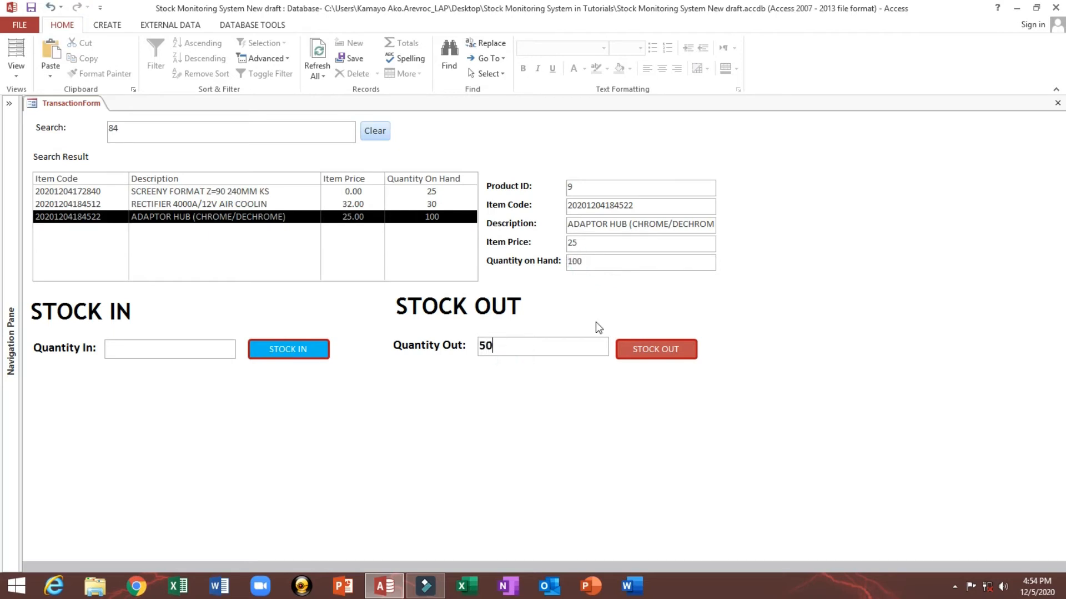
pyautogui.click(636, 352)
pyautogui.click(574, 345)
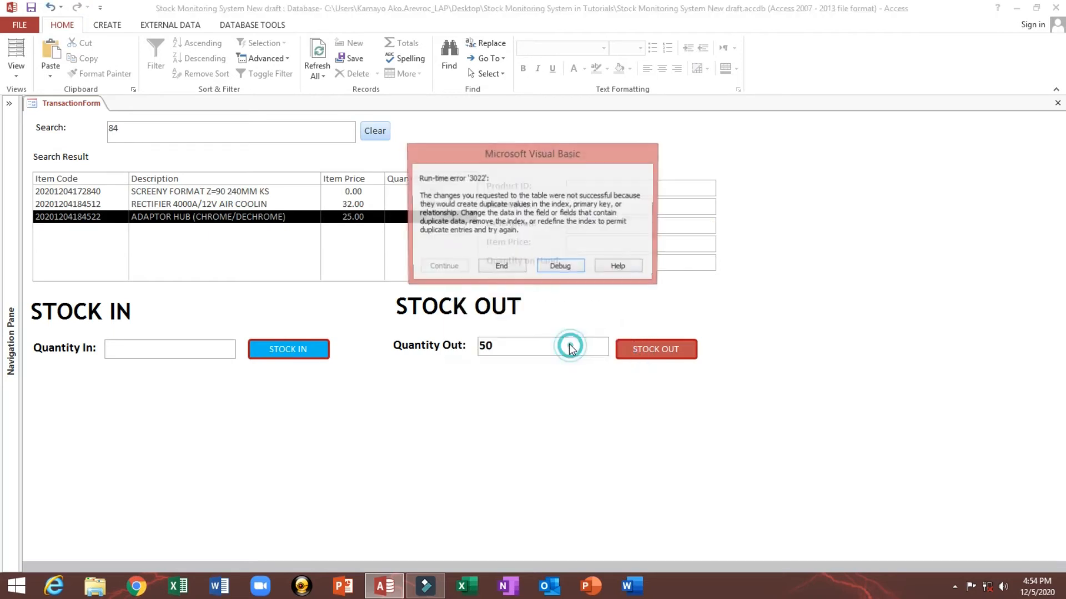
pyautogui.click(503, 269)
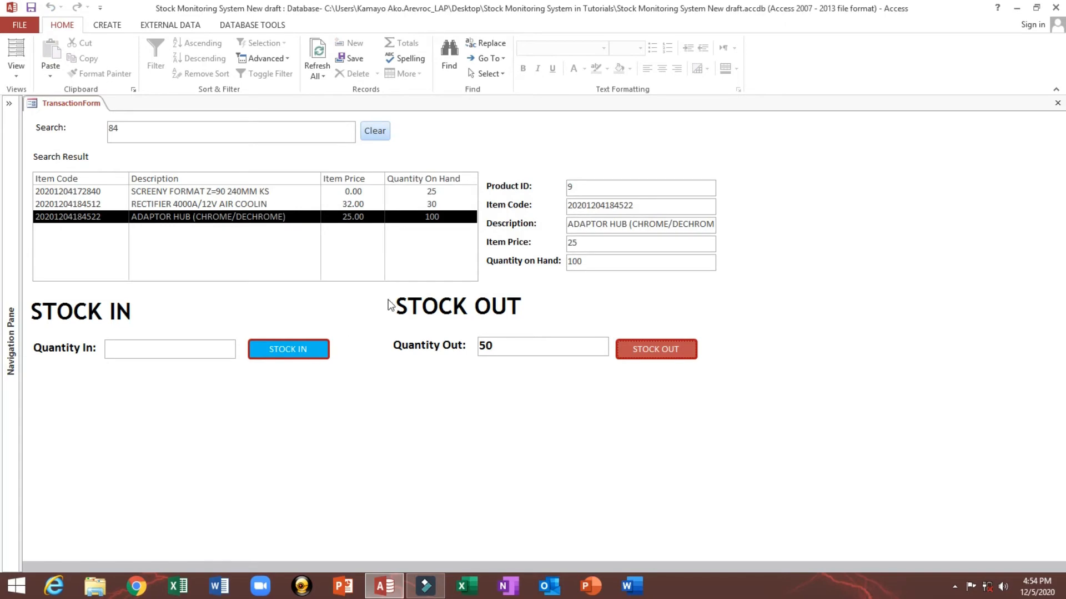
# Step: Switch the form to Design View
pyautogui.rightClick(348, 306)
pyautogui.click(388, 345)
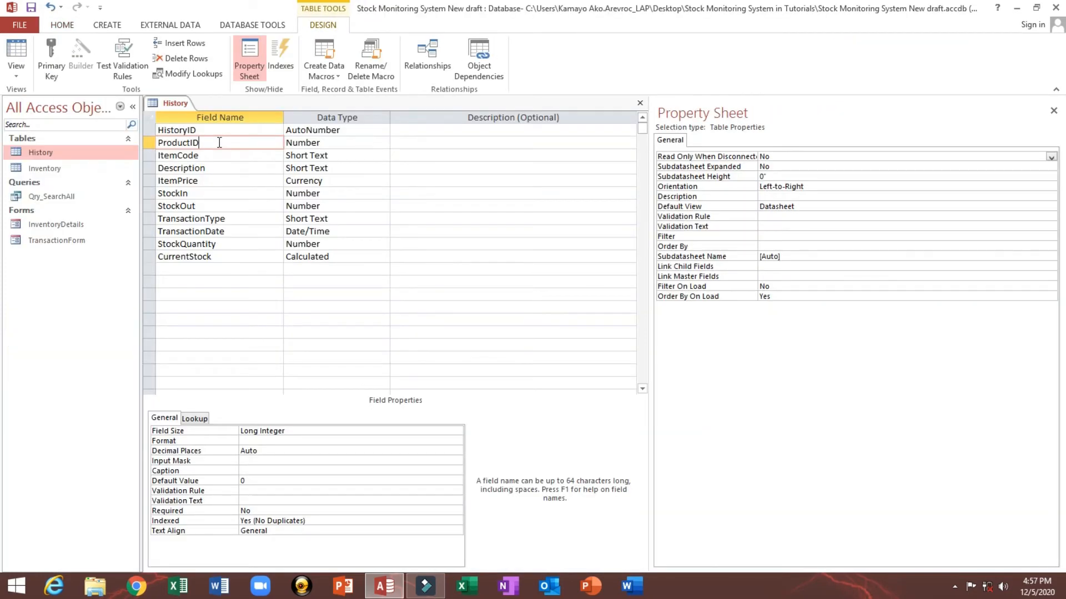
# Step: Set HistoryID as the primary key of the History table
pyautogui.click(162, 136)
pyautogui.rightClick(145, 133)
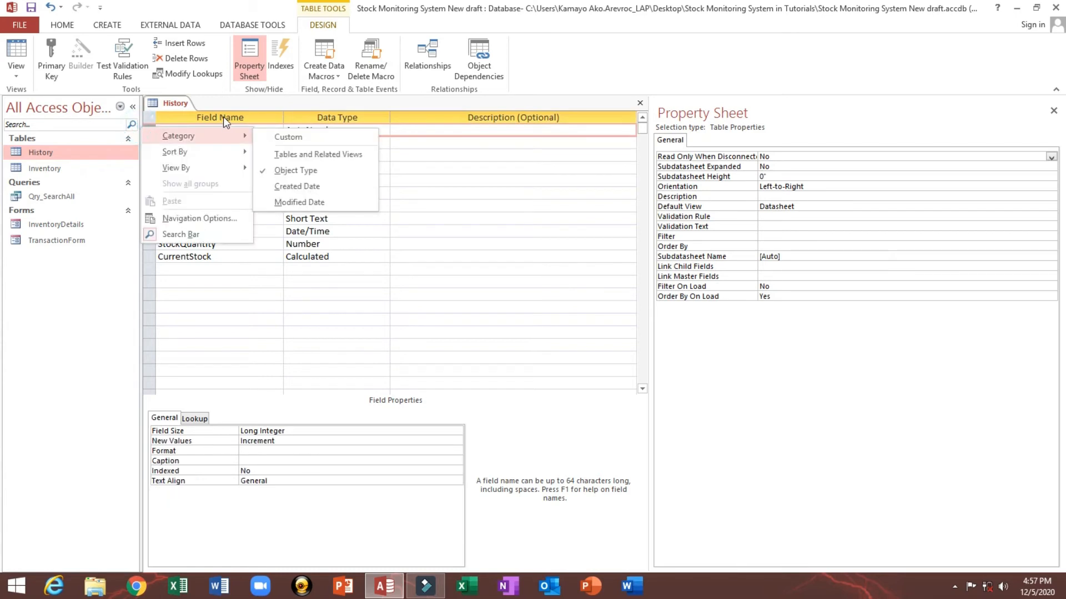
pyautogui.click(224, 113)
pyautogui.rightClick(151, 133)
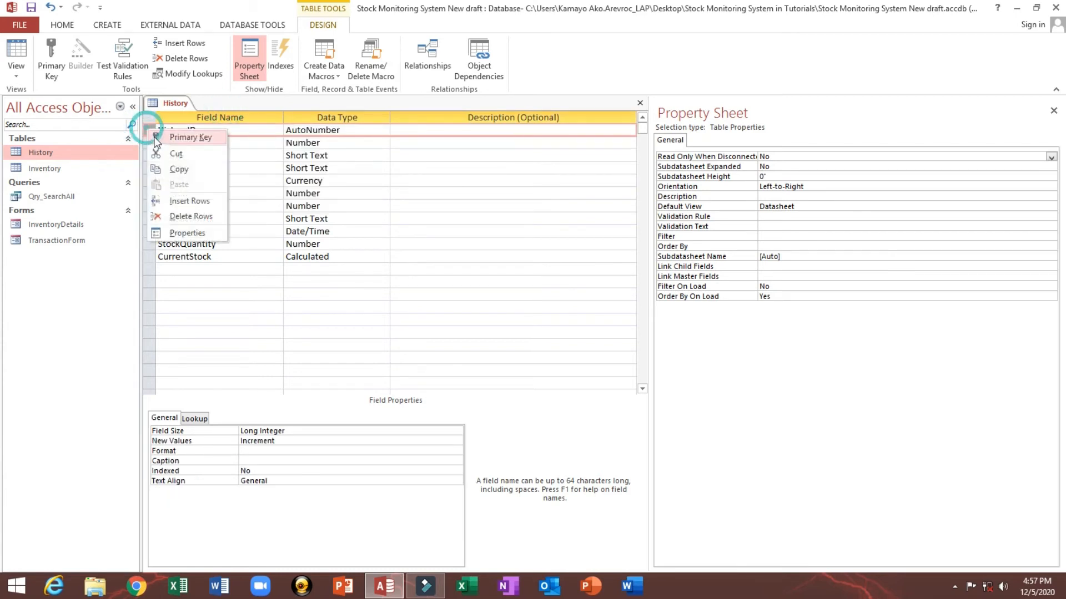
pyautogui.click(162, 136)
# Step: Change the ProductID field's Indexed property to allow duplicates, then save and close the History table
pyautogui.click(212, 144)
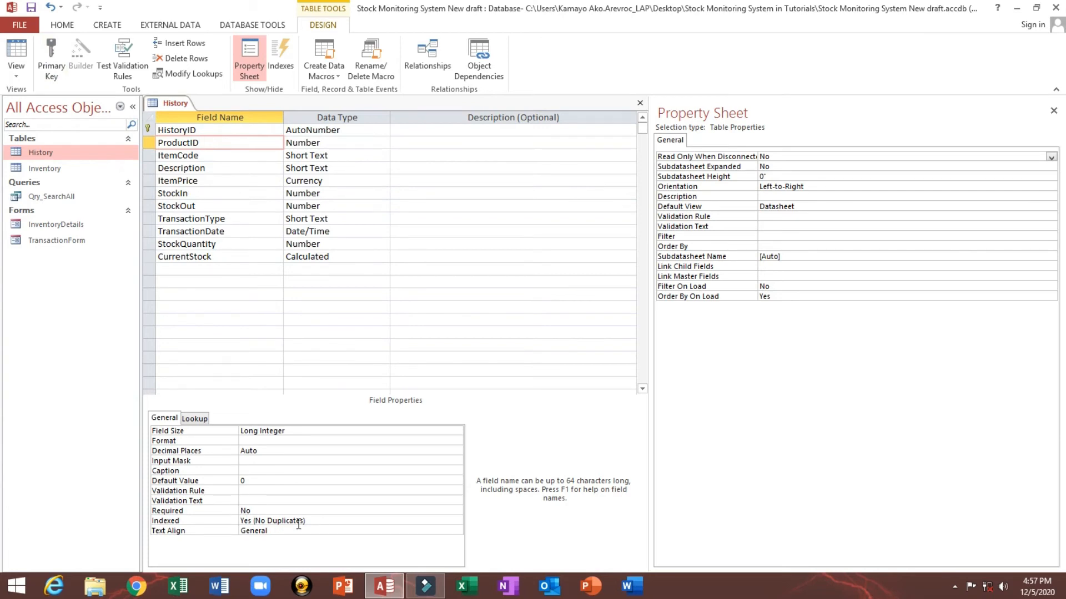
pyautogui.click(334, 521)
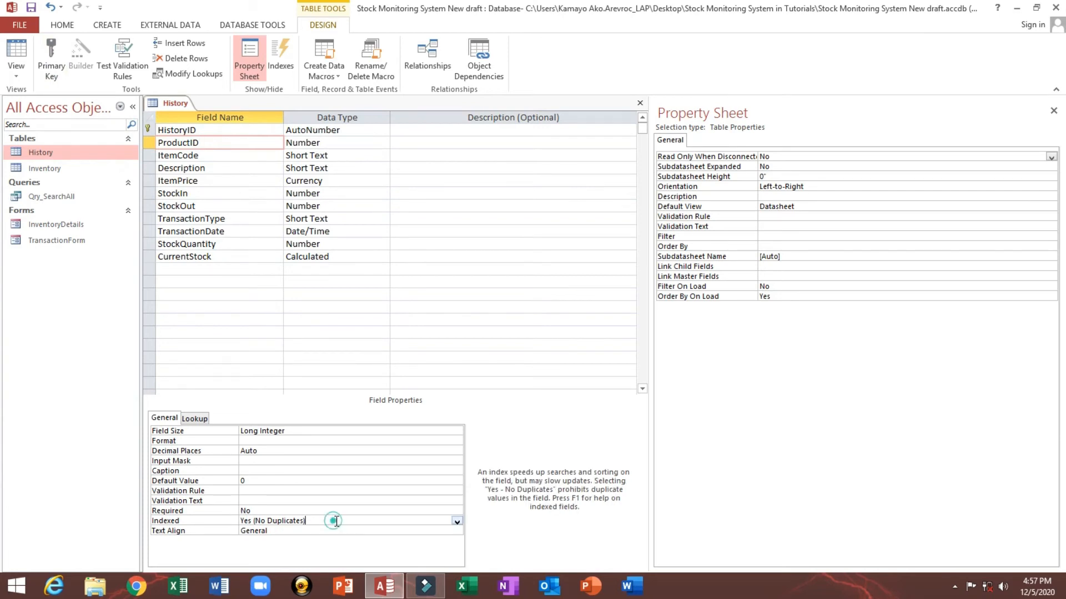
pyautogui.click(457, 522)
pyautogui.click(429, 530)
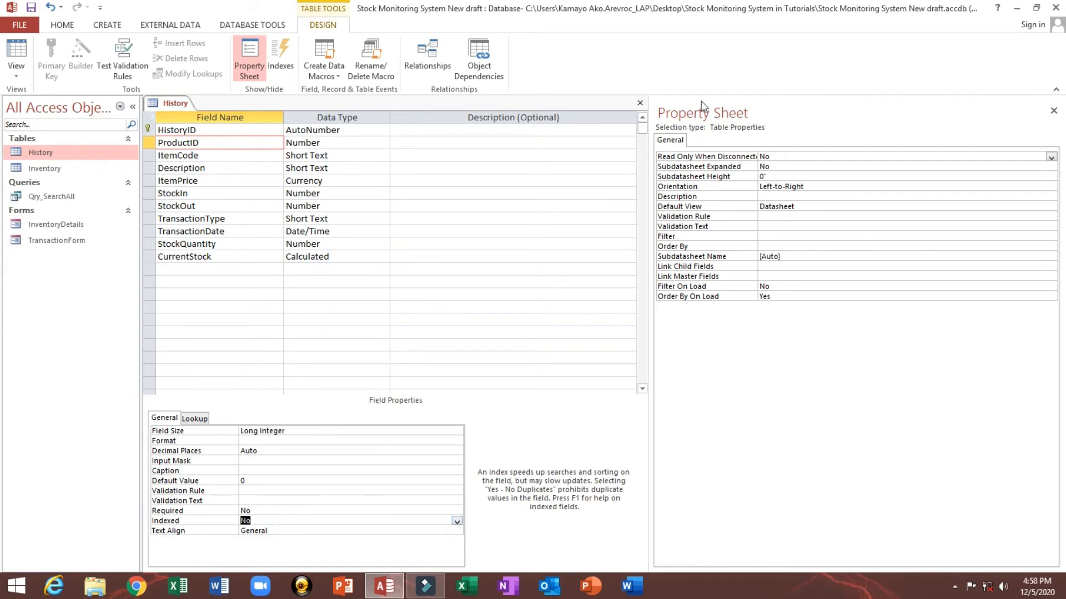
pyautogui.click(640, 104)
pyautogui.click(477, 329)
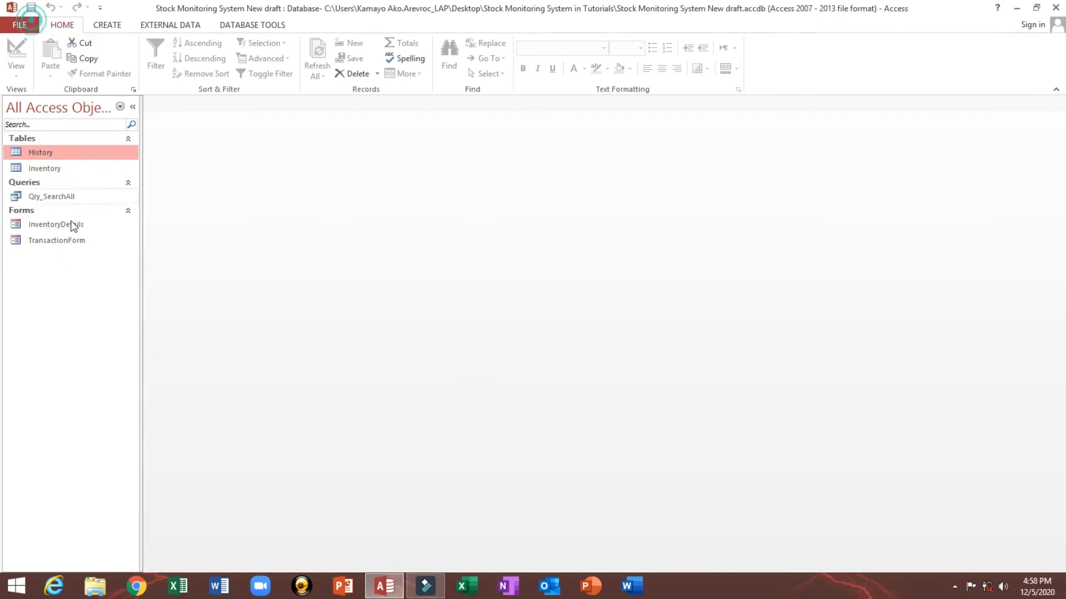
# Step: Reopen TransactionForm and stock out 50 units of the selected SCREENY FORMAT Z=90 240MM KS item
pyautogui.doubleClick(55, 242)
pyautogui.click(133, 106)
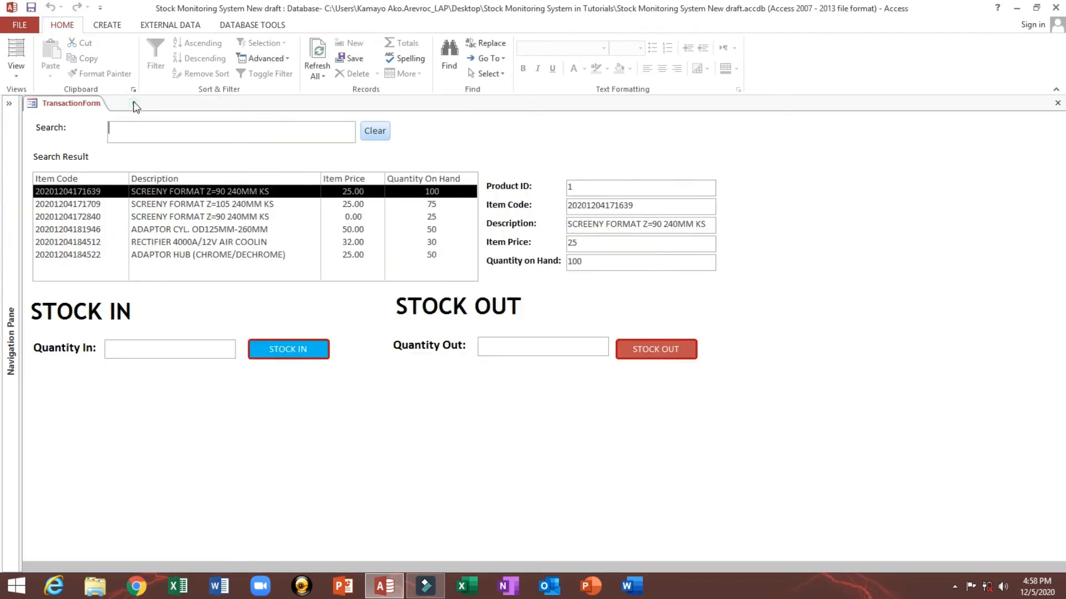
pyautogui.click(524, 348)
pyautogui.click(665, 348)
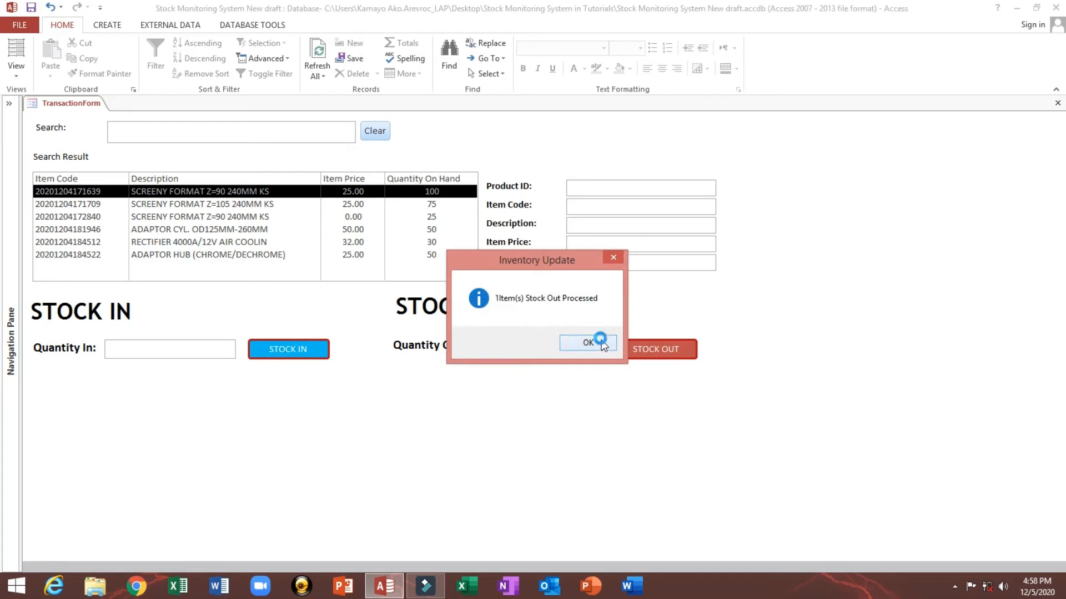
pyautogui.click(581, 342)
# Step: Stock in 50 units of the ADAPTOR CYL. OD125MM-260MM item
pyautogui.click(294, 227)
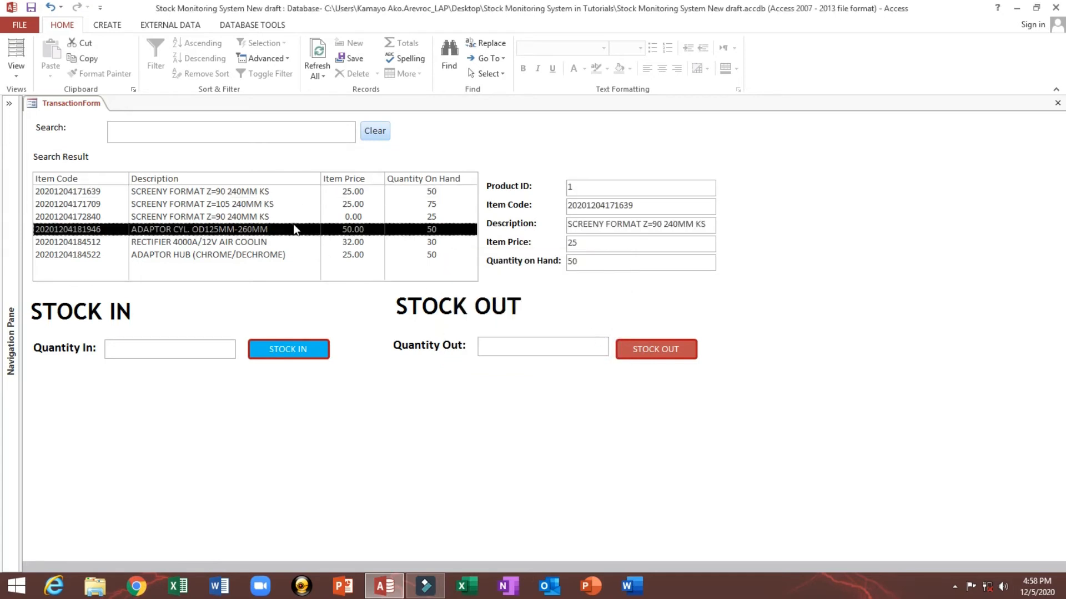
pyautogui.click(199, 352)
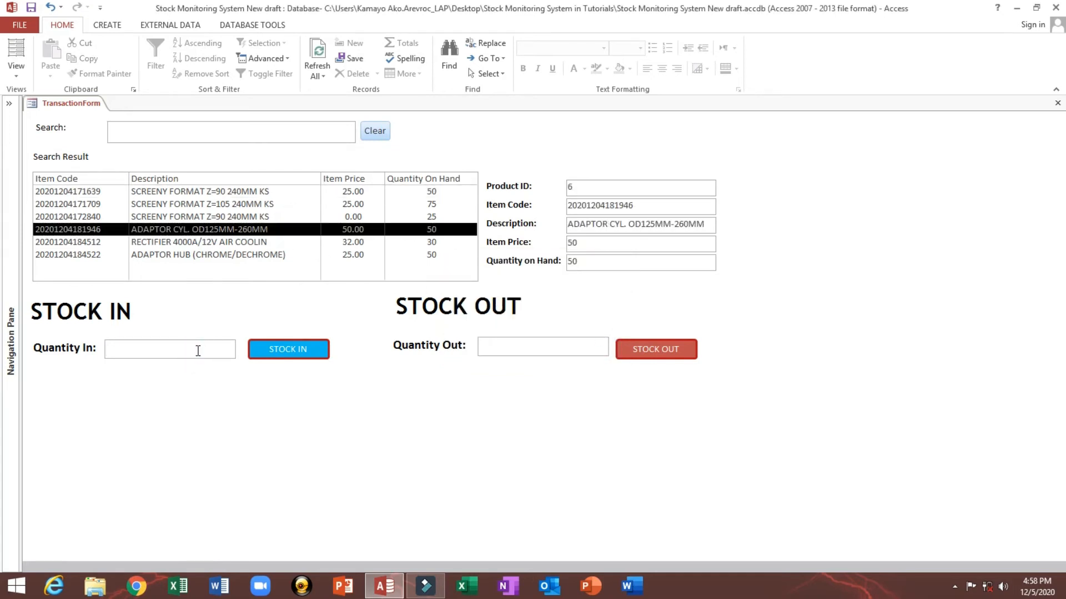
pyautogui.click(280, 351)
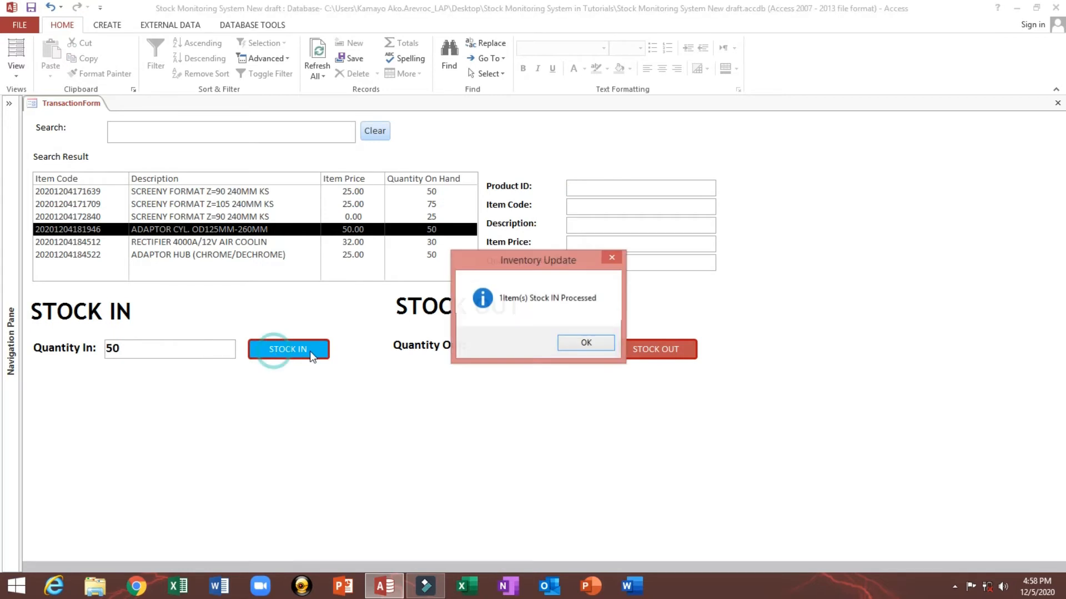
pyautogui.click(572, 343)
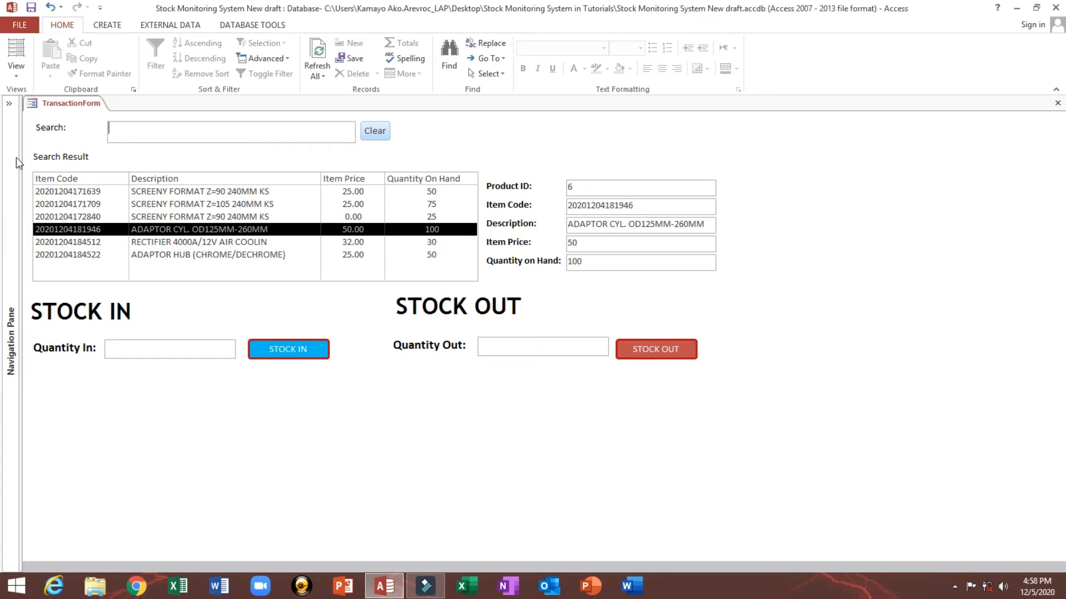
# Step: Stock in 25 units of the SCREENY FORMAT Z=90 240MM KS item priced 0.00
pyautogui.rightClick(439, 136)
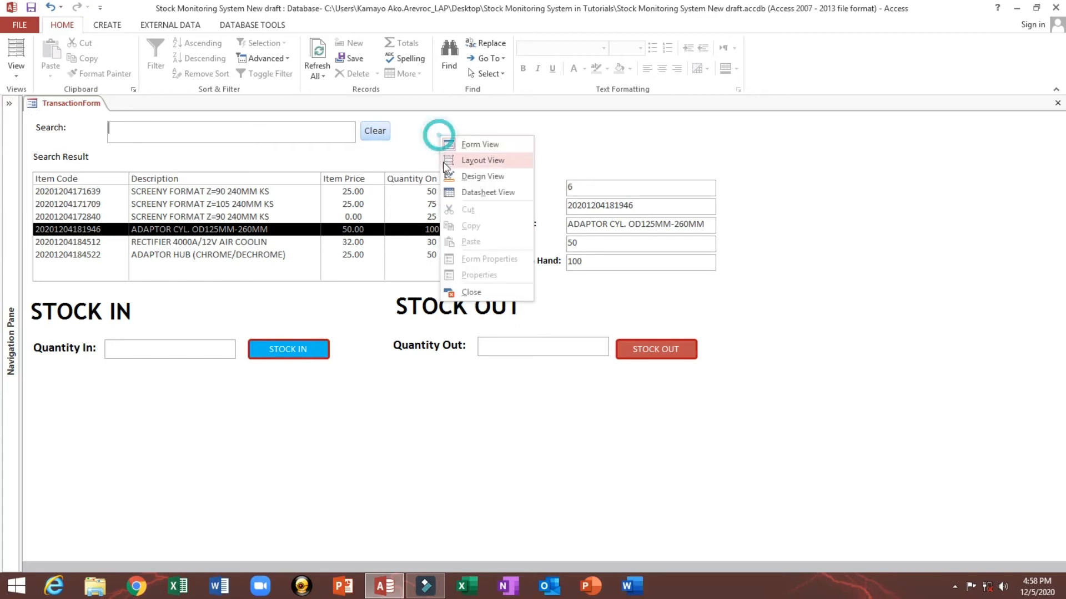
pyautogui.click(327, 348)
pyautogui.click(198, 357)
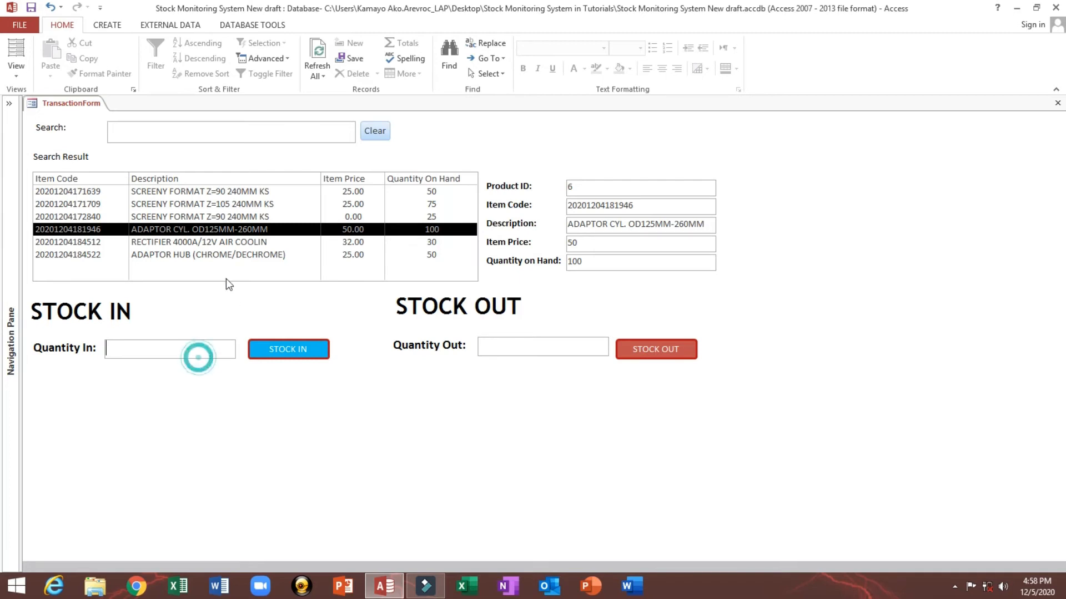
pyautogui.click(219, 255)
pyautogui.click(217, 217)
pyautogui.click(187, 349)
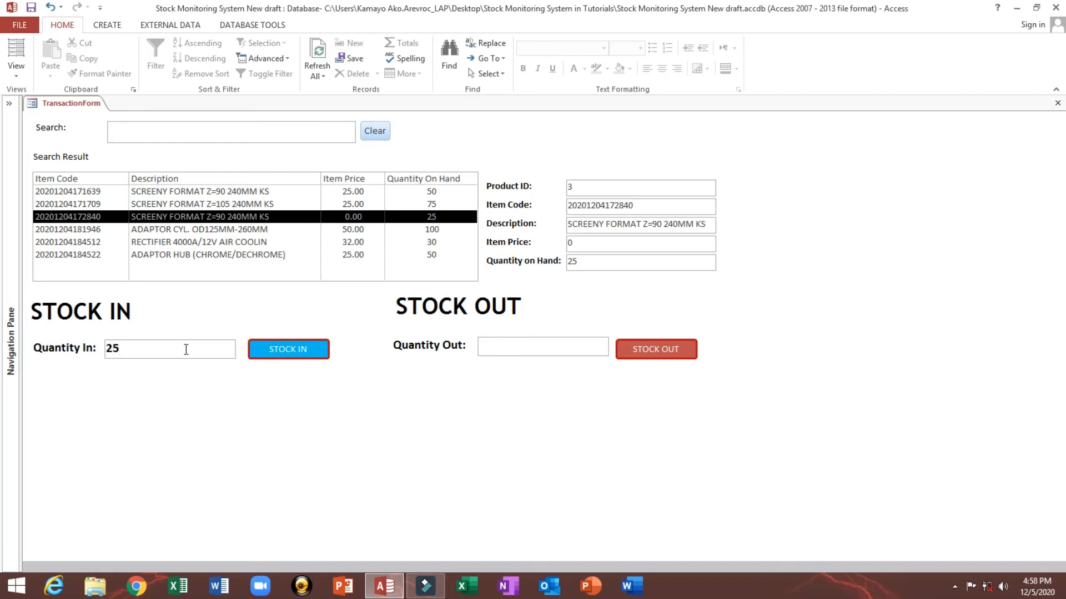
pyautogui.click(283, 348)
pyautogui.click(573, 345)
# Step: Stock in 20 units of the RECTIFIER 4000A/12V AIR COOLIN item
pyautogui.click(336, 242)
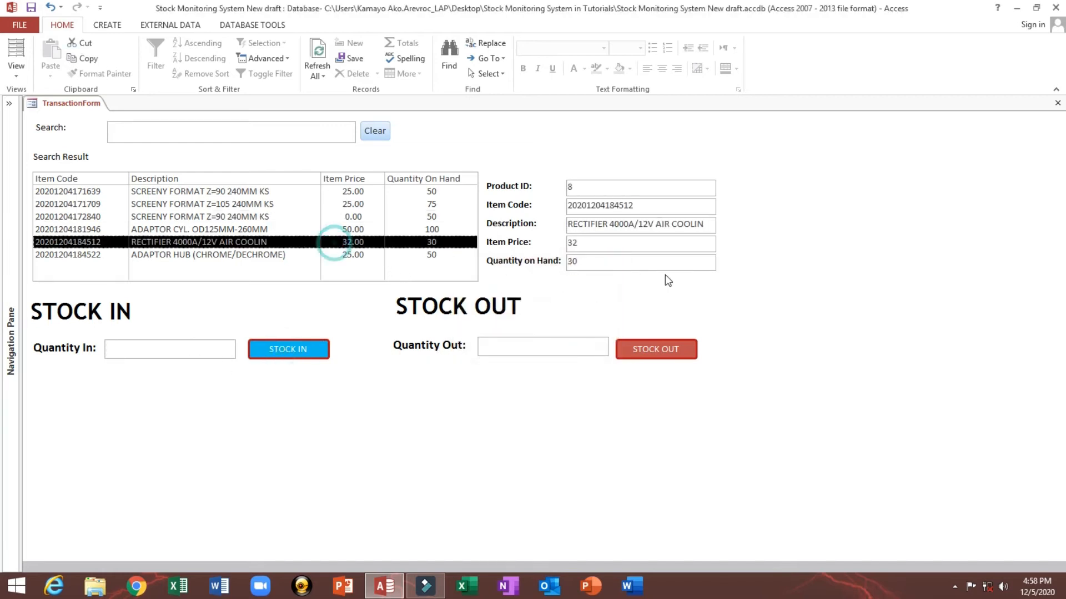
pyautogui.click(592, 254)
pyautogui.click(191, 346)
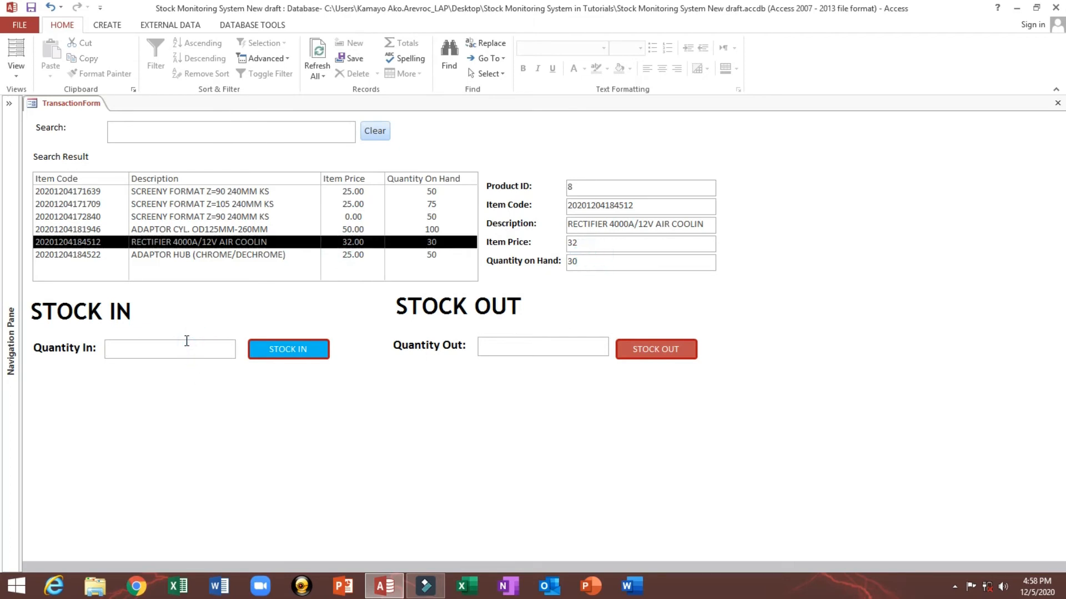
pyautogui.click(273, 348)
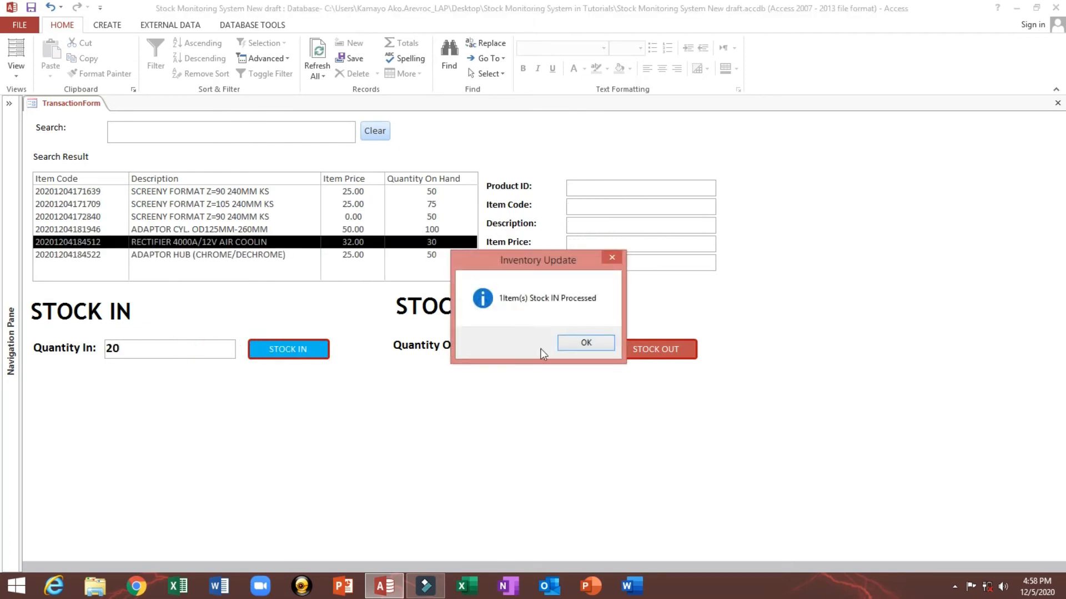
pyautogui.click(571, 344)
# Step: Stock out 25 units of the SCREENY FORMAT Z=105 240MM KS item
pyautogui.click(249, 204)
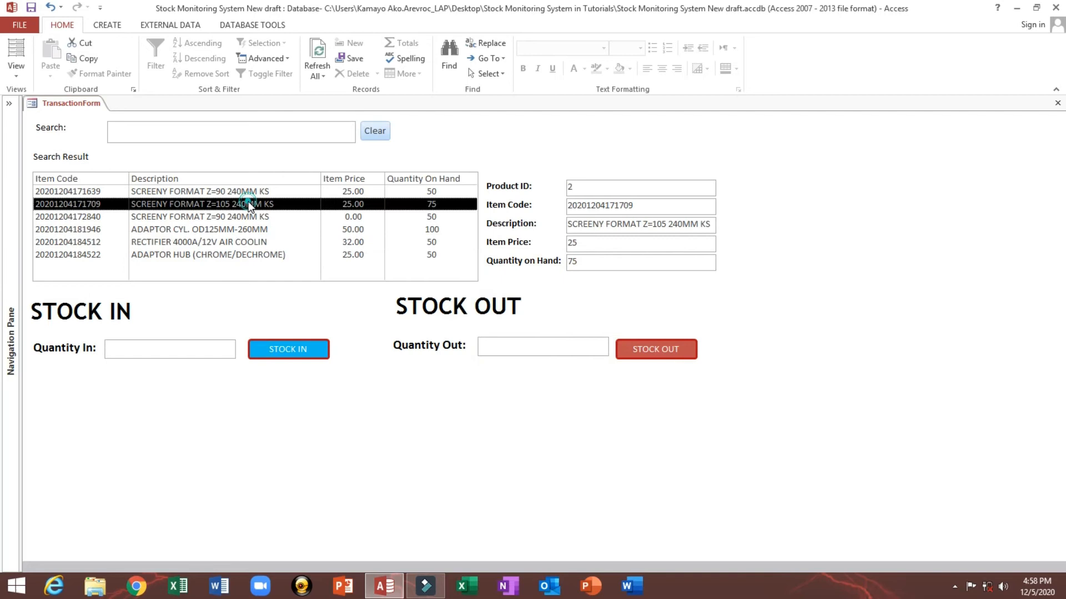
pyautogui.click(541, 348)
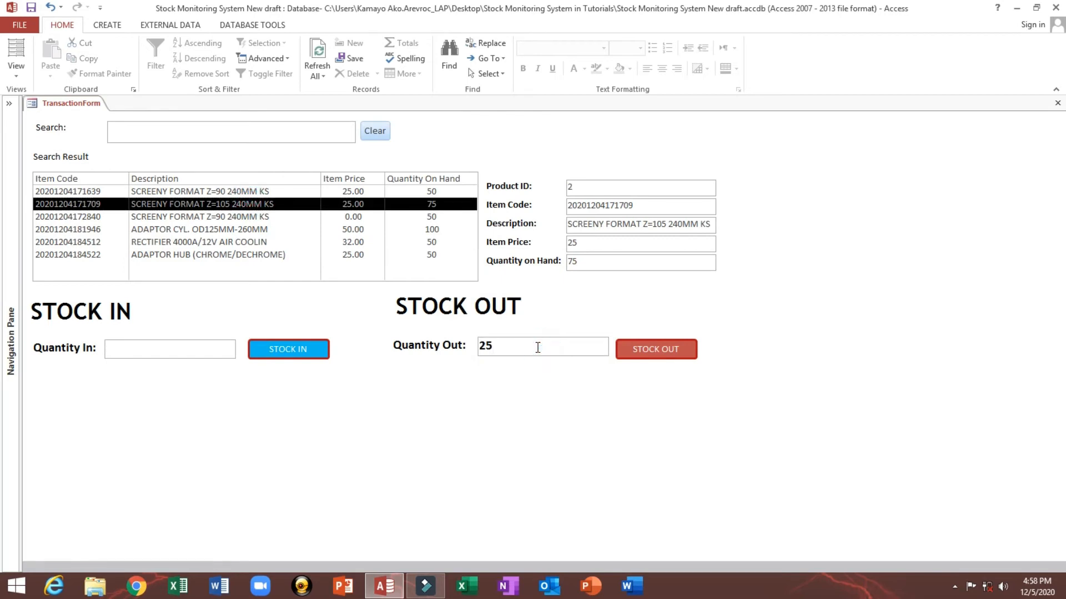
pyautogui.click(675, 349)
pyautogui.click(587, 341)
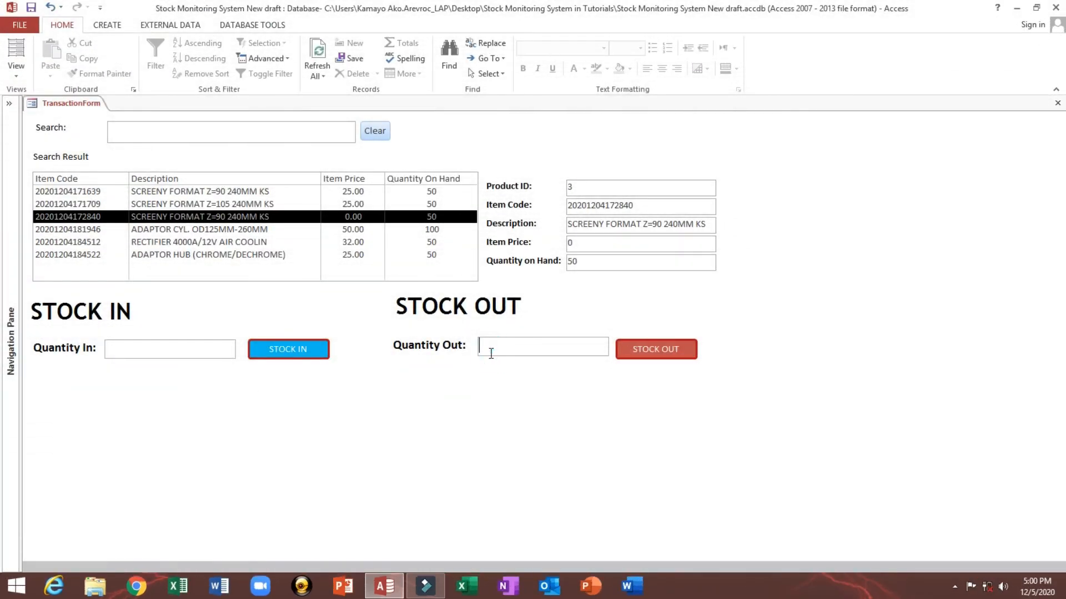
# Step: Switch TransactionForm to Design View
pyautogui.click(249, 242)
pyautogui.click(242, 217)
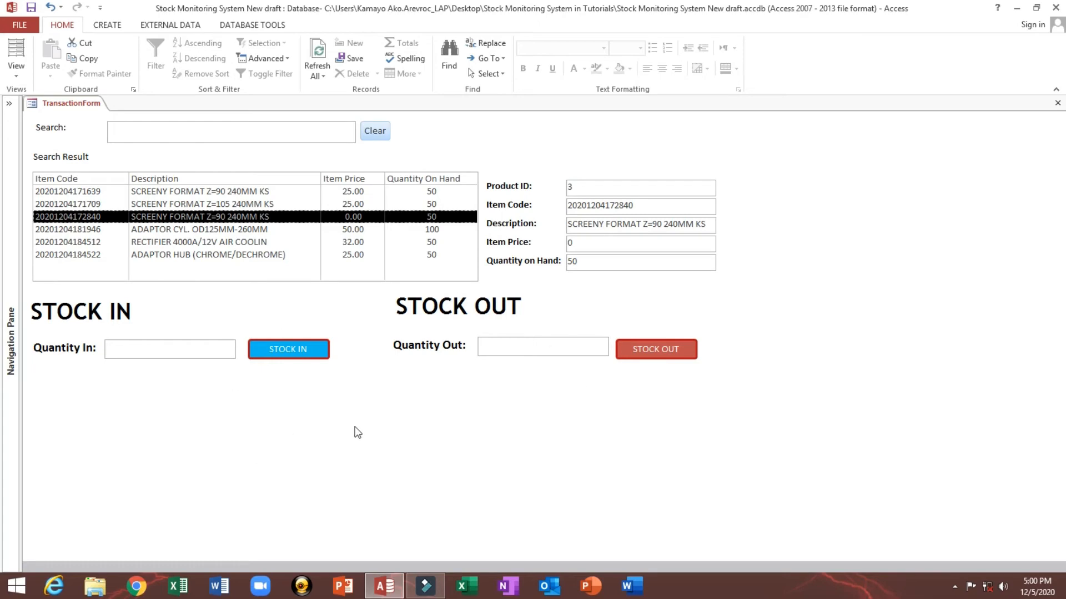
pyautogui.rightClick(362, 390)
pyautogui.click(388, 427)
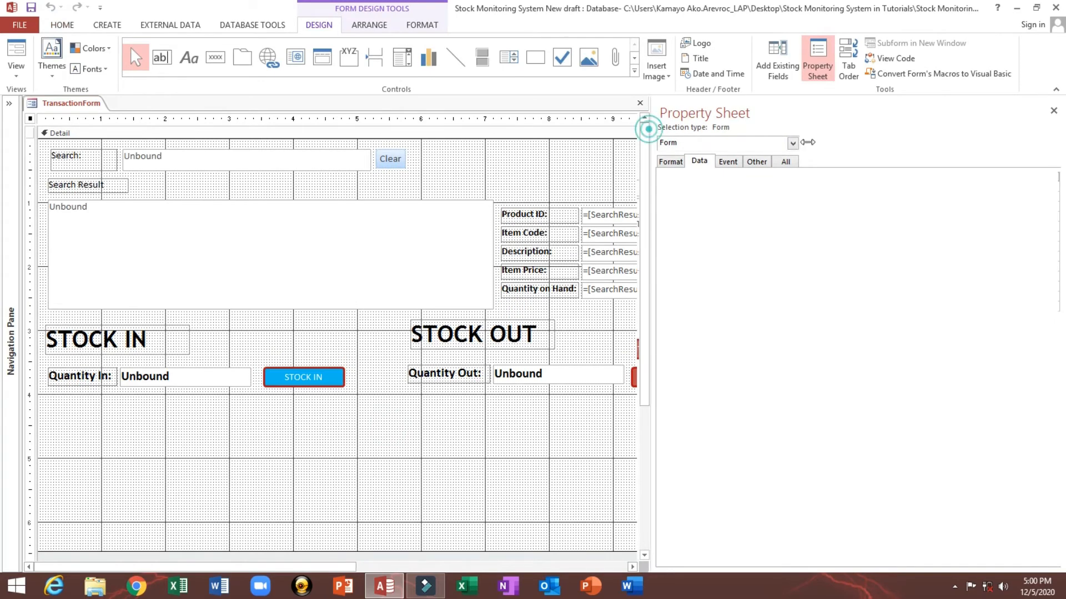
# Step: Move the Search Result label, results list box and item detail fields up slightly
pyautogui.moveTo(647, 129); pyautogui.dragTo(910, 128)
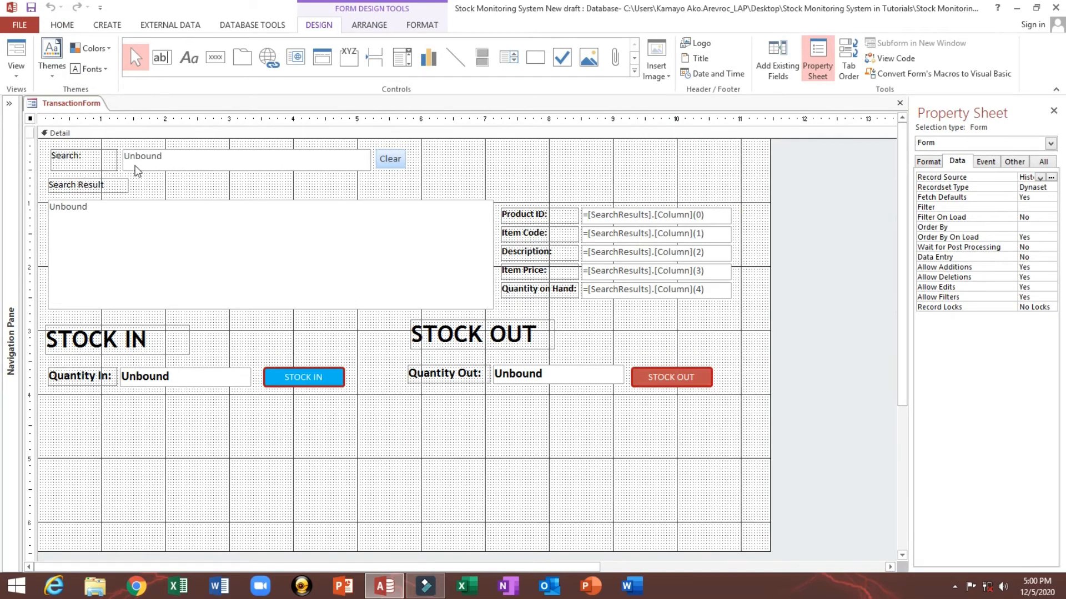
pyautogui.moveTo(511, 159); pyautogui.dragTo(609, 301)
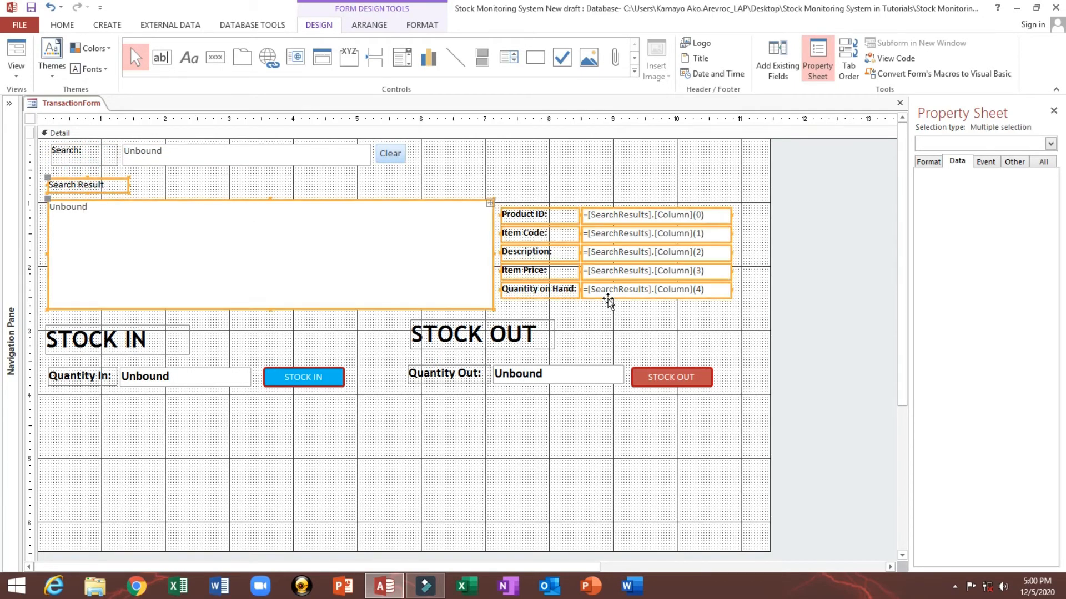
pyautogui.press('Up')
pyautogui.press('Up')
pyautogui.press('Up')
pyautogui.press('Up')
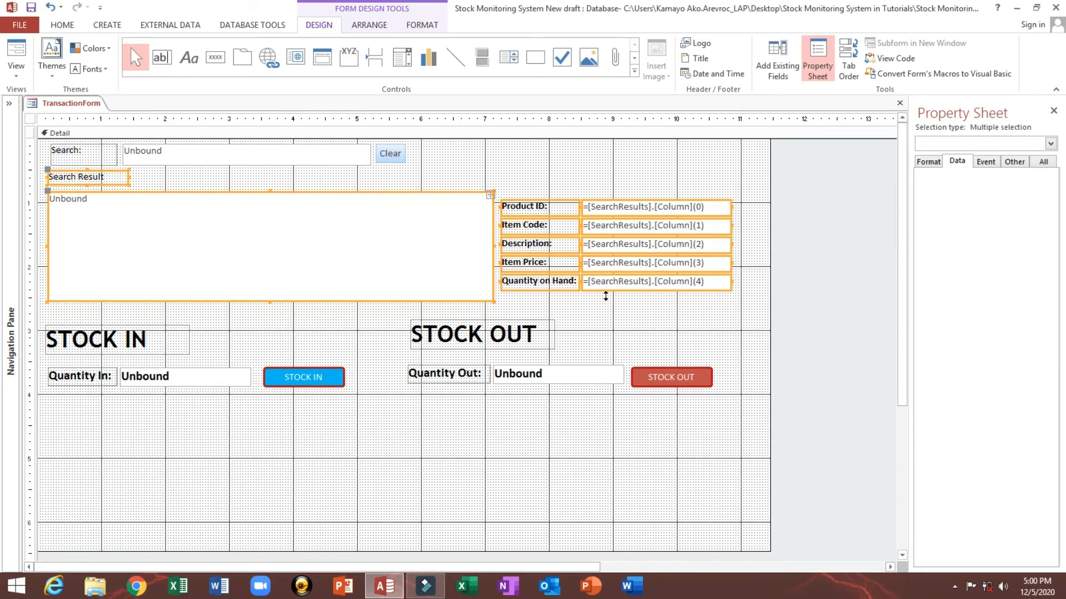
# Step: Move the STOCK IN and STOCK OUT sections lower on the form, then save and close it
pyautogui.moveTo(88, 319); pyautogui.dragTo(728, 419)
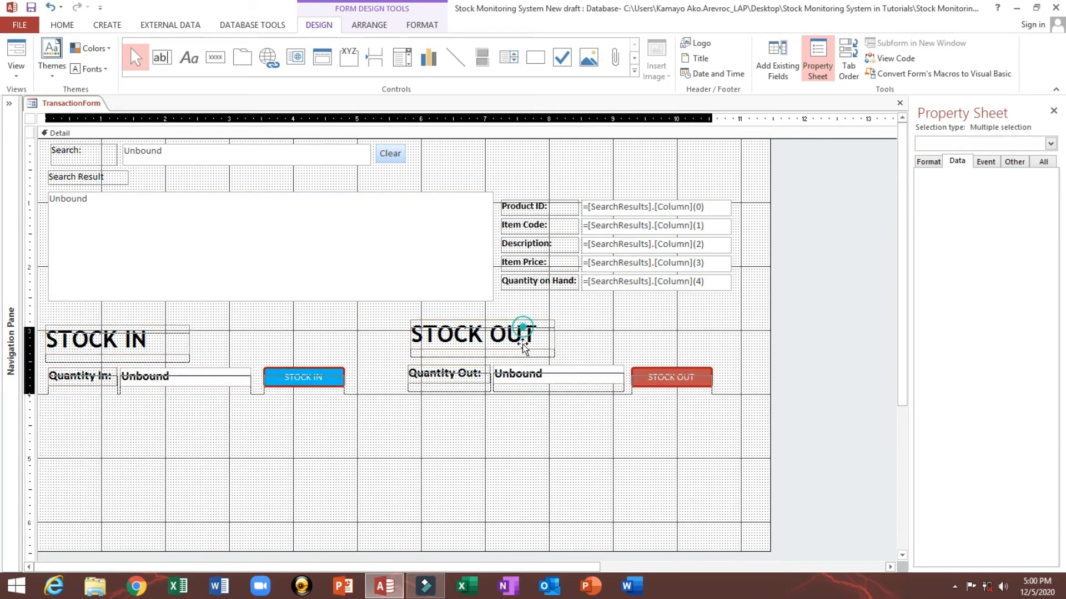
pyautogui.moveTo(521, 342); pyautogui.dragTo(521, 449)
pyautogui.click(385, 390)
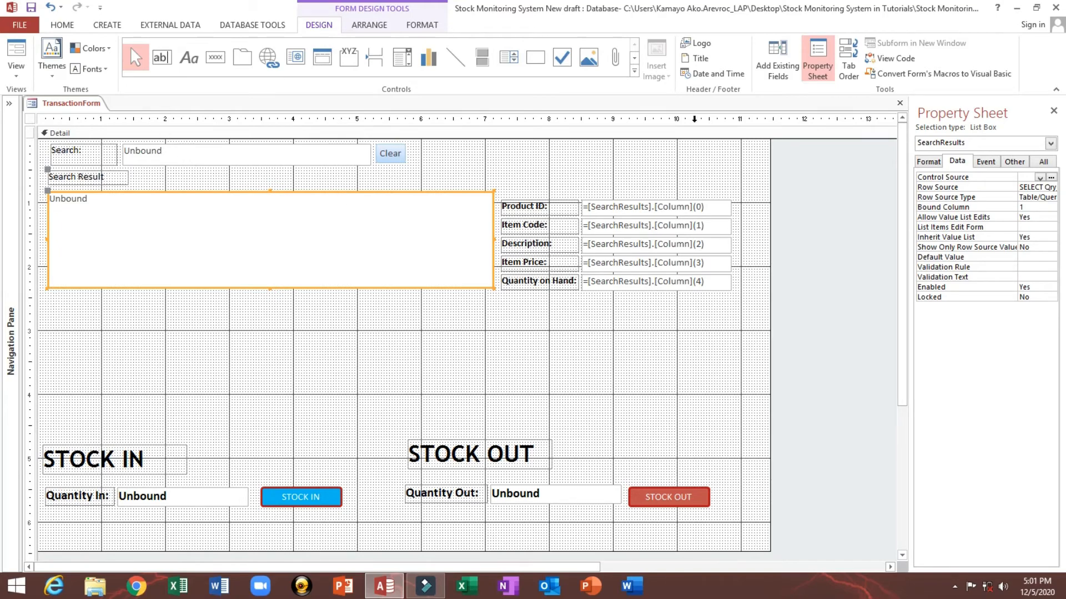
pyautogui.click(899, 103)
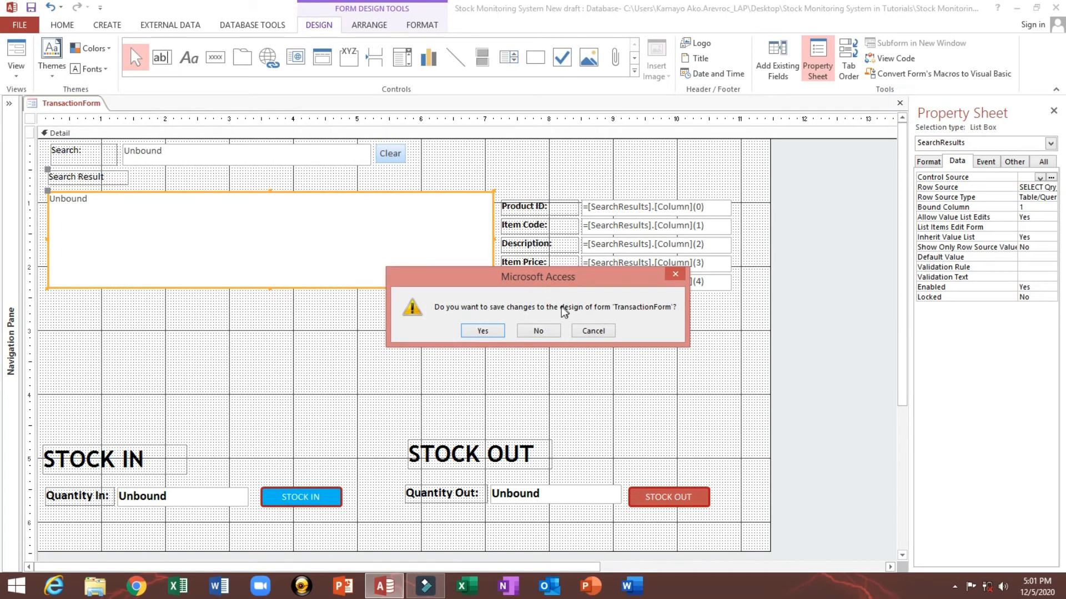
pyautogui.click(482, 331)
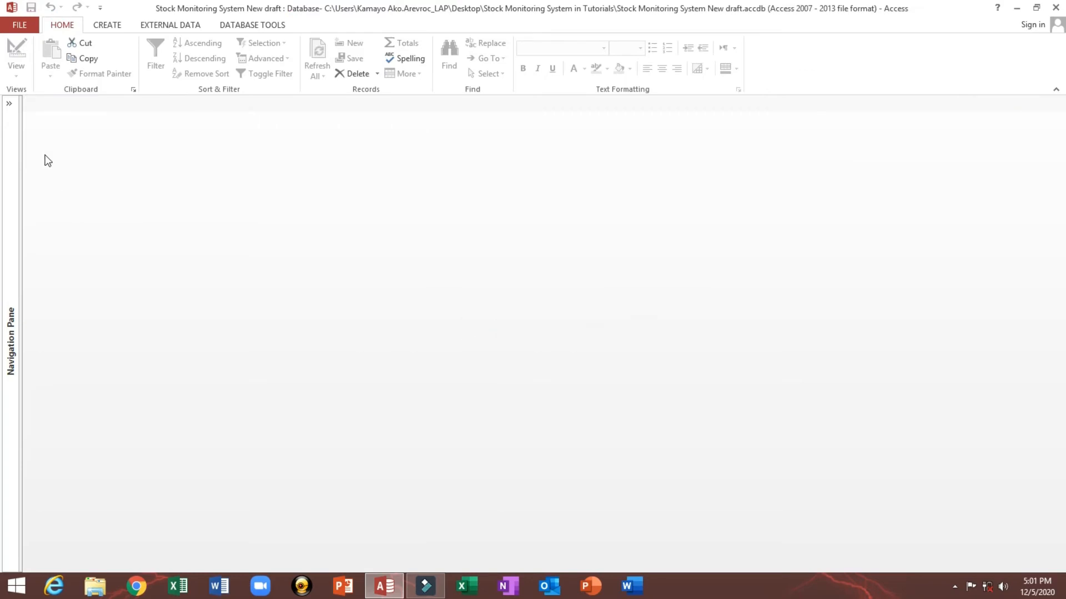
# Step: Start a new query in Query Design and add the History table
pyautogui.click(9, 103)
pyautogui.click(107, 27)
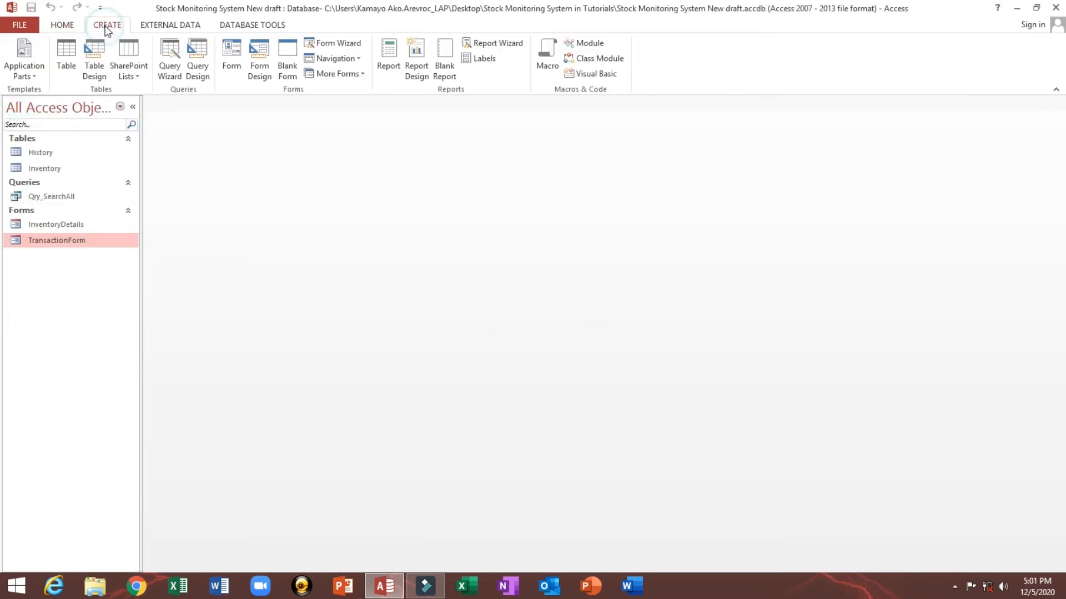
pyautogui.click(195, 60)
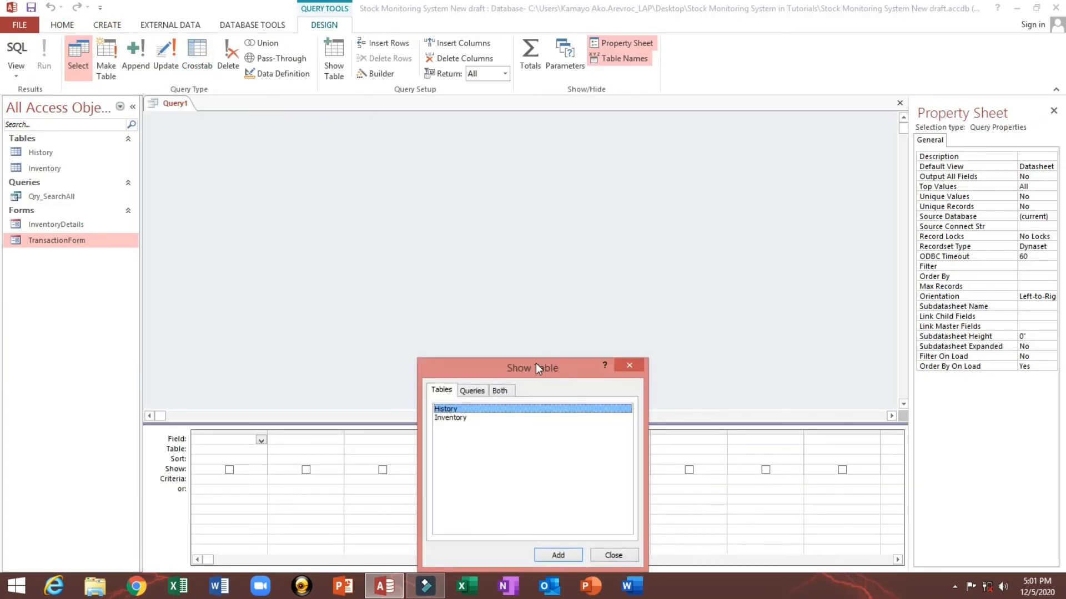
pyautogui.moveTo(535, 369); pyautogui.dragTo(437, 184)
pyautogui.doubleClick(348, 224)
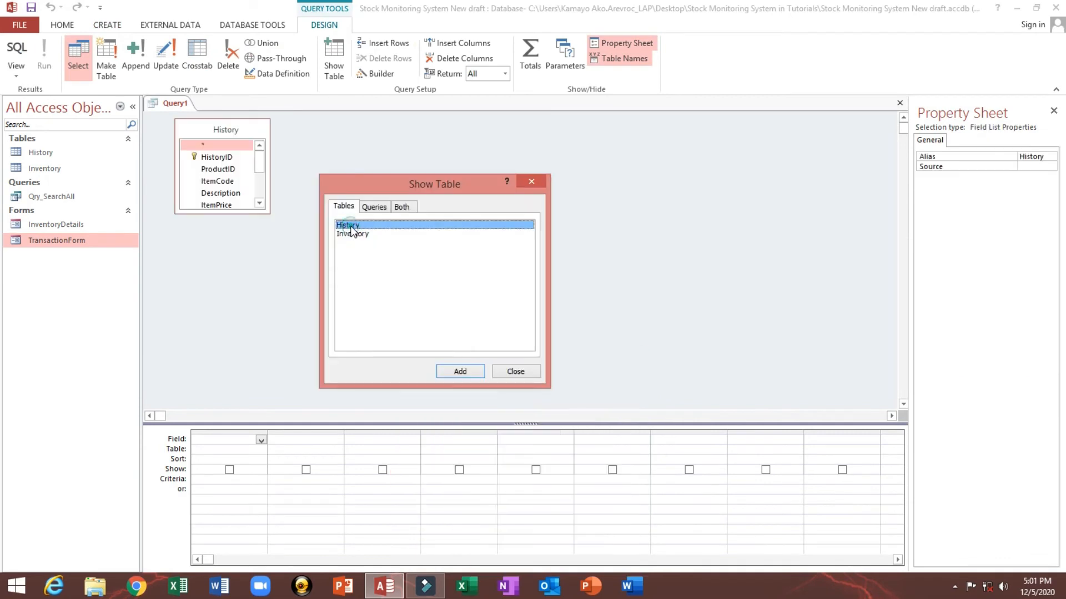
pyautogui.click(515, 373)
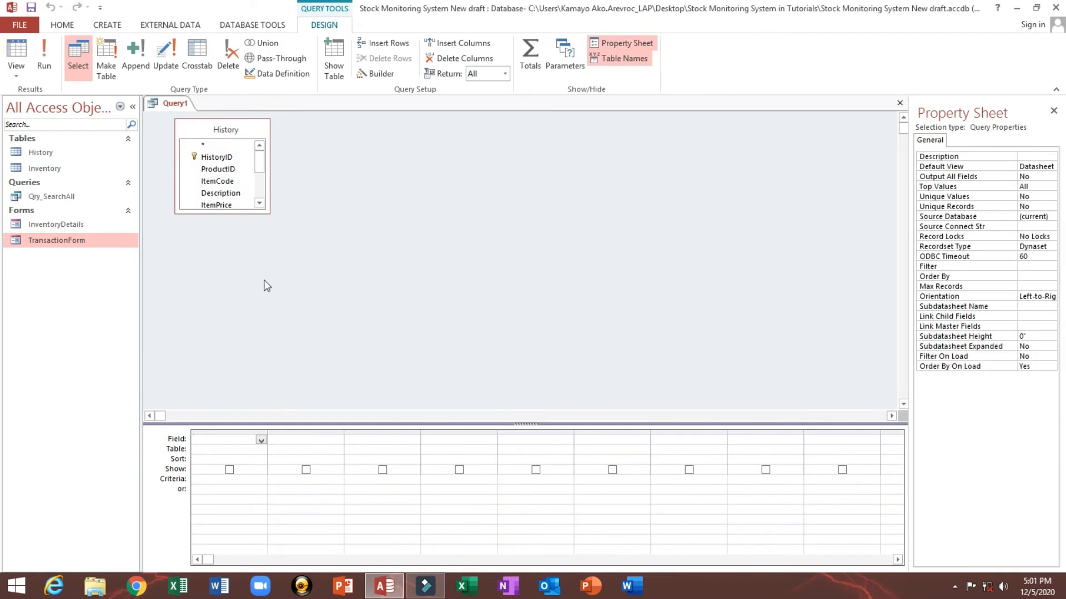
# Step: Enlarge the History table box and add the HistoryID, ProductID, ItemCode and Description fields to the query grid
pyautogui.moveTo(270, 213); pyautogui.dragTo(534, 368)
pyautogui.doubleClick(245, 157)
pyautogui.doubleClick(222, 169)
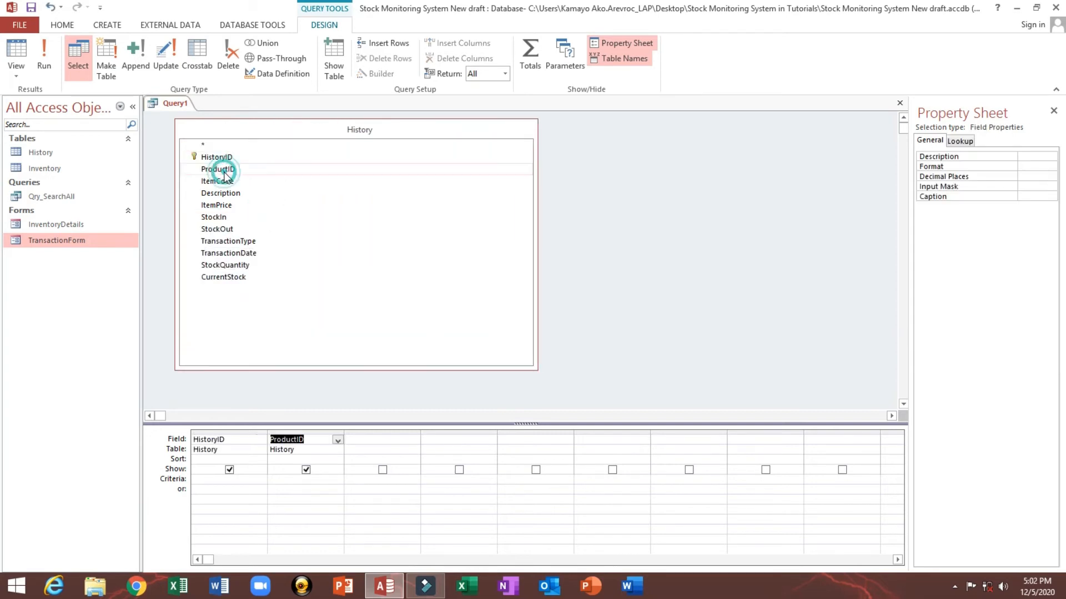
pyautogui.doubleClick(227, 182)
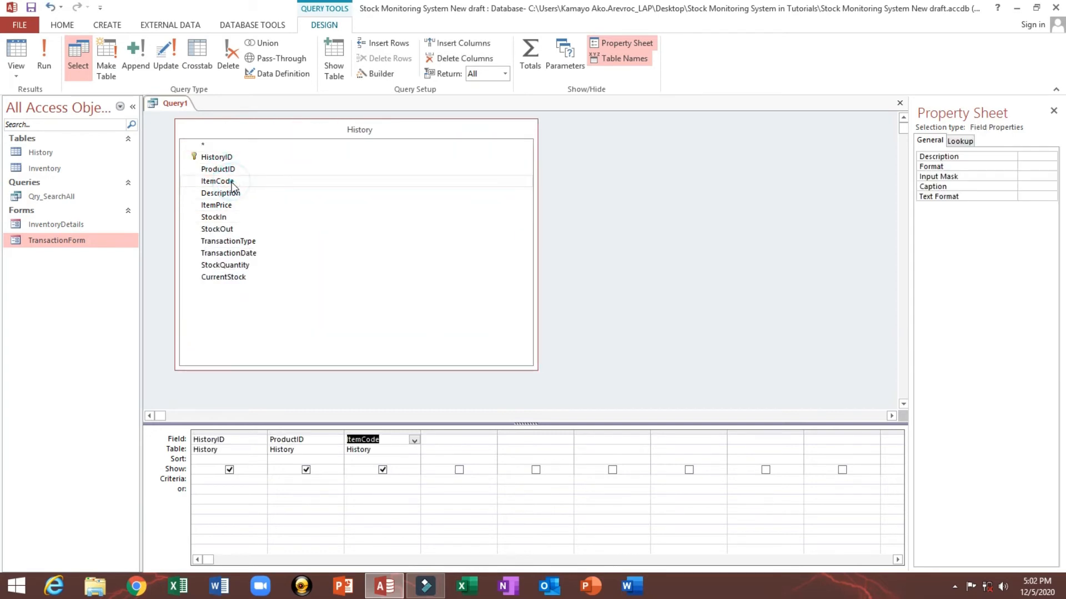
pyautogui.doubleClick(234, 196)
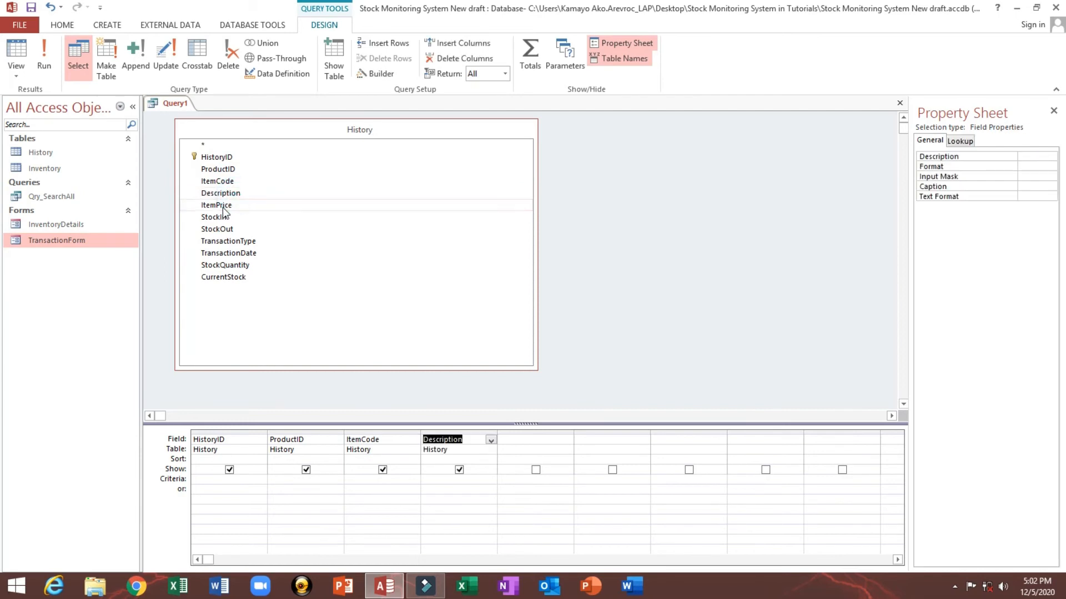
# Step: Add the ItemPrice, StockIn, StockOut, TransactionDate and CurrentStock fields from History to the query grid
pyautogui.doubleClick(222, 206)
pyautogui.doubleClick(222, 218)
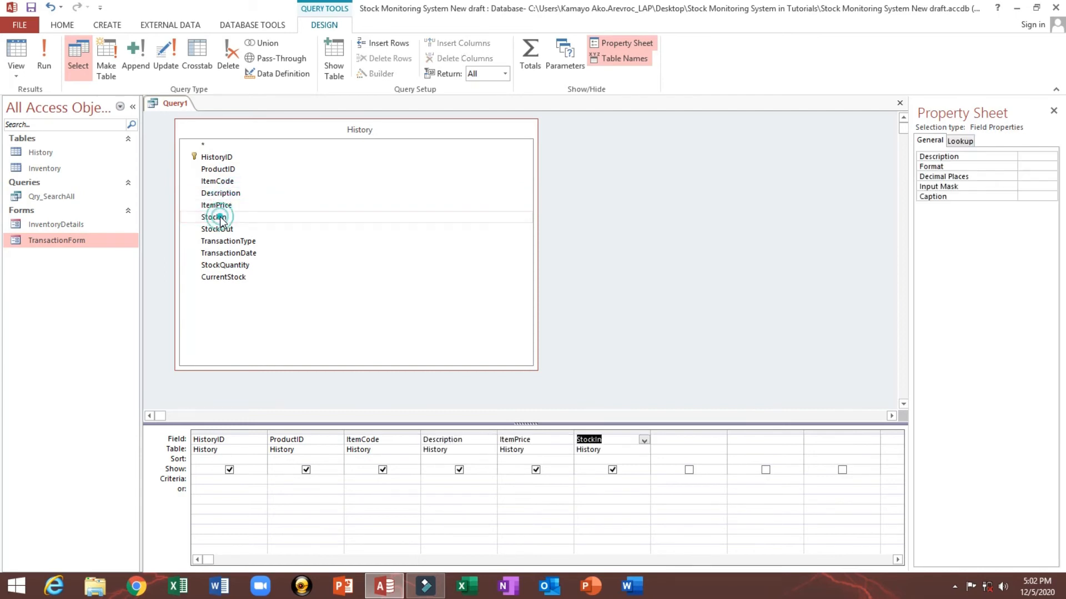
pyautogui.click(218, 230)
pyautogui.doubleClick(218, 229)
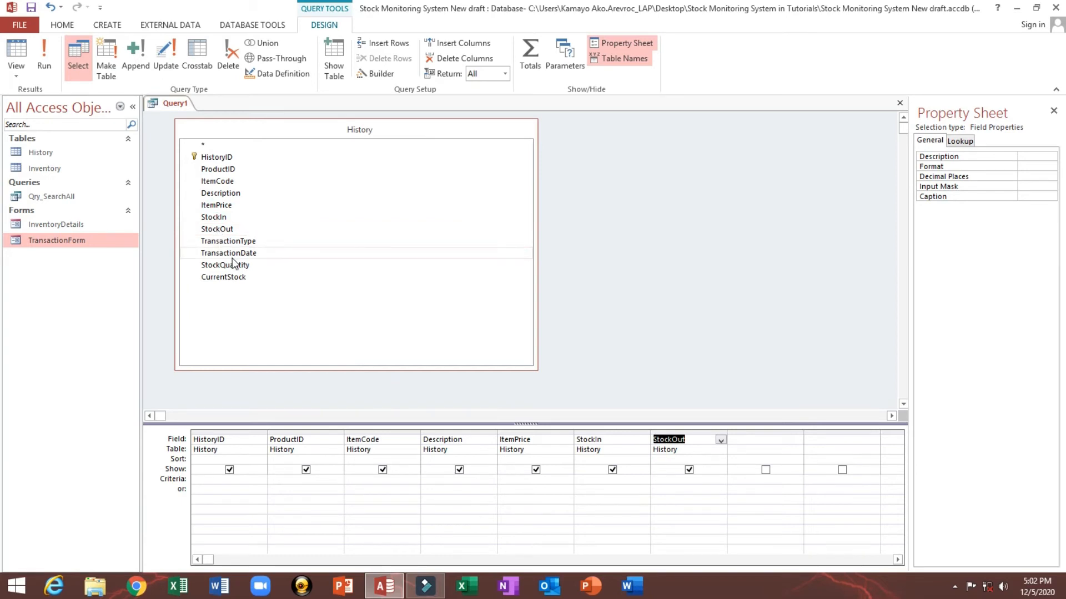
pyautogui.doubleClick(230, 254)
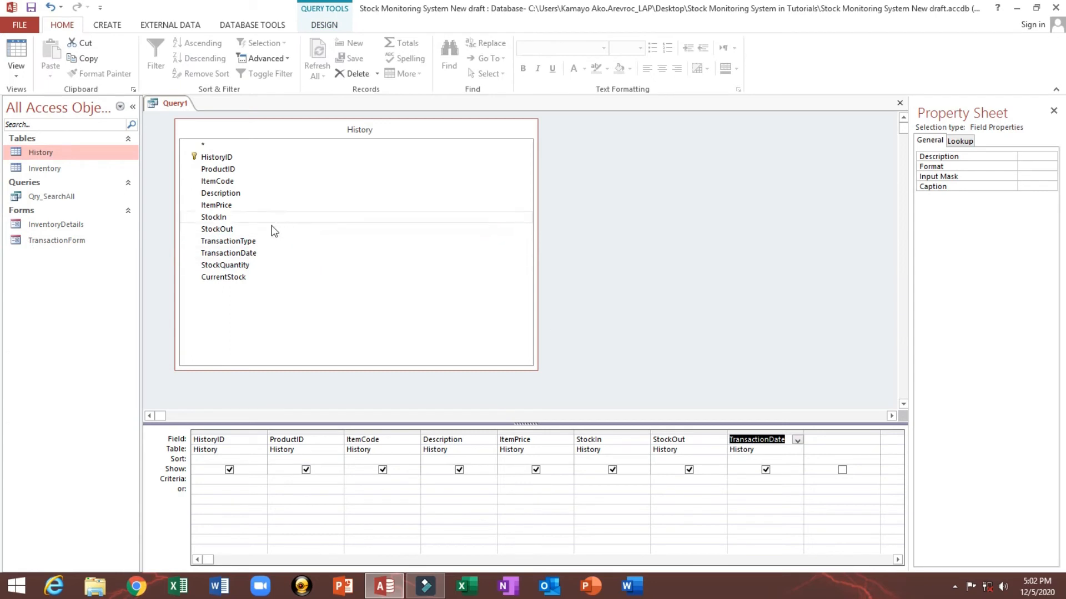
pyautogui.doubleClick(232, 278)
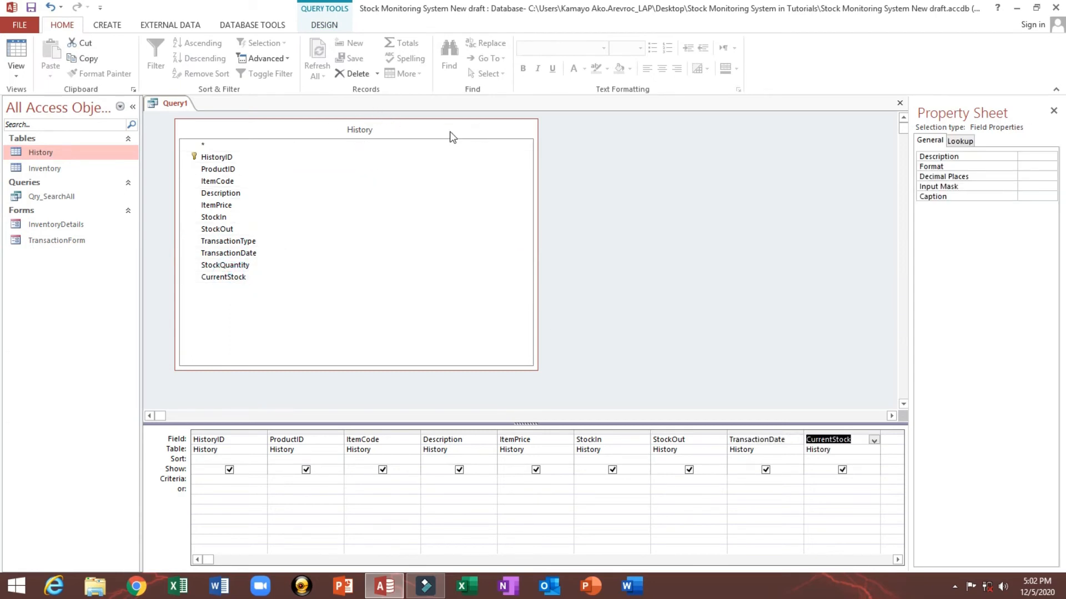
# Step: Save the query, beginning its name with Qry
pyautogui.hotkey('ctrl', 's')
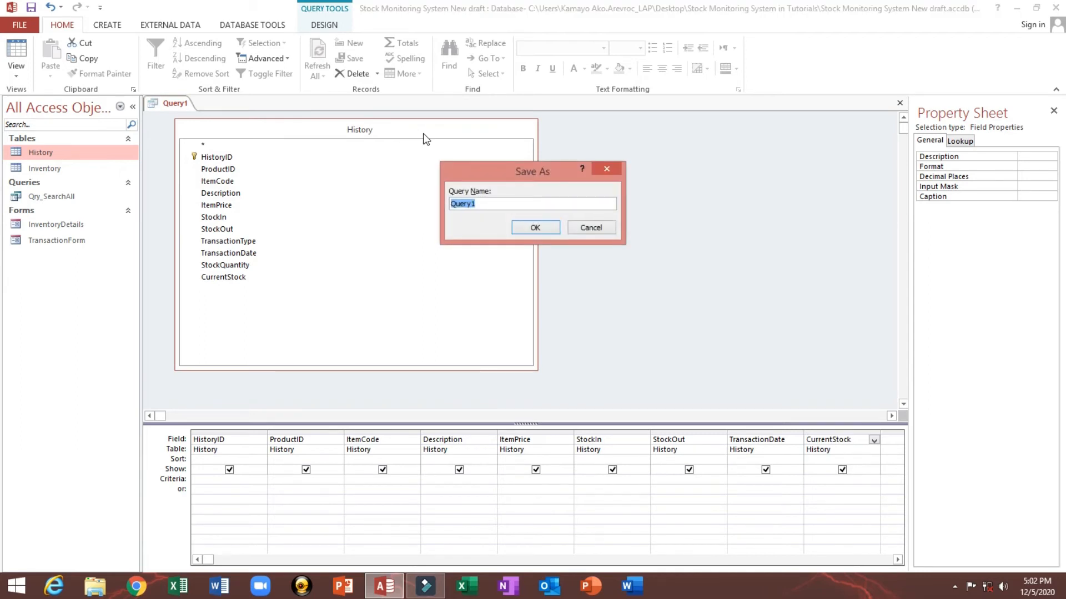
pyautogui.write('Q')
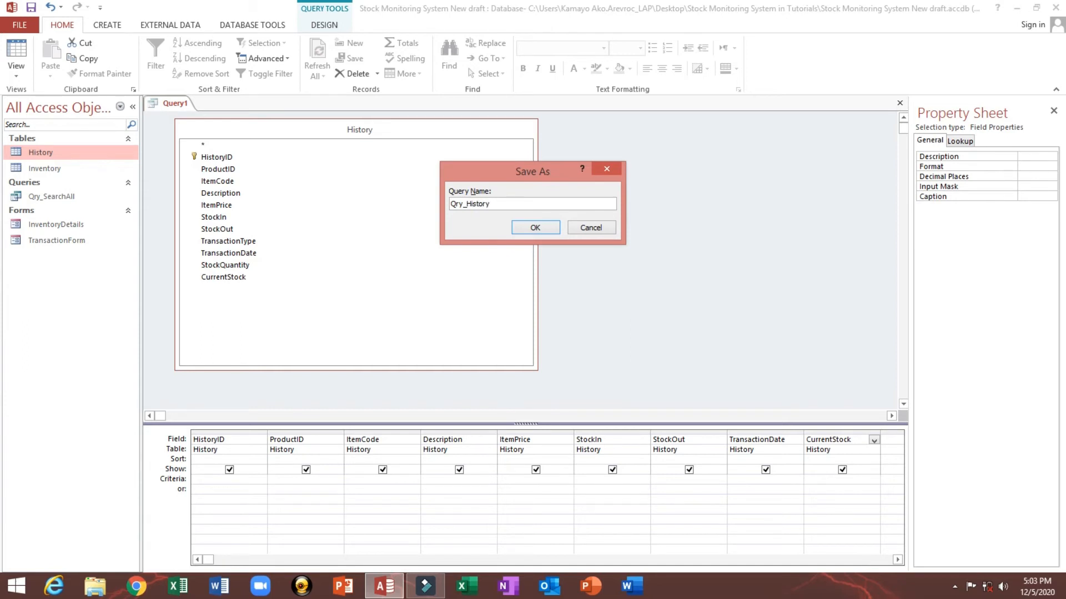
# Step: Save the query as Qry_History and close its design view
pyautogui.click(535, 227)
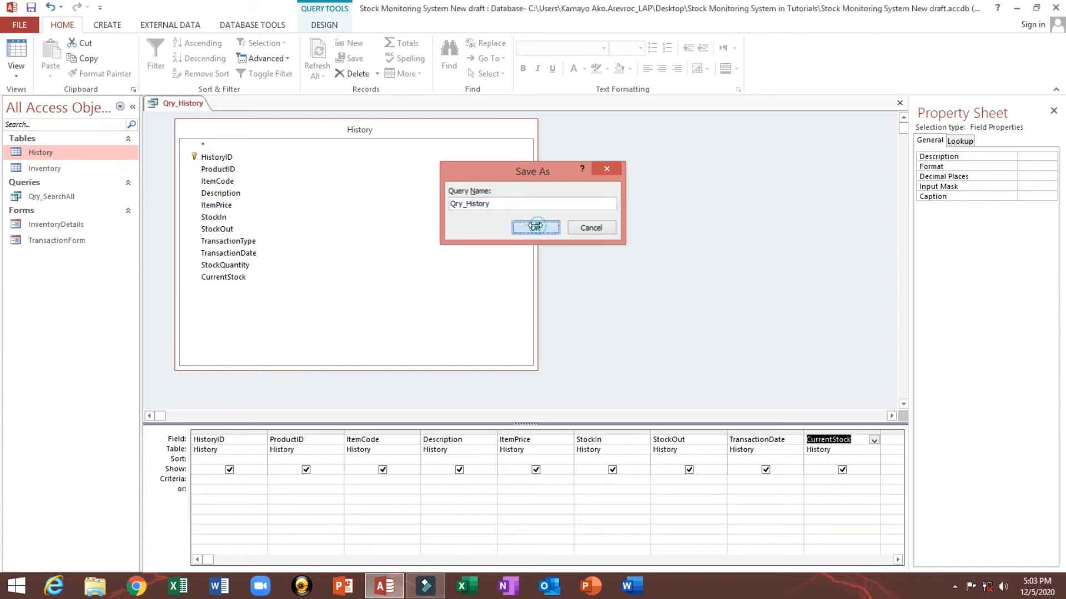
pyautogui.click(900, 106)
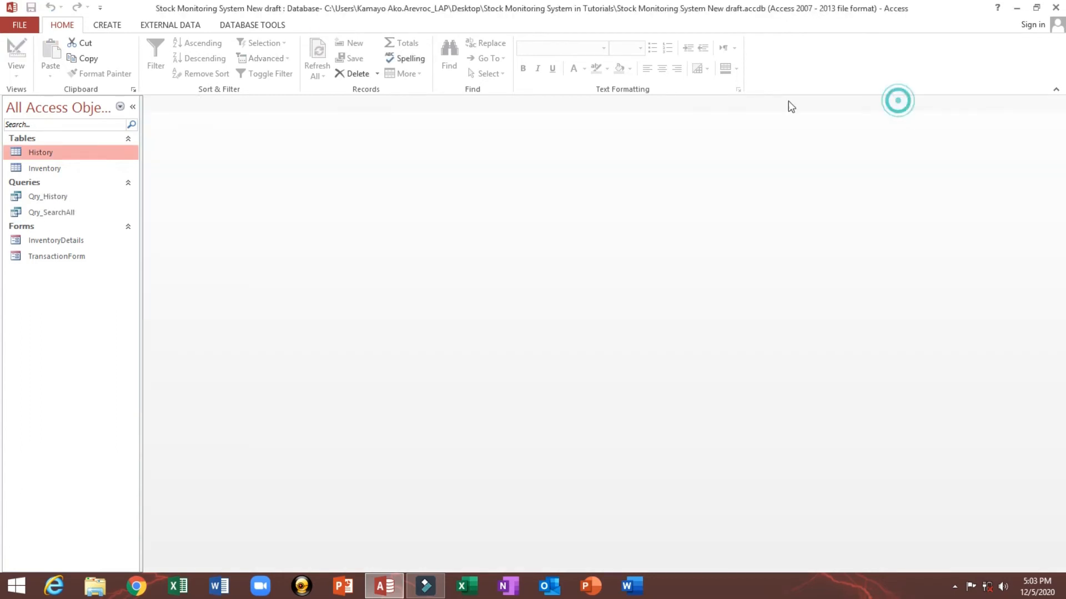
# Step: Open the Qry_History query to check its records, fitting the Stock IN Quantity, Item Price and Description column widths
pyautogui.doubleClick(66, 199)
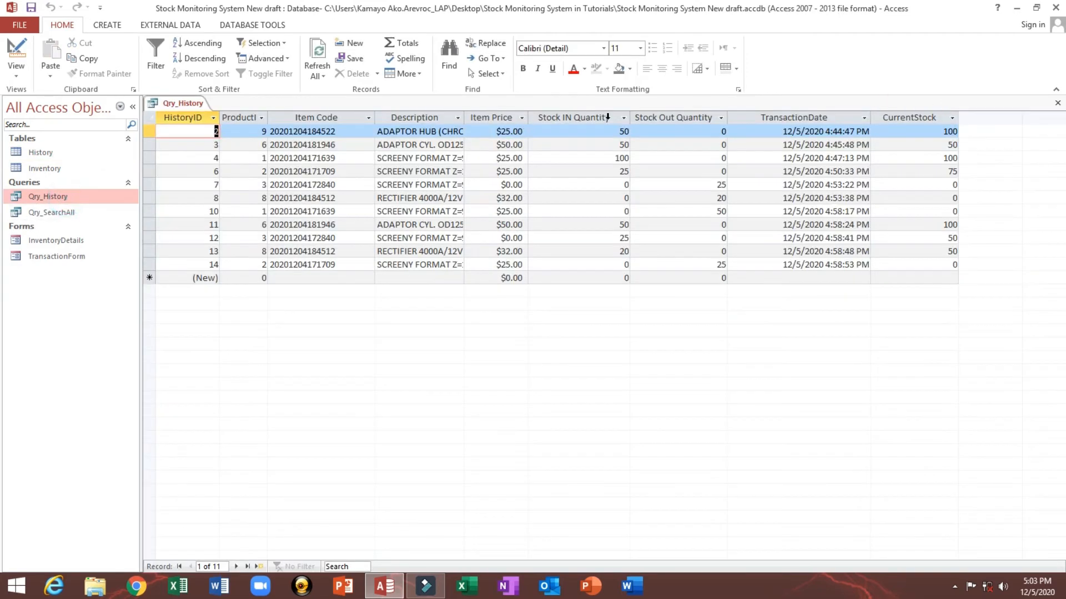
pyautogui.doubleClick(629, 117)
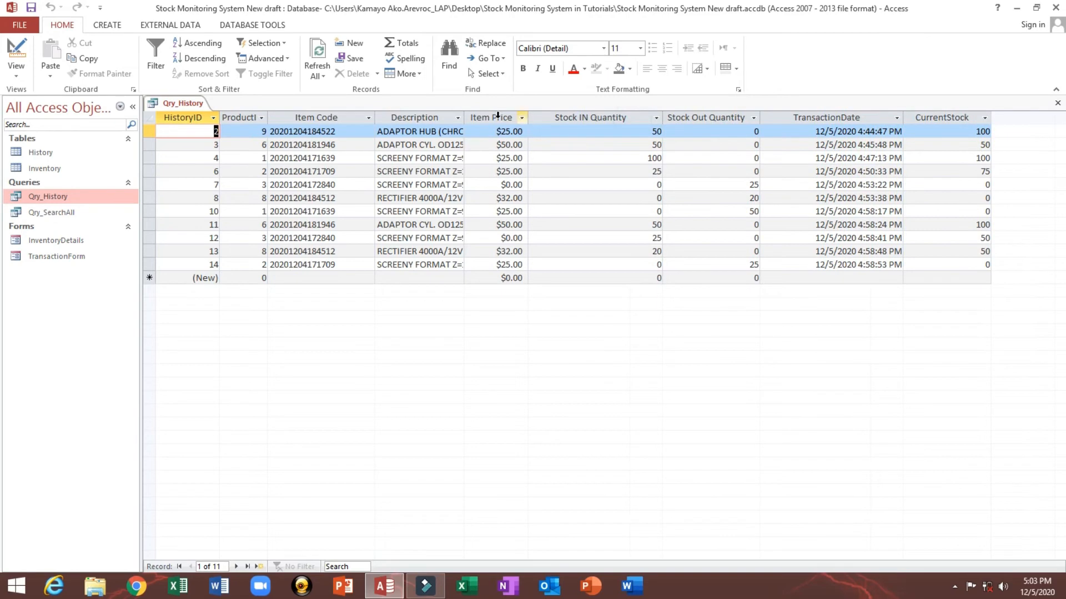
pyautogui.doubleClick(464, 118)
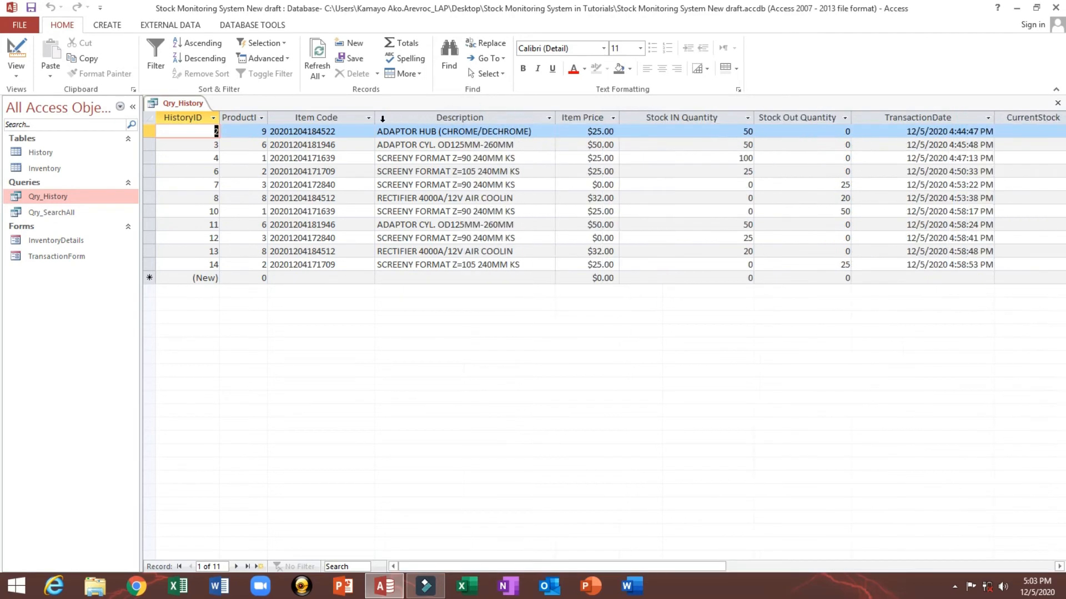
pyautogui.moveTo(376, 118); pyautogui.dragTo(345, 118)
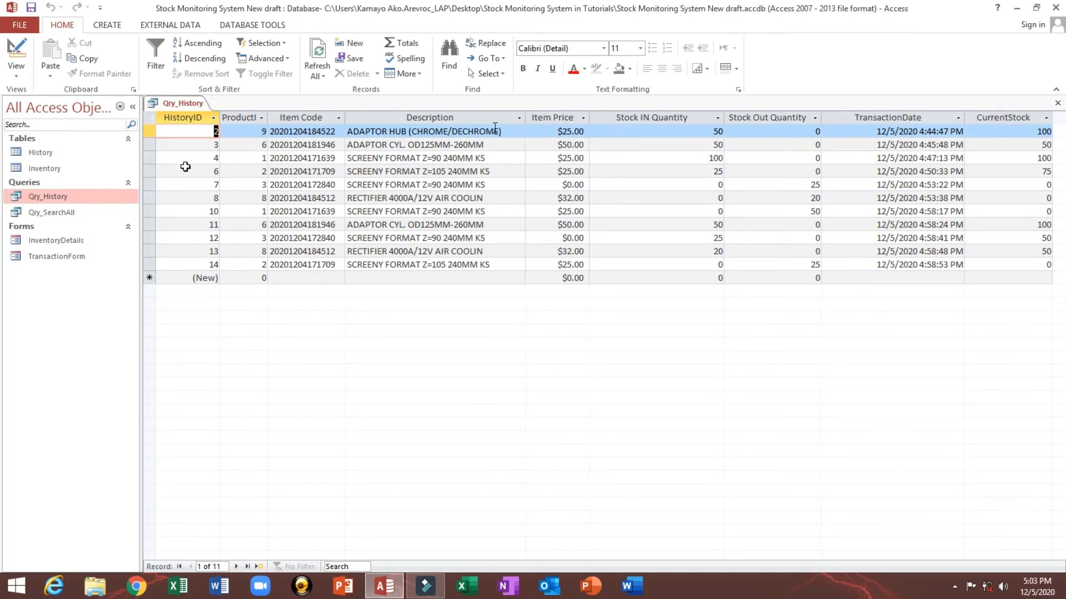
# Step: Reopen Qry_History in Design View to review it, then close it
pyautogui.rightClick(62, 199)
pyautogui.click(92, 217)
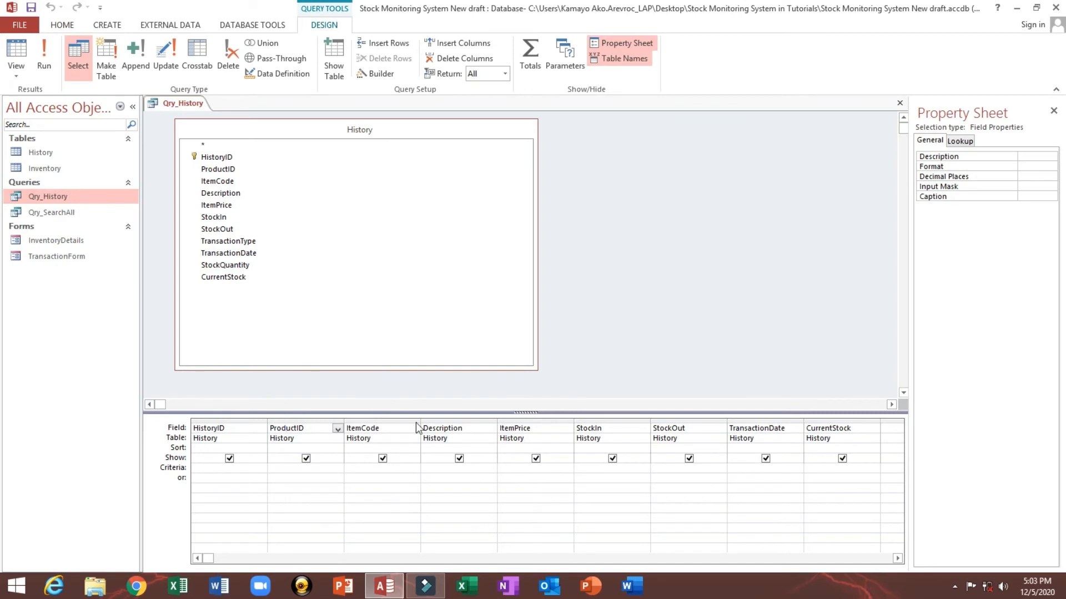
pyautogui.click(897, 101)
pyautogui.click(498, 331)
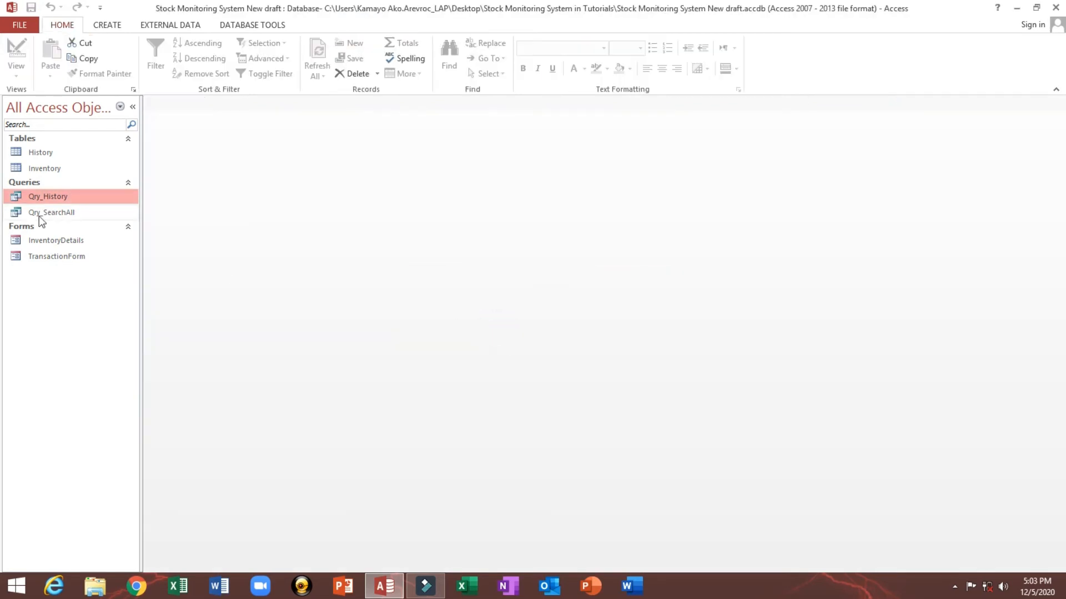
# Step: Open TransactionForm in Design View and draw a list box below the Search Result list, cancelling the wizard
pyautogui.click(45, 262)
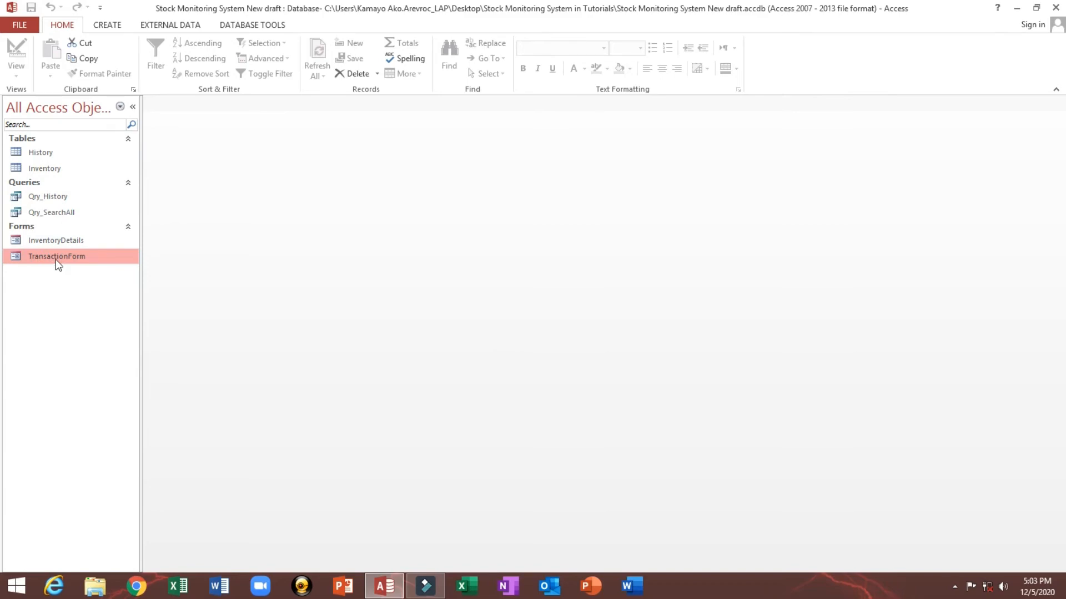
pyautogui.rightClick(55, 258)
pyautogui.click(89, 300)
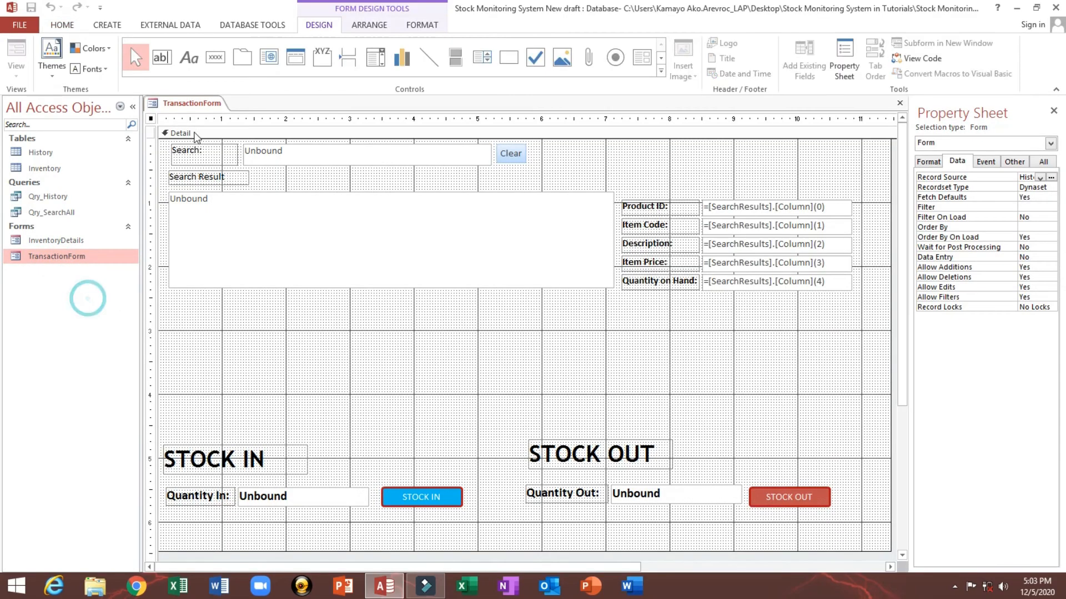
pyautogui.click(132, 107)
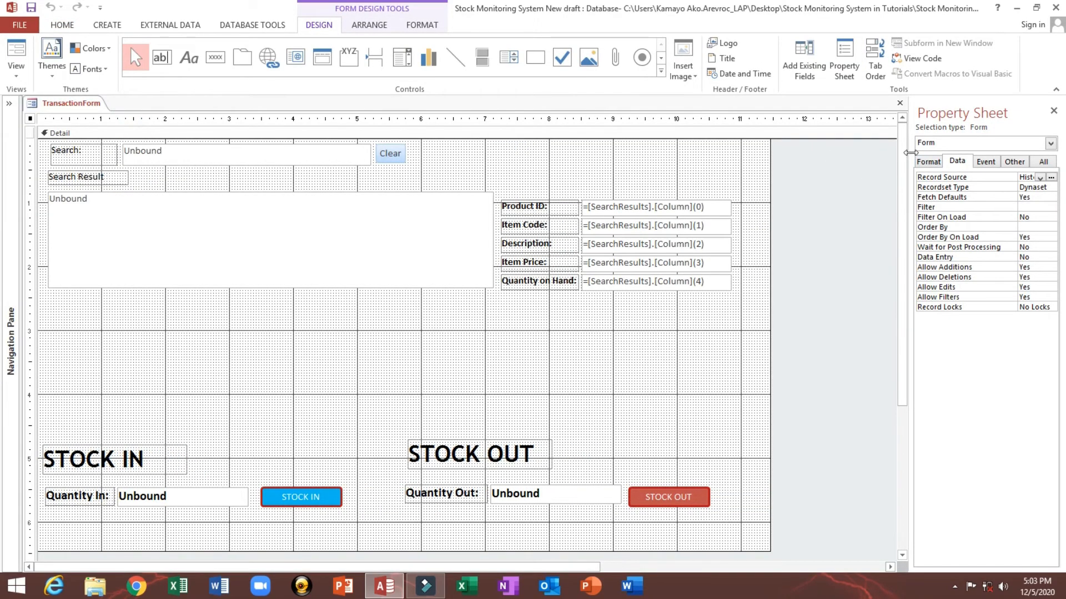
pyautogui.moveTo(909, 153); pyautogui.dragTo(800, 152)
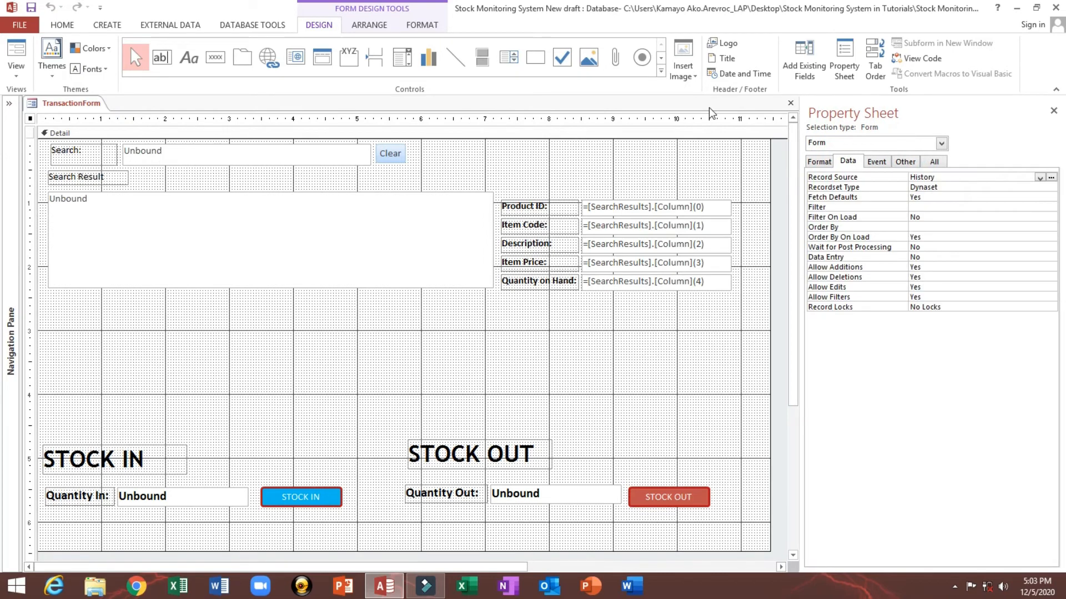
pyautogui.click(509, 62)
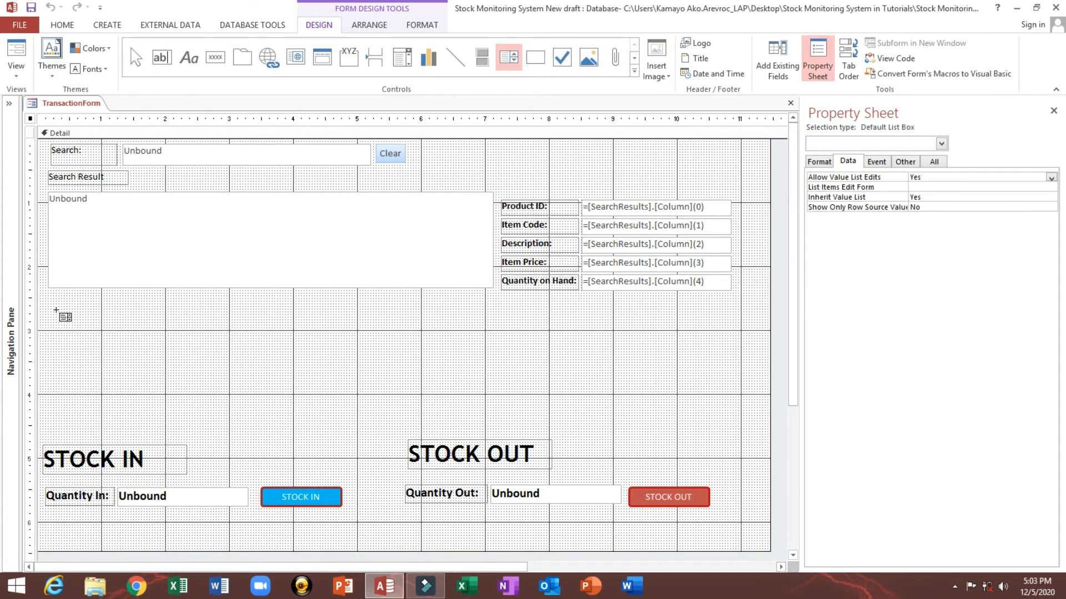
pyautogui.moveTo(50, 304); pyautogui.dragTo(499, 407)
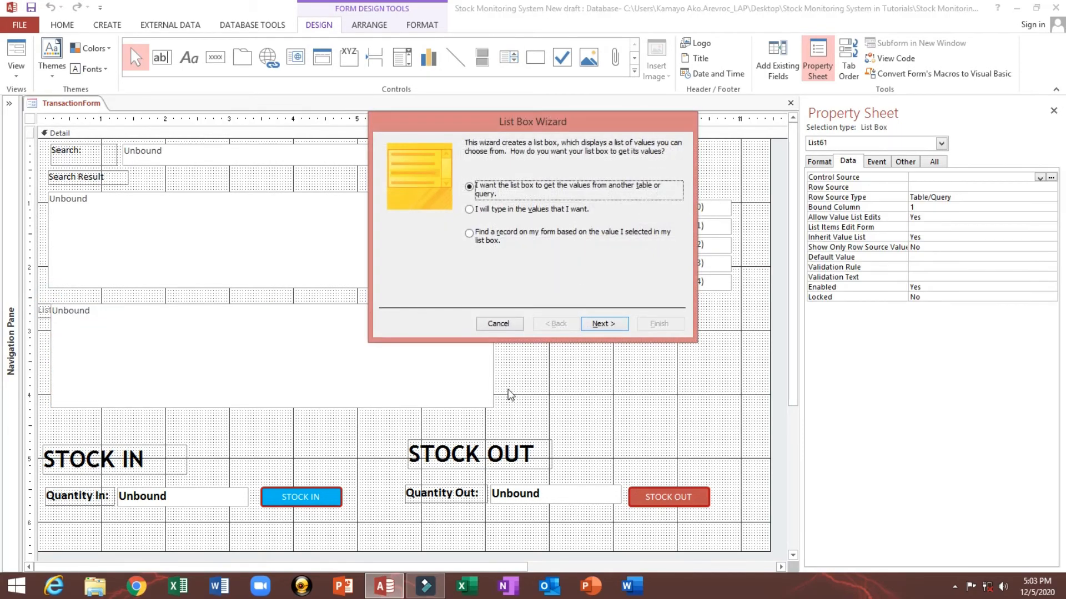
pyautogui.click(498, 323)
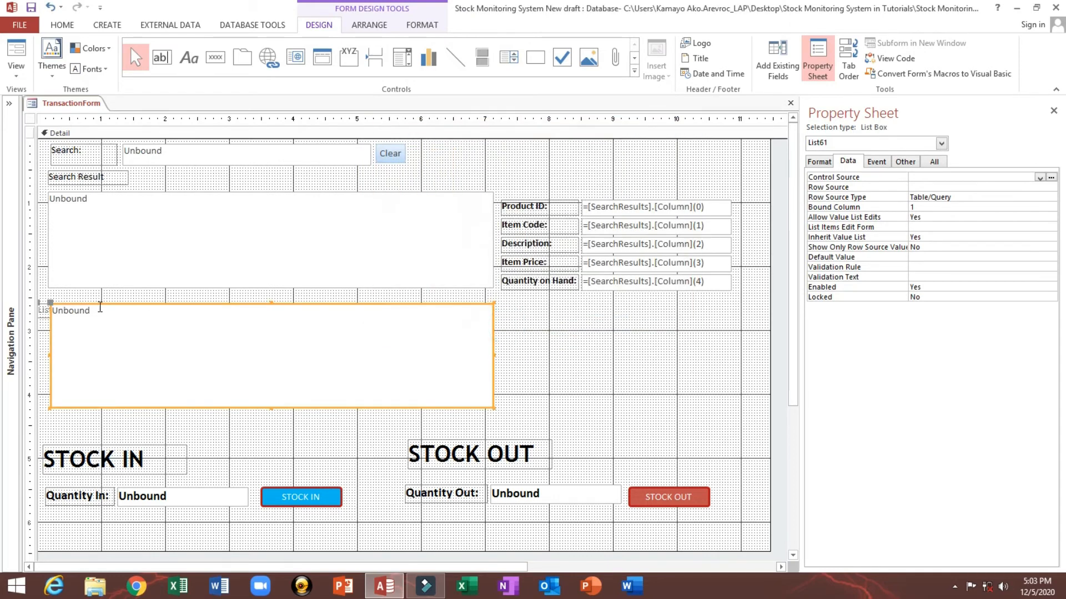
# Step: Move the new list box down slightly and change its label caption to Transaction History
pyautogui.click(101, 304)
pyautogui.moveTo(101, 304); pyautogui.dragTo(101, 317)
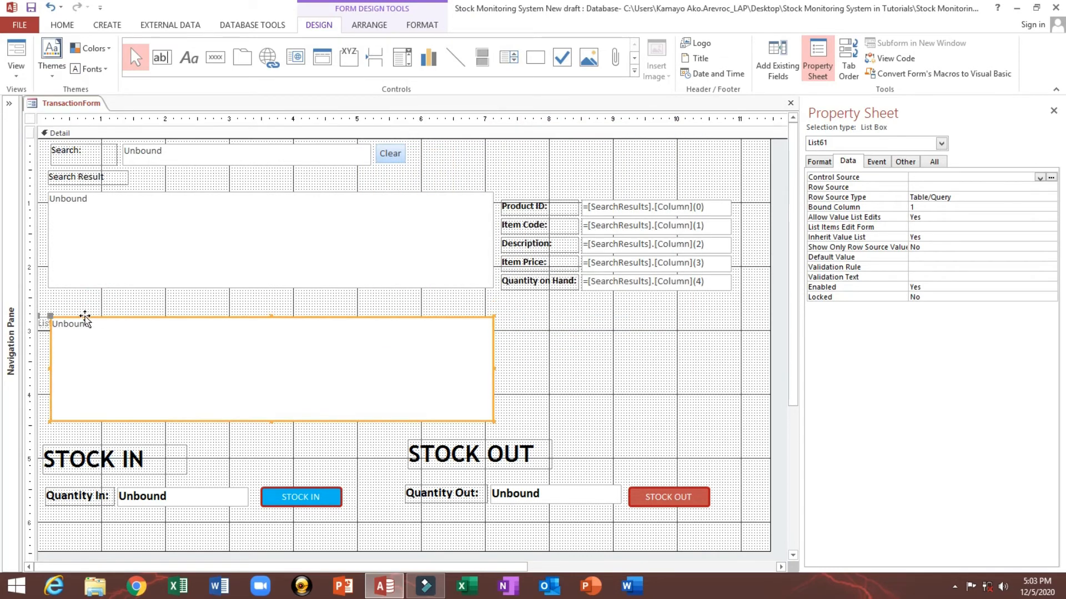
pyautogui.click(47, 319)
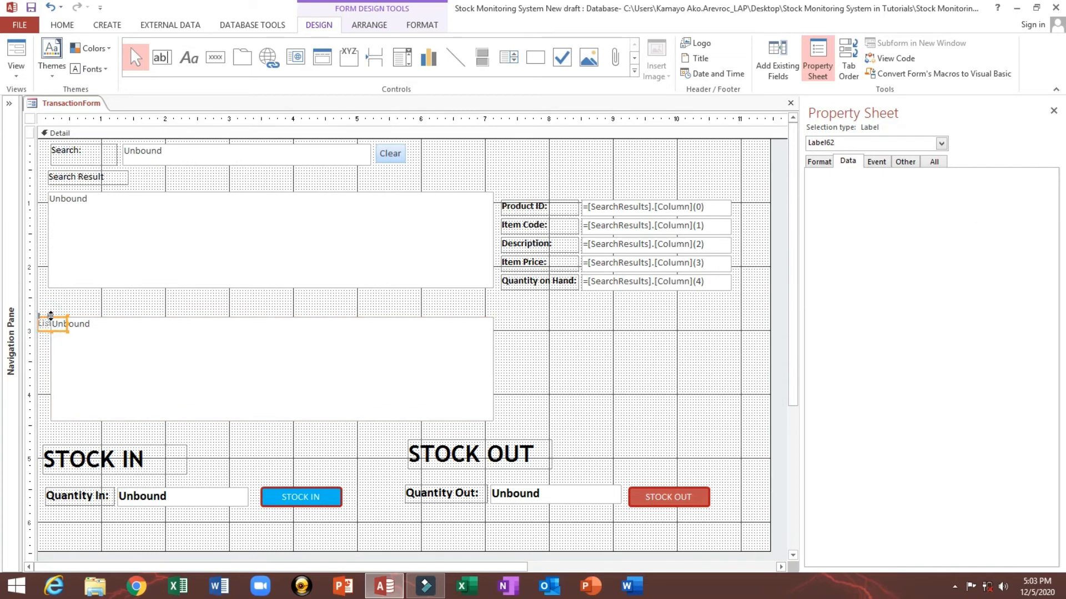
pyautogui.moveTo(123, 301)
pyautogui.mouseDown()
pyautogui.moveTo(67, 332)
pyautogui.moveTo(54, 328)
pyautogui.moveTo(87, 329)
pyautogui.moveTo(72, 322)
pyautogui.moveTo(86, 308)
pyautogui.moveTo(187, 310)
pyautogui.moveTo(62, 314)
pyautogui.mouseUp()
pyautogui.click(78, 308)
pyautogui.click(176, 309)
pyautogui.write('Transaction History')
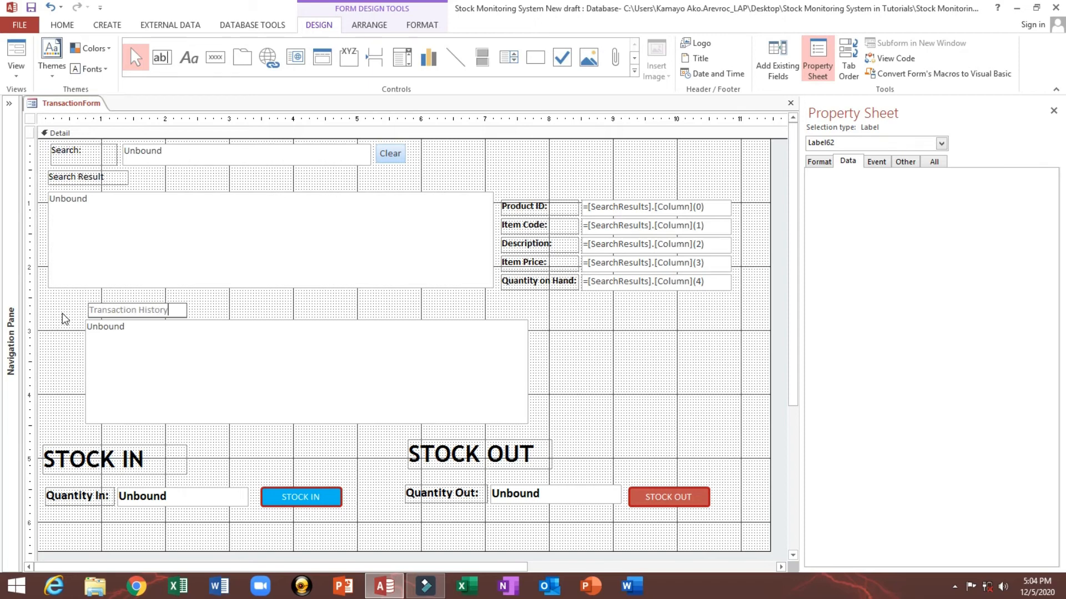
# Step: Align the Transaction History label and list box to the left with the Search Result controls
pyautogui.click(64, 301)
pyautogui.click(42, 279)
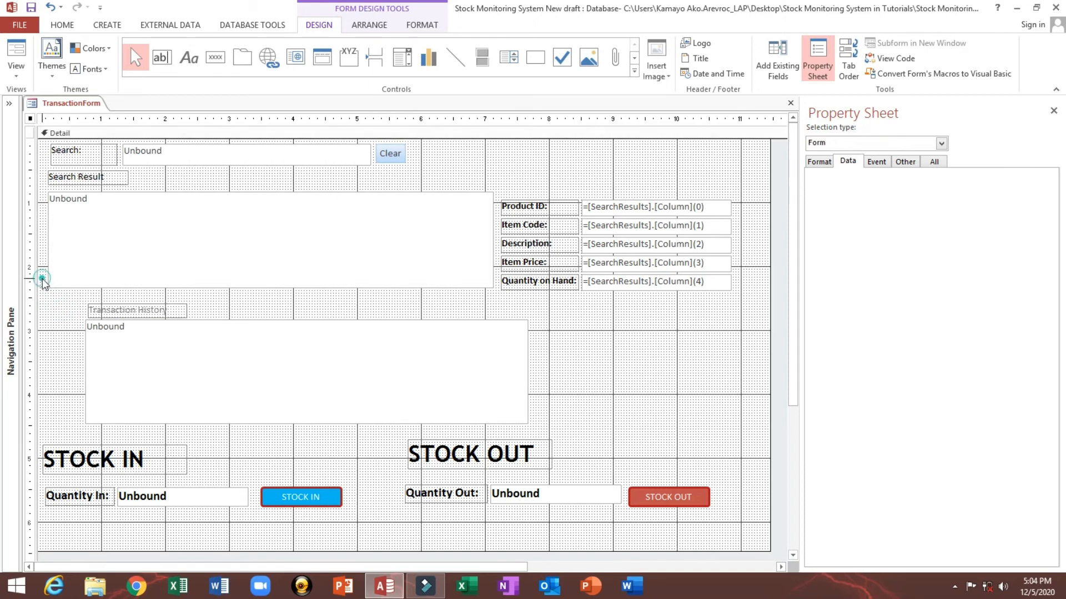
pyautogui.moveTo(43, 280); pyautogui.dragTo(107, 355)
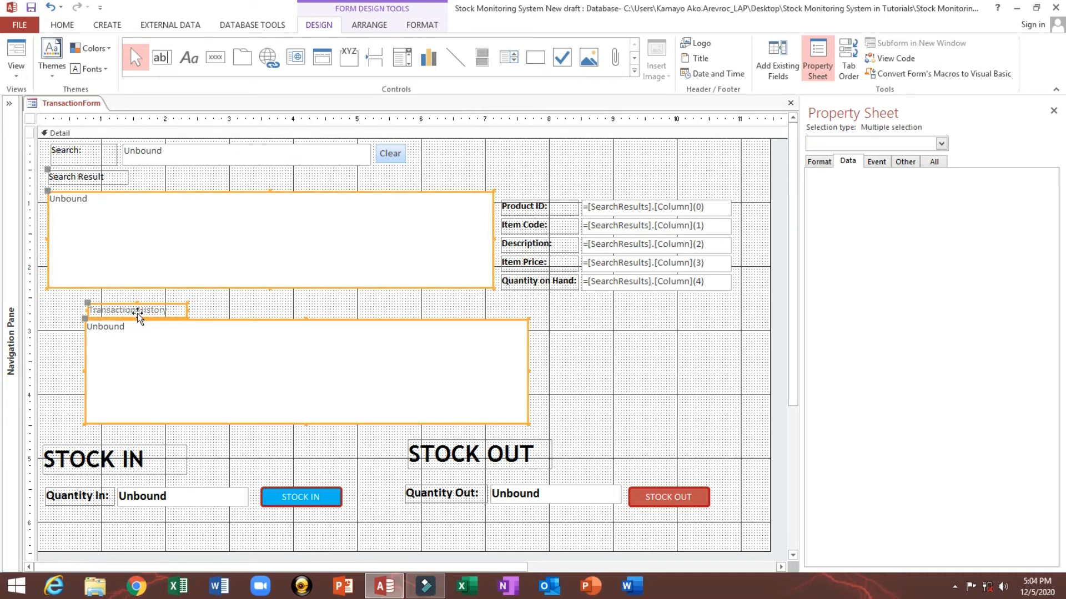
pyautogui.rightClick(138, 315)
pyautogui.moveTo(172, 382)
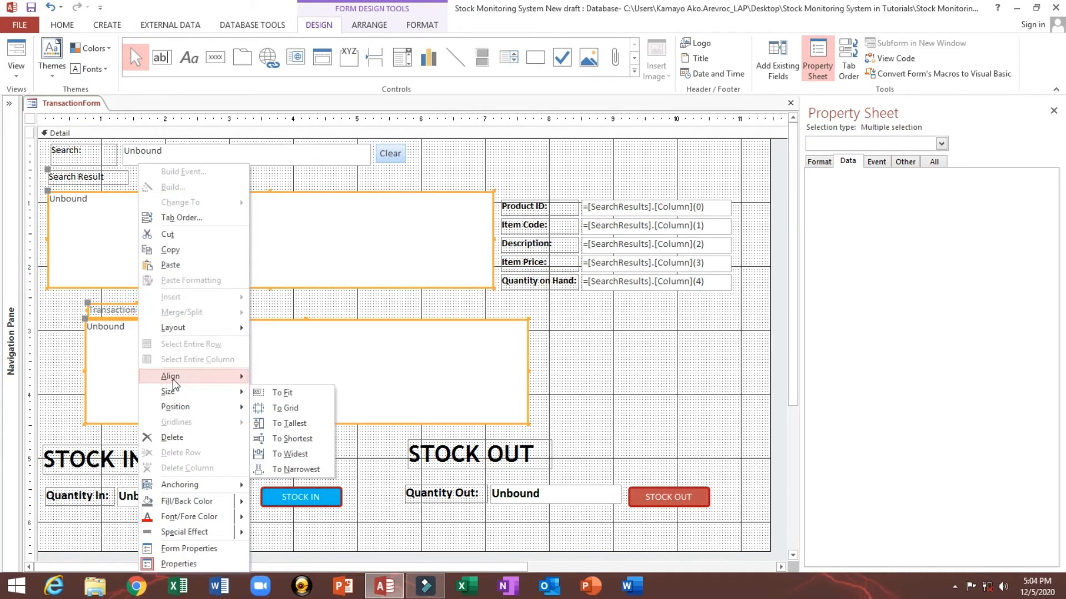
pyautogui.click(276, 380)
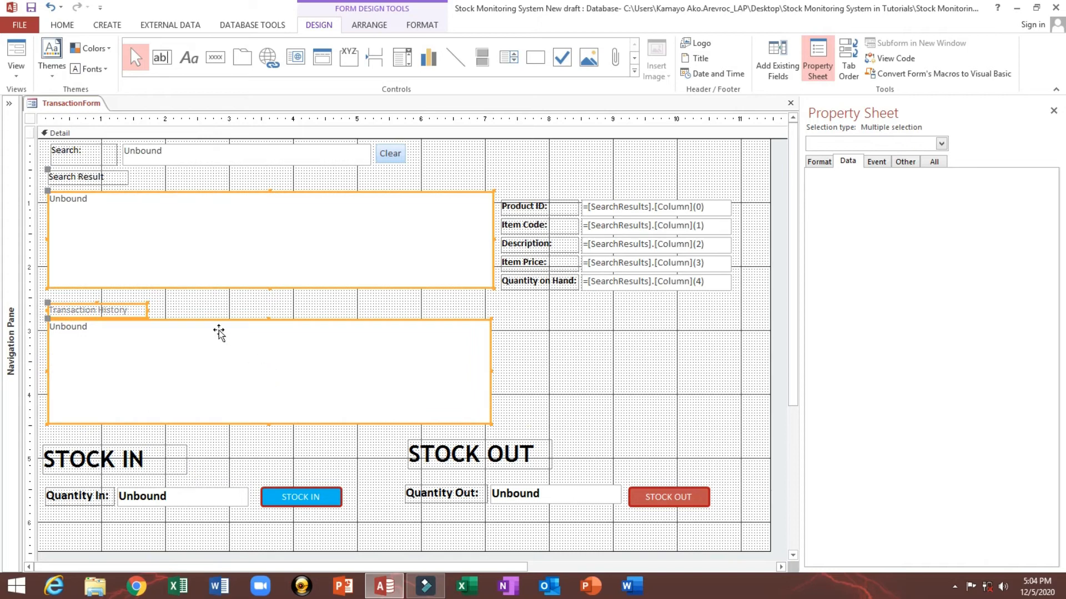
# Step: Format the Search Result and Transaction History labels with black font colour, size 12 and bold
pyautogui.click(201, 309)
pyautogui.click(103, 179)
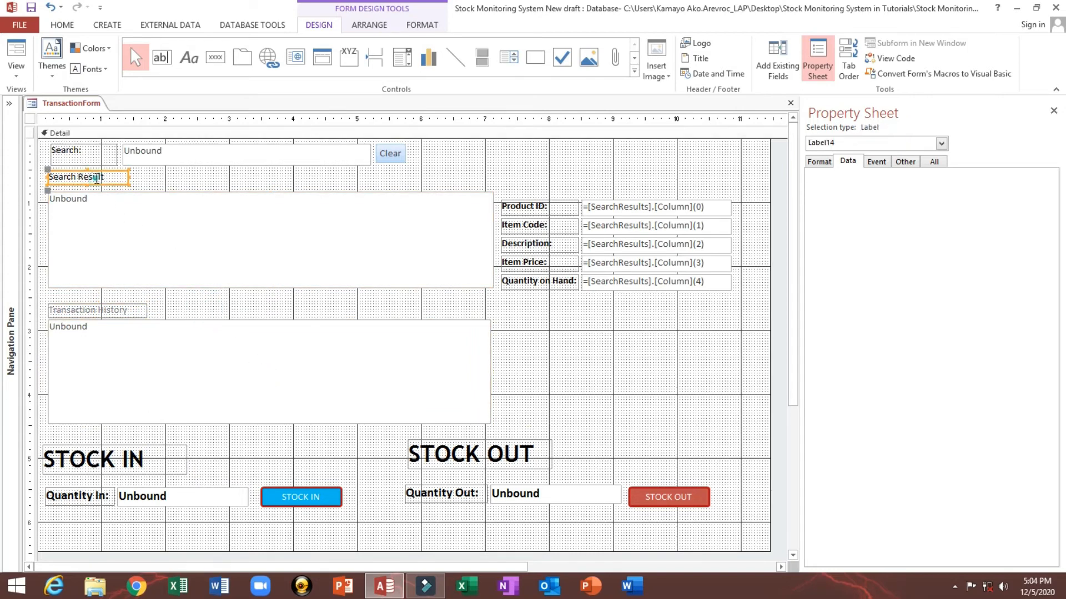
pyautogui.keyDown('shift'); pyautogui.click(98, 312); pyautogui.keyUp('shift')
pyautogui.click(62, 25)
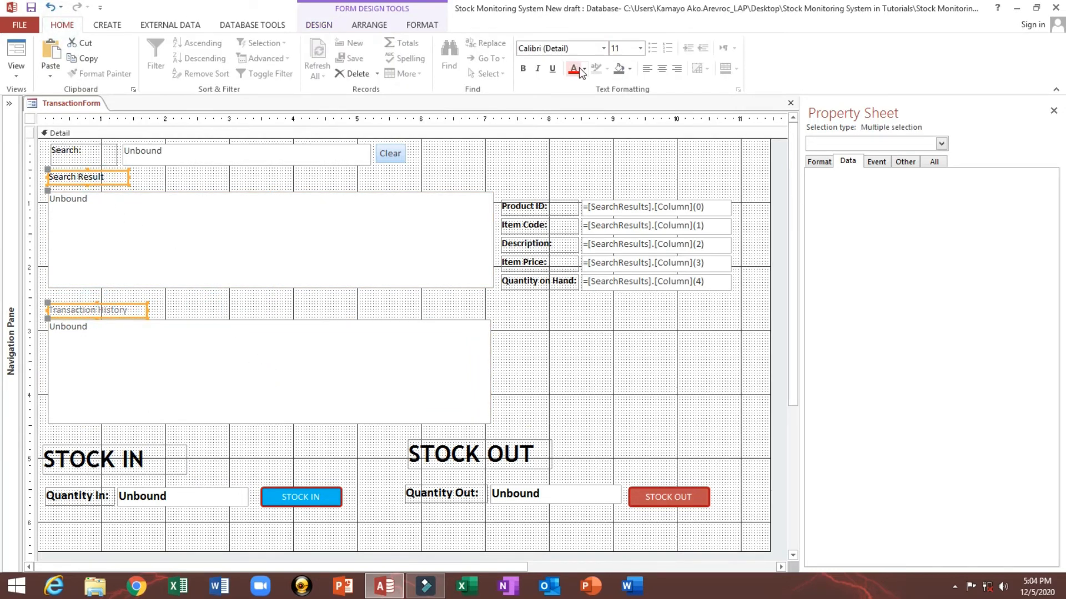
pyautogui.click(585, 70)
pyautogui.click(582, 118)
pyautogui.click(638, 48)
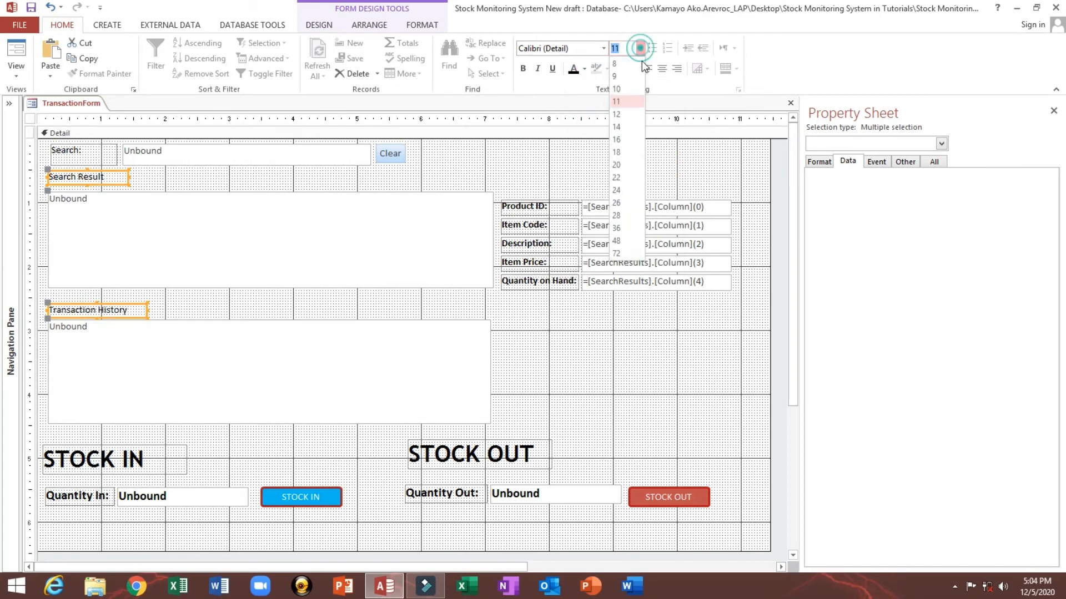
pyautogui.click(627, 114)
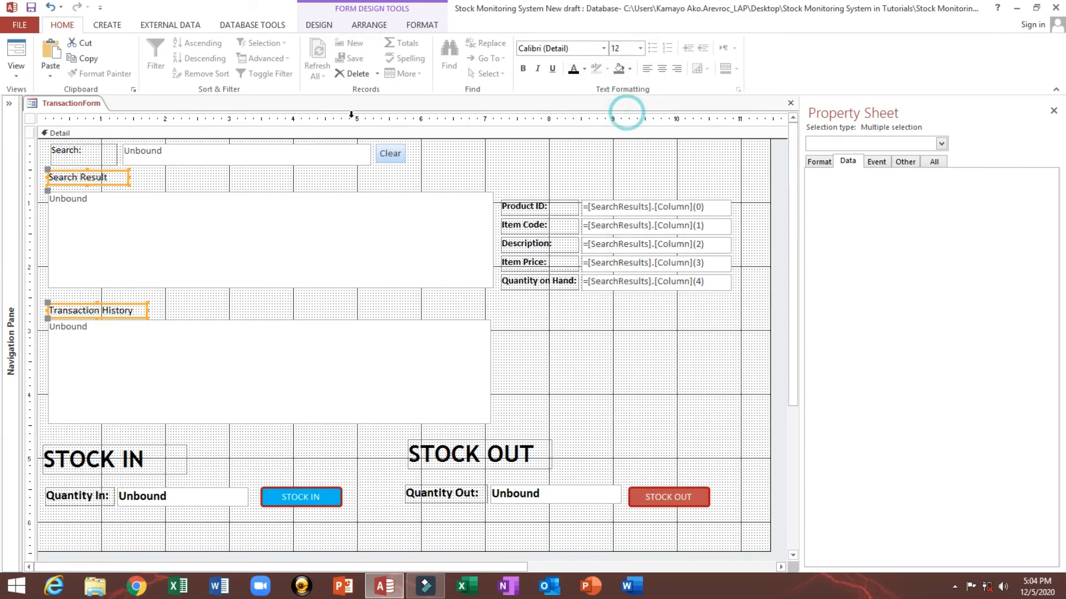
pyautogui.click(528, 63)
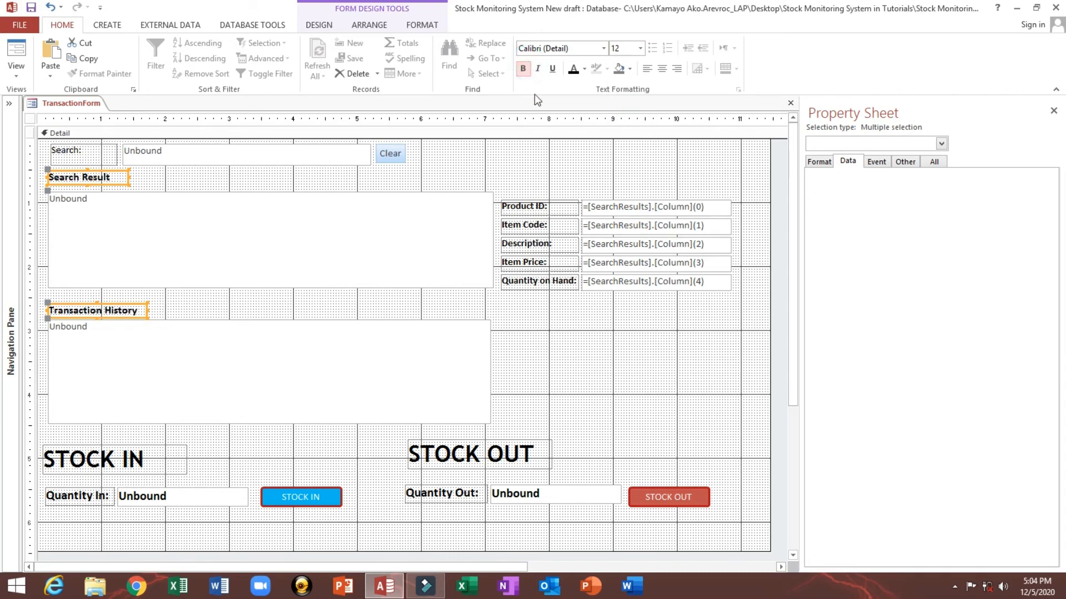
pyautogui.click(469, 160)
# Step: Switch to Form View and test the form by selecting products in the search results
pyautogui.moveTo(798, 211); pyautogui.dragTo(732, 211)
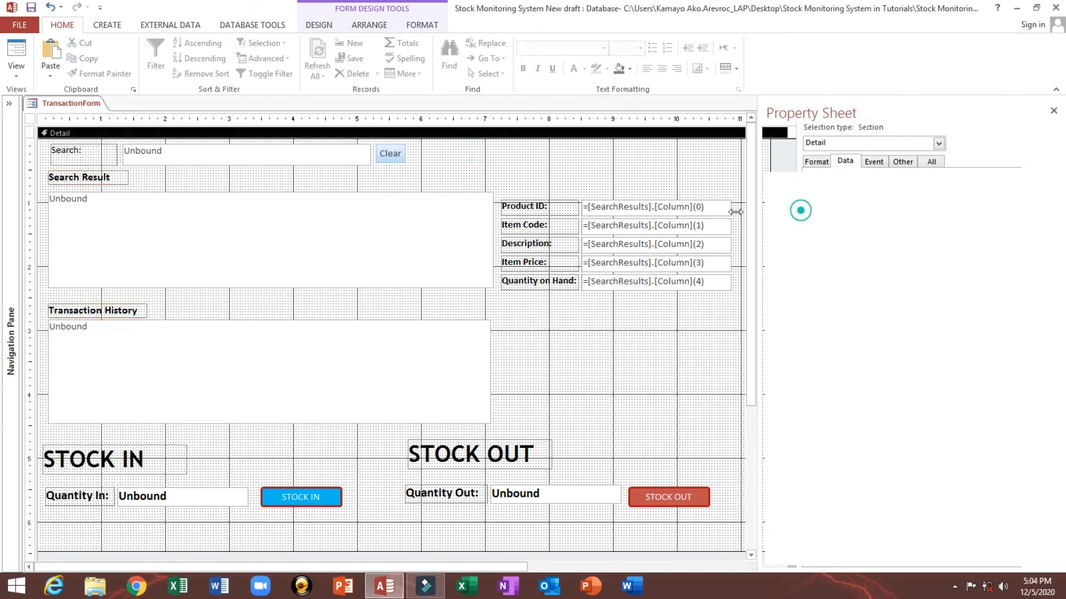
pyautogui.click(19, 63)
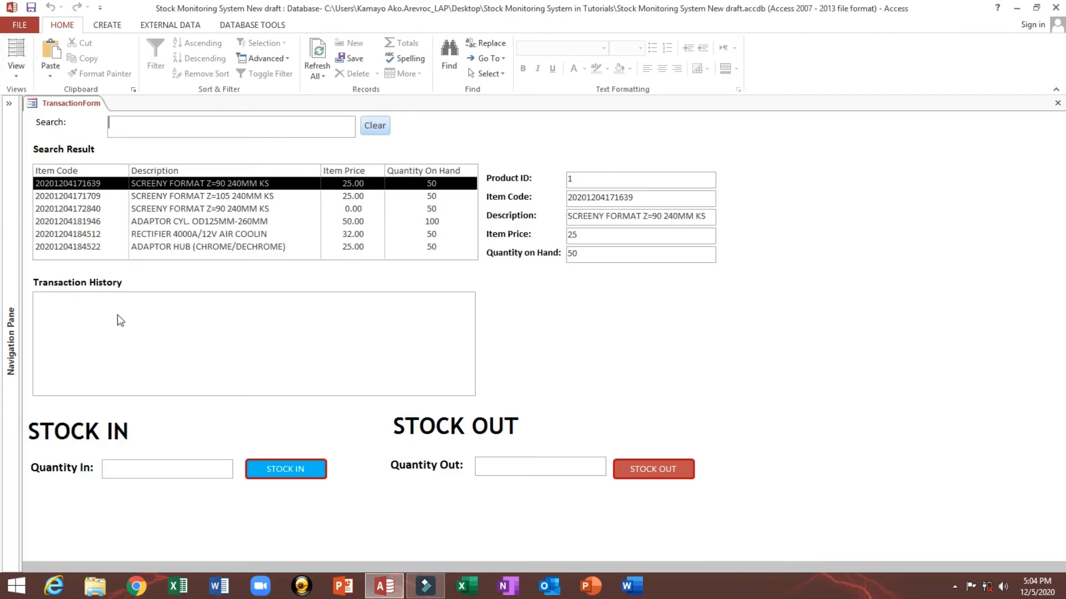
pyautogui.click(133, 196)
pyautogui.click(176, 131)
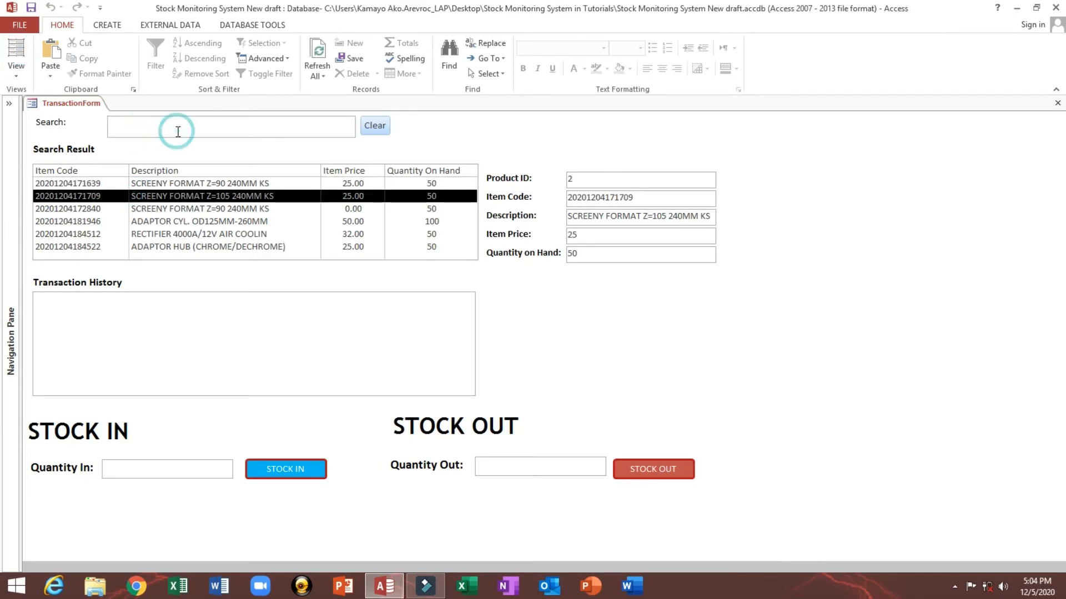
pyautogui.click(151, 302)
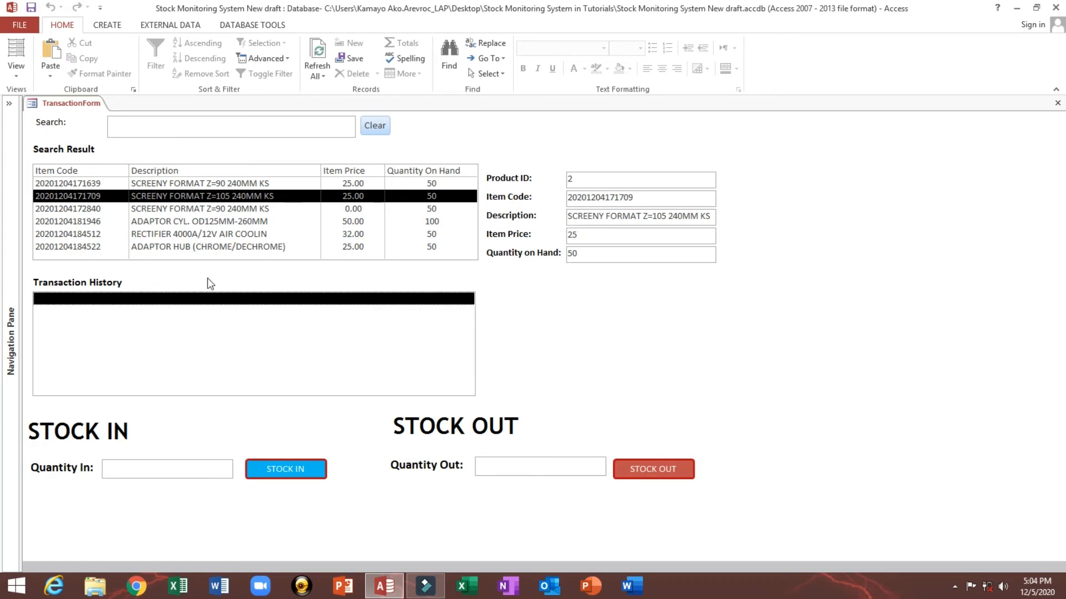
# Step: Open the Transaction History list box's Row Source in Query Builder and add the Qry_History query
pyautogui.rightClick(209, 277)
pyautogui.click(236, 323)
pyautogui.click(341, 353)
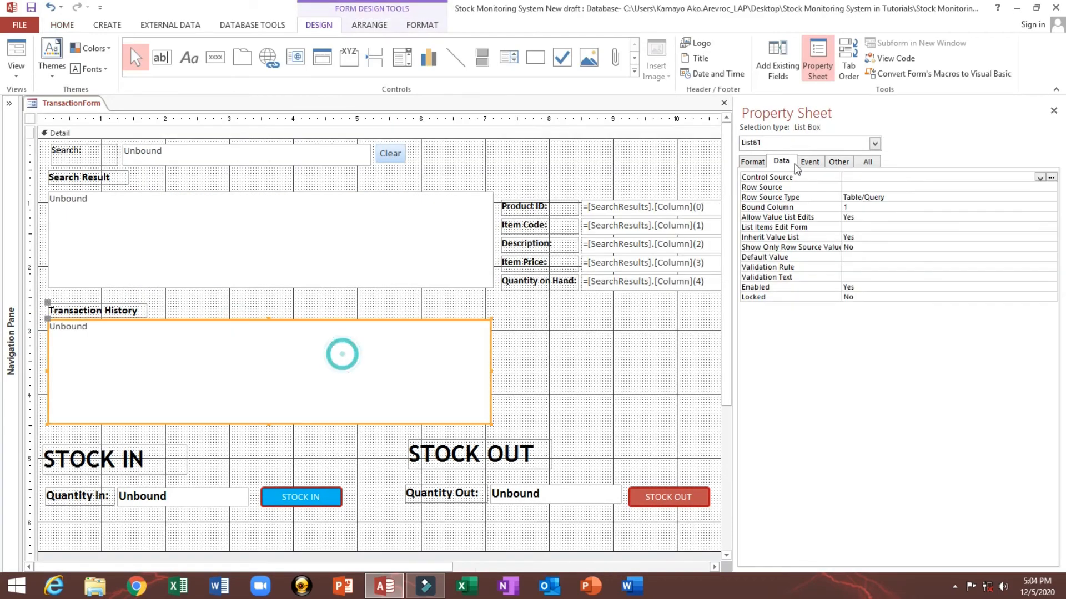
pyautogui.moveTo(732, 144); pyautogui.dragTo(621, 144)
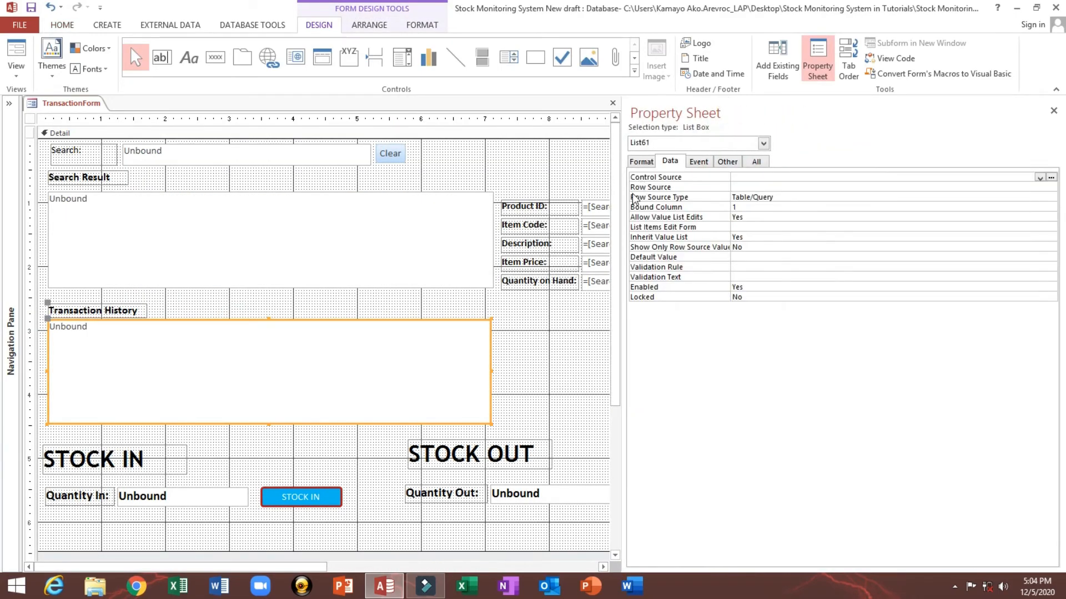
pyautogui.click(635, 188)
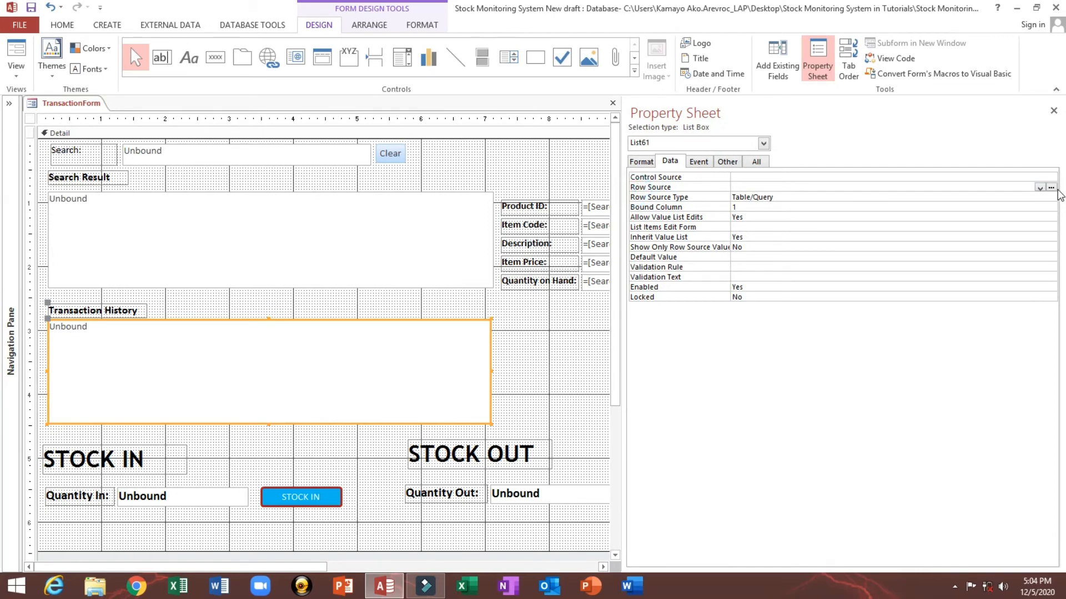
pyautogui.click(1051, 188)
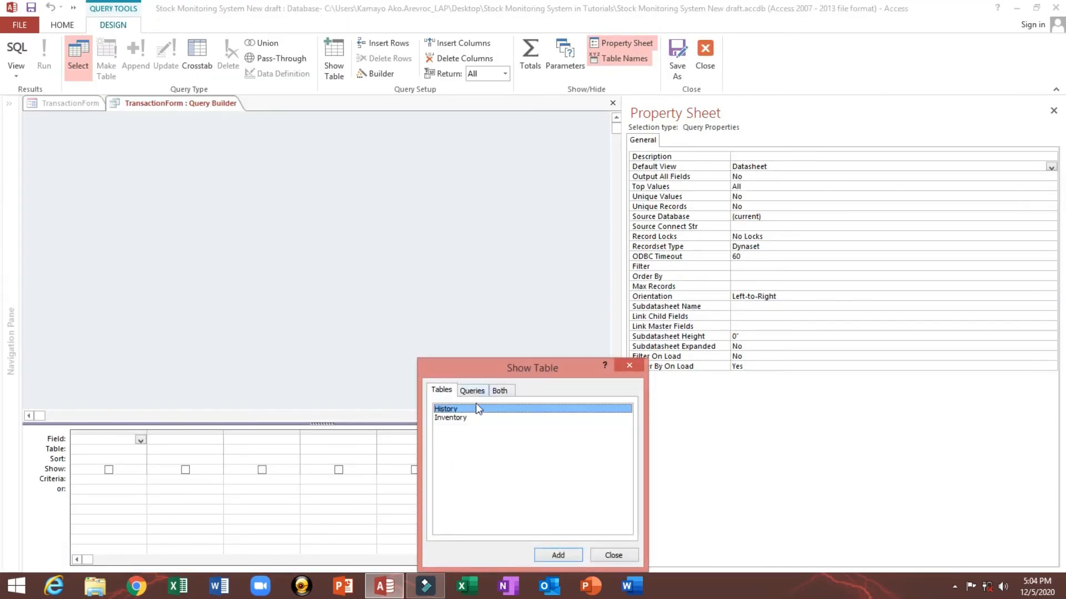
pyautogui.click(472, 391)
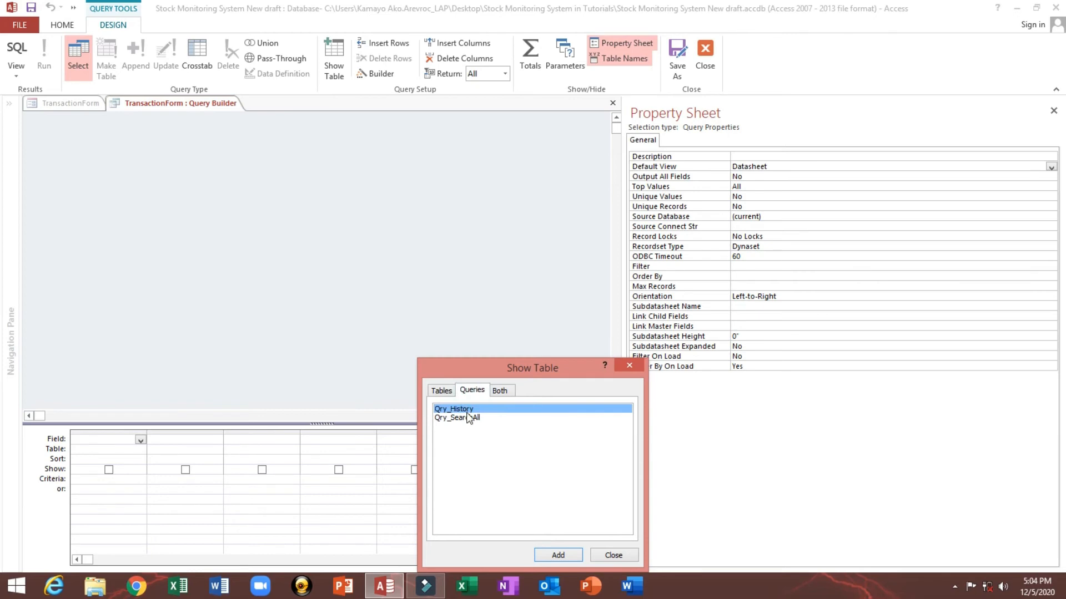
pyautogui.doubleClick(465, 411)
pyautogui.click(614, 554)
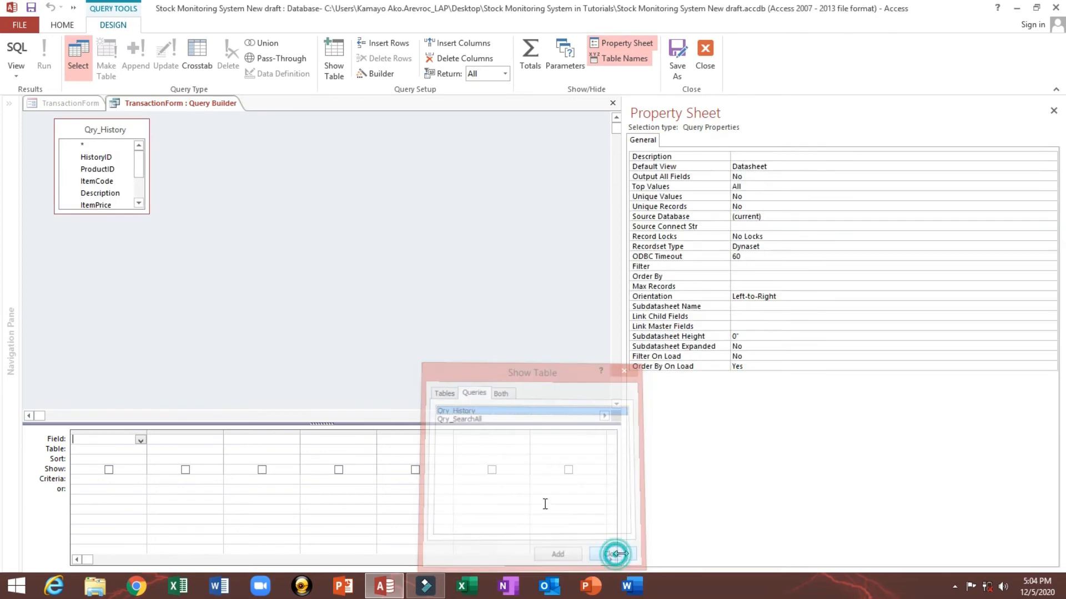
# Step: Add all Qry_History fields from HistoryID to CurrentStock to the query grid and save it as the row source
pyautogui.moveTo(149, 214); pyautogui.dragTo(241, 294)
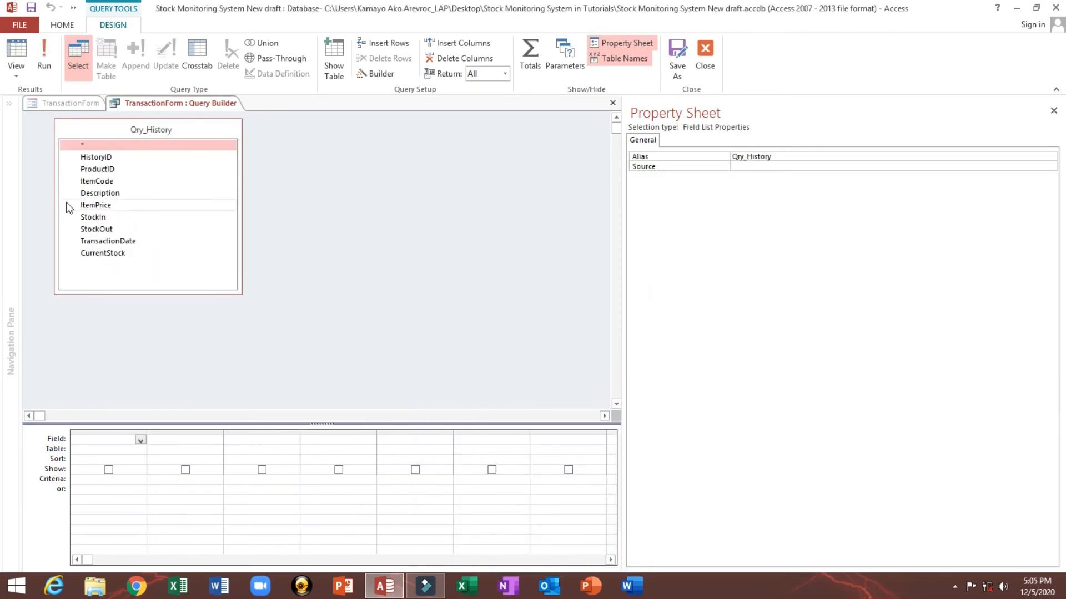
pyautogui.click(97, 158)
pyautogui.keyDown('shift'); pyautogui.click(108, 253); pyautogui.keyUp('shift')
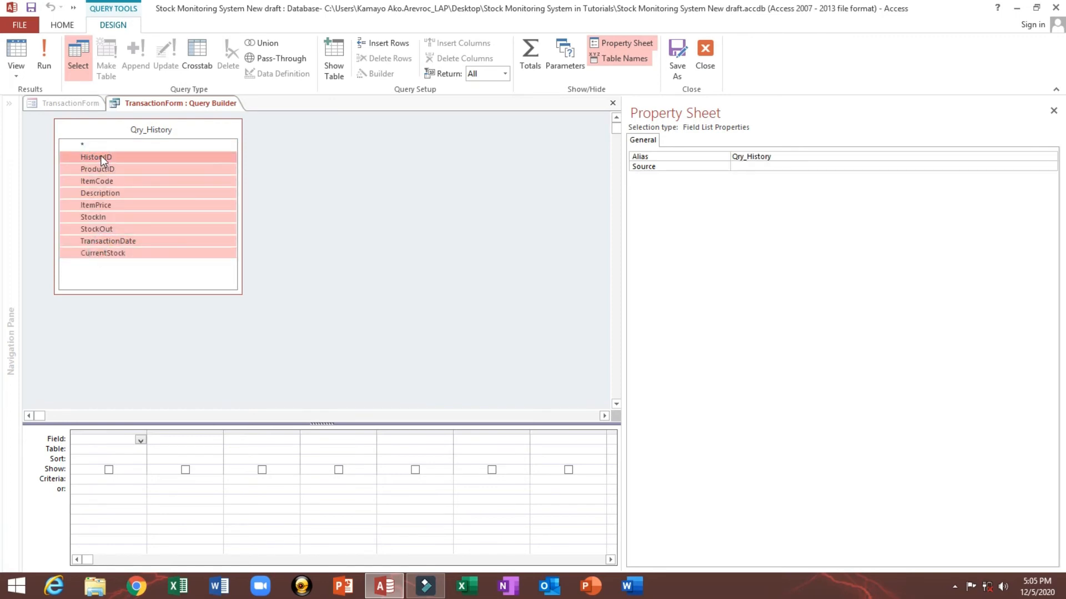
pyautogui.moveTo(101, 157); pyautogui.dragTo(115, 438)
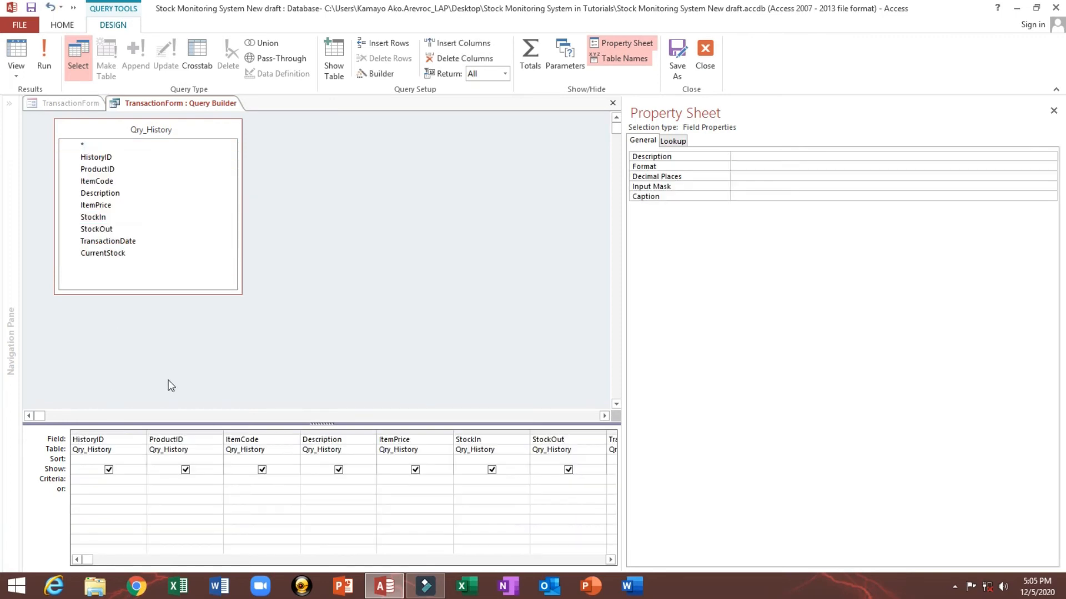
pyautogui.doubleClick(623, 271)
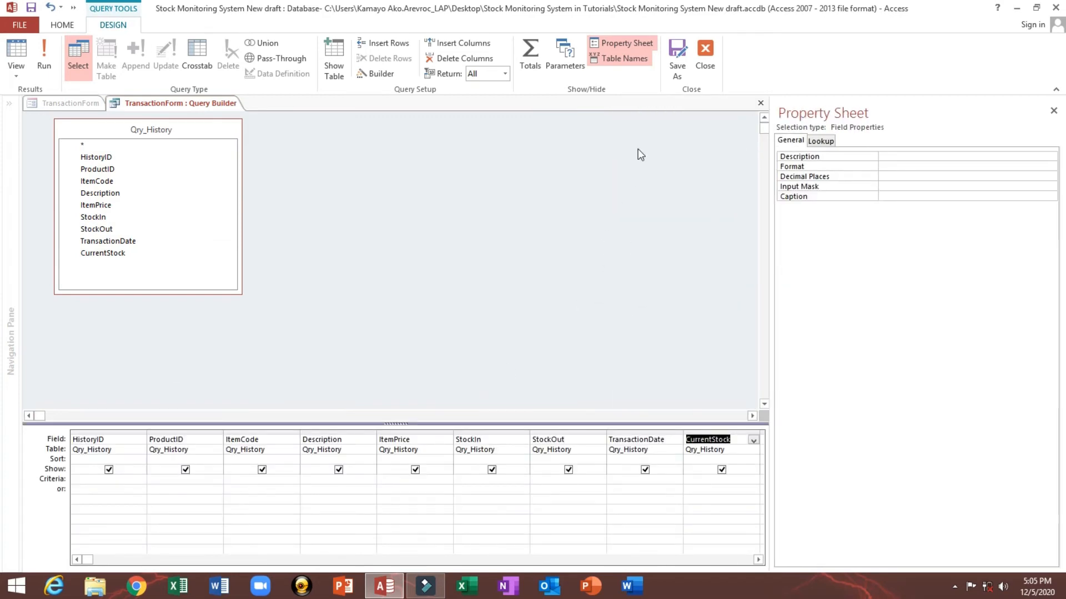
pyautogui.click(704, 51)
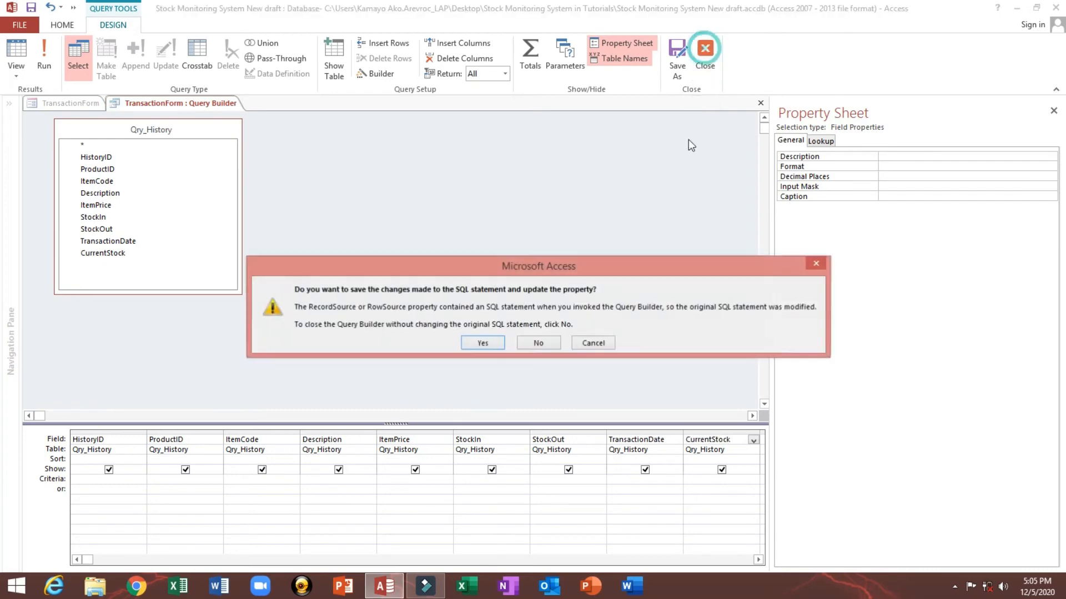
pyautogui.click(485, 342)
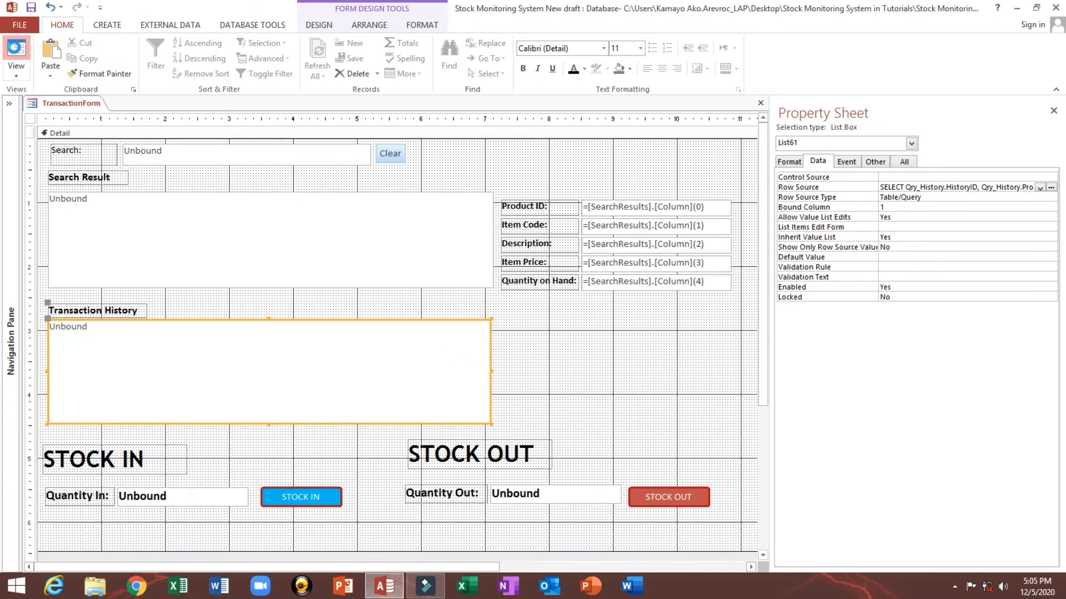
# Step: Preview the Transaction History list in Form View and return to Design View
pyautogui.click(16, 52)
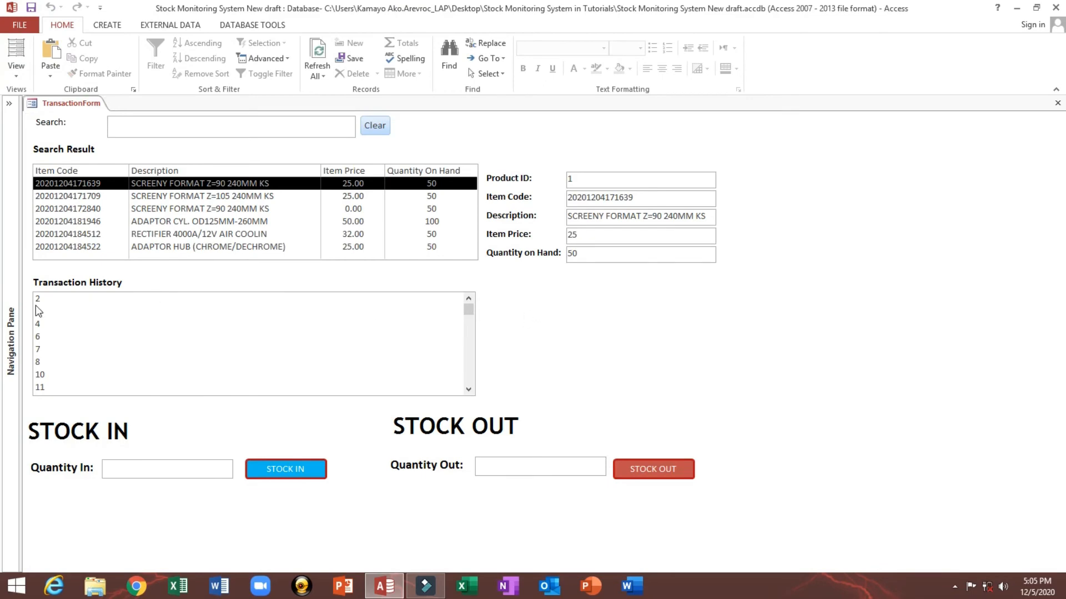
pyautogui.rightClick(517, 303)
pyautogui.click(545, 338)
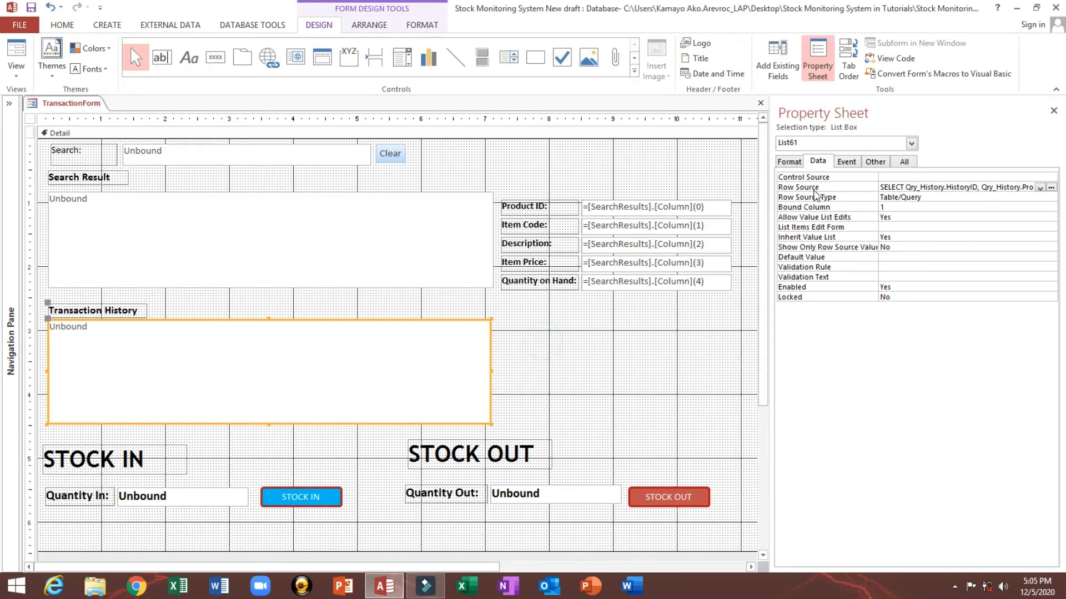
# Step: Reopen the list box's row source query and review its field columns before closing it
pyautogui.moveTo(772, 163); pyautogui.dragTo(575, 176)
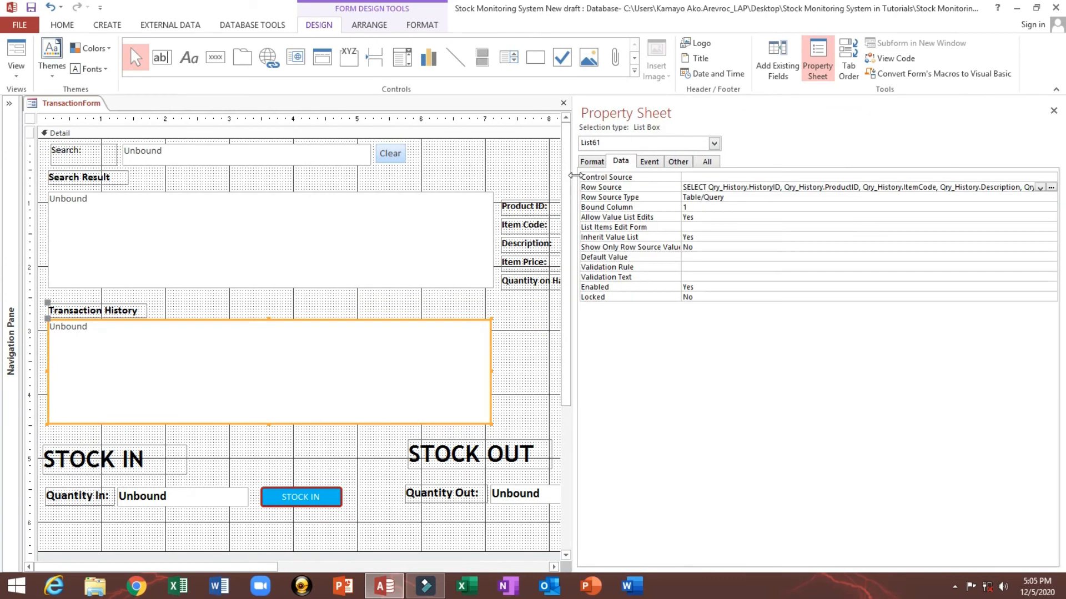
pyautogui.click(592, 161)
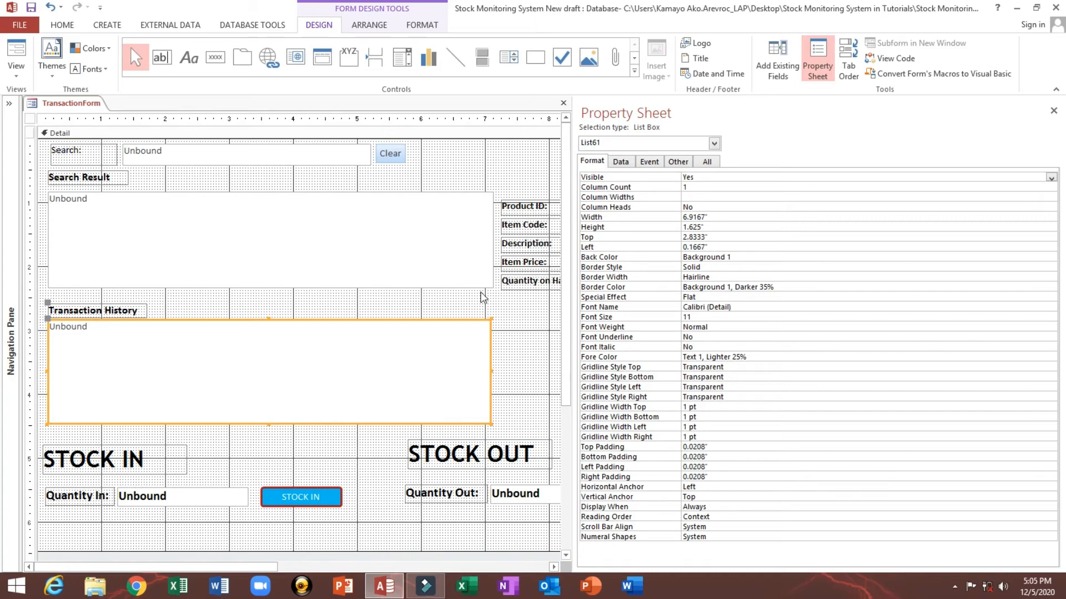
pyautogui.click(646, 162)
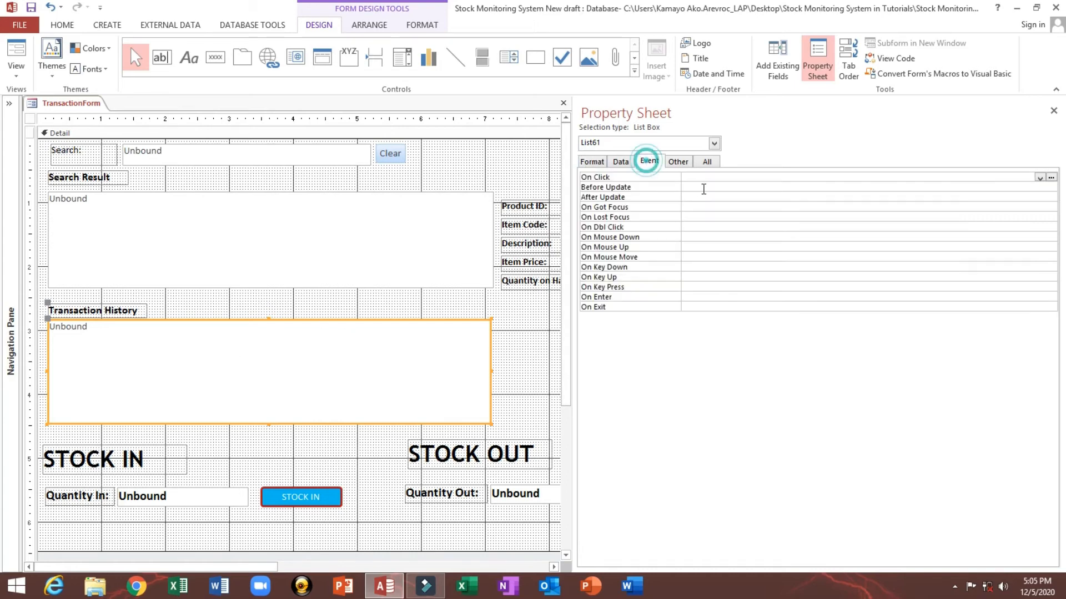
pyautogui.click(619, 161)
pyautogui.click(717, 187)
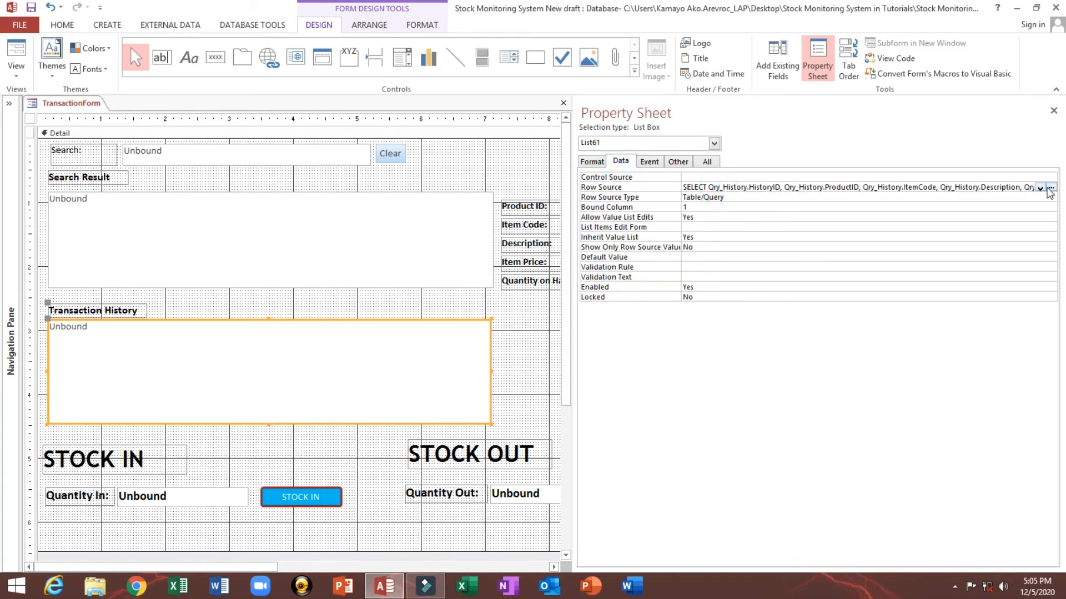
pyautogui.click(1050, 187)
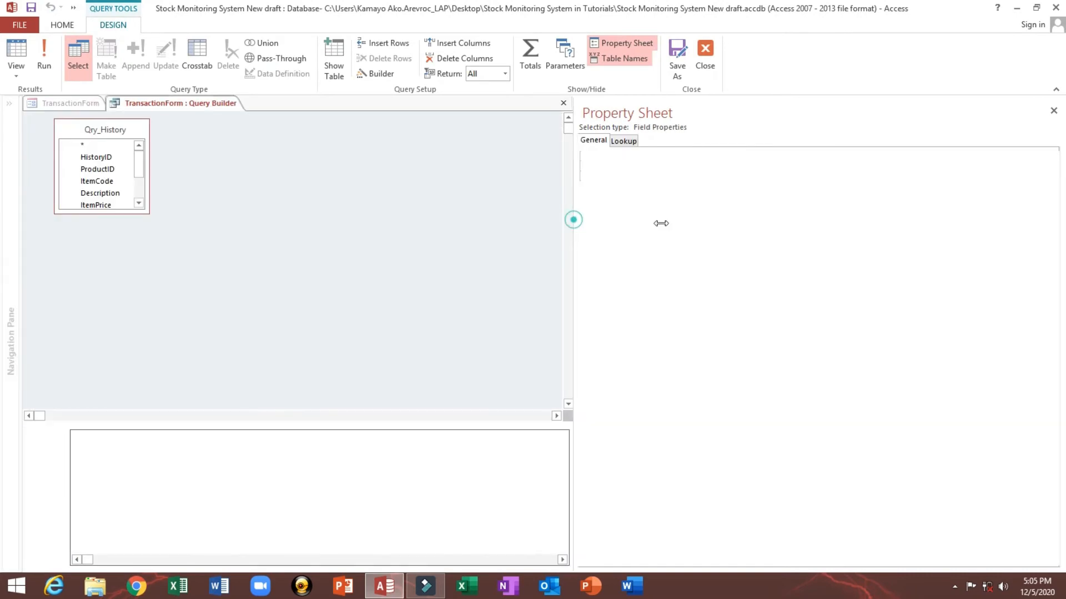
pyautogui.moveTo(572, 220); pyautogui.dragTo(809, 233)
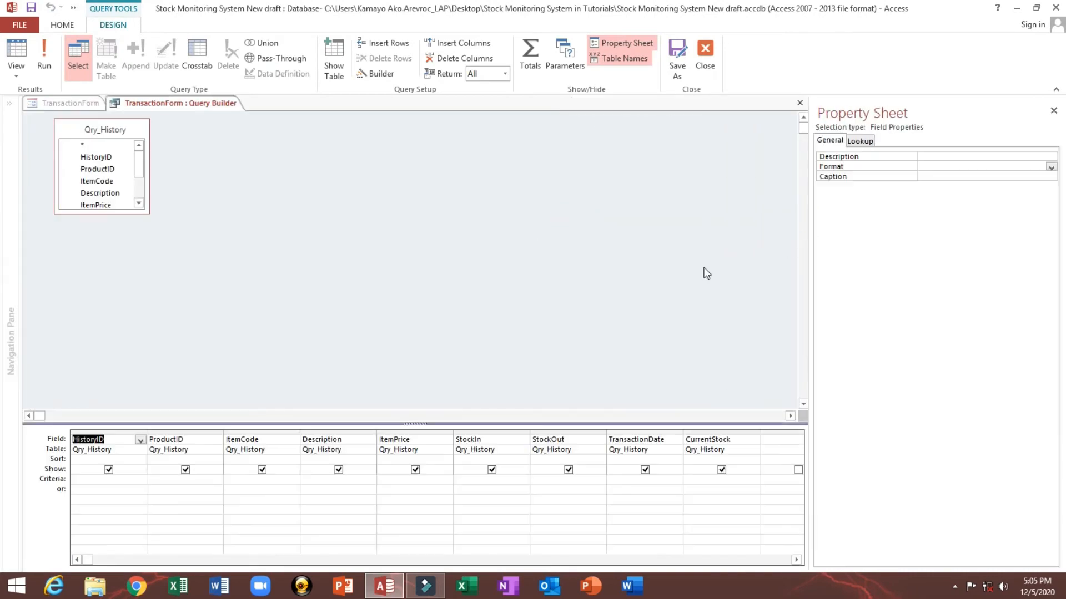
pyautogui.click(92, 432)
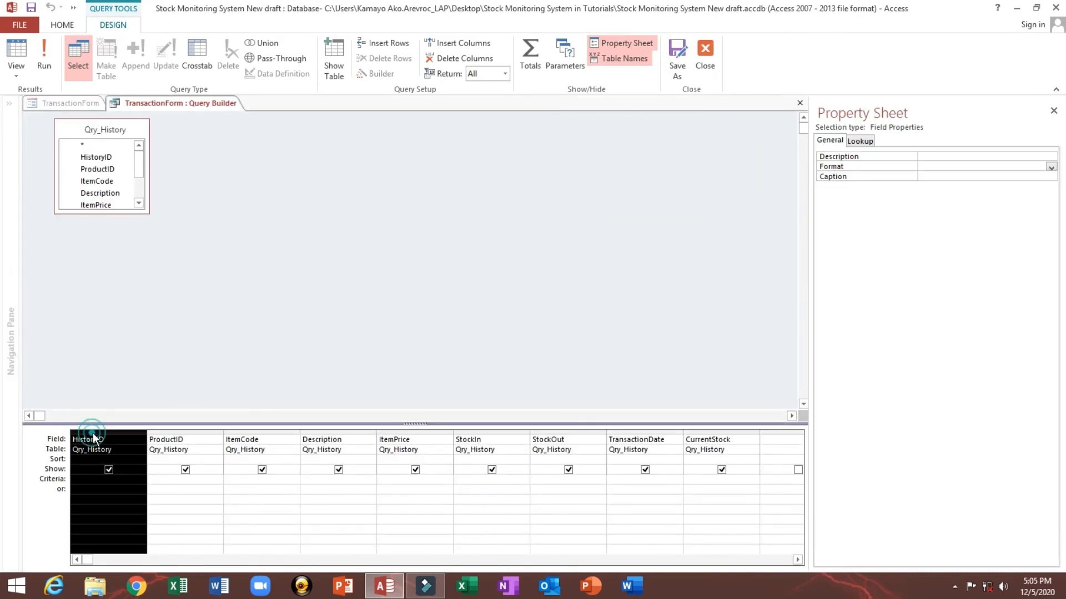
pyautogui.click(170, 432)
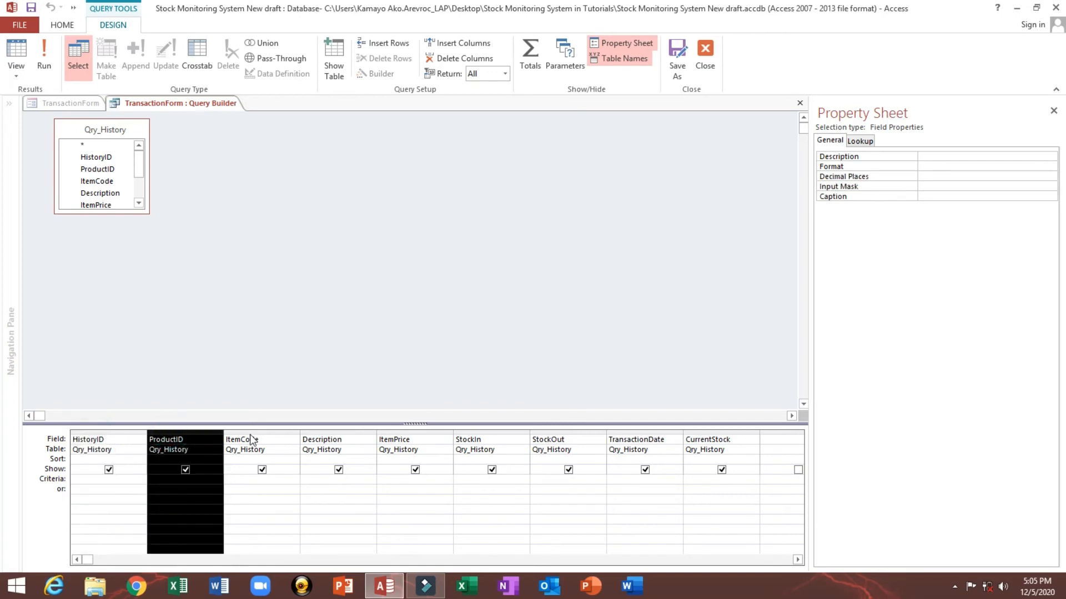
pyautogui.click(248, 432)
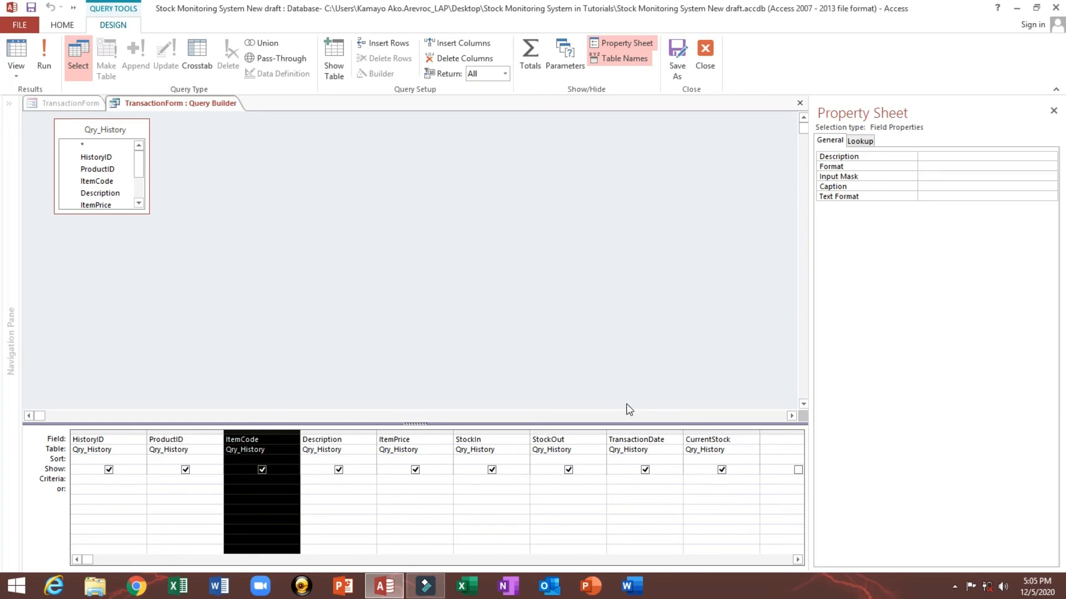
pyautogui.click(706, 54)
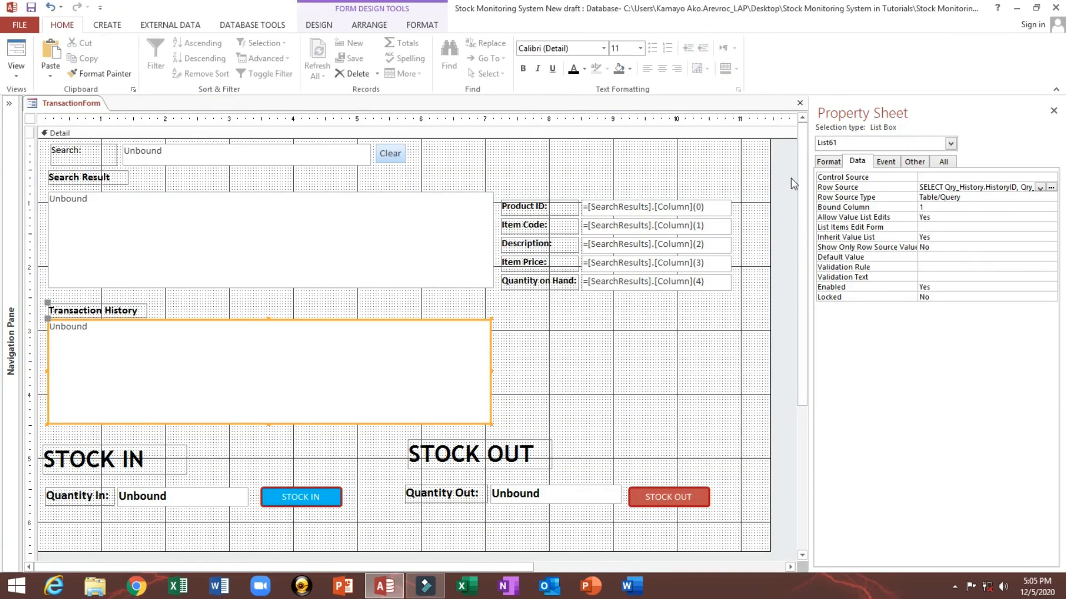
# Step: Set the list box's column count to 8 and column widths to 0";0";1";2.5";1";1";1";1"
pyautogui.moveTo(809, 172); pyautogui.dragTo(664, 164)
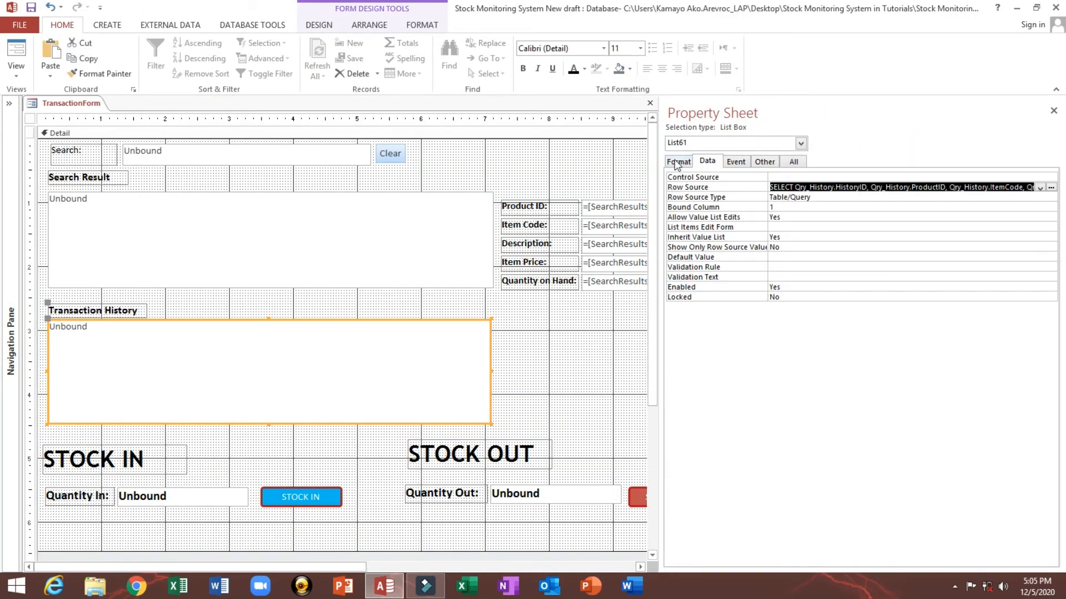
pyautogui.click(675, 159)
pyautogui.click(706, 188)
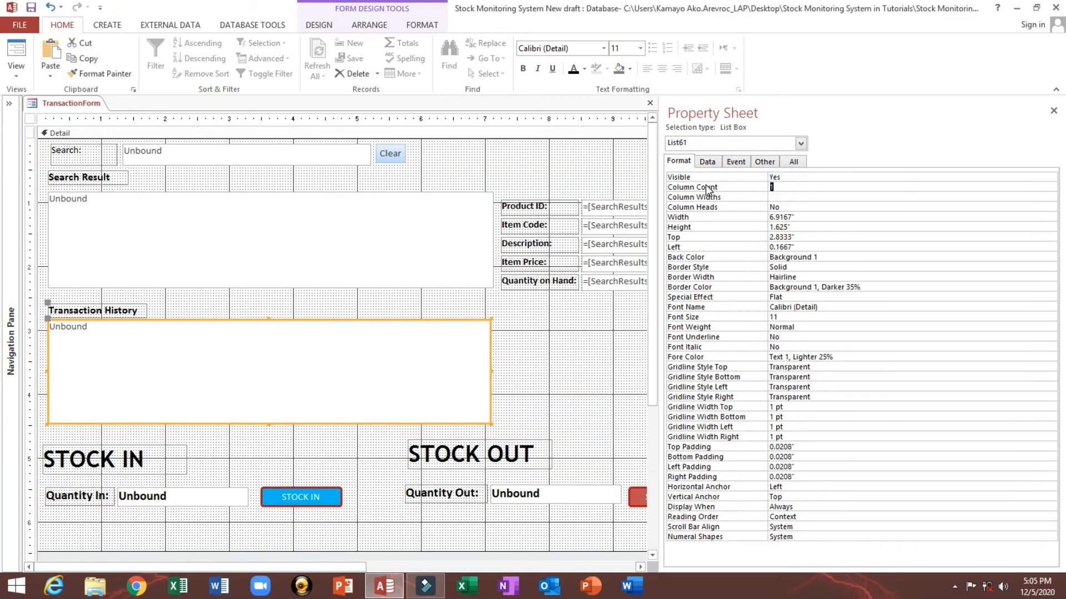
pyautogui.write('8')
pyautogui.press('Return')
pyautogui.write('0')
pyautogui.write('5')
pyautogui.press('BackSpace')
pyautogui.press('Return')
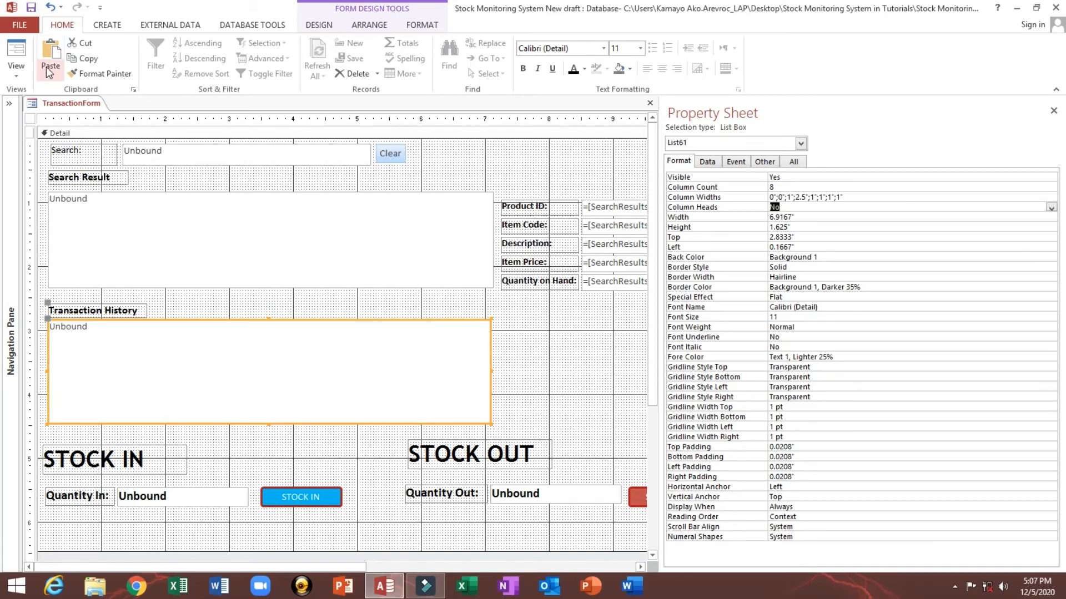
# Step: Preview the Transaction History list in Form View, scroll it, and return to Design View
pyautogui.click(18, 50)
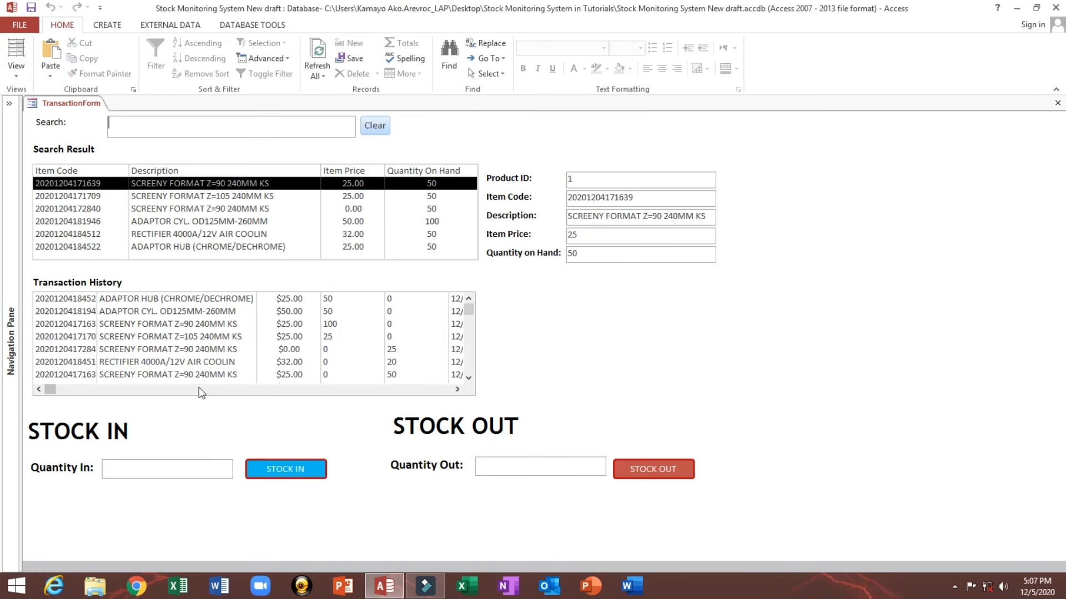
pyautogui.click(54, 389)
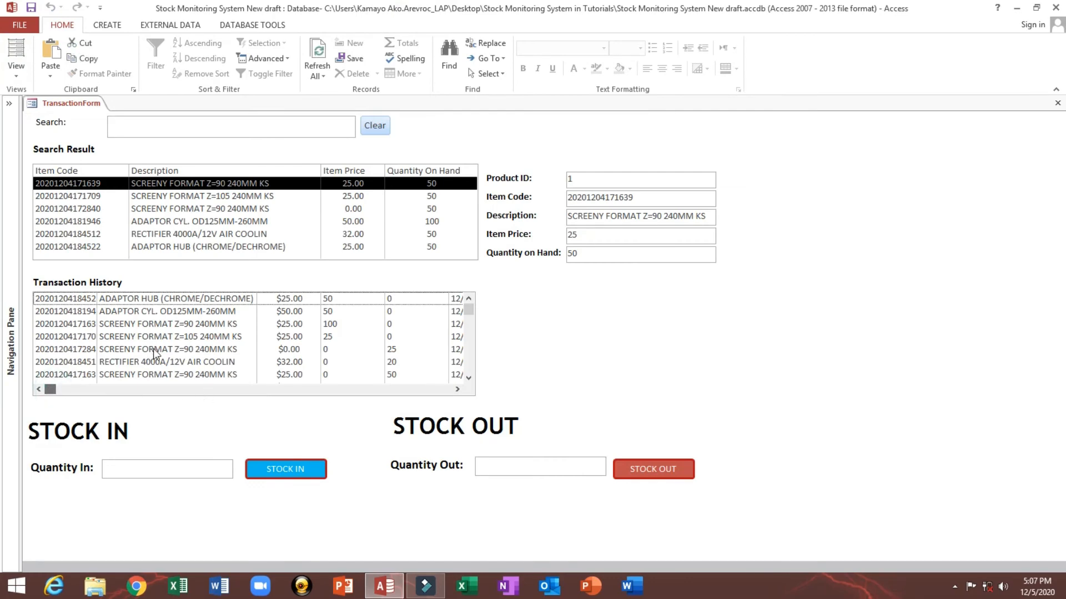
pyautogui.rightClick(572, 289)
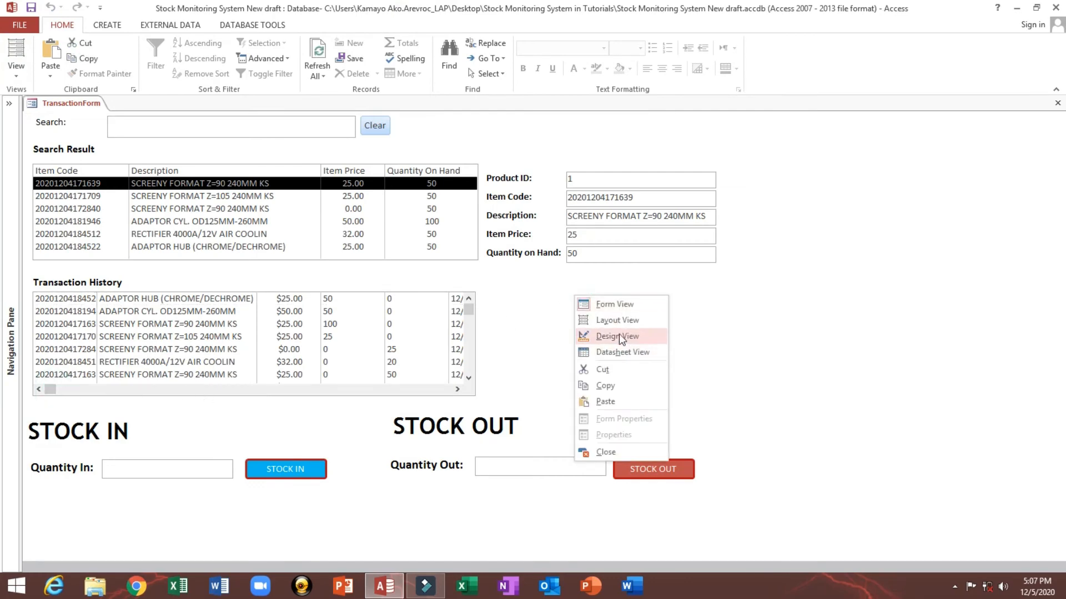
pyautogui.click(617, 337)
# Step: Select the product detail labels and text boxes and nudge them slightly right
pyautogui.moveTo(657, 169); pyautogui.dragTo(937, 169)
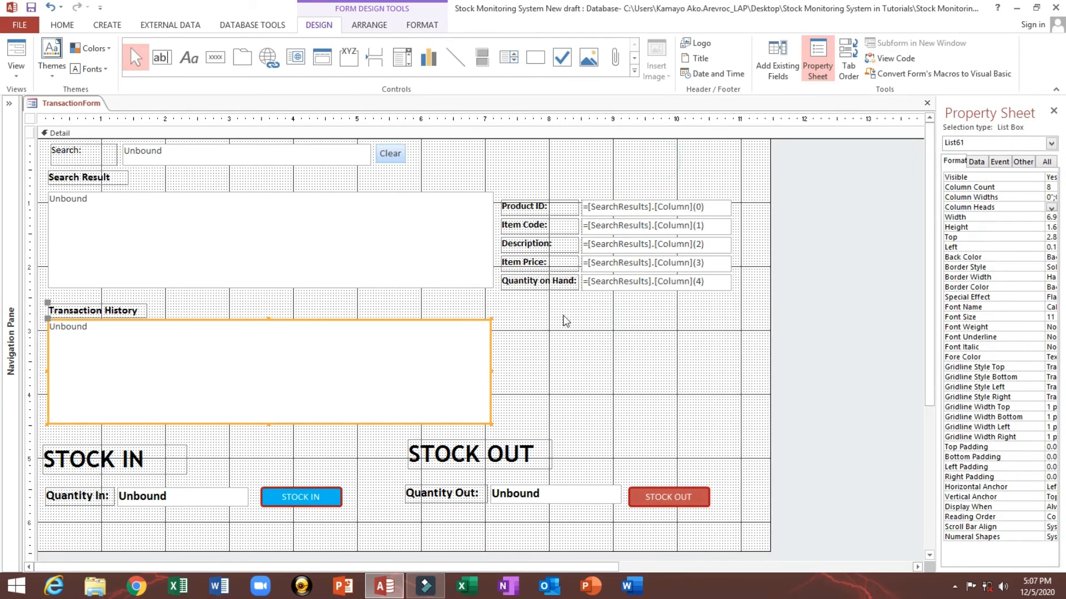
pyautogui.moveTo(533, 347); pyautogui.dragTo(620, 211)
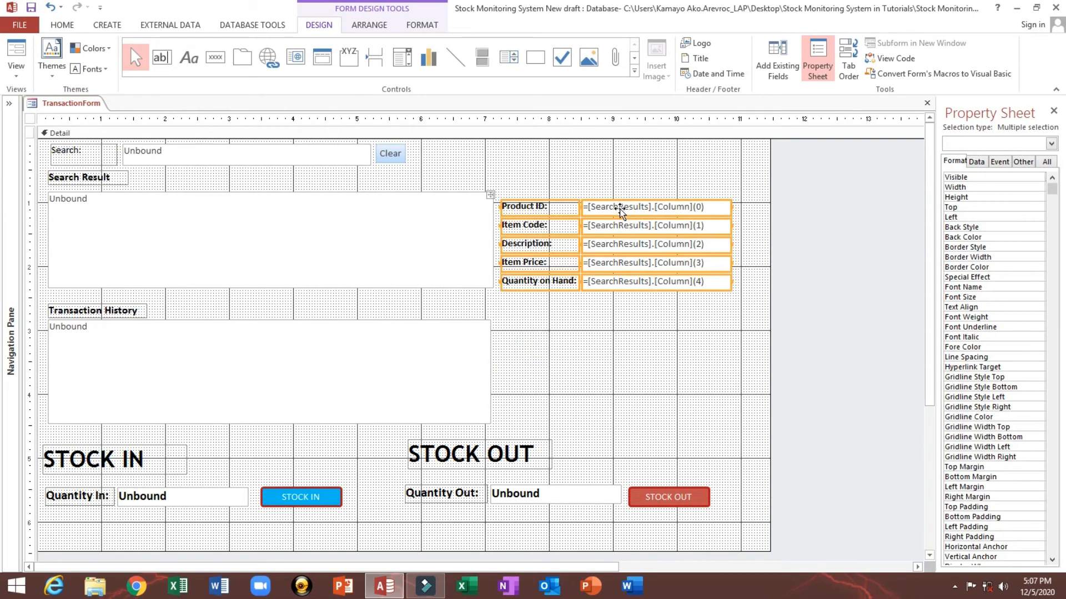
pyautogui.press('Right')
pyautogui.press('Right')
pyautogui.press('Right')
pyautogui.press('Right')
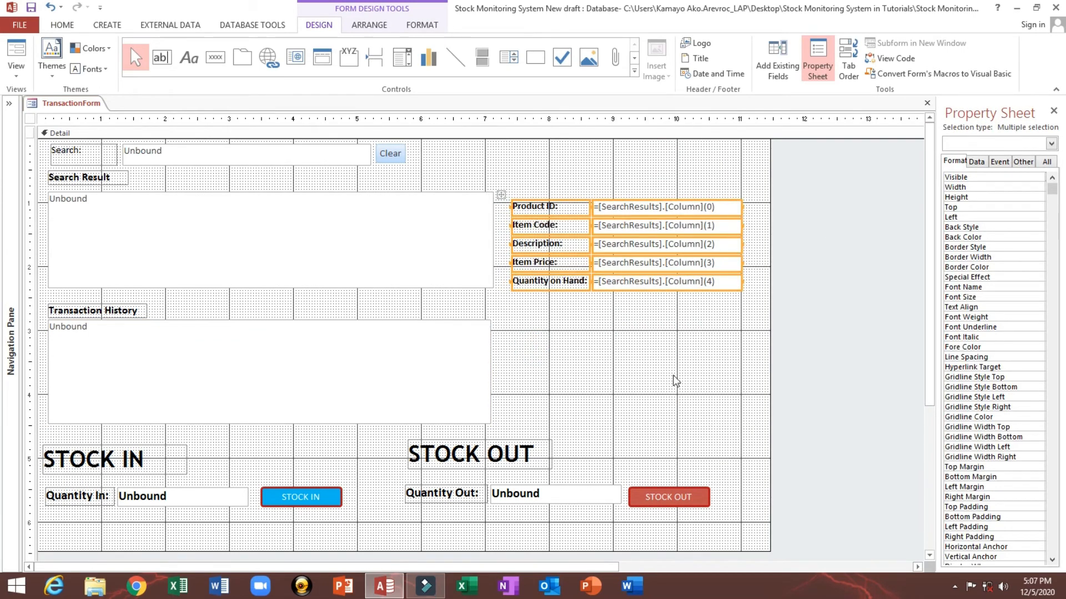
# Step: Select the product detail text boxes and narrow their width
pyautogui.moveTo(674, 375); pyautogui.dragTo(673, 214)
pyautogui.hotkey('shift', 'Left')
pyautogui.hotkey('shift', 'Left')
pyautogui.hotkey('shift', 'Left')
pyautogui.hotkey('shift', 'Left')
pyautogui.hotkey('shift', 'Left')
pyautogui.hotkey('shift', 'Left')
pyautogui.hotkey('shift', 'Left')
pyautogui.hotkey('shift', 'Left')
pyautogui.hotkey('shift', 'Left')
pyautogui.hotkey('shift', 'Left')
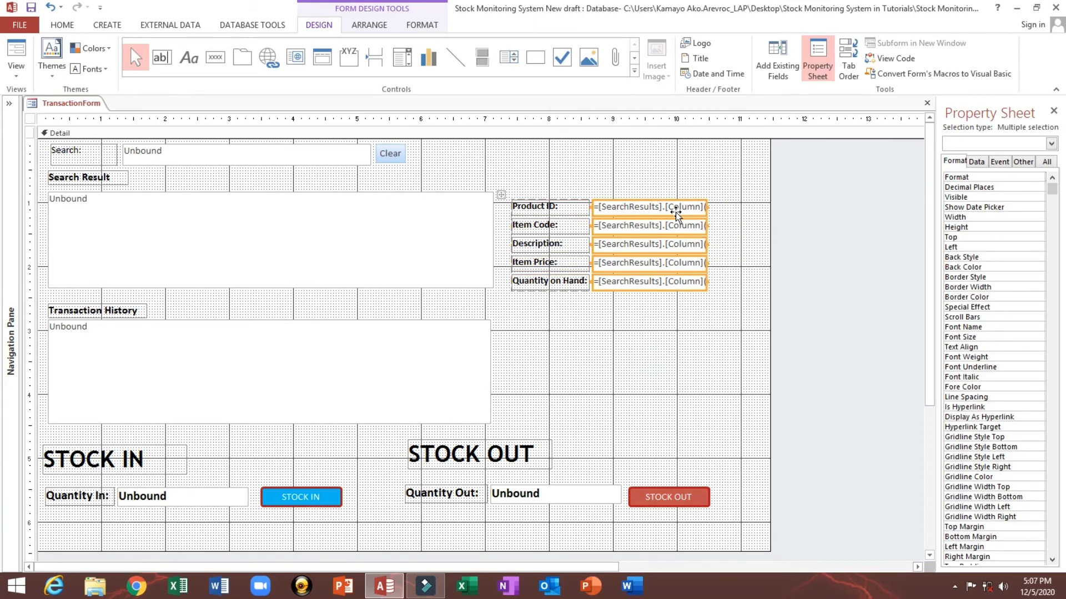
# Step: Move the product detail controls further right, away from the Search Result list
pyautogui.moveTo(500, 195); pyautogui.dragTo(546, 202)
pyautogui.click(449, 353)
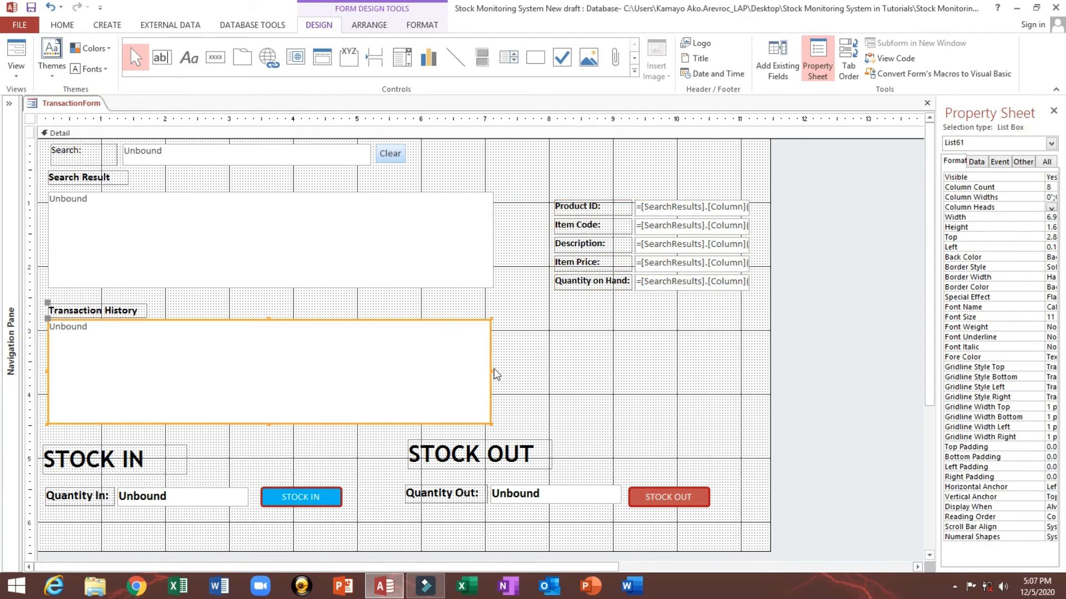
# Step: Widen the Transaction History list box, preview it in Form View, and return to Design View
pyautogui.moveTo(491, 370); pyautogui.dragTo(550, 369)
pyautogui.click(17, 52)
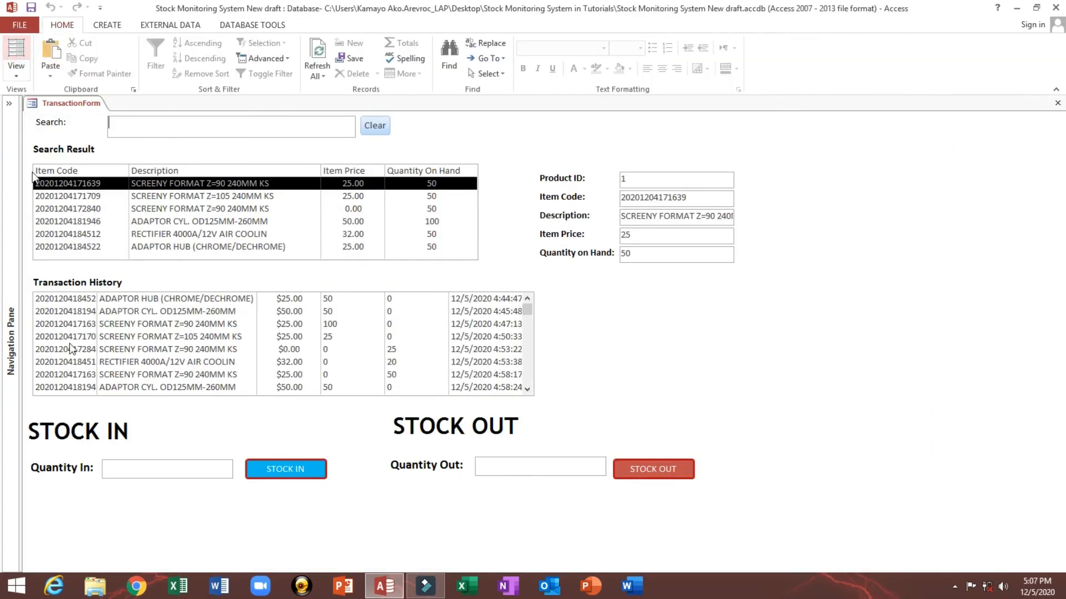
pyautogui.rightClick(298, 278)
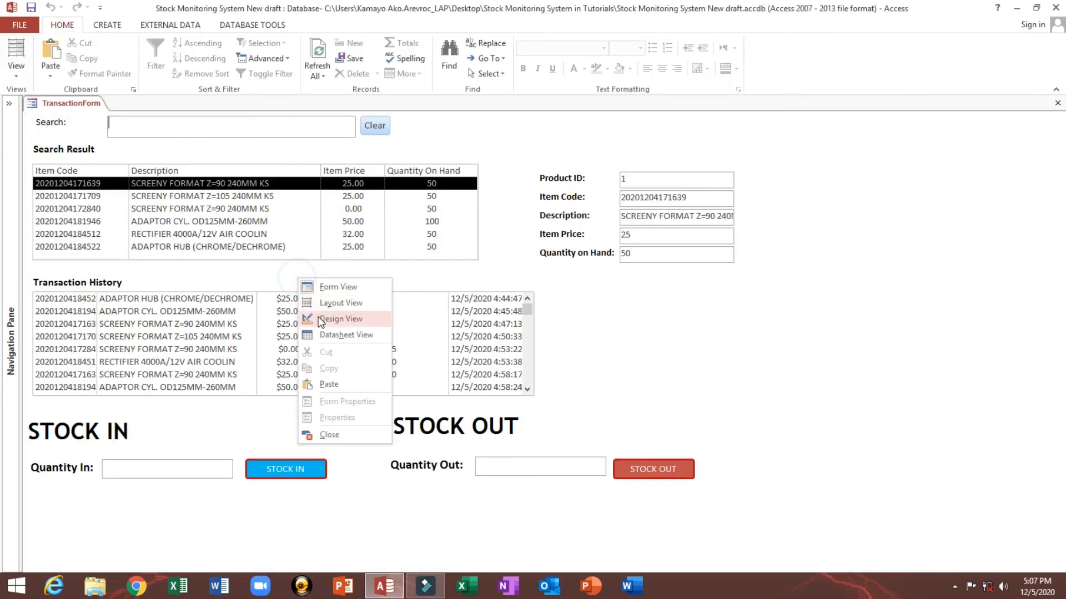
pyautogui.click(321, 320)
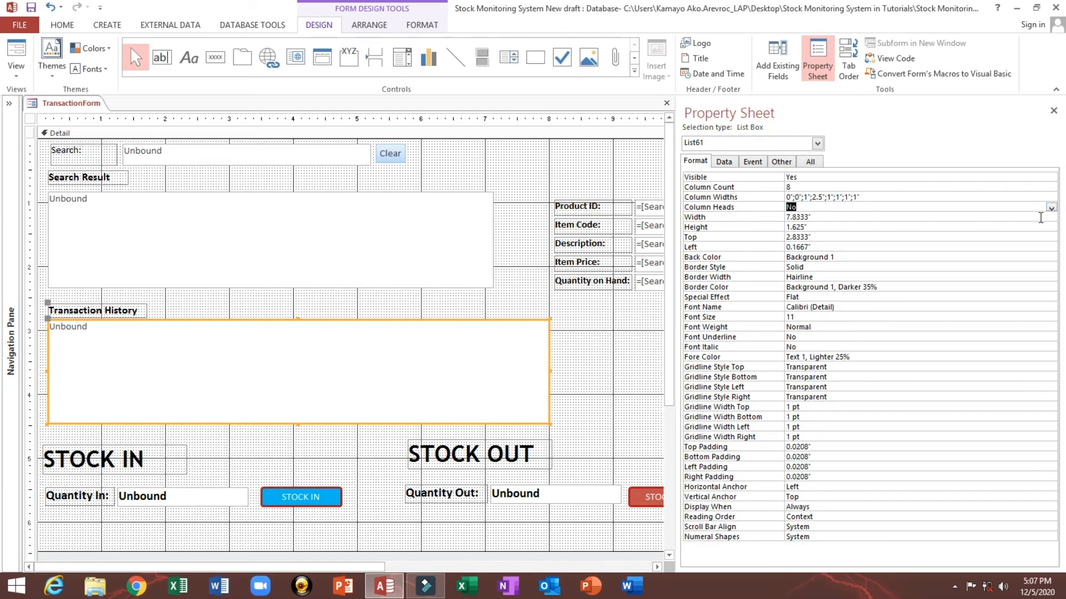
# Step: Turn on column headings for the Transaction History list and preview the form in Form View
pyautogui.click(1051, 208)
pyautogui.click(1037, 217)
pyautogui.click(31, 48)
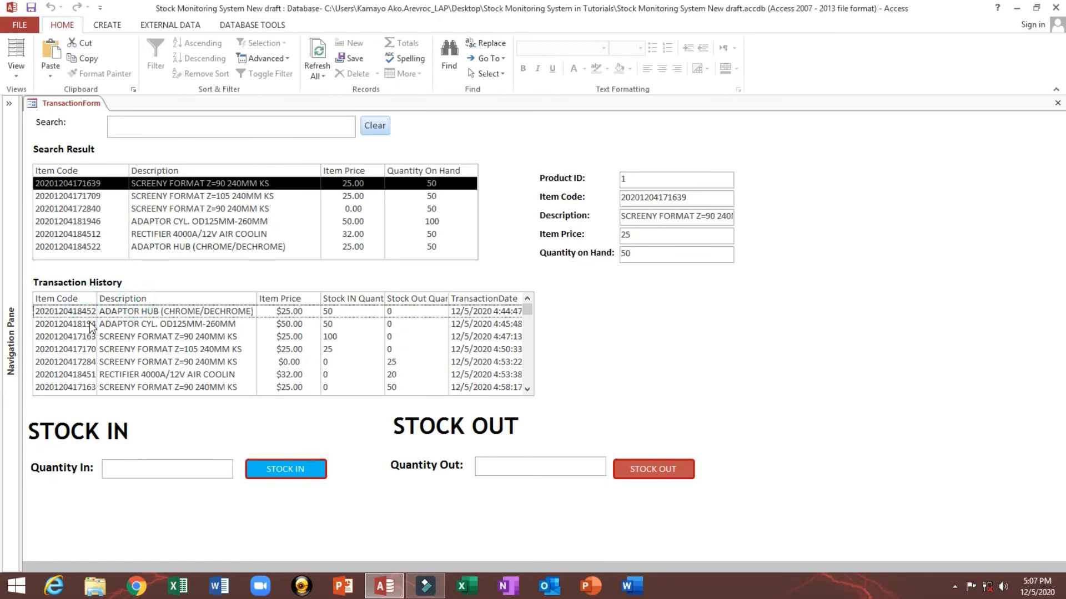
# Step: Set the third column width of the Transaction History list to 1.5" and preview it in Form View
pyautogui.rightClick(272, 271)
pyautogui.click(295, 312)
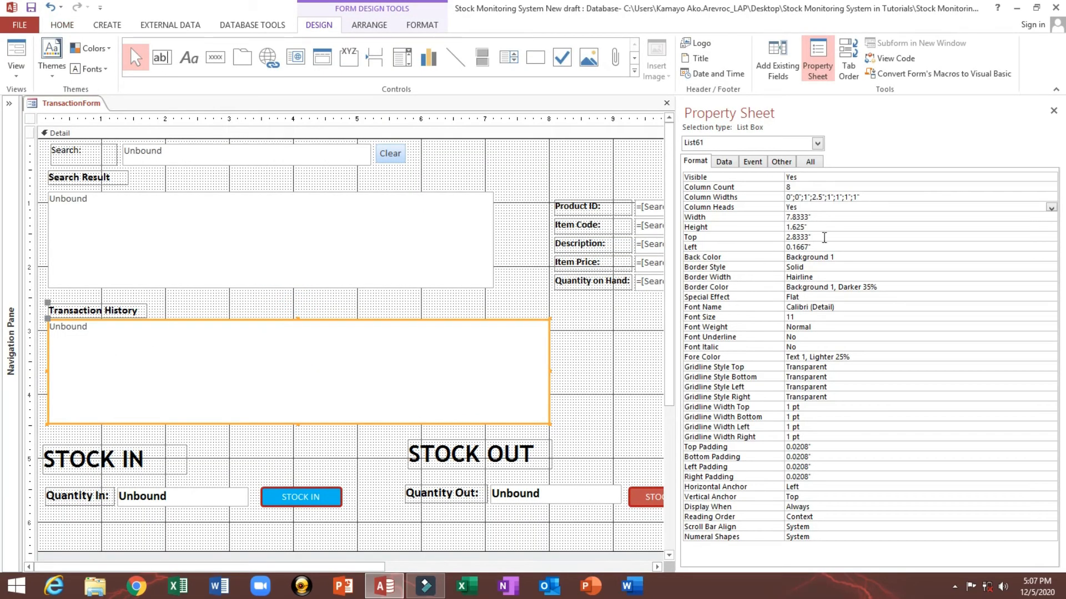
pyautogui.click(803, 198)
pyautogui.write('1.5')
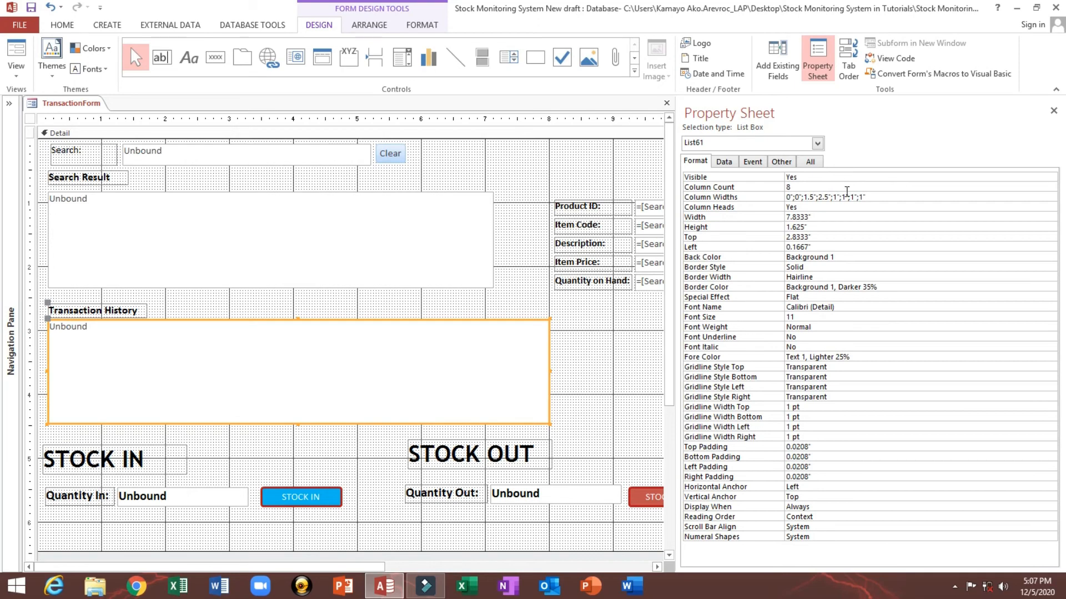
pyautogui.click(848, 209)
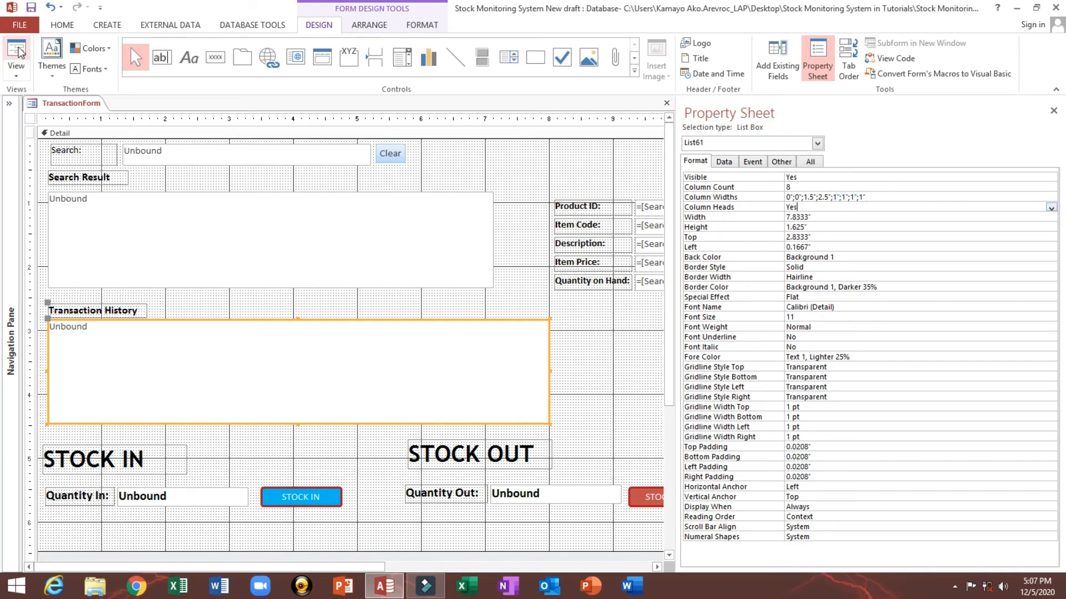
pyautogui.click(18, 51)
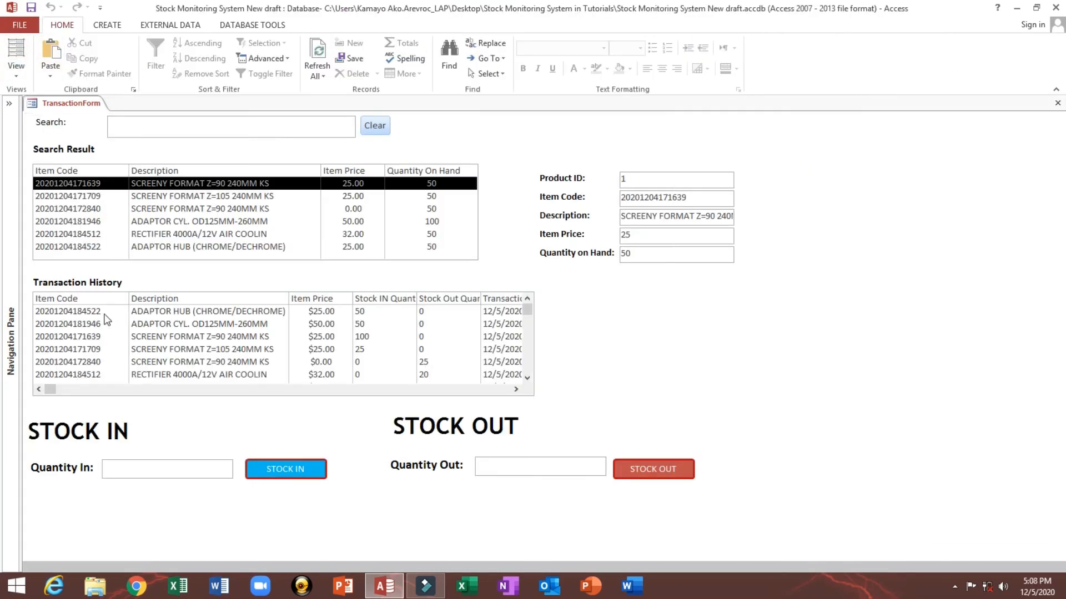
# Step: Open the History table, center-align its Item Code column, and save the layout when closing it
pyautogui.click(9, 104)
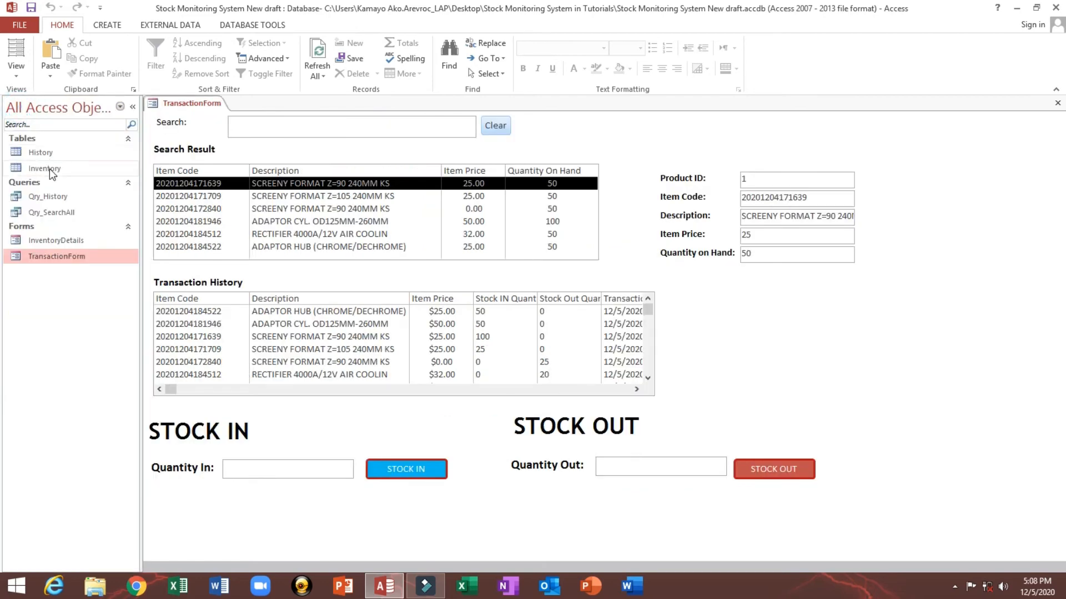
pyautogui.doubleClick(42, 152)
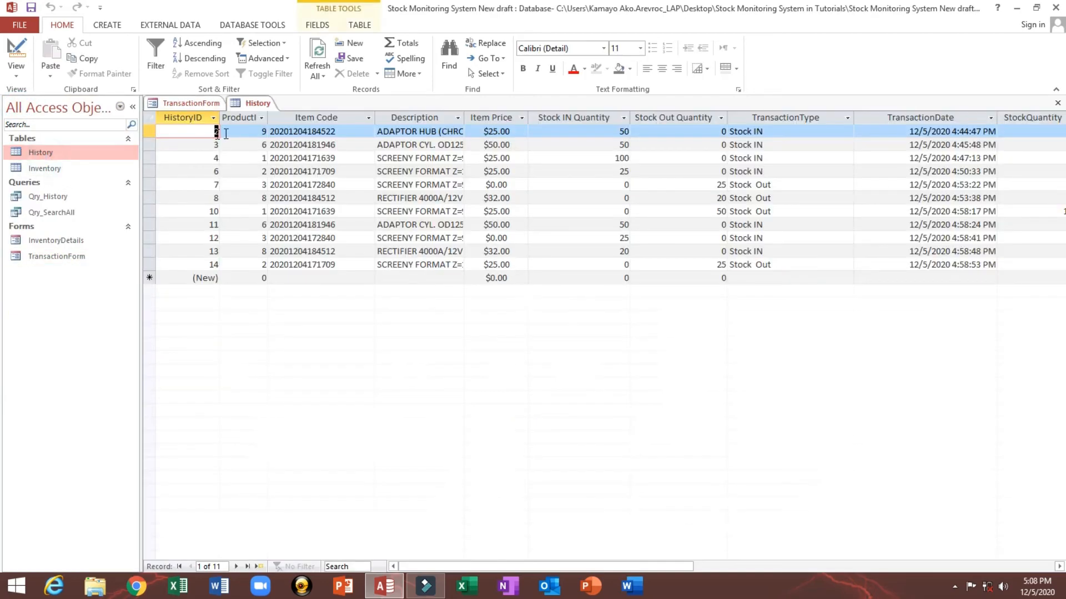
pyautogui.click(288, 116)
pyautogui.click(661, 68)
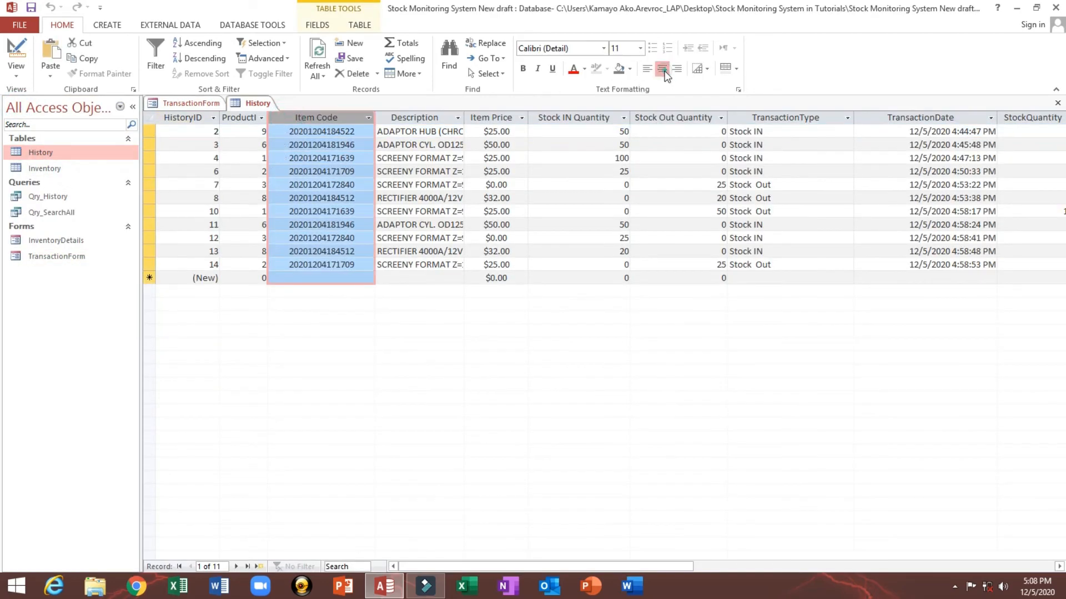
pyautogui.click(1057, 103)
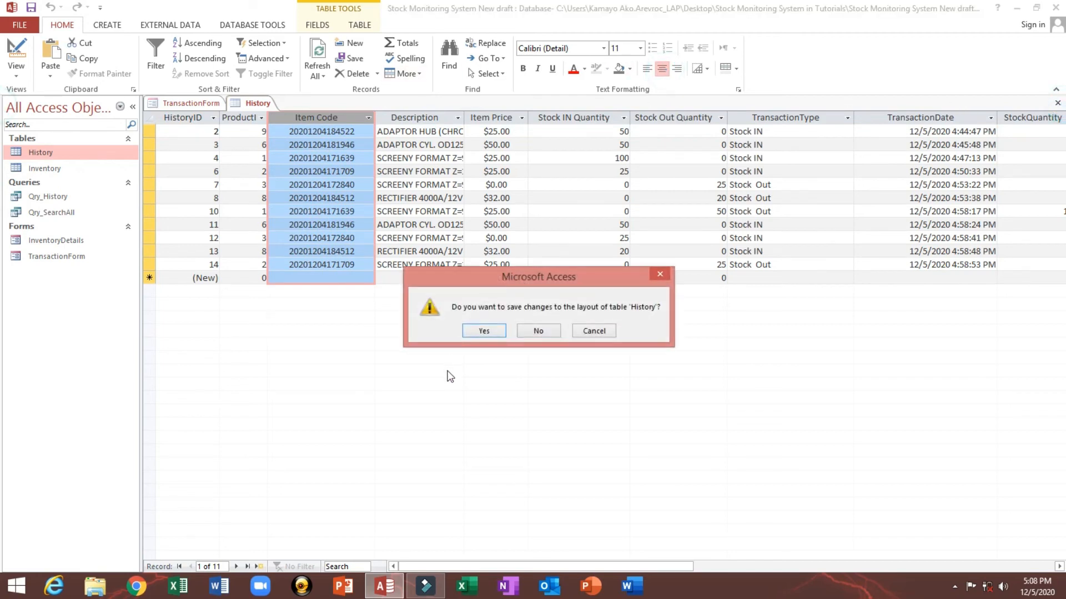
pyautogui.click(485, 331)
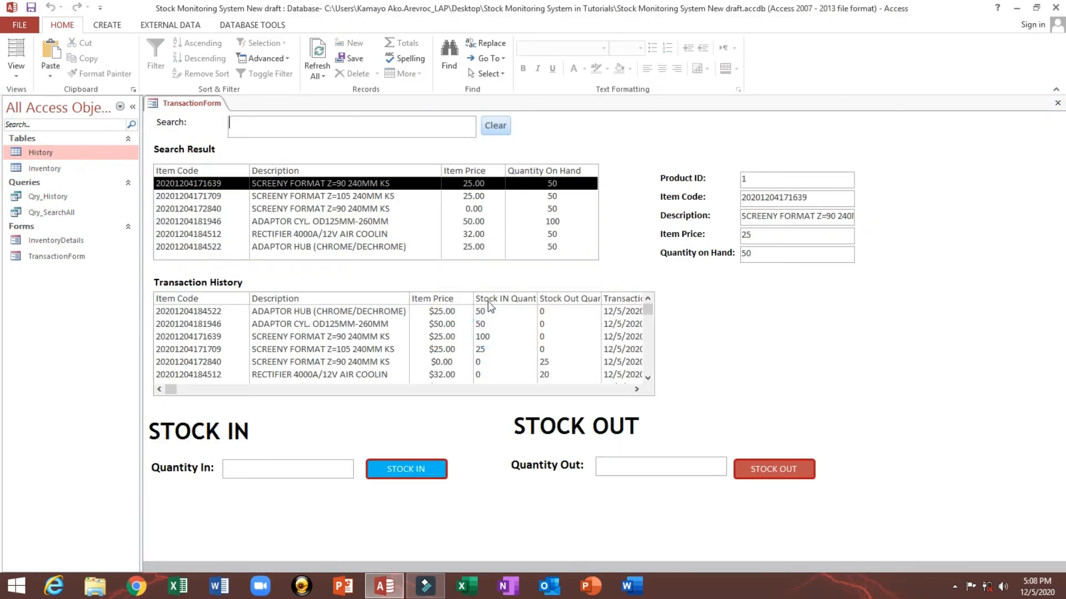
# Step: Save the transaction form in Design View and reopen it in Form View
pyautogui.rightClick(613, 146)
pyautogui.click(632, 185)
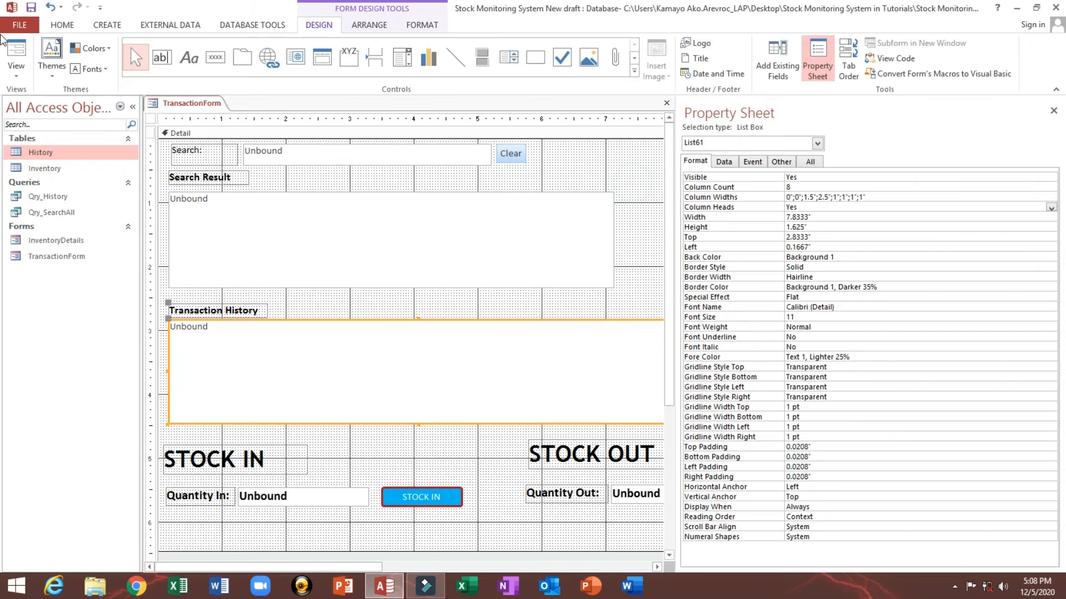
pyautogui.click(31, 11)
pyautogui.click(16, 56)
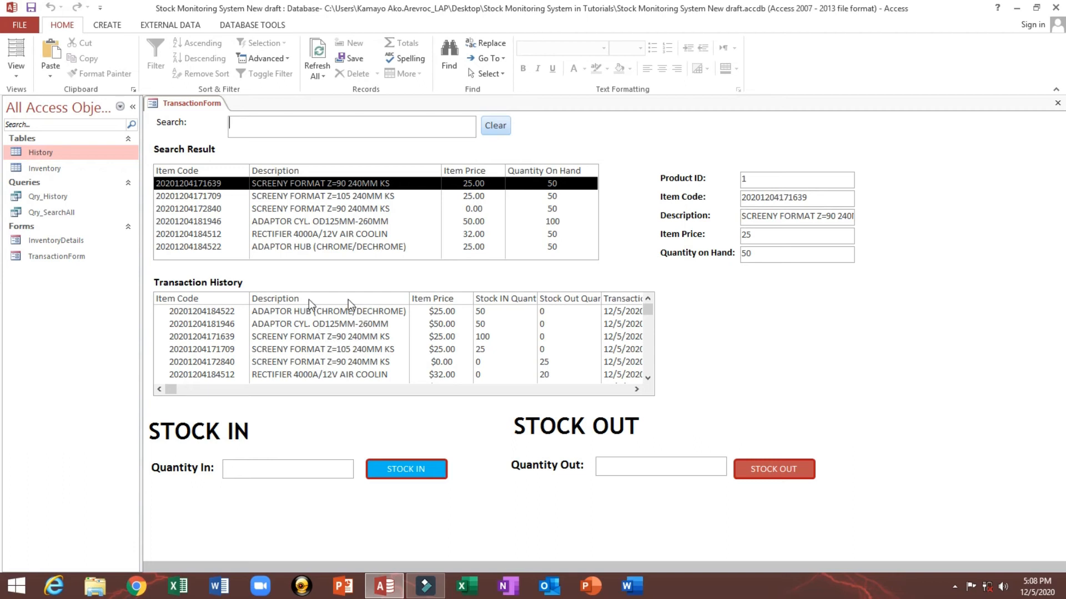
# Step: Set the fifth column width of the Transaction History list to 0.7" and preview it in Form View
pyautogui.moveTo(648, 312); pyautogui.dragTo(636, 335)
pyautogui.rightClick(565, 272)
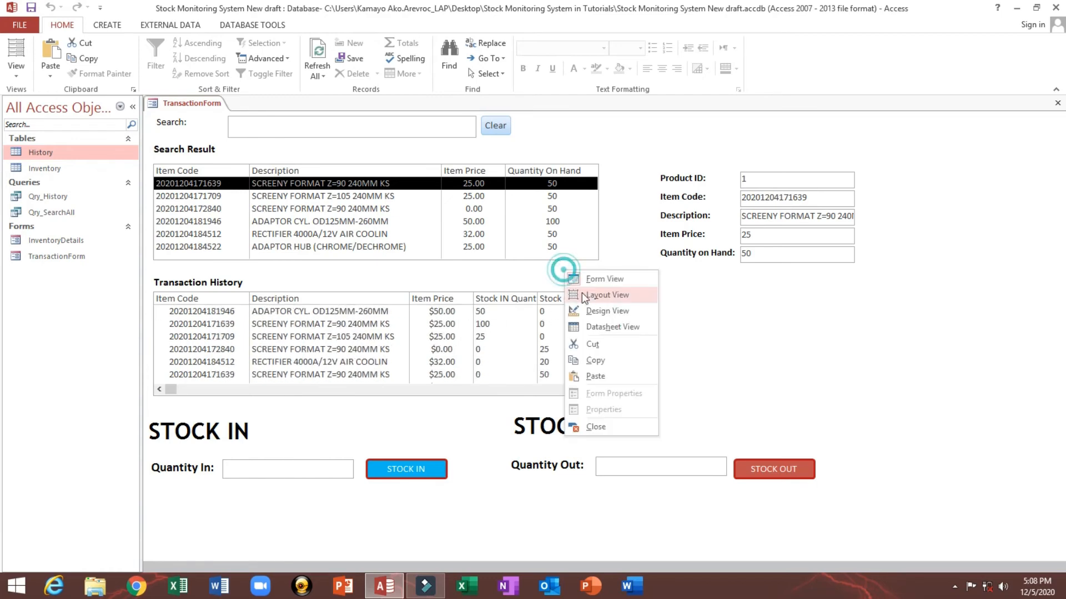
pyautogui.click(593, 307)
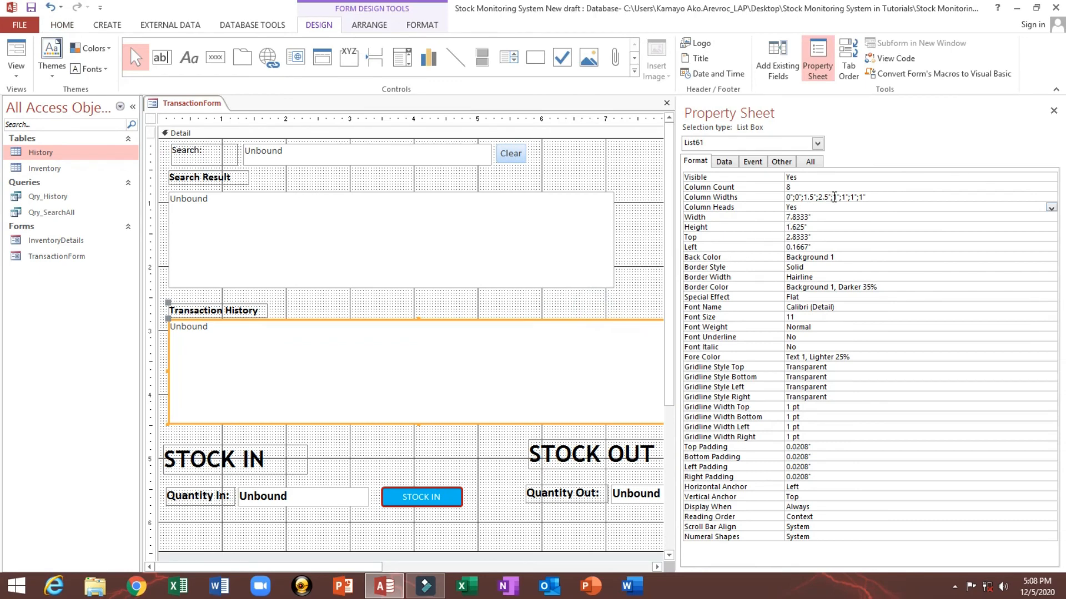
pyautogui.click(819, 197)
pyautogui.click(836, 196)
pyautogui.press('BackSpace')
pyautogui.write('.8')
pyautogui.press('BackSpace')
pyautogui.write('7')
pyautogui.click(16, 53)
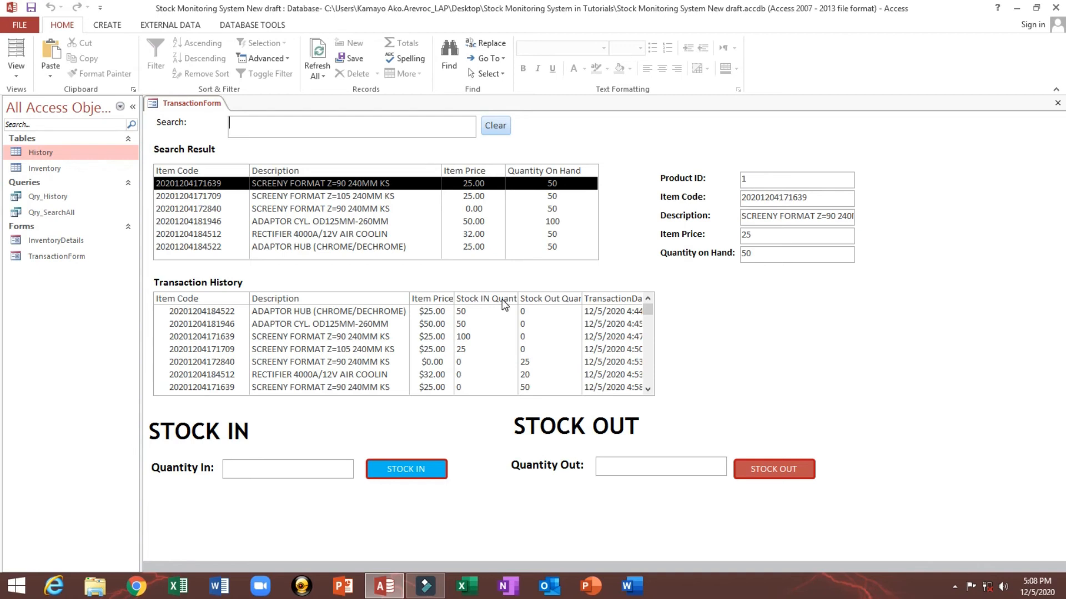
pyautogui.rightClick(625, 258)
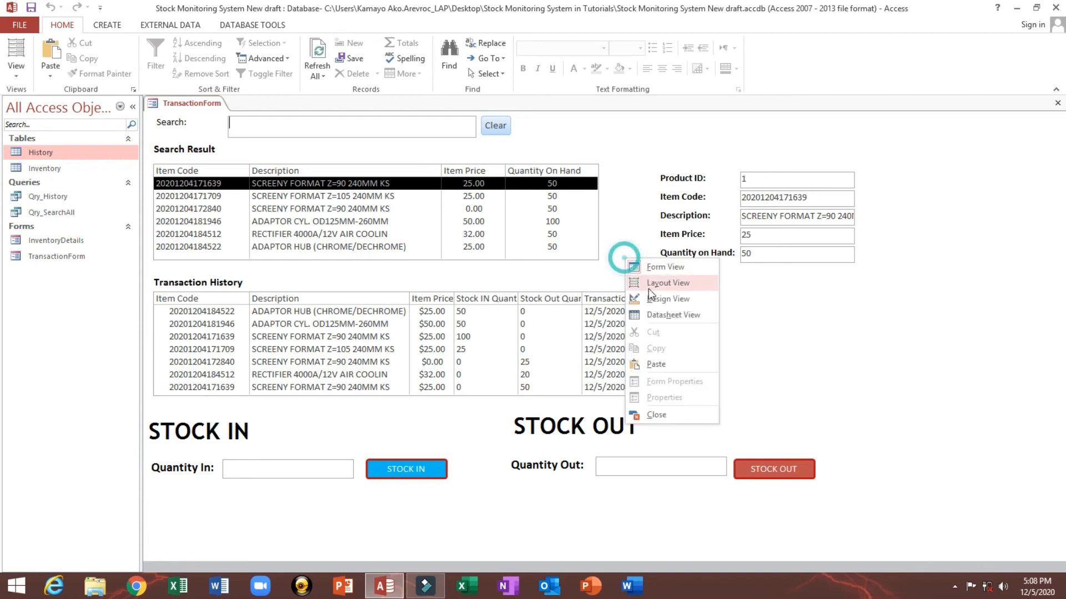
pyautogui.click(548, 303)
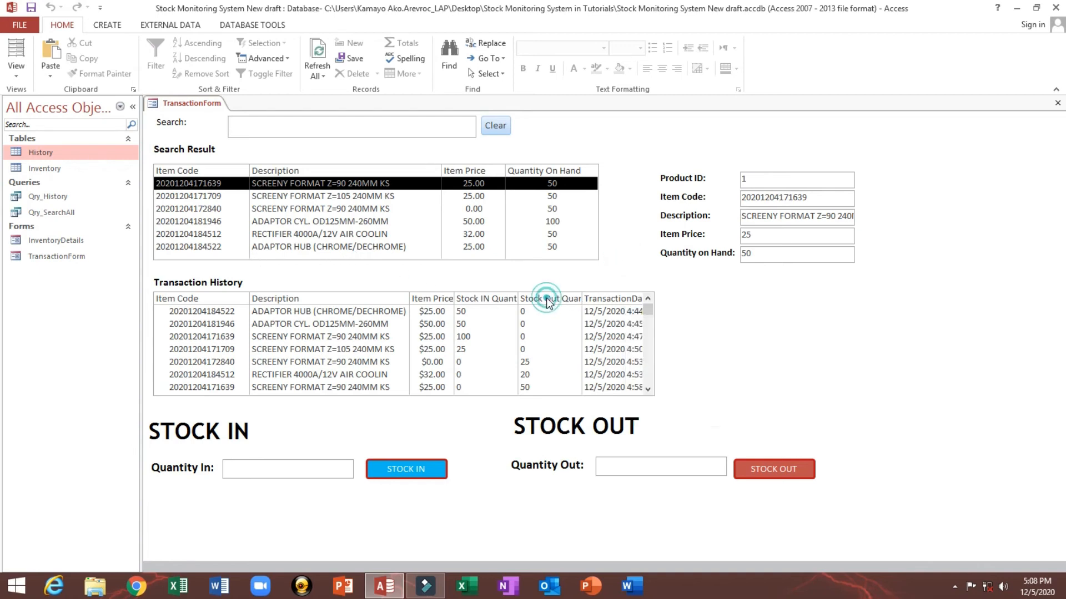
pyautogui.rightClick(606, 269)
pyautogui.click(635, 311)
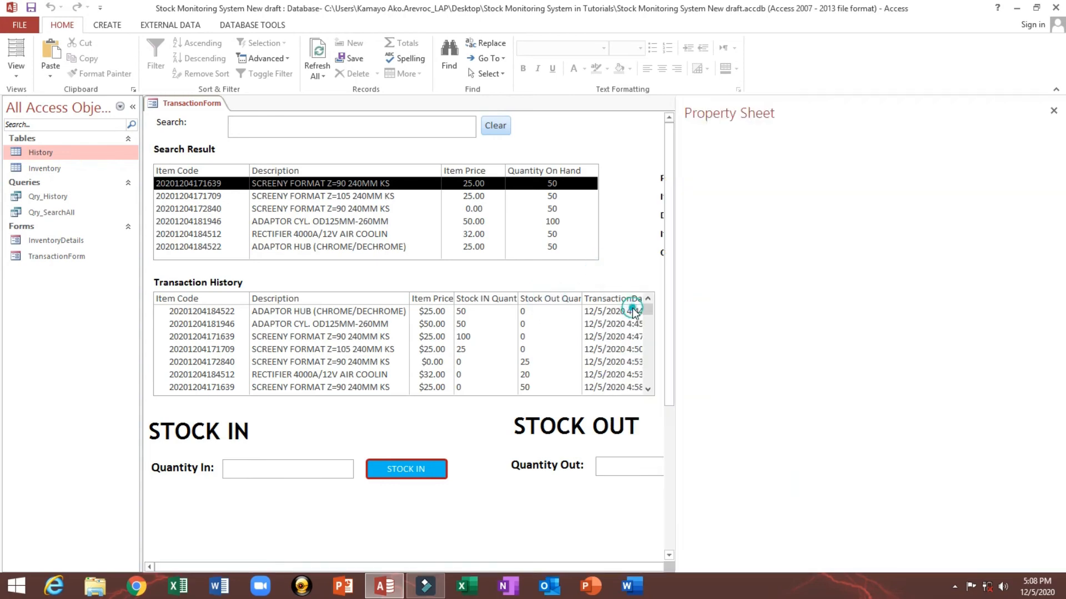
pyautogui.rightClick(189, 104)
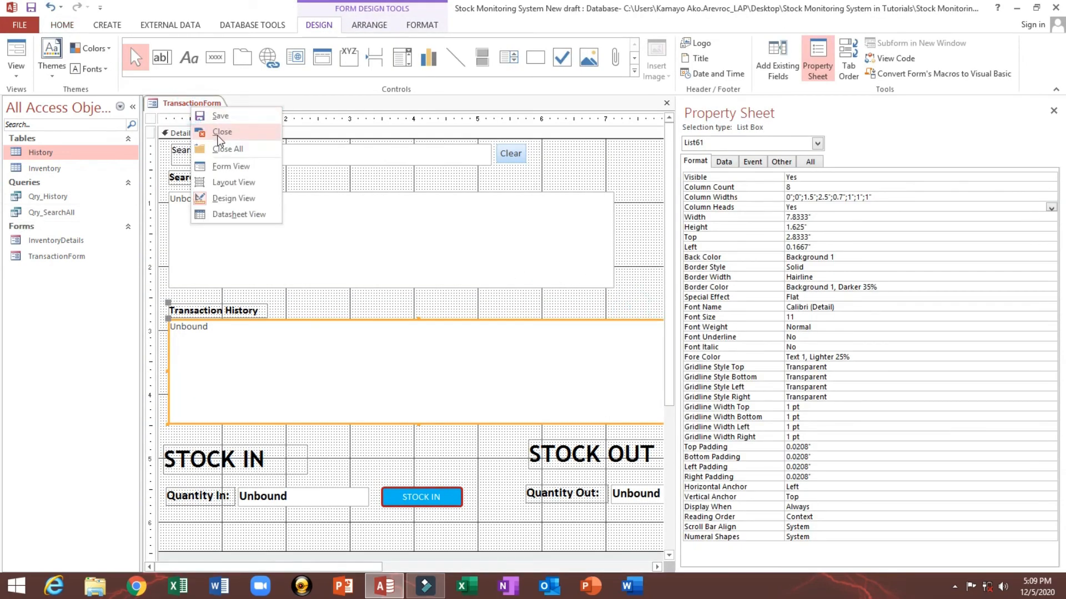
pyautogui.click(221, 131)
pyautogui.click(593, 332)
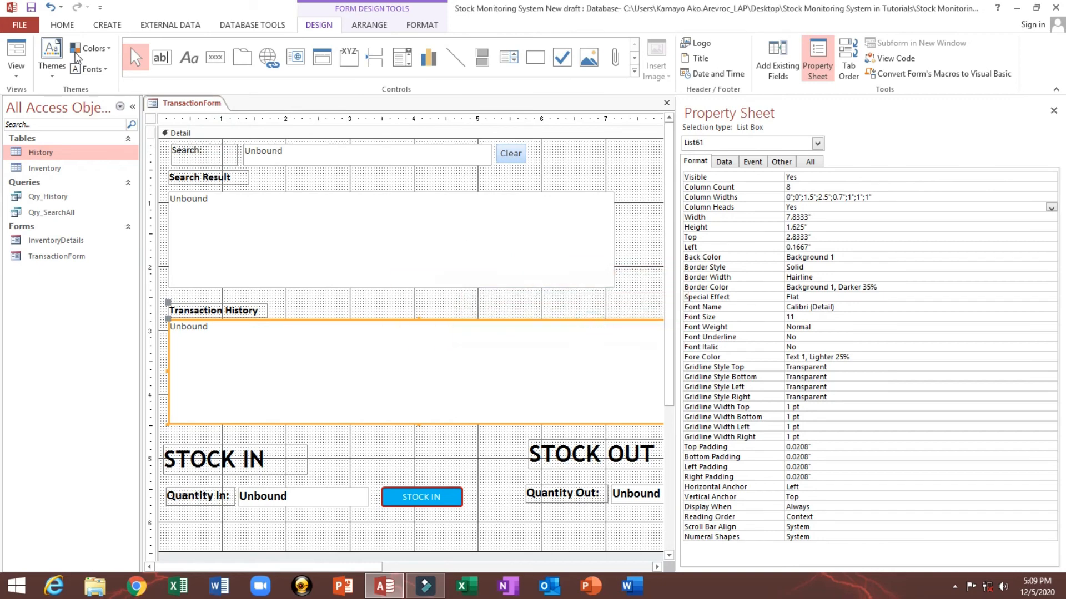
# Step: Return to Form View, then close the transaction form, saving its changes
pyautogui.click(16, 50)
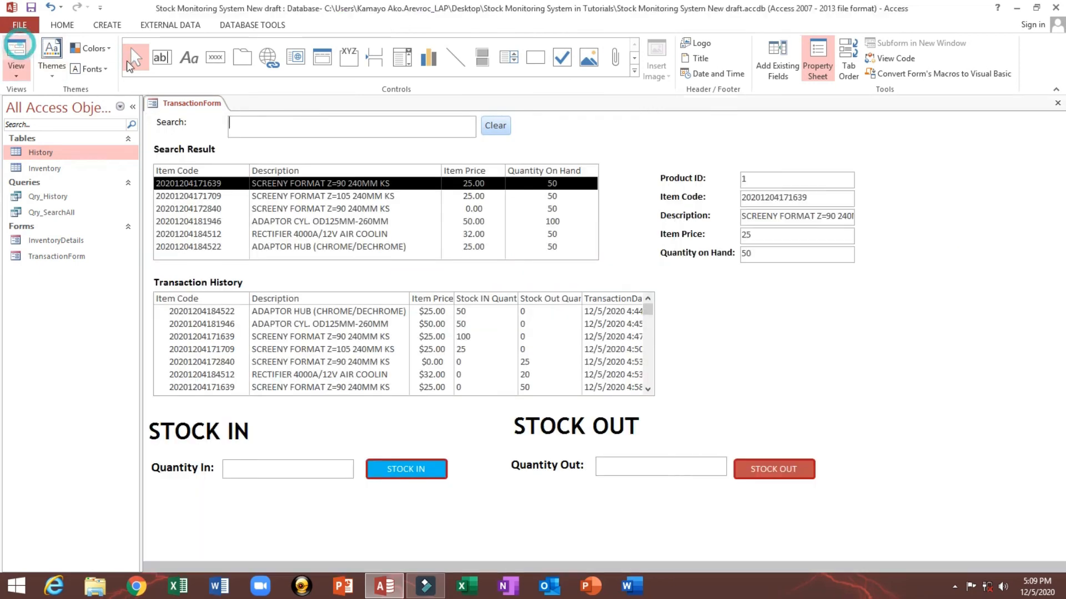
pyautogui.click(498, 307)
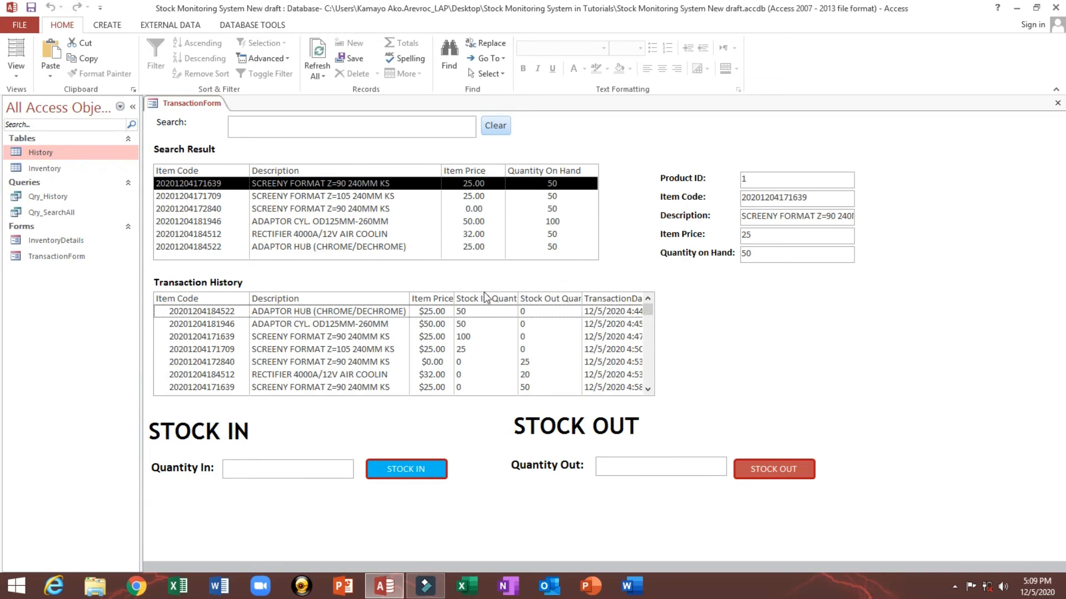
pyautogui.click(1057, 103)
pyautogui.click(483, 331)
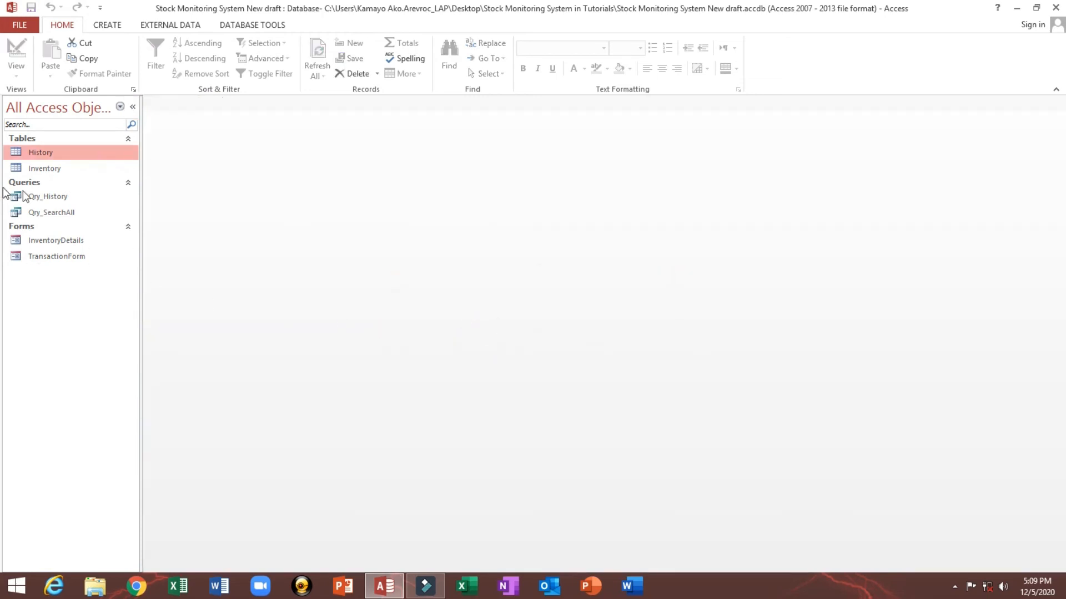
# Step: Open the History table in Design View and change the StockIn field's caption to Stock IN
pyautogui.rightClick(58, 155)
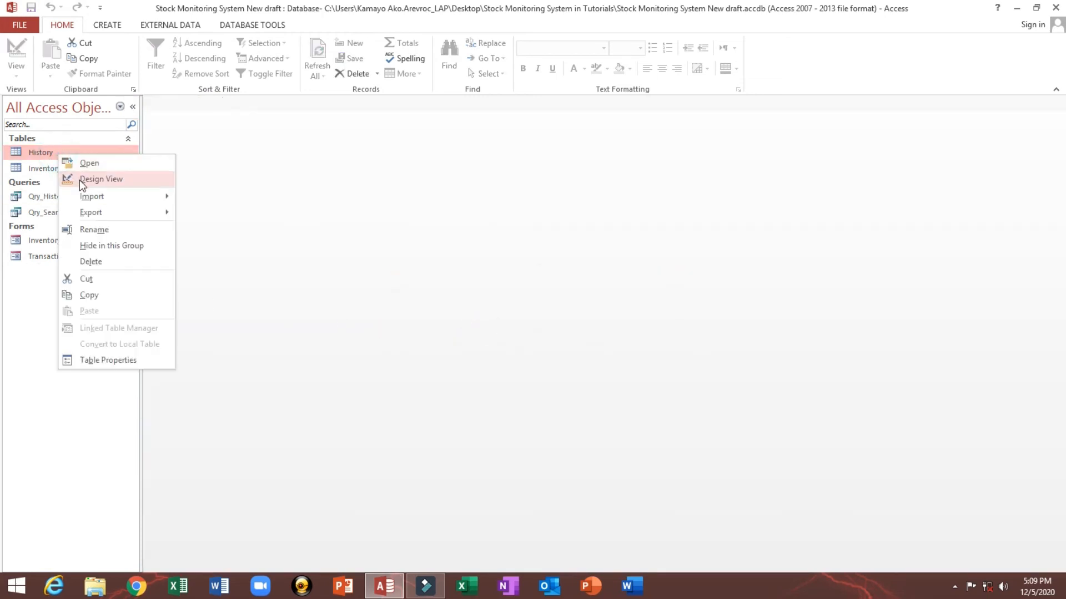
pyautogui.click(83, 179)
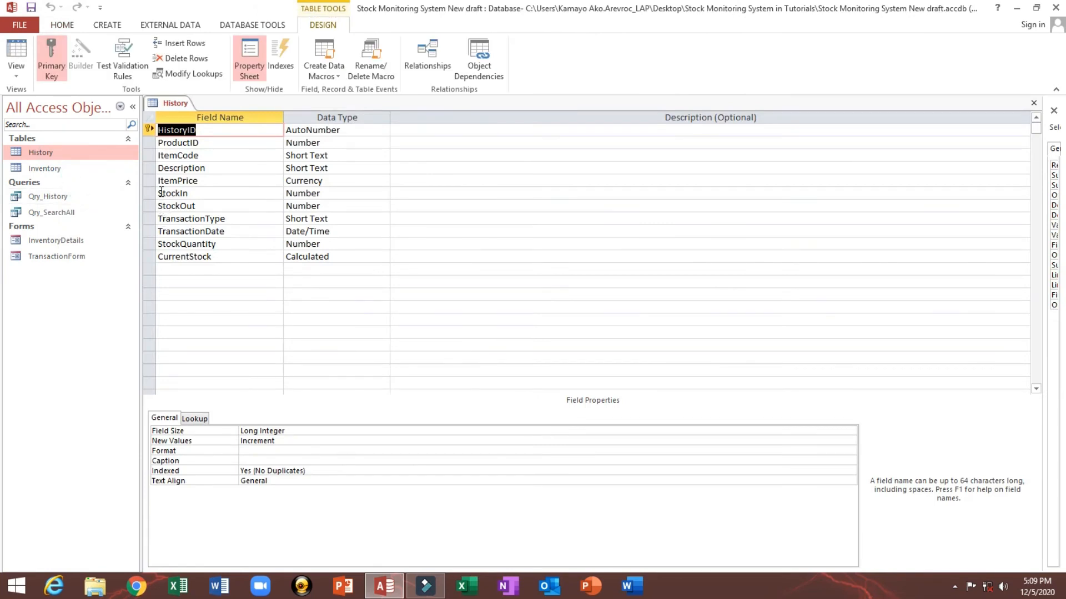
pyautogui.click(160, 192)
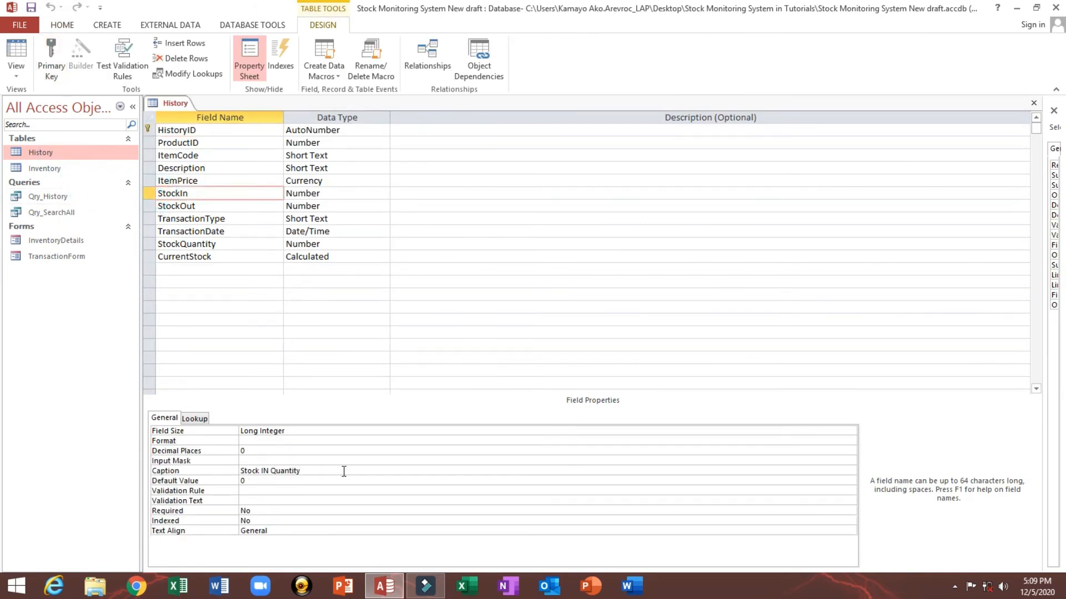
pyautogui.doubleClick(275, 471)
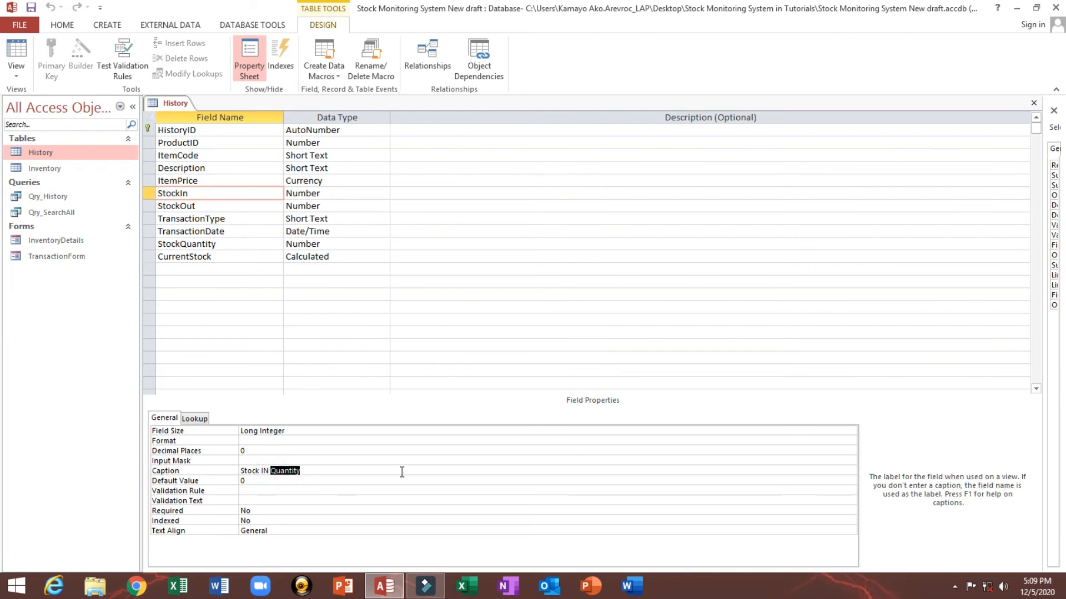
pyautogui.press('BackSpace')
pyautogui.press('Tab')
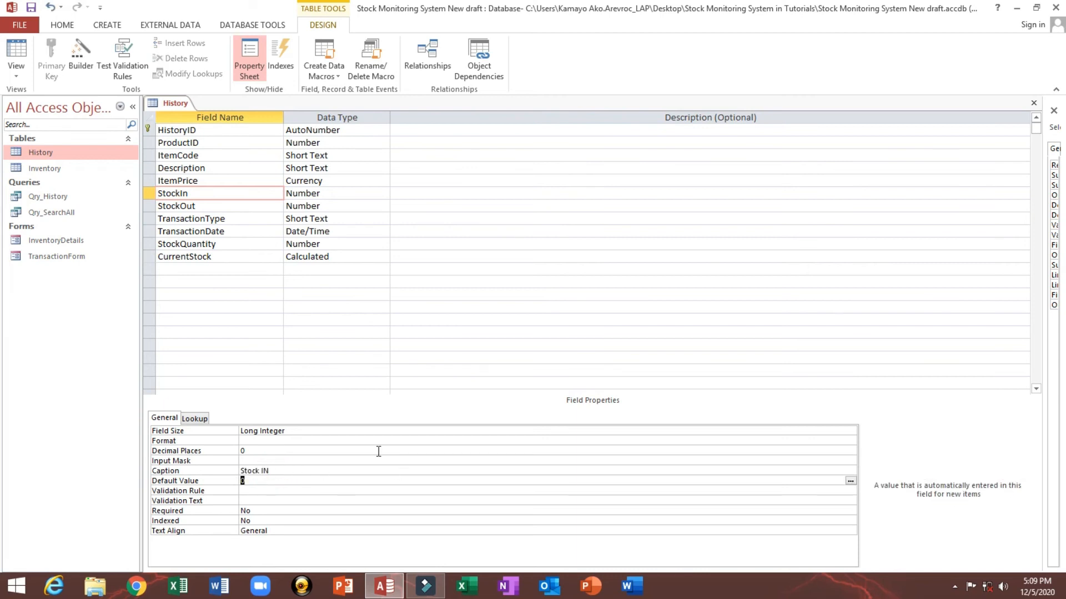
# Step: Change the StockOut field's caption to Stock Out and close the table
pyautogui.click(205, 205)
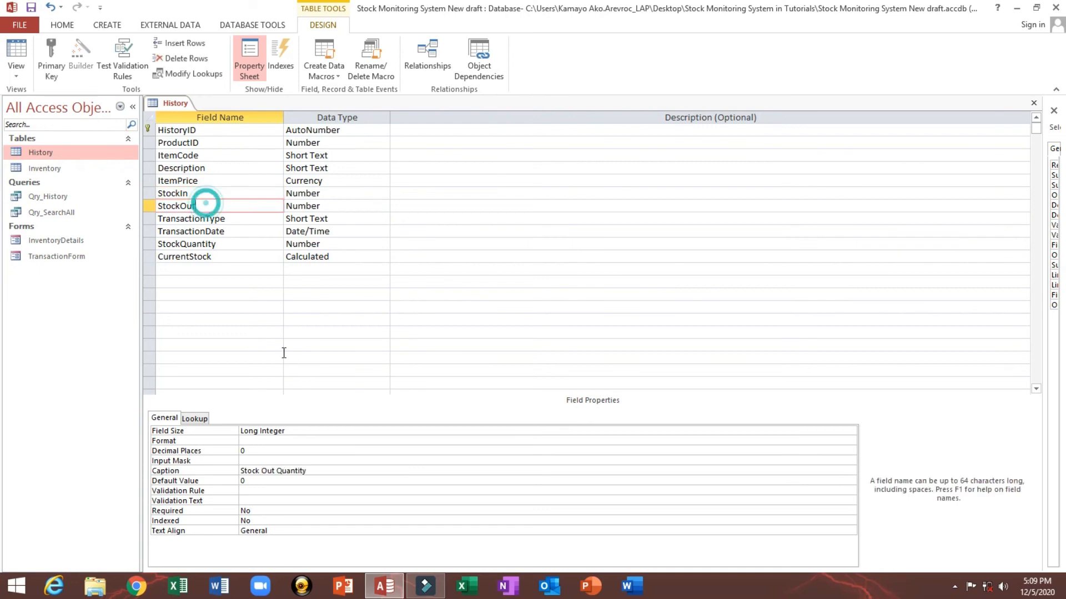
pyautogui.doubleClick(276, 473)
pyautogui.press('BackSpace')
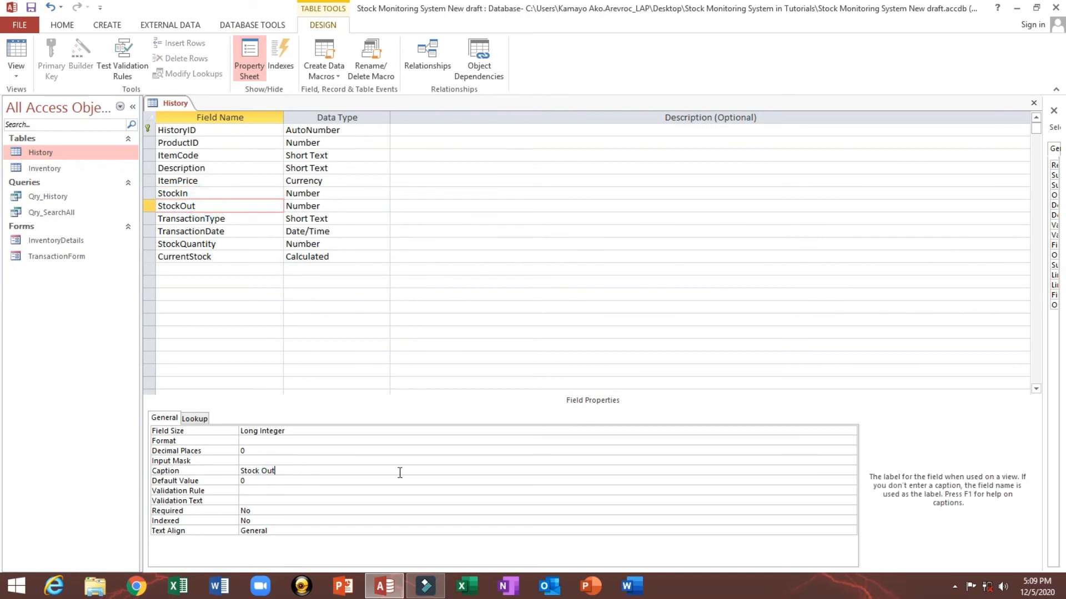
pyautogui.press('Tab')
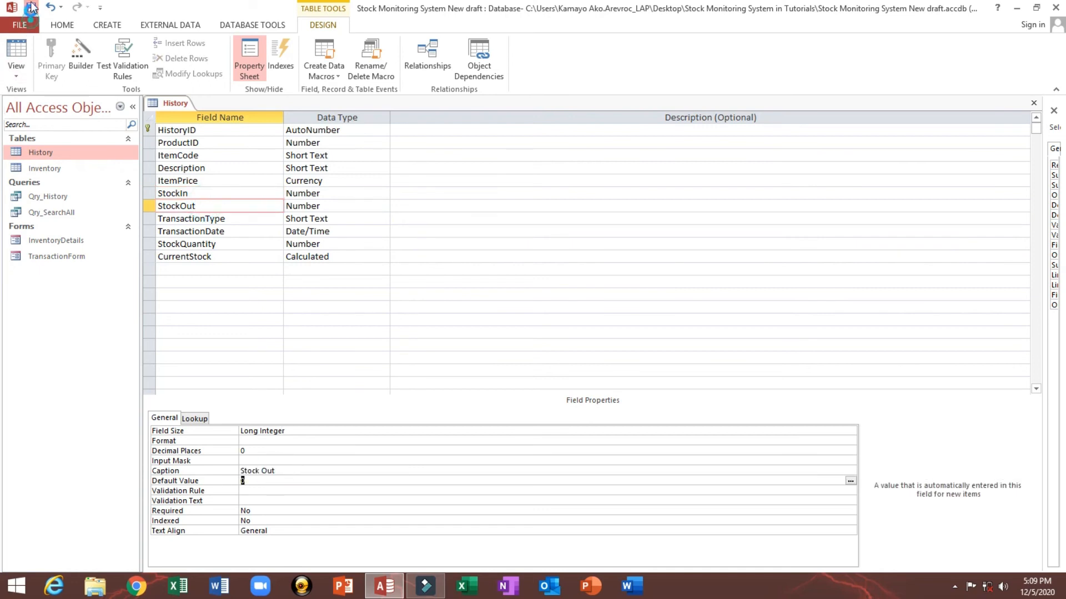
pyautogui.click(1035, 103)
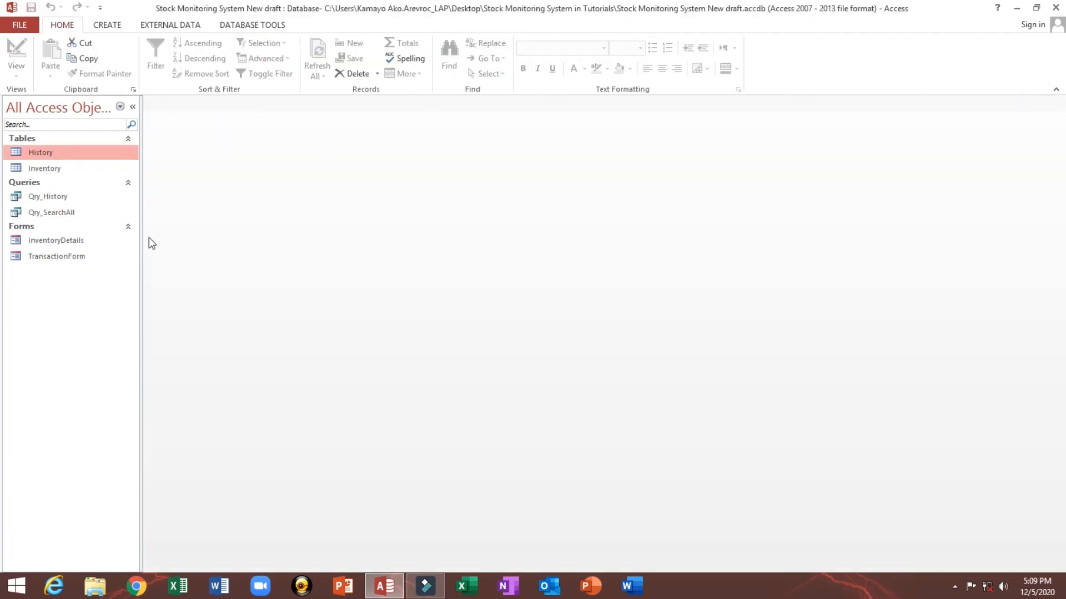
# Step: Open the transaction form, switch it to Design View, then close it
pyautogui.doubleClick(39, 255)
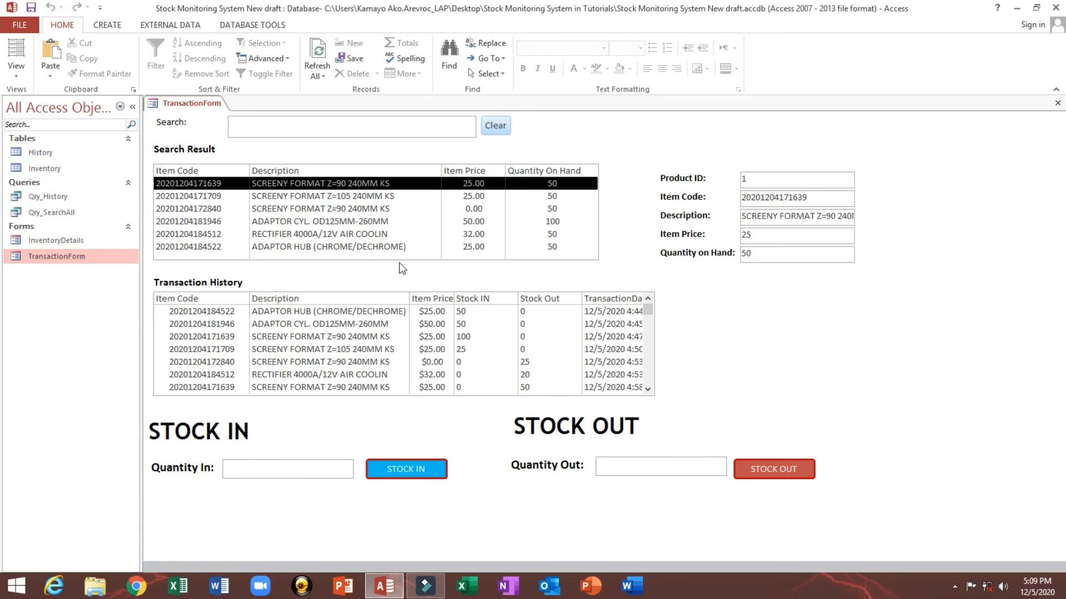
pyautogui.rightClick(181, 102)
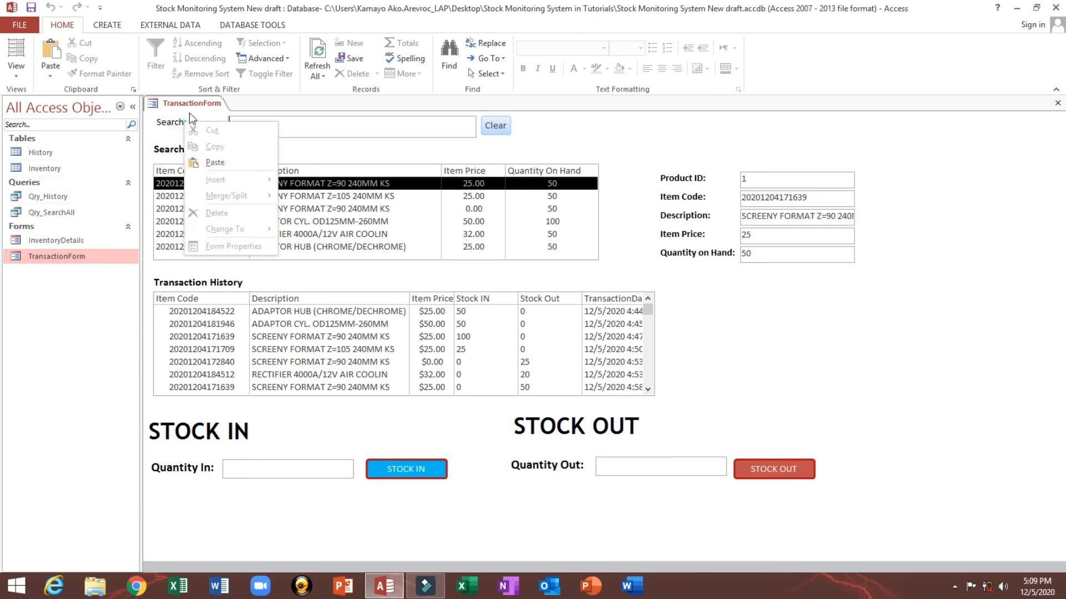
pyautogui.click(216, 194)
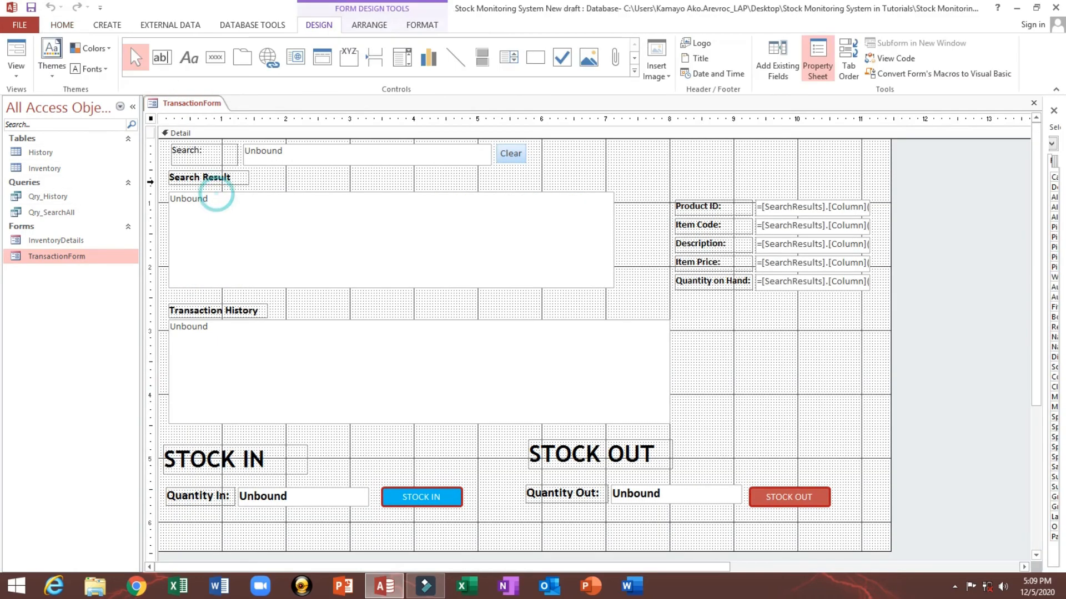
pyautogui.click(41, 152)
pyautogui.rightClick(41, 152)
pyautogui.click(78, 181)
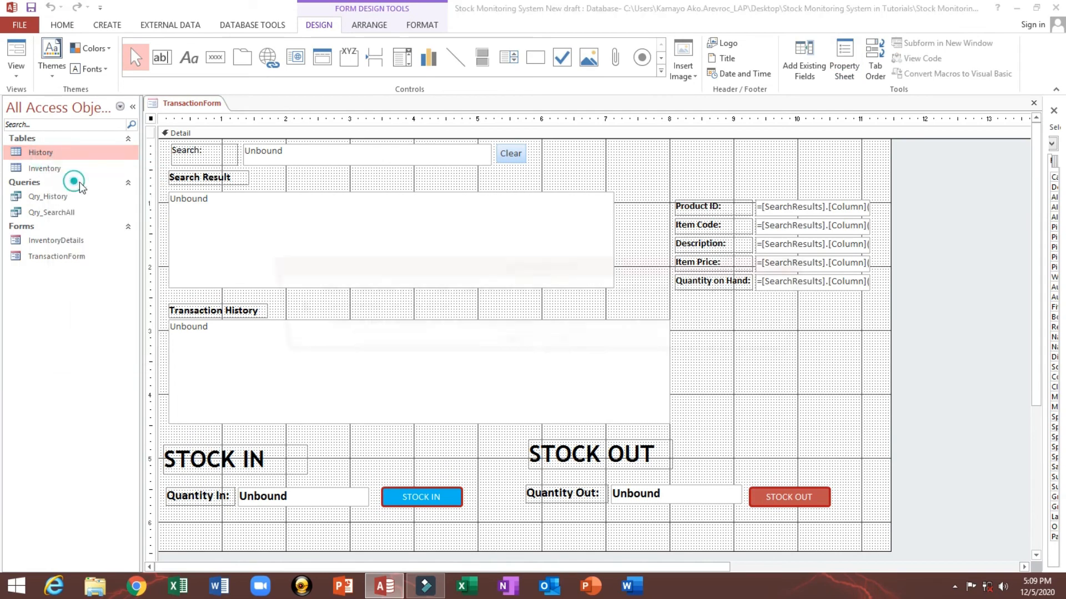
pyautogui.press('Escape')
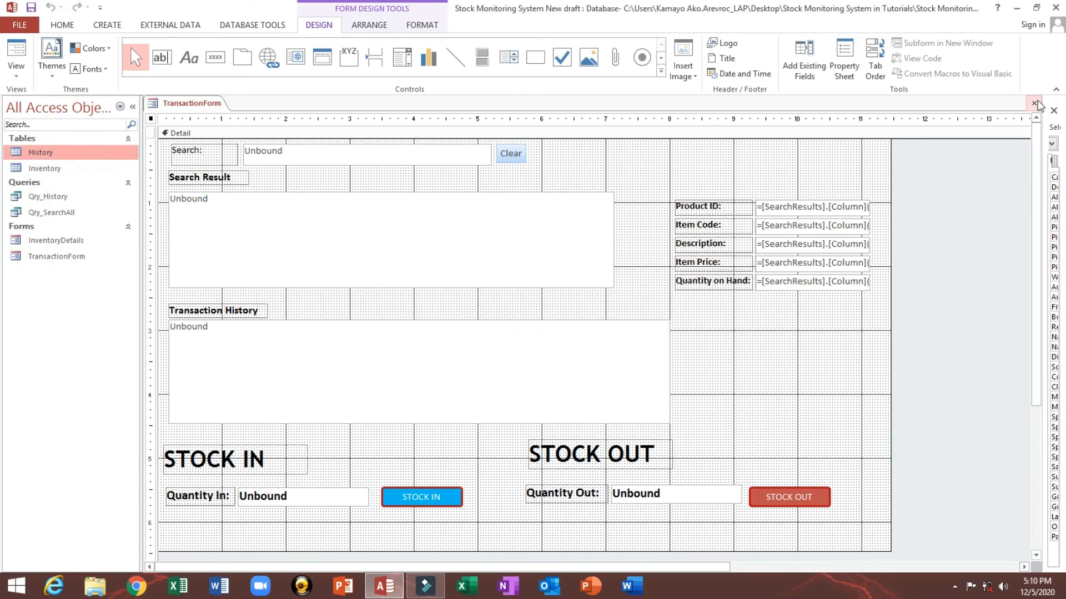
pyautogui.click(1034, 103)
# Step: Open the History table in Design View and set the ItemPrice field's caption to Price
pyautogui.rightClick(70, 154)
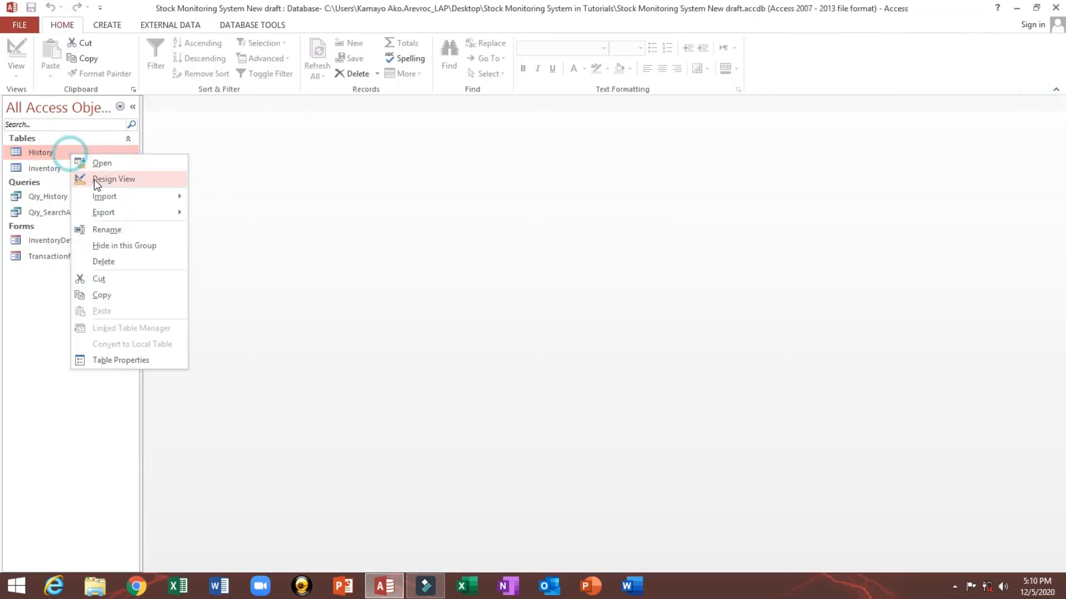
pyautogui.click(88, 176)
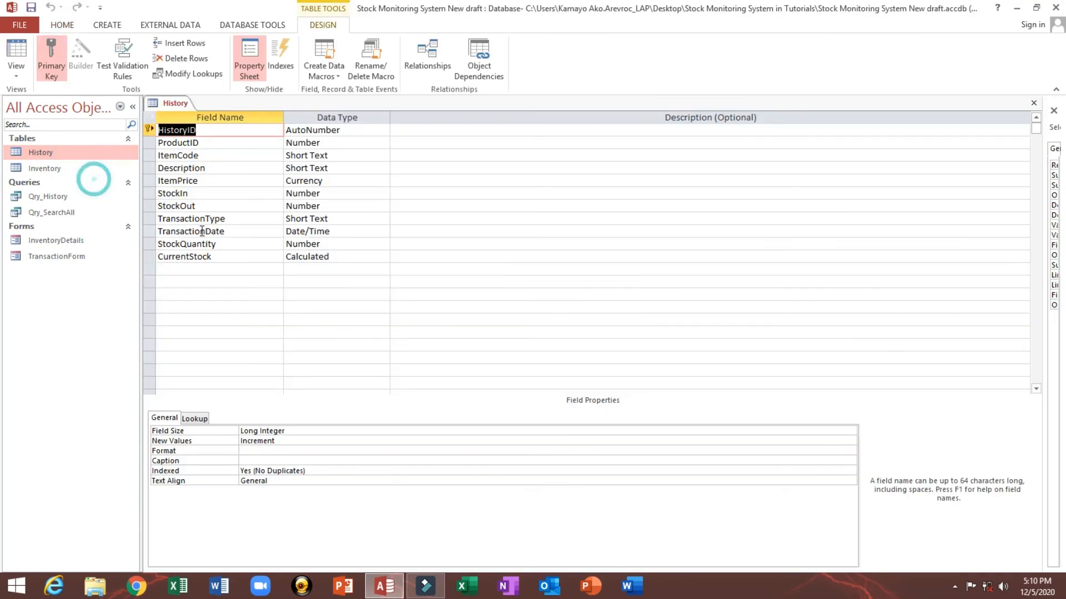
pyautogui.click(216, 181)
pyautogui.tripleClick(291, 460)
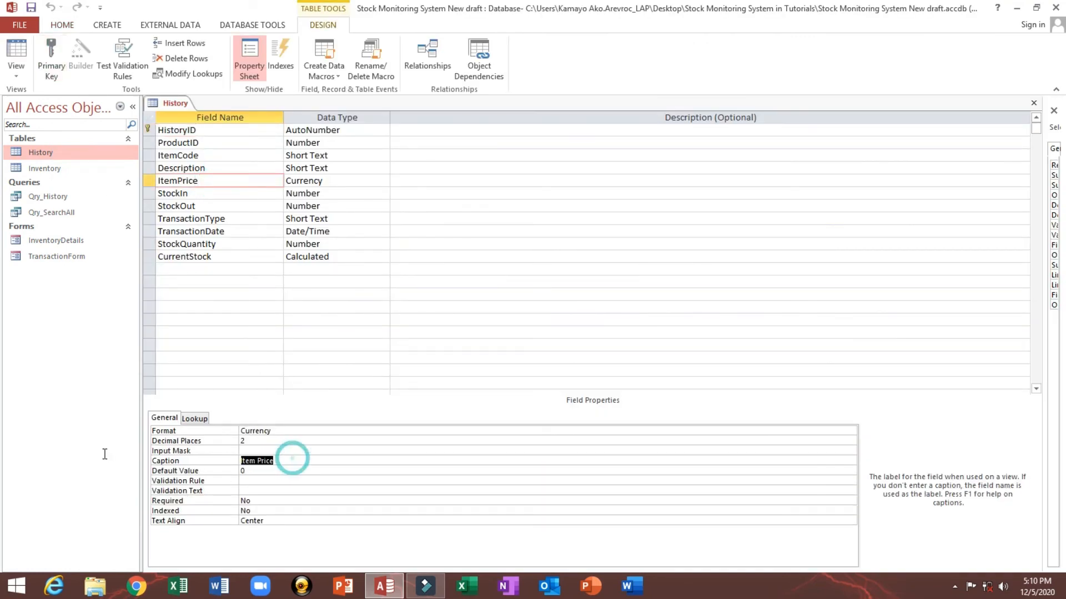
pyautogui.write('P')
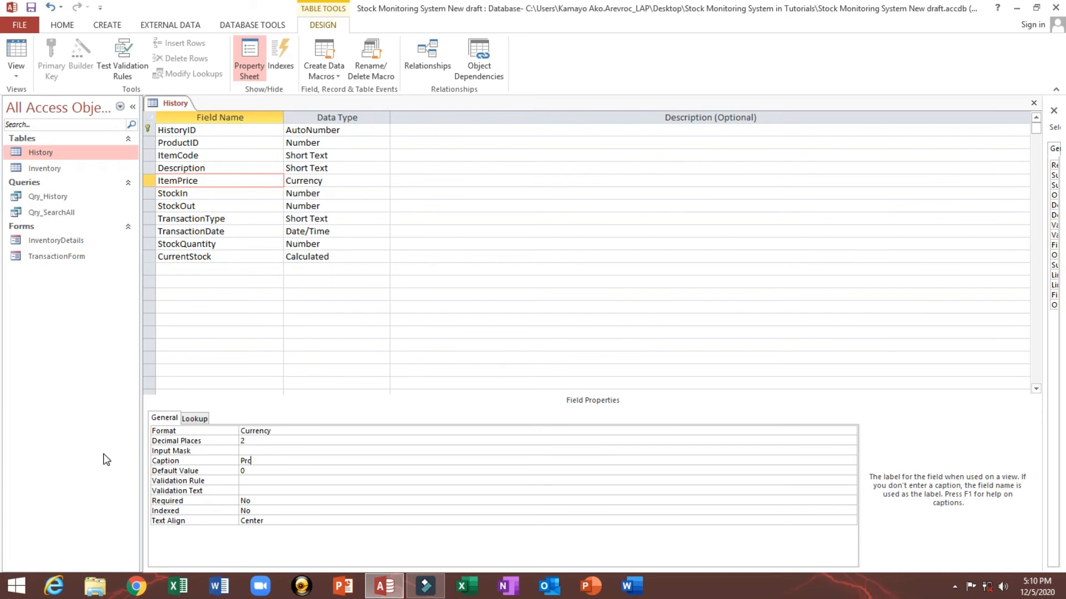
pyautogui.write('rice')
# Step: Review the captions of the remaining History fields, then close the table, saving its design
pyautogui.click(236, 256)
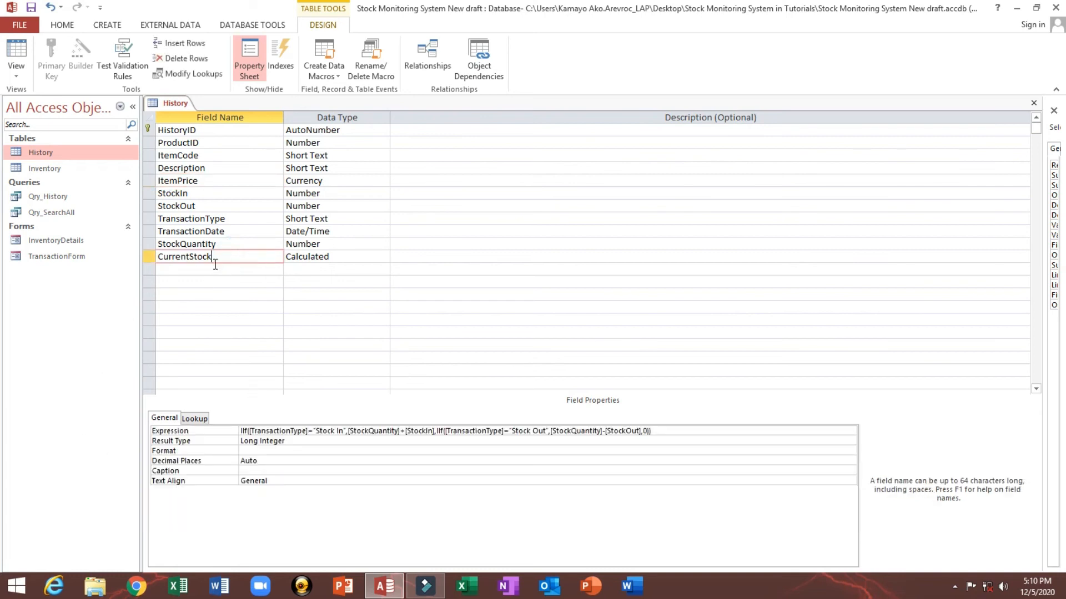
pyautogui.click(230, 244)
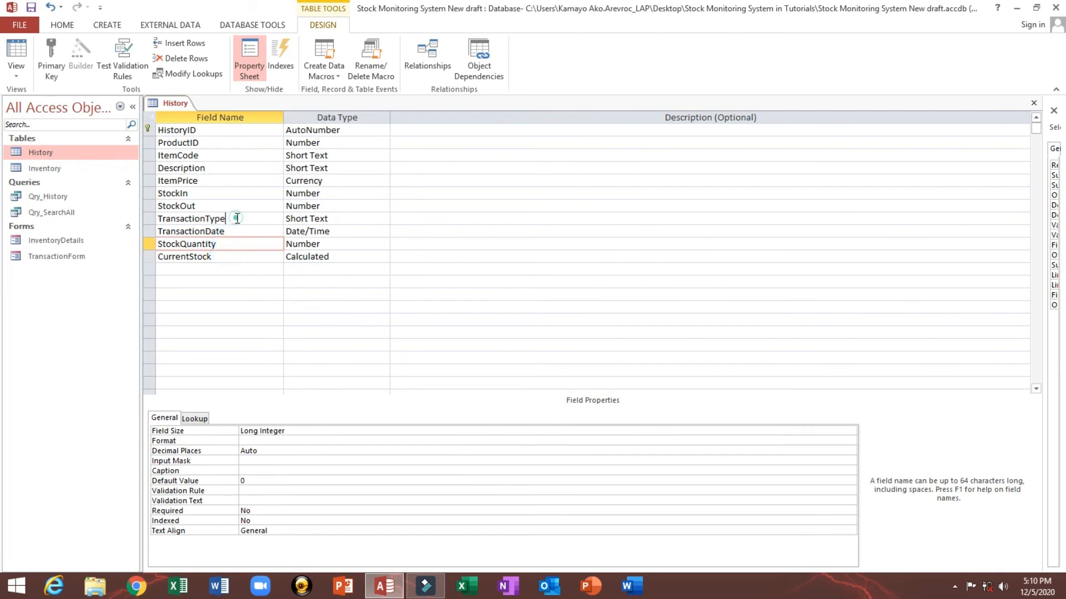
pyautogui.click(237, 218)
pyautogui.click(228, 205)
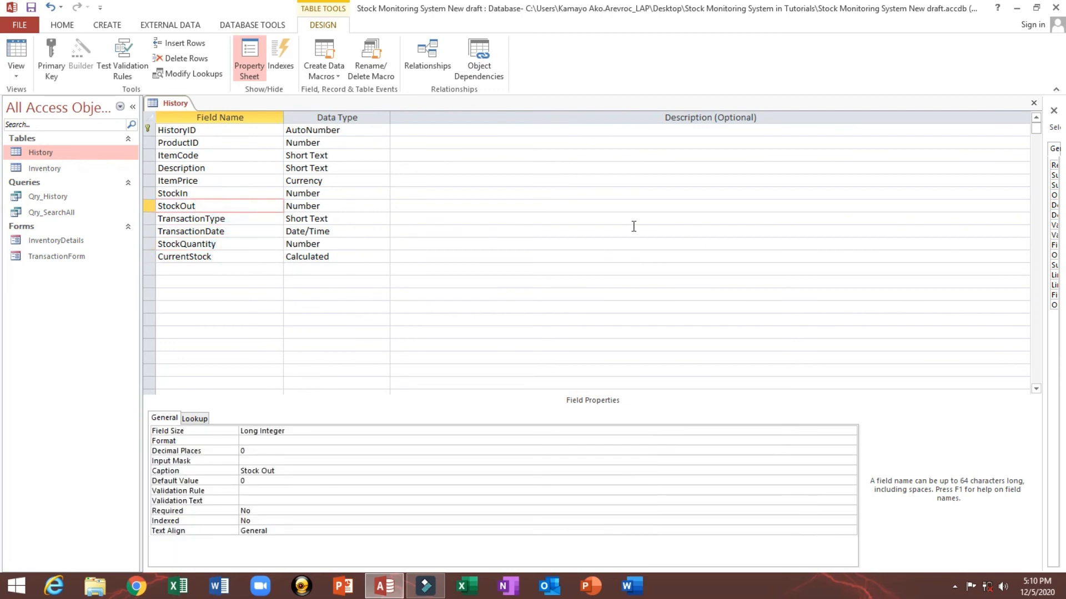
pyautogui.click(1034, 103)
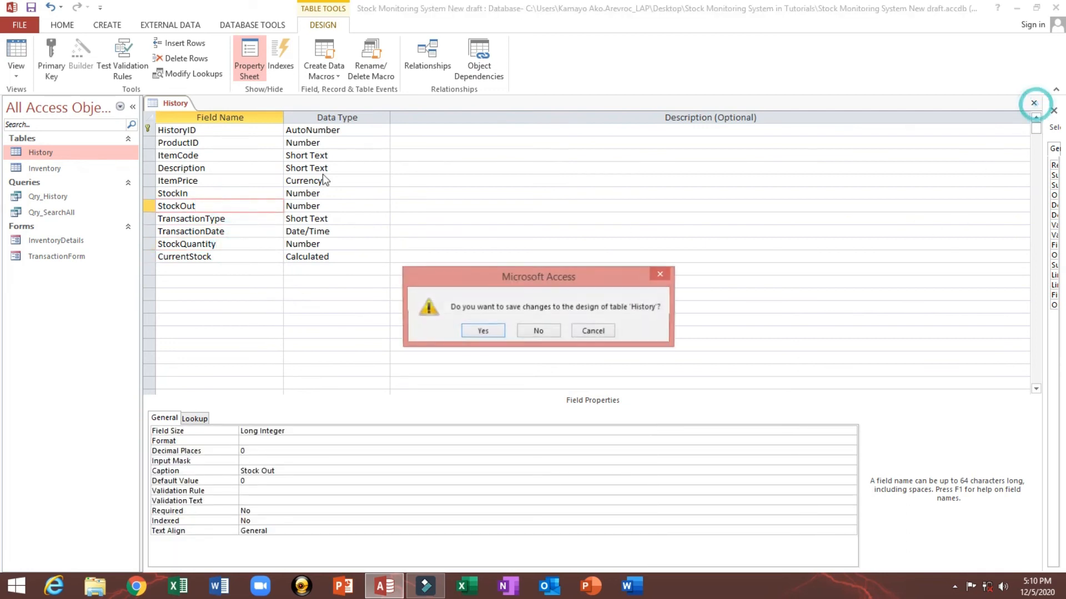
pyautogui.click(473, 332)
# Step: Open the transaction form in Design View, set the Transaction History list's column widths to 0";0";1.5";2.5";0.7";0.8";0.8";1", and preview in Form View
pyautogui.doubleClick(52, 255)
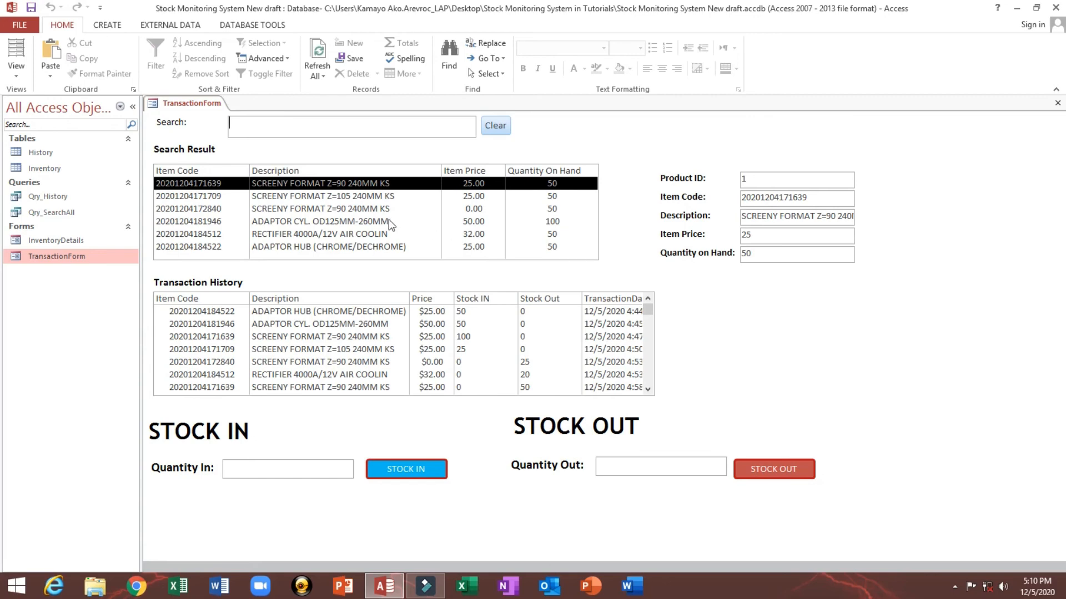
pyautogui.click(132, 106)
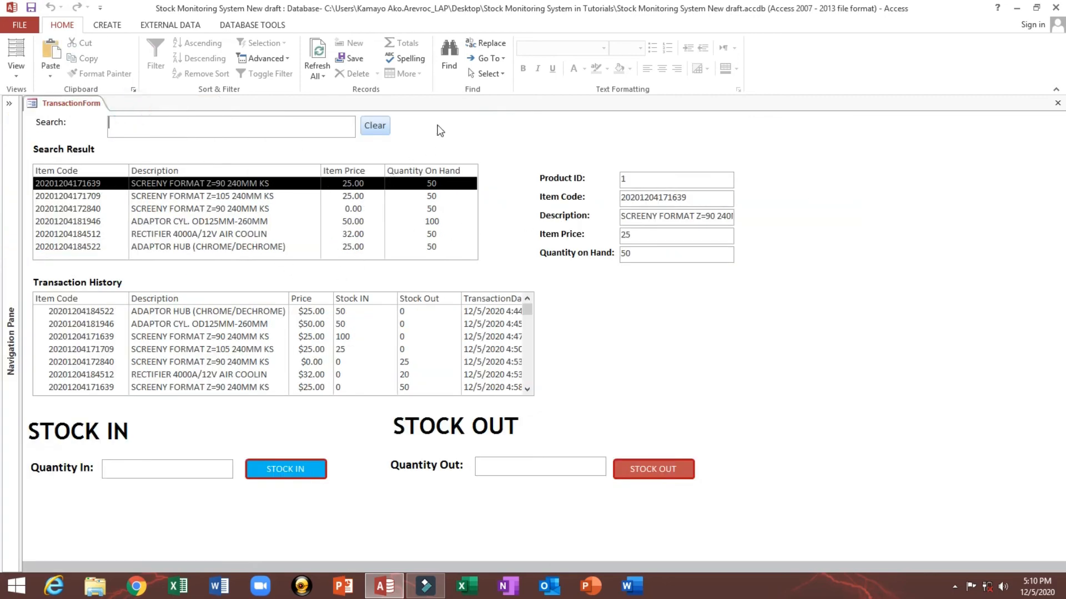
pyautogui.rightClick(442, 117)
pyautogui.click(461, 158)
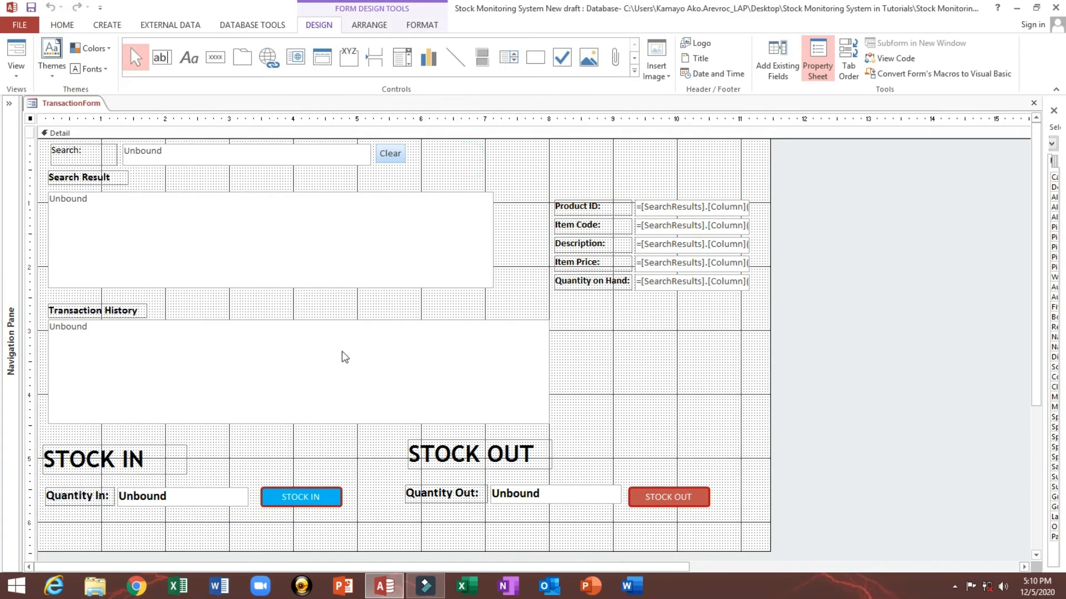
pyautogui.moveTo(1043, 224); pyautogui.dragTo(691, 239)
pyautogui.click(293, 383)
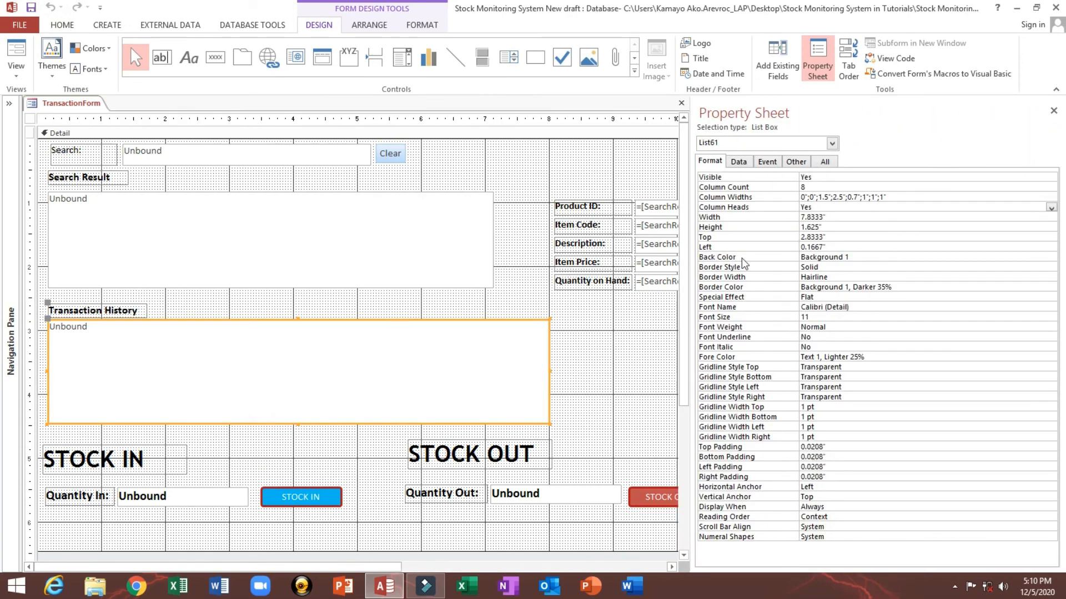
pyautogui.click(862, 198)
pyautogui.press('BackSpace')
pyautogui.click(16, 56)
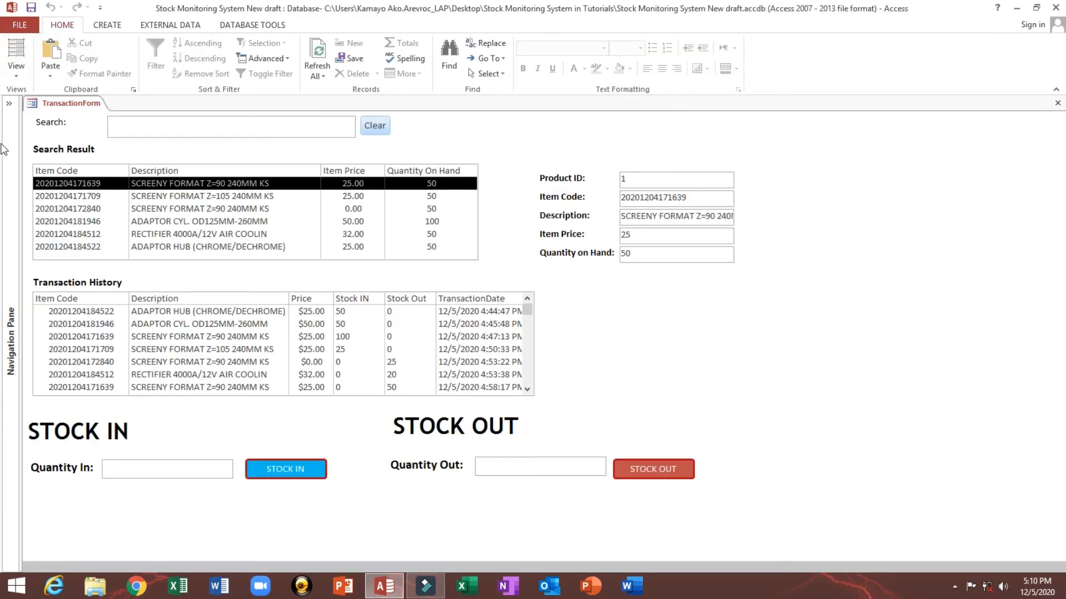
# Step: Open the History table, center-align the Stock IN and Stock Out columns, and close it, saving the layout
pyautogui.click(9, 105)
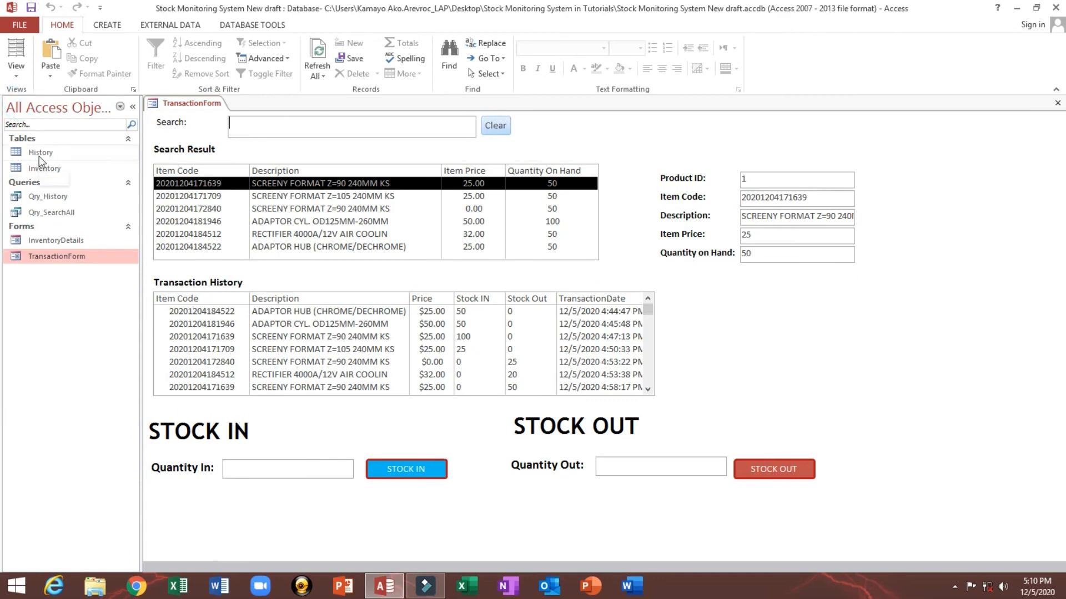
pyautogui.doubleClick(39, 153)
pyautogui.moveTo(594, 115); pyautogui.dragTo(683, 112)
pyautogui.click(662, 68)
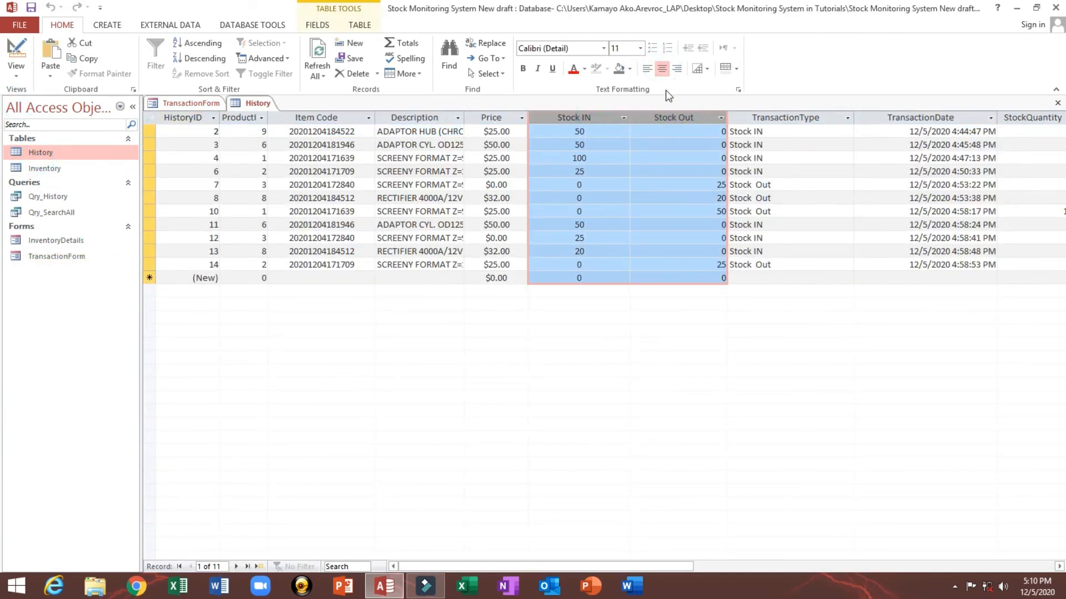
pyautogui.click(661, 68)
pyautogui.click(651, 198)
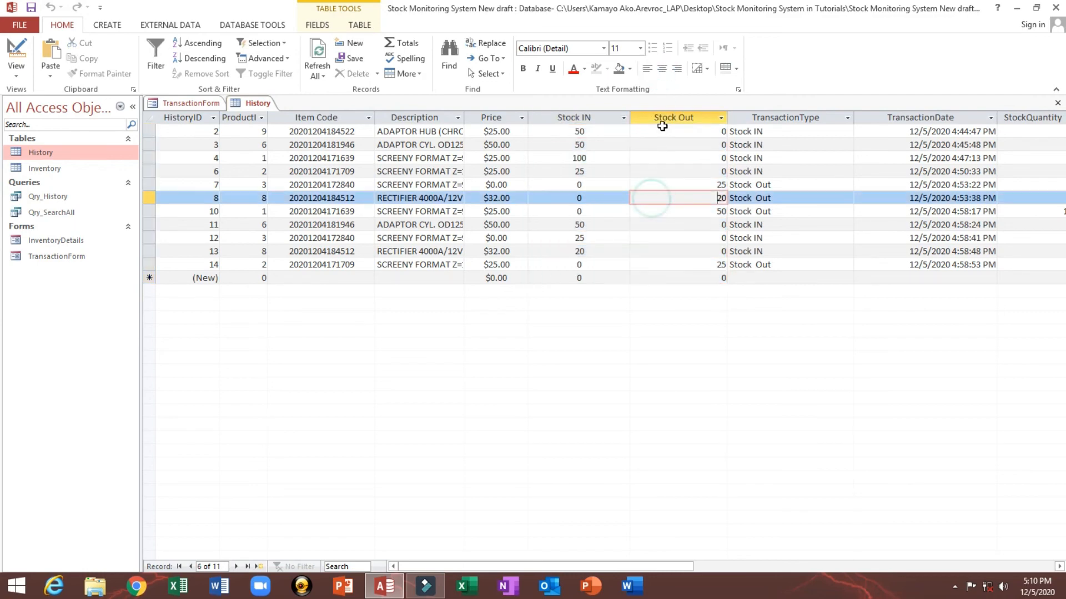
pyautogui.click(662, 123)
pyautogui.click(662, 69)
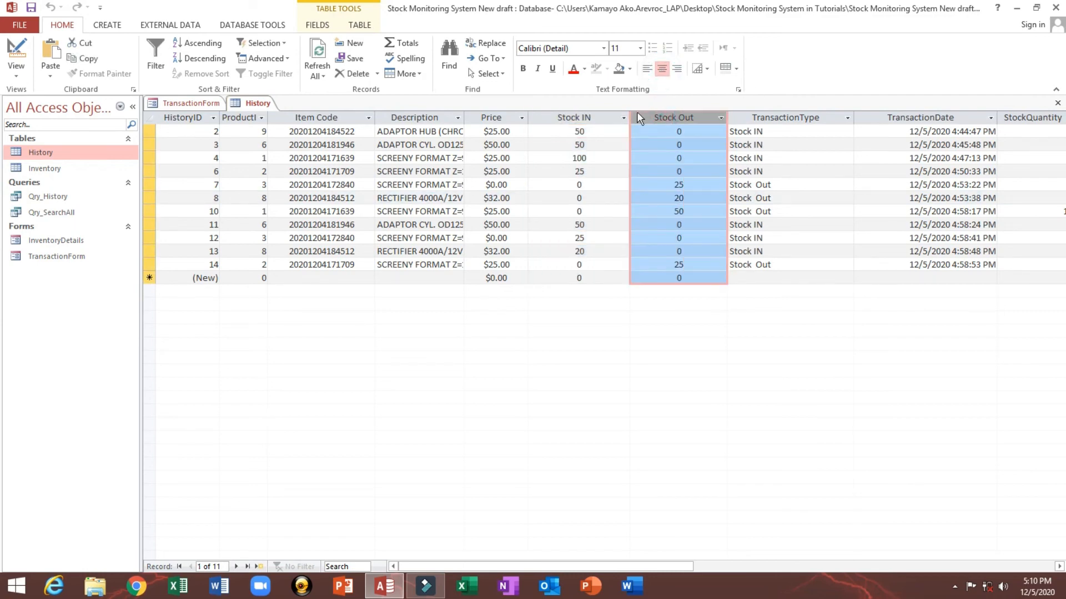
pyautogui.click(1057, 103)
pyautogui.click(484, 332)
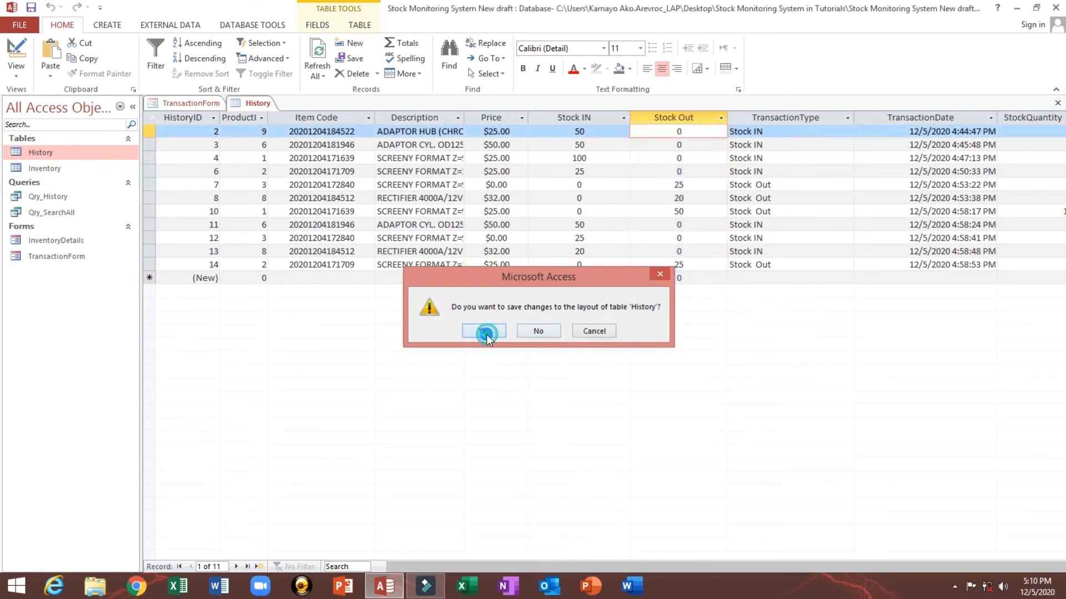
# Step: Reload the transaction form by switching to Design View and back to Form View
pyautogui.rightClick(729, 317)
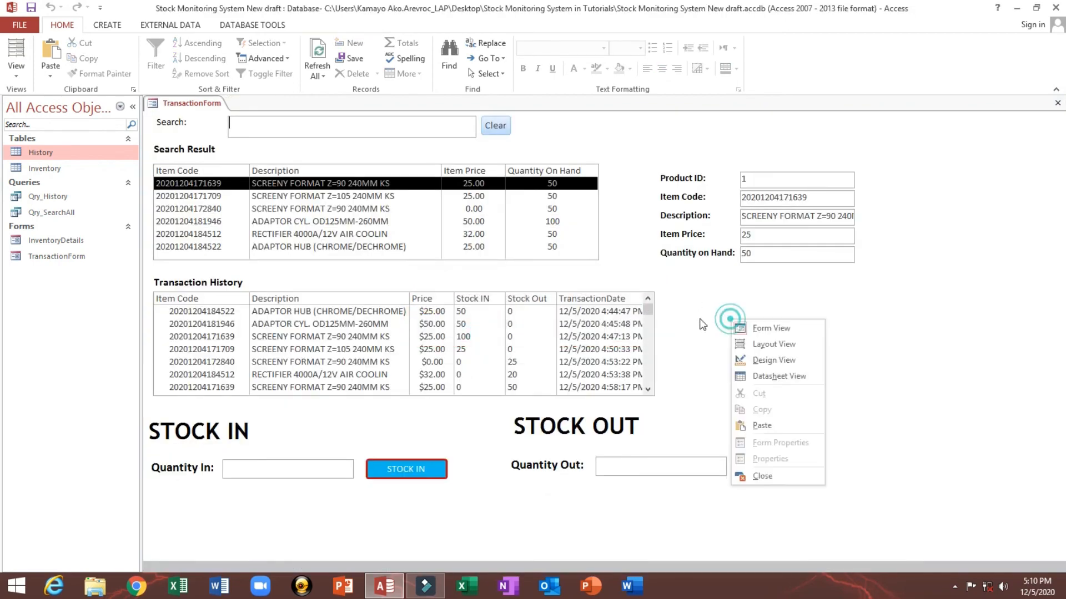
pyautogui.click(758, 361)
pyautogui.click(16, 61)
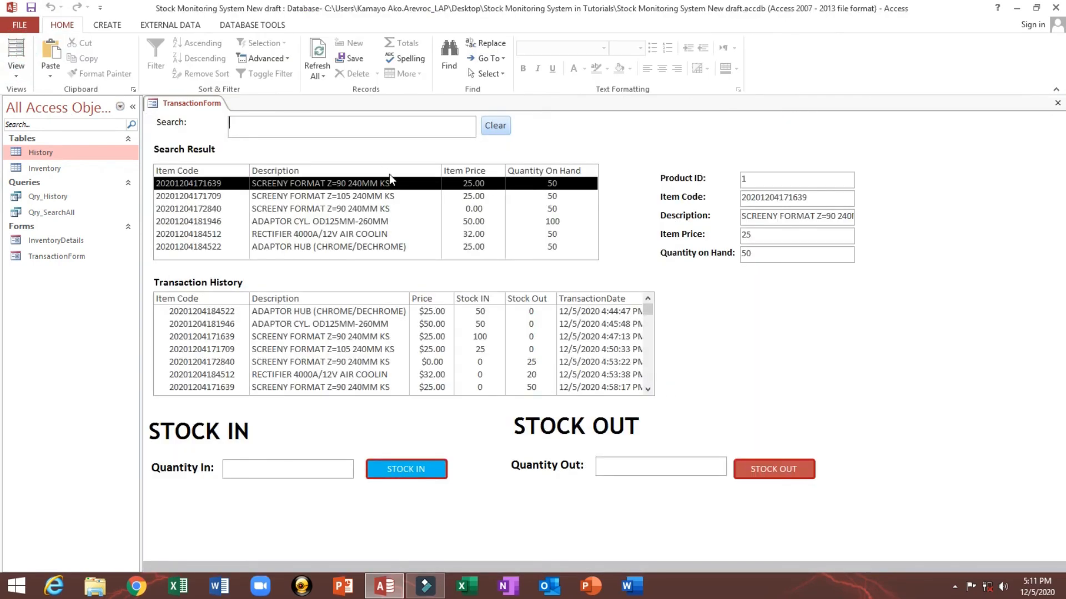
# Step: Widen the Transaction History list box to about 8.04" in Design View and switch to Form View
pyautogui.rightClick(705, 302)
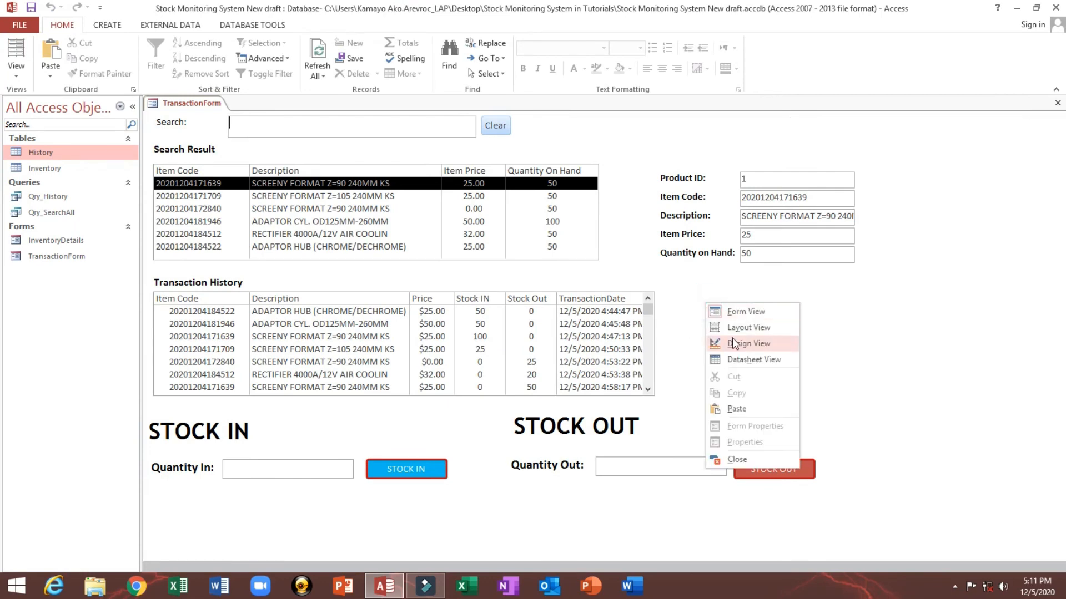
pyautogui.click(731, 340)
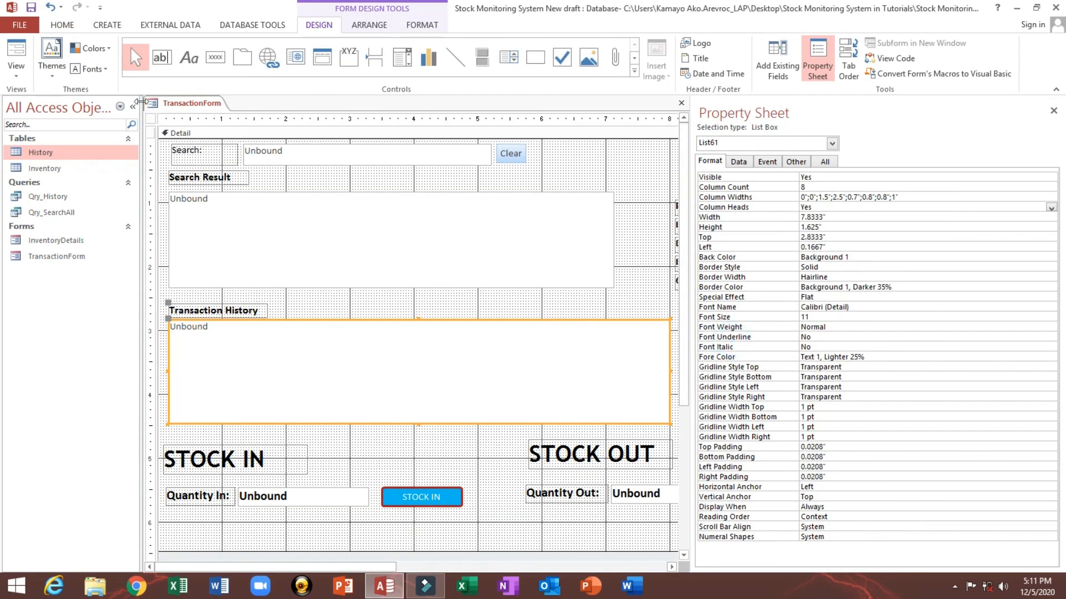
pyautogui.click(133, 107)
pyautogui.moveTo(588, 345); pyautogui.dragTo(532, 349)
pyautogui.hotkey('shift', 'Right')
pyautogui.hotkey('shift', 'Right')
pyautogui.hotkey('shift', 'Right')
pyautogui.hotkey('shift', 'Right')
pyautogui.hotkey('shift', 'Right')
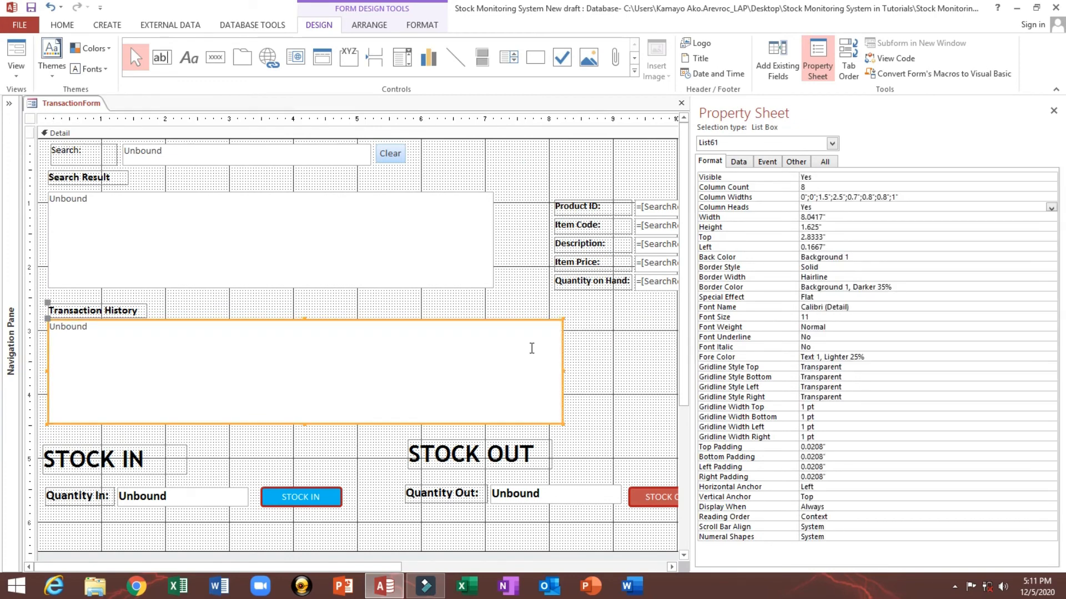
pyautogui.click(20, 50)
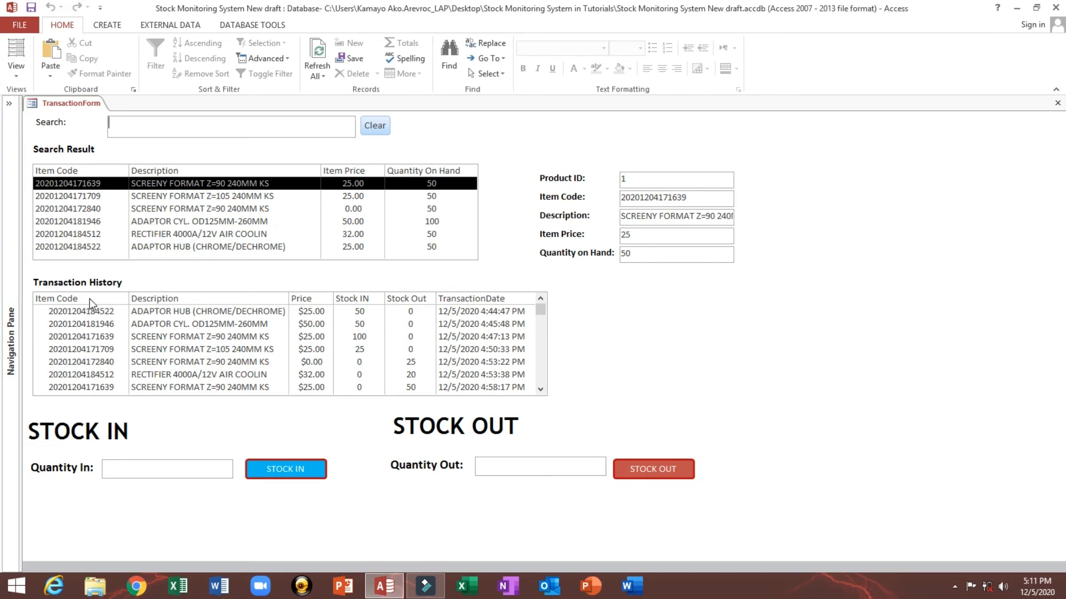
# Step: Test the form by selecting list rows and entering, then clearing, a search term
pyautogui.click(157, 322)
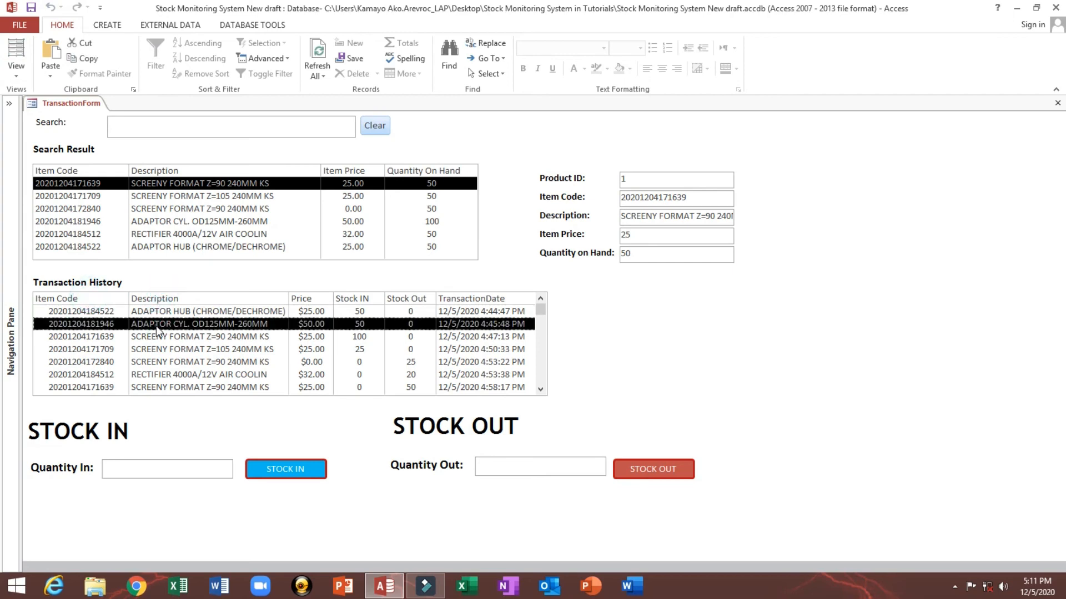
pyautogui.click(207, 337)
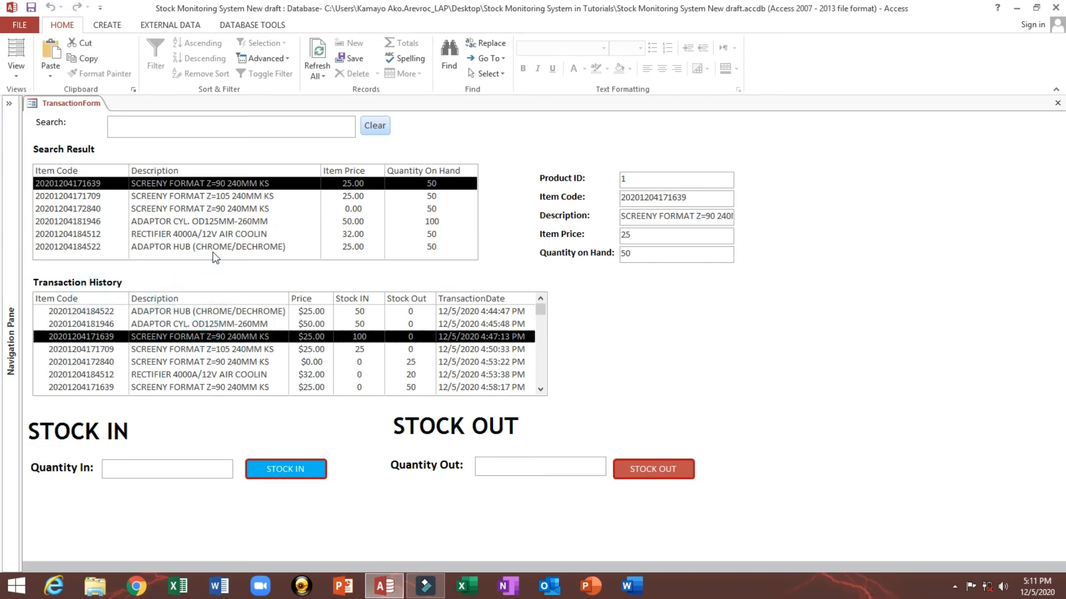
pyautogui.click(189, 234)
pyautogui.click(177, 126)
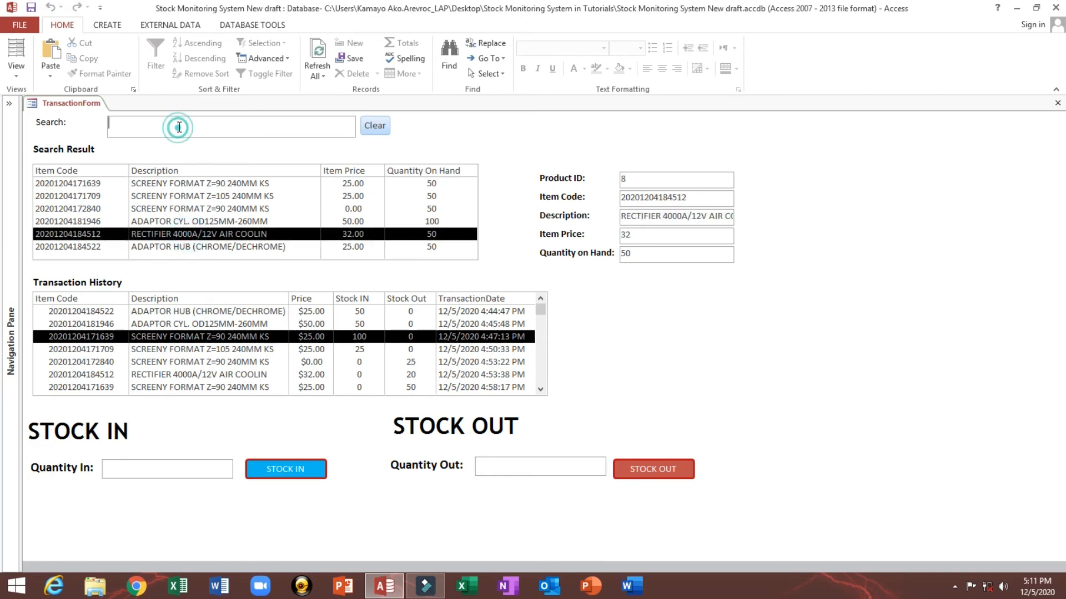
pyautogui.write('fd')
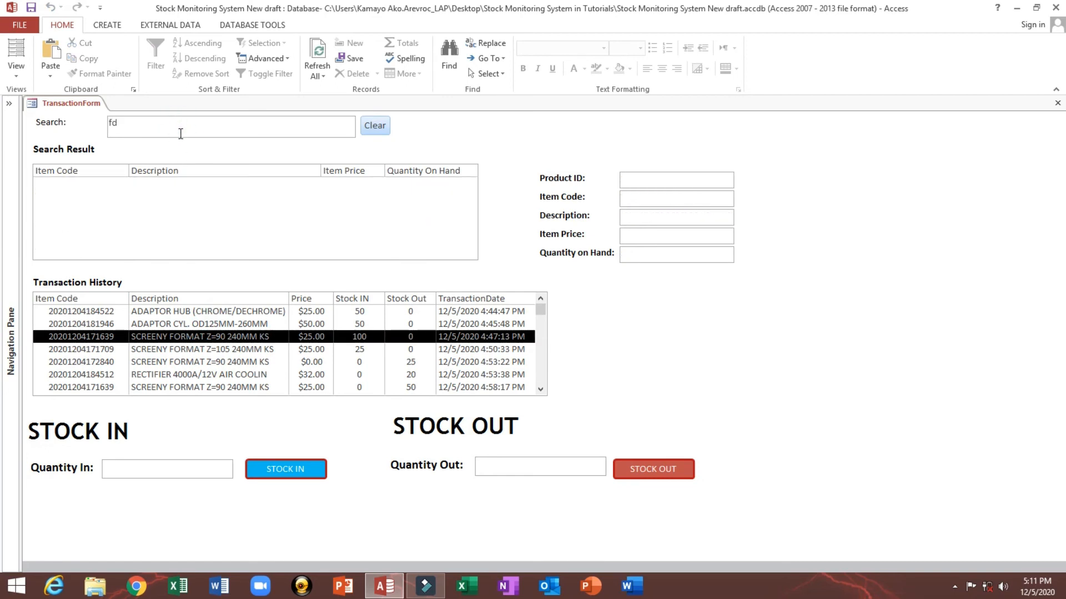
pyautogui.press('BackSpace')
pyautogui.press('BackSpace')
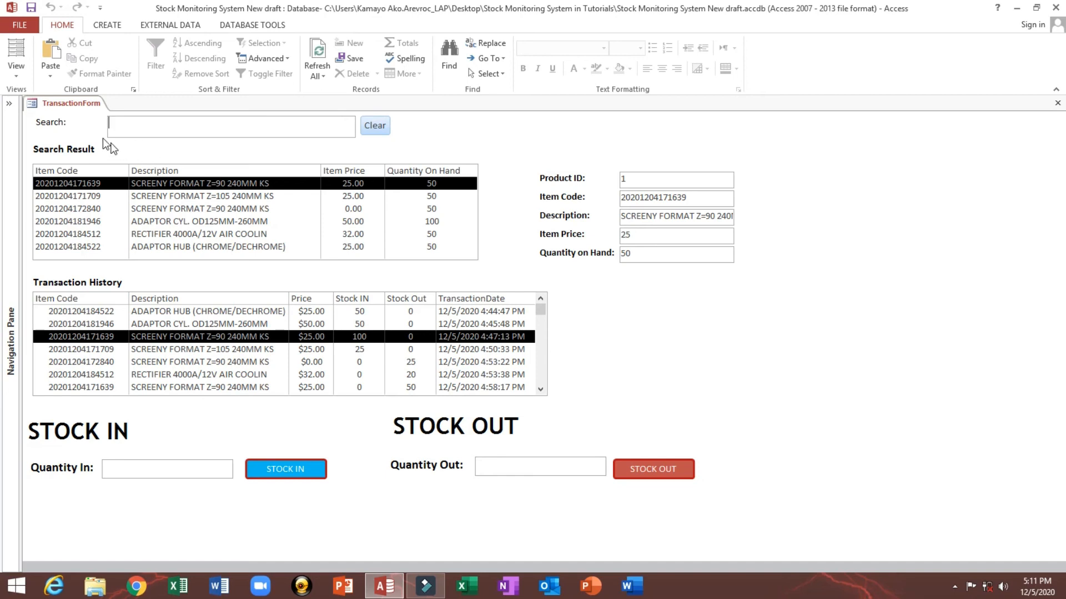
pyautogui.click(174, 468)
pyautogui.click(236, 211)
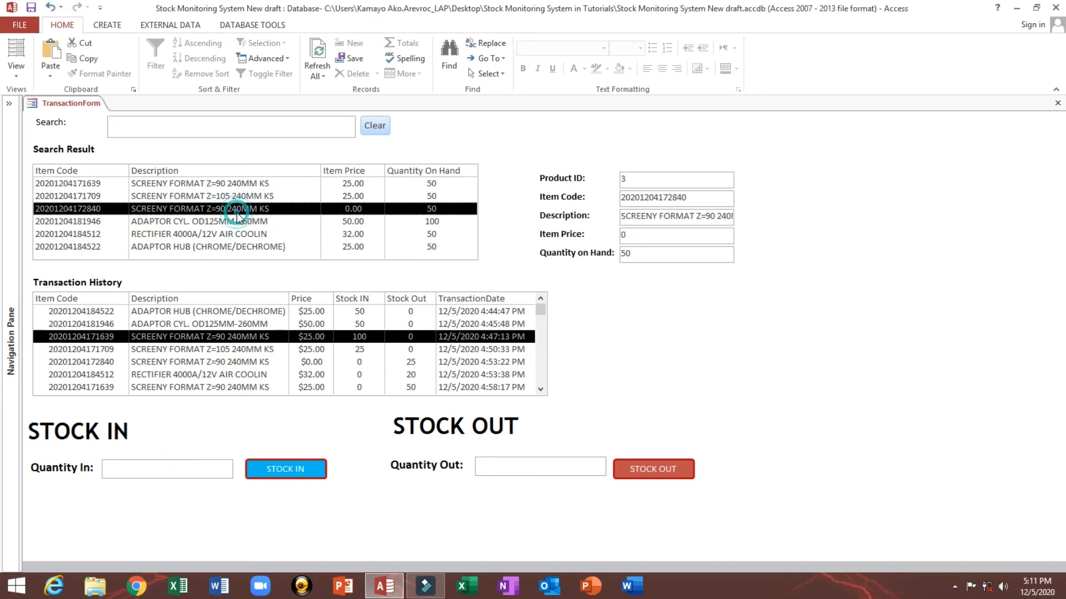
# Step: Search for 63, select the matching item, and stock in 50 units of it
pyautogui.click(201, 127)
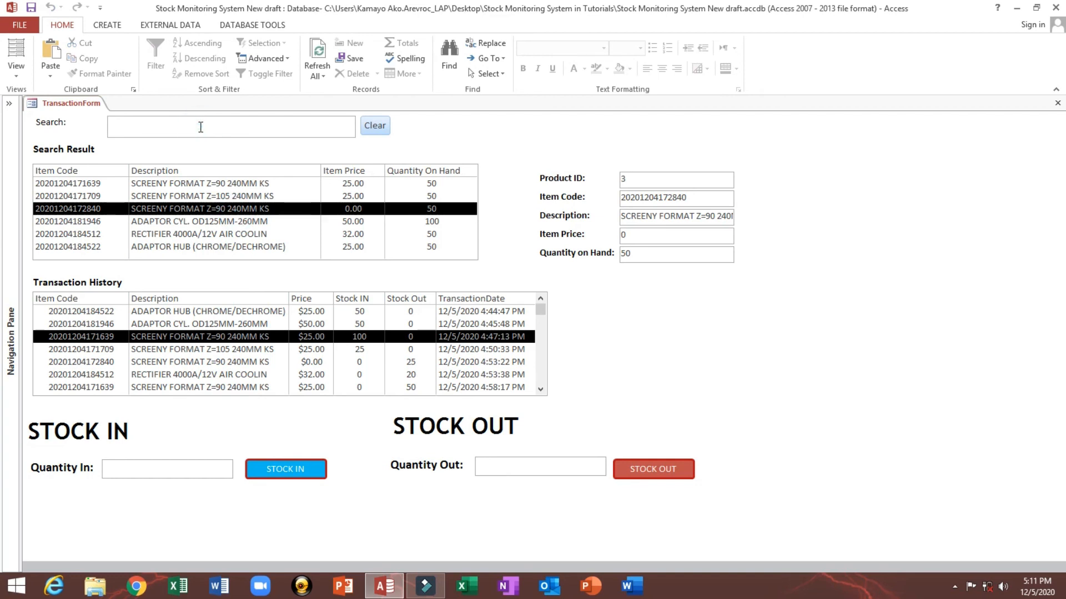
pyautogui.write('63')
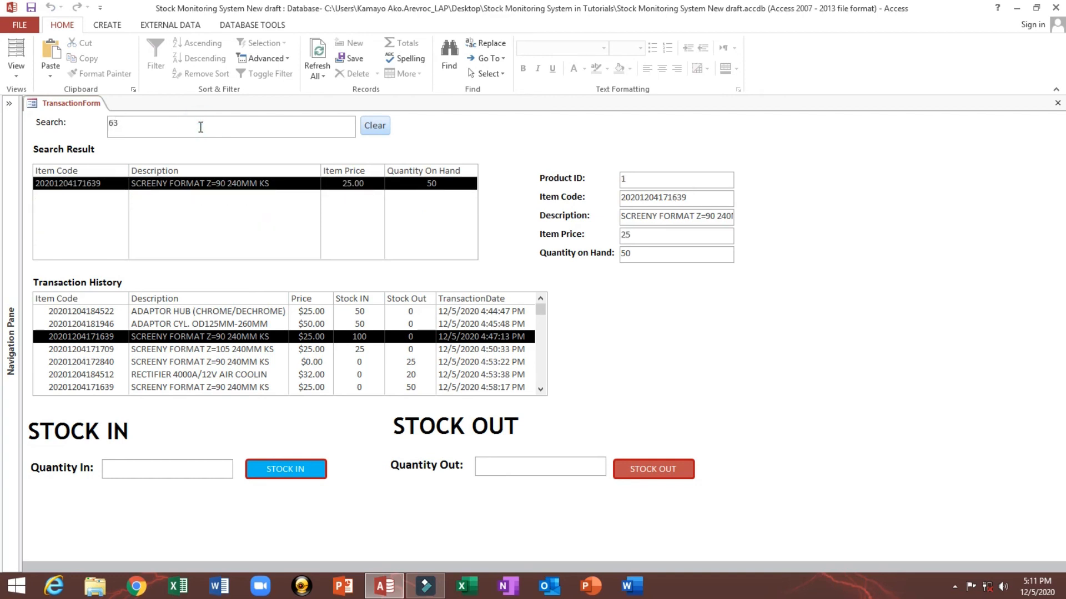
pyautogui.click(181, 189)
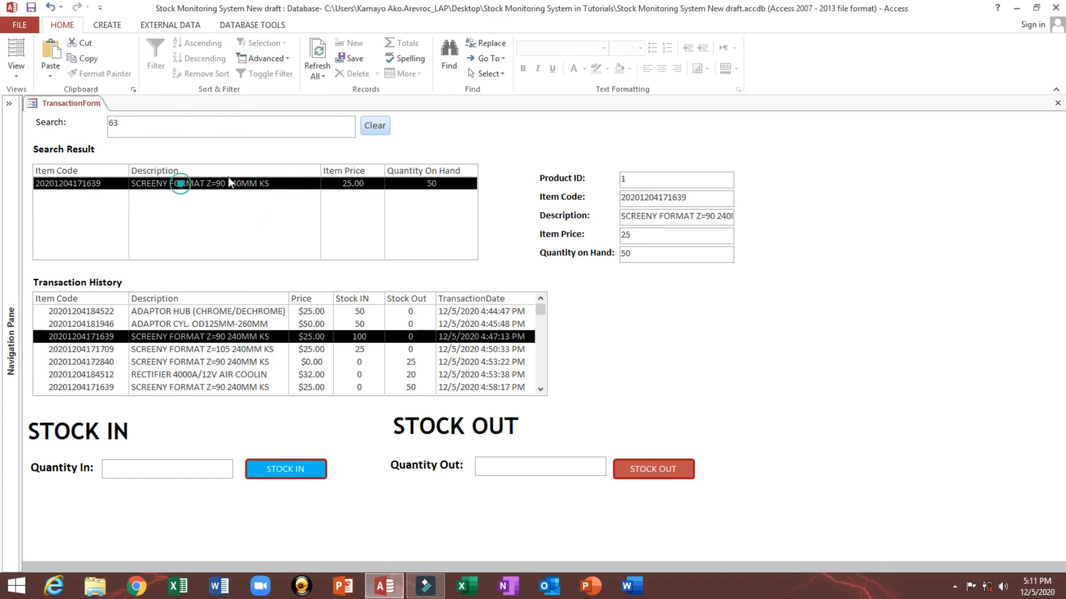
pyautogui.click(703, 203)
pyautogui.doubleClick(644, 253)
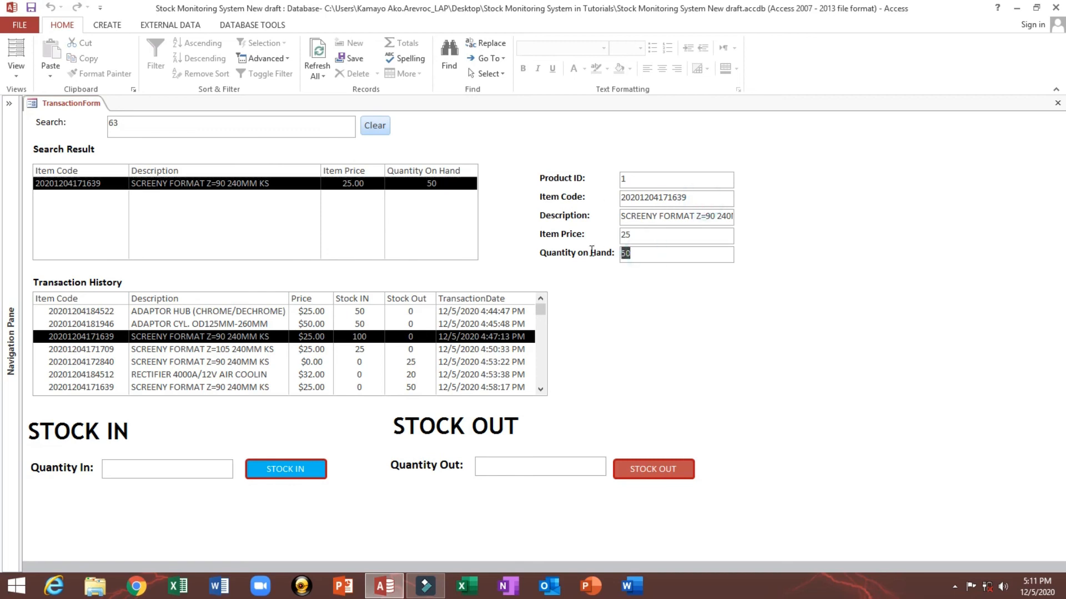
pyautogui.click(136, 476)
pyautogui.write('50')
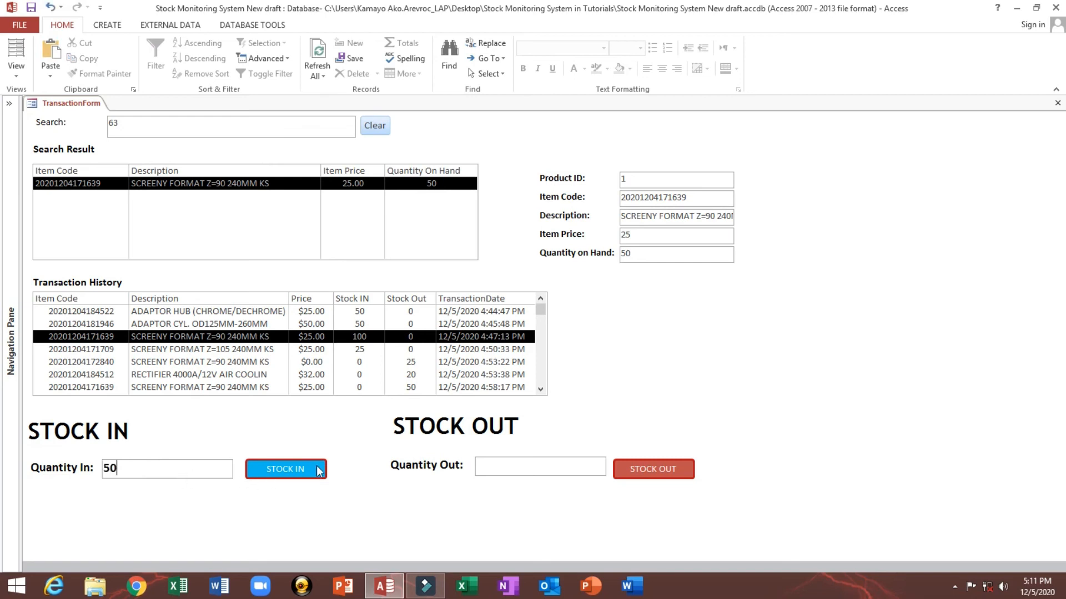
pyautogui.click(300, 469)
pyautogui.click(580, 351)
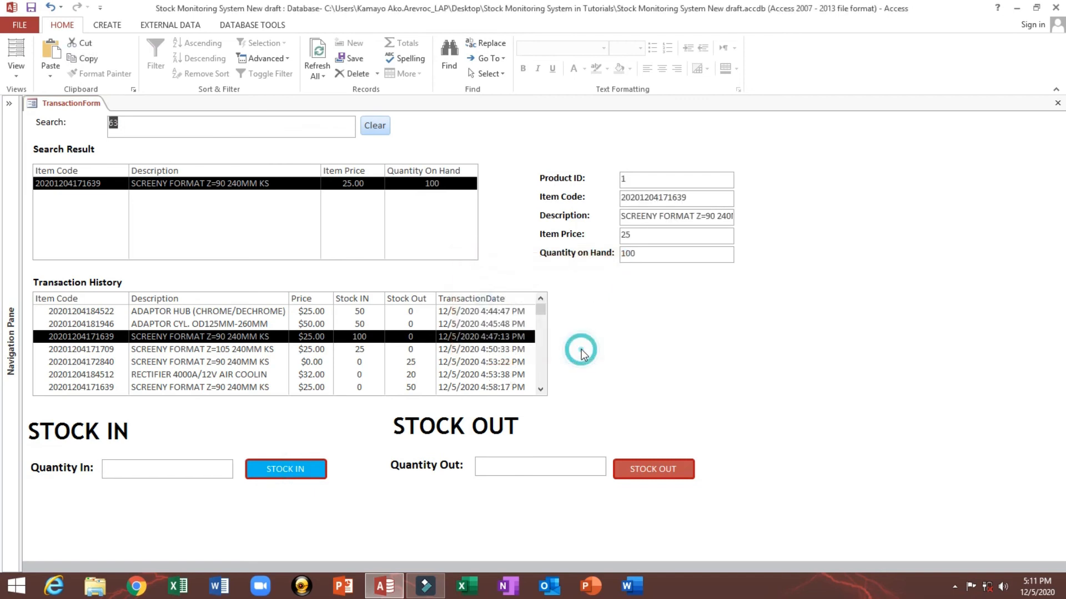
# Step: Sort Qry_History by HistoryID in descending order and save the query
pyautogui.moveTo(544, 311); pyautogui.dragTo(541, 381)
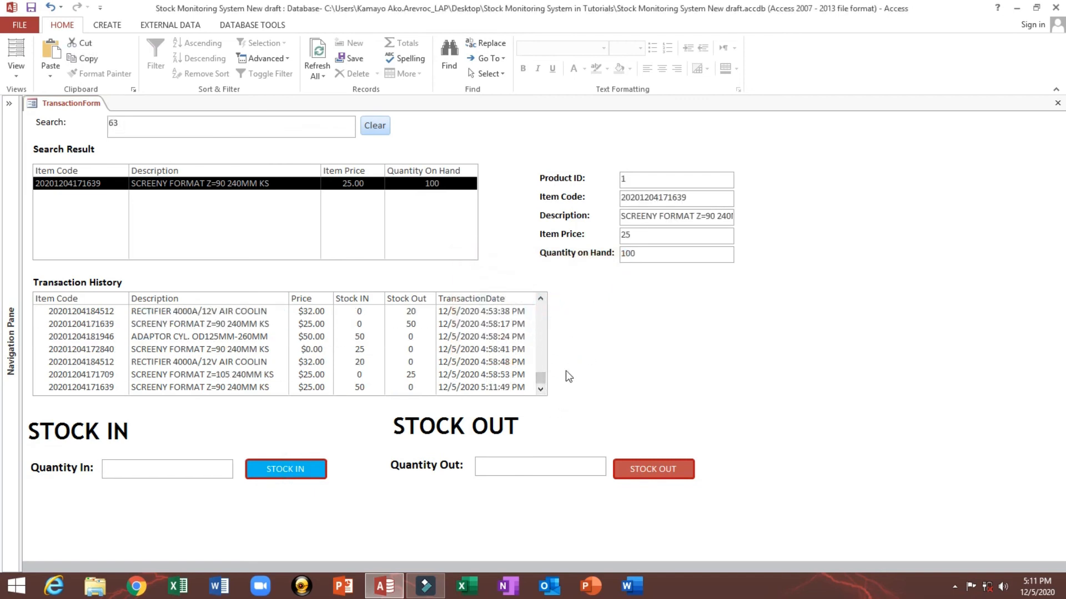
pyautogui.rightClick(590, 314)
pyautogui.click(622, 362)
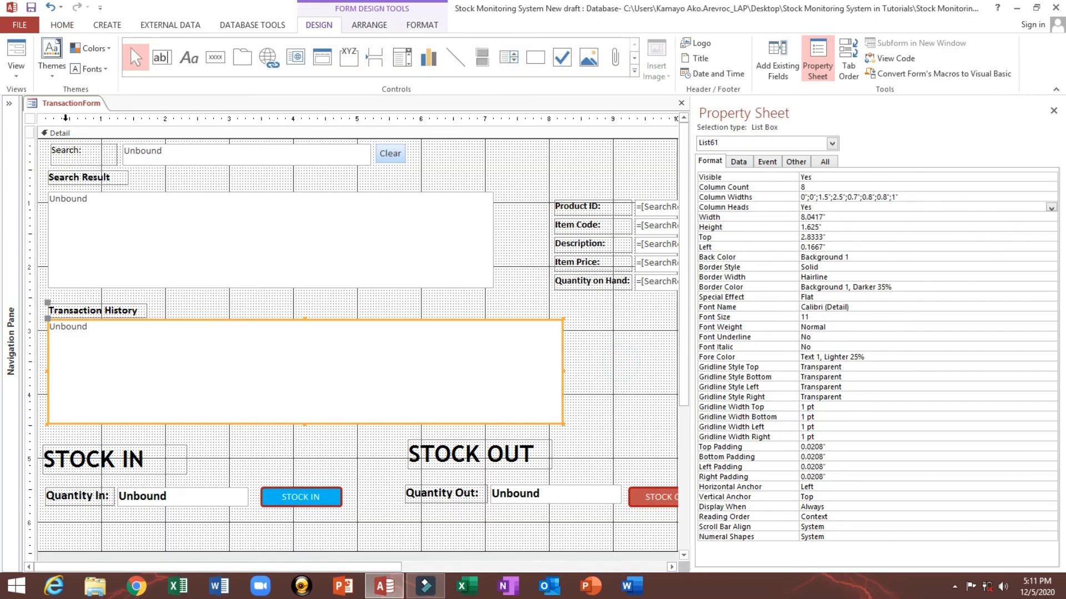
pyautogui.click(9, 103)
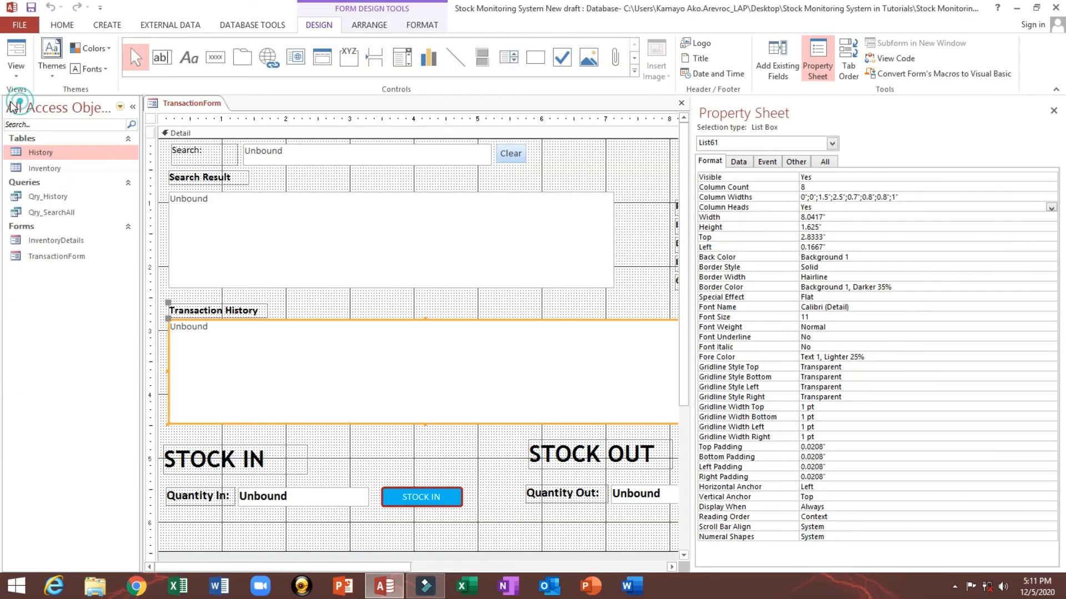
pyautogui.rightClick(66, 203)
pyautogui.click(102, 226)
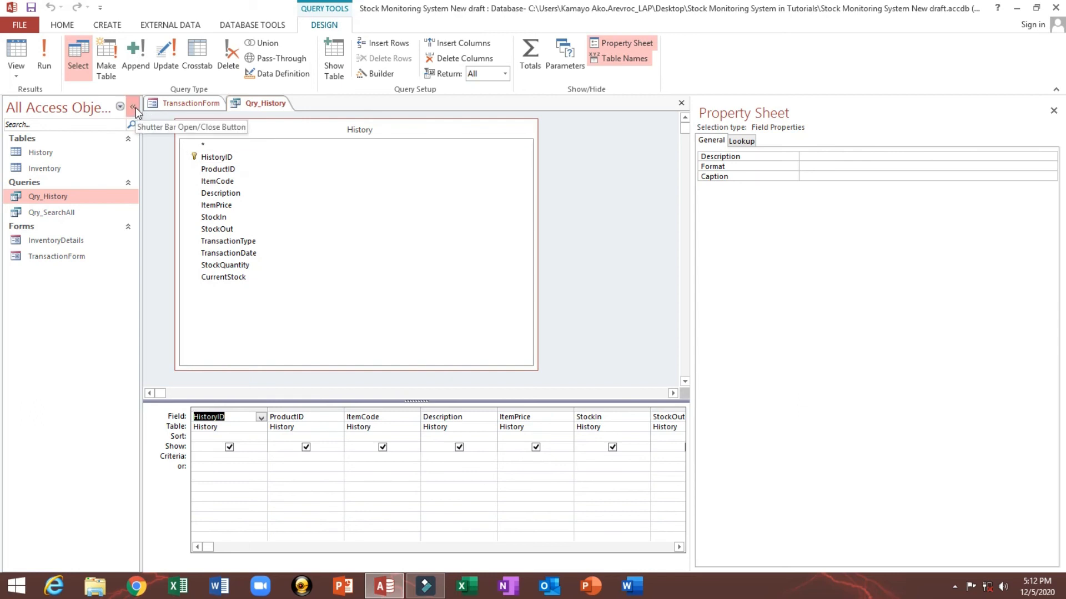
pyautogui.click(203, 436)
pyautogui.click(261, 439)
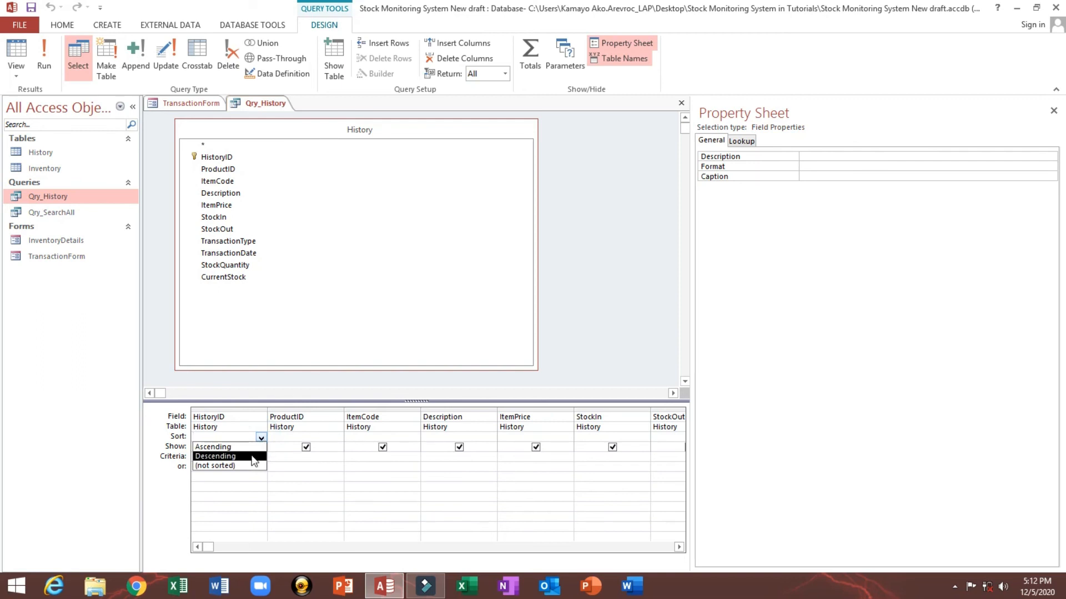
pyautogui.click(252, 457)
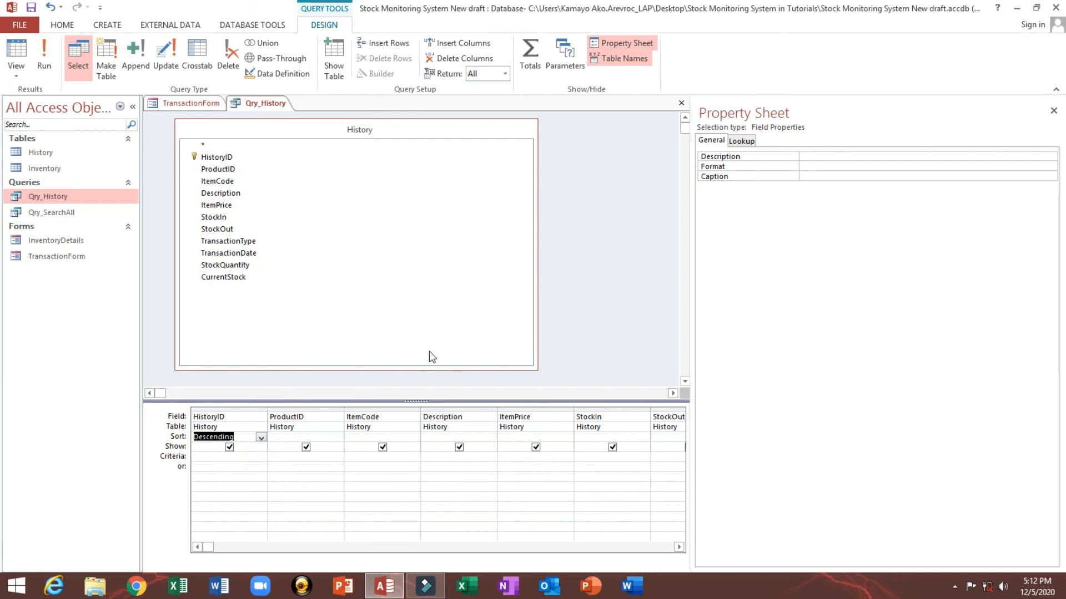
pyautogui.click(32, 8)
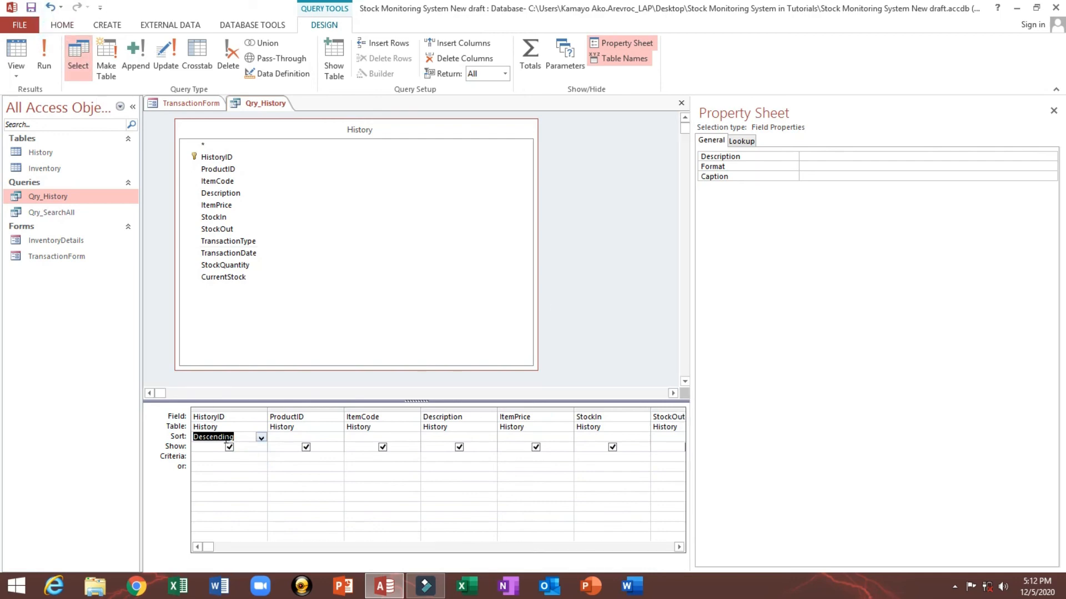
# Step: Close the query, reload the transaction form in Form View, and clear the search box
pyautogui.click(682, 103)
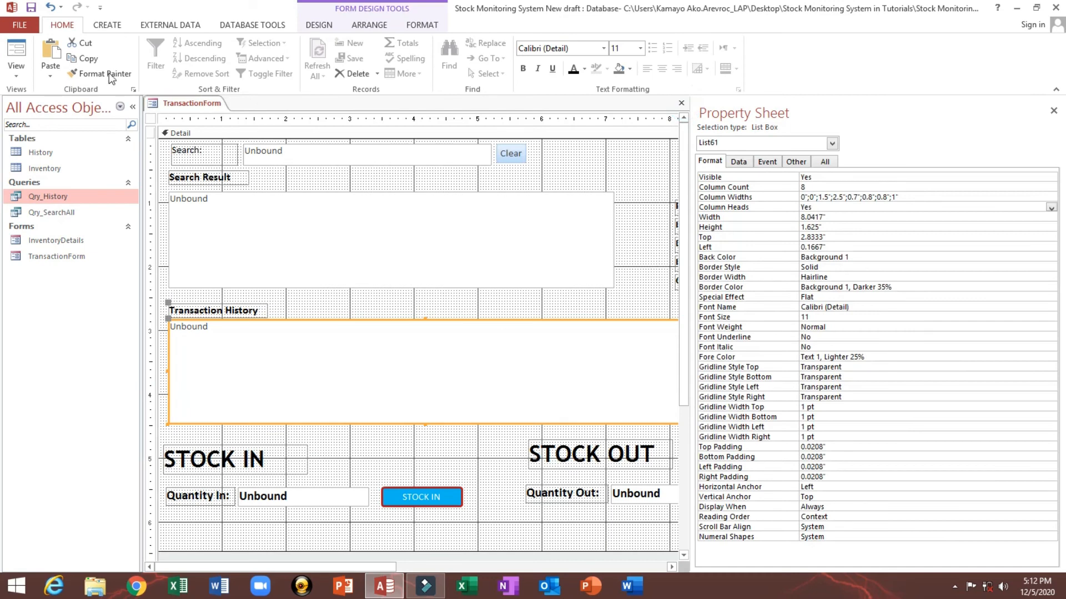
pyautogui.click(20, 53)
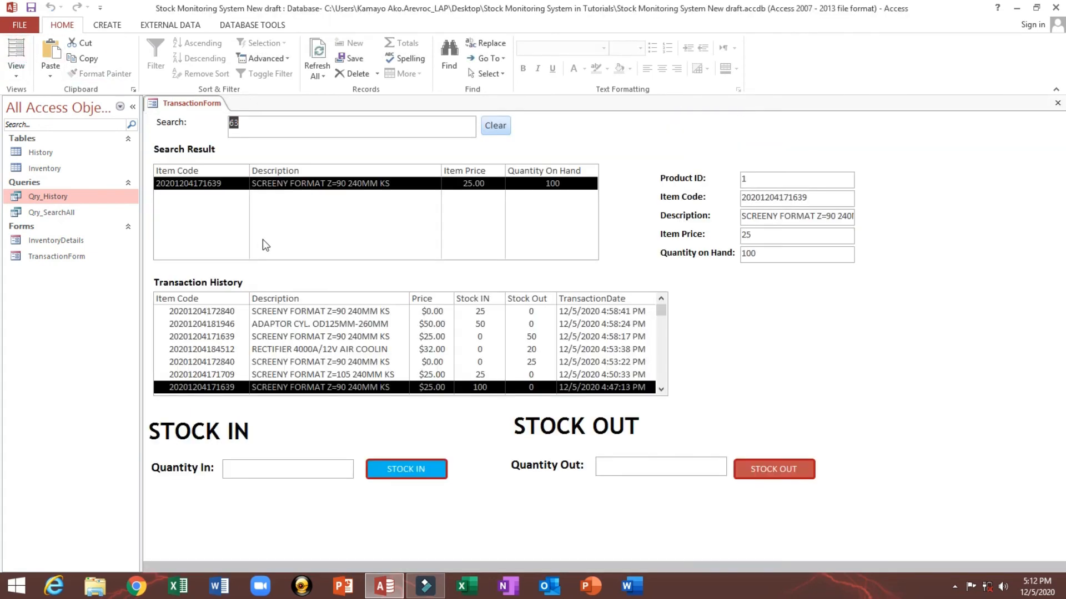
pyautogui.click(290, 185)
pyautogui.click(305, 313)
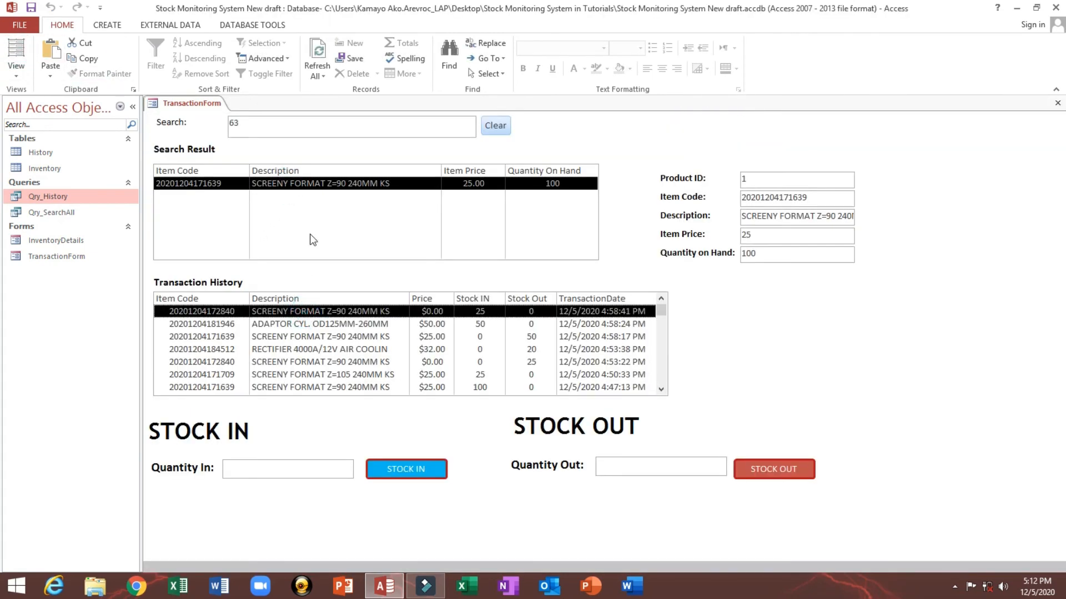
pyautogui.click(495, 126)
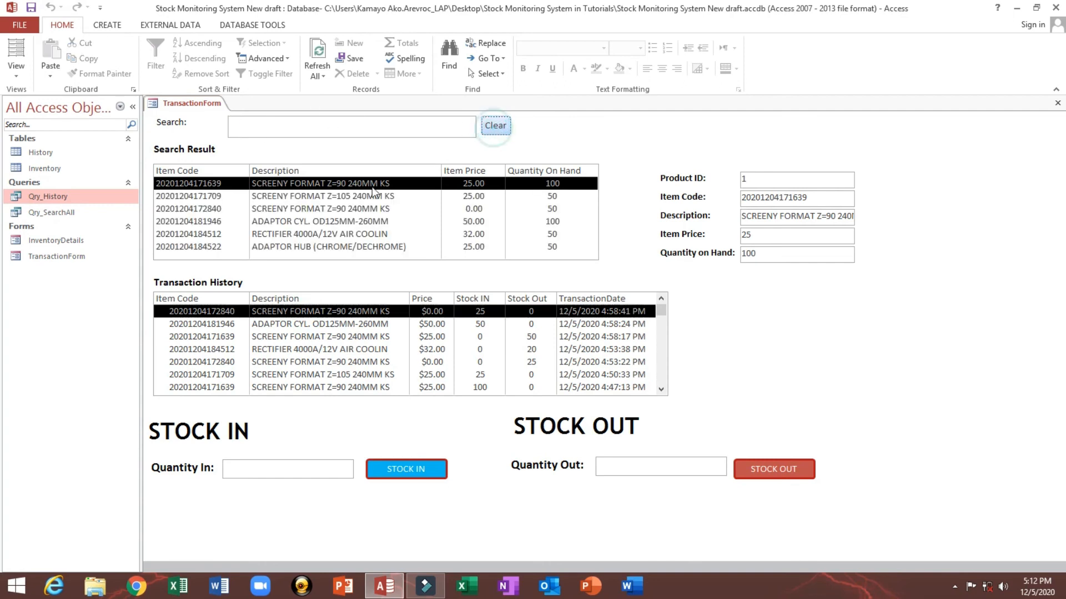
# Step: Select the second item in the search results and stock out 25 units
pyautogui.click(344, 197)
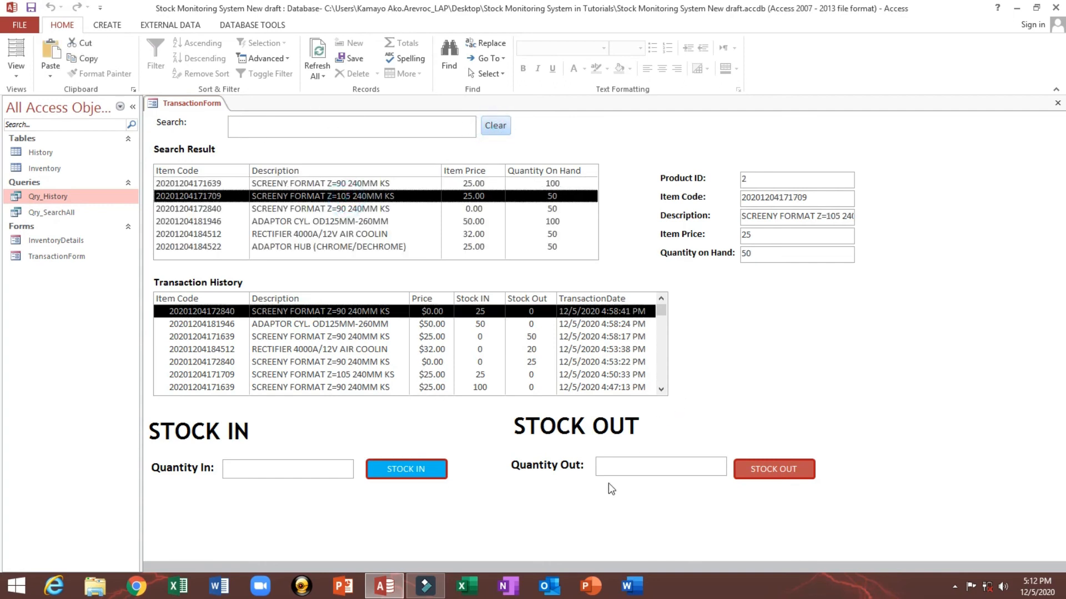
pyautogui.click(616, 471)
pyautogui.write('25')
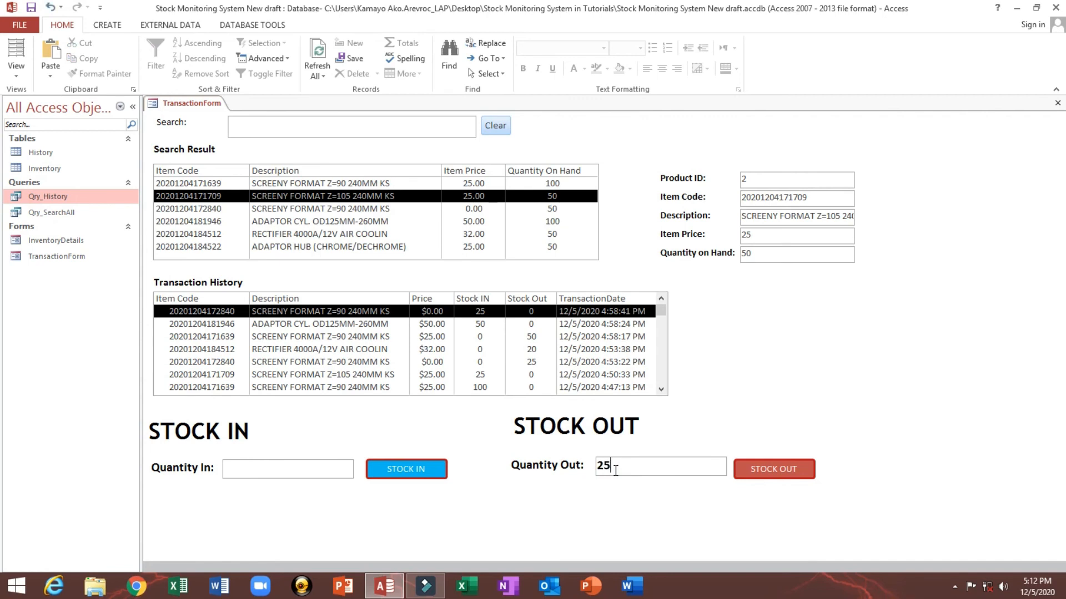
pyautogui.click(755, 472)
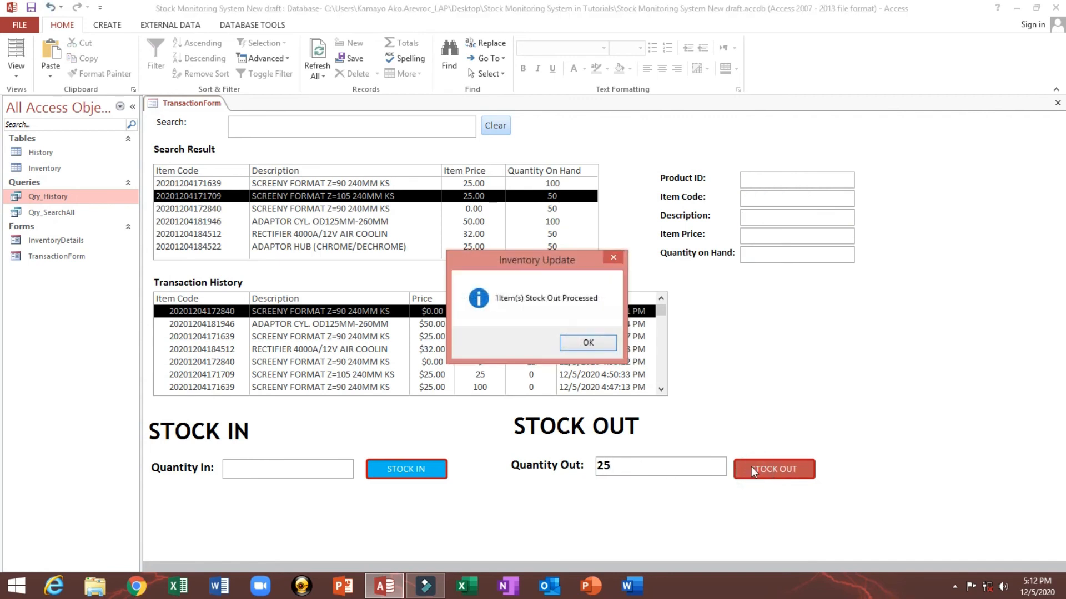
pyautogui.click(581, 344)
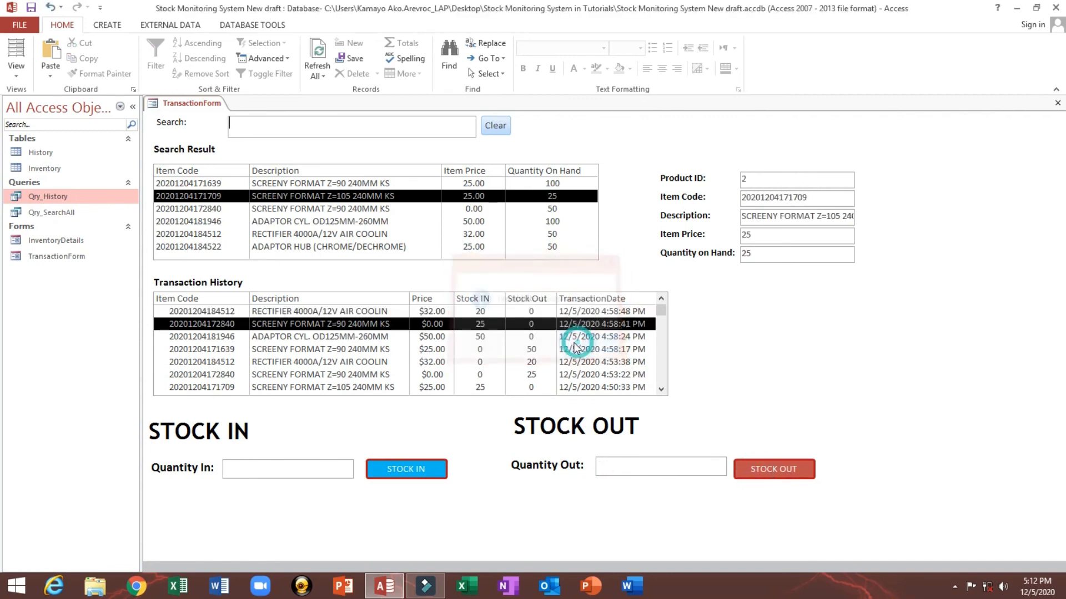
# Step: Browse the Transaction History and Search Result lists by selecting several rows
pyautogui.click(469, 311)
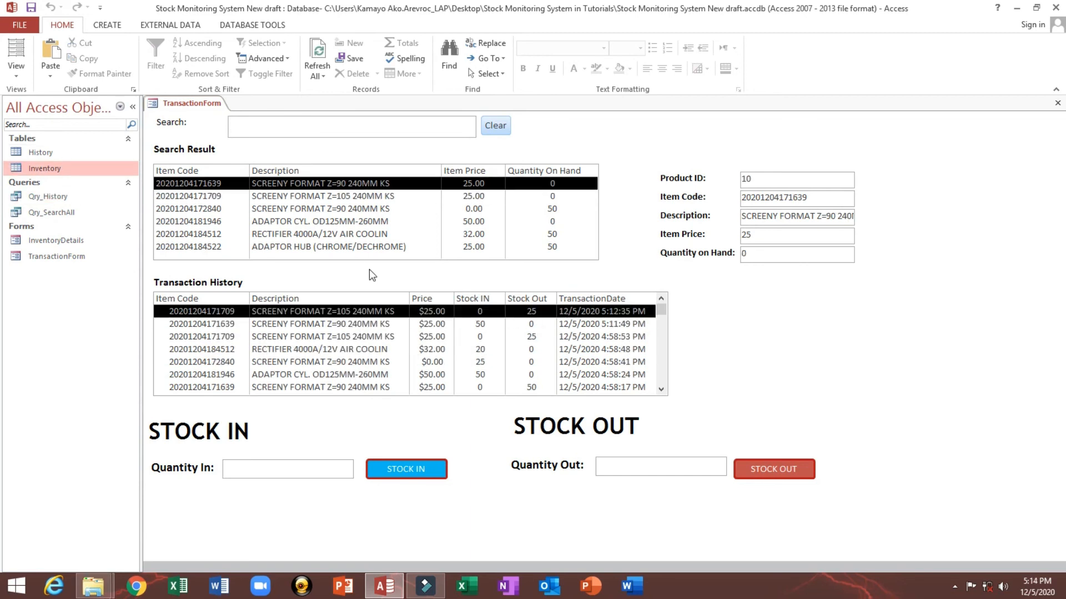
pyautogui.click(325, 340)
pyautogui.click(326, 329)
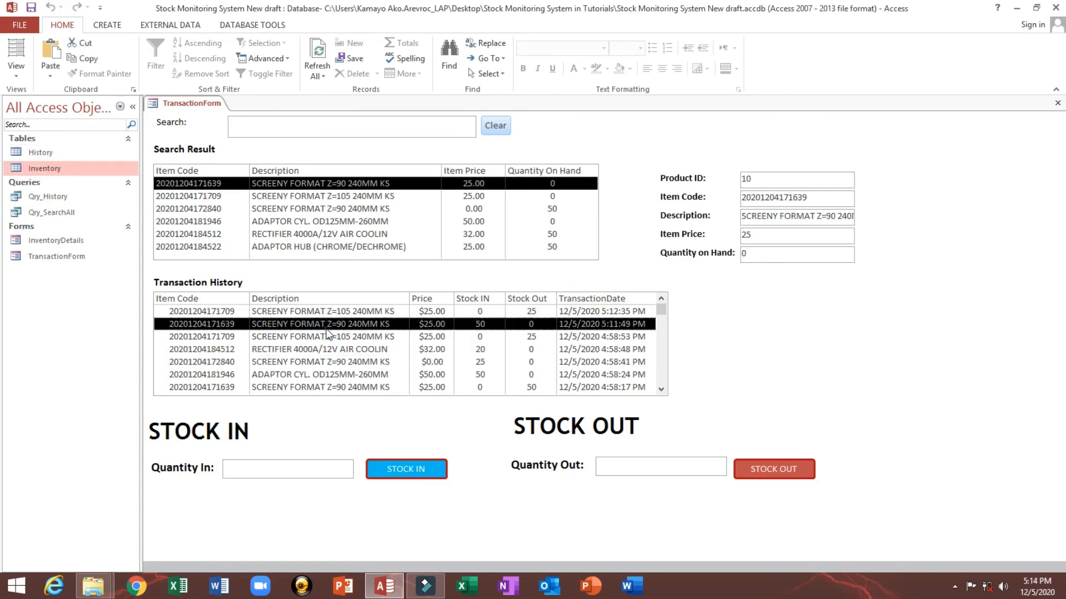
pyautogui.click(310, 129)
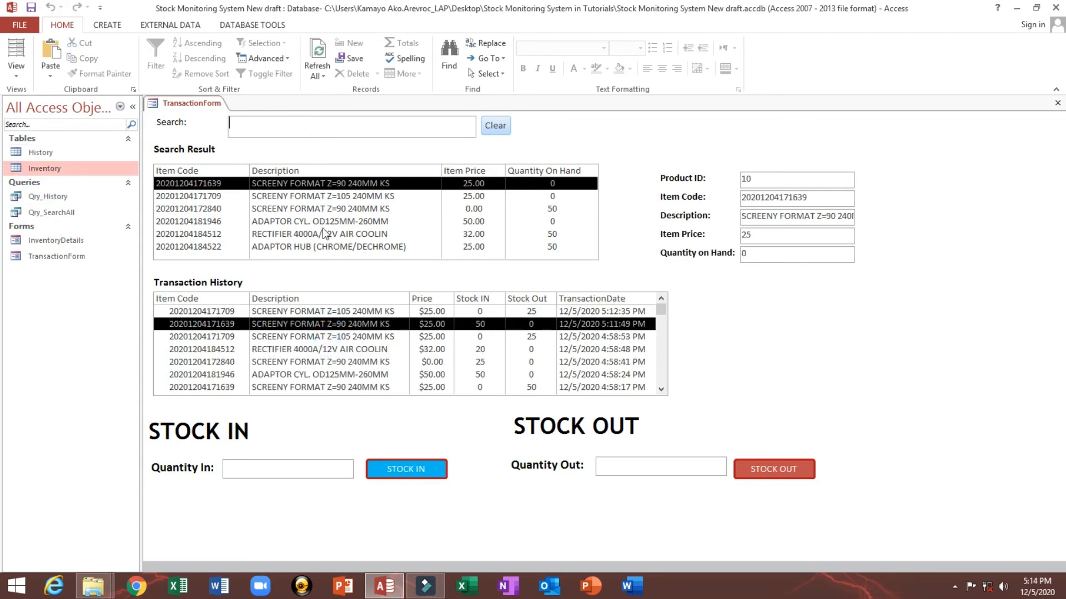
pyautogui.click(316, 209)
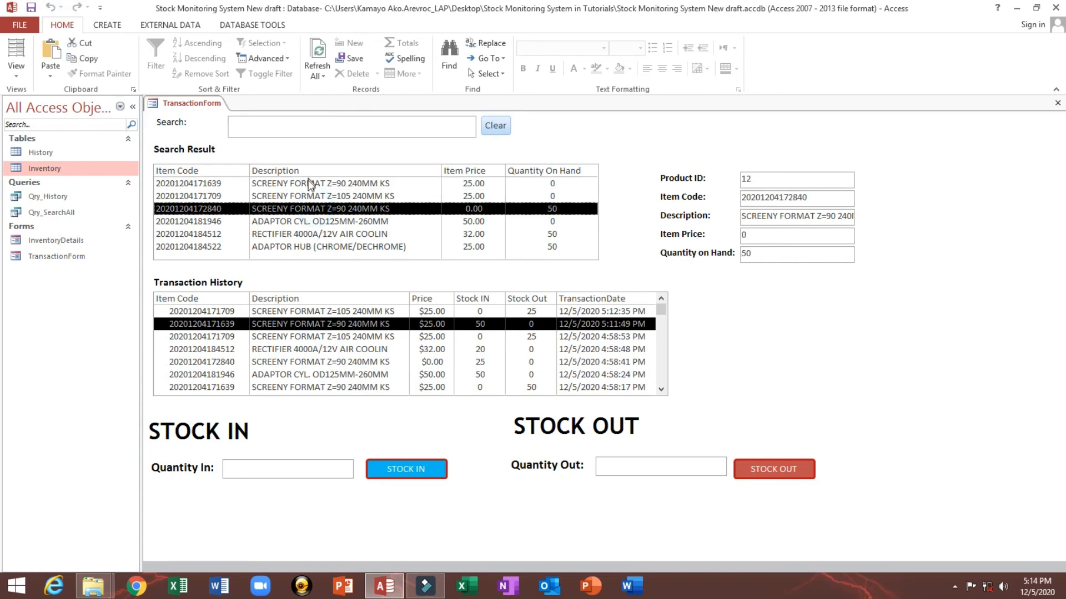
pyautogui.click(334, 183)
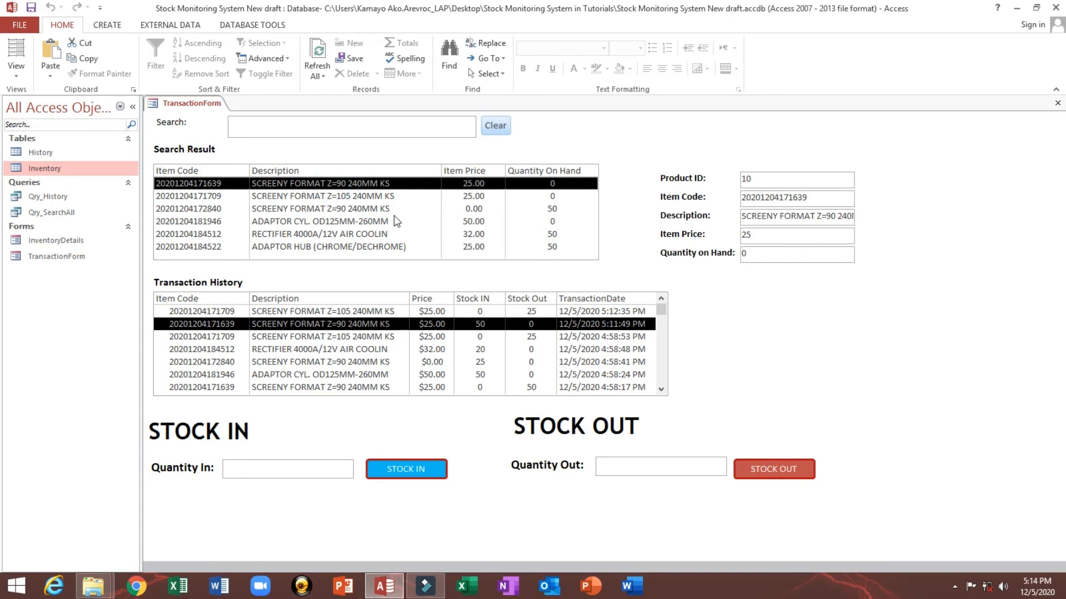
# Step: Stock in 50 units of the first item in the search results
pyautogui.moveTo(775, 252); pyautogui.dragTo(737, 252)
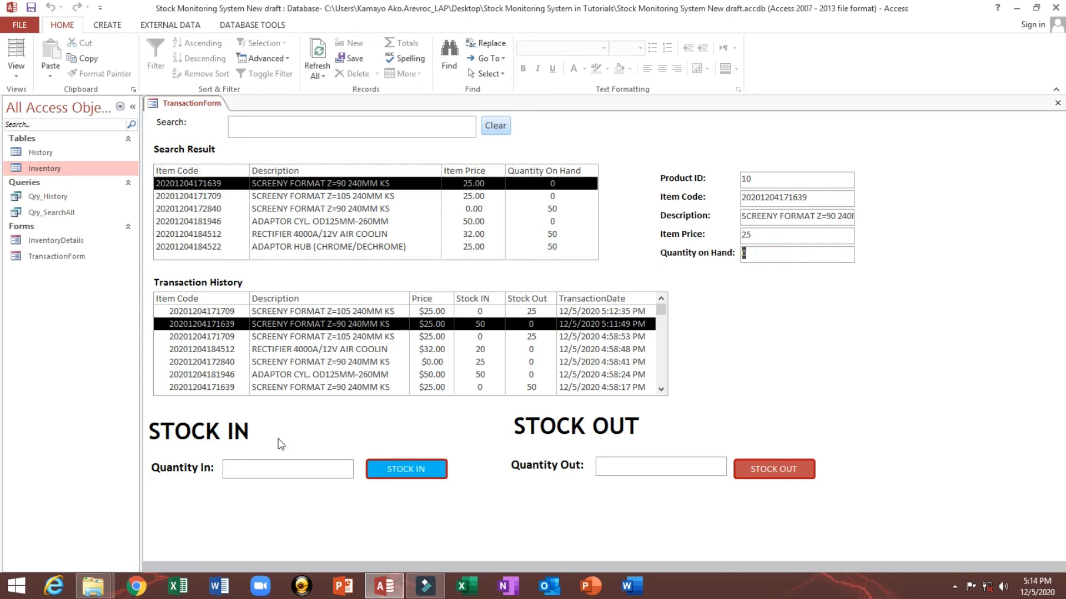
pyautogui.click(247, 474)
pyautogui.write('50')
pyautogui.click(392, 468)
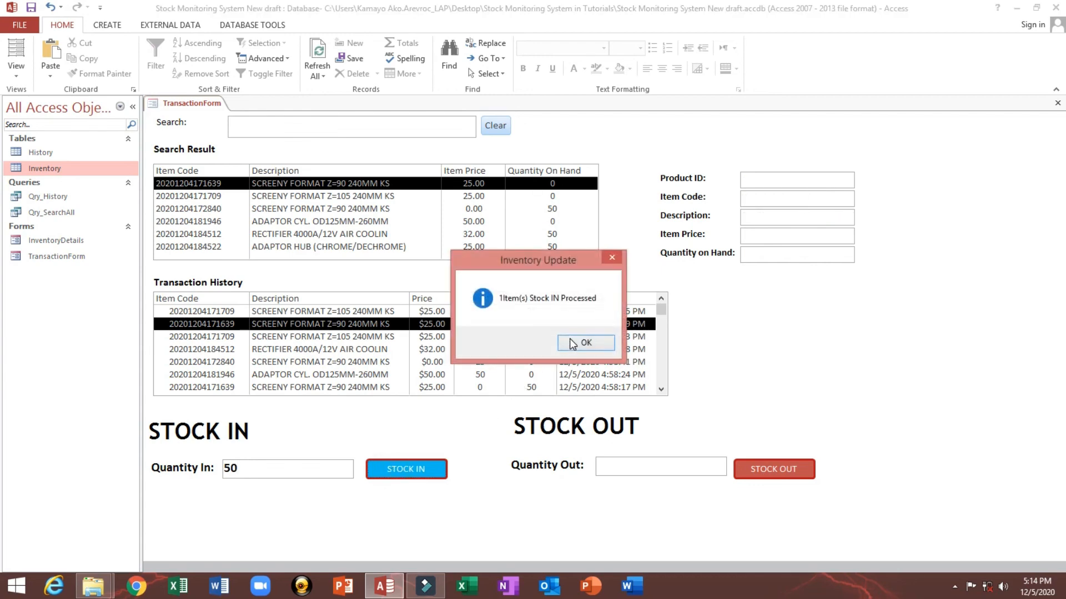
pyautogui.click(569, 339)
# Step: Stock out 50 units of the second item in the search results
pyautogui.click(644, 464)
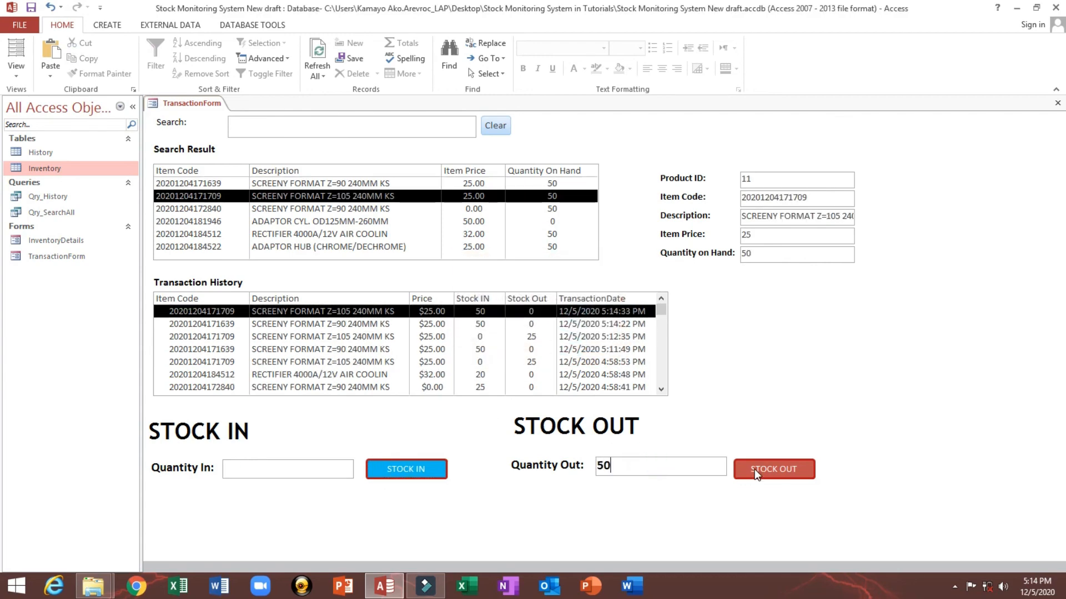
pyautogui.click(777, 467)
pyautogui.click(562, 344)
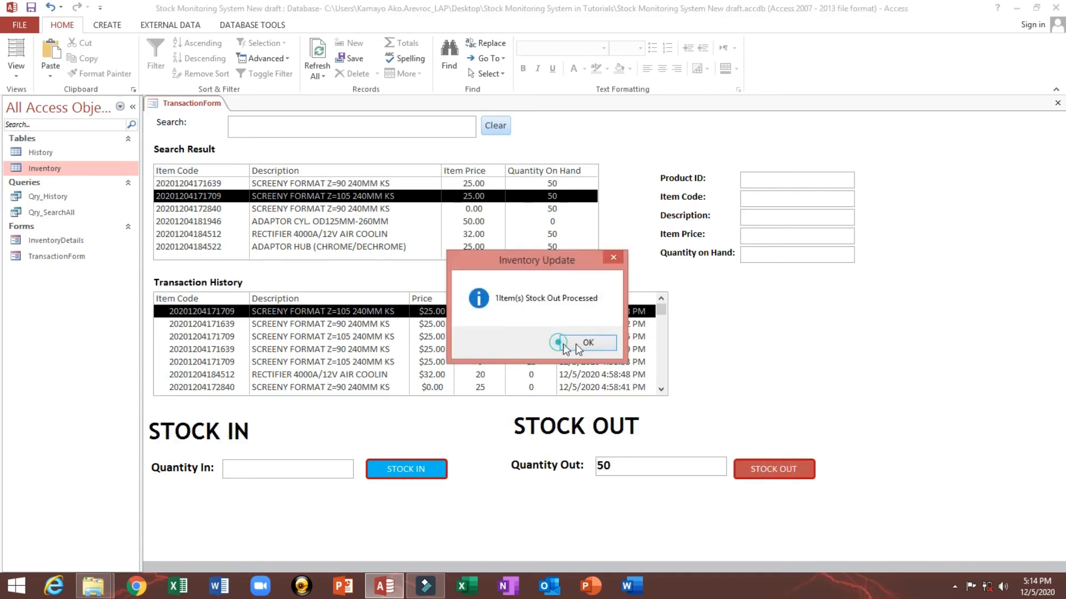
pyautogui.click(589, 344)
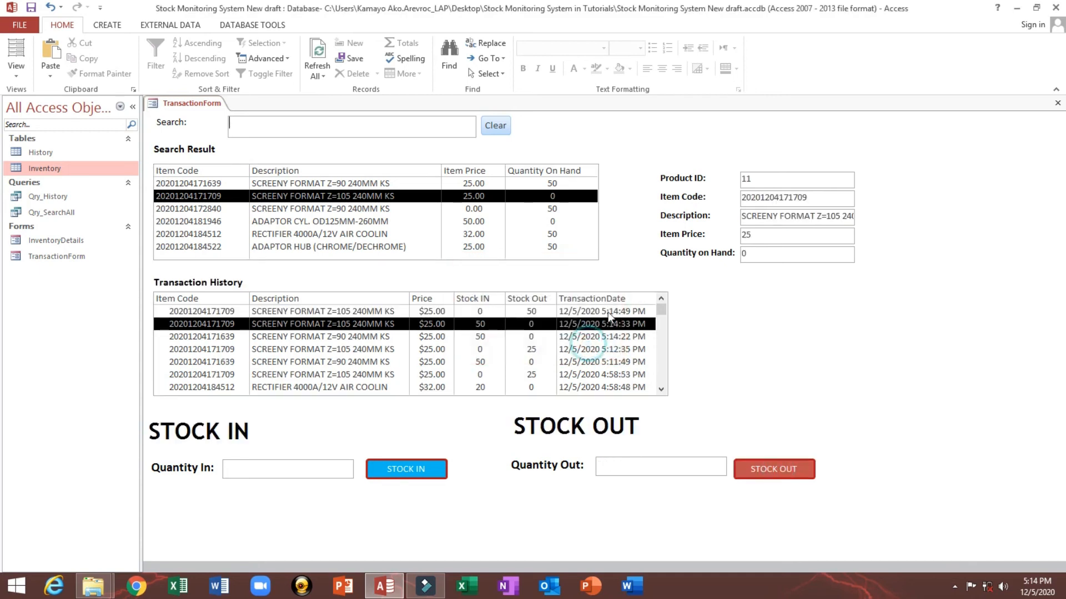
# Step: Stock in 50 units of the second item again
pyautogui.click(766, 253)
pyautogui.click(423, 470)
pyautogui.click(586, 343)
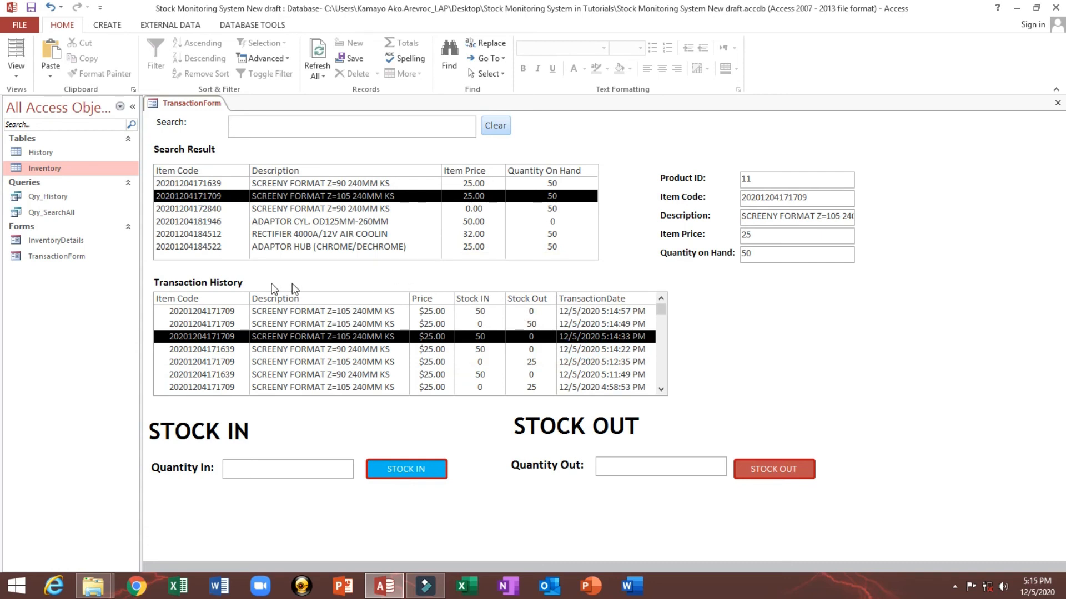
# Step: Collapse the navigation pane and switch the transaction form to Design View
pyautogui.click(582, 299)
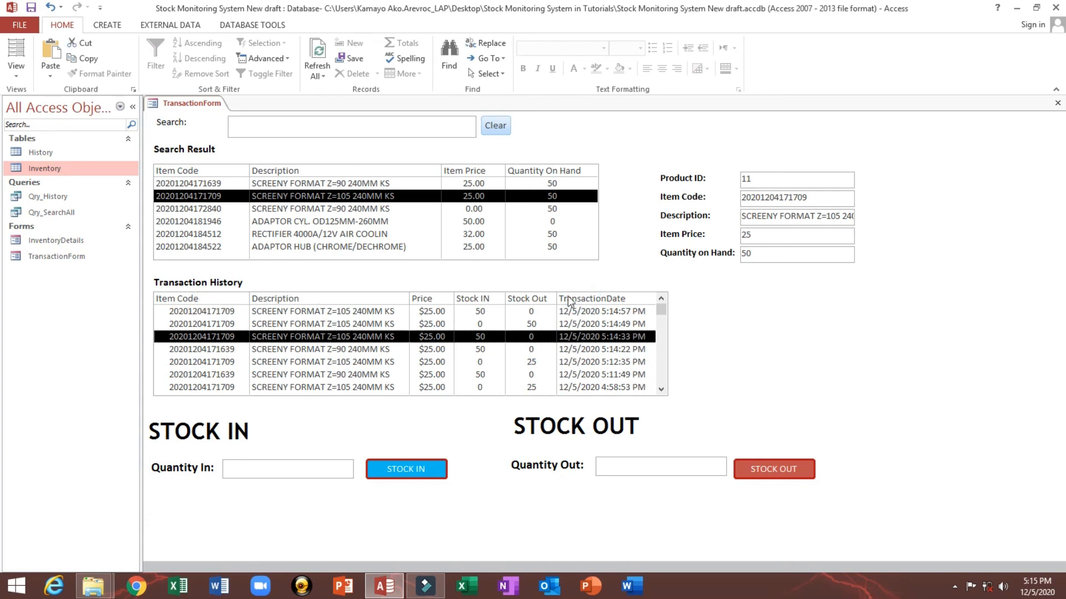
pyautogui.click(133, 107)
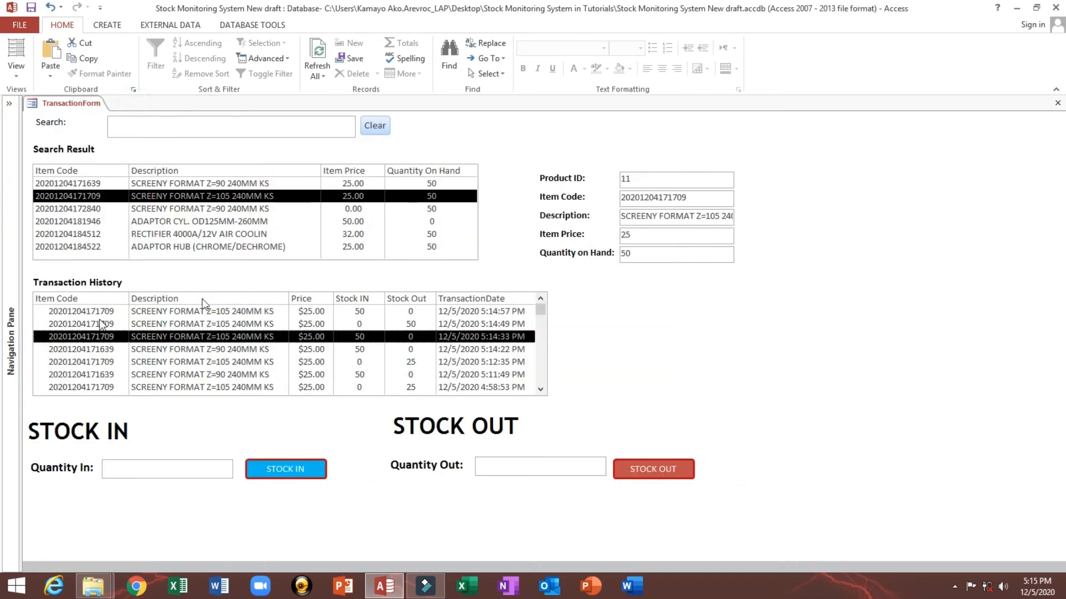
pyautogui.rightClick(649, 278)
pyautogui.click(670, 320)
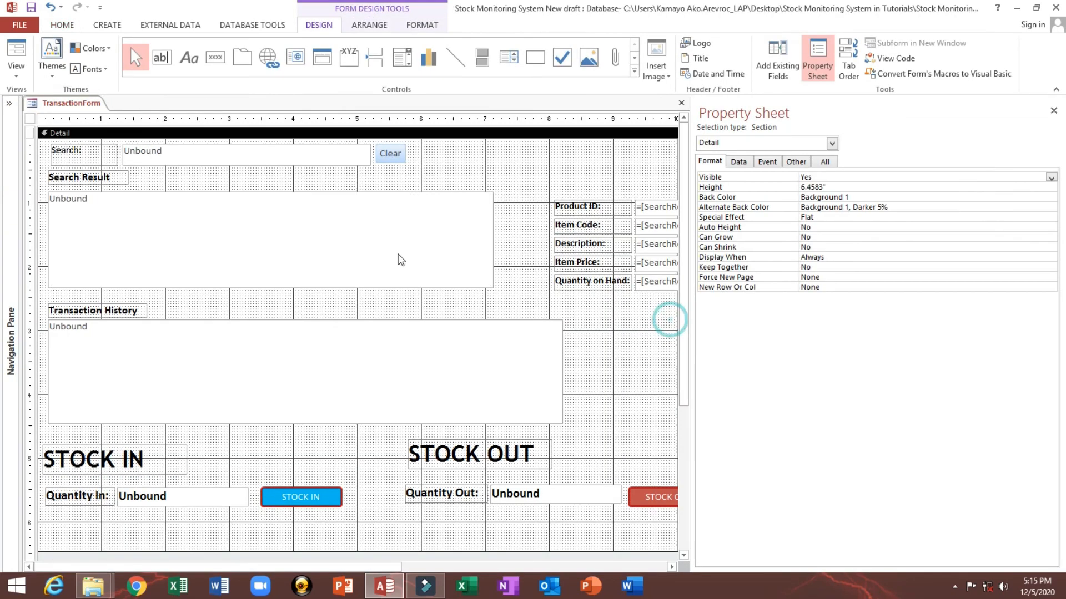
# Step: In the Transaction History list box's row source query, move TransactionDate right after ProductID, save the change, and return to Form View
pyautogui.click(248, 358)
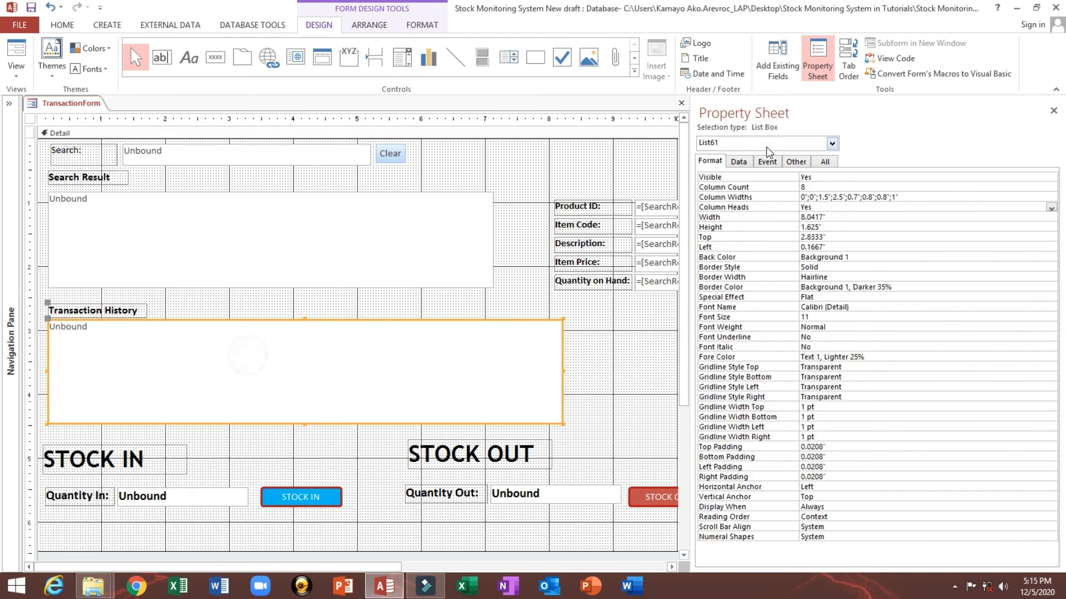
pyautogui.click(738, 161)
pyautogui.click(734, 189)
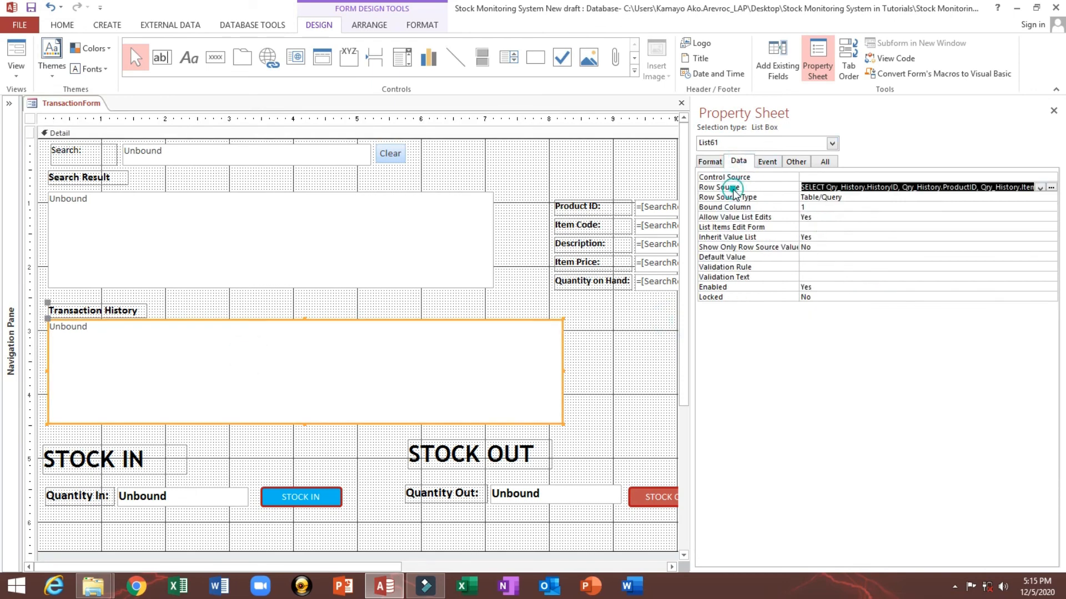
pyautogui.click(1051, 189)
pyautogui.moveTo(691, 239); pyautogui.dragTo(935, 234)
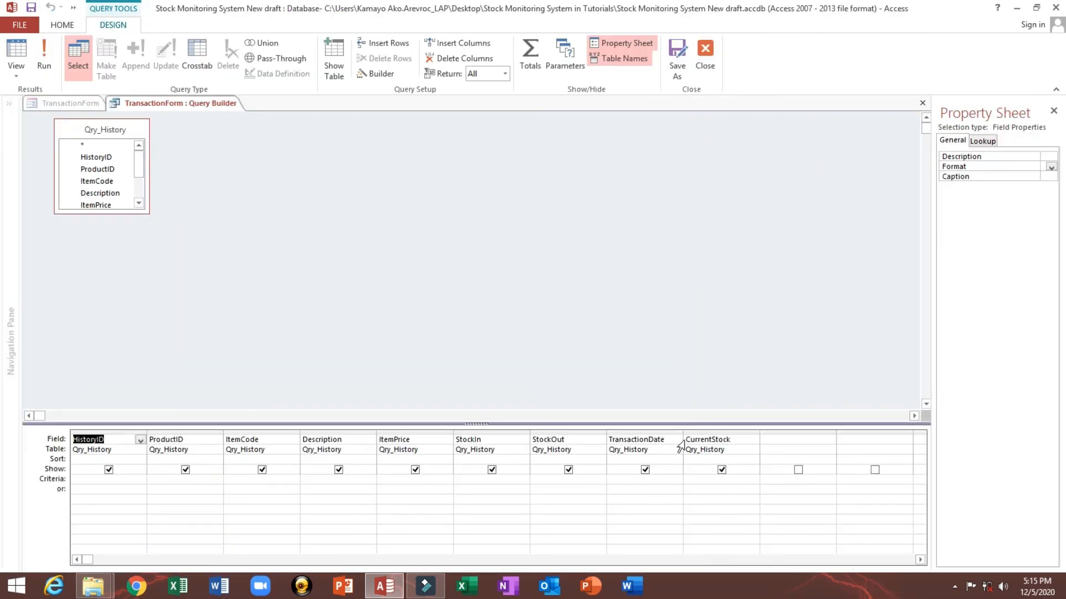
pyautogui.click(650, 432)
pyautogui.moveTo(648, 432); pyautogui.dragTo(253, 444)
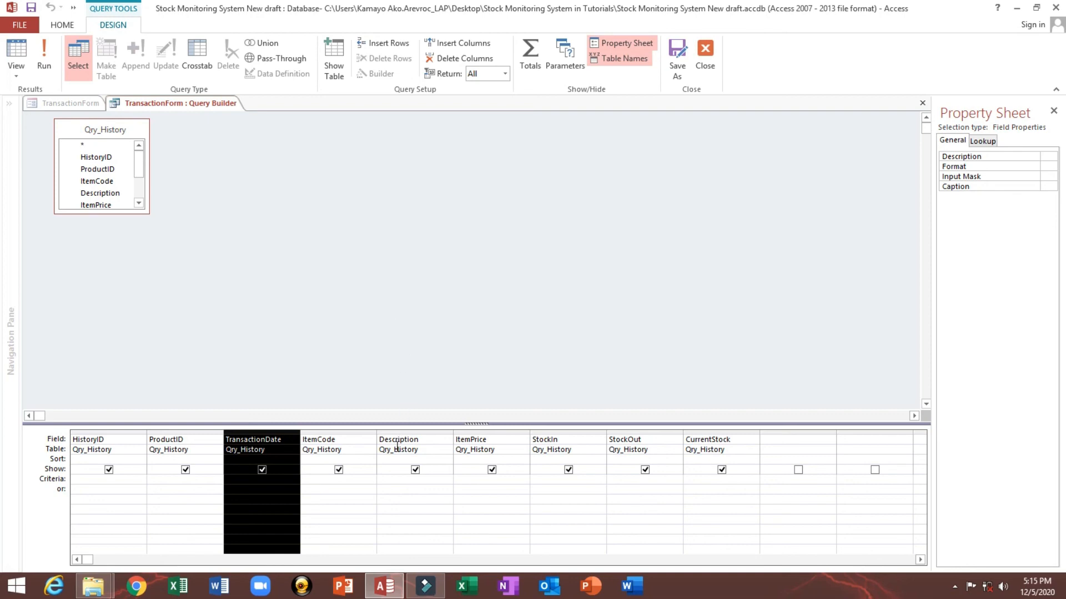
pyautogui.click(708, 52)
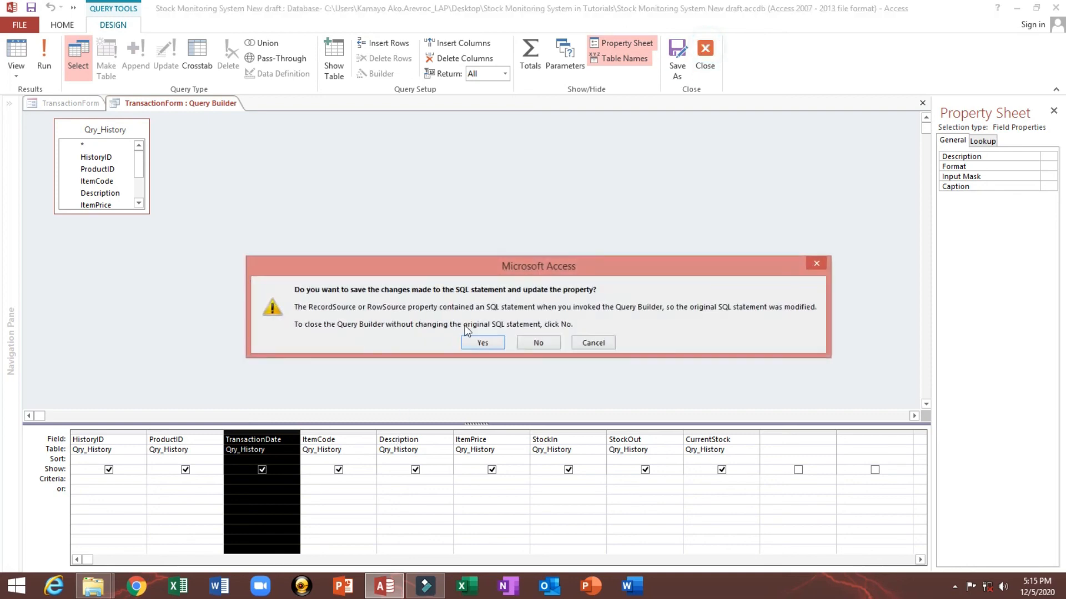
pyautogui.click(477, 341)
pyautogui.click(17, 55)
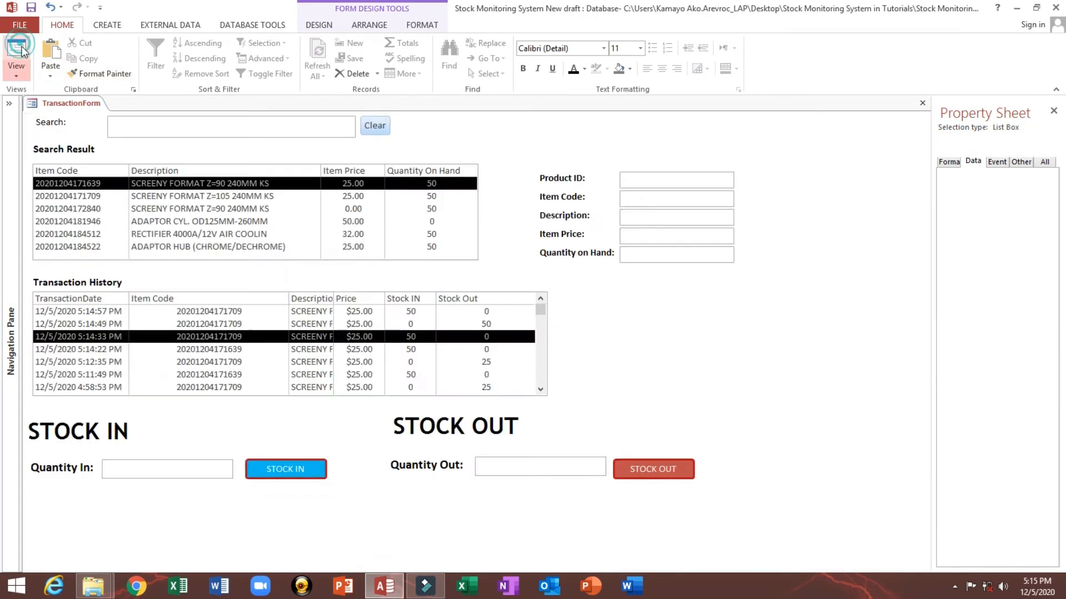
# Step: Widen the Transaction History list box's Column Widths to 2, 2, 2.5 and 0.8 inches for the date, item code, description and price columns, then view the form
pyautogui.rightClick(244, 261)
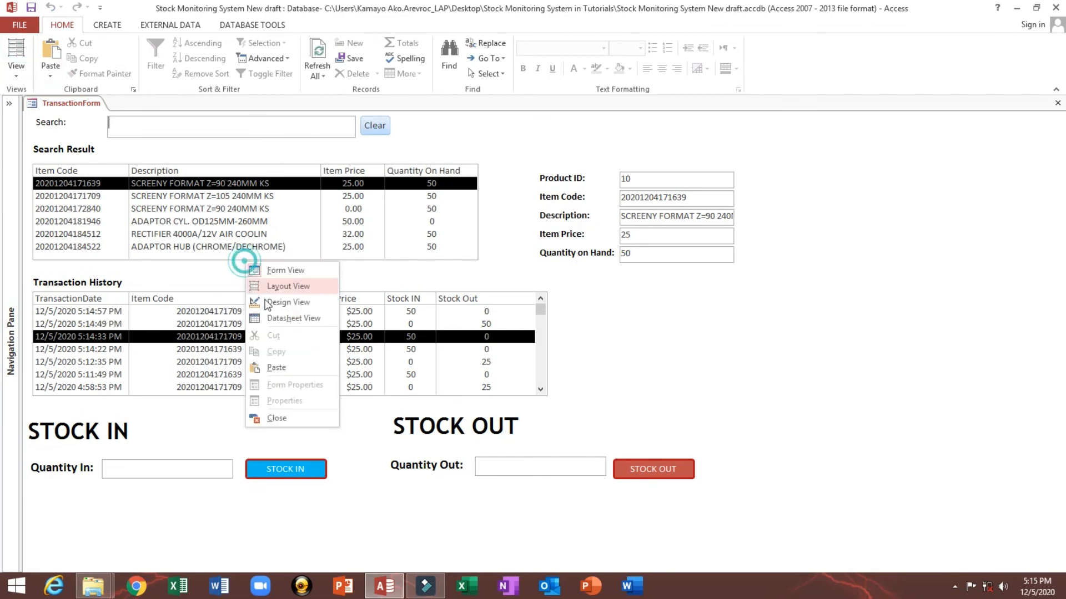
pyautogui.click(267, 302)
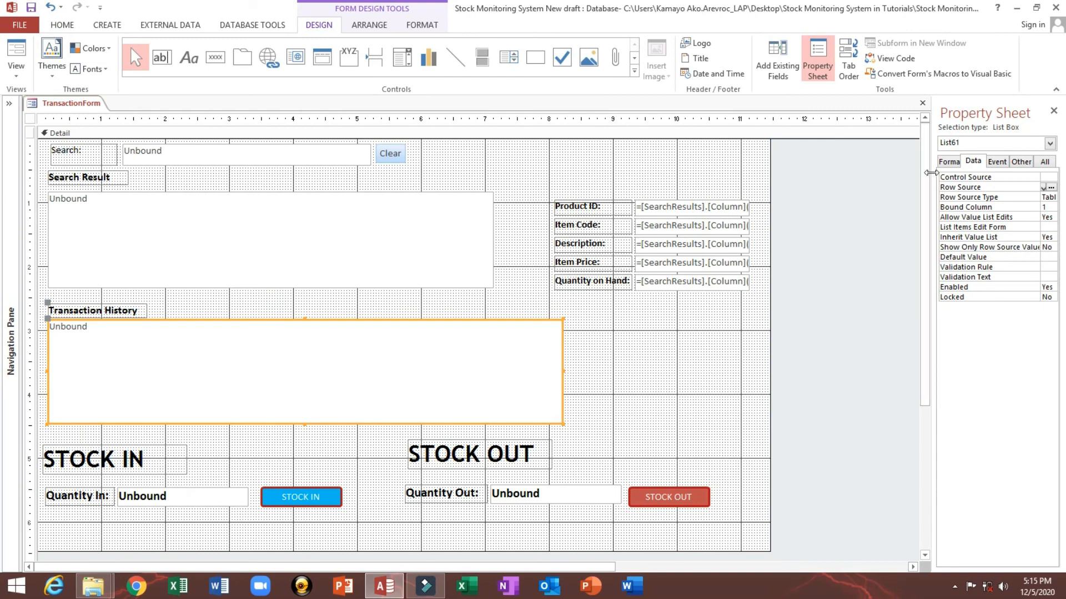
pyautogui.moveTo(931, 173); pyautogui.dragTo(693, 183)
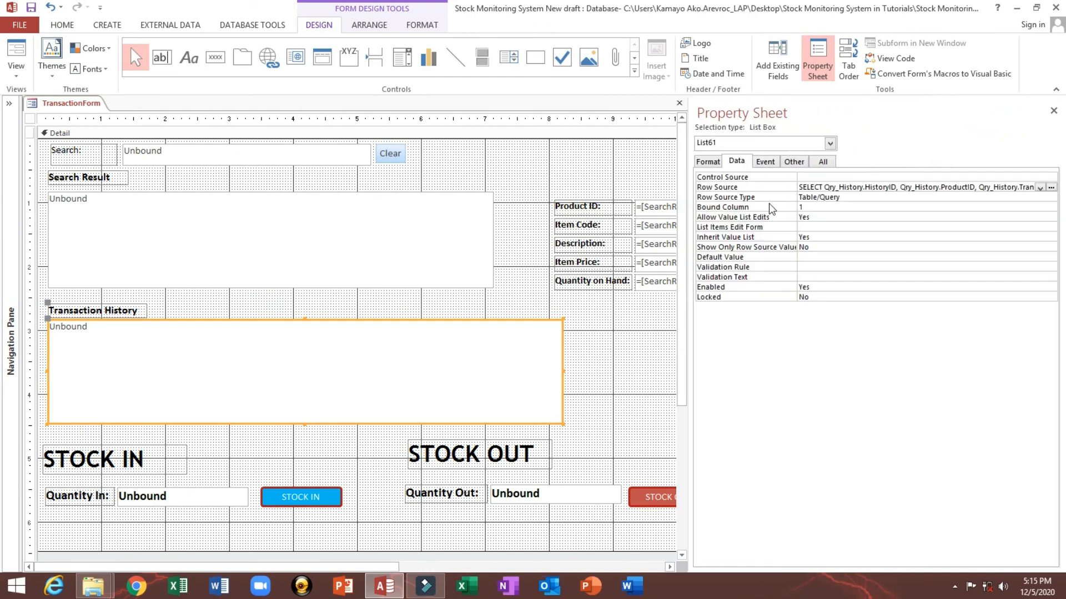
pyautogui.click(709, 161)
pyautogui.click(810, 197)
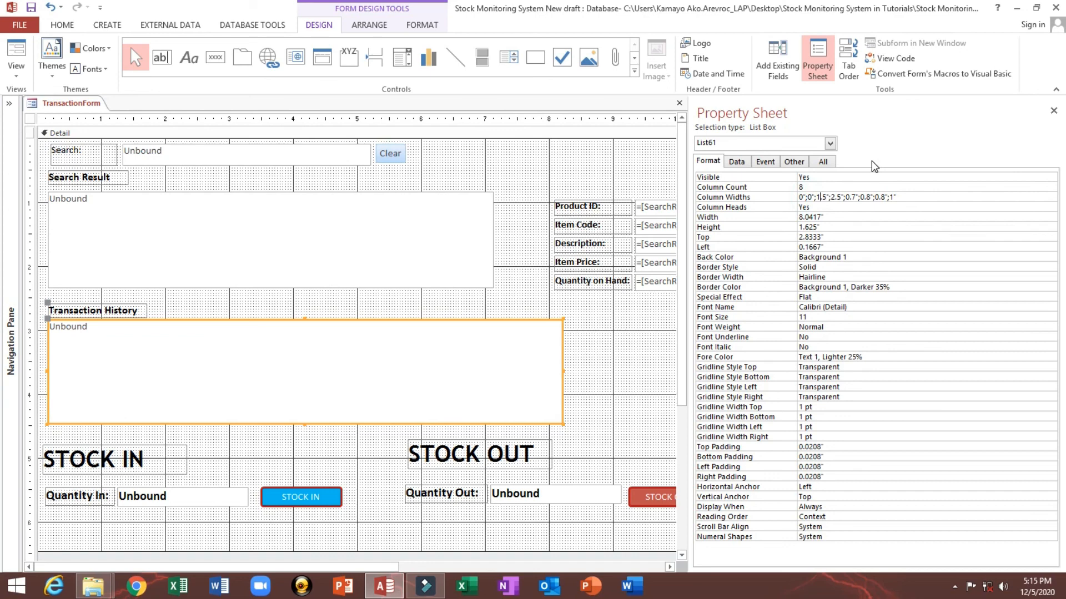
pyautogui.hotkey('shift', 'Right')
pyautogui.hotkey('shift', 'Right')
pyautogui.hotkey('shift', 'Right')
pyautogui.write('2')
pyautogui.press('Right')
pyautogui.press('Right')
pyautogui.hotkey('shift', 'Right')
pyautogui.hotkey('shift', 'Right')
pyautogui.hotkey('shift', 'Right')
pyautogui.write('2')
pyautogui.press('Right')
pyautogui.press('Right')
pyautogui.hotkey('shift', 'Right')
pyautogui.hotkey('shift', 'Right')
pyautogui.hotkey('shift', 'Right')
pyautogui.write('2.5')
pyautogui.press('Right')
pyautogui.press('Right')
pyautogui.press('Right')
pyautogui.press('Right')
pyautogui.press('Right')
pyautogui.hotkey('shift', 'Right')
pyautogui.write('.8')
pyautogui.click(899, 210)
pyautogui.click(16, 54)
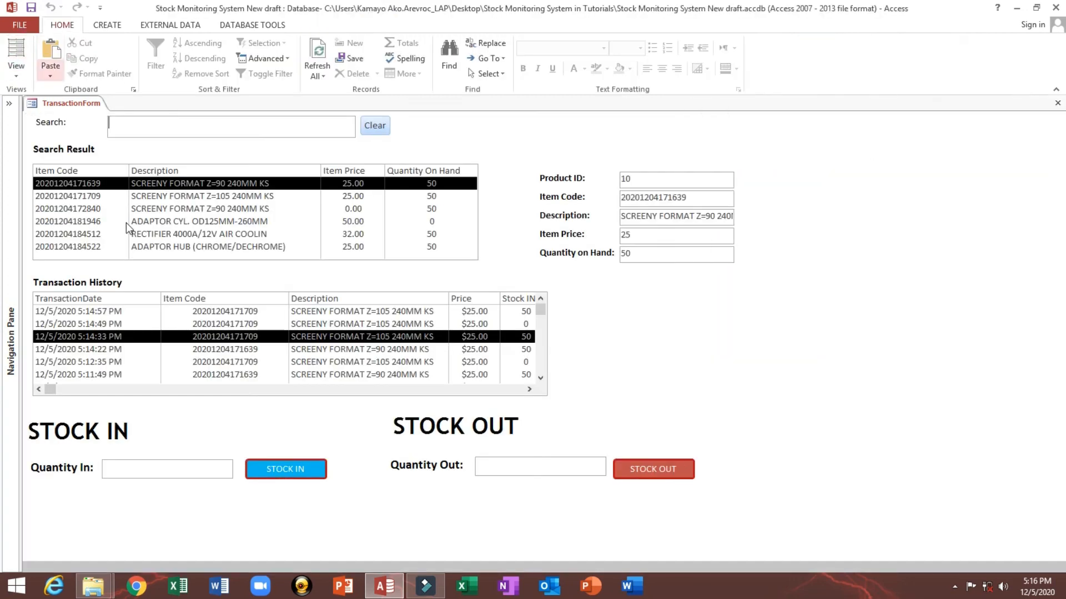
# Step: Set the list box's item code column width to 1.5 inches and check the result in Form View
pyautogui.rightClick(281, 260)
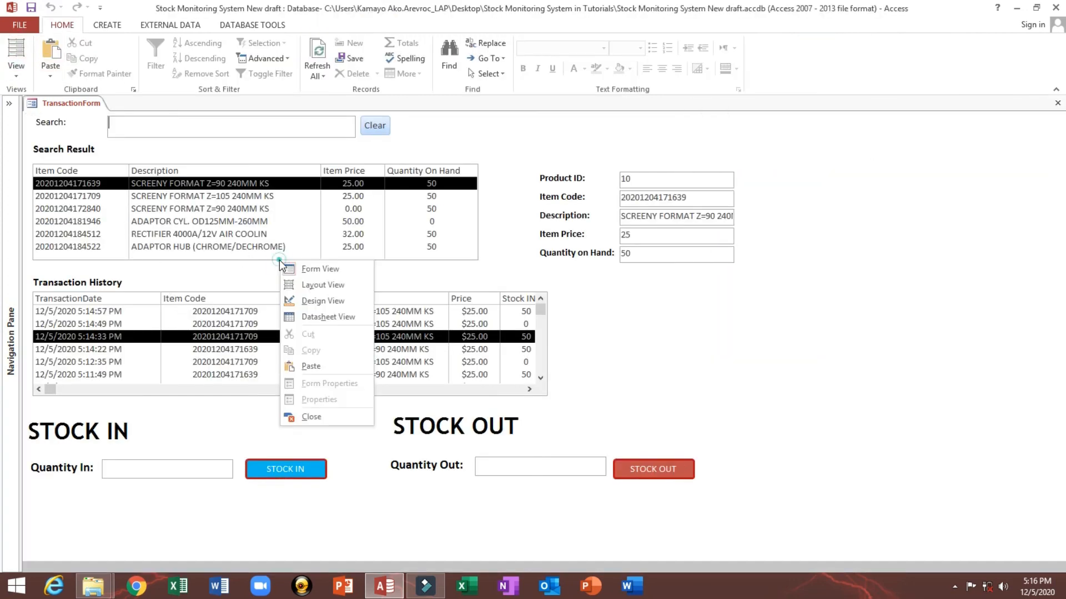
pyautogui.click(312, 300)
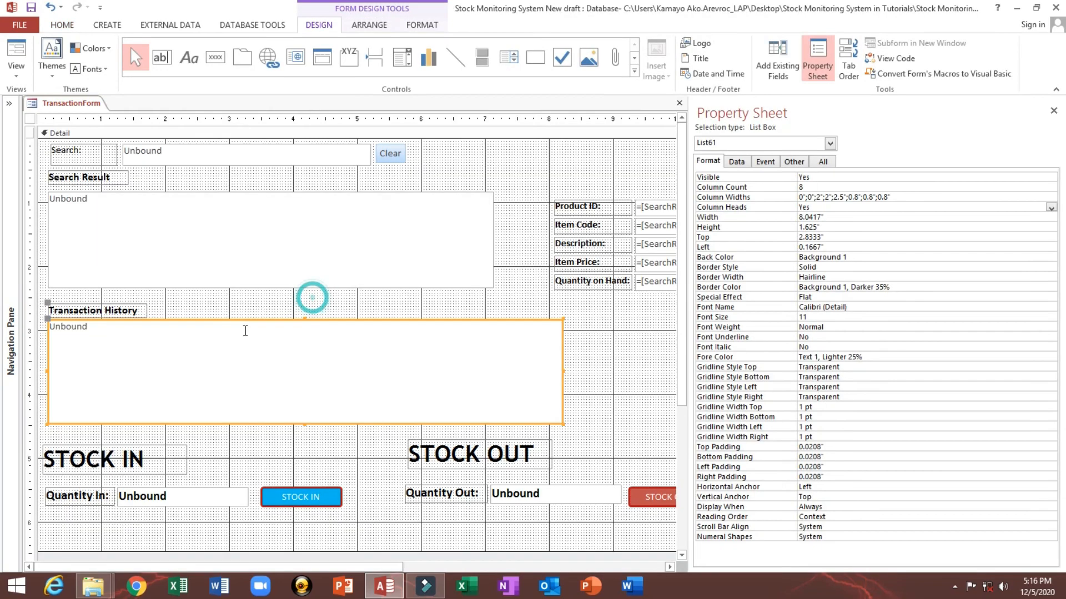
pyautogui.click(827, 196)
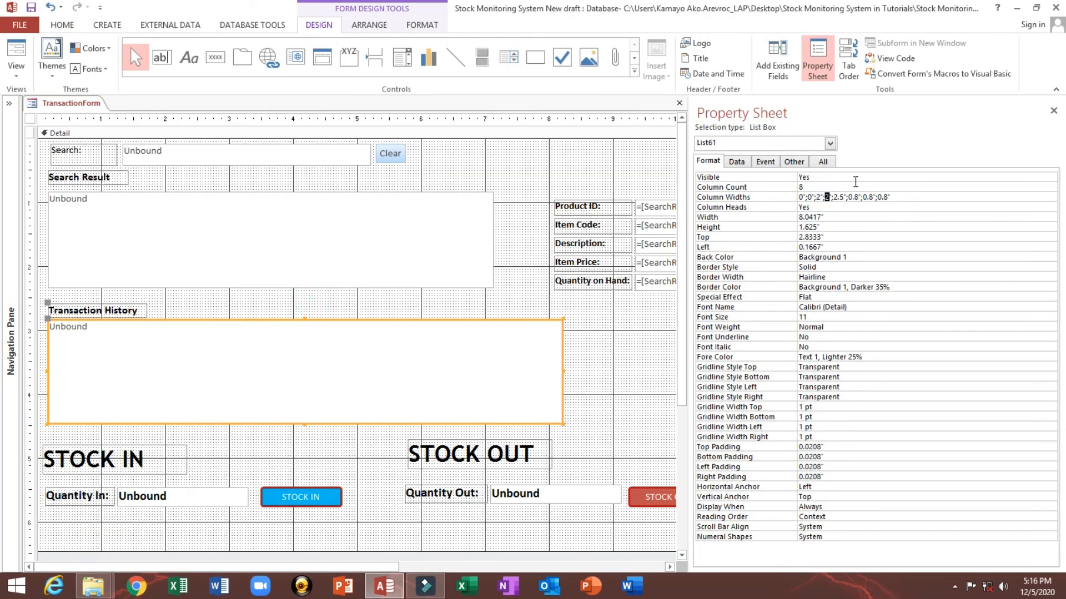
pyautogui.write('1.5')
pyautogui.click(21, 46)
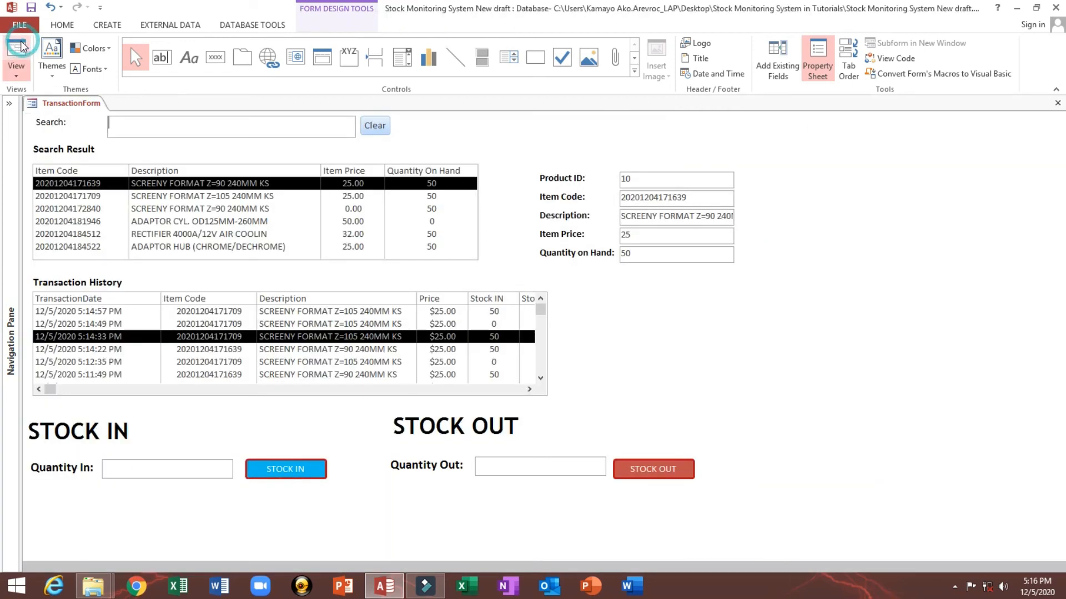
pyautogui.click(300, 322)
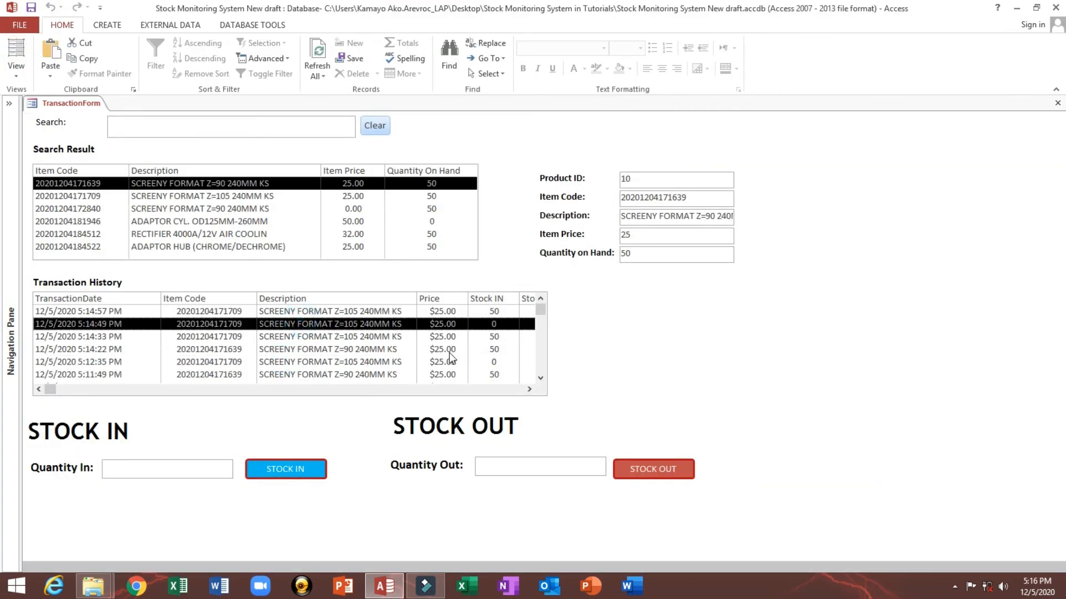
# Step: Set the list box's transaction date column width to 1.5 inches and return to Form View
pyautogui.rightClick(229, 279)
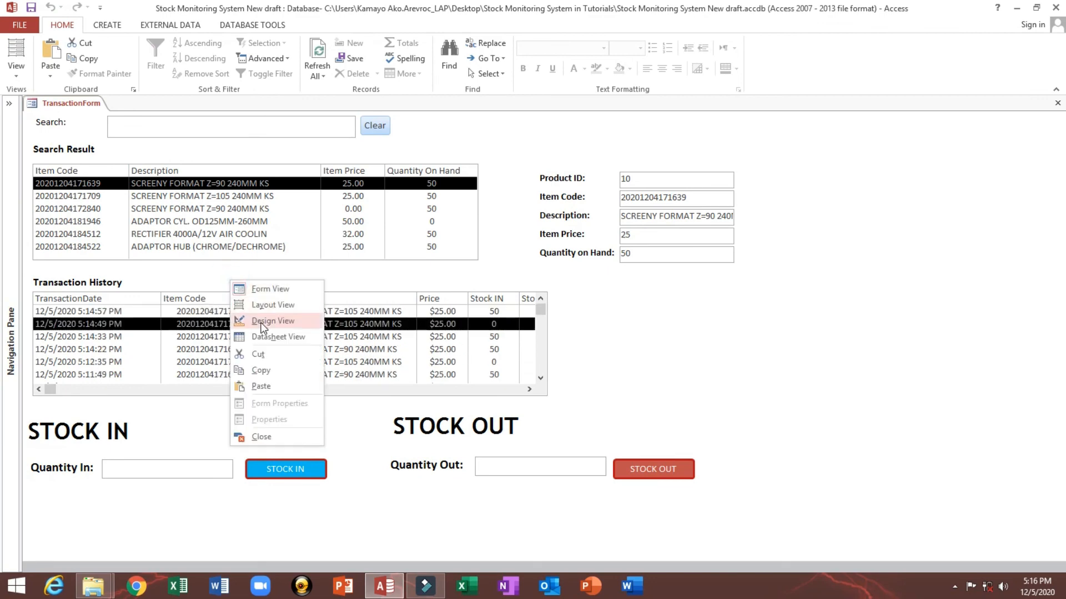
pyautogui.click(264, 322)
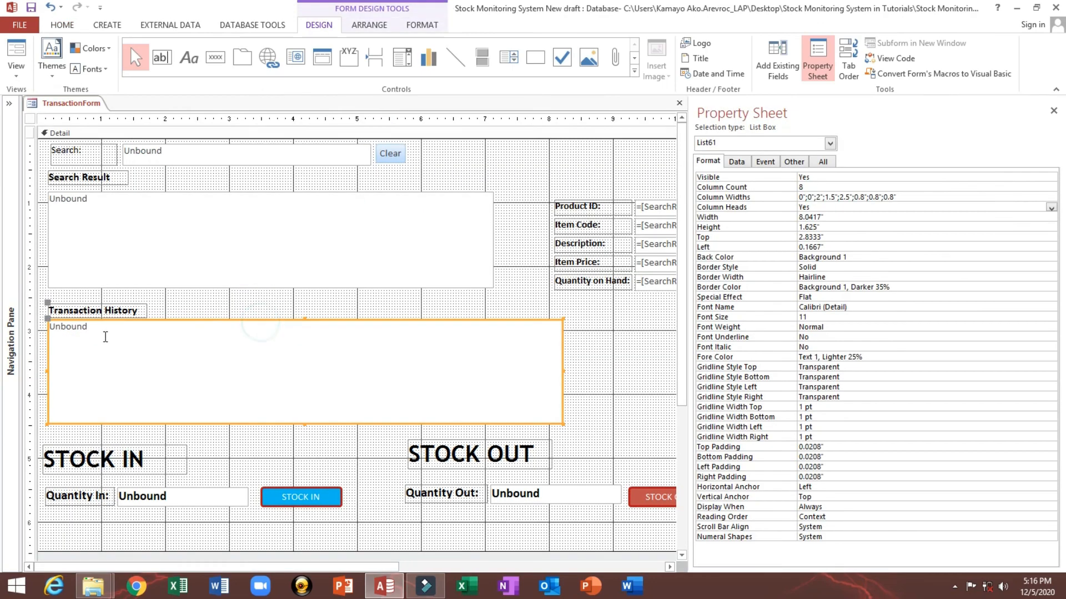
pyautogui.doubleClick(818, 197)
pyautogui.write('1.5')
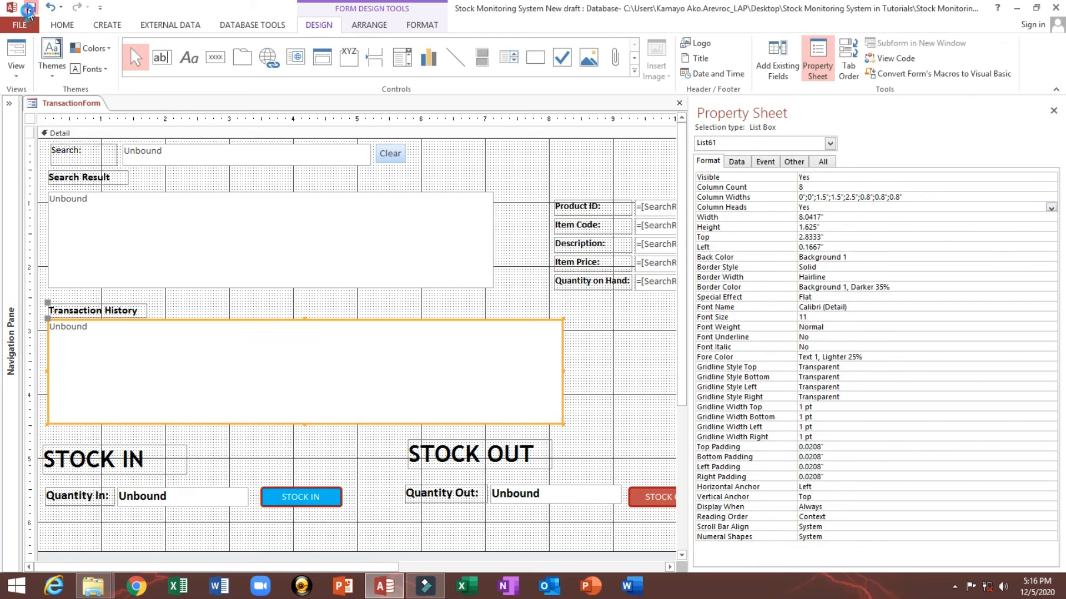
pyautogui.click(17, 49)
# Step: Select several rows in the Transaction History list to review the new column layout
pyautogui.click(317, 334)
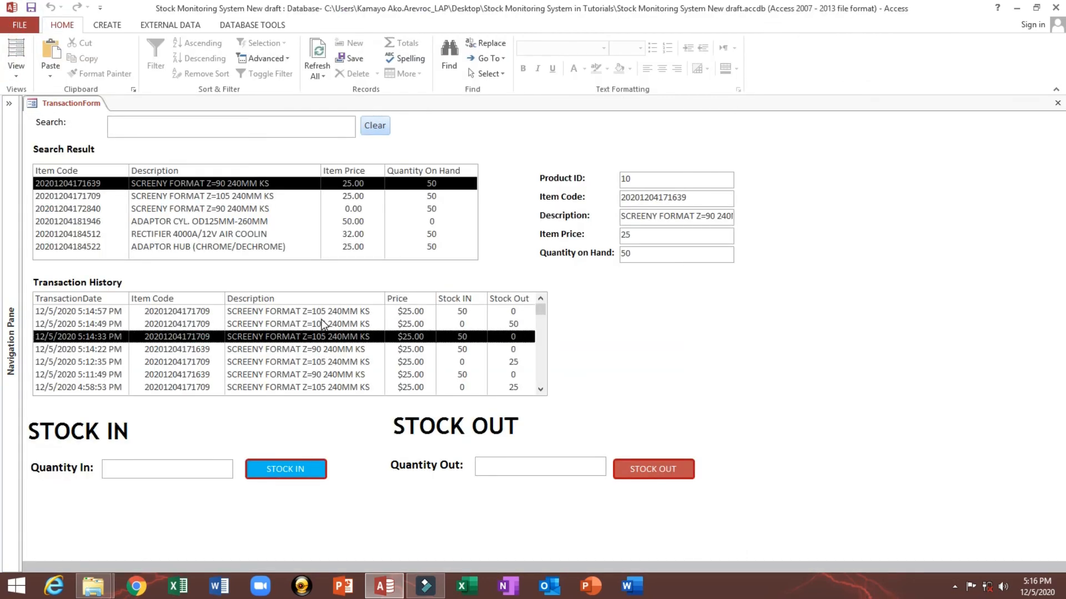
pyautogui.click(322, 322)
pyautogui.click(284, 349)
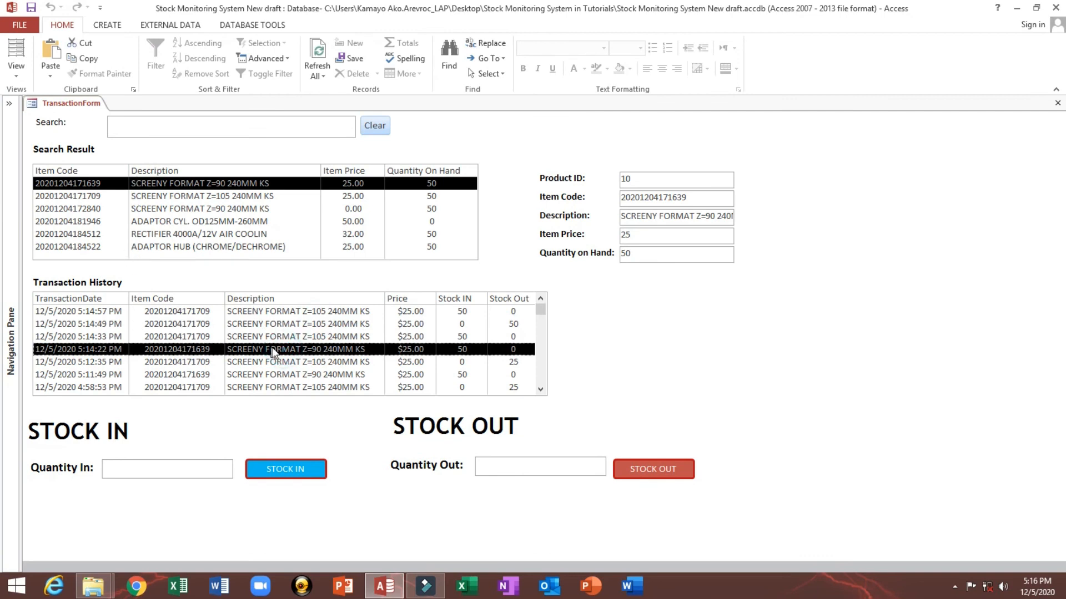
pyautogui.click(270, 315)
pyautogui.click(272, 349)
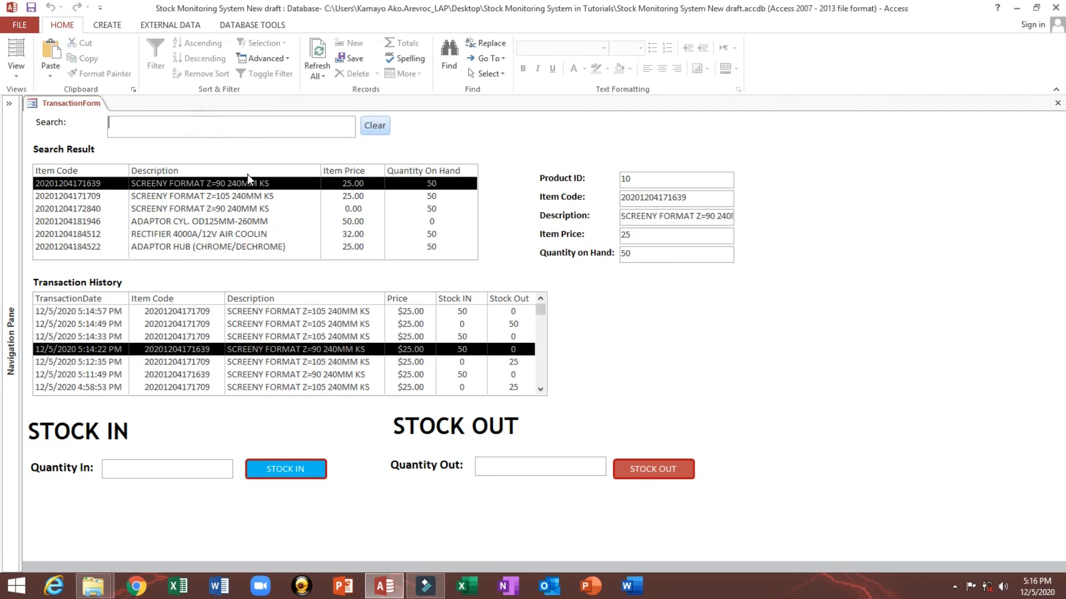
# Step: Search for 51 and stock in 50 units of the RECTIFIER 4000A/12V AIR COOLIN item
pyautogui.write('51')
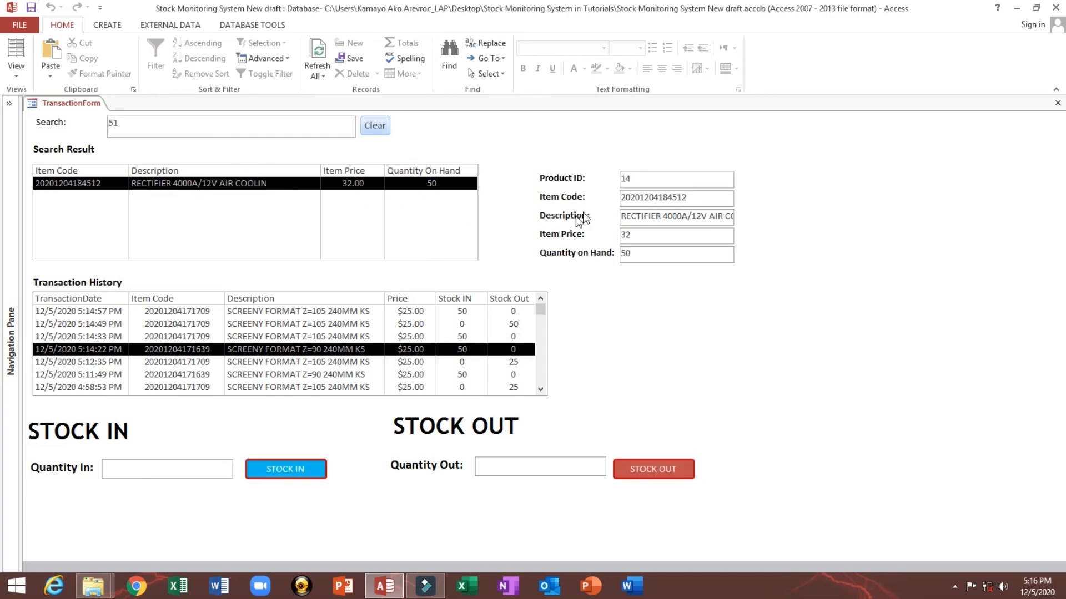
pyautogui.doubleClick(650, 179)
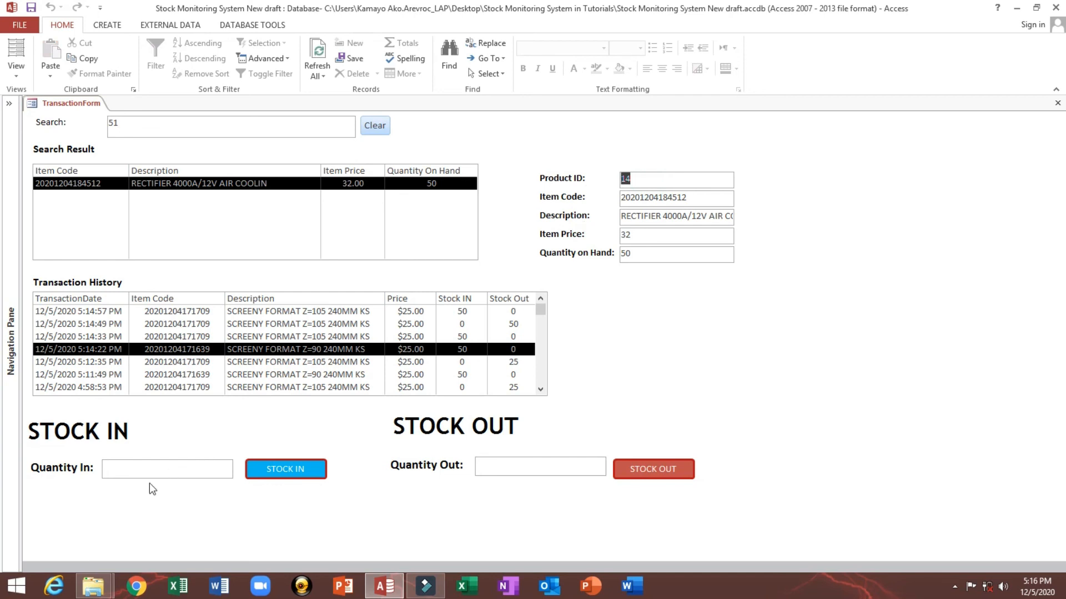
pyautogui.click(162, 475)
pyautogui.write('50')
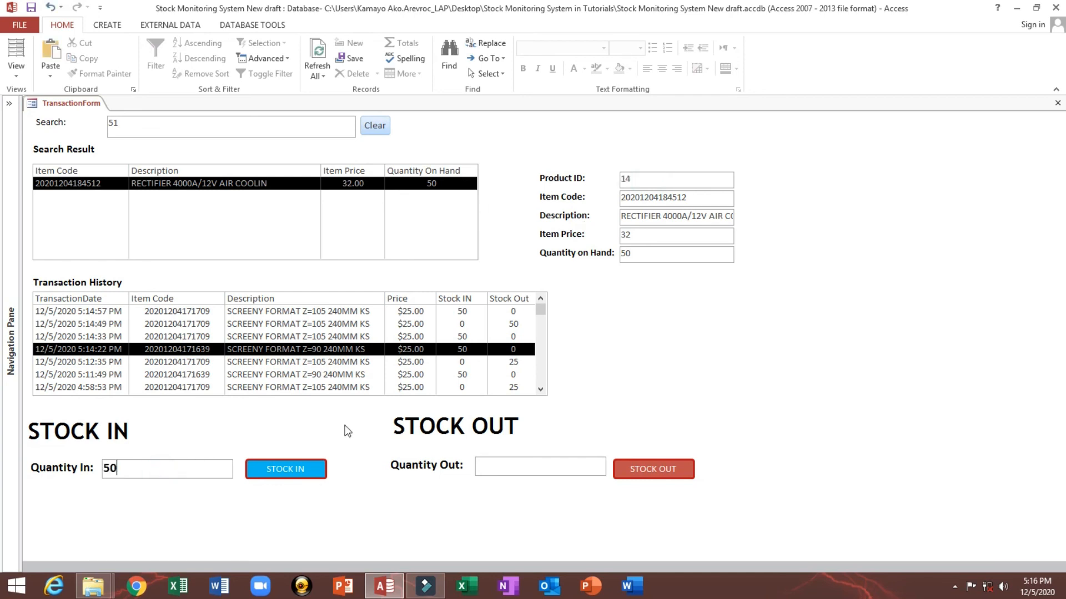
pyautogui.click(296, 469)
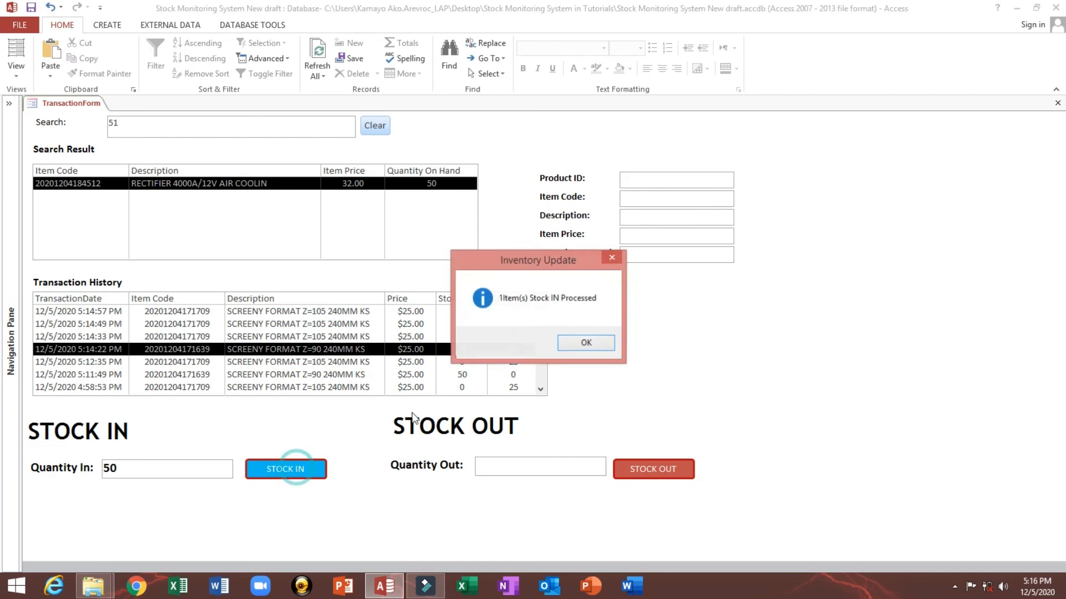
pyautogui.click(574, 353)
# Step: Stock out 50 units of the same rectifier item
pyautogui.click(647, 253)
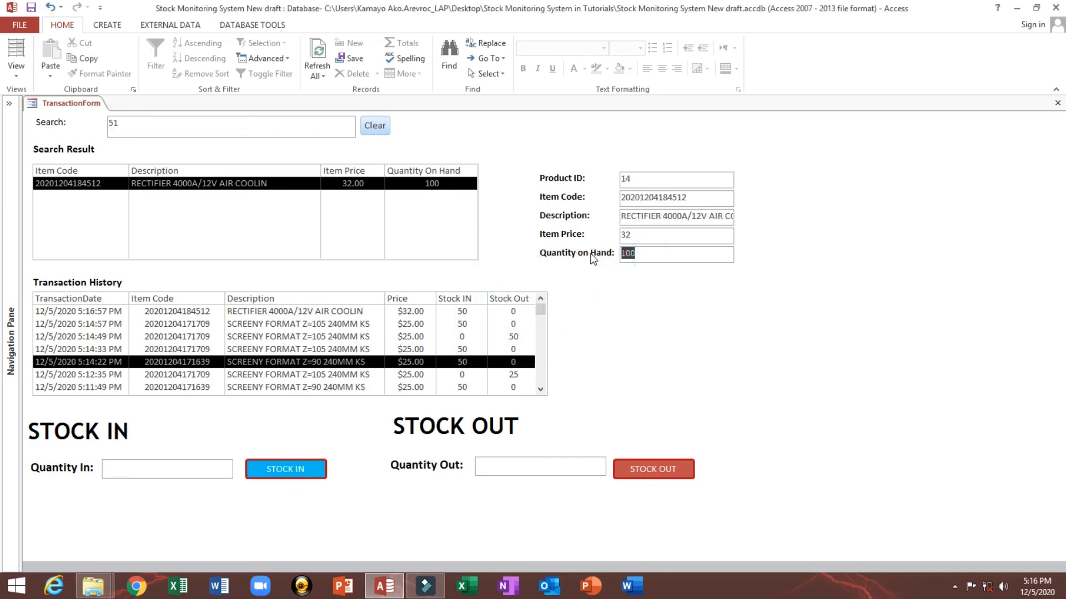
pyautogui.click(350, 338)
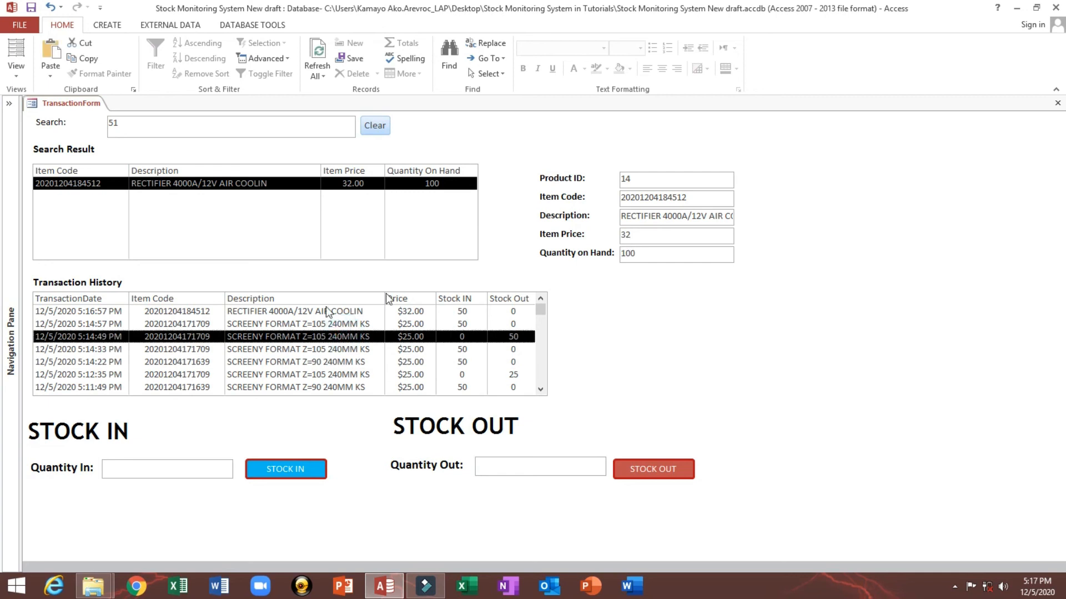
pyautogui.click(664, 253)
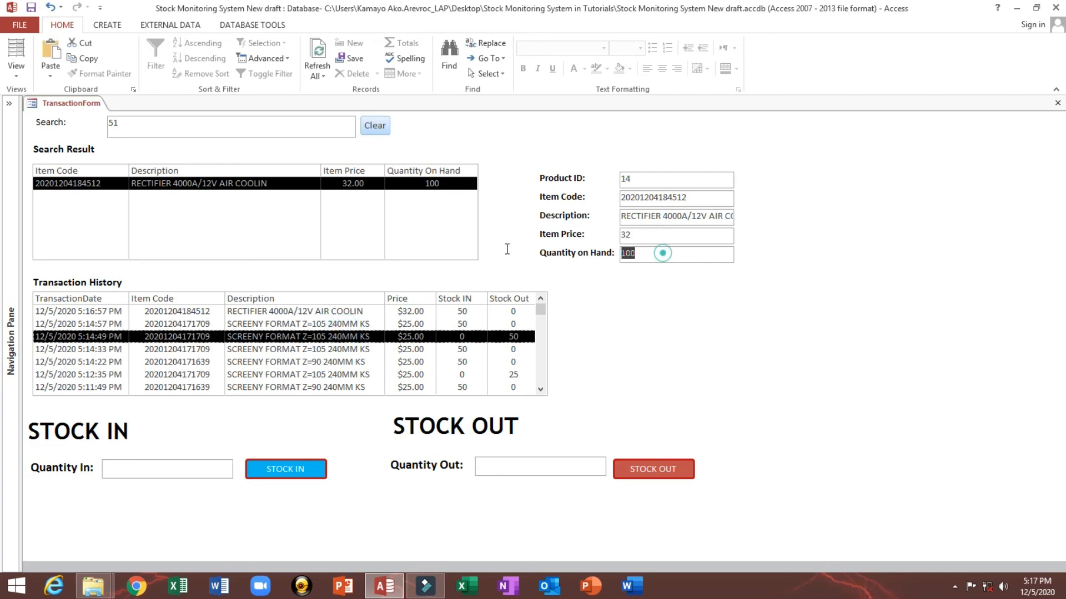
pyautogui.click(515, 469)
pyautogui.write('50')
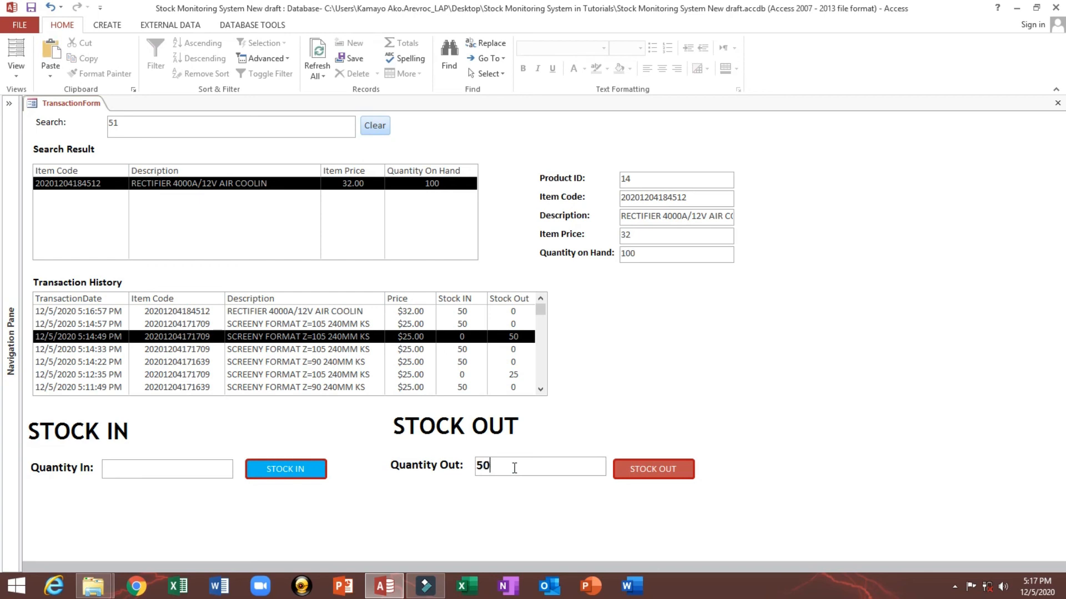
pyautogui.click(638, 472)
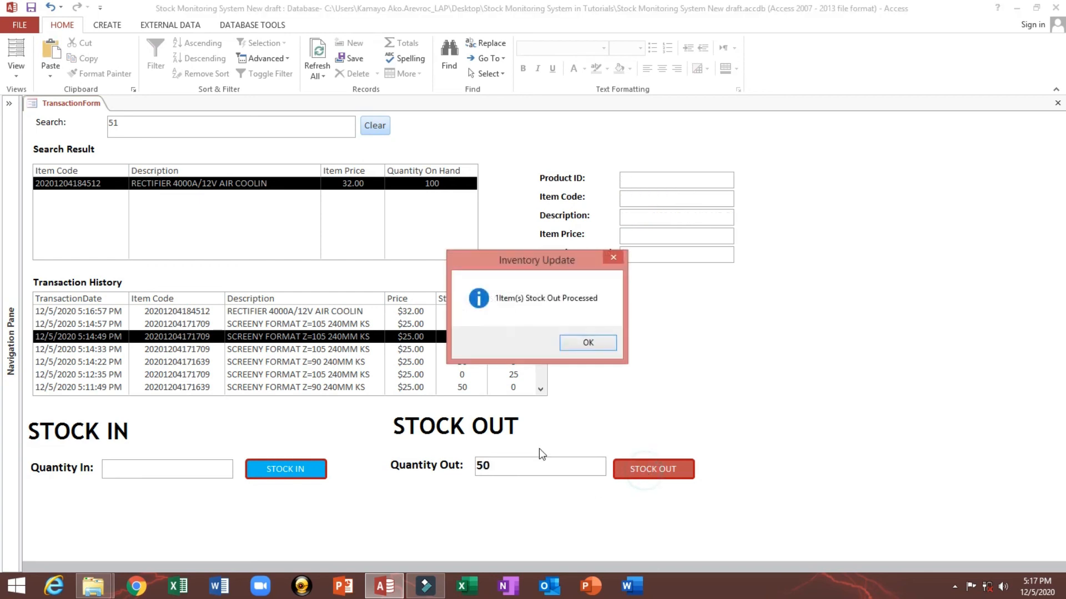
pyautogui.click(579, 341)
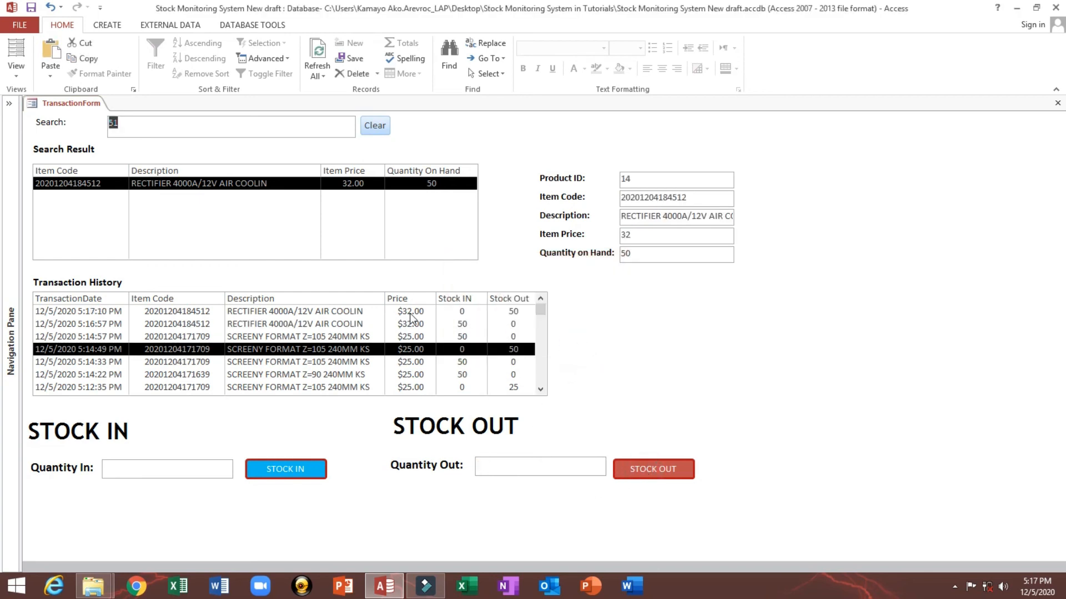
# Step: Select the newest rows in the Transaction History list to review the new entries
pyautogui.click(347, 316)
pyautogui.click(345, 323)
pyautogui.click(332, 311)
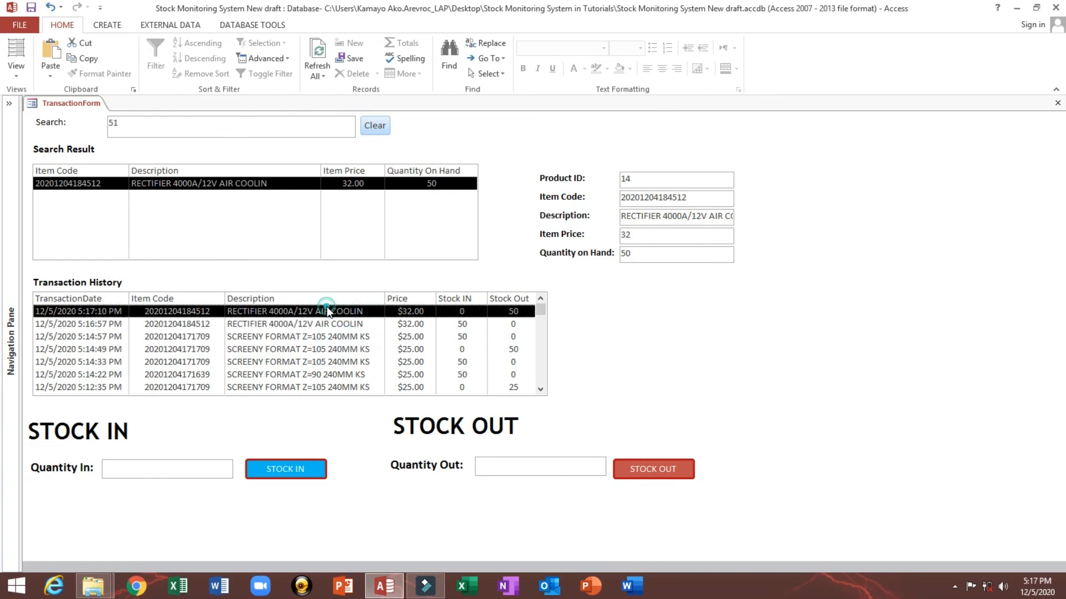
# Step: Scroll through and select rows in the Transaction History list to review its entries
pyautogui.click(327, 323)
pyautogui.click(326, 310)
pyautogui.scroll(-5, 343, 329)
pyautogui.scroll(5, 347, 330)
pyautogui.scroll(-5, 348, 330)
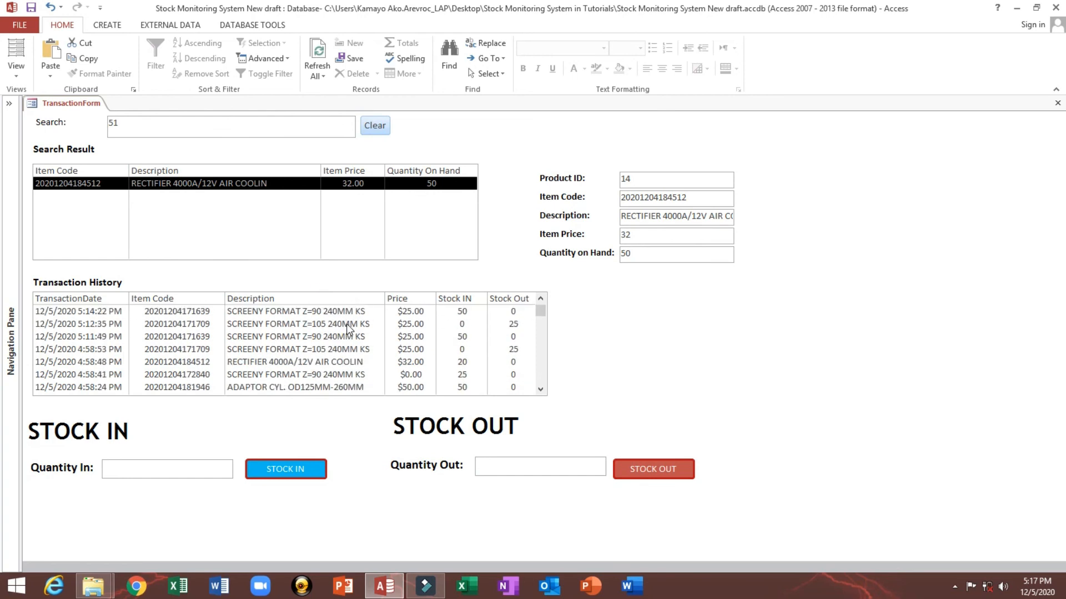
pyautogui.scroll(5, 349, 330)
# Step: Clear the search, select the SCREENY FORMAT Z=90 240MM KS item, and scroll the Transaction History list
pyautogui.click(380, 128)
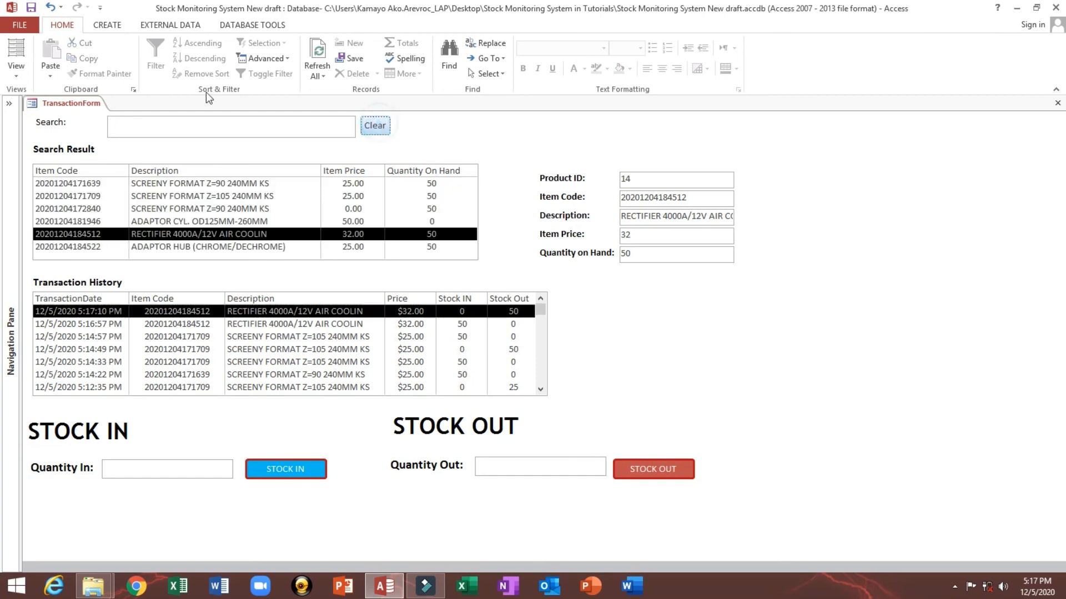
pyautogui.click(192, 209)
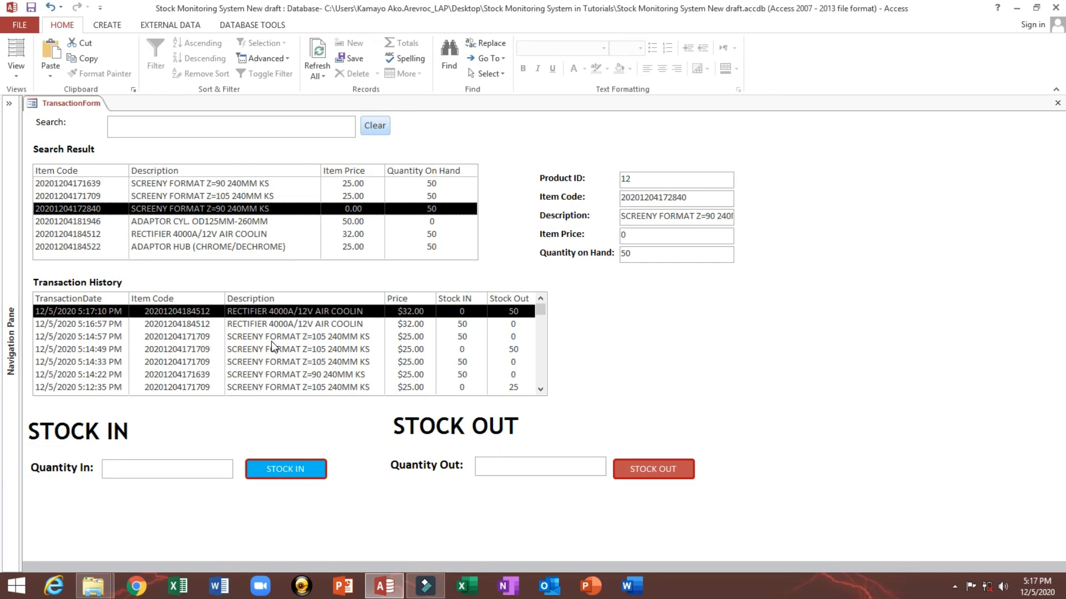
pyautogui.moveTo(543, 309)
pyautogui.mouseDown()
pyautogui.moveTo(542, 378)
pyautogui.moveTo(545, 302)
pyautogui.mouseUp()
pyautogui.click(332, 335)
pyautogui.click(314, 312)
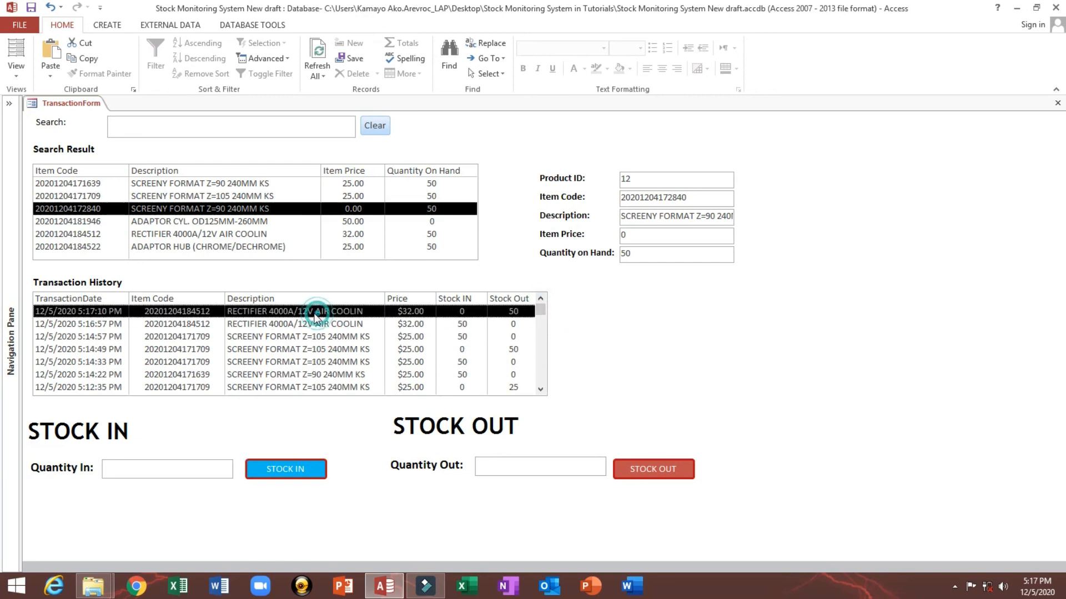
pyautogui.scroll(-4, 313, 326)
pyautogui.scroll(4, 313, 326)
pyautogui.scroll(-4, 313, 325)
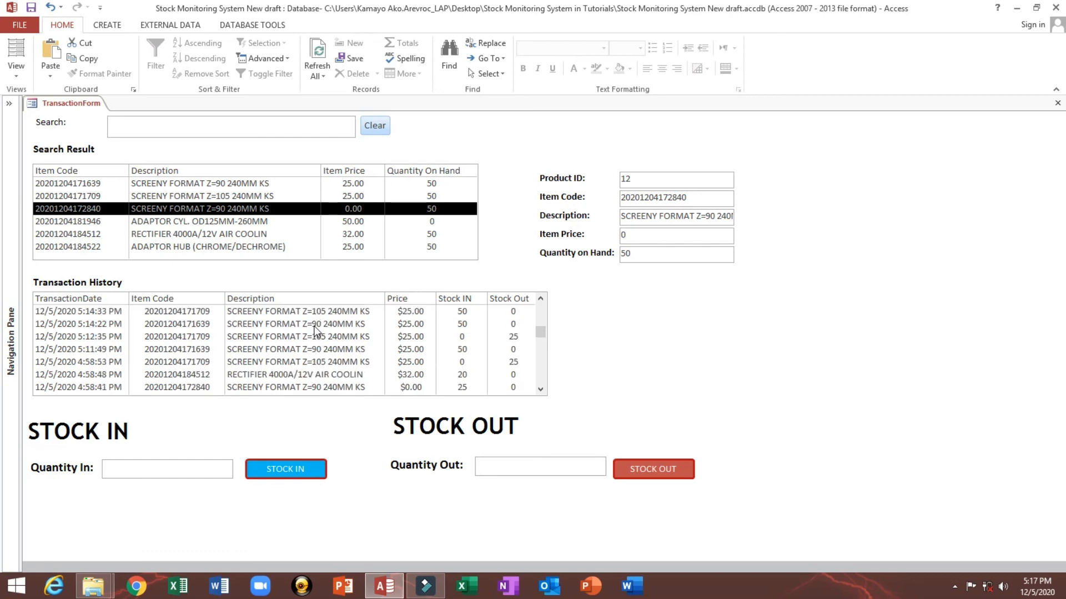
pyautogui.scroll(4, 315, 326)
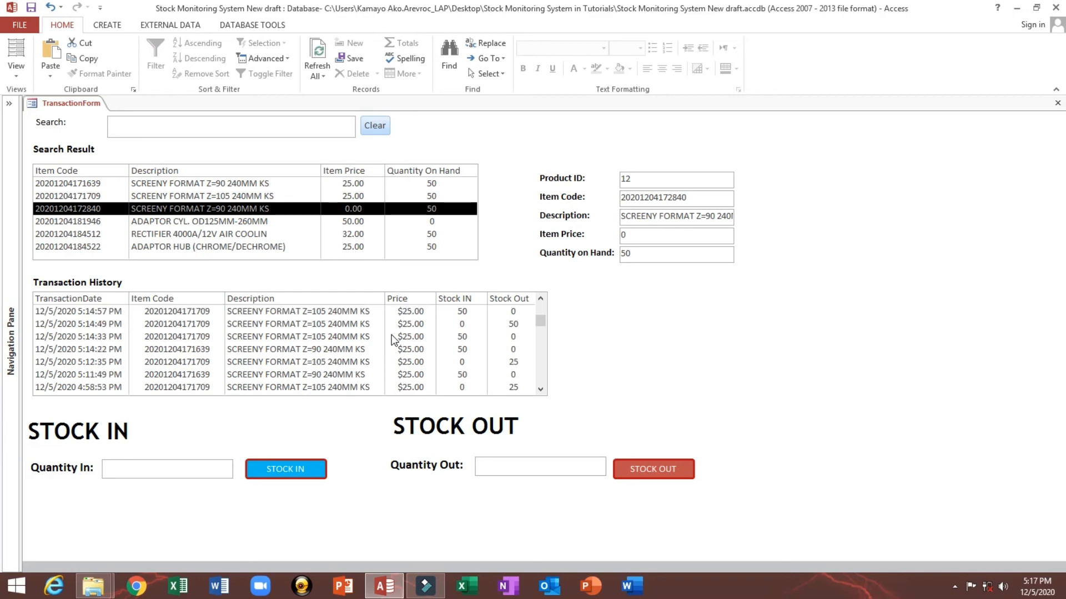
# Step: In Design View, move the product detail labels and text boxes left toward the Search Result list, then return to Form View
pyautogui.rightClick(687, 302)
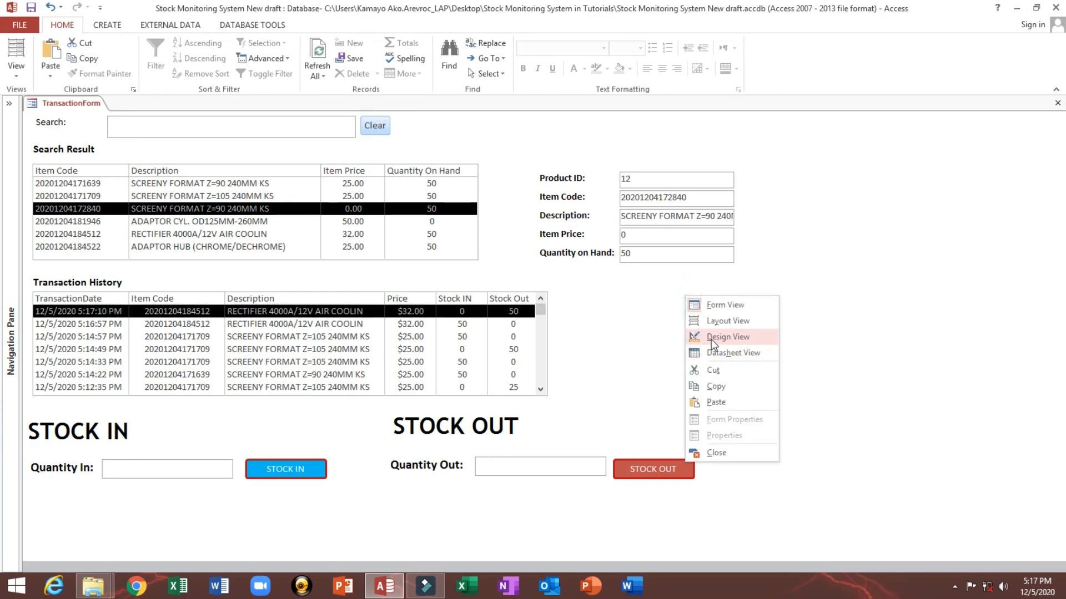
pyautogui.click(711, 337)
pyautogui.moveTo(687, 205); pyautogui.dragTo(921, 205)
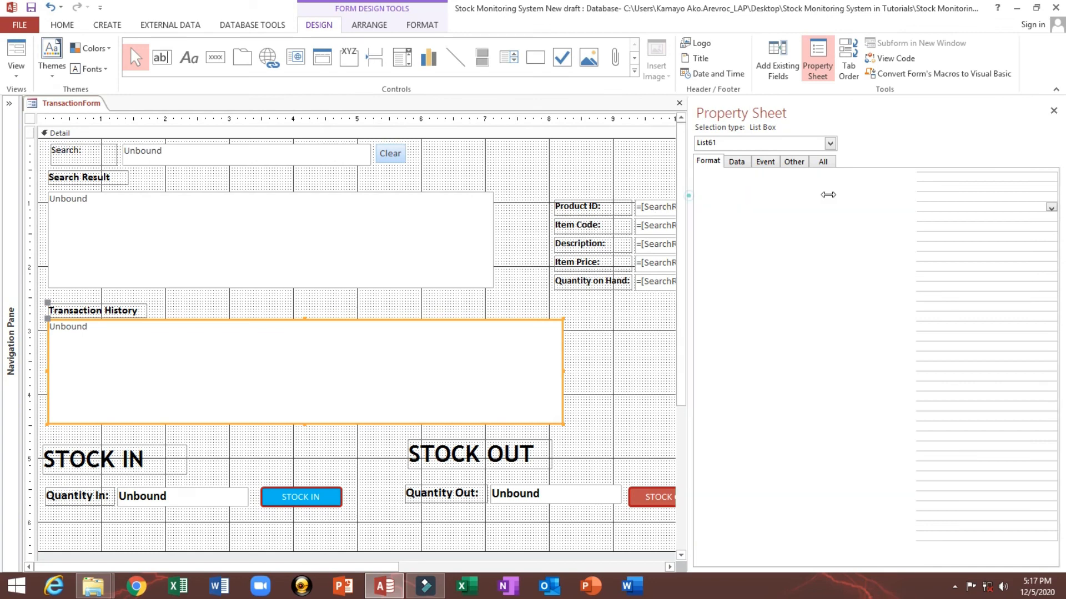
pyautogui.moveTo(571, 179); pyautogui.dragTo(668, 286)
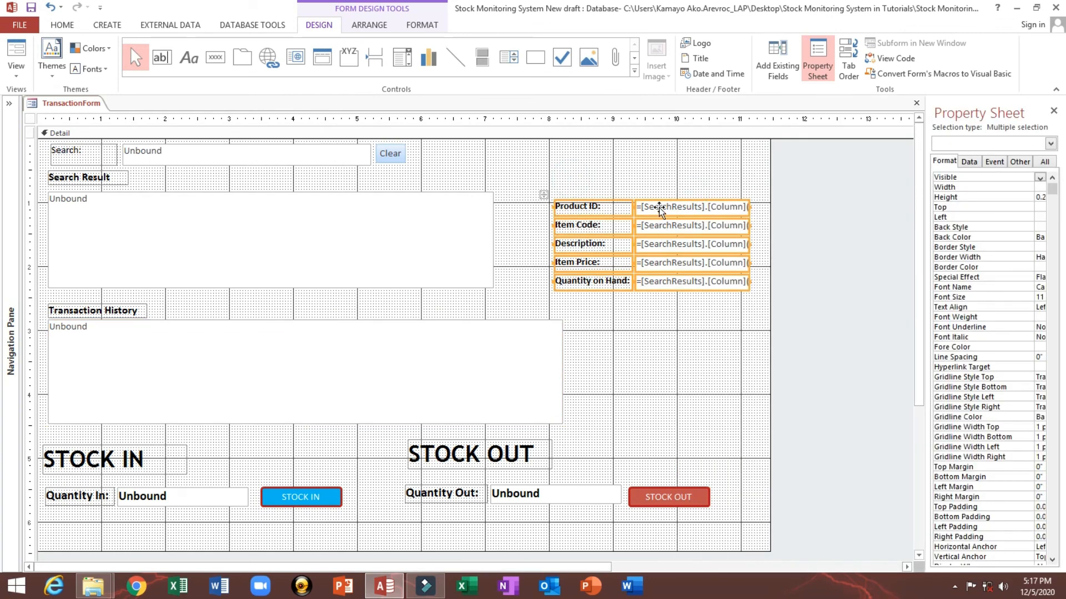
pyautogui.moveTo(659, 208); pyautogui.dragTo(611, 199)
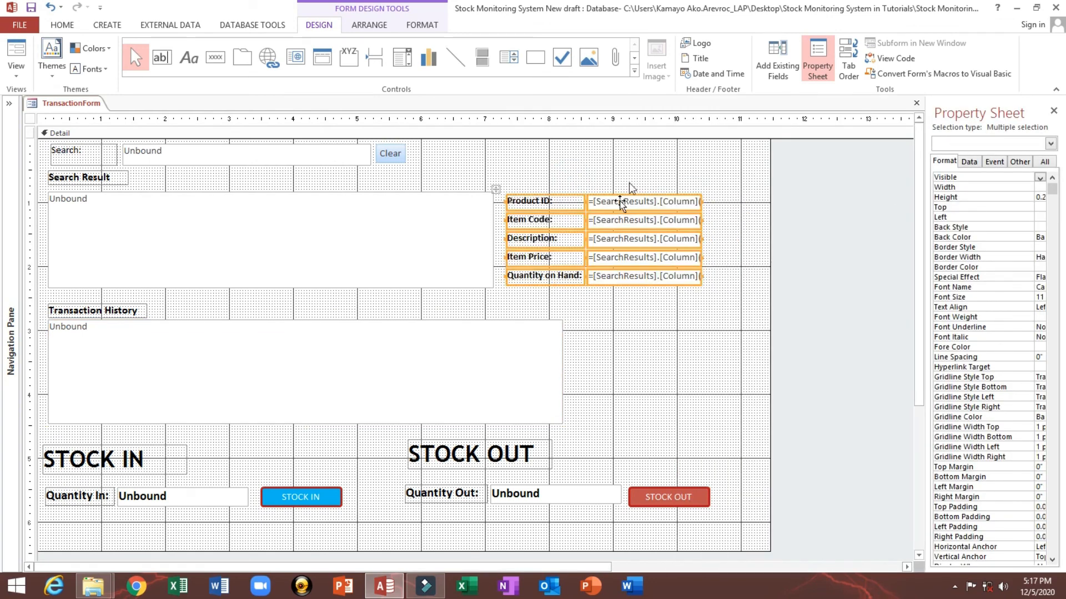
pyautogui.click(621, 166)
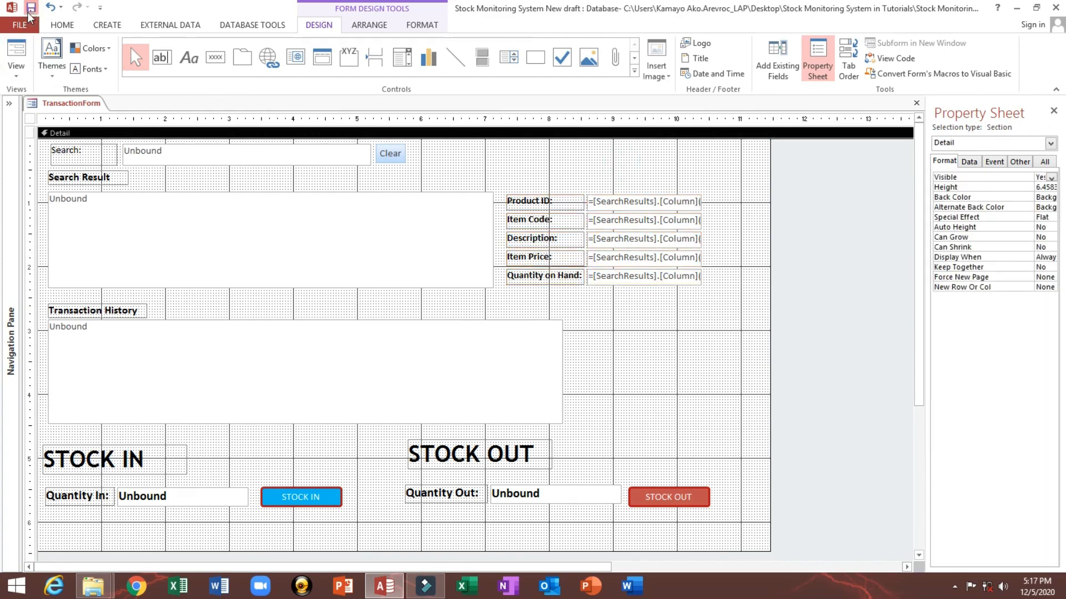
pyautogui.click(16, 49)
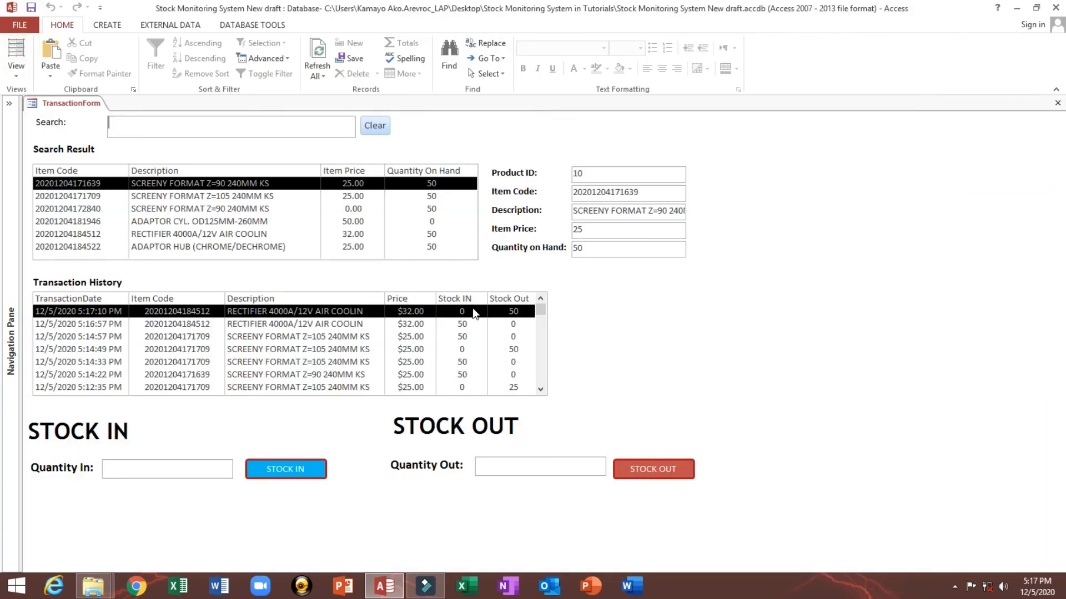
# Step: Select several Search Result items and quantity fields to check how the product detail boxes display
pyautogui.click(233, 234)
pyautogui.click(236, 197)
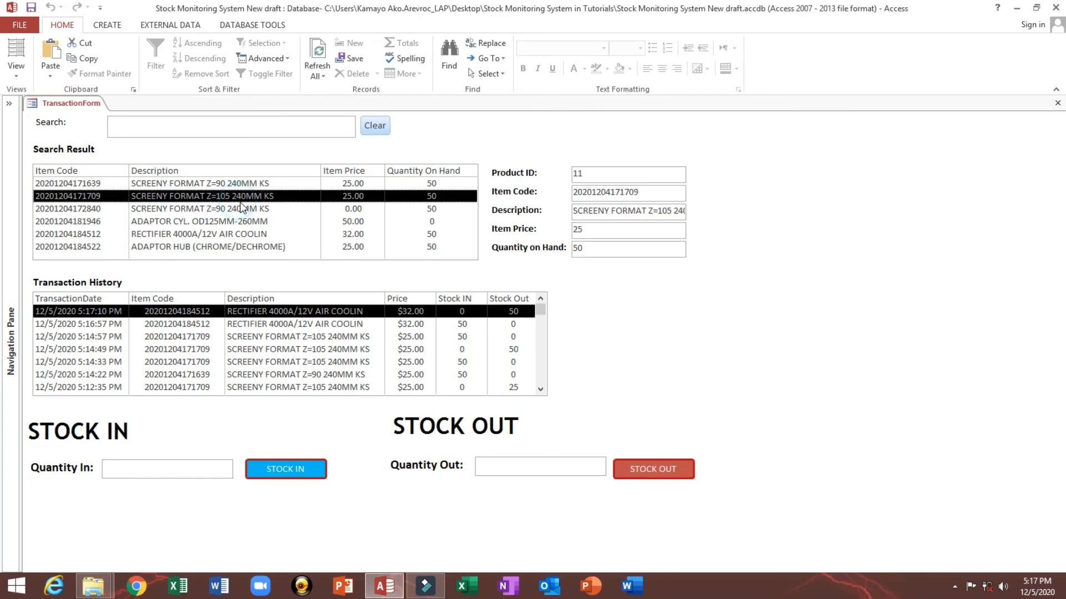
pyautogui.click(230, 212)
pyautogui.click(263, 127)
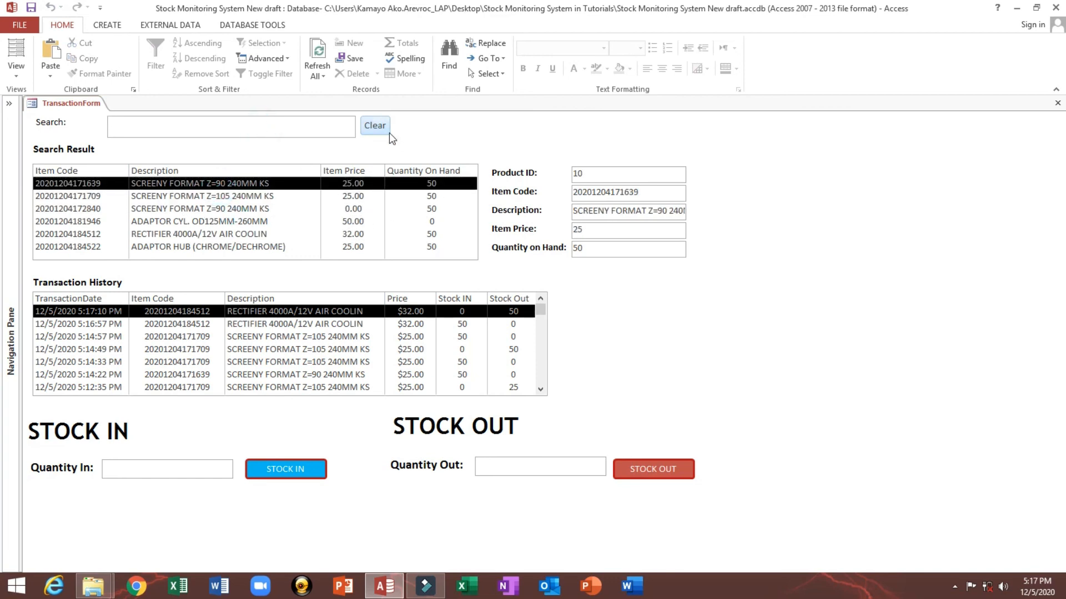
pyautogui.click(187, 469)
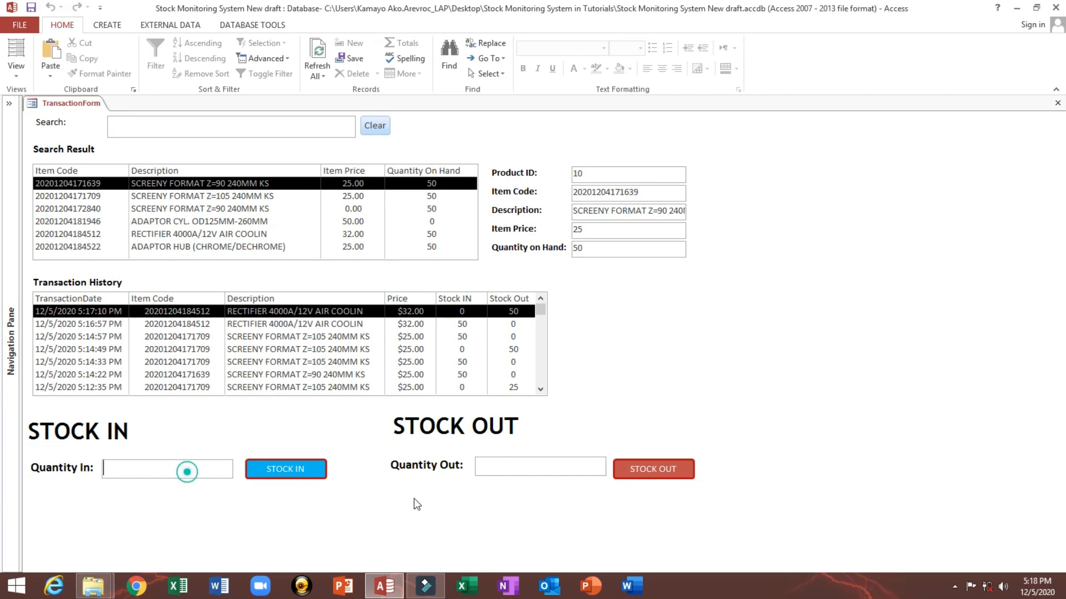
pyautogui.click(494, 469)
pyautogui.click(358, 362)
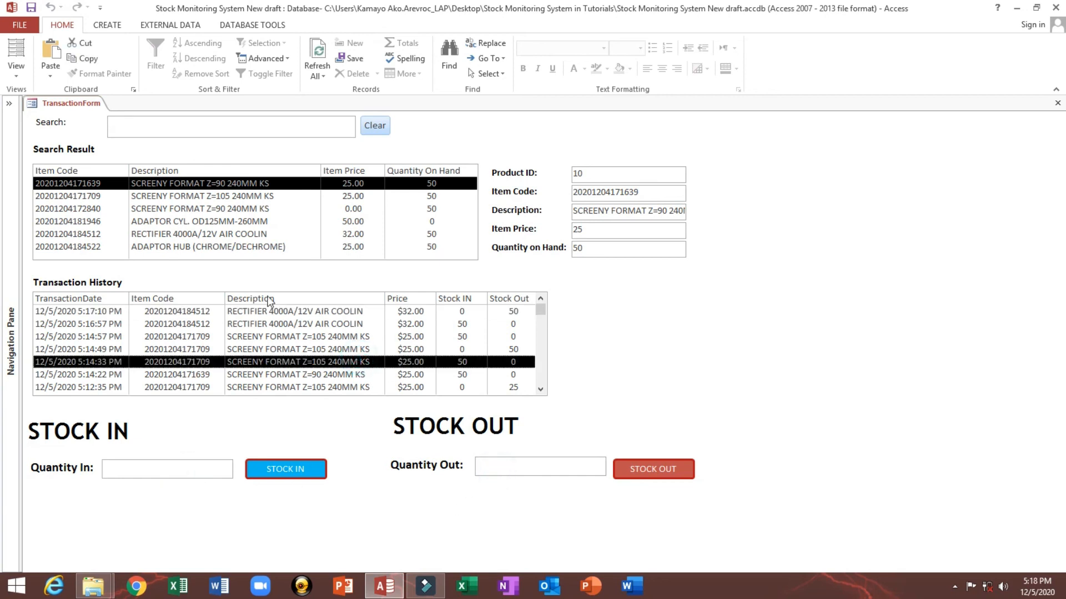
pyautogui.click(278, 314)
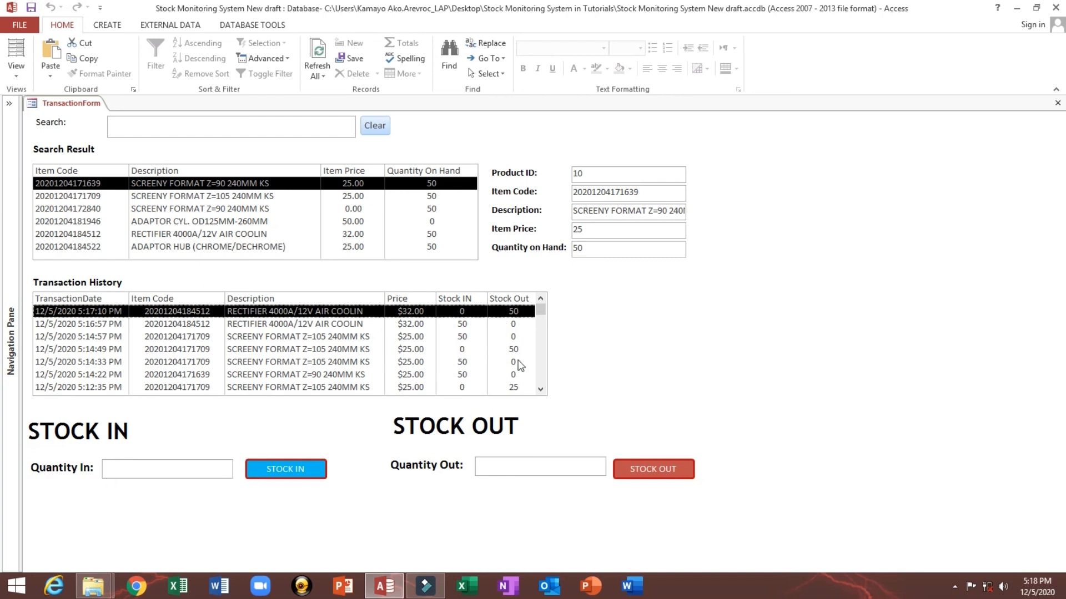
pyautogui.click(198, 470)
pyautogui.click(505, 467)
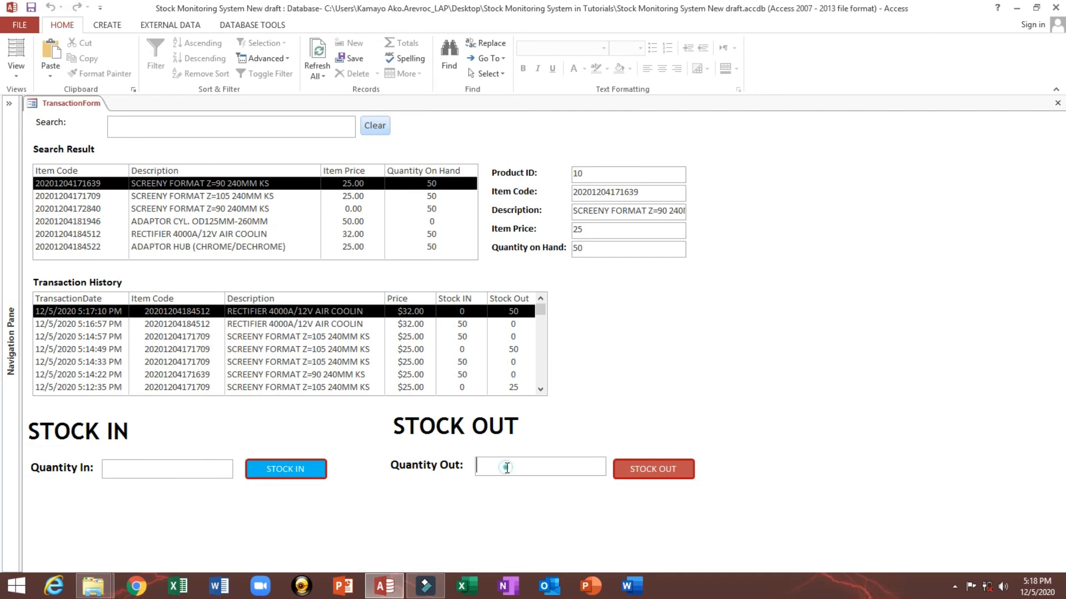
pyautogui.click(268, 221)
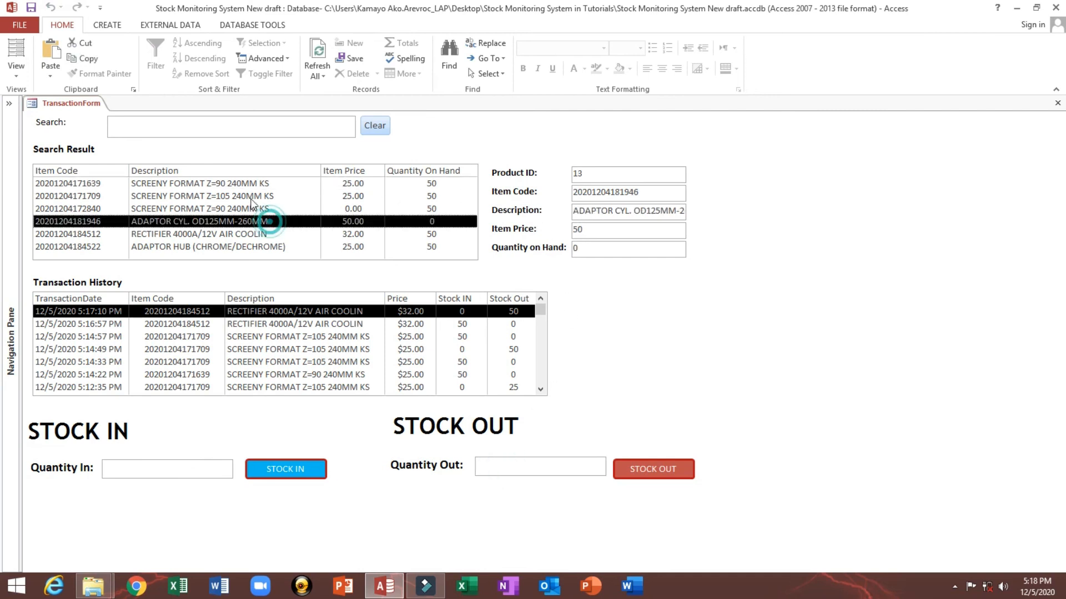
pyautogui.click(250, 197)
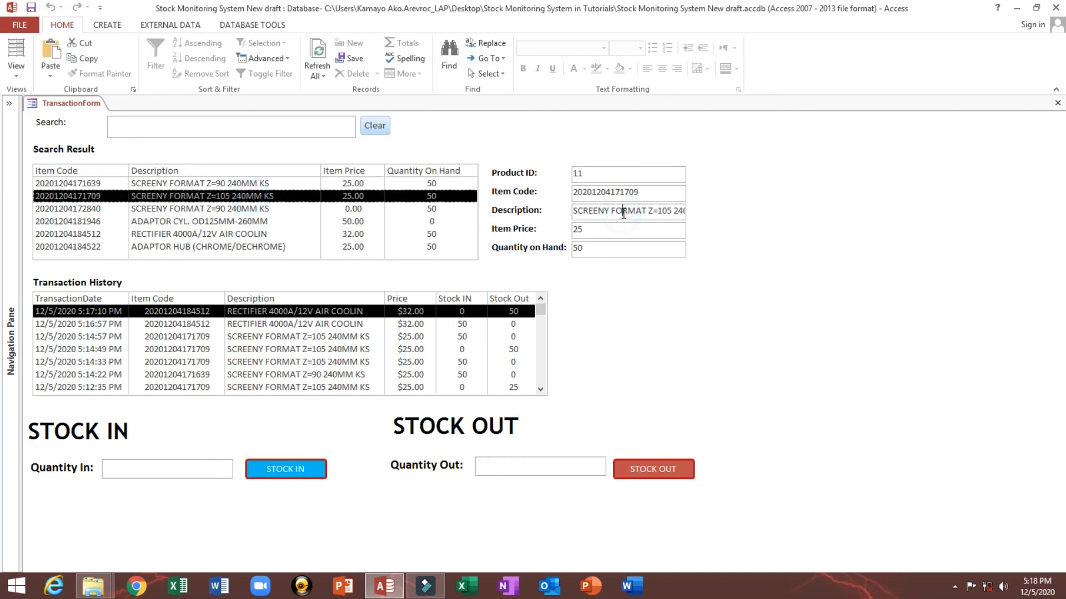
pyautogui.moveTo(623, 212); pyautogui.dragTo(696, 218)
# Step: In Design View, widen the five product detail text boxes to about 2.6 inches, then return to Form View
pyautogui.rightClick(727, 205)
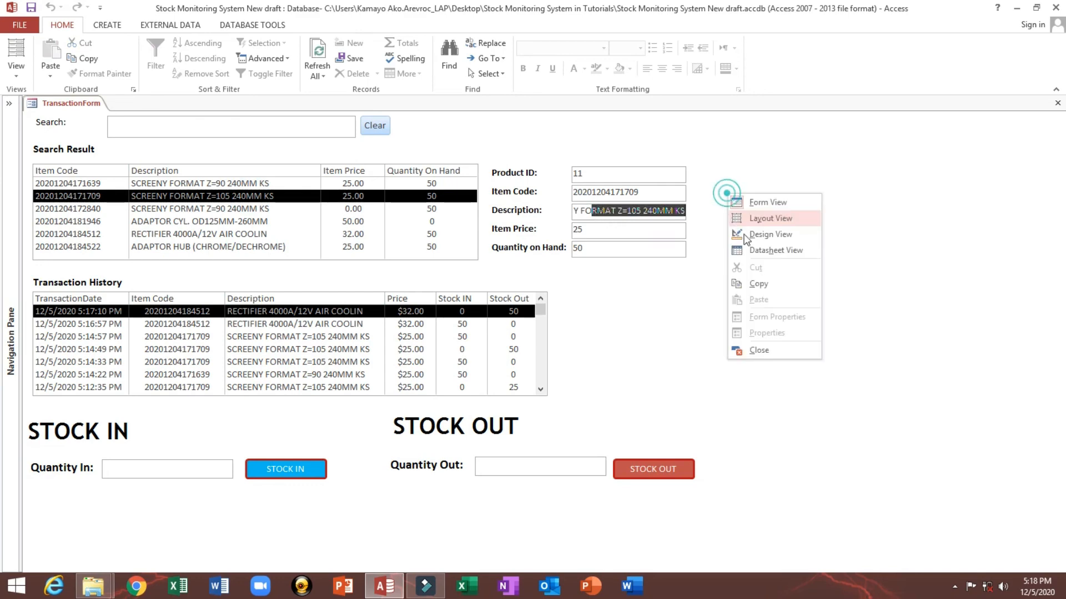
pyautogui.click(768, 233)
pyautogui.moveTo(682, 263); pyautogui.dragTo(683, 266)
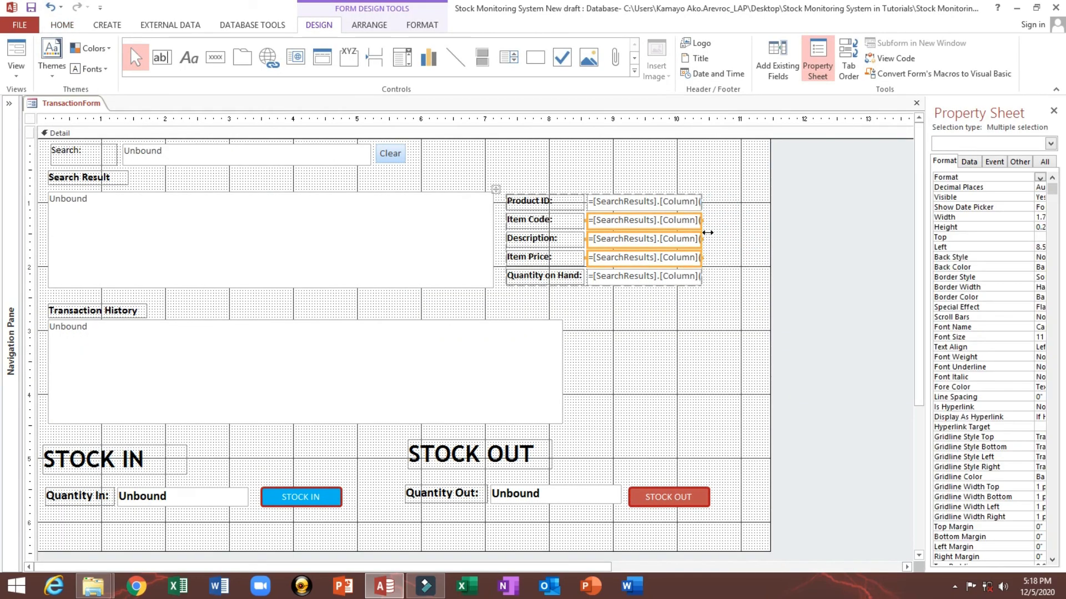
pyautogui.moveTo(688, 172); pyautogui.dragTo(674, 321)
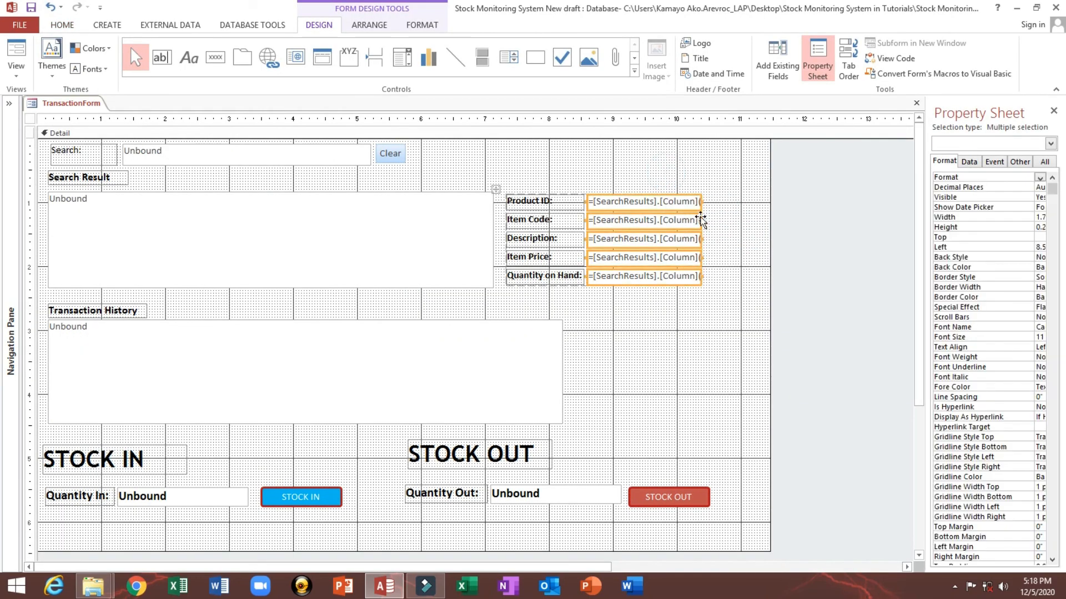
pyautogui.moveTo(700, 220); pyautogui.dragTo(760, 226)
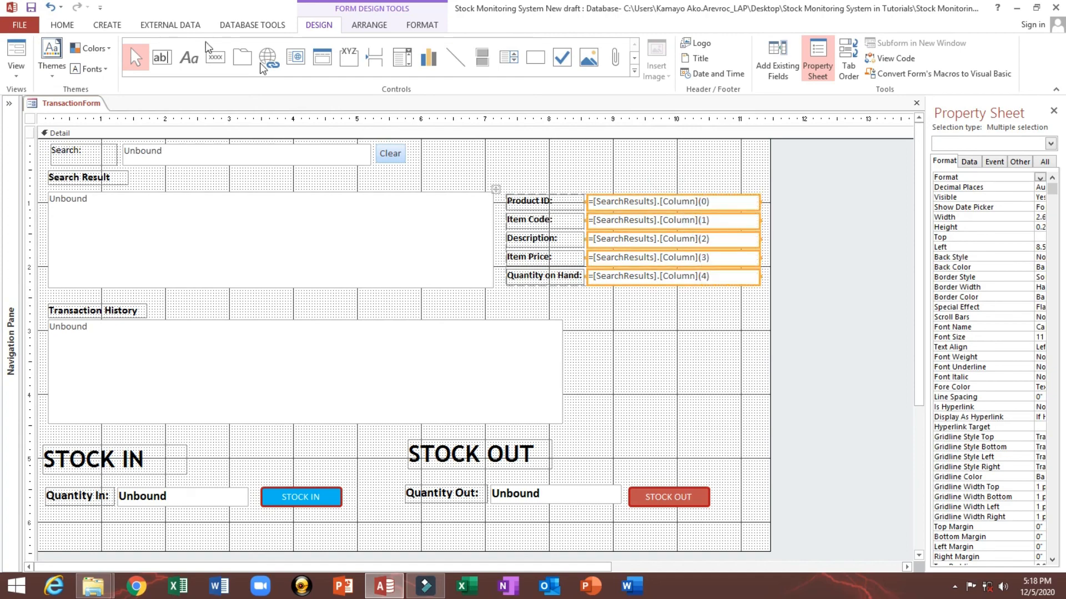
pyautogui.click(16, 55)
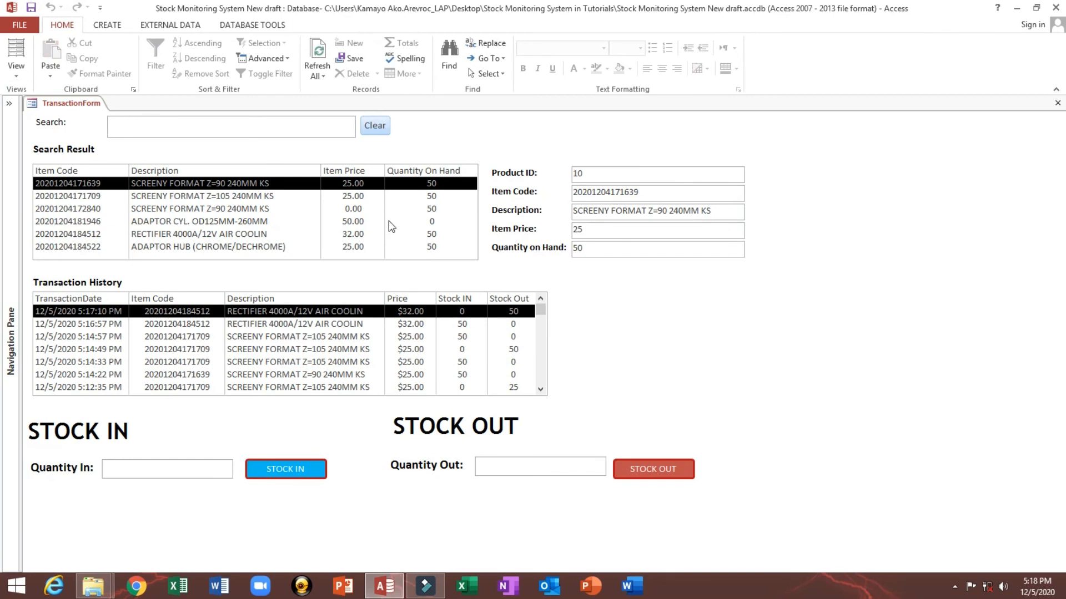
# Step: Select Search Result items to check the widened product detail boxes
pyautogui.click(265, 233)
pyautogui.click(258, 209)
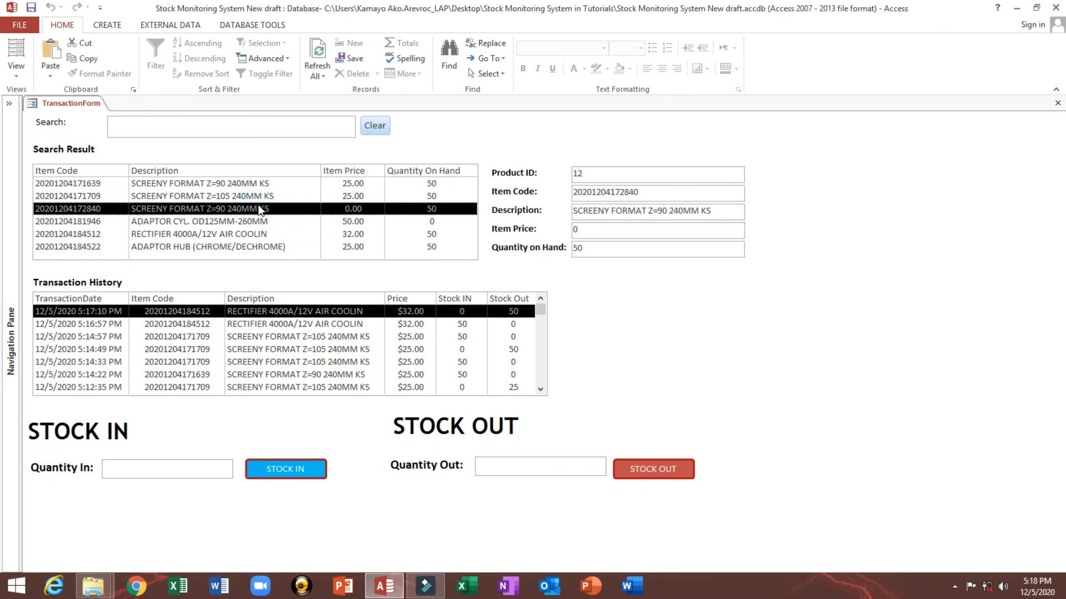